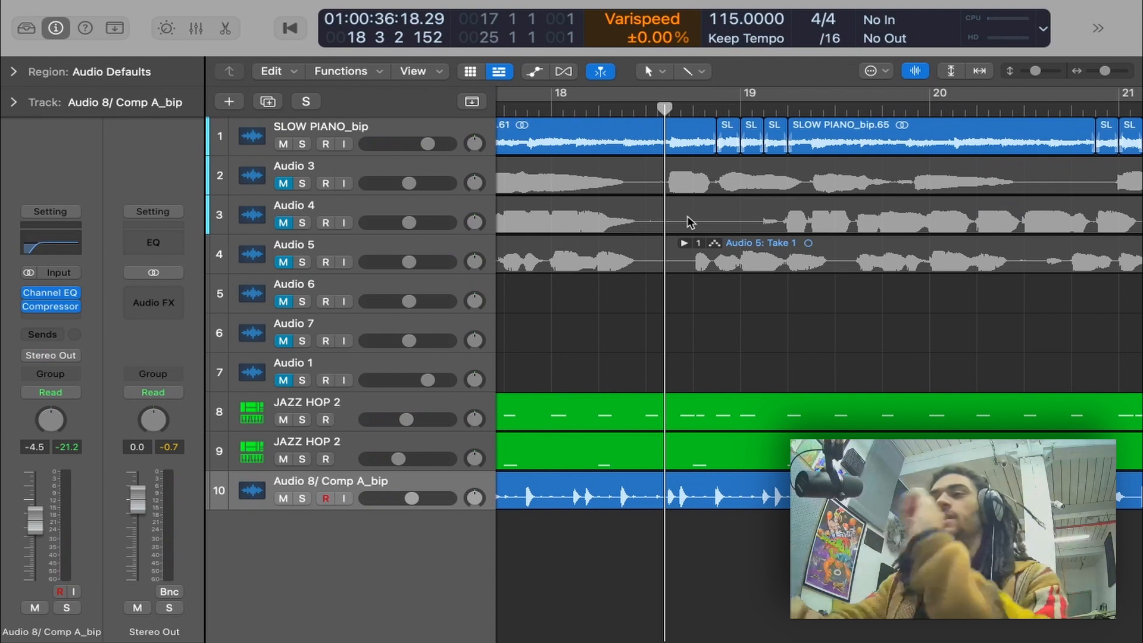
Return to the start of the project and play the arrangement from bar 1
scroll(689, 222, left, 10)
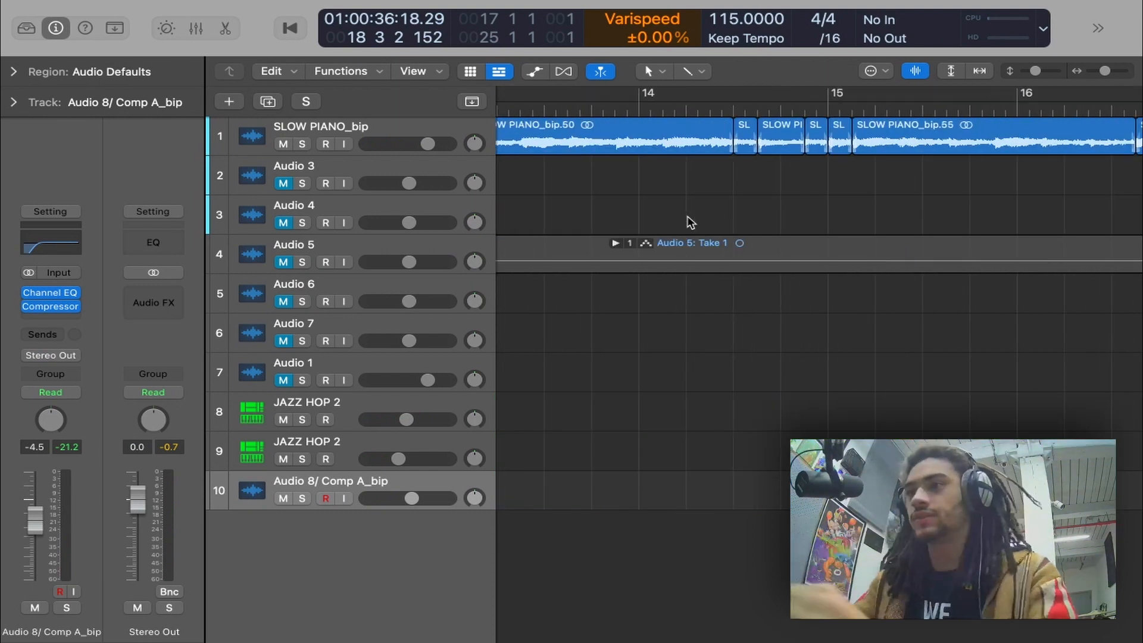
scroll(688, 222, down, 10)
key(Return)
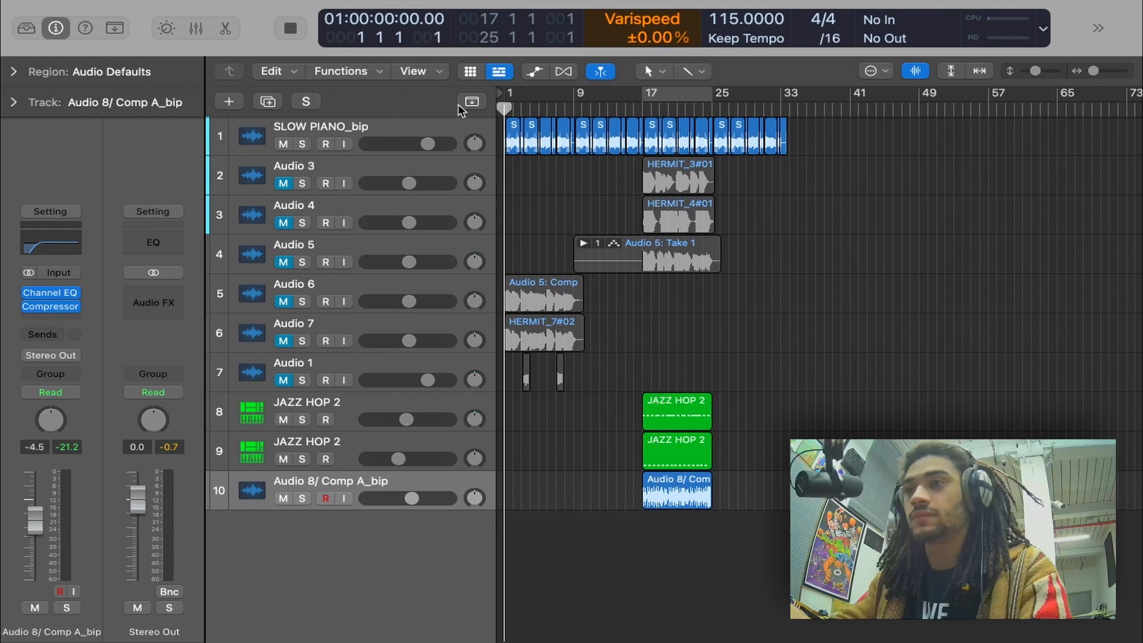
key(space)
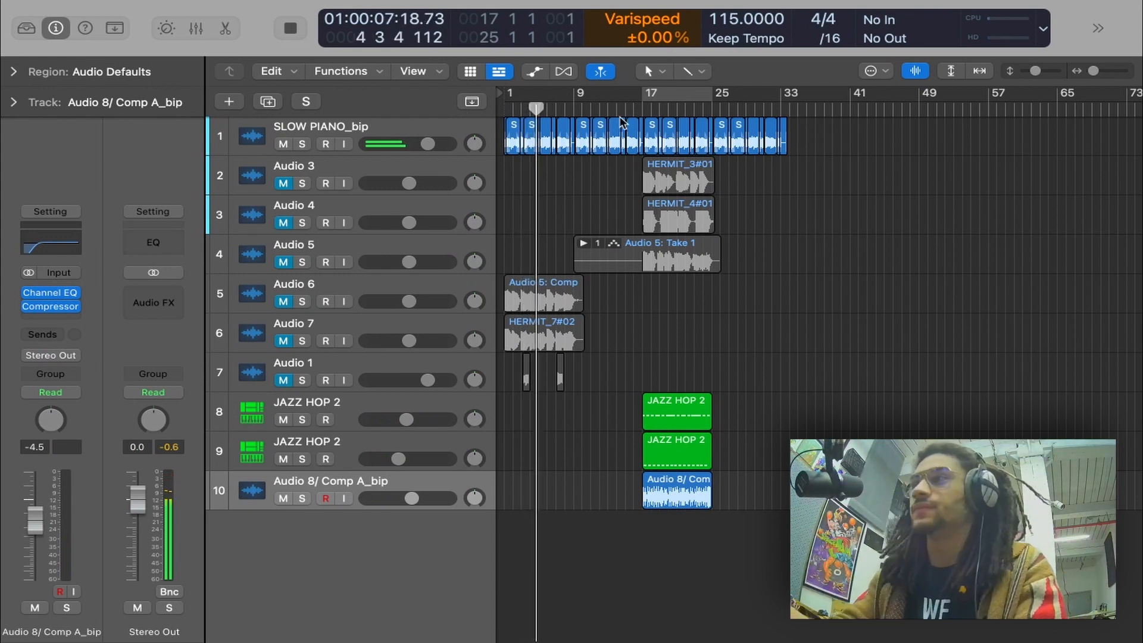
Turn off the metronome click and dismiss its notification
click(1042, 28)
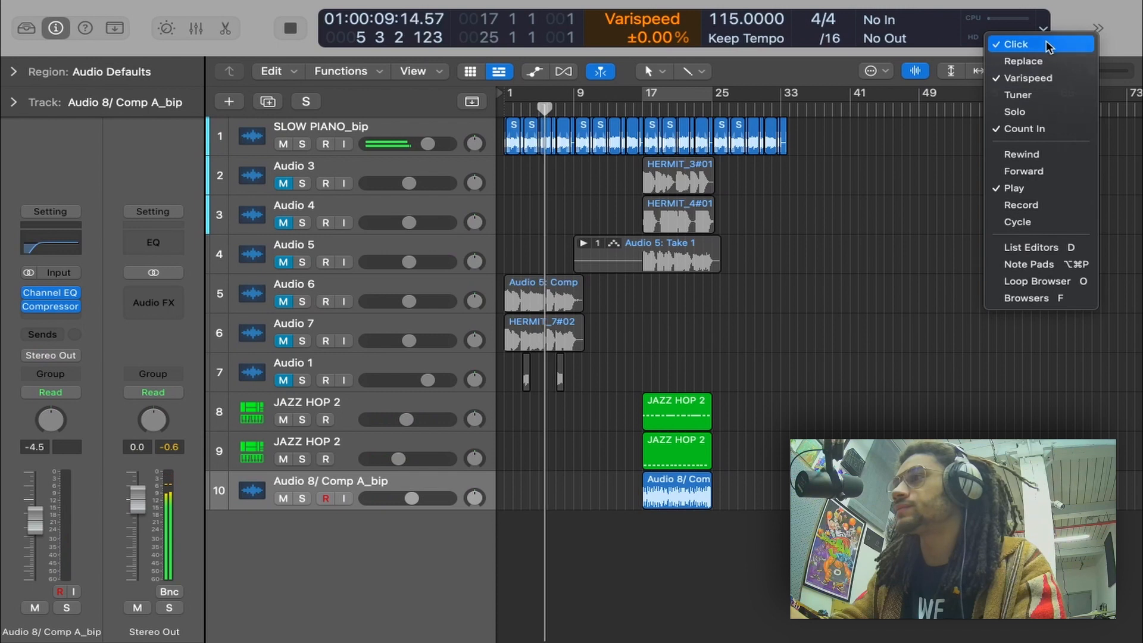
click(1046, 45)
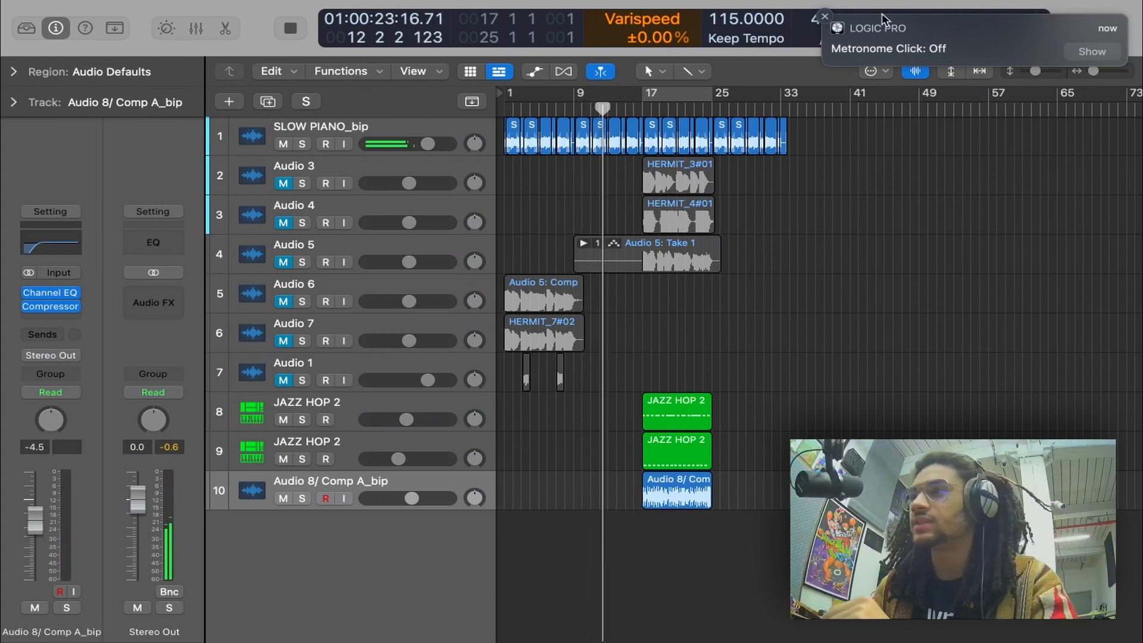
click(825, 18)
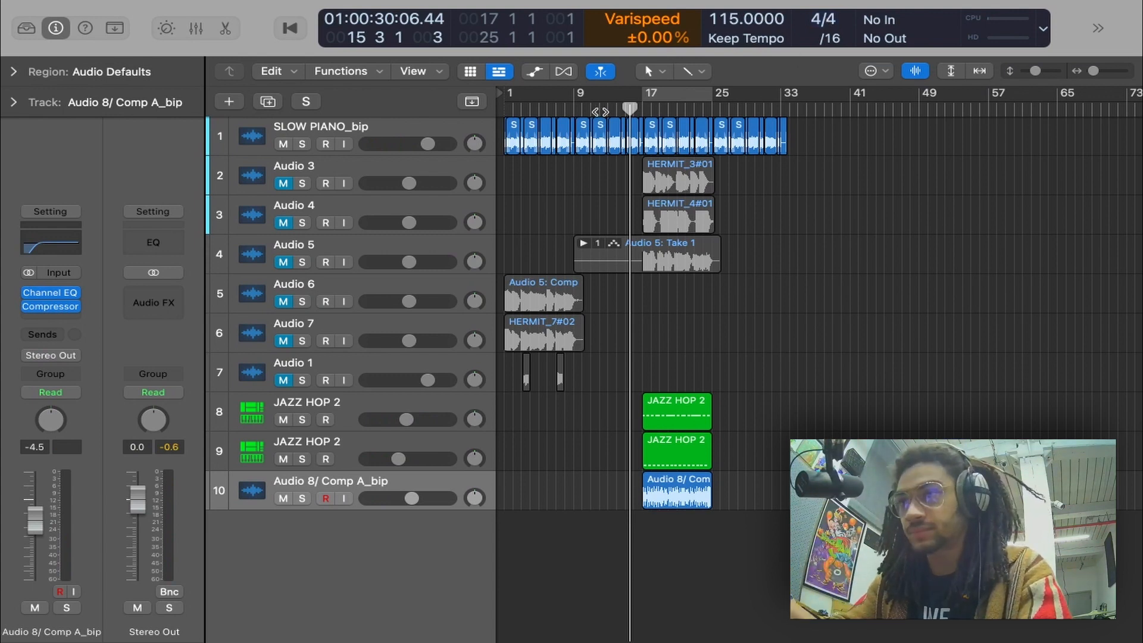
Move the playhead to bar 9 and switch to the HERMIT VARI project alternative, saving the changes to HERMIT.logicx
drag(600, 111, 572, 111)
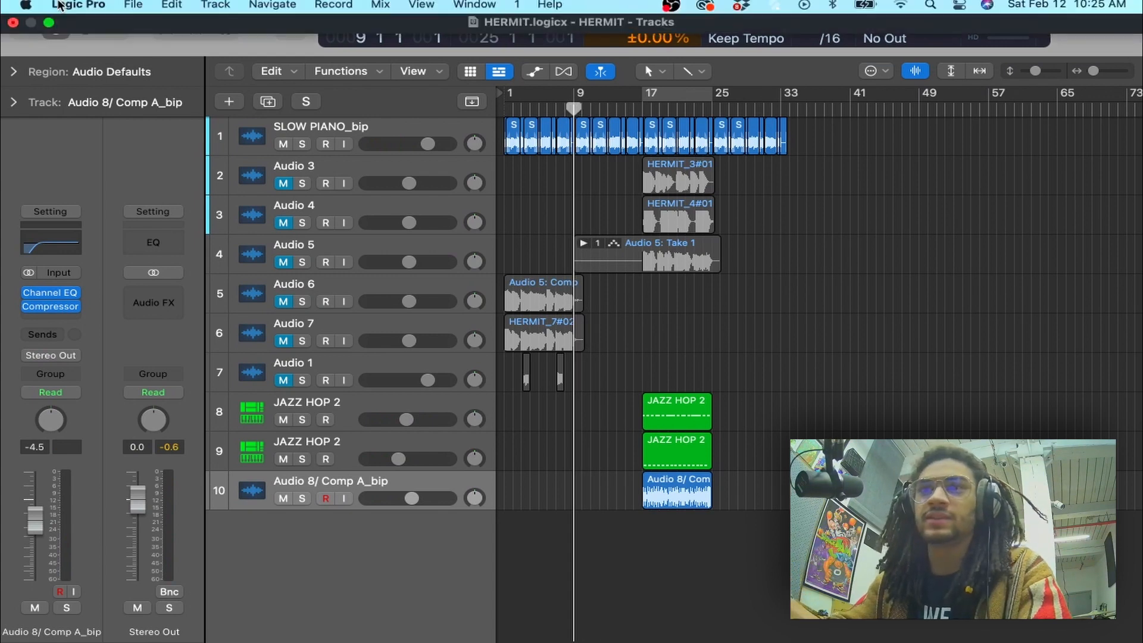
click(132, 9)
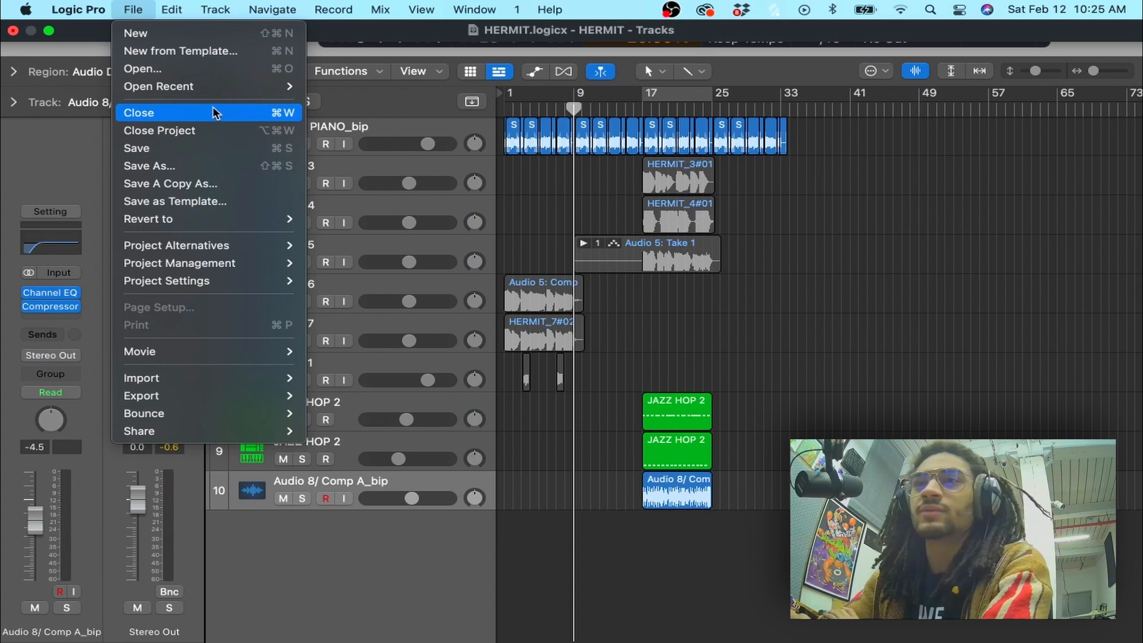
mouse_move(236, 85)
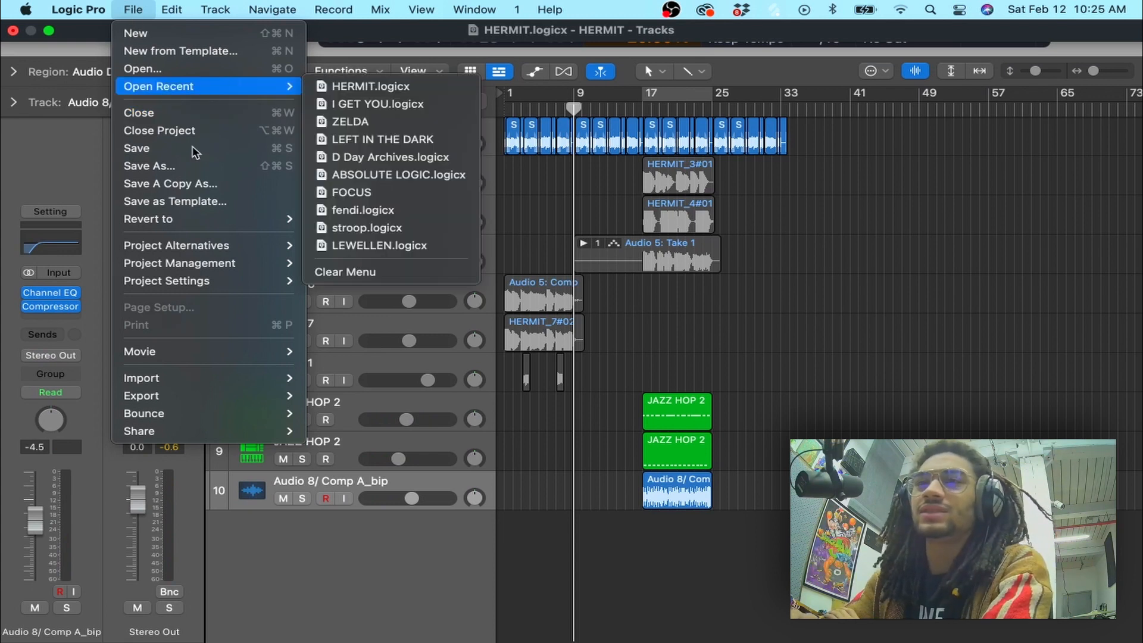
mouse_move(203, 247)
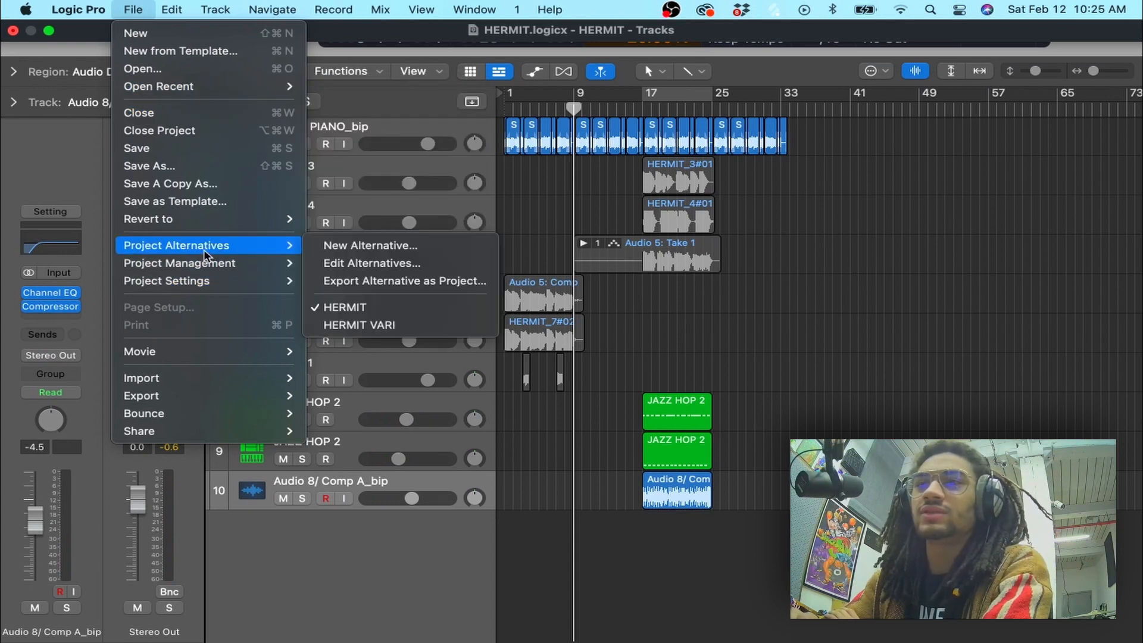
click(395, 324)
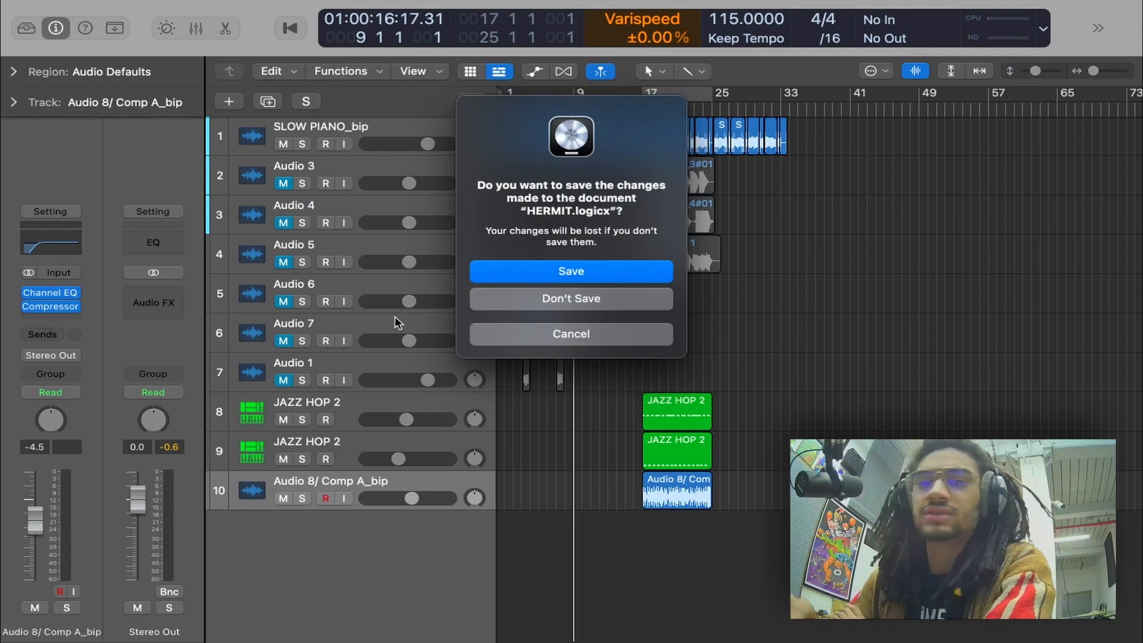
key(Return)
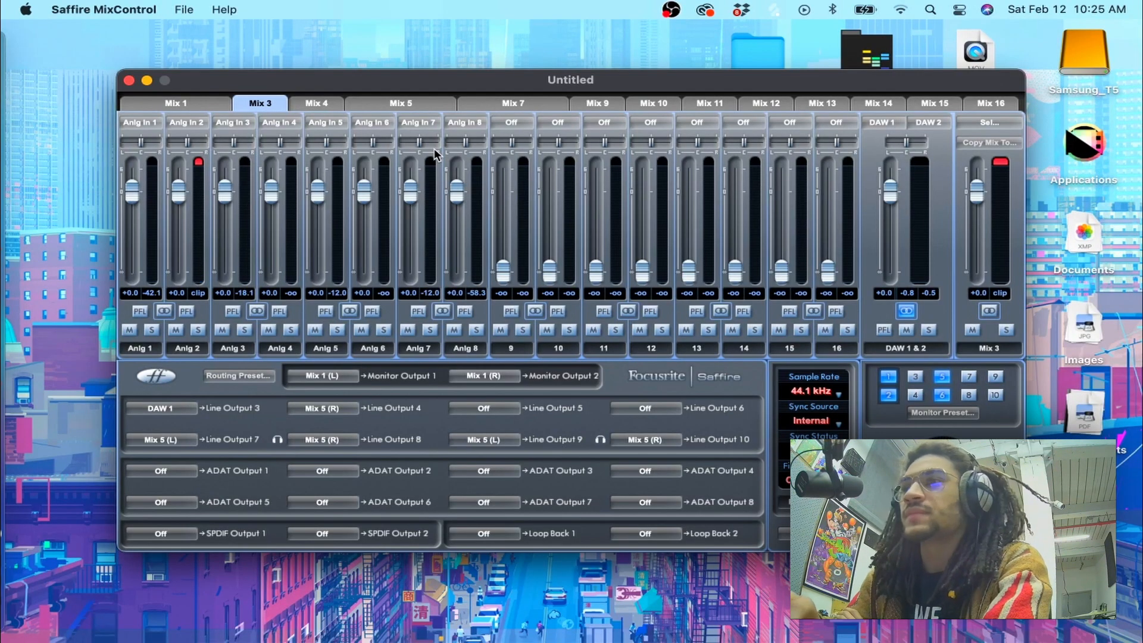
mouse_move(12, 351)
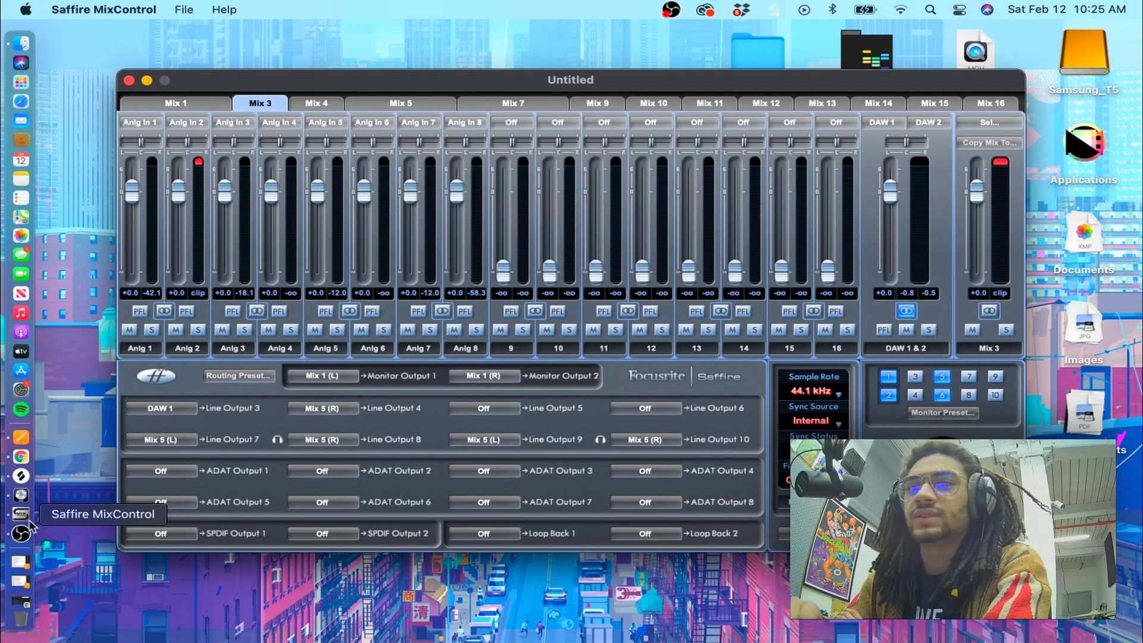
click(22, 497)
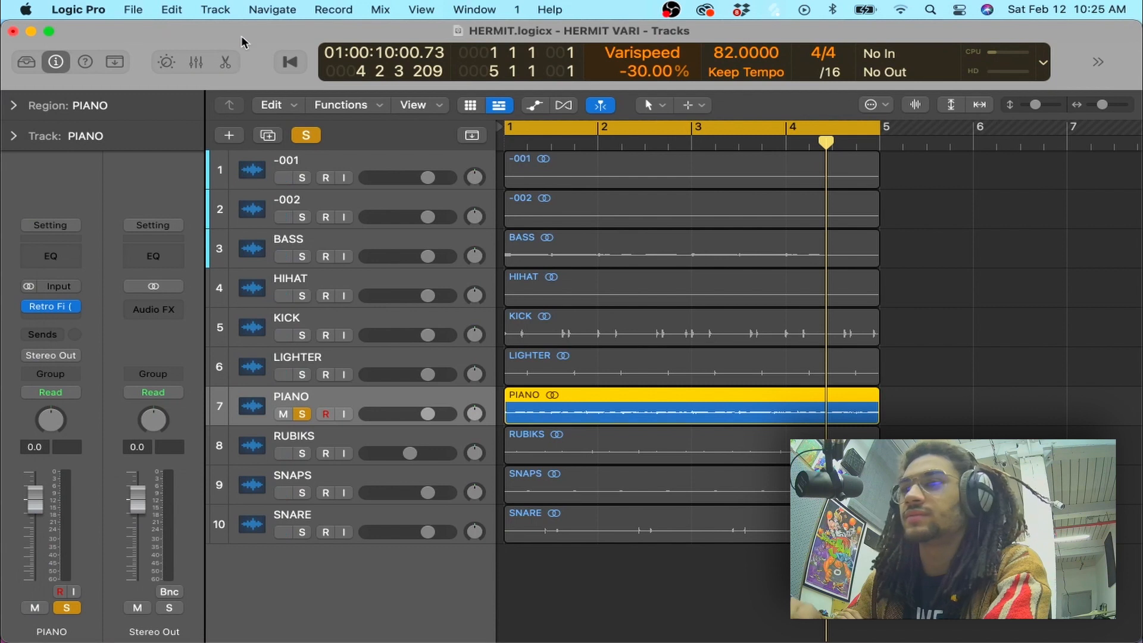
Play the soloed PIANO track, reset Varispeed to 0%, and play the loop again for comparison
key(space)
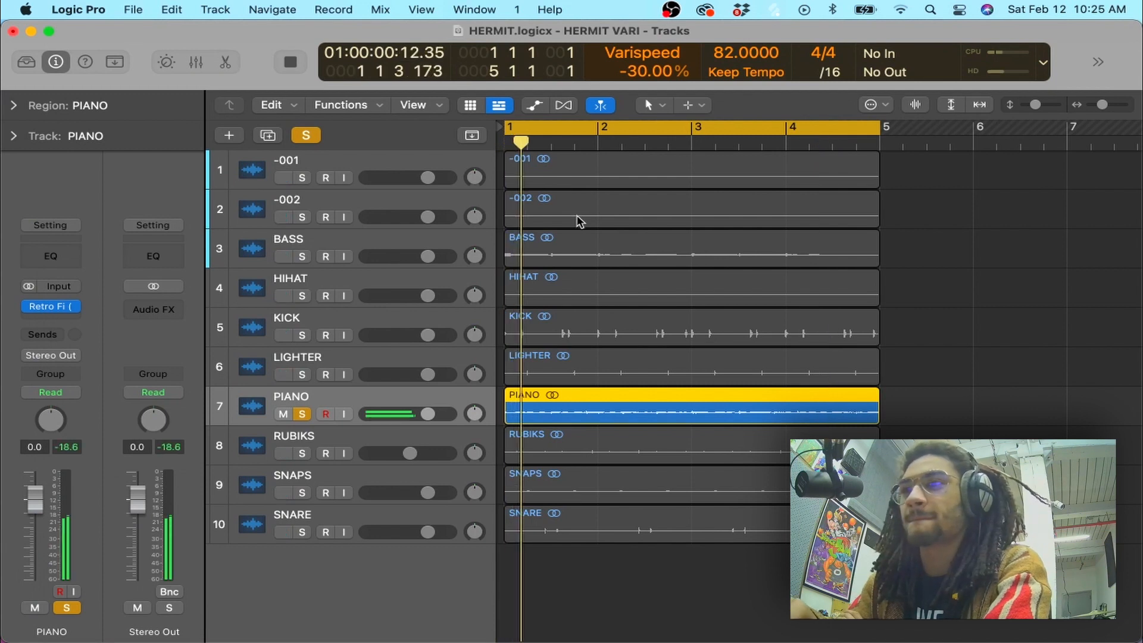
double_click(638, 71)
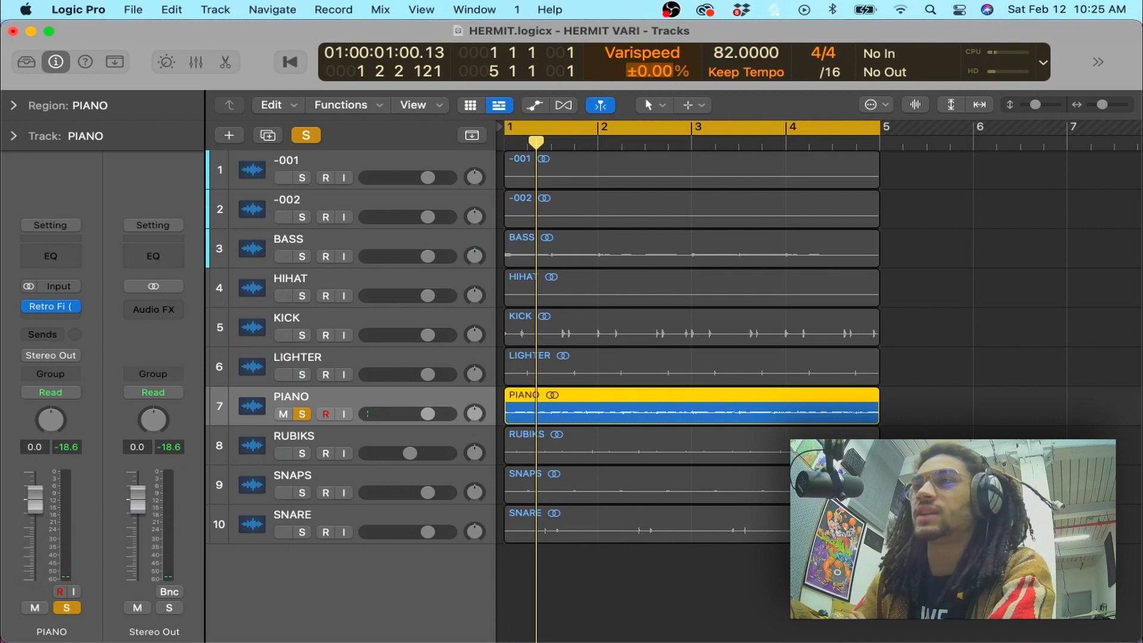
key(space)
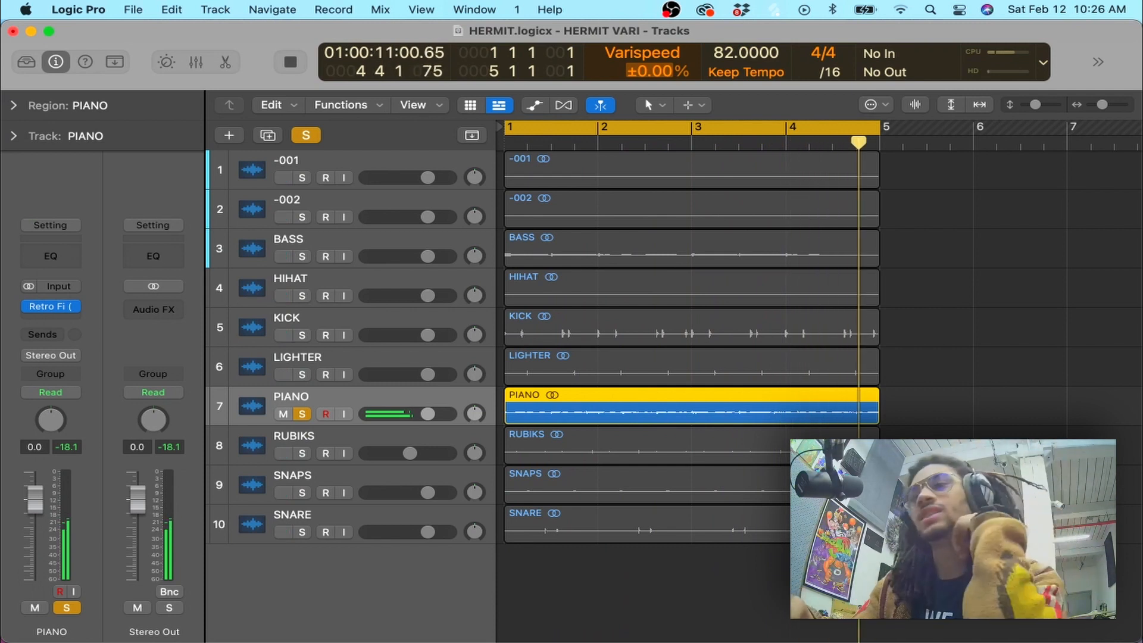
key(space)
Clear the PIANO solo, mute the BASS track, and play the full loop
click(317, 137)
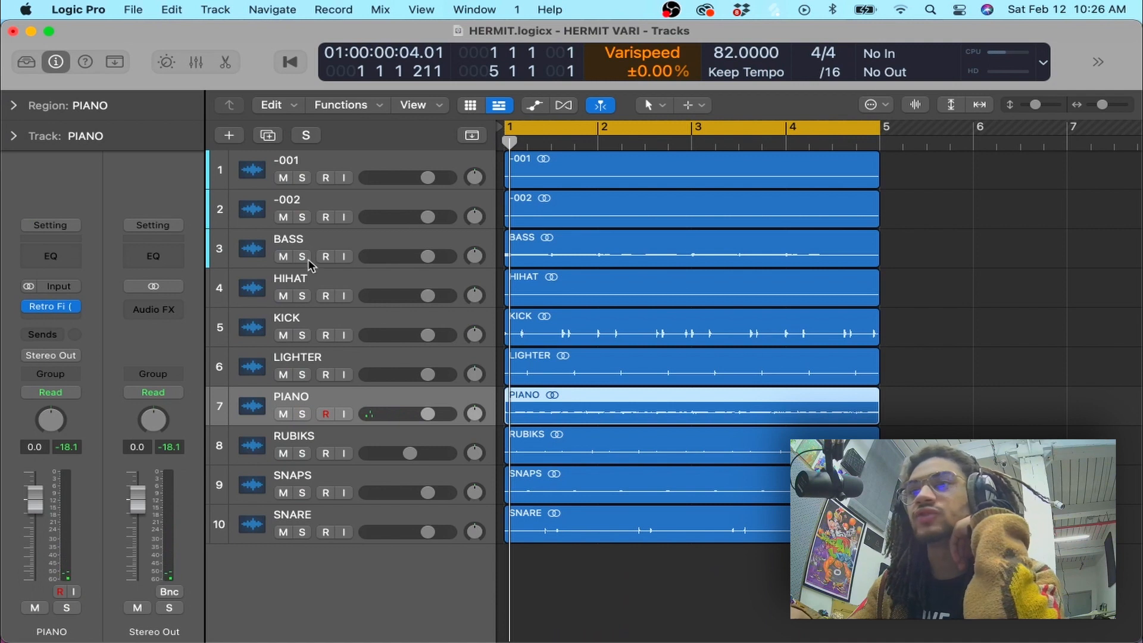
click(283, 257)
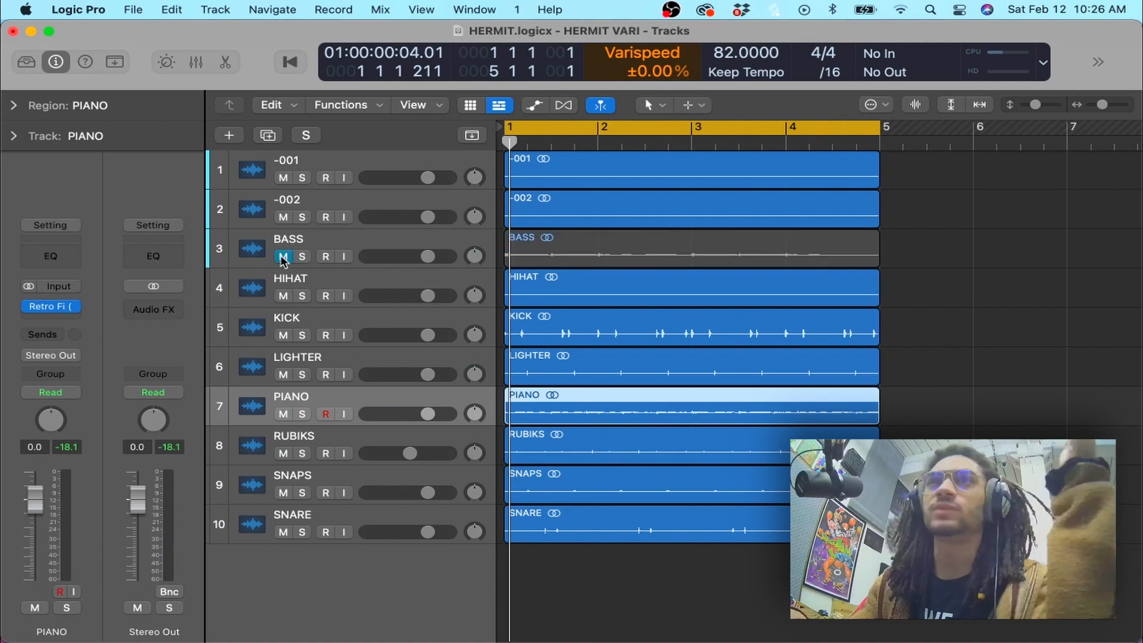
key(space)
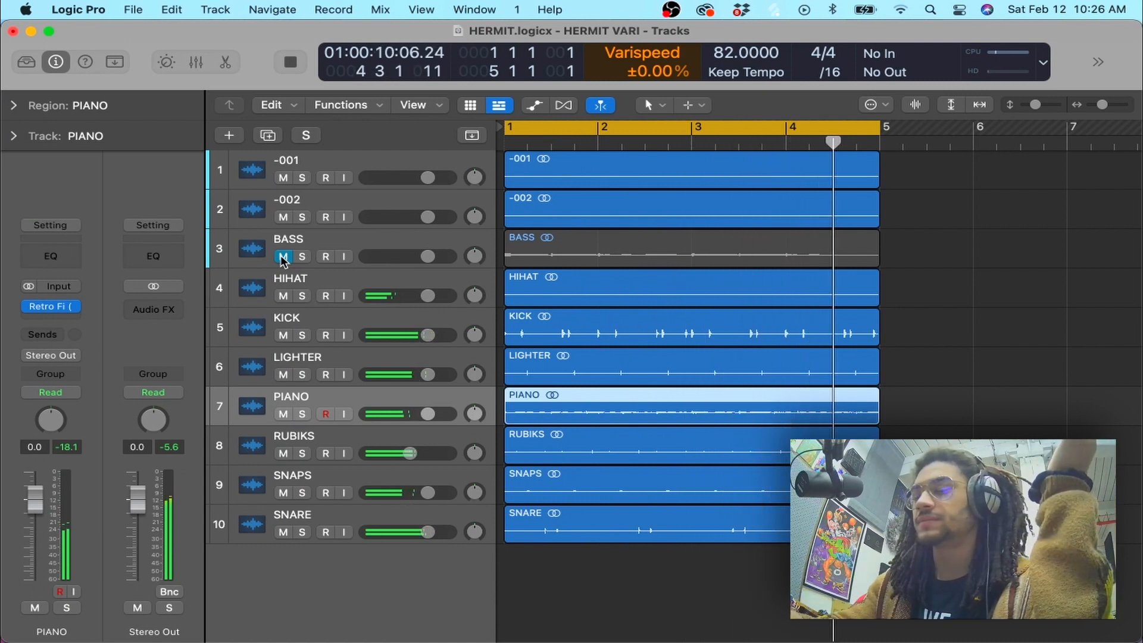
key(space)
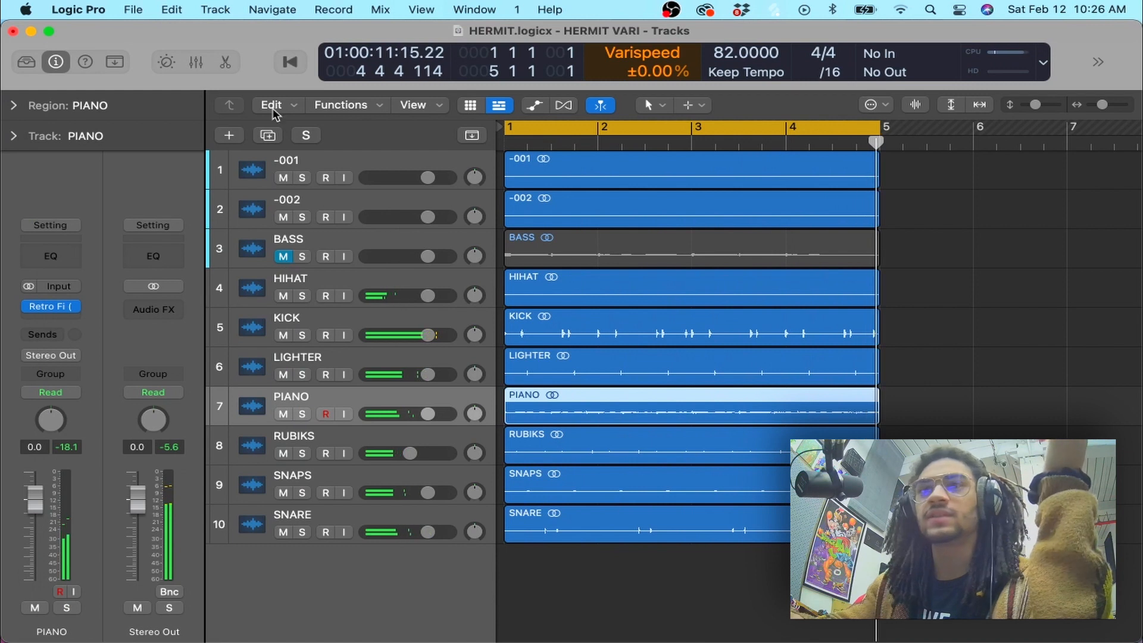
Solo the RUBIKS track, listen to it, and clear the solo
click(303, 454)
key(space)
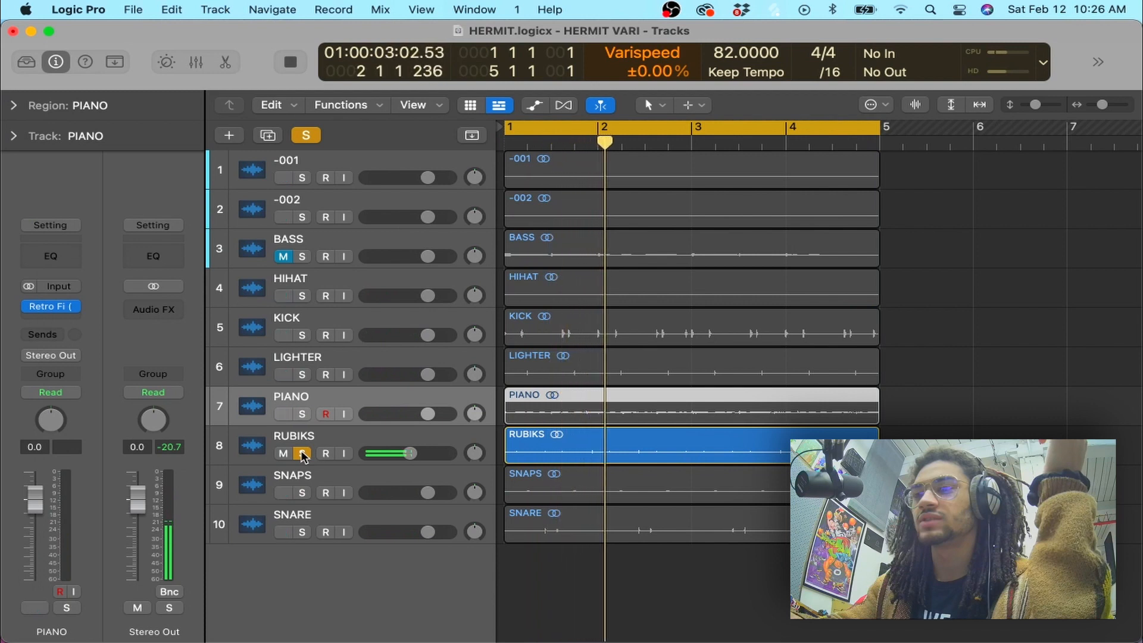
click(301, 454)
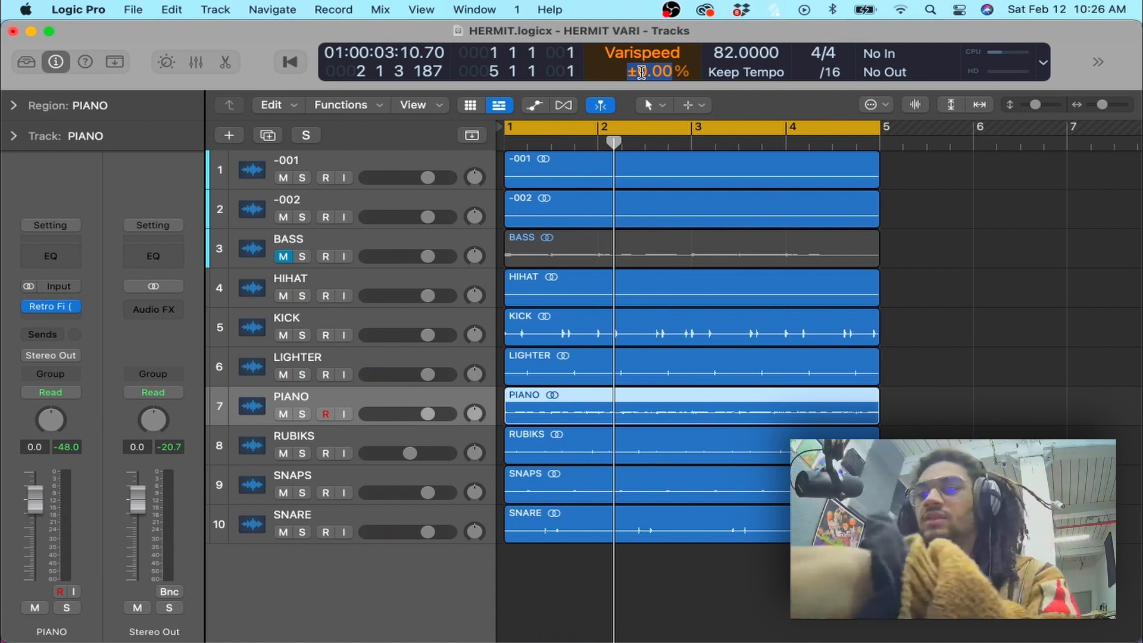
Set Varispeed to -30% and play the PIANO track soloed
text(30)
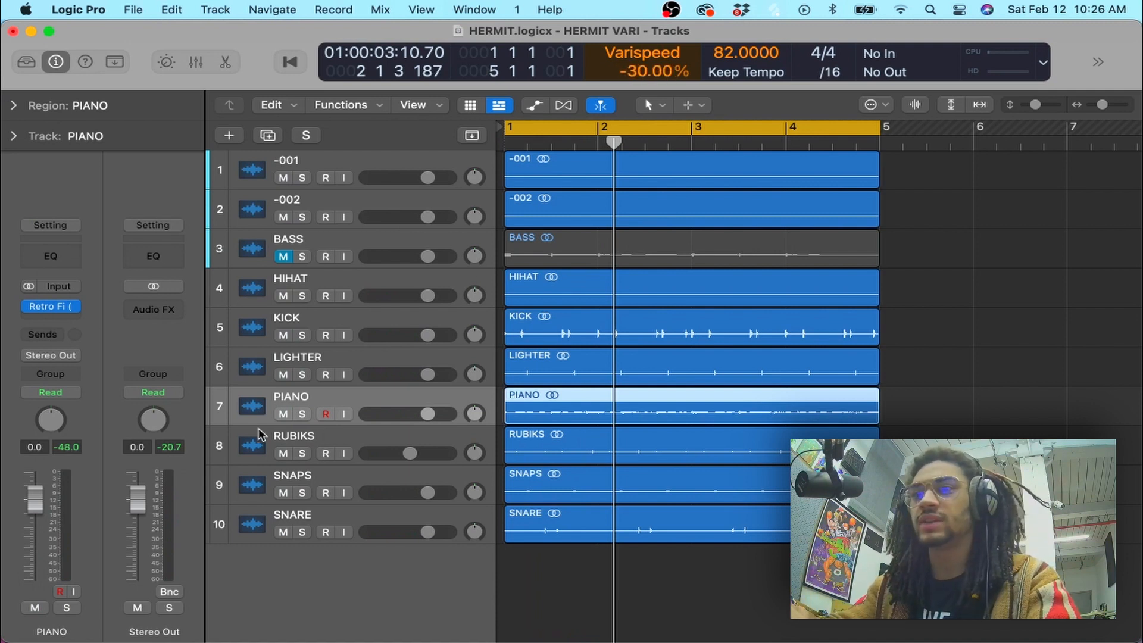
click(303, 414)
key(space)
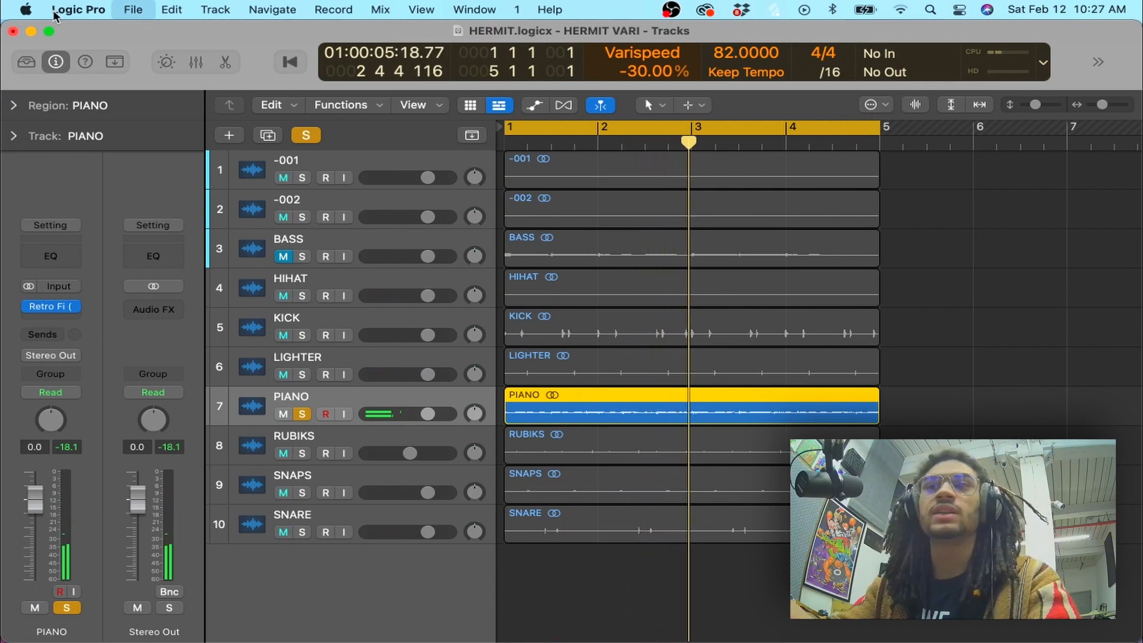
Switch back to the HERMIT project alternative
click(134, 10)
mouse_move(254, 86)
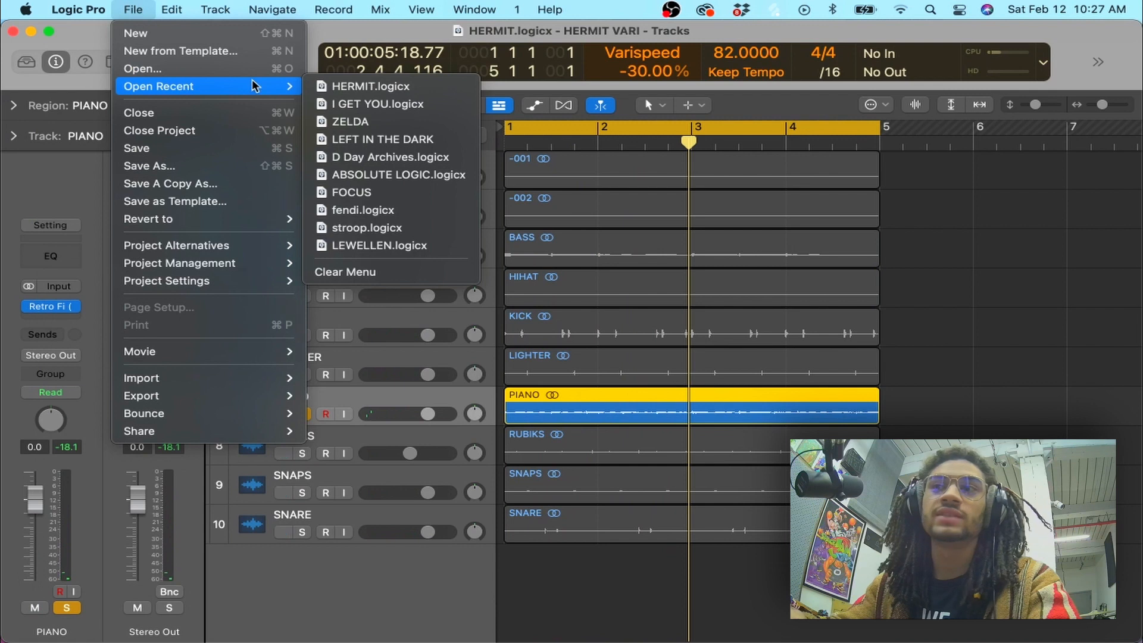
mouse_move(247, 249)
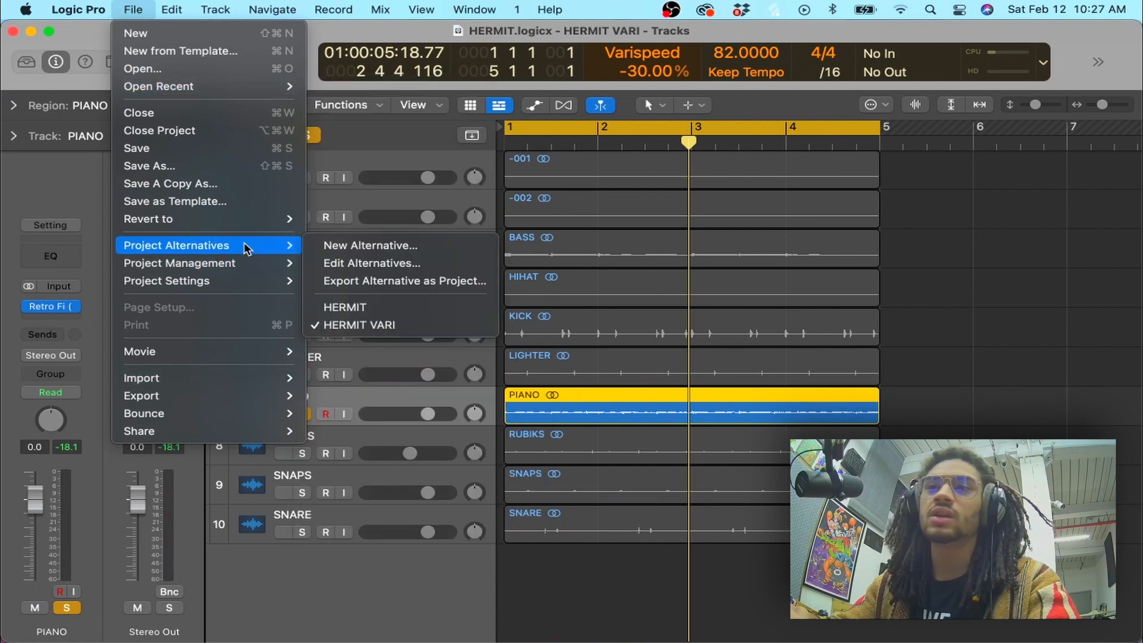
click(398, 309)
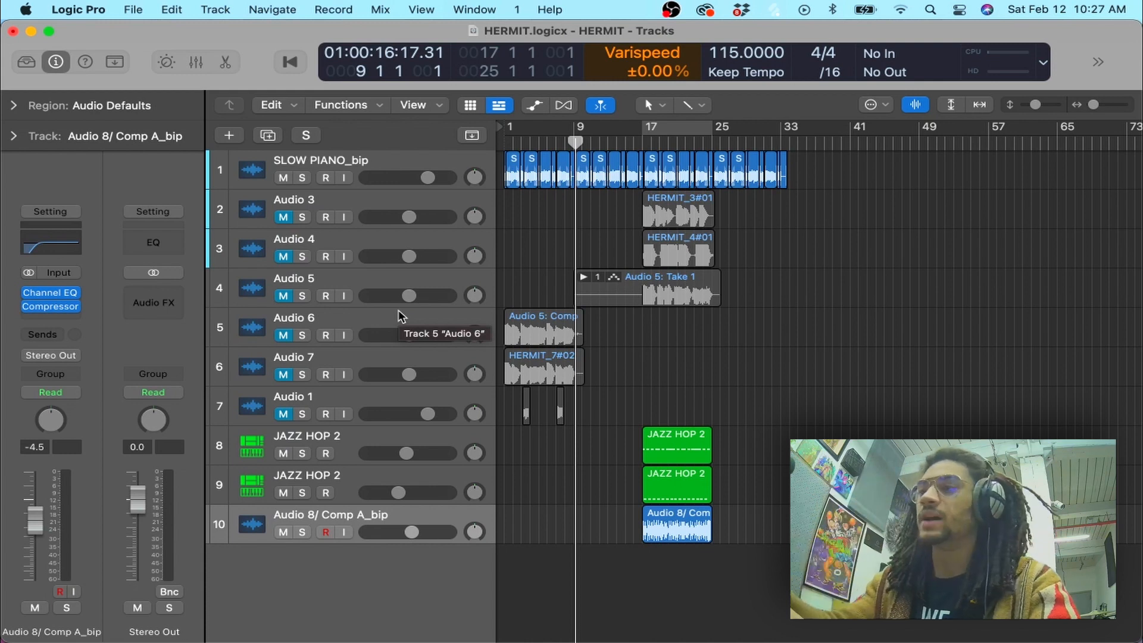
key(Return)
Play both JAZZ HOP 2 tracks and Audio 8/ Comp A_bip soloed from bar 17, and clear the solos and the cycle range
click(643, 140)
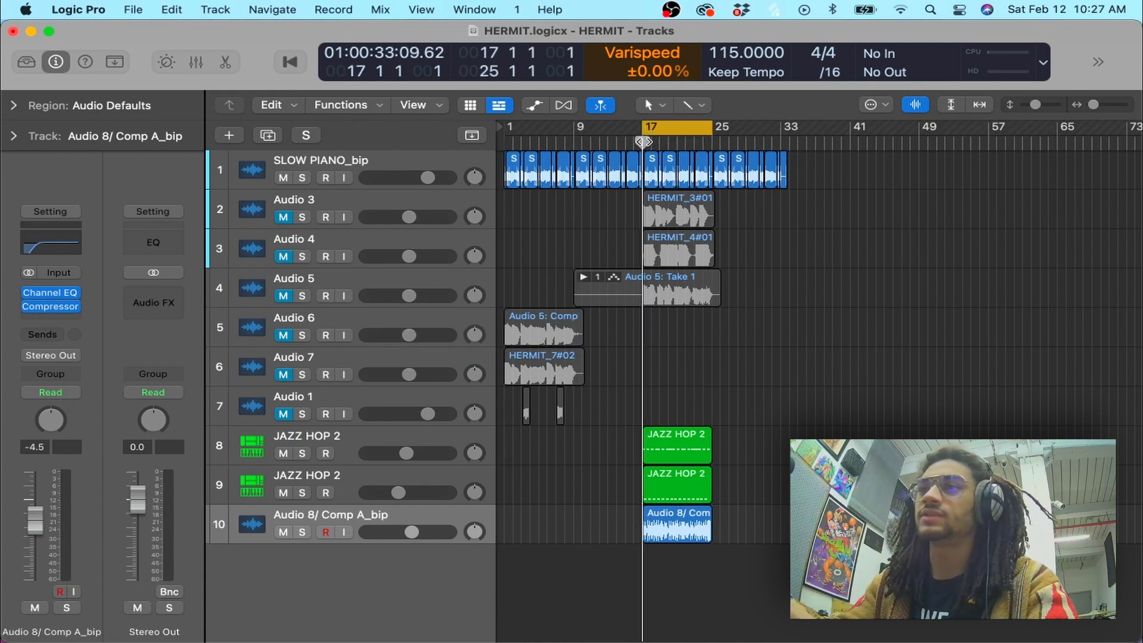
drag(306, 451, 303, 532)
key(space)
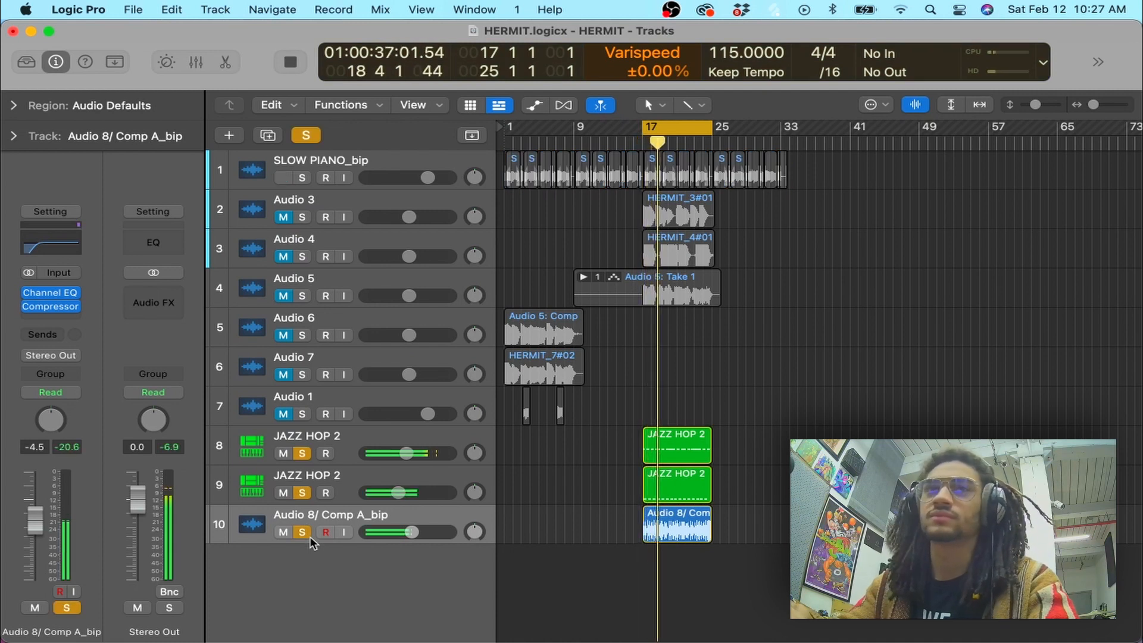
drag(309, 454, 304, 530)
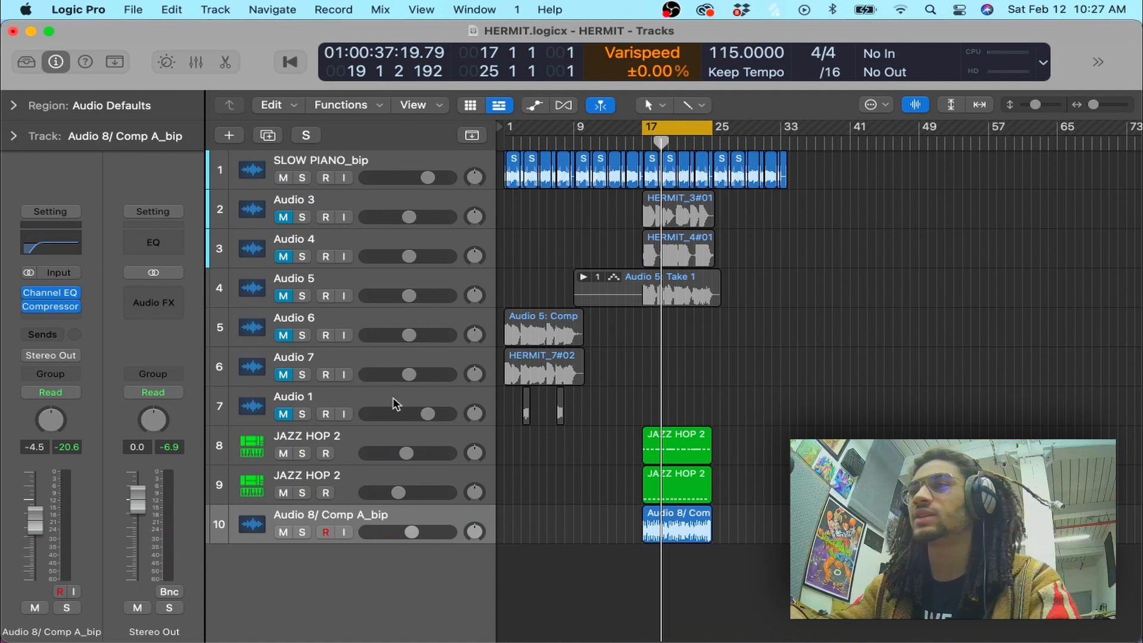
click(684, 126)
Look over the SLOW PIANO_bip regions from the project start and place the playhead at bar 13
key(Return)
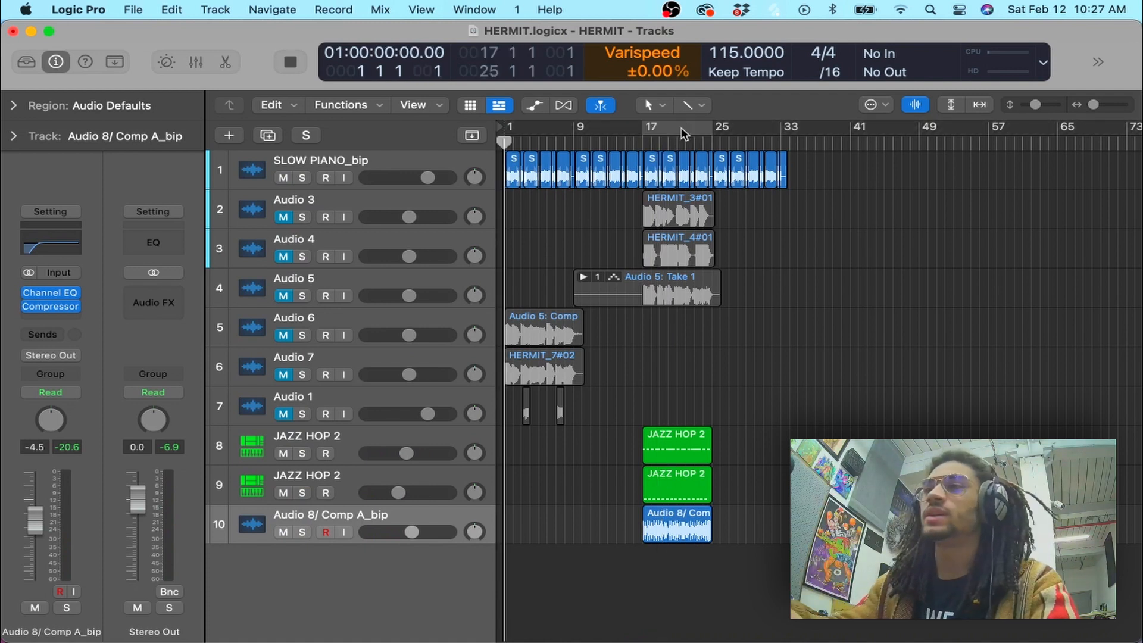
scroll(656, 169, up, 10)
scroll(654, 170, down, 1)
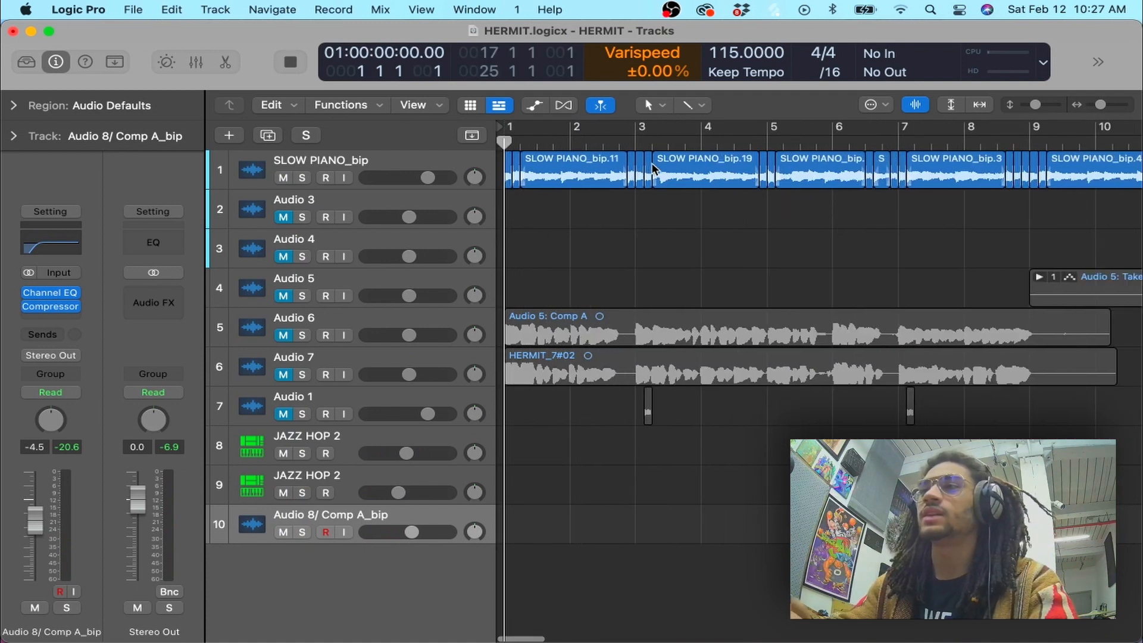
scroll(654, 169, down, 6)
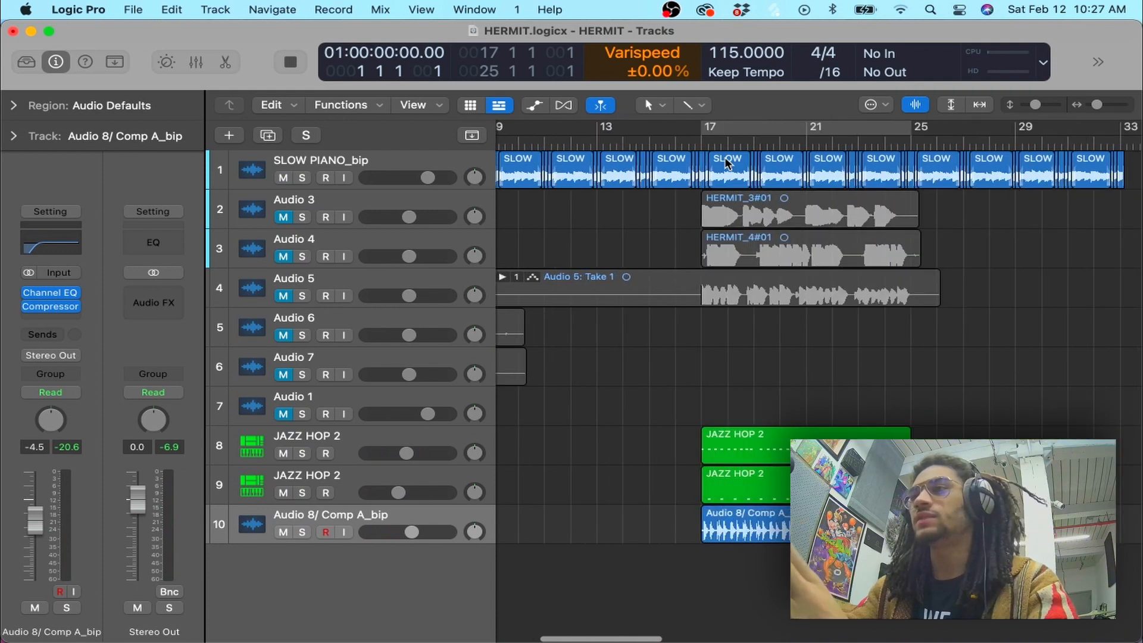
click(593, 142)
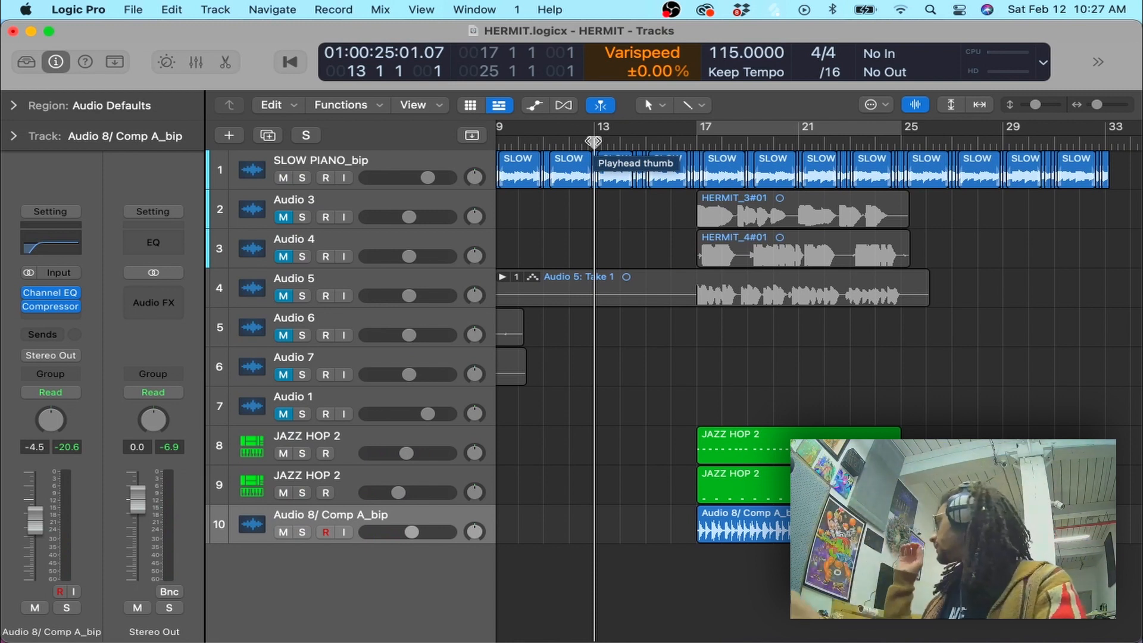
Play the arrangement from bar 13 and loop bars 17 to 25 with the cycle range on
key(space)
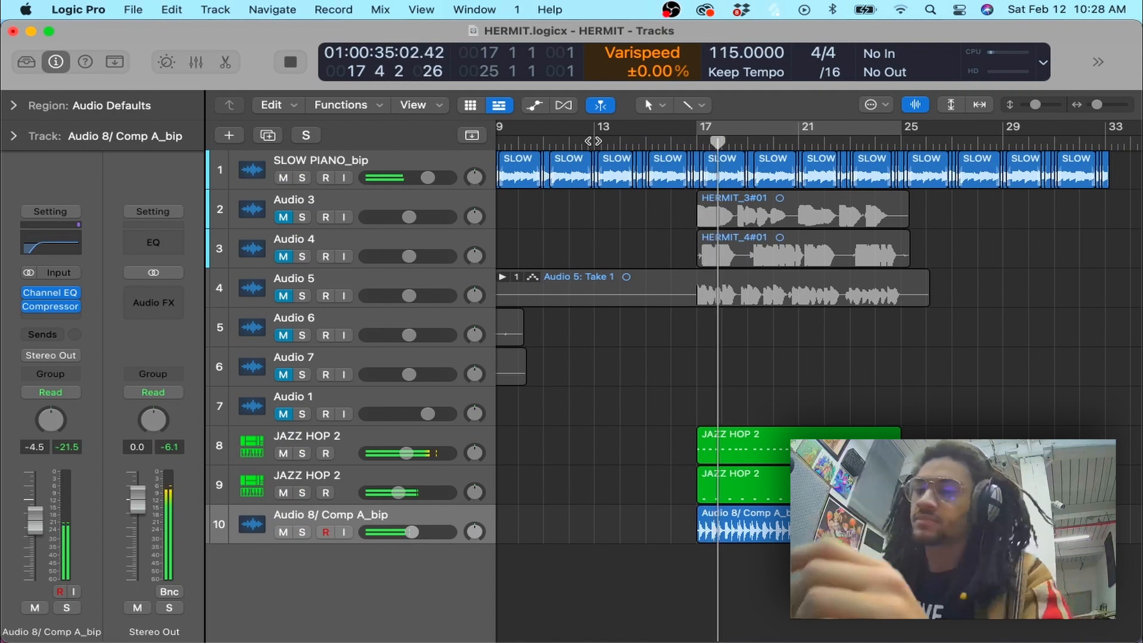
key(c)
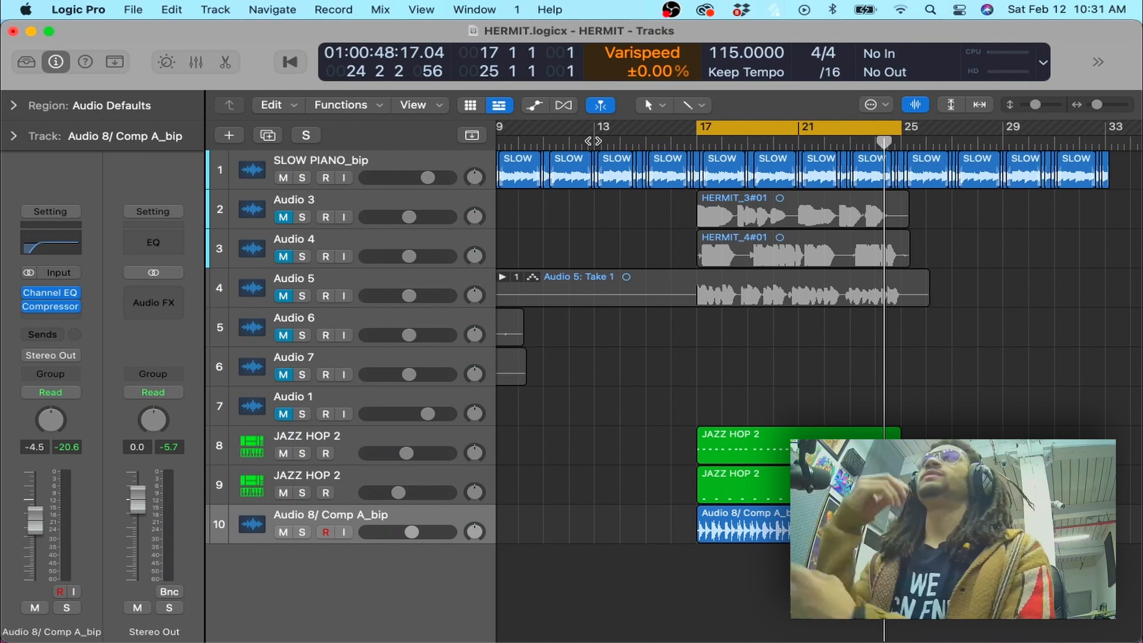
key(space)
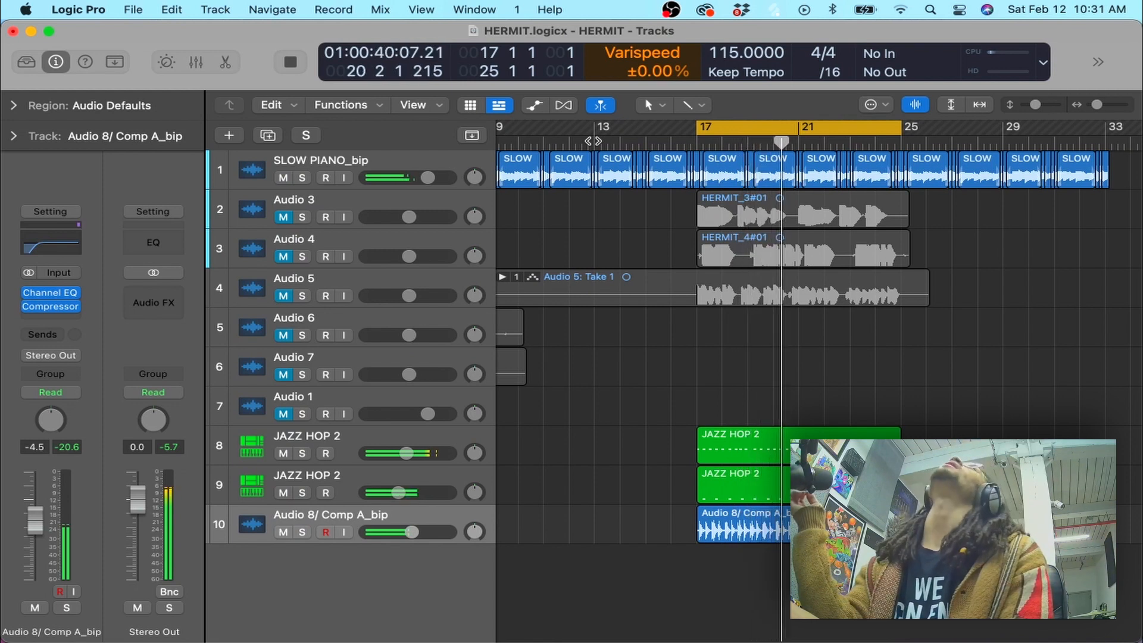
key(space)
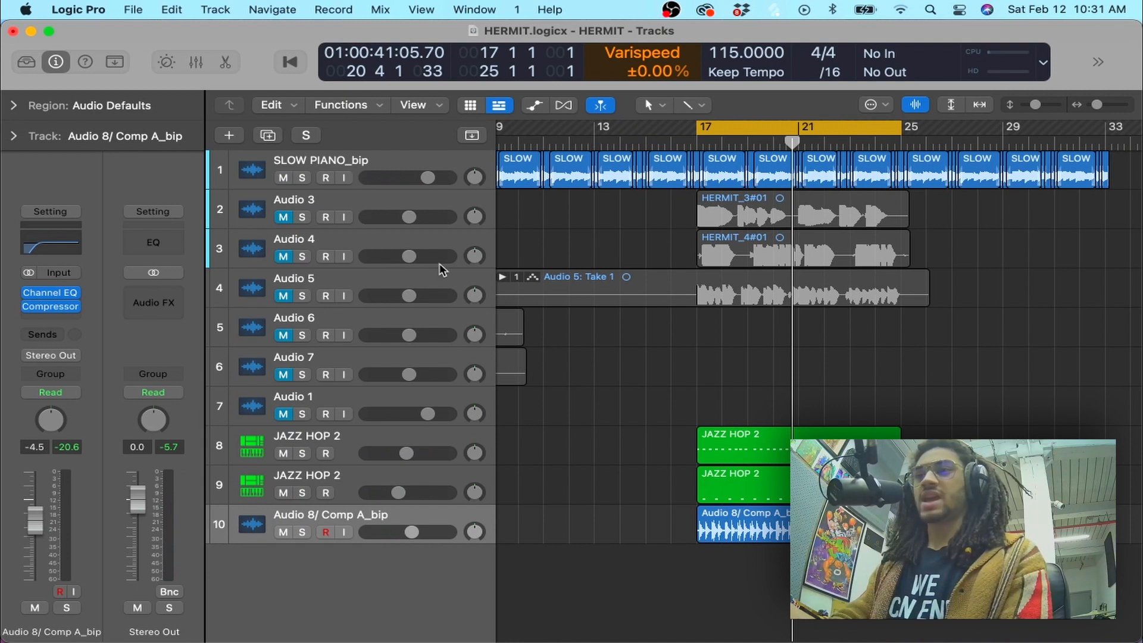
Create one new audio track on Input 1 directly below the SLOW PIANO_bip track
click(388, 163)
key(alt+super+n)
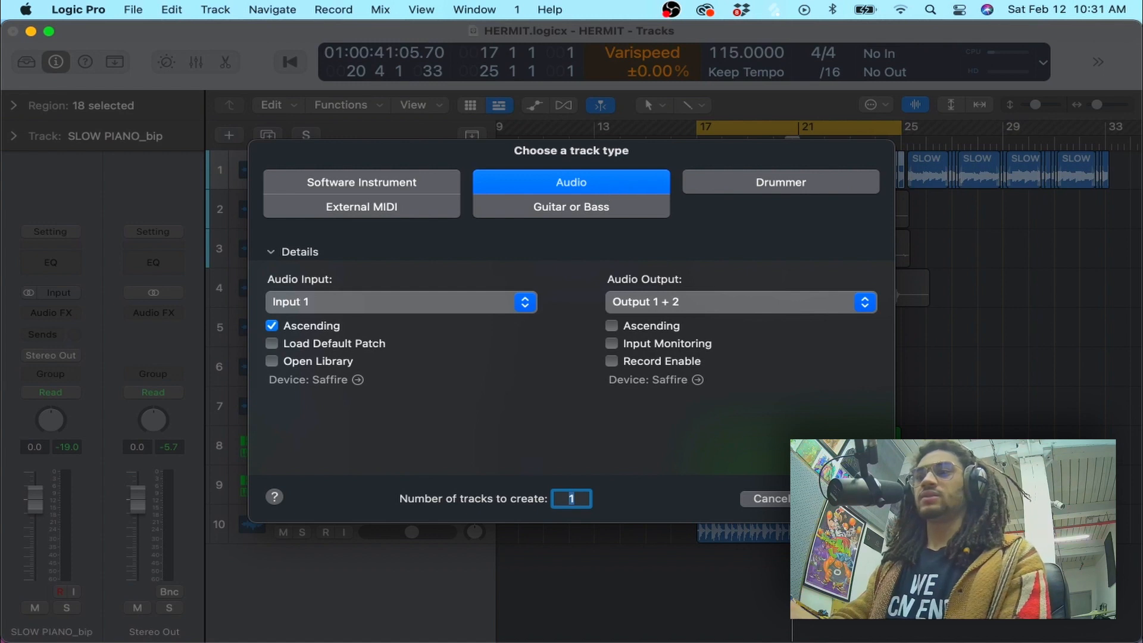
key(Return)
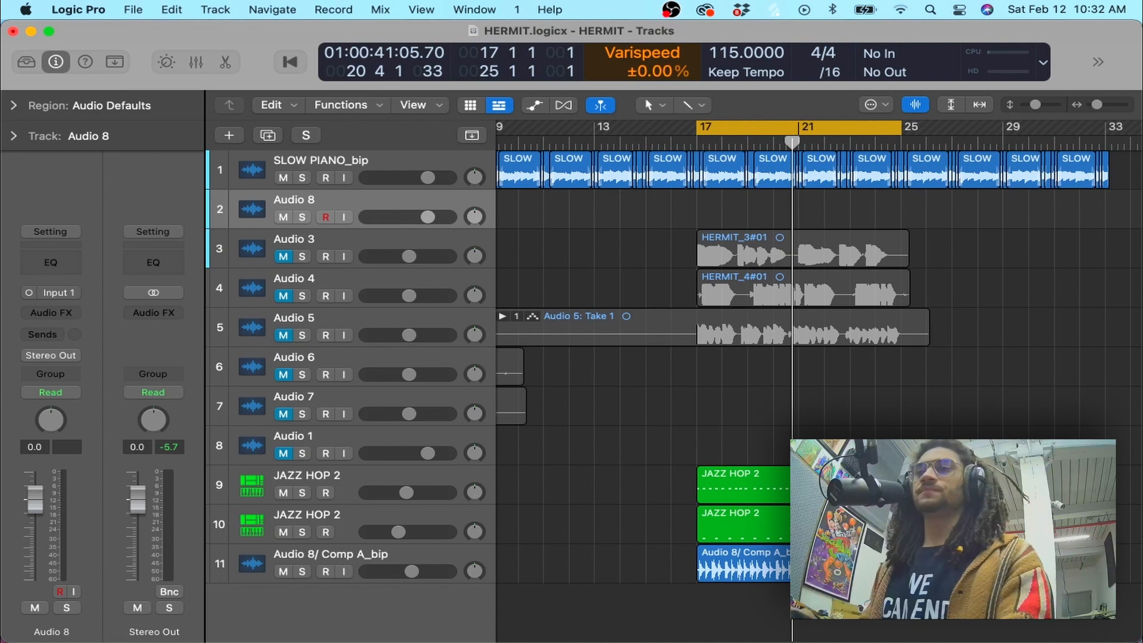
key(space)
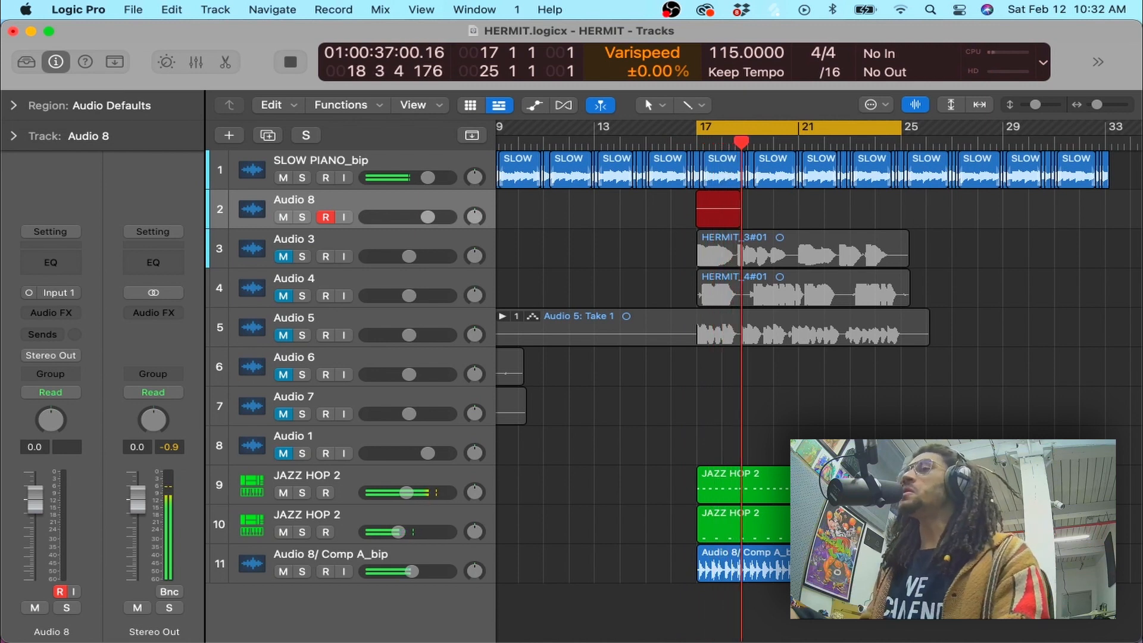
key(space)
key(super+z)
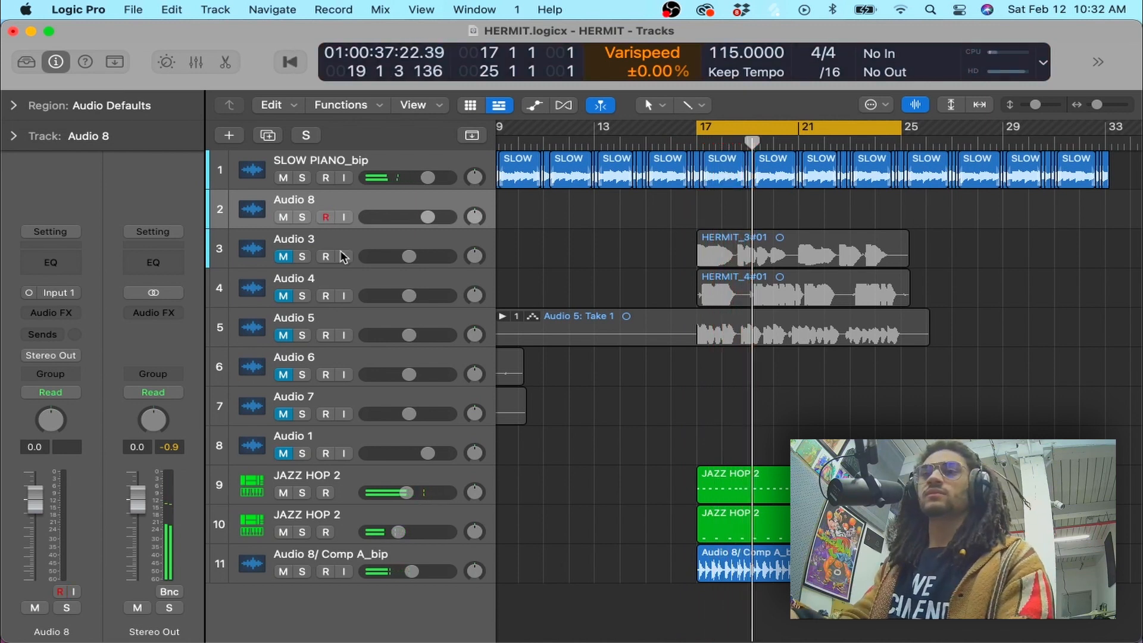
Set the Audio 8 track's audio input to Input 2
click(64, 292)
mouse_move(121, 345)
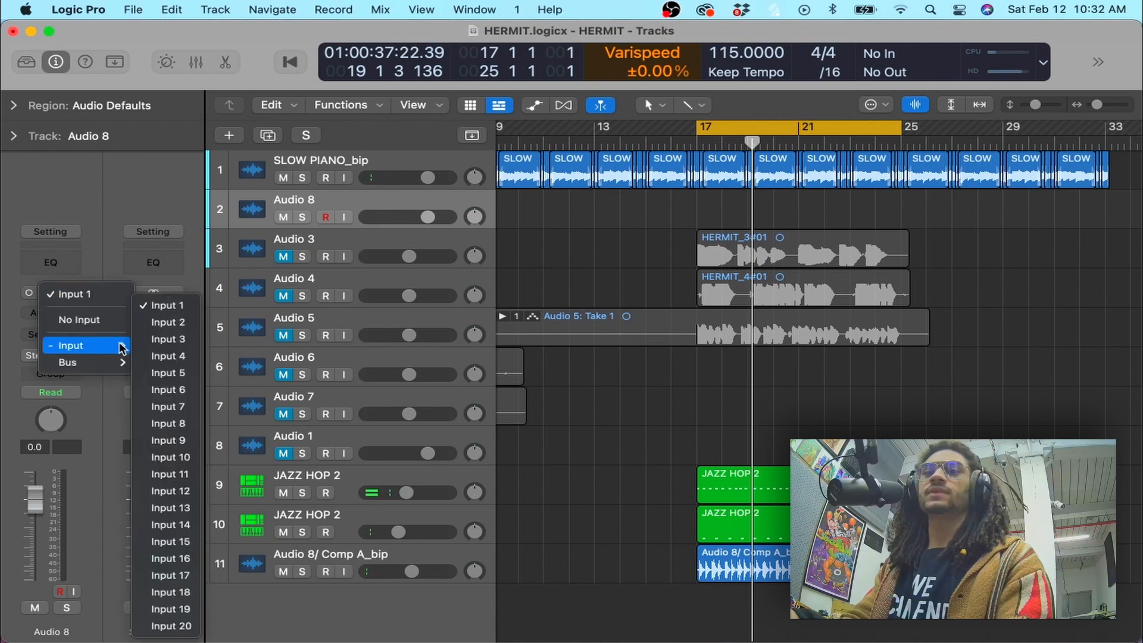
click(437, 379)
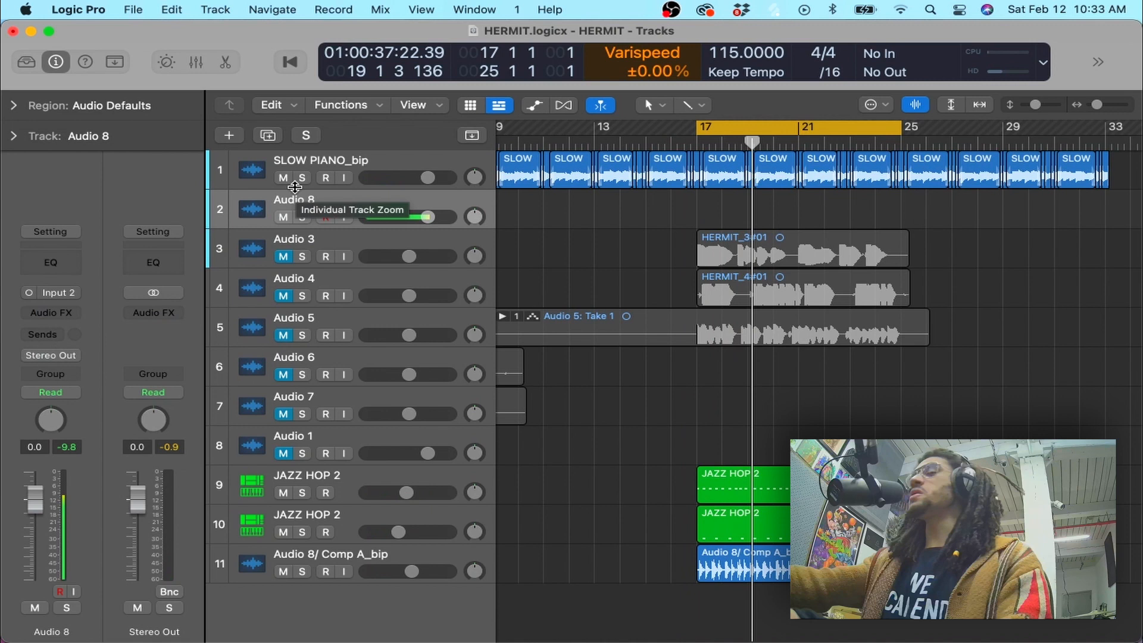
key(r)
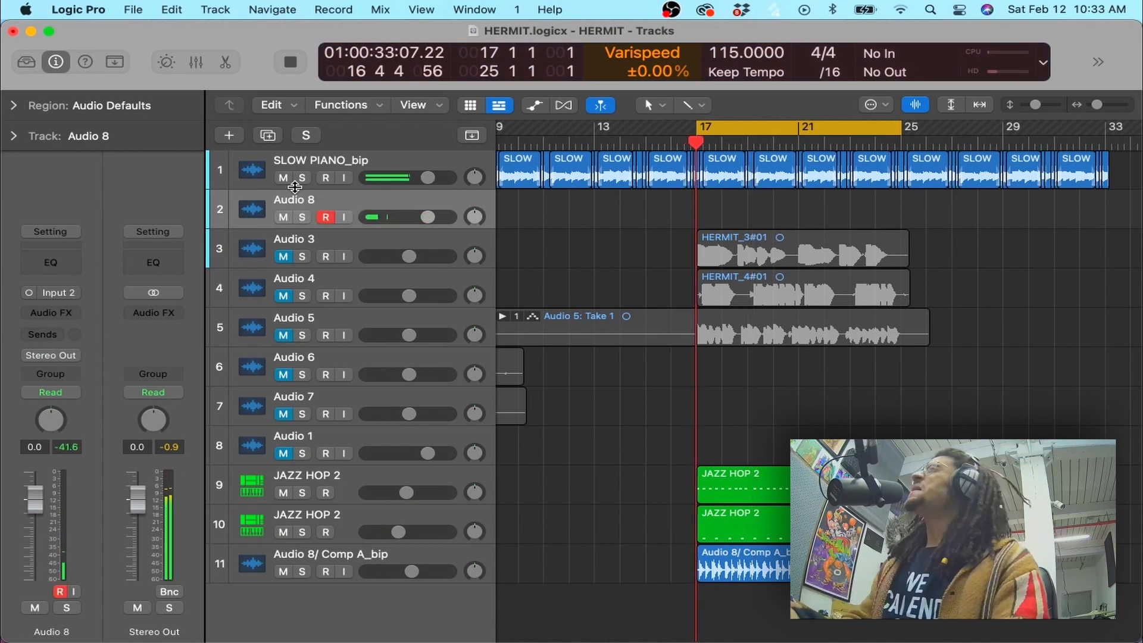
key(space)
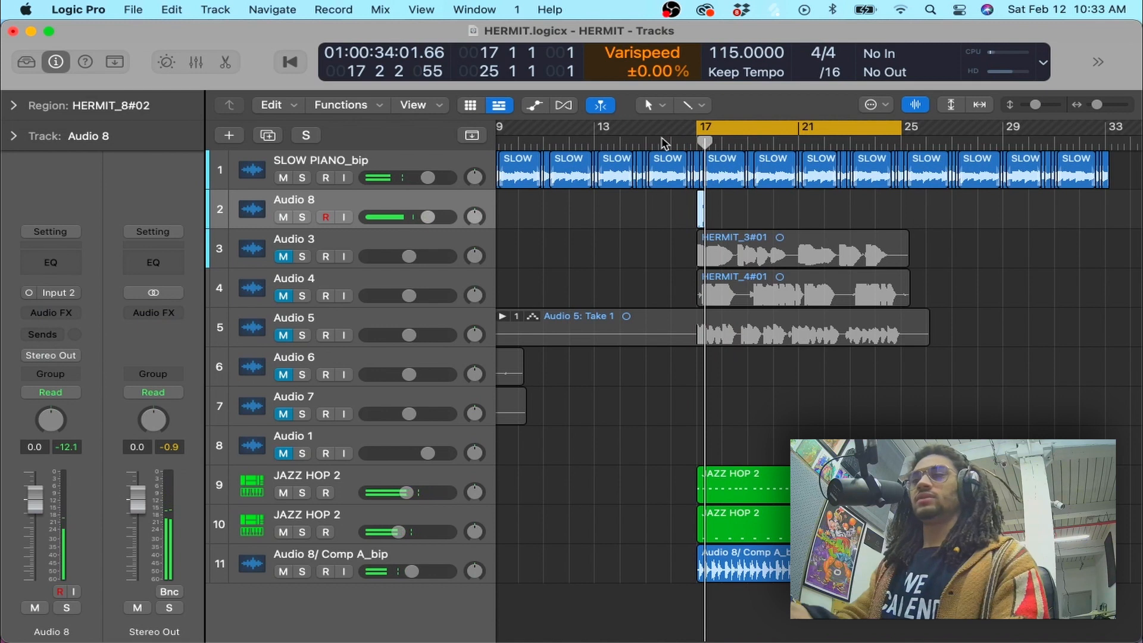
key(Delete)
Extend the cycle range to start at bar 16, and toggle the metronome click after discarding a short test take
drag(697, 130, 672, 131)
key(r)
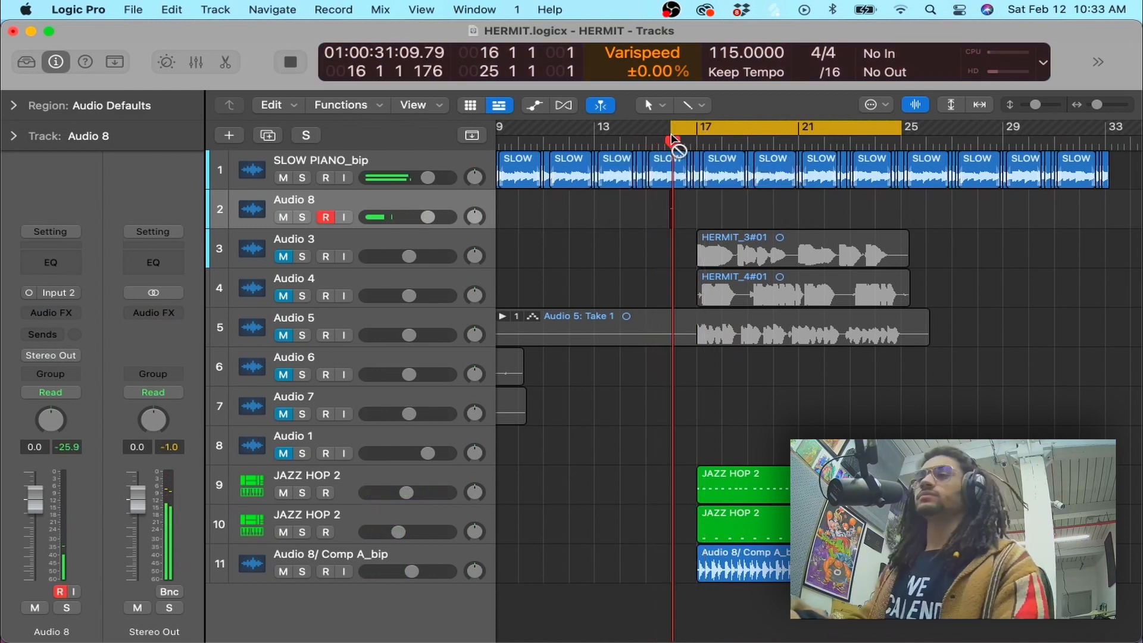
key(space)
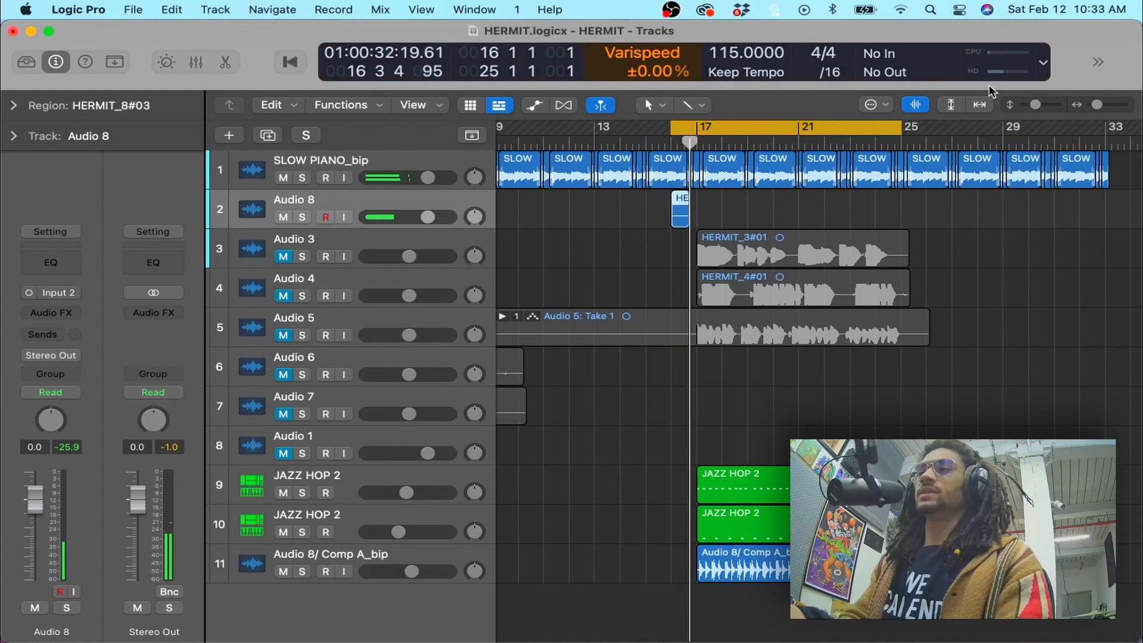
key(Delete)
click(1098, 62)
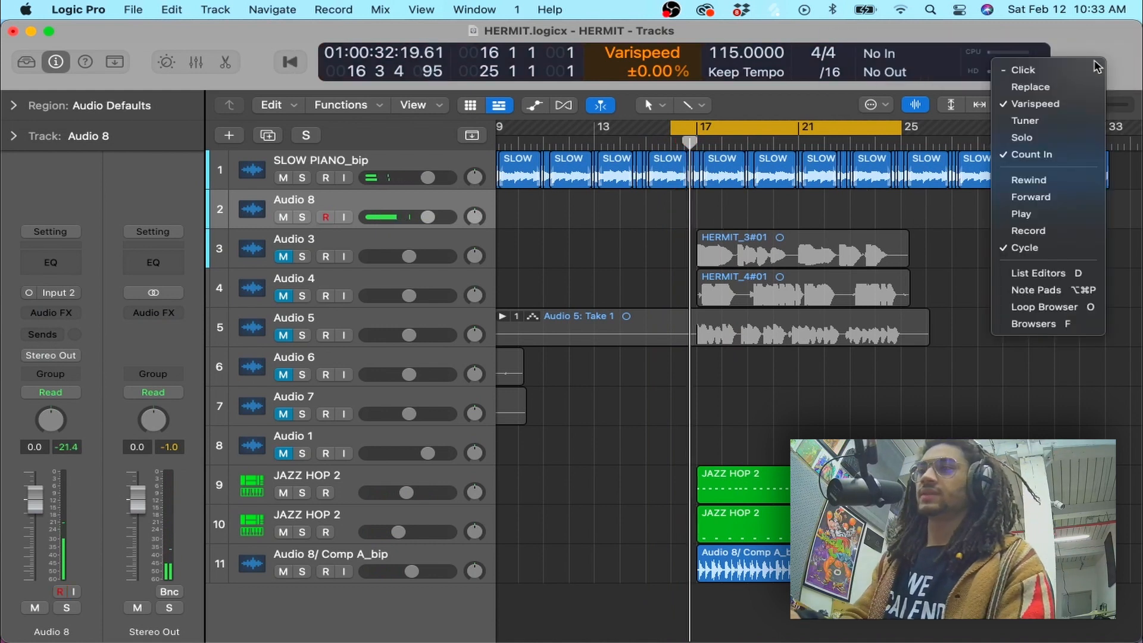
click(1024, 71)
key(r)
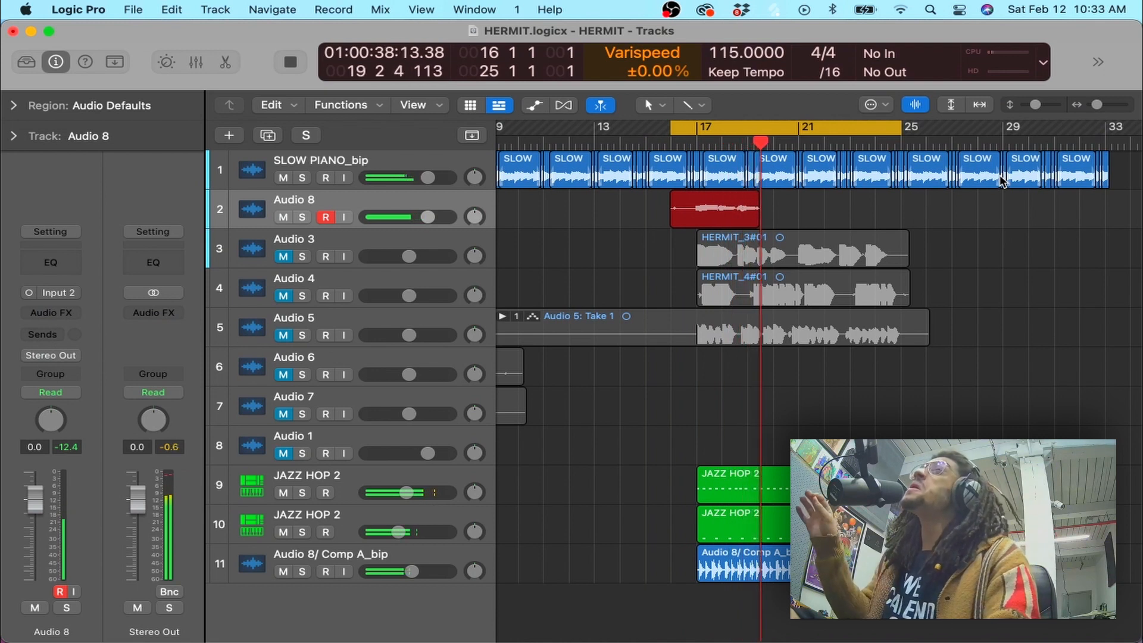
key(space)
key(super+z)
Record a take on Audio 8 from bar 16 to near the end of bar 24, and turn the cycle off
key(r)
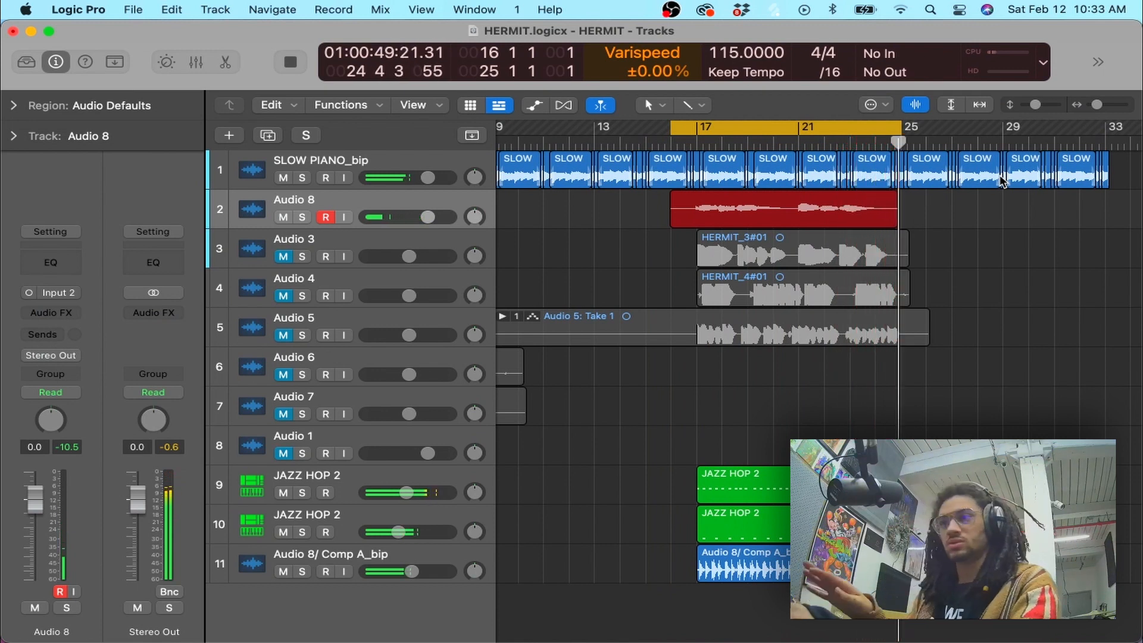
key(space)
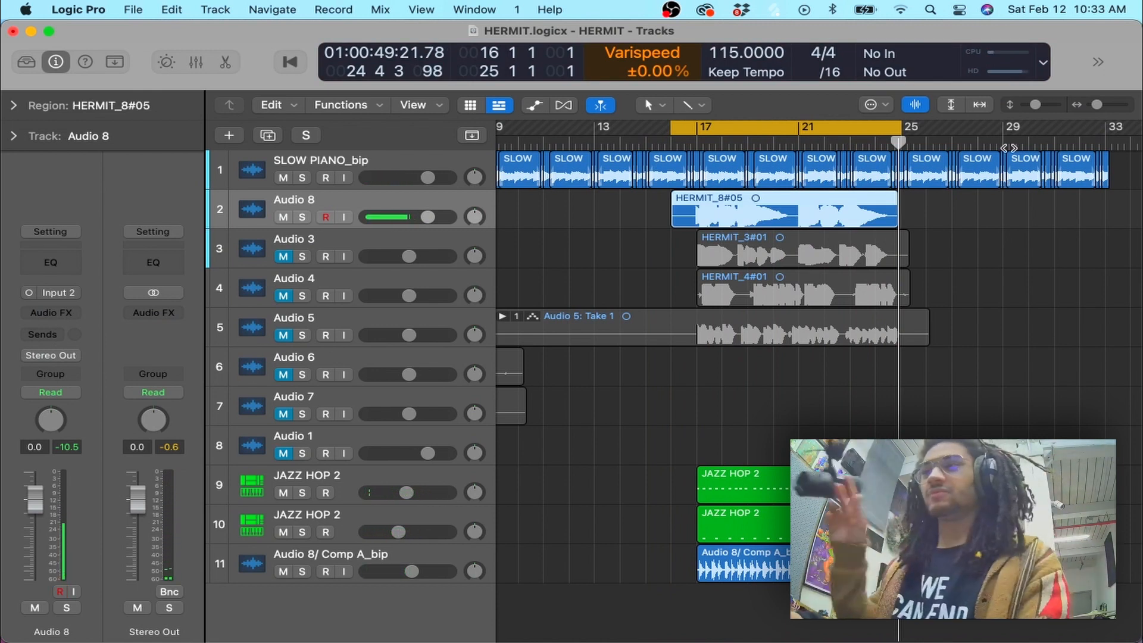
click(863, 127)
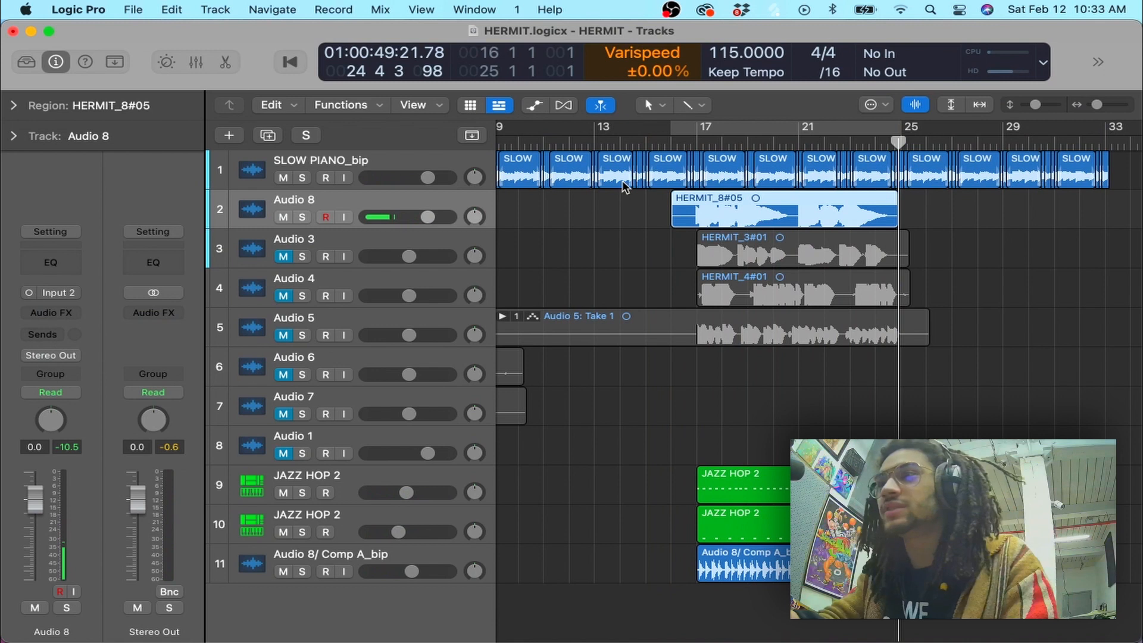
Play the recorded take from bar 16 and lower the Audio 8 volume to -3.5 dB
double_click(668, 144)
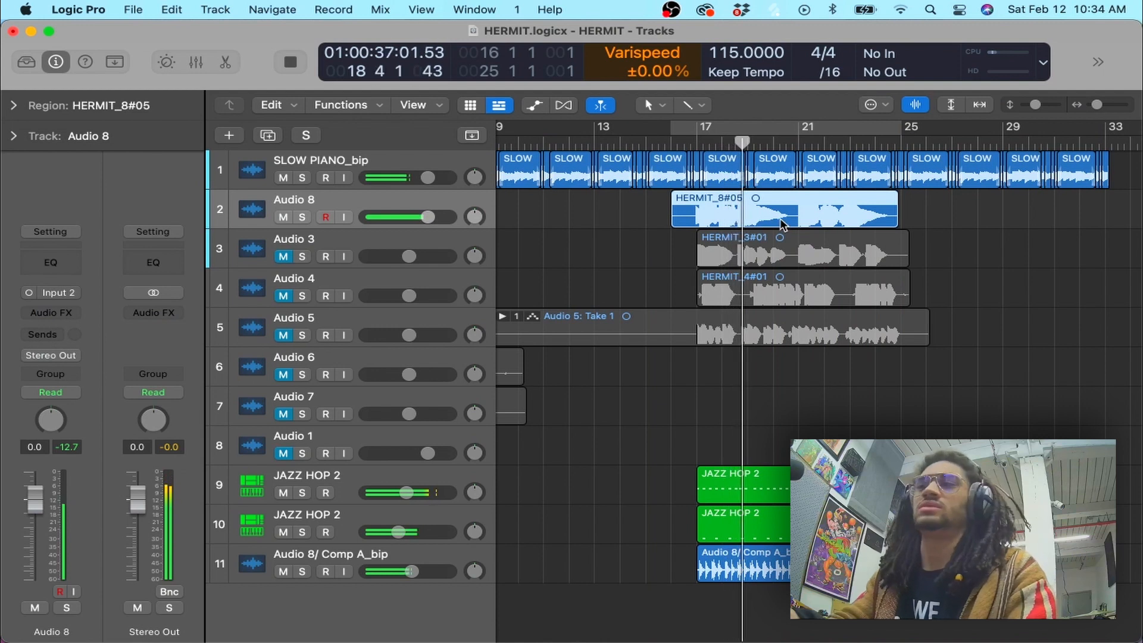
drag(419, 212, 393, 222)
key(space)
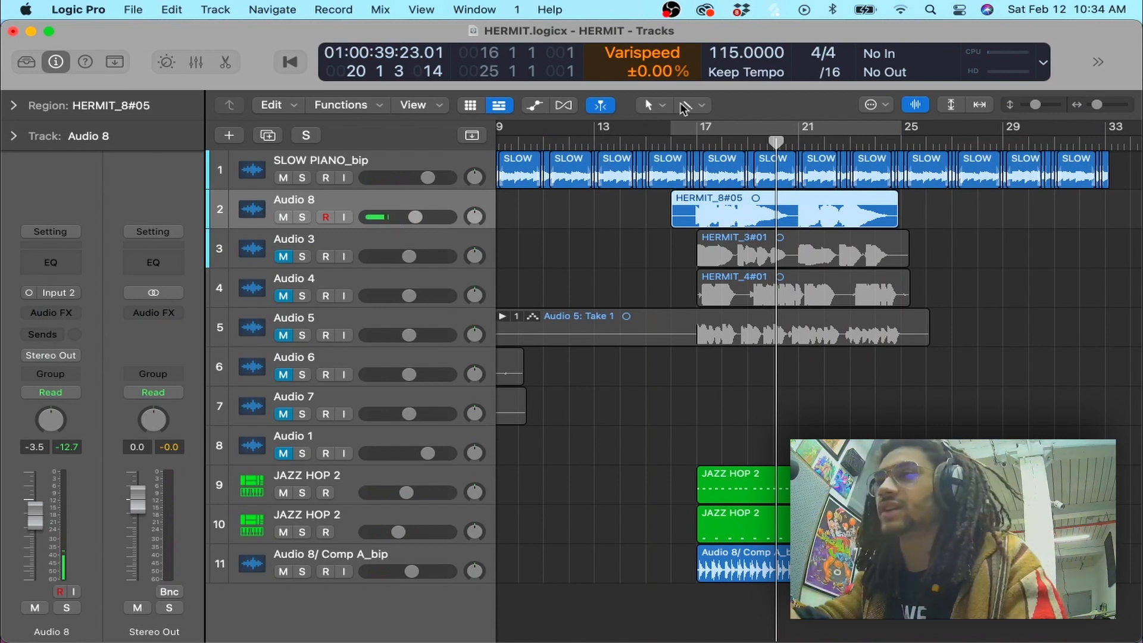
click(671, 141)
key(space)
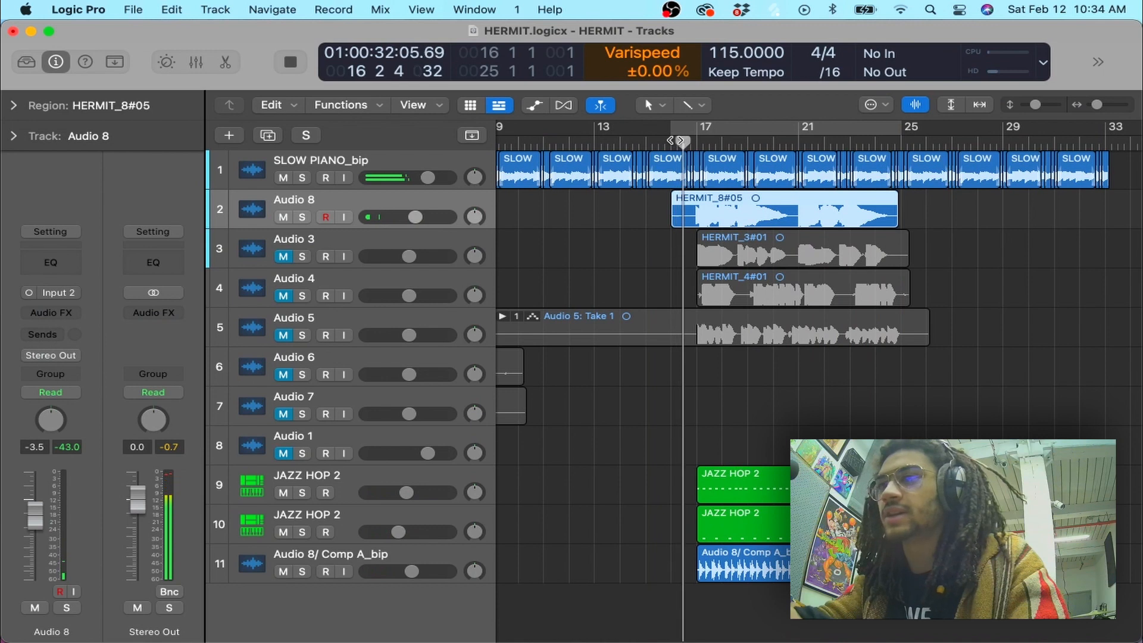
key(space)
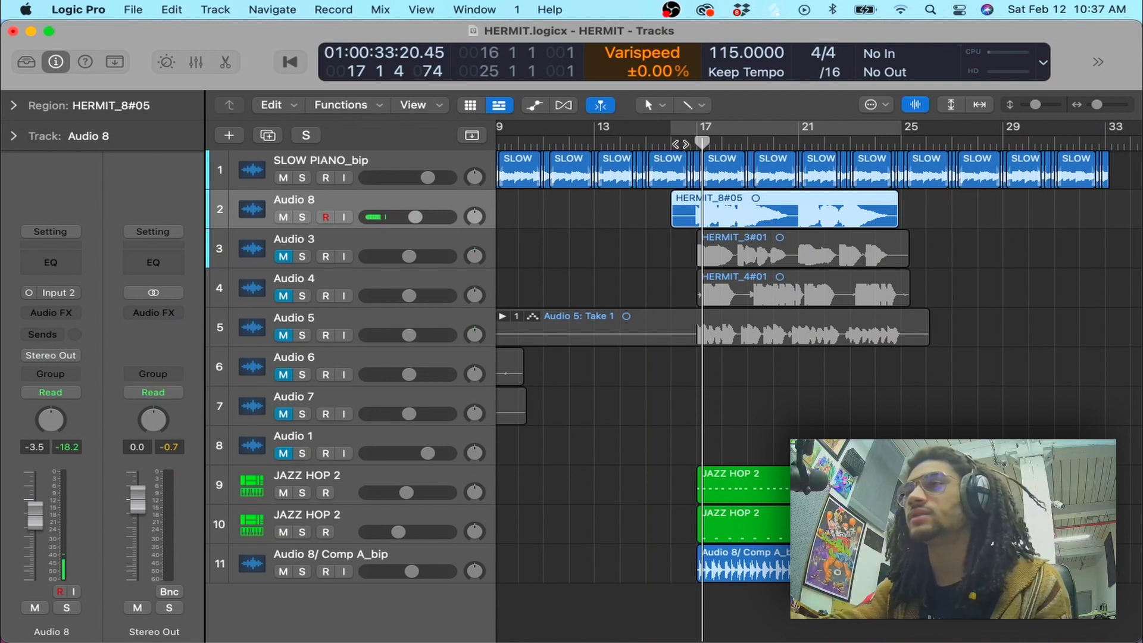
Solo the Audio 8 track and set the cycle range to bars 17 to 25
key(shift+space)
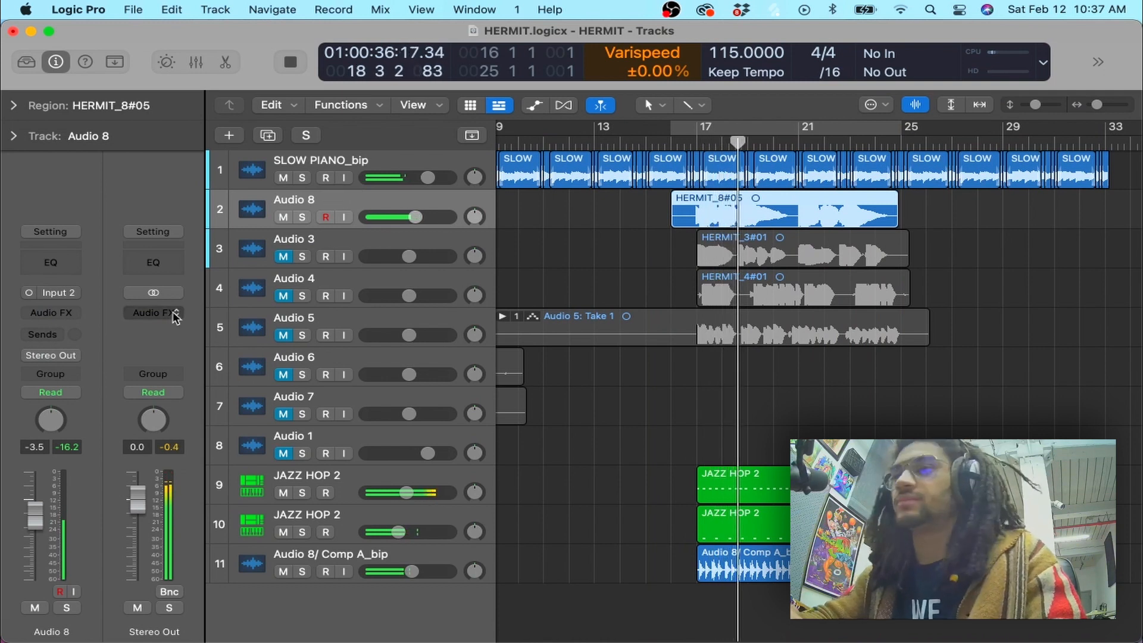
click(302, 216)
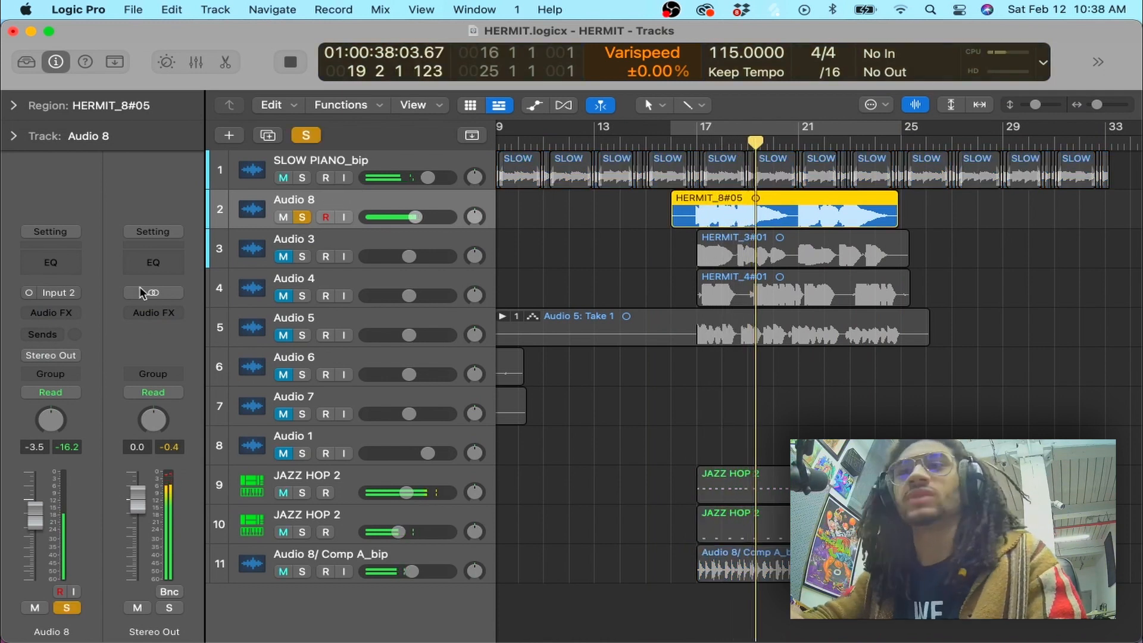
click(66, 314)
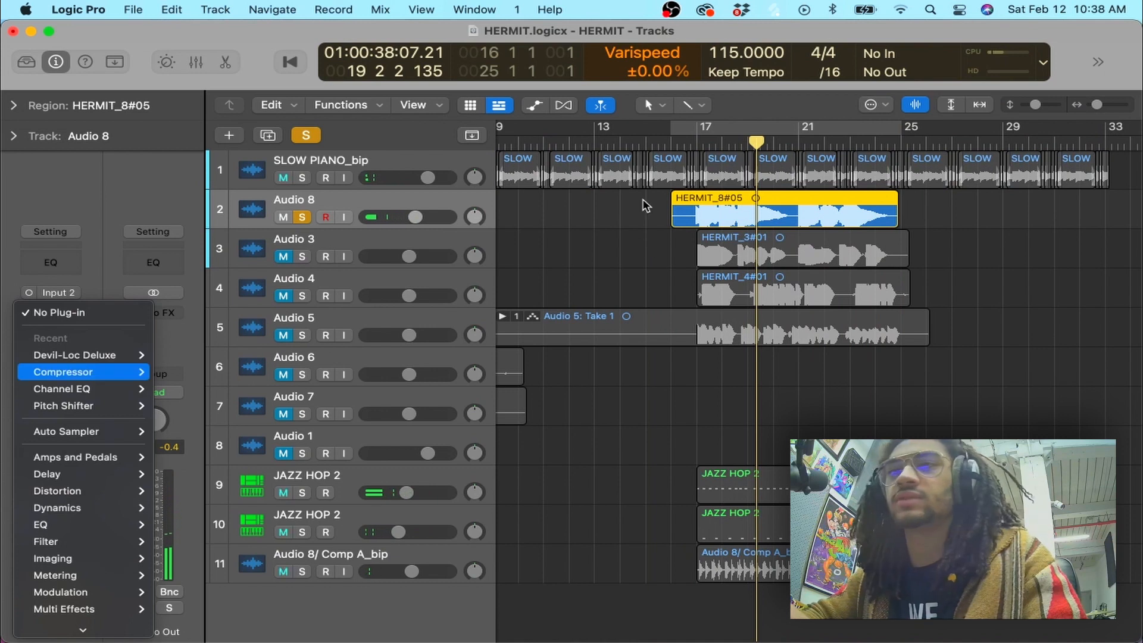
click(695, 128)
drag(695, 128, 899, 147)
Insert the Pitch Correction plug-in on Audio 8 and set its response to 0.00 ms during playback
click(62, 314)
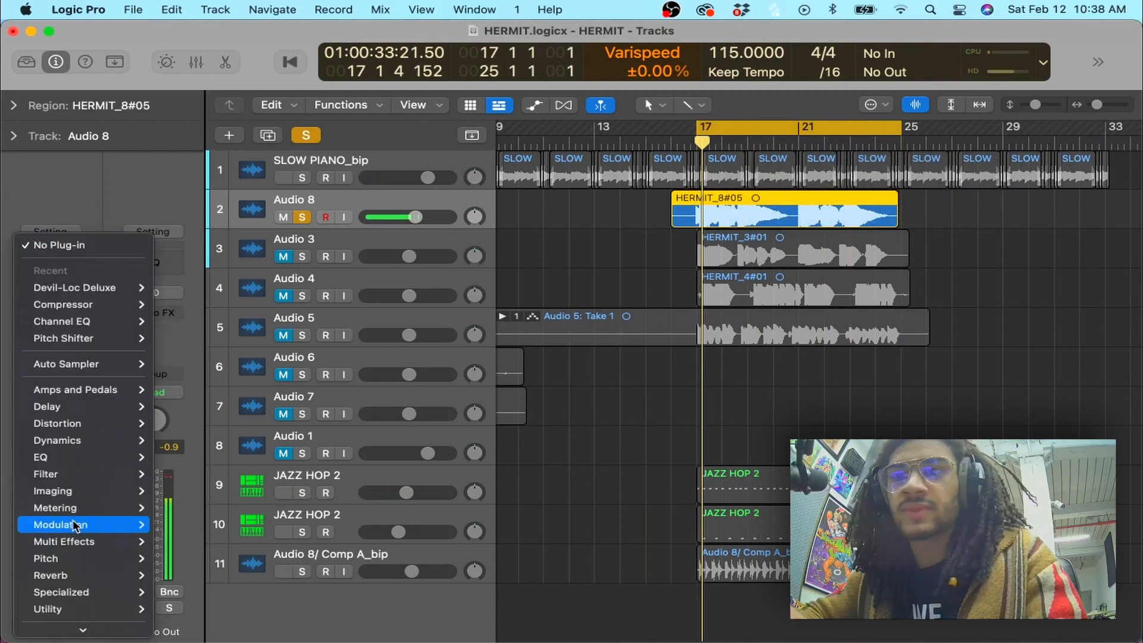
mouse_move(93, 556)
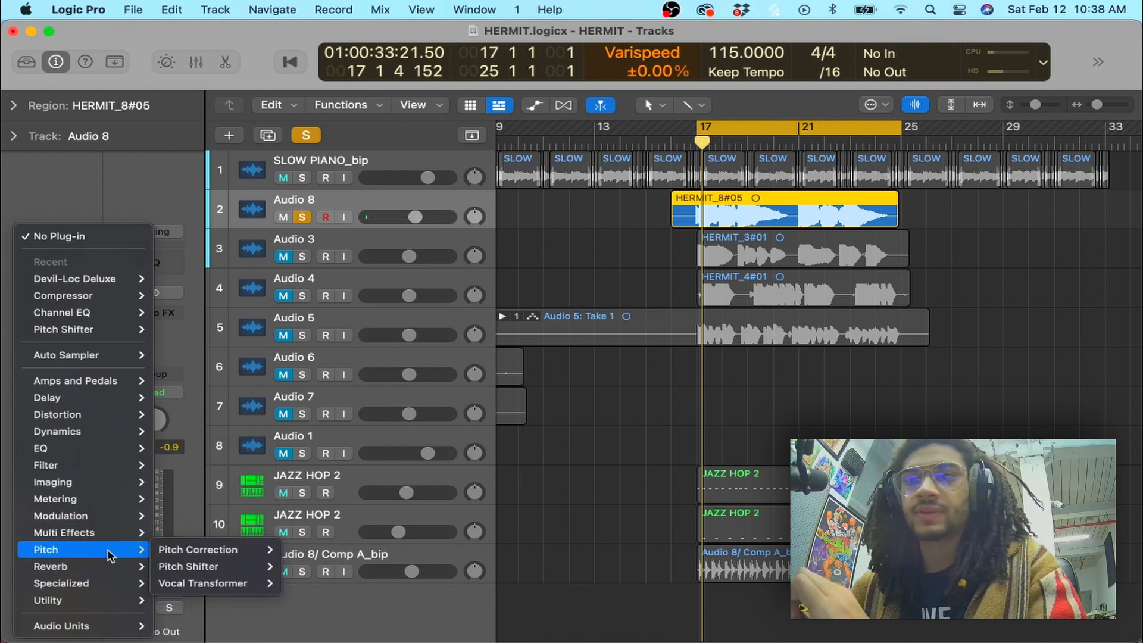
mouse_move(223, 567)
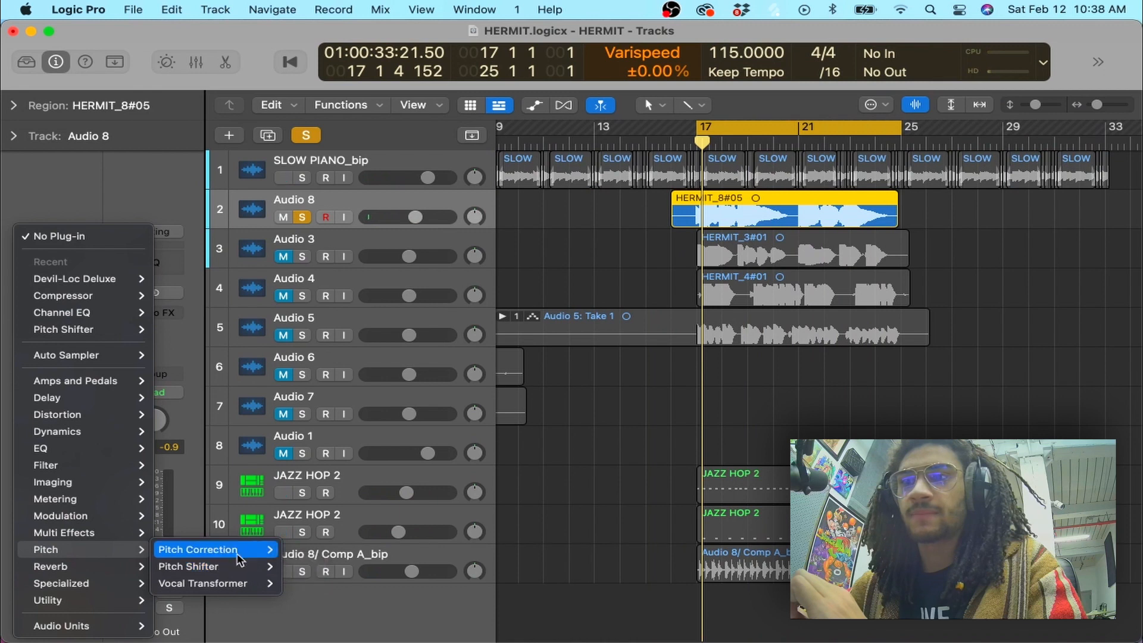
click(300, 547)
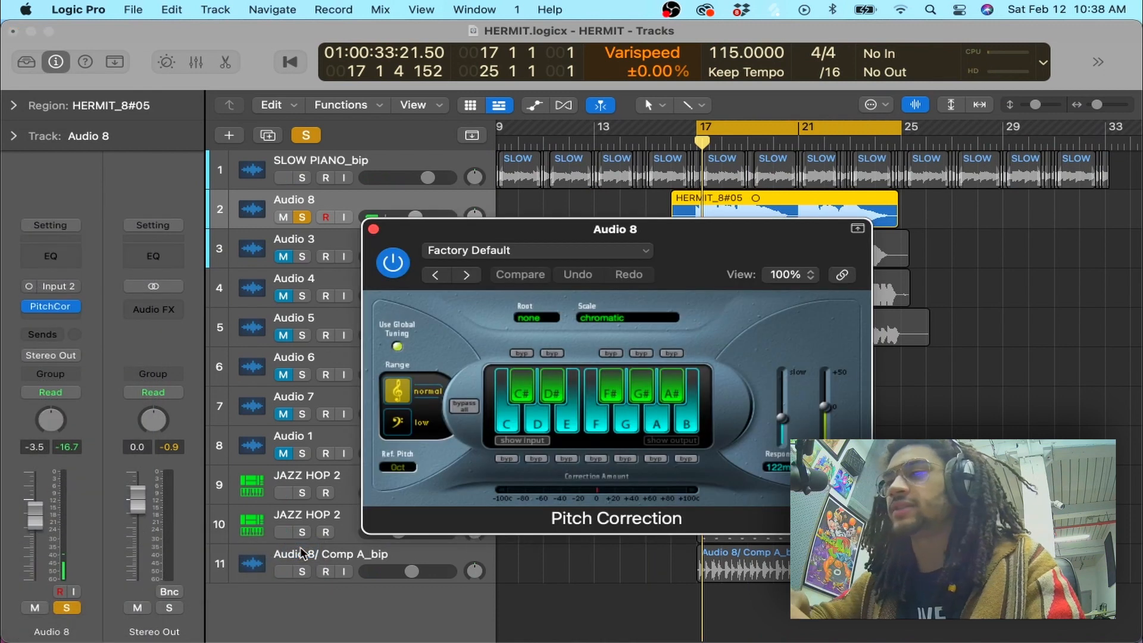
key(space)
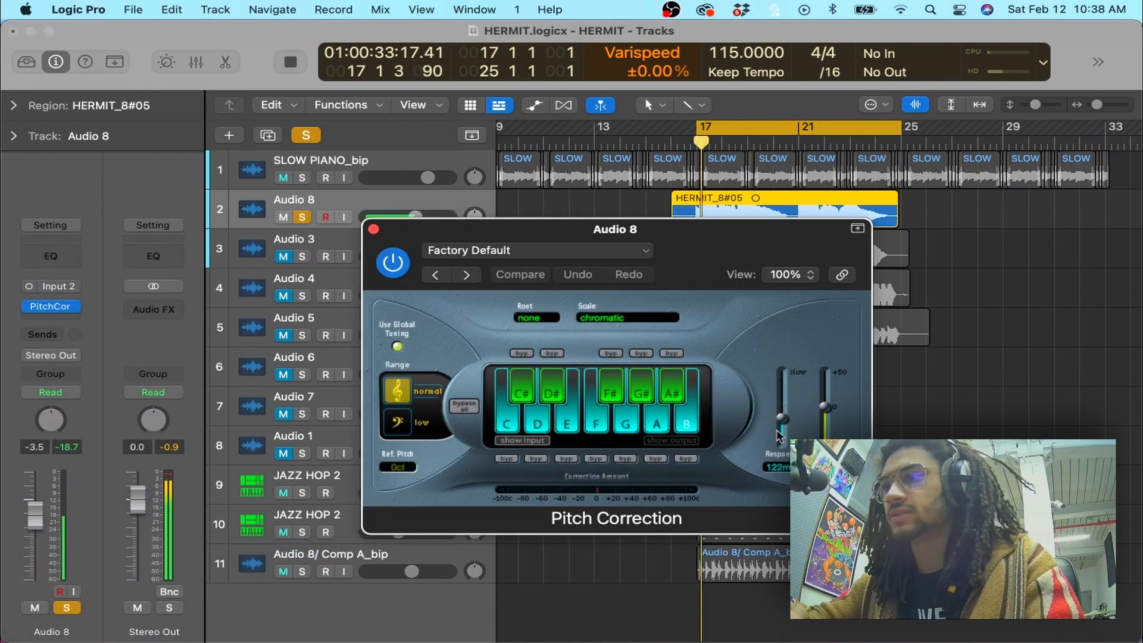
drag(782, 419, 785, 515)
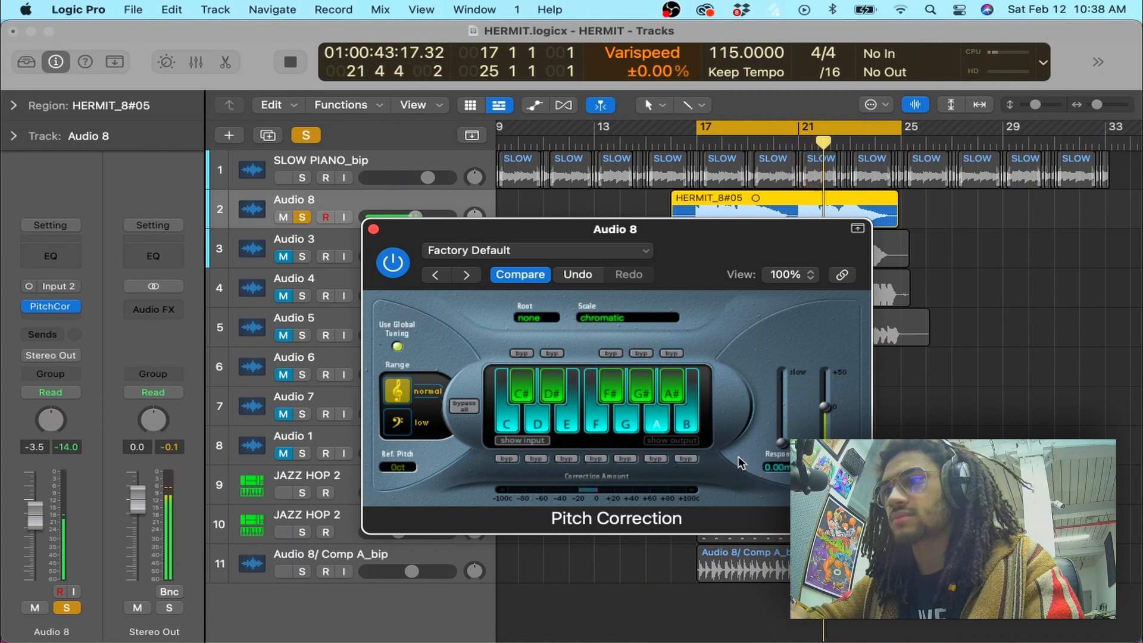
Try excluding A# and C from the Pitch Correction scale while auditioning the Audio 8 take
click(647, 396)
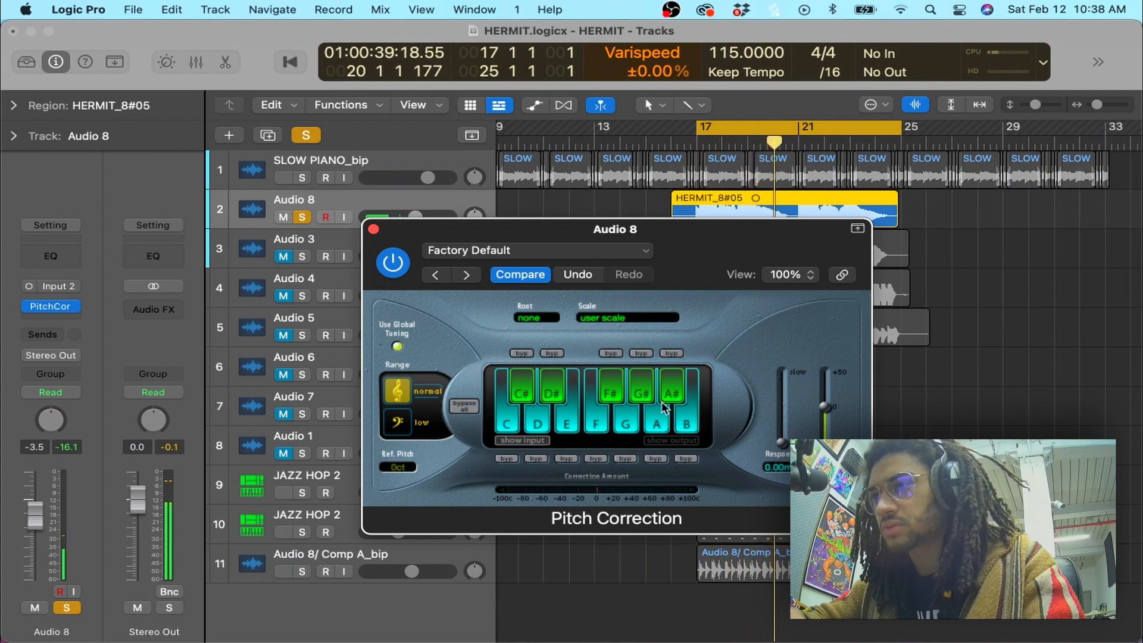
key(space)
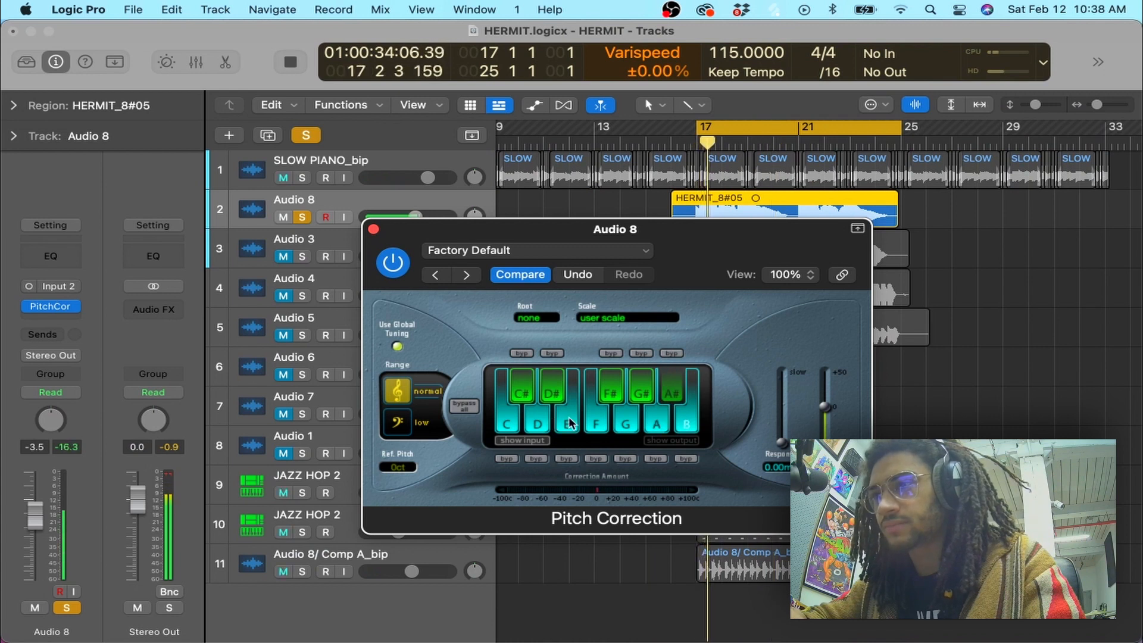
click(521, 394)
key(space)
key(space)
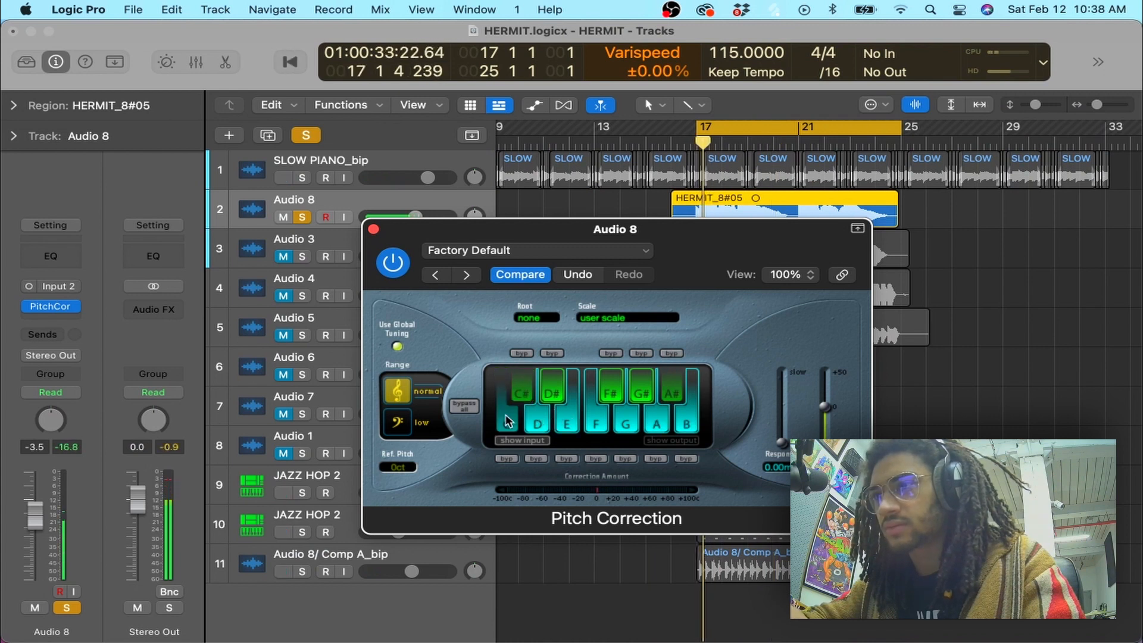
click(521, 394)
key(space)
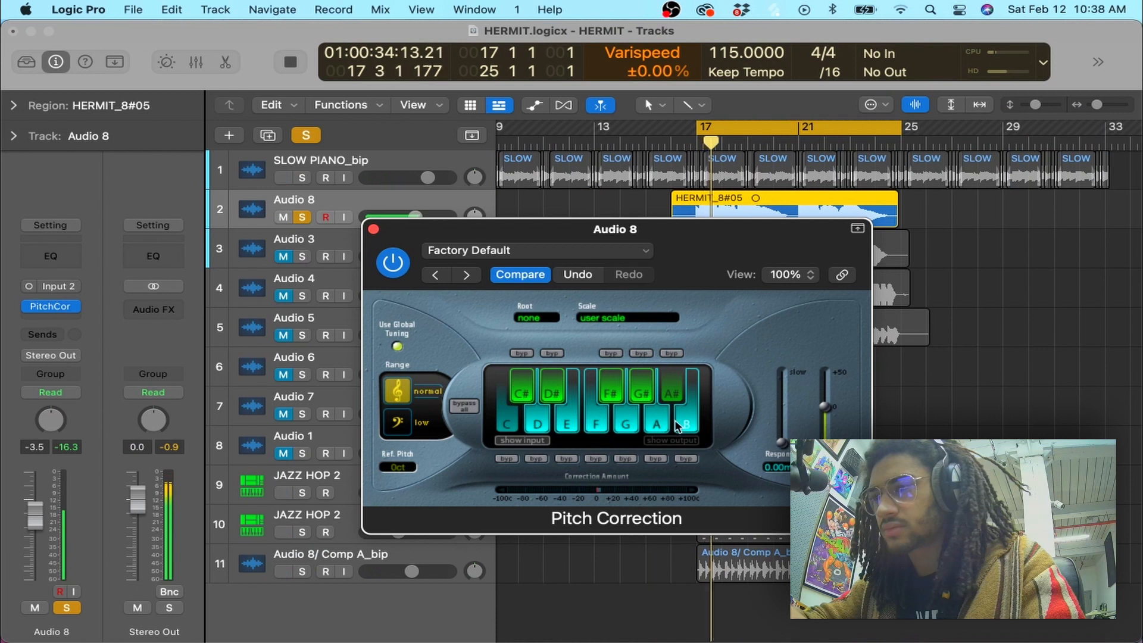
key(space)
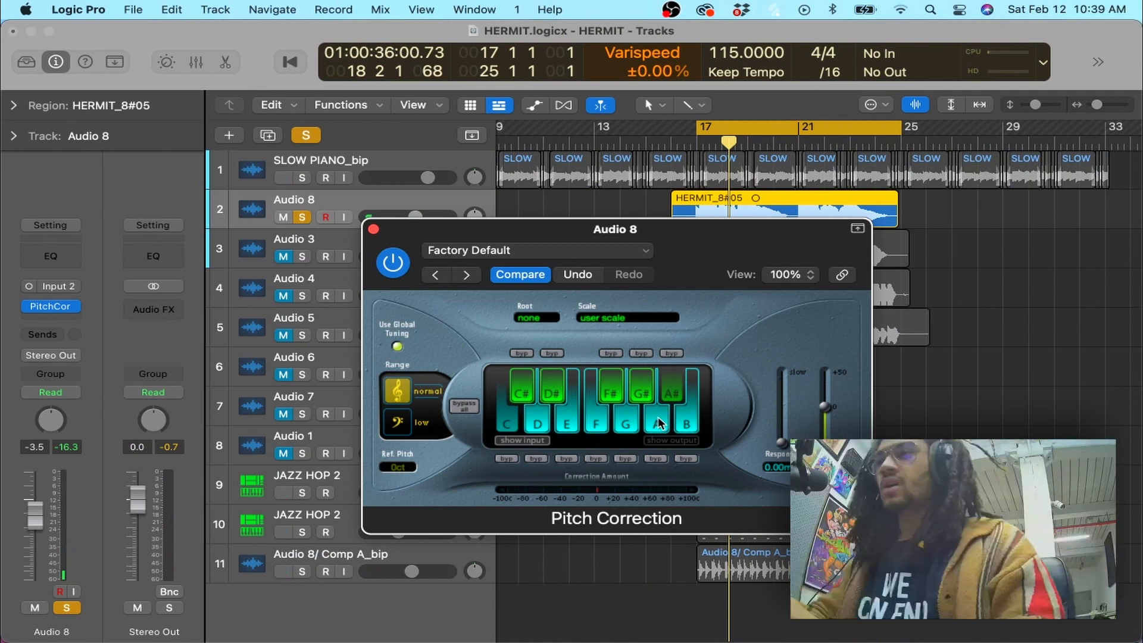
Set the Pitch Correction scale to major scale with A as the root
click(582, 326)
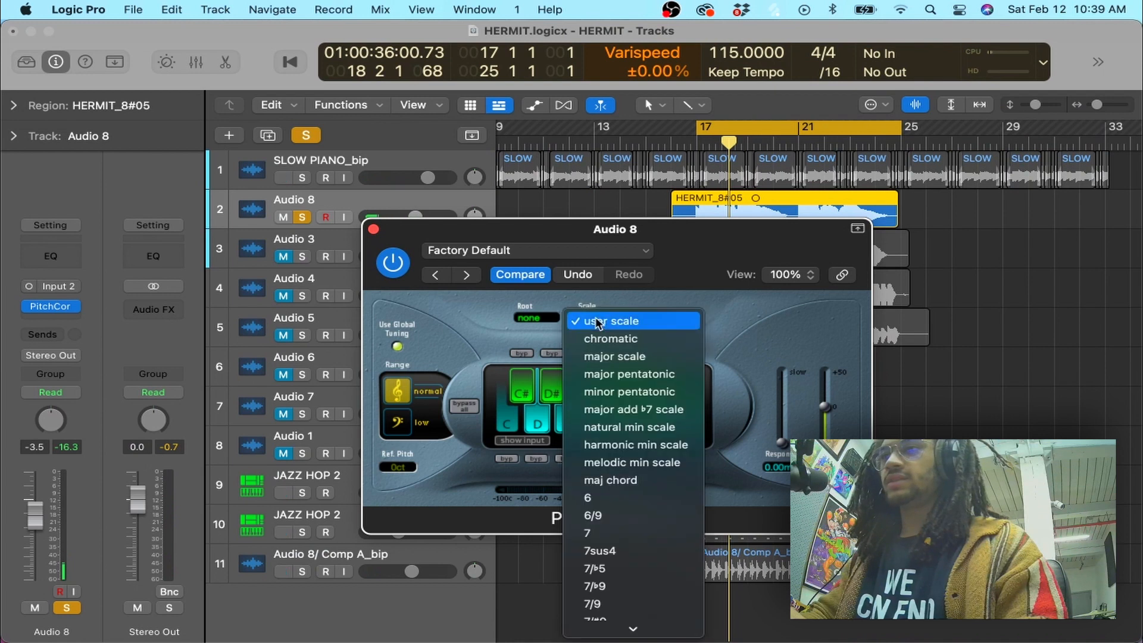
click(649, 356)
click(619, 321)
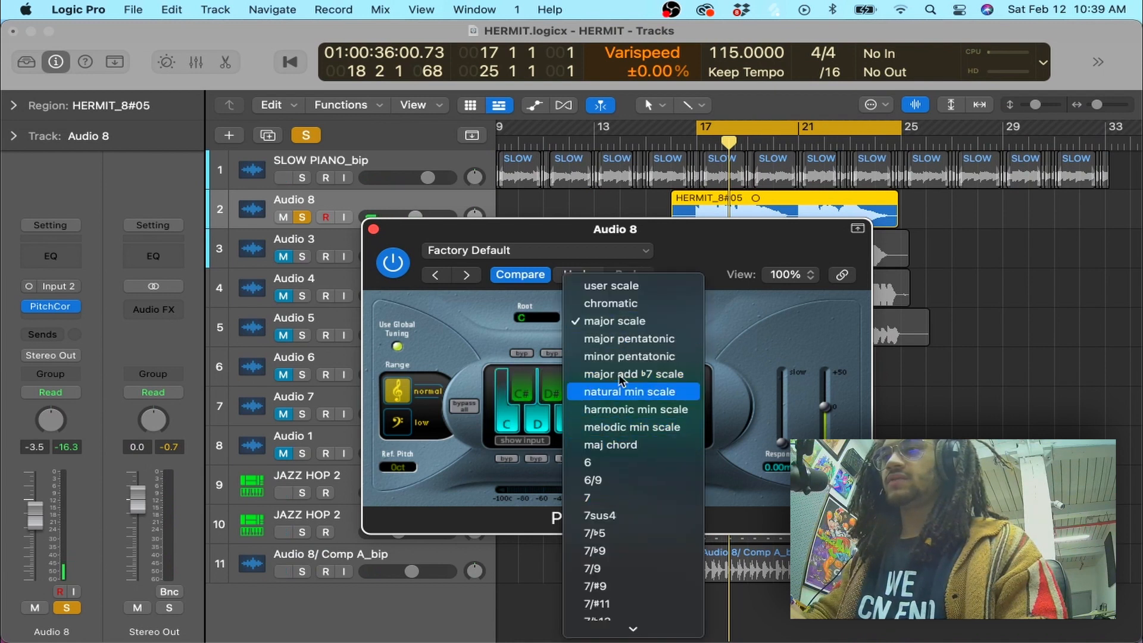
click(539, 321)
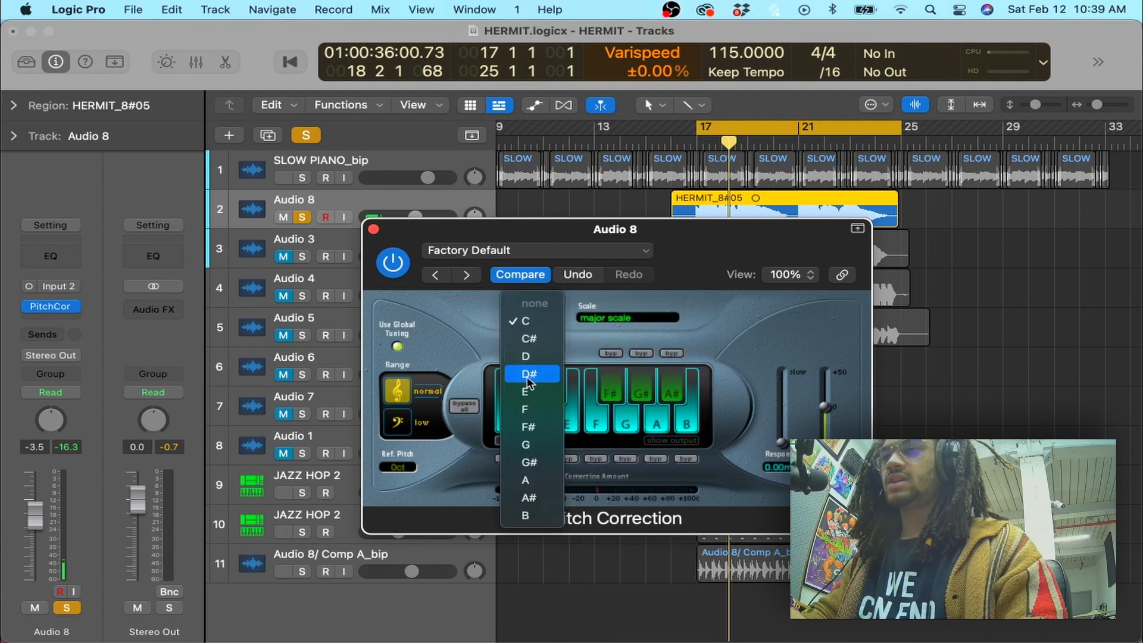
click(530, 480)
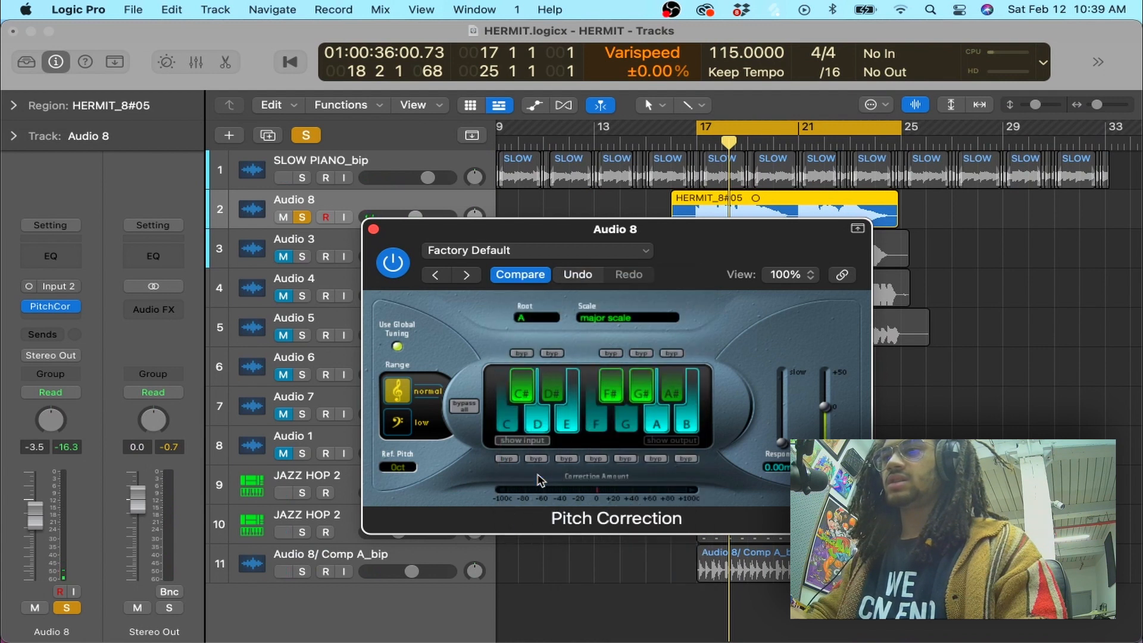
Play the take and customise the correction scale by excluding F# and E and allowing F
key(space)
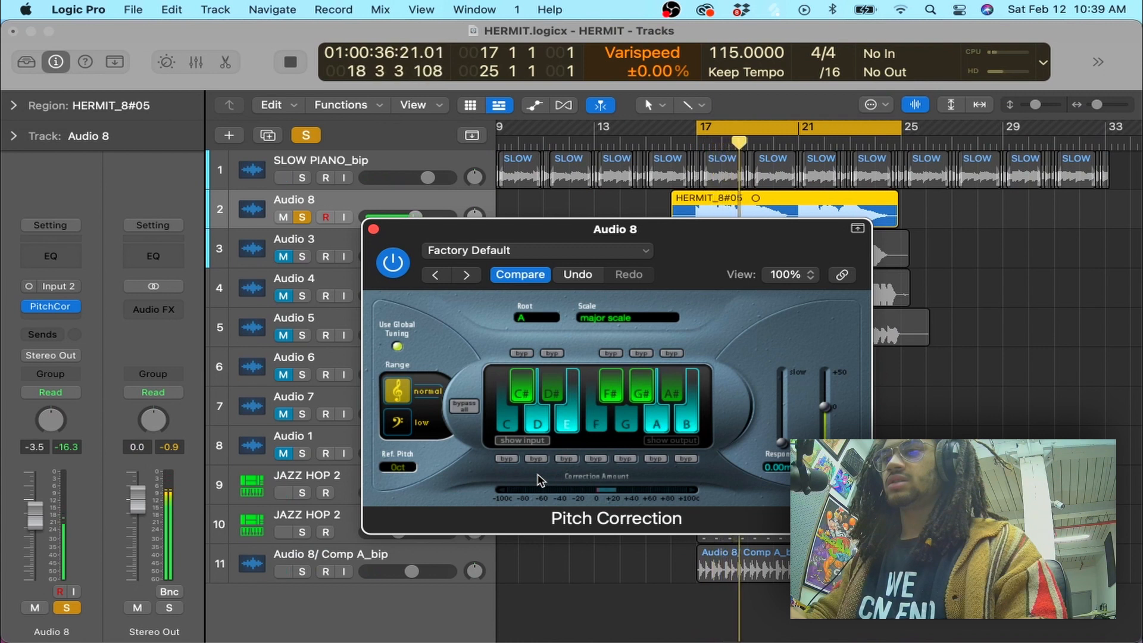
click(616, 393)
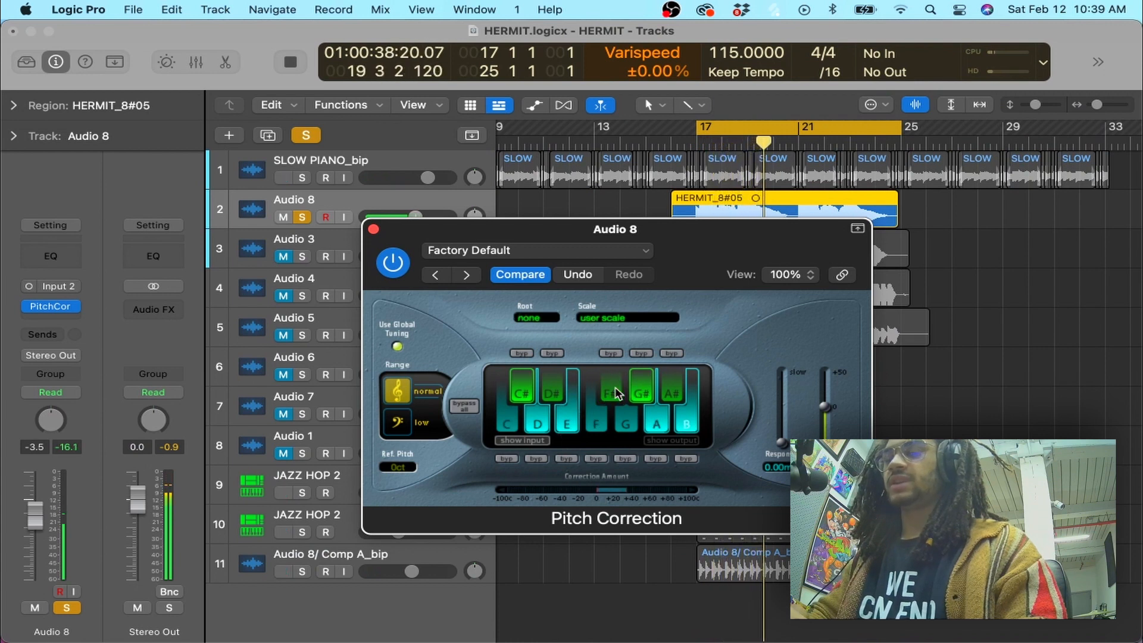
click(568, 419)
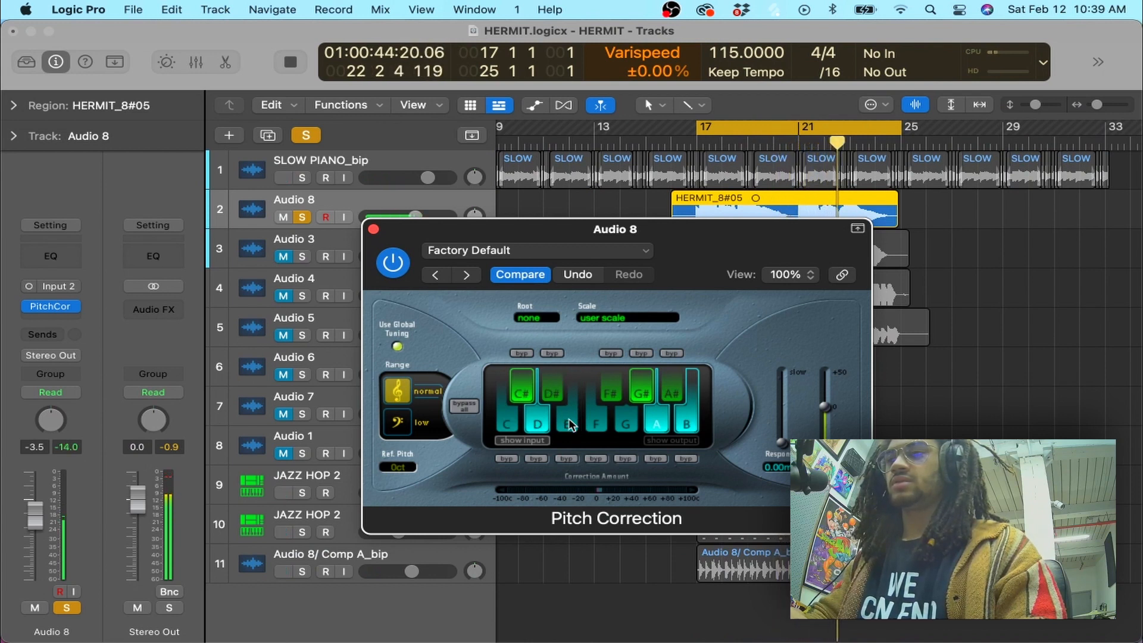
click(600, 426)
key(space)
key(space)
click(797, 146)
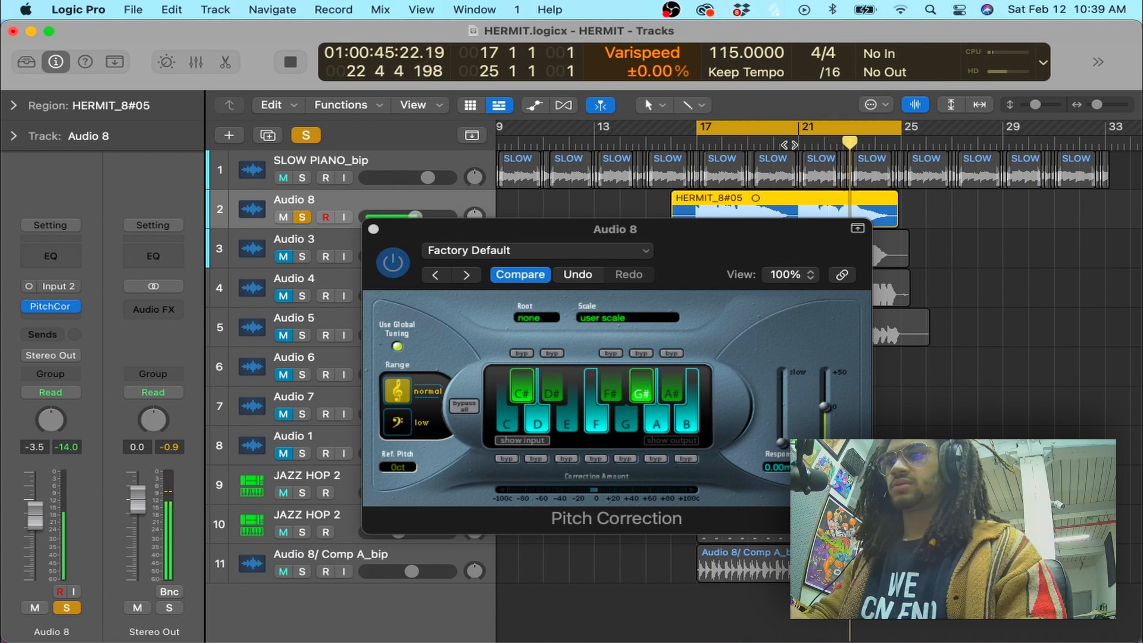
Allow E and exclude F in the correction scale, audition the take, and close Pitch Correction
click(567, 421)
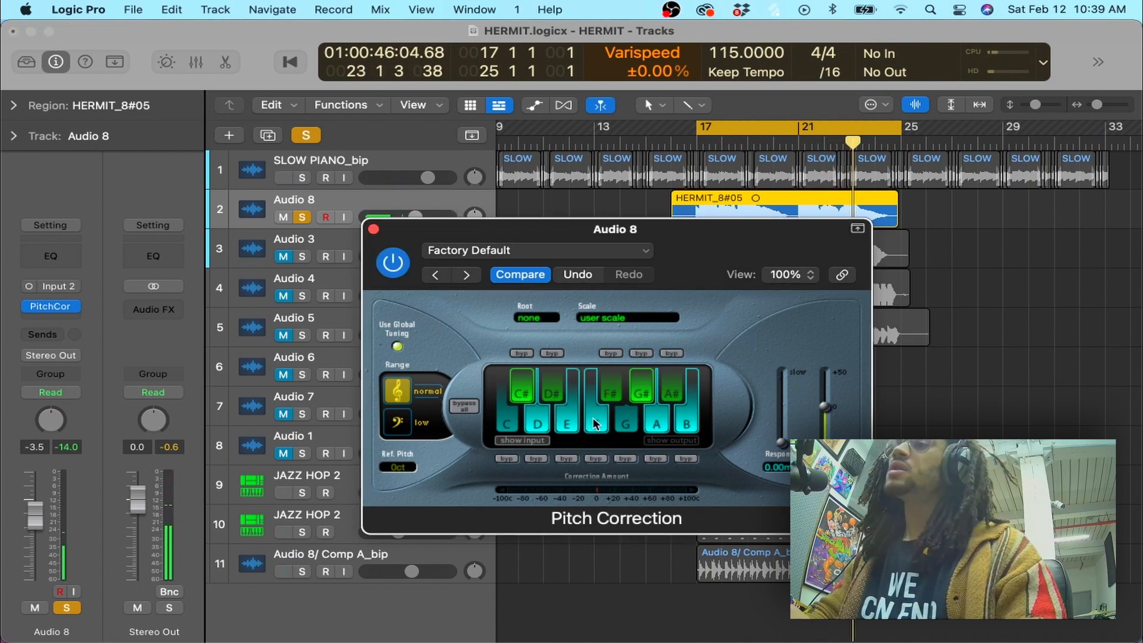
click(595, 424)
key(space)
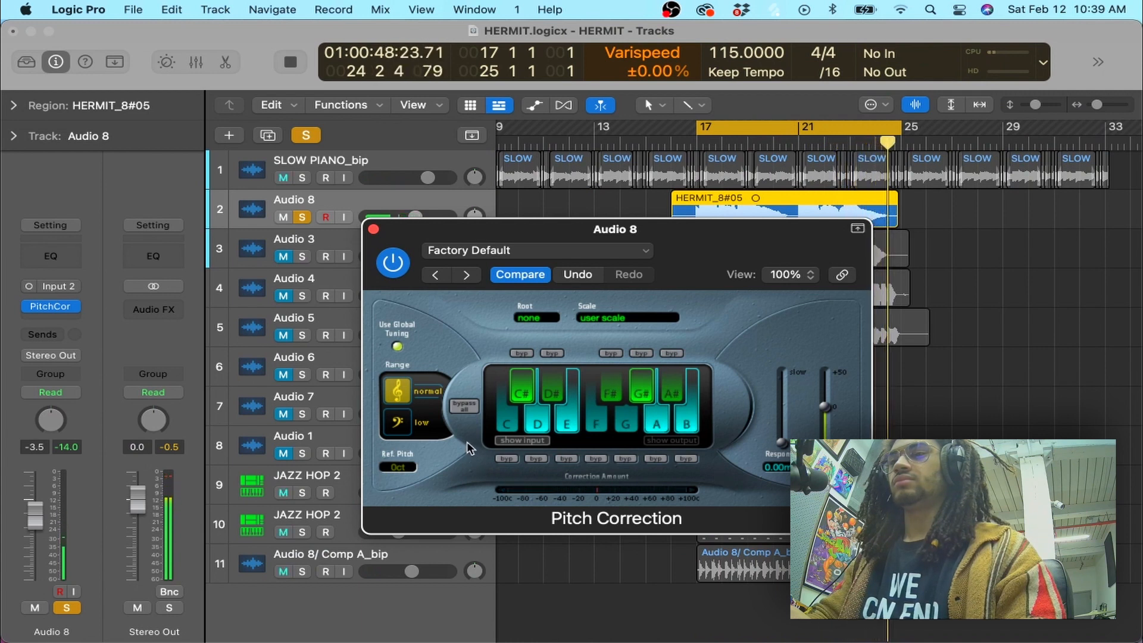
click(374, 229)
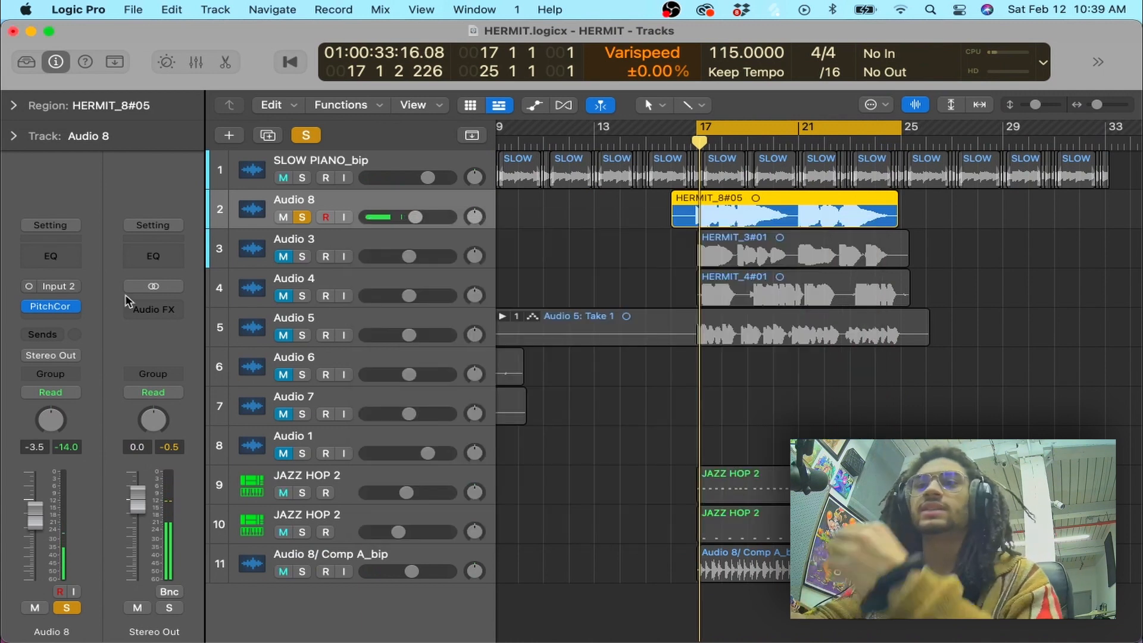
Bounce the HERMIT_8#05 region in place to a new track with the name HERMIT_8#05_bip
right_click(748, 218)
click(794, 220)
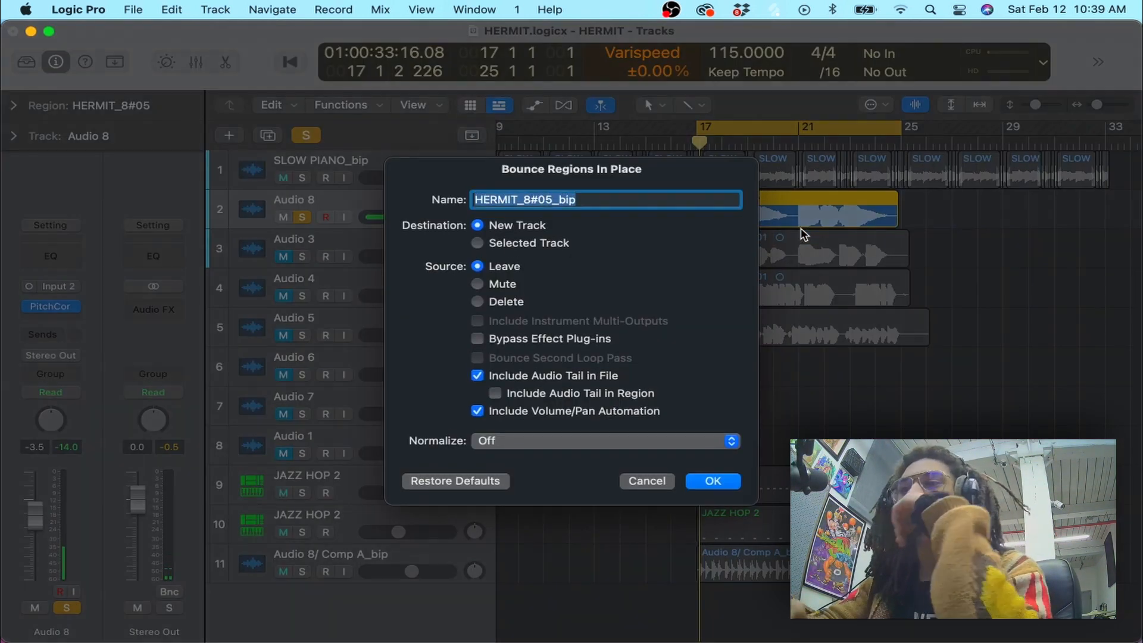
key(Return)
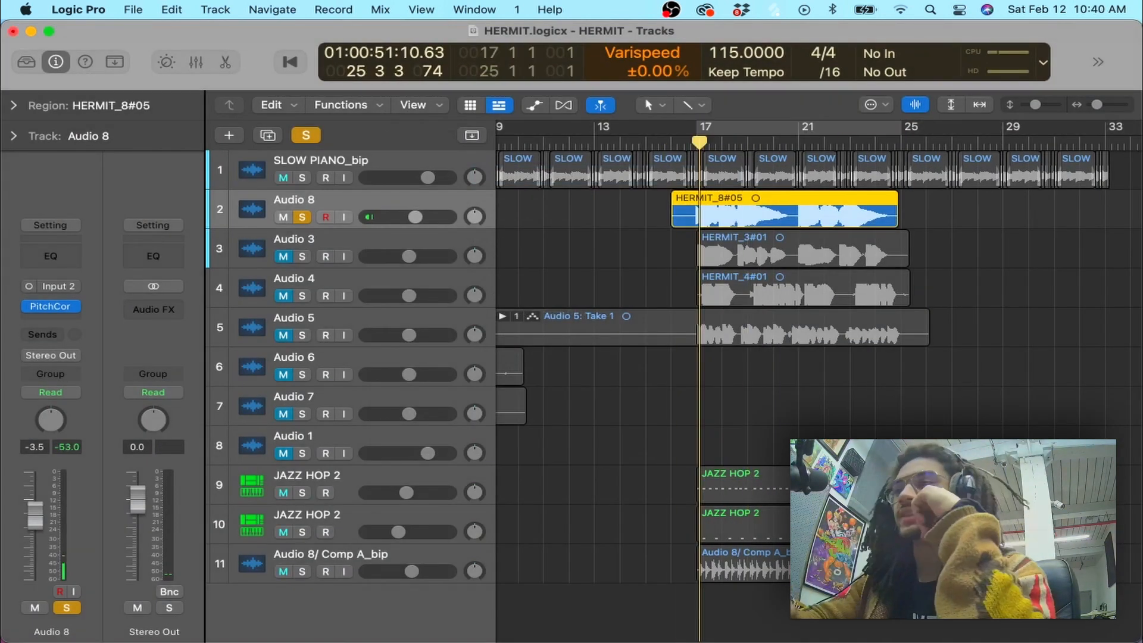
Delete the original Audio 8 track, then solo the HERMIT_8#05_bip track and briefly play it
click(349, 202)
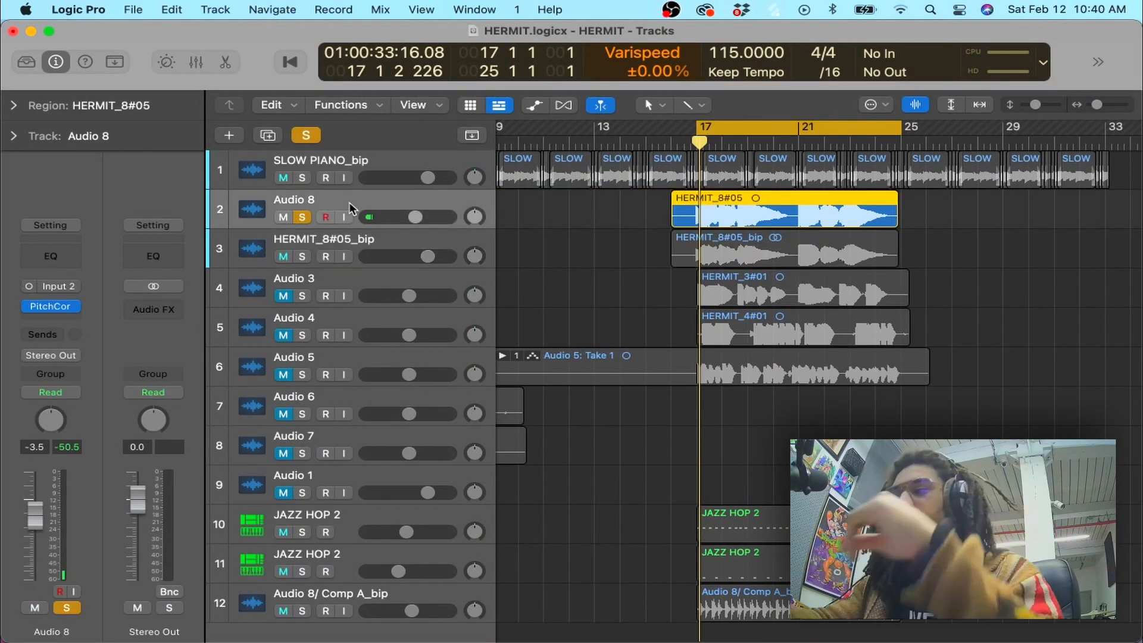
key(super+BackSpace)
key(Return)
key(s)
key(space)
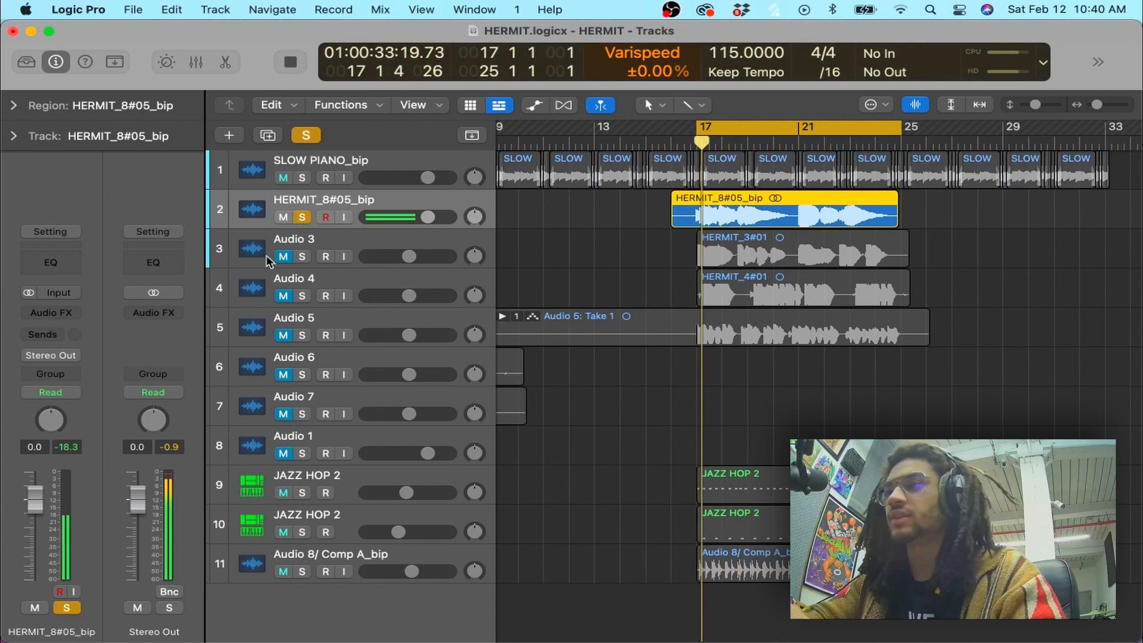
key(space)
Insert the stereo Soundtoys Little AlterBoy plug-in on the HERMIT_8#05_bip track
click(69, 313)
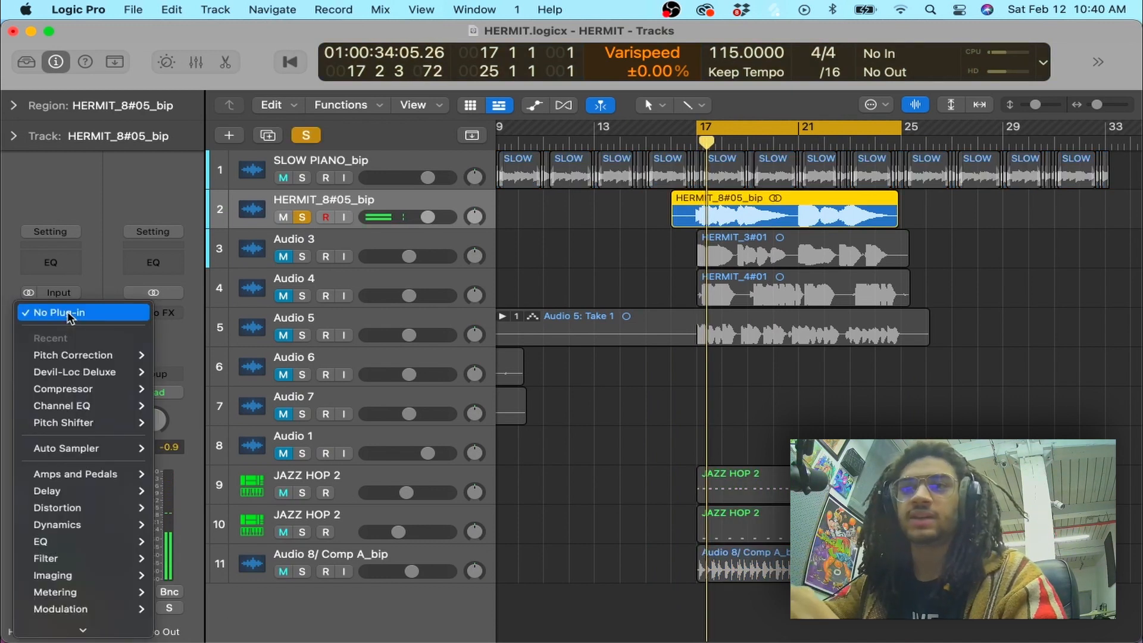
mouse_move(88, 536)
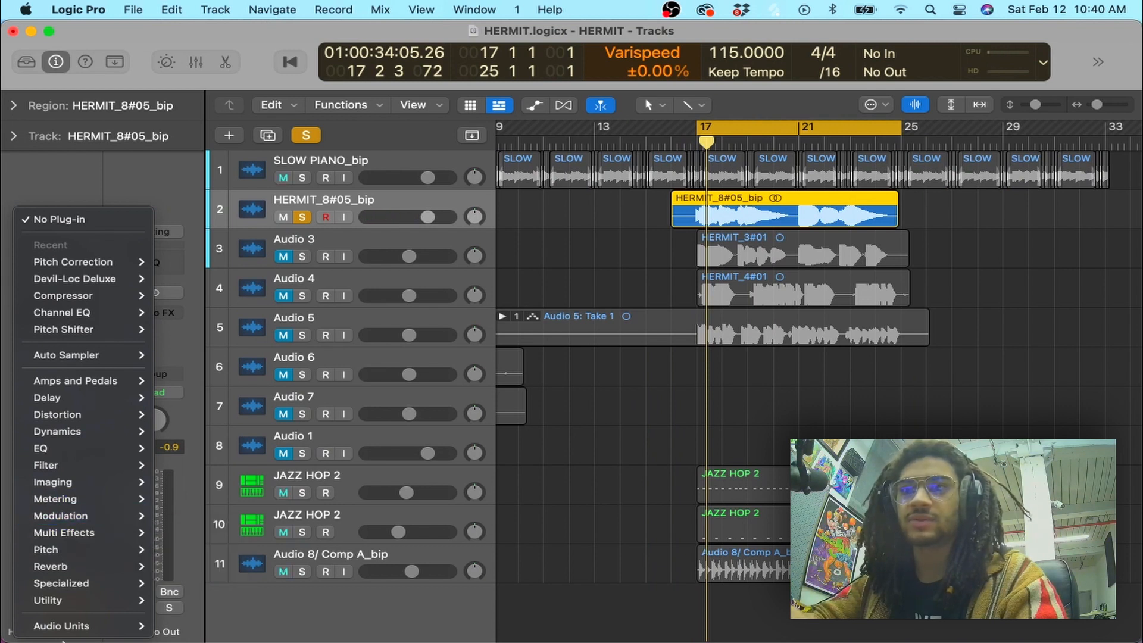
mouse_move(66, 625)
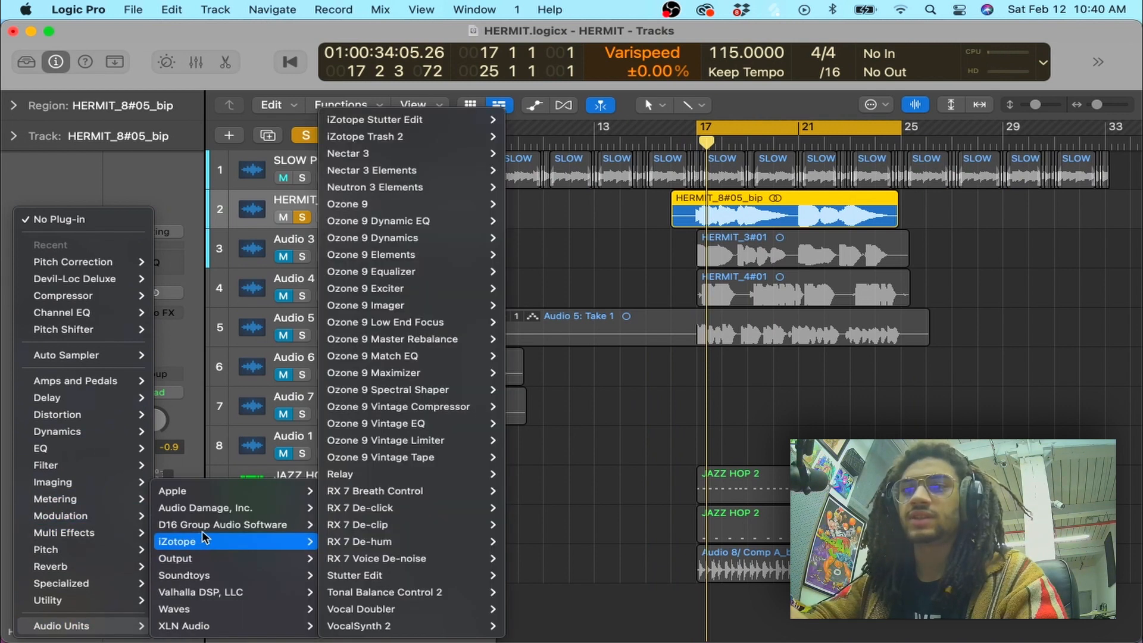
mouse_move(206, 529)
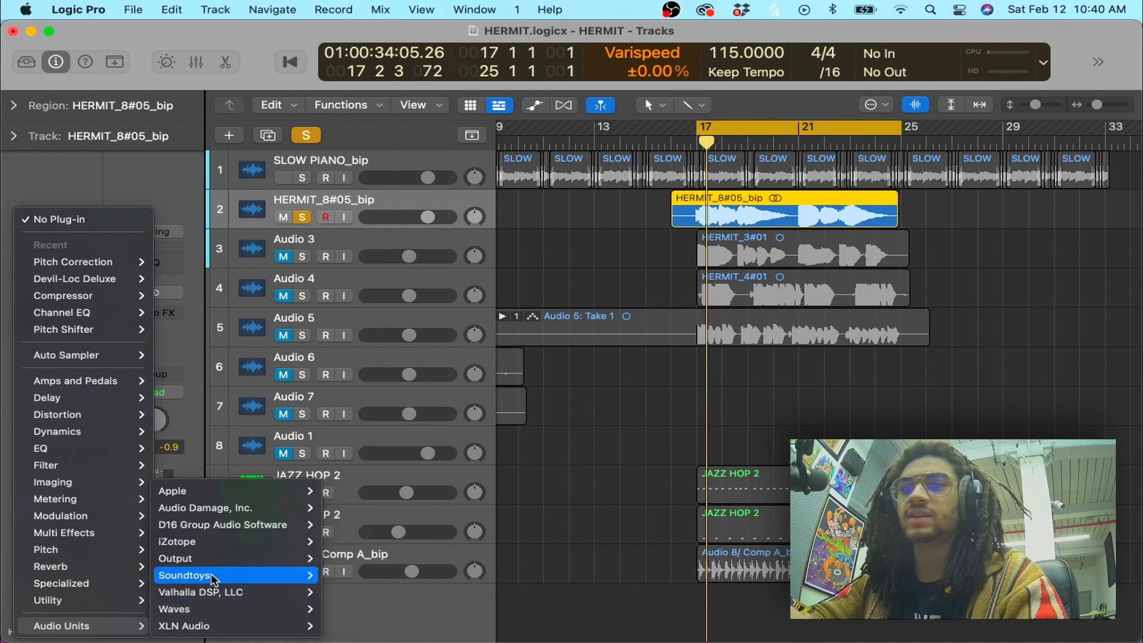
mouse_move(211, 575)
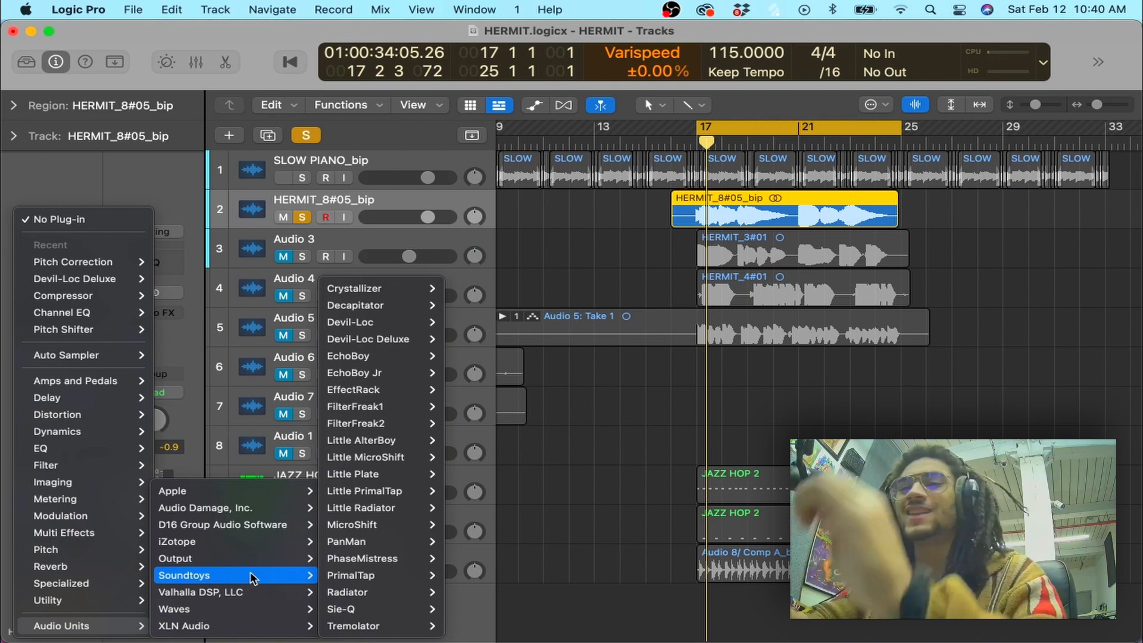
mouse_move(359, 417)
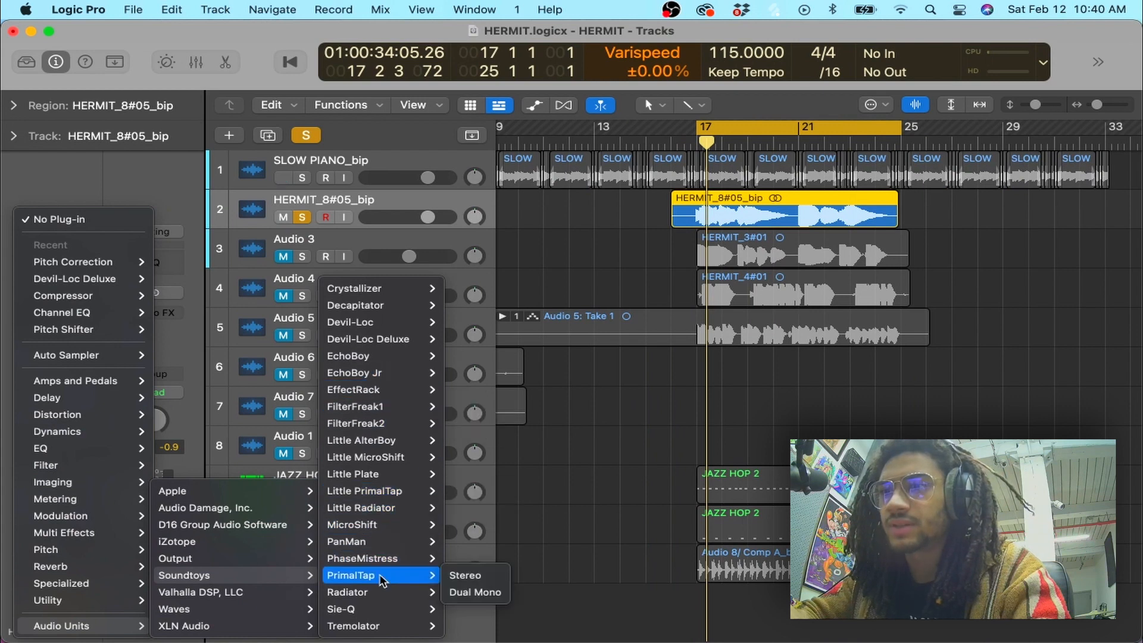
mouse_move(395, 440)
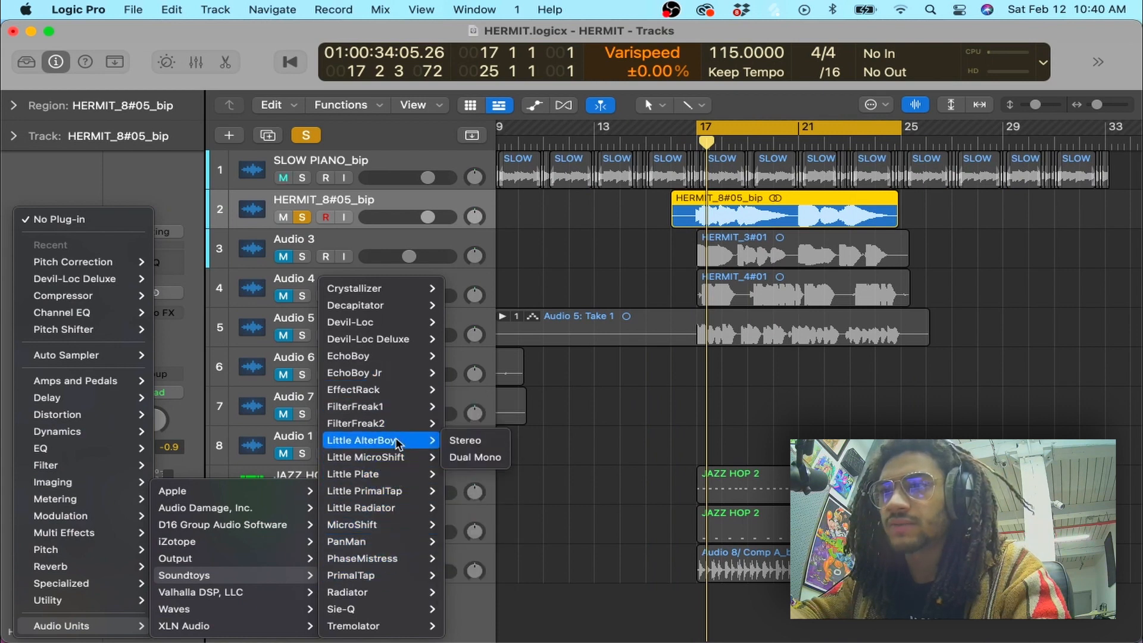
click(492, 445)
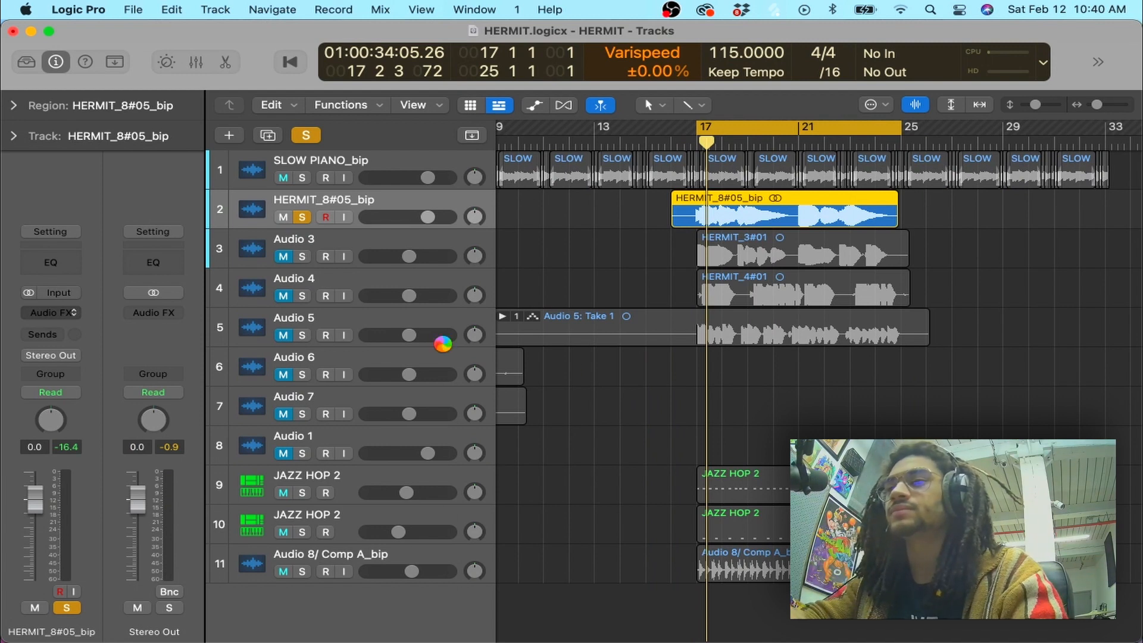
Set Little AlterBoy's pitch to 12.0 and formant to 8.2 during playback, and close the plug-in
key(space)
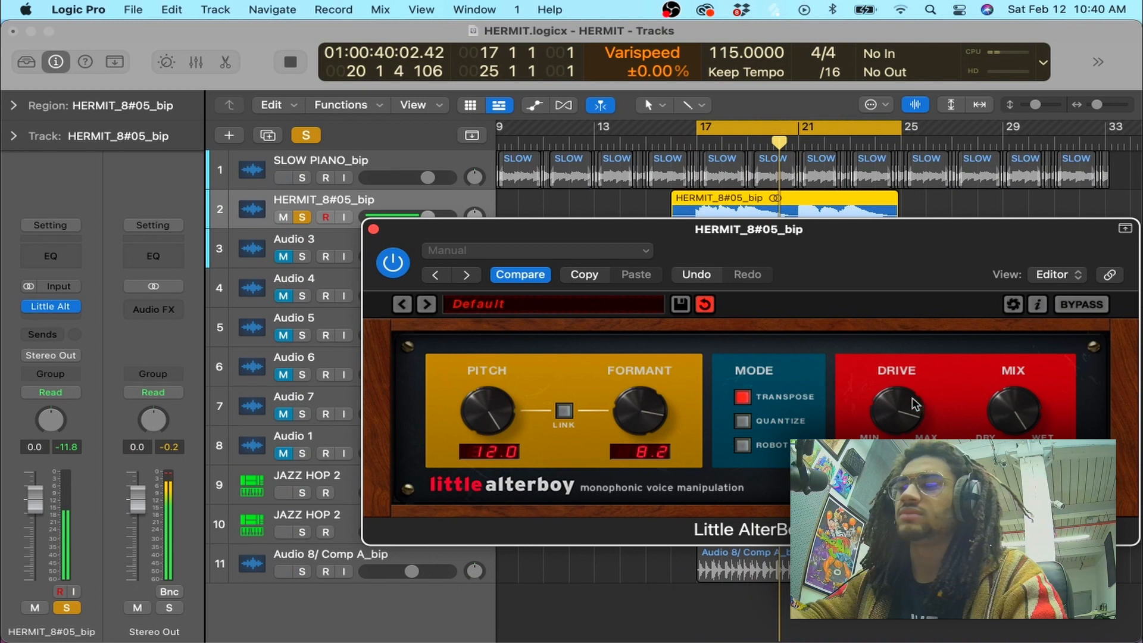
click(374, 229)
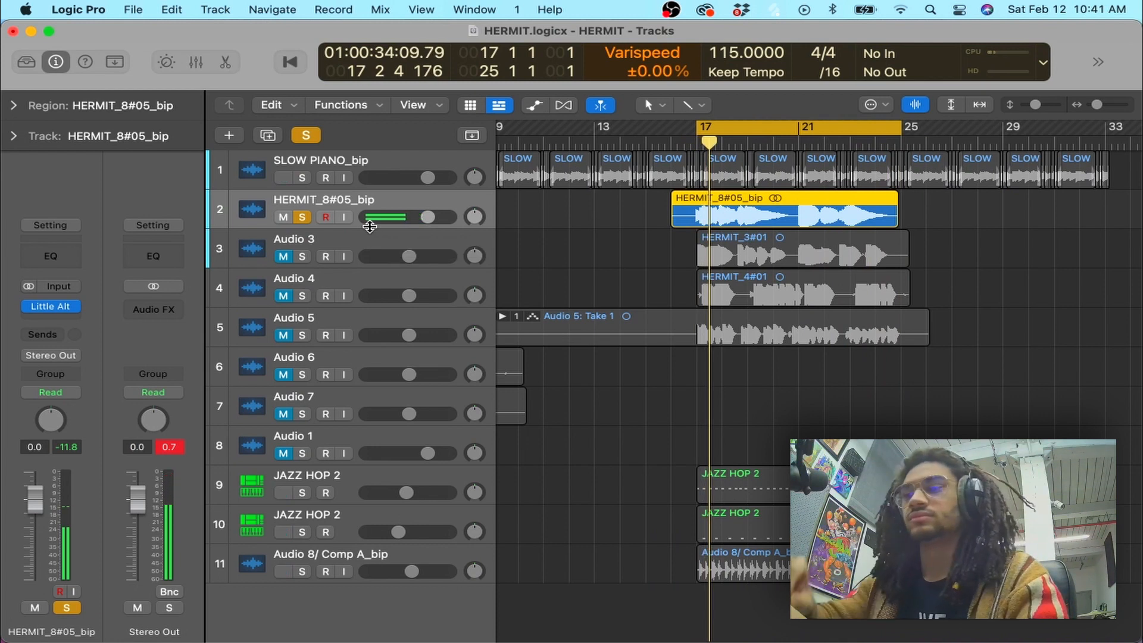
key(space)
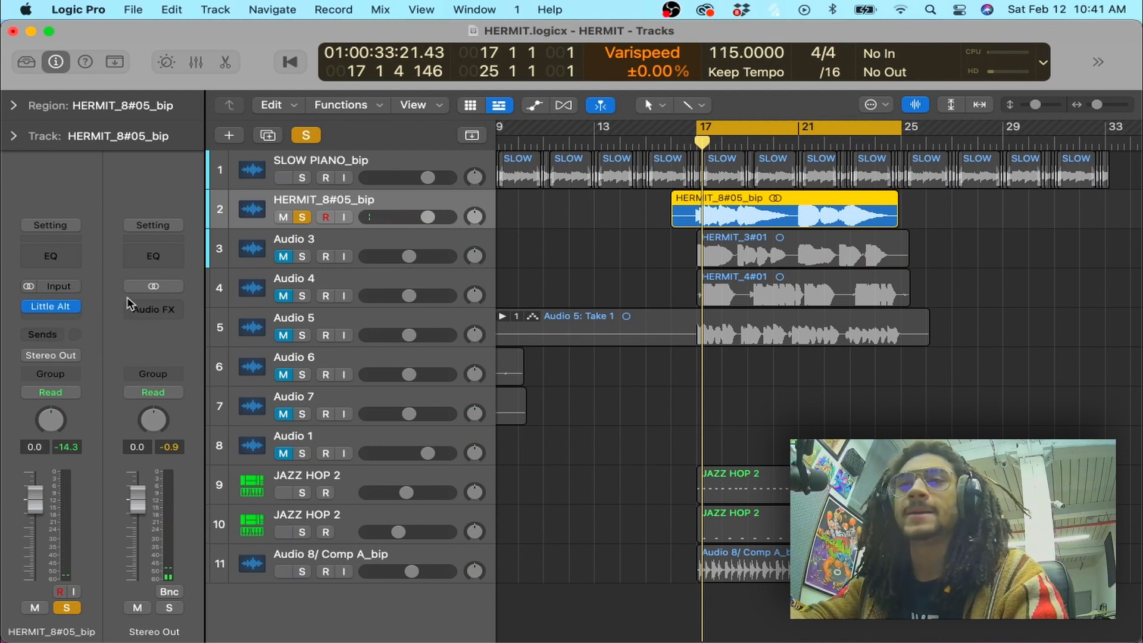
Lower the HERMIT_8#05_bip track volume to -6.6 dB while it plays
key(space)
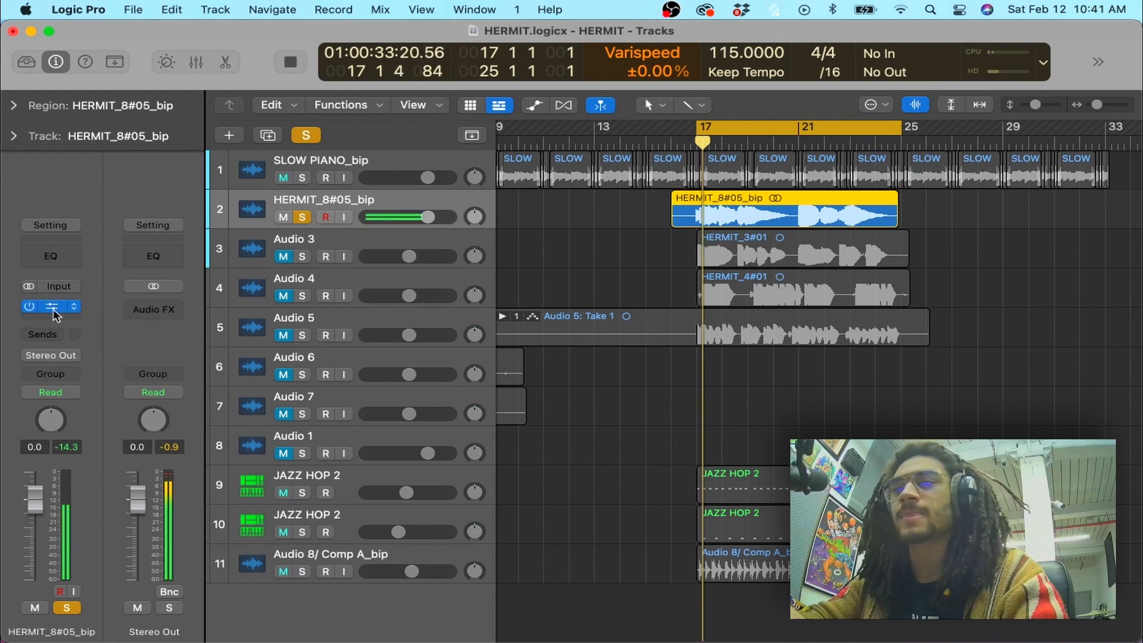
drag(427, 216, 406, 217)
key(space)
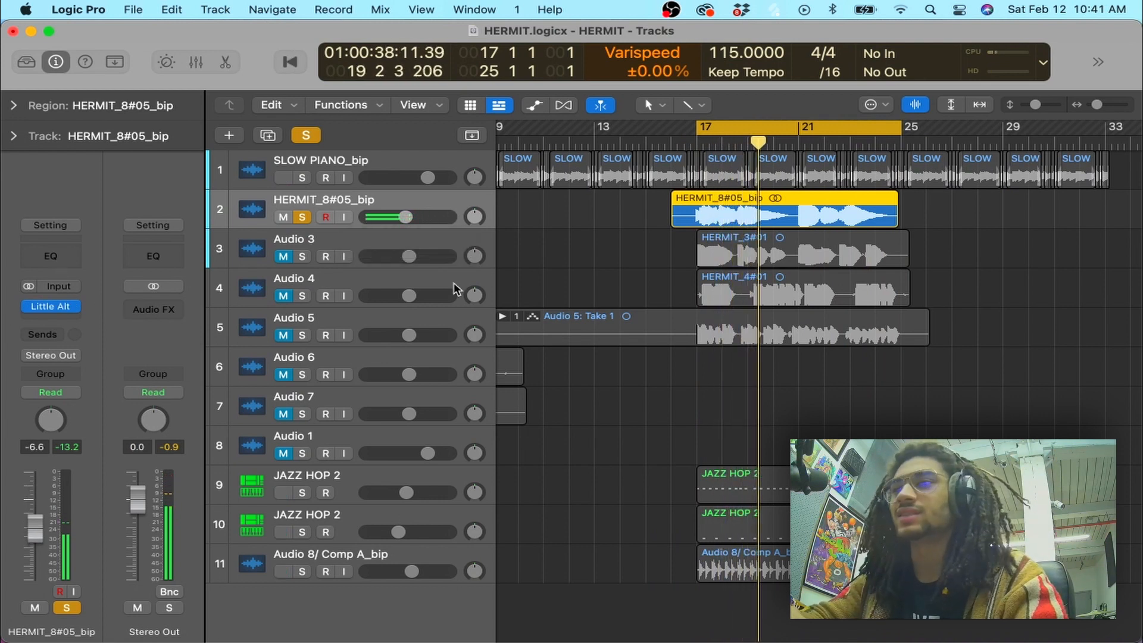
Cut 454 Hz by 8.2 dB with a Q of 1.20 in a Channel EQ on HERMIT_8#05_bip during playback
key(space)
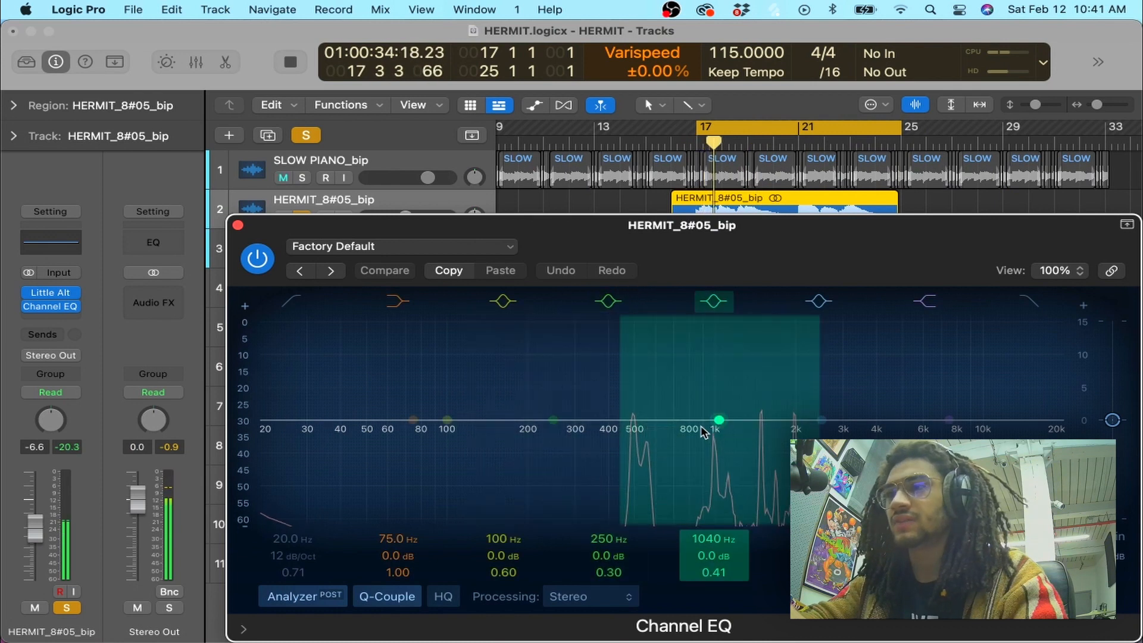
drag(553, 422, 620, 495)
drag(578, 573, 576, 556)
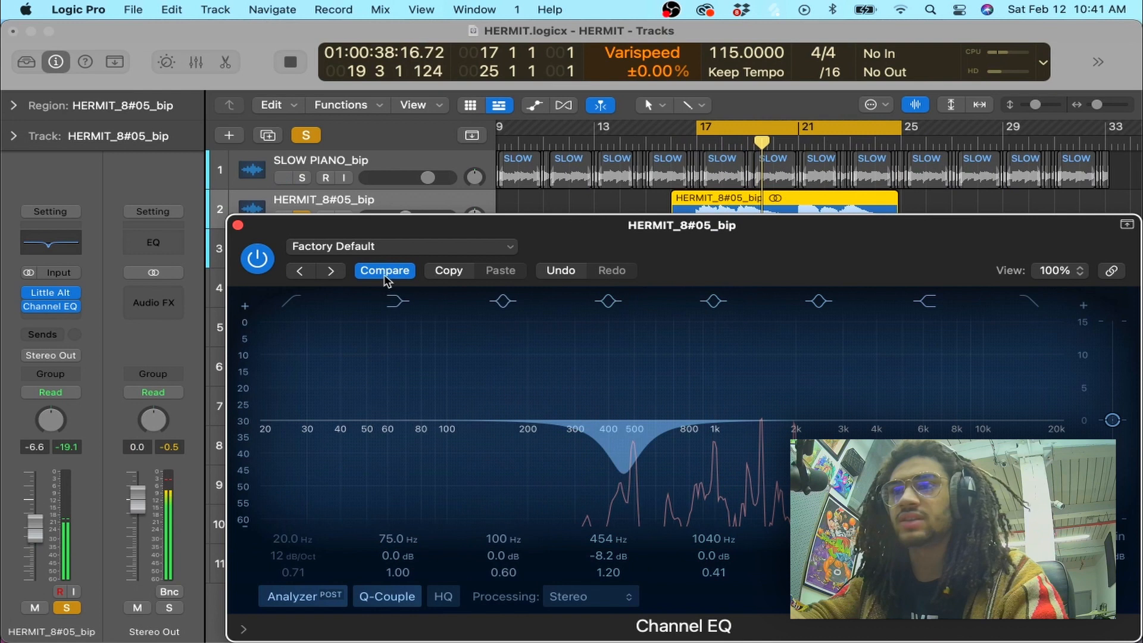
Shape Channel EQ with a 94.5 Hz, 6 dB/Oct low cut, a -10.4 dB cut at 175 Hz and a boost near 4 kHz, and close it
drag(290, 536, 294, 560)
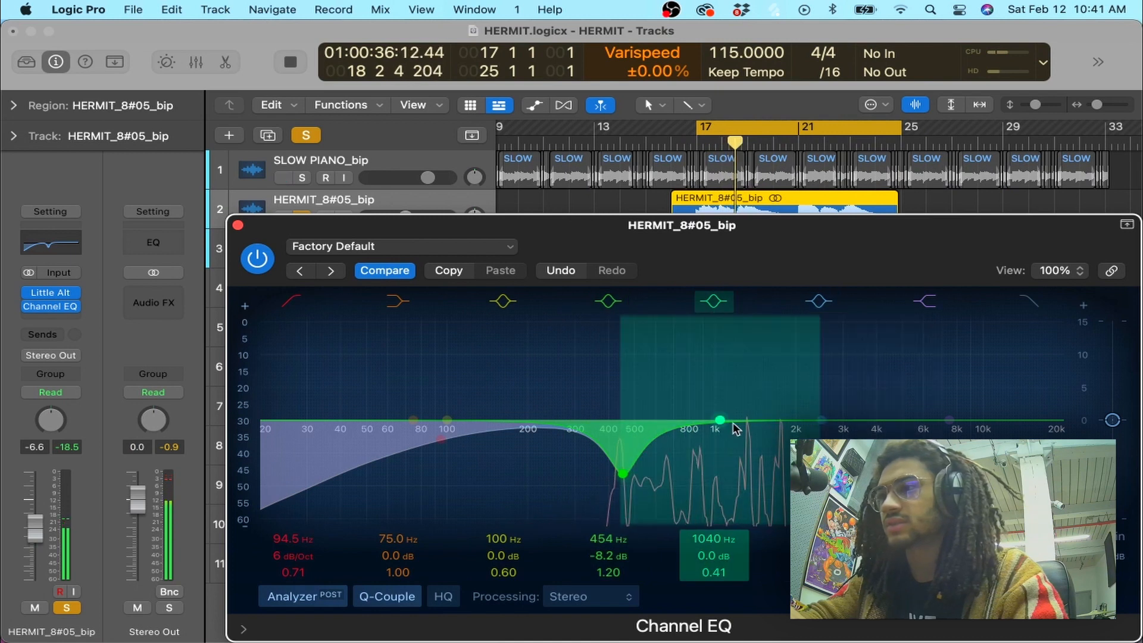
drag(446, 419, 513, 505)
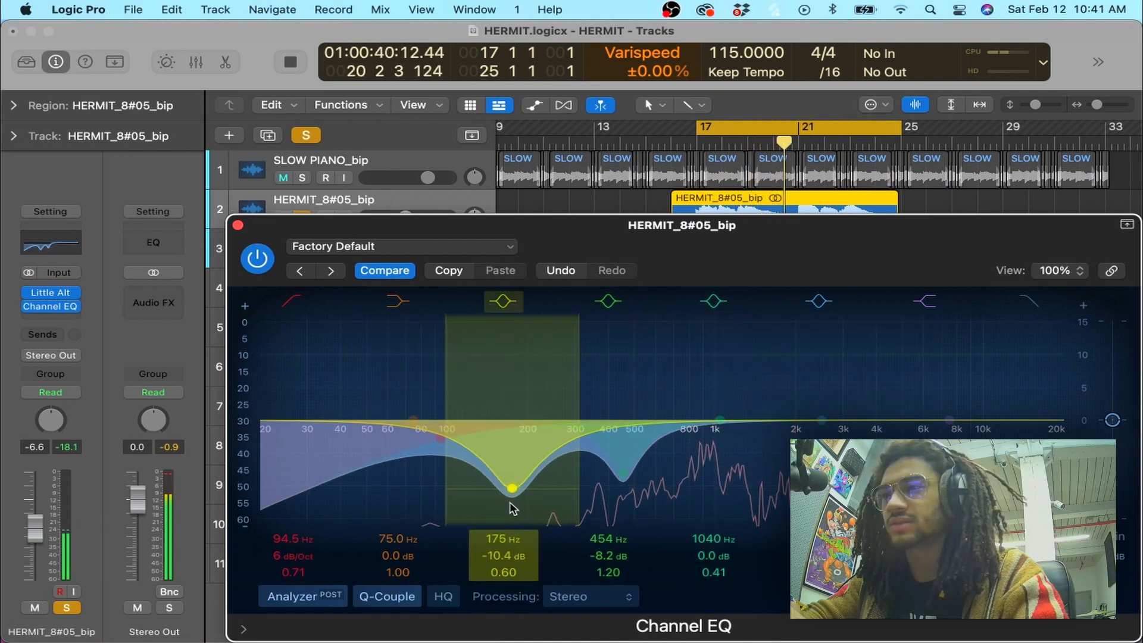
mouse_move(822, 419)
mouse_down()
mouse_move(817, 325)
mouse_move(780, 536)
mouse_move(723, 464)
mouse_move(726, 392)
mouse_move(869, 383)
mouse_move(883, 397)
mouse_up()
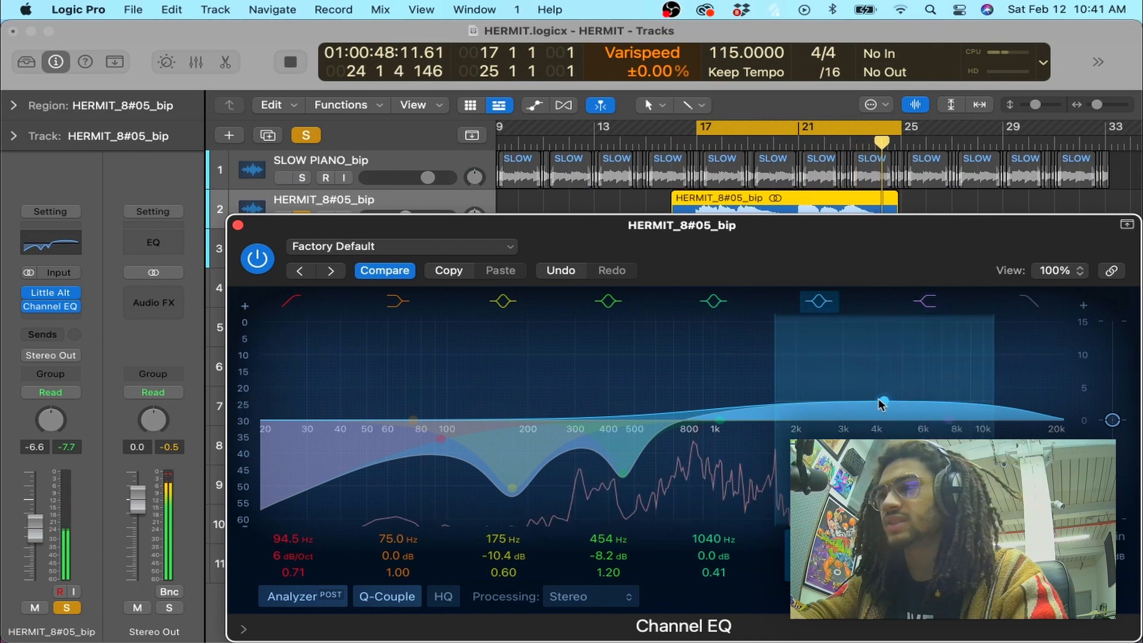
click(238, 225)
key(space)
Insert the stereo Soundtoys Devil-Loc Deluxe plug-in after Channel EQ on the HERMIT_8#05_bip track
click(60, 308)
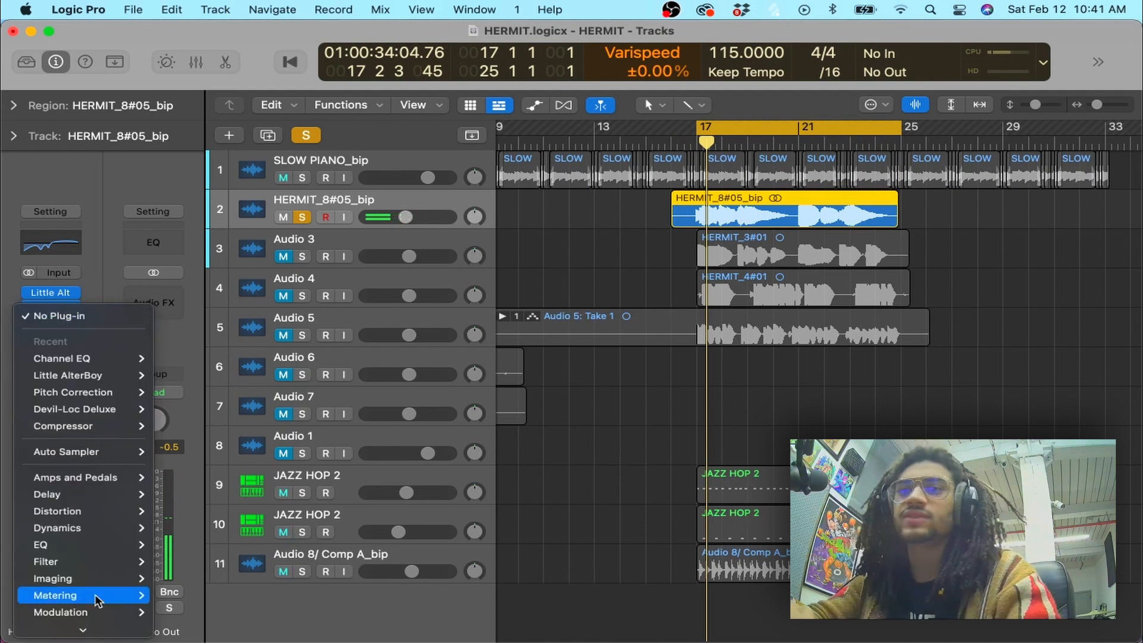
mouse_move(104, 631)
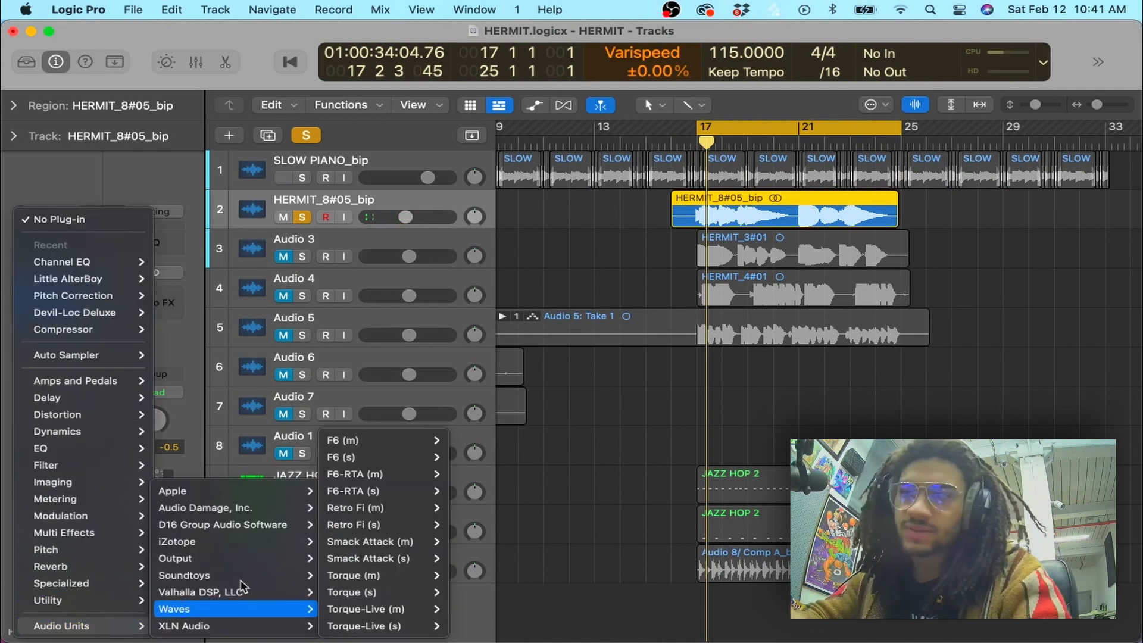
mouse_move(234, 575)
mouse_move(370, 338)
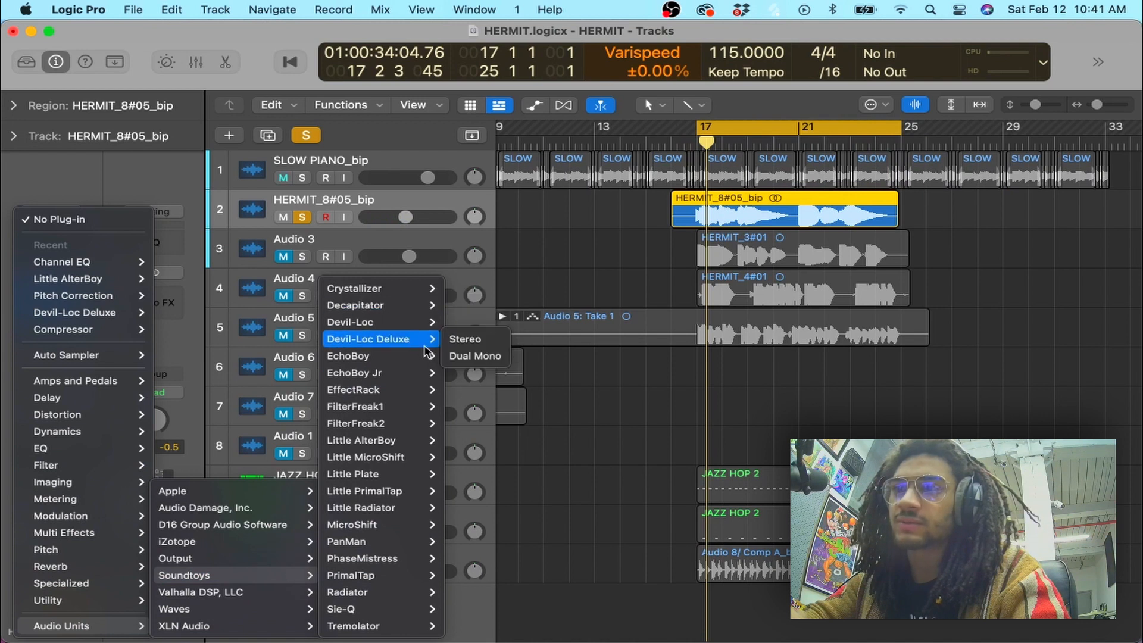
click(470, 344)
Raise Devil-Loc Deluxe's Crush and Crunch and switch its release speed during playback
key(space)
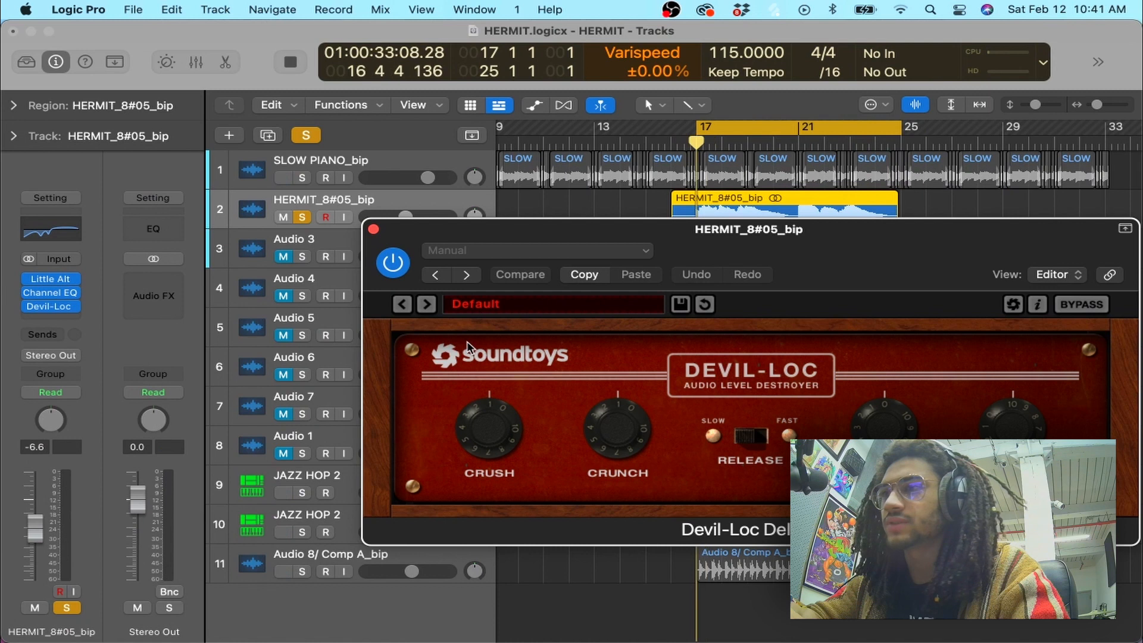
drag(492, 392, 496, 249)
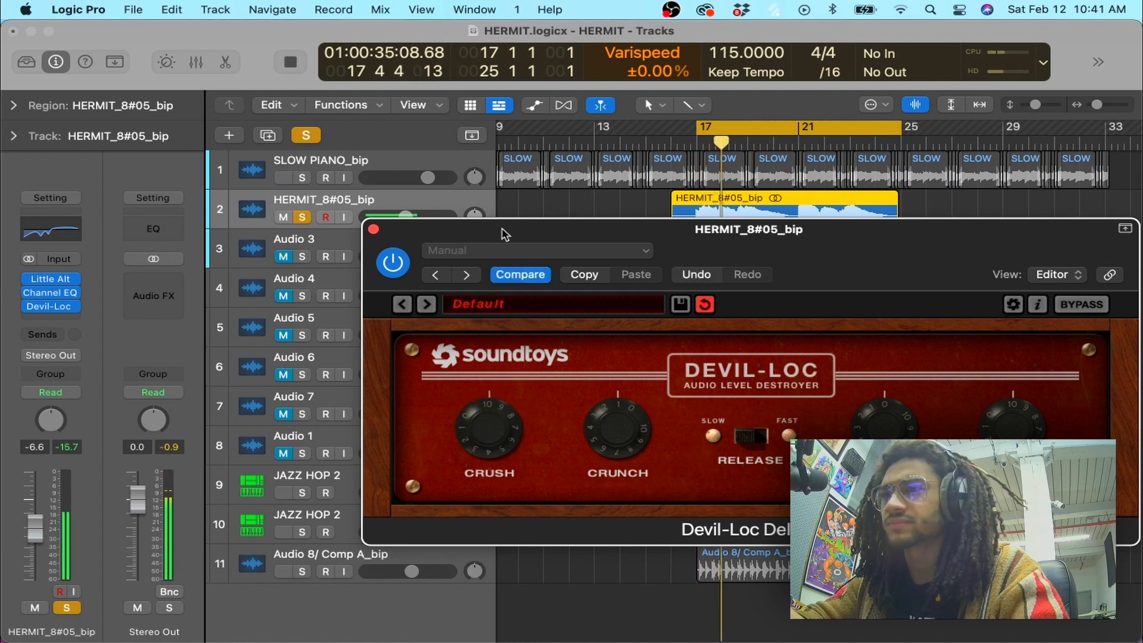
drag(635, 438, 620, 313)
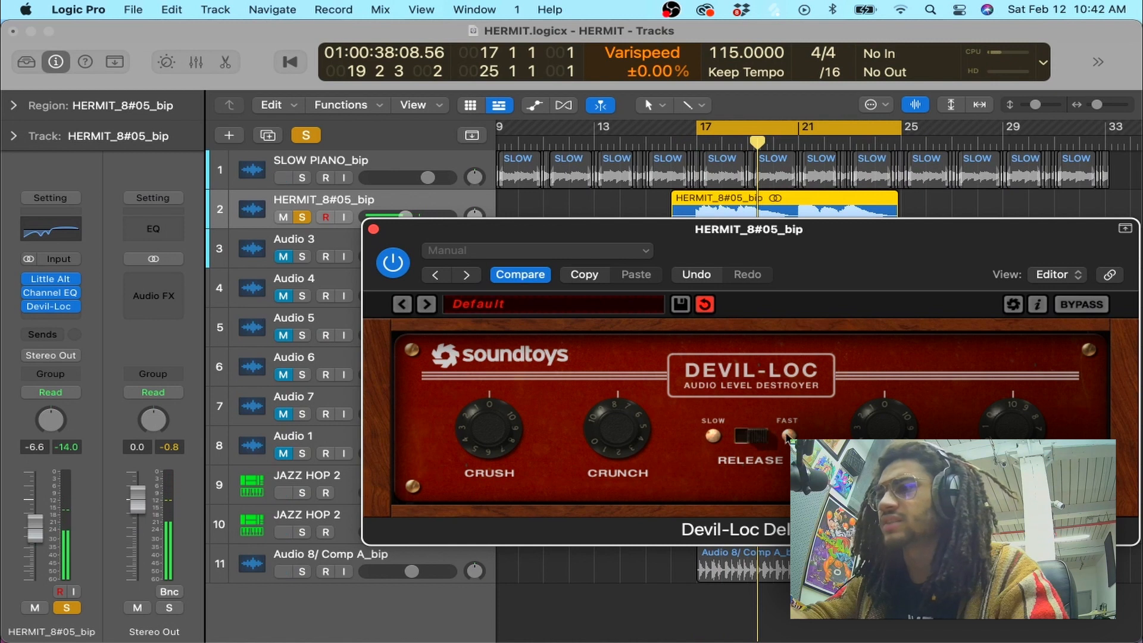
key(space)
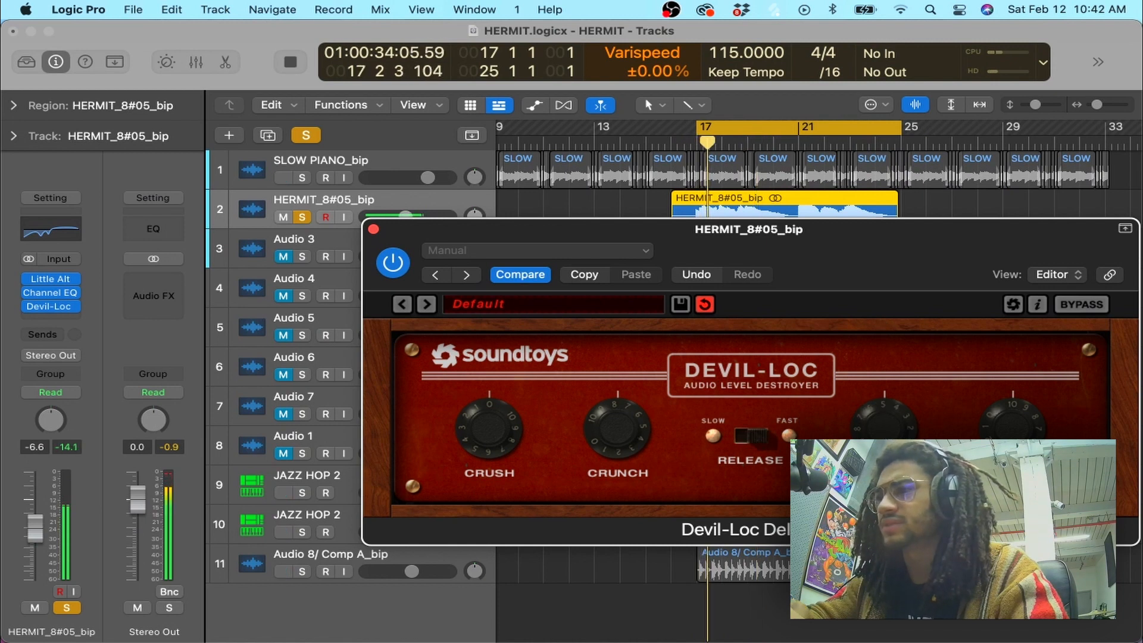
Solo the SLOW PIANO_bip track and lower the HERMIT_8#05_bip volume to -18.0 dB during playback
click(303, 177)
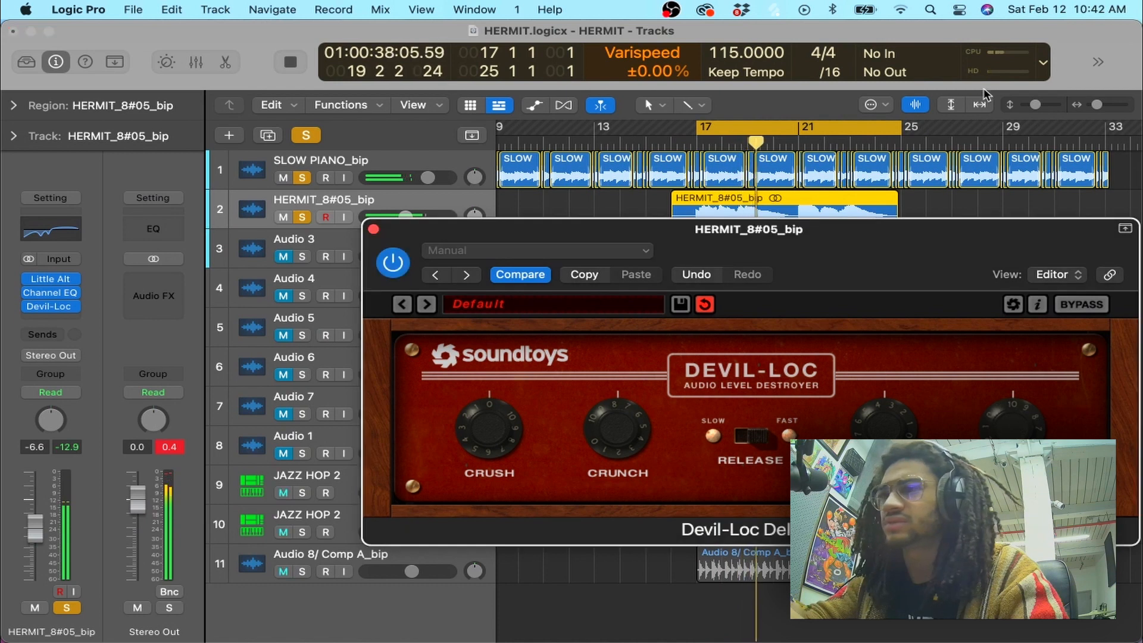
drag(35, 532, 40, 556)
key(space)
Readjust Devil-Loc Deluxe's Crush amount, close the plug-in and bypass it
drag(507, 425, 508, 414)
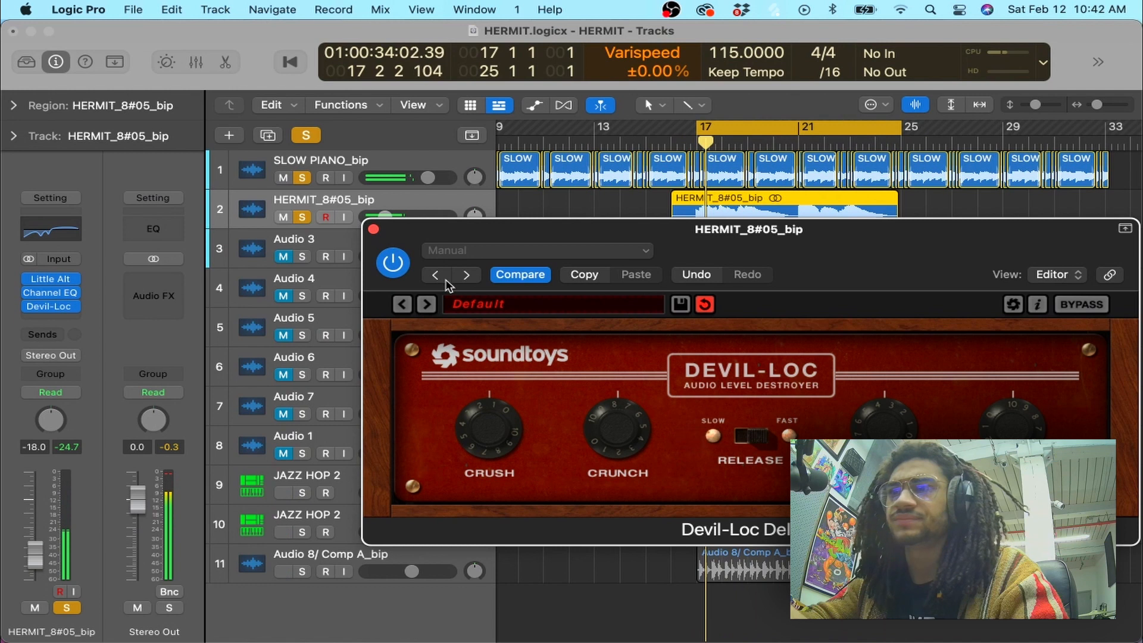
click(373, 230)
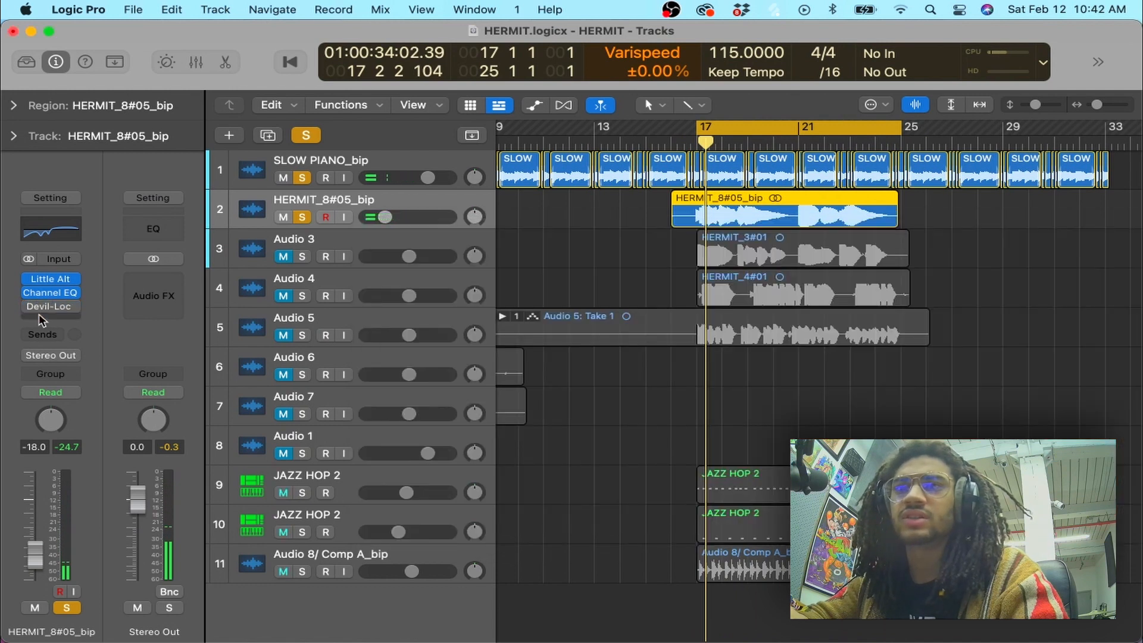
Insert the stereo Soundtoys Decapitator plug-in after Devil-Loc on the HERMIT_8#05_bip track
click(41, 316)
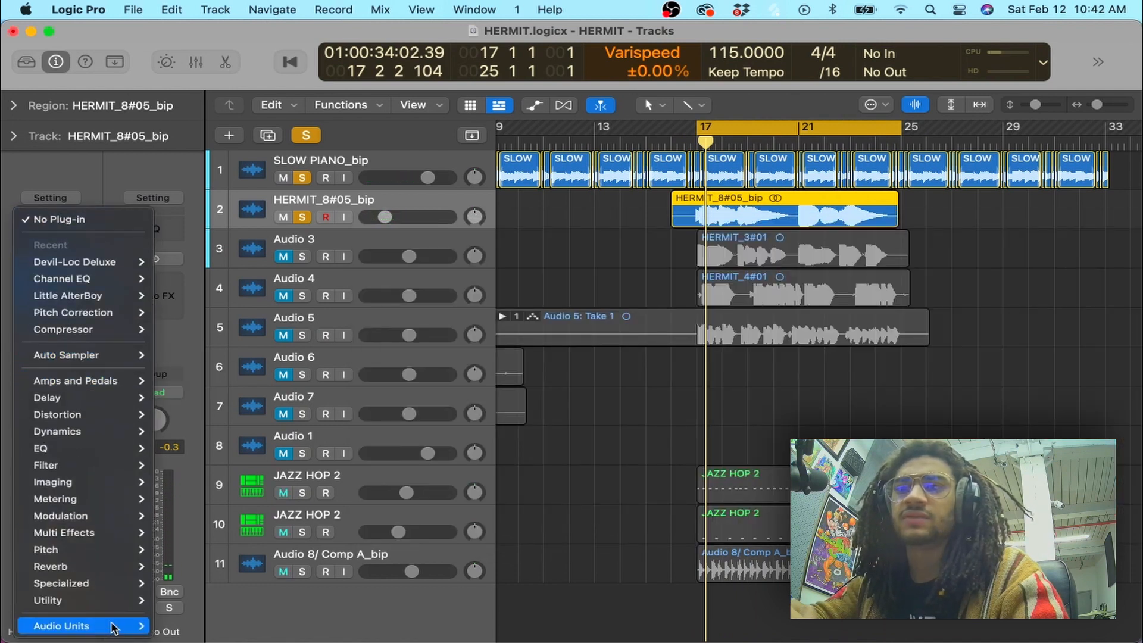
mouse_move(229, 575)
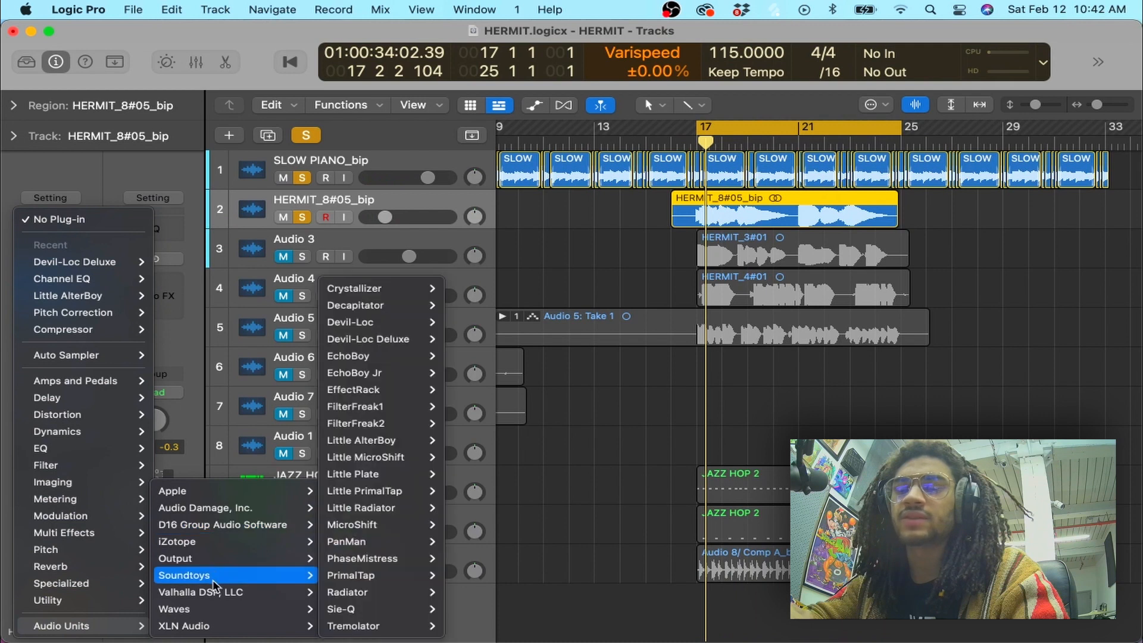
mouse_move(396, 305)
click(469, 305)
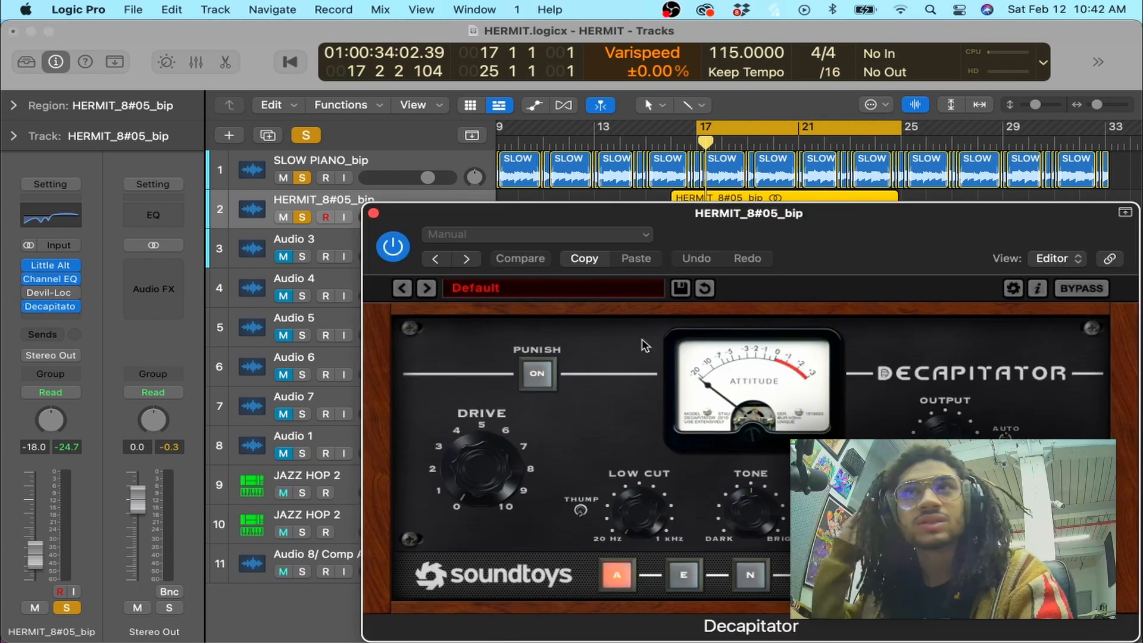
Audition Decapitator presets up to 70s Record during playback and raise the HERMIT_8#05_bip volume to -10.2 dB
key(space)
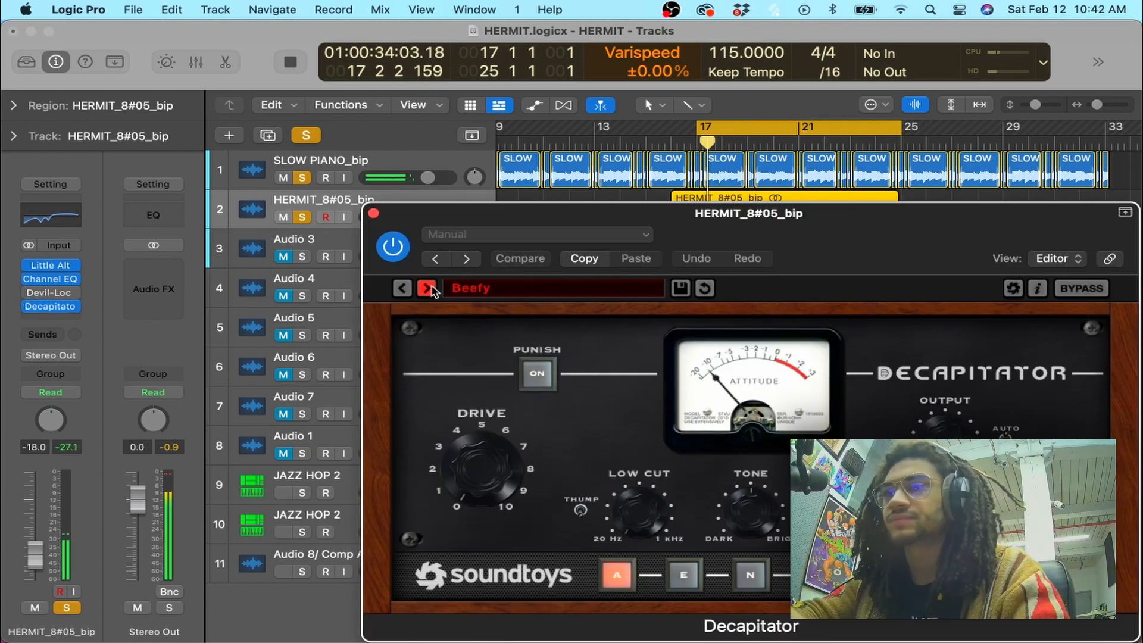
click(427, 288)
click(426, 288)
click(426, 288)
click(426, 288)
drag(545, 220, 433, 112)
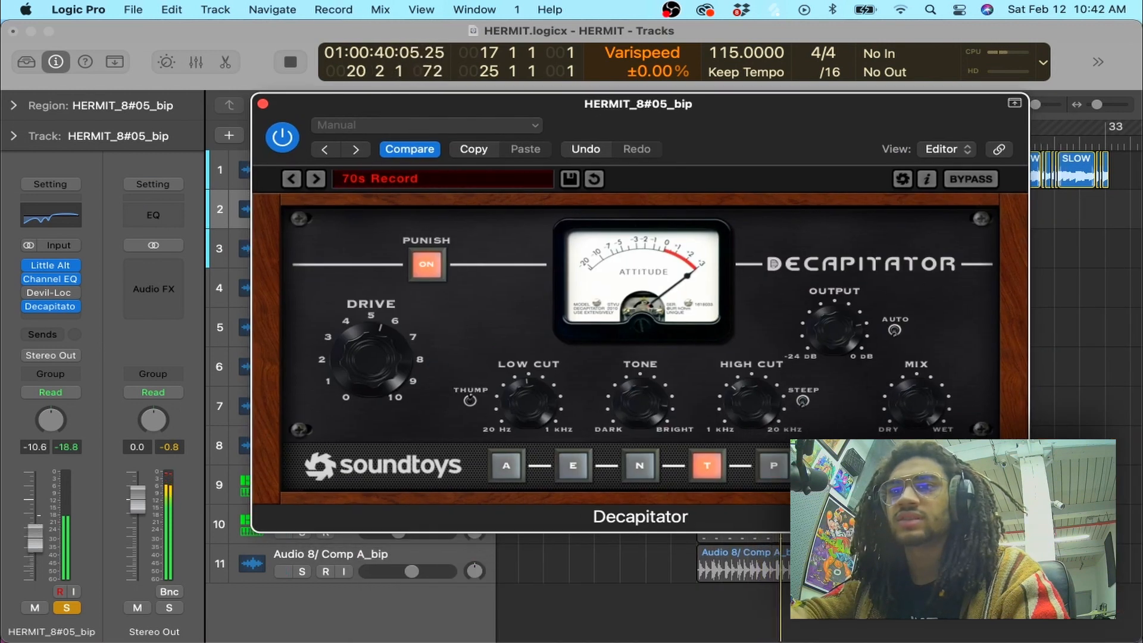
drag(36, 533, 35, 537)
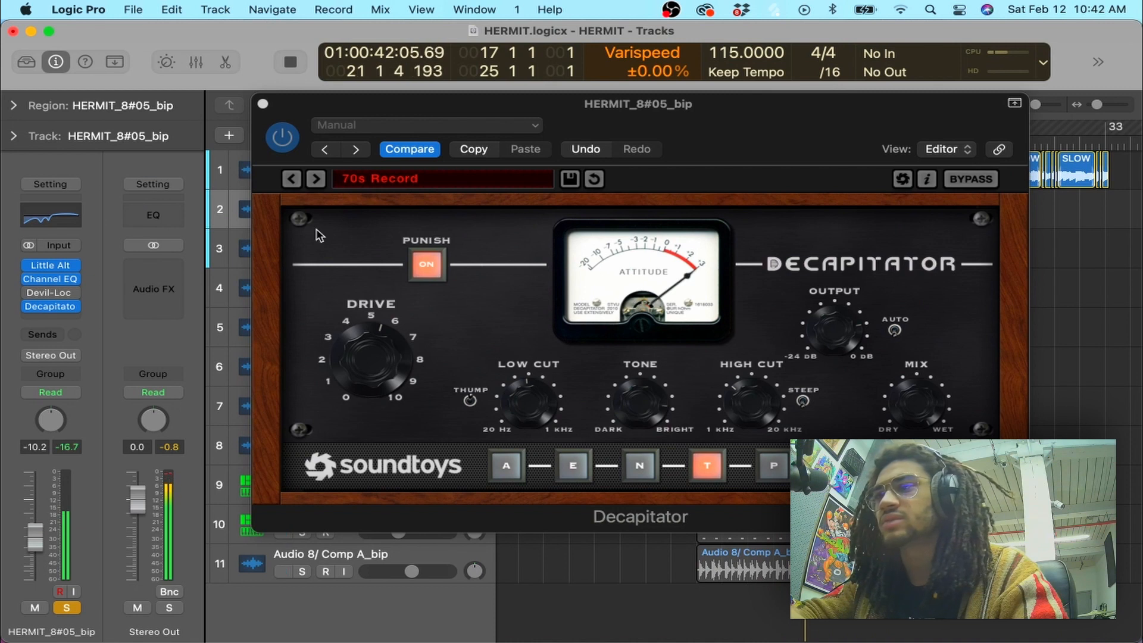
Try more drive on the 70s Record preset, and audition Decapitator presets from DarkDrive up to FlubbyCrunch
drag(386, 331, 387, 313)
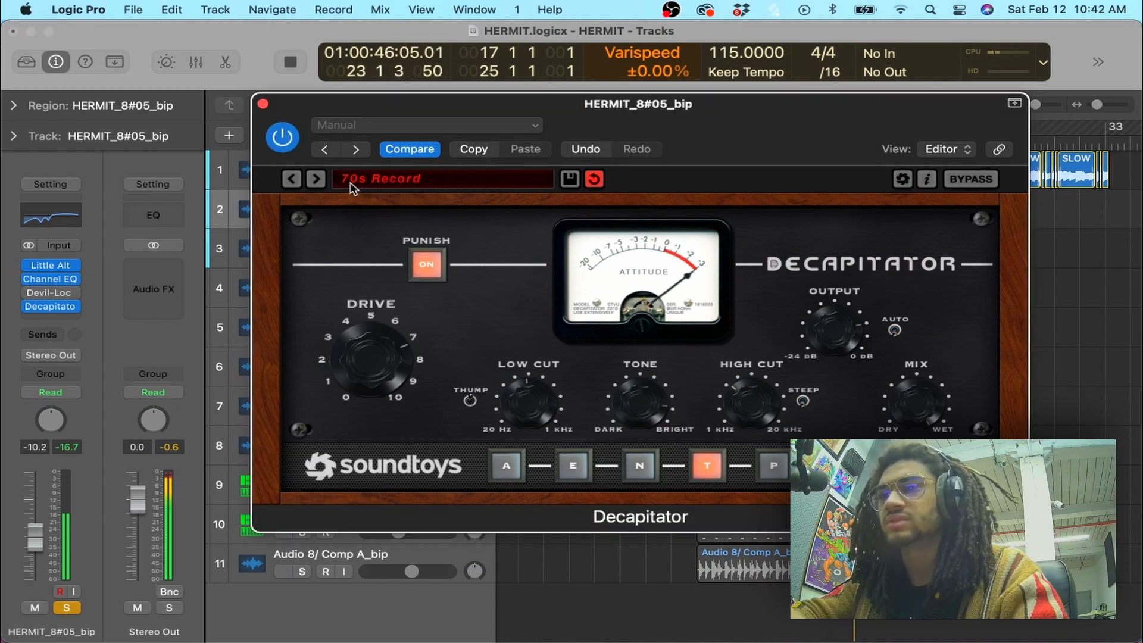
click(316, 179)
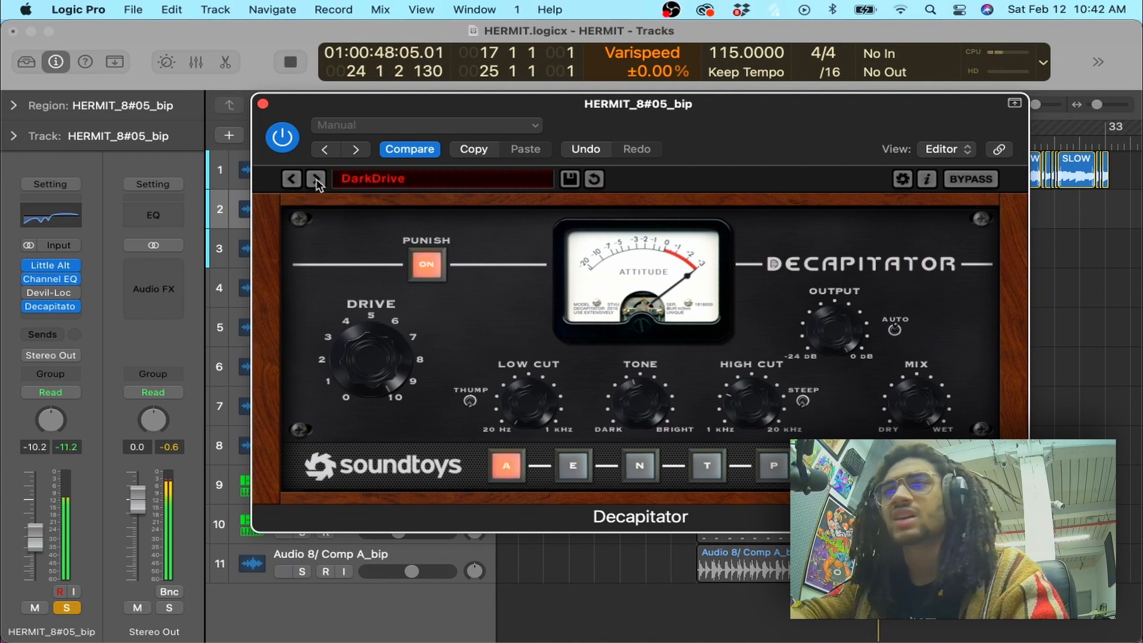
click(291, 180)
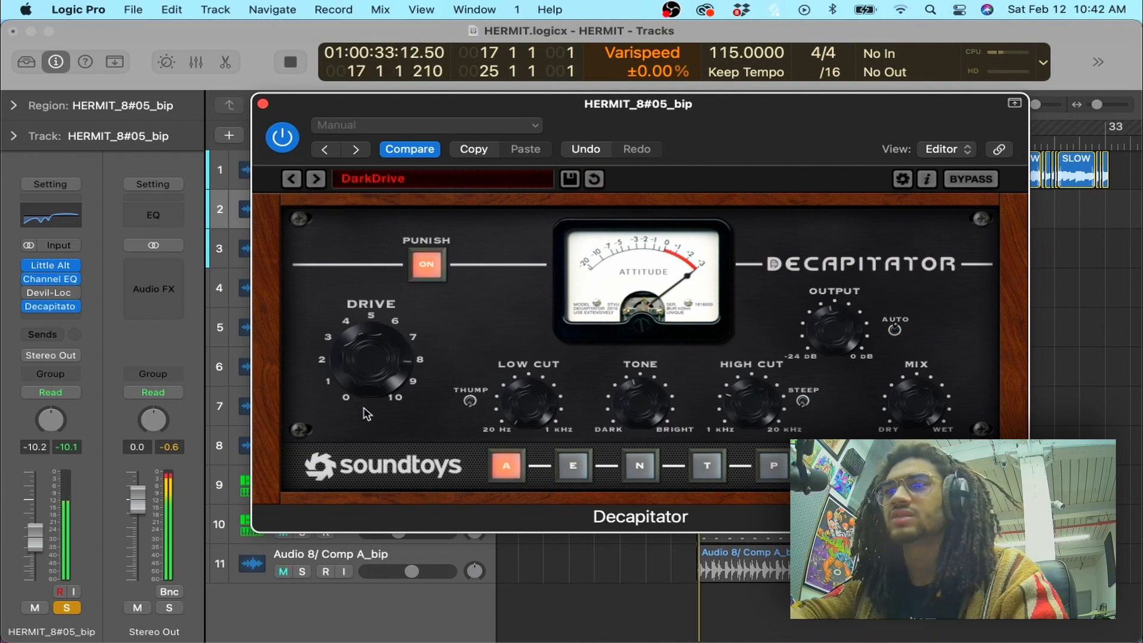
click(315, 180)
click(315, 180)
click(315, 180)
click(315, 180)
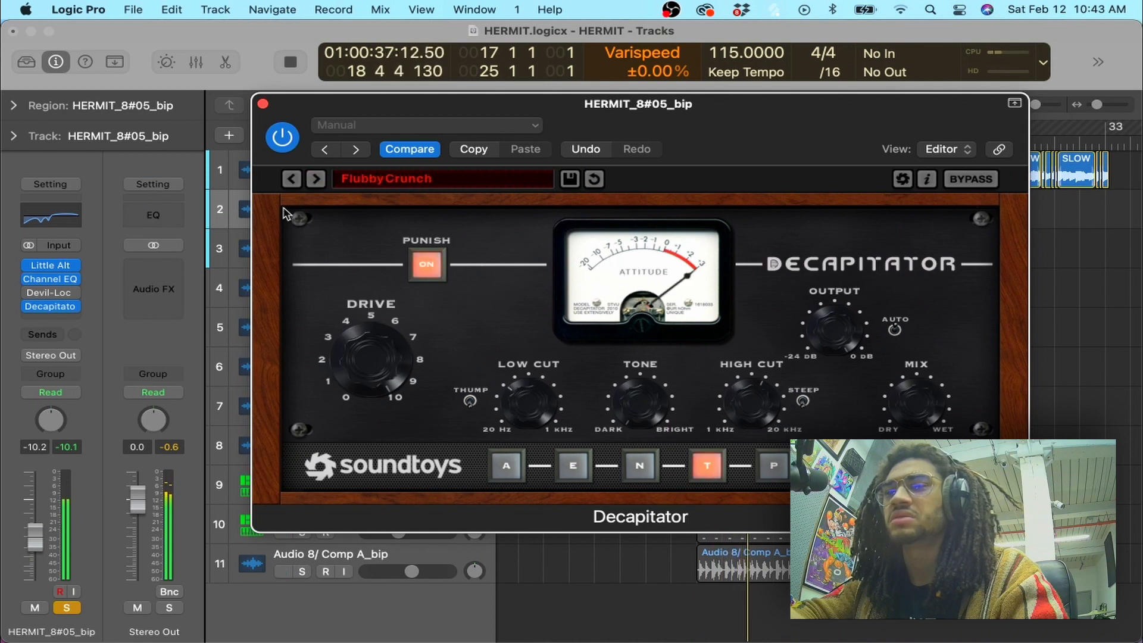
Lower the HERMIT_8#05_bip volume to -16.8 dB, load Decapitator's LoFiKit 1 preset and close the plug-in
drag(35, 554, 35, 553)
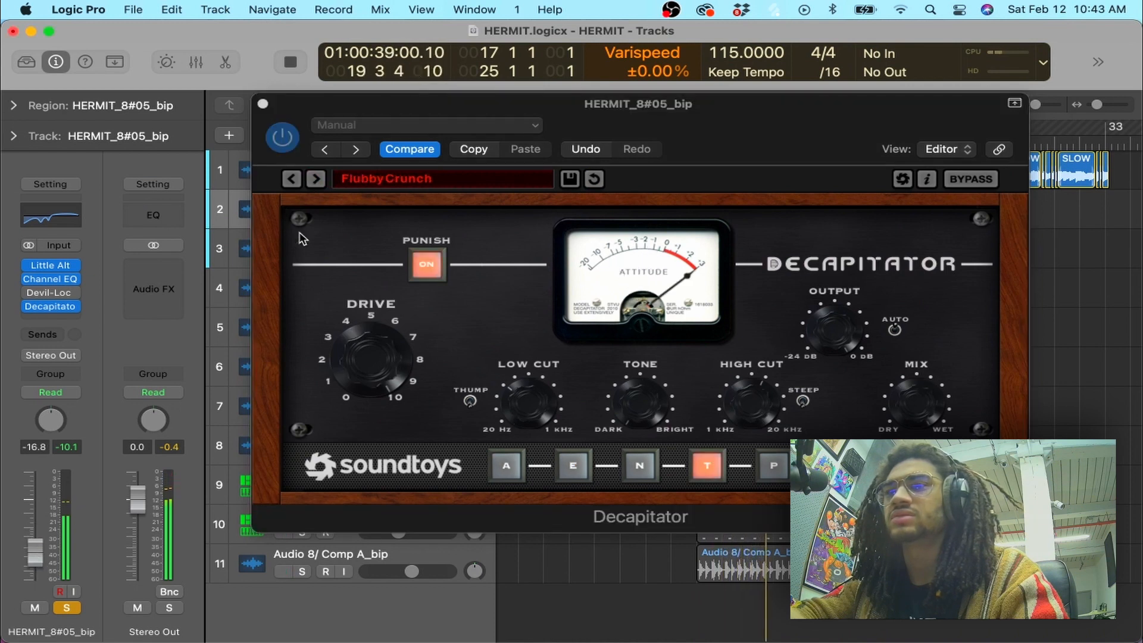
click(316, 180)
click(316, 179)
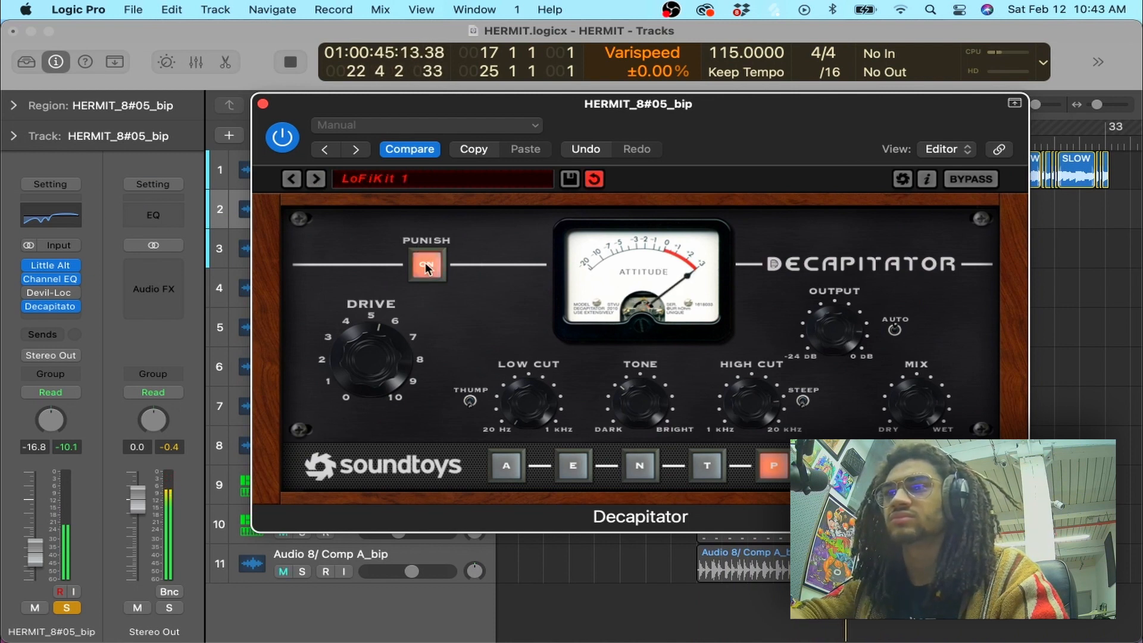
click(263, 104)
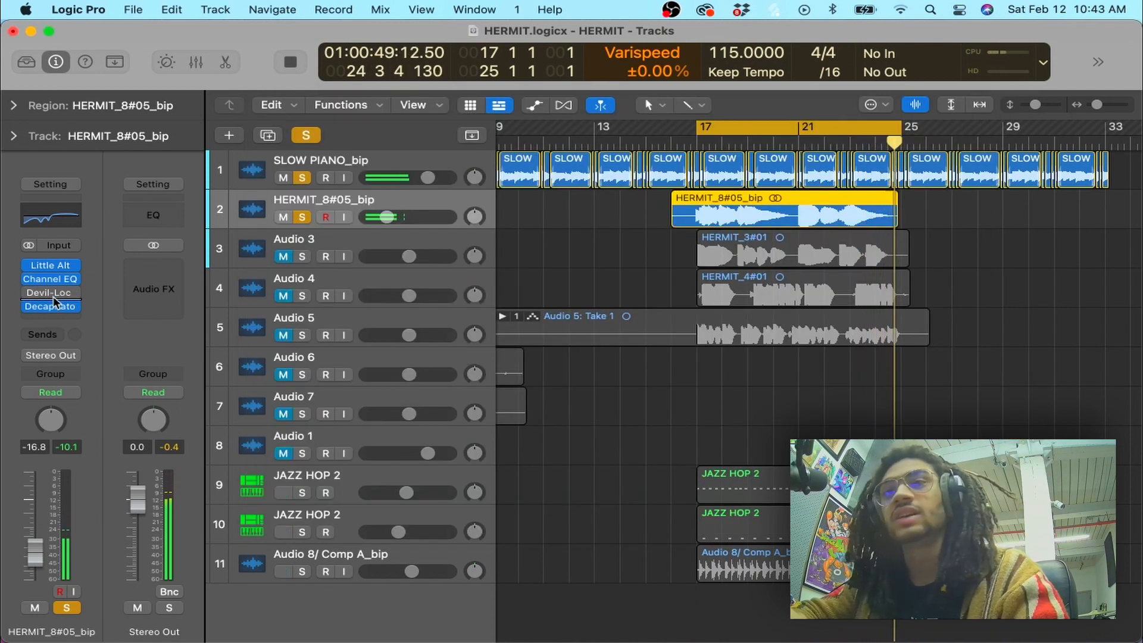
key(space)
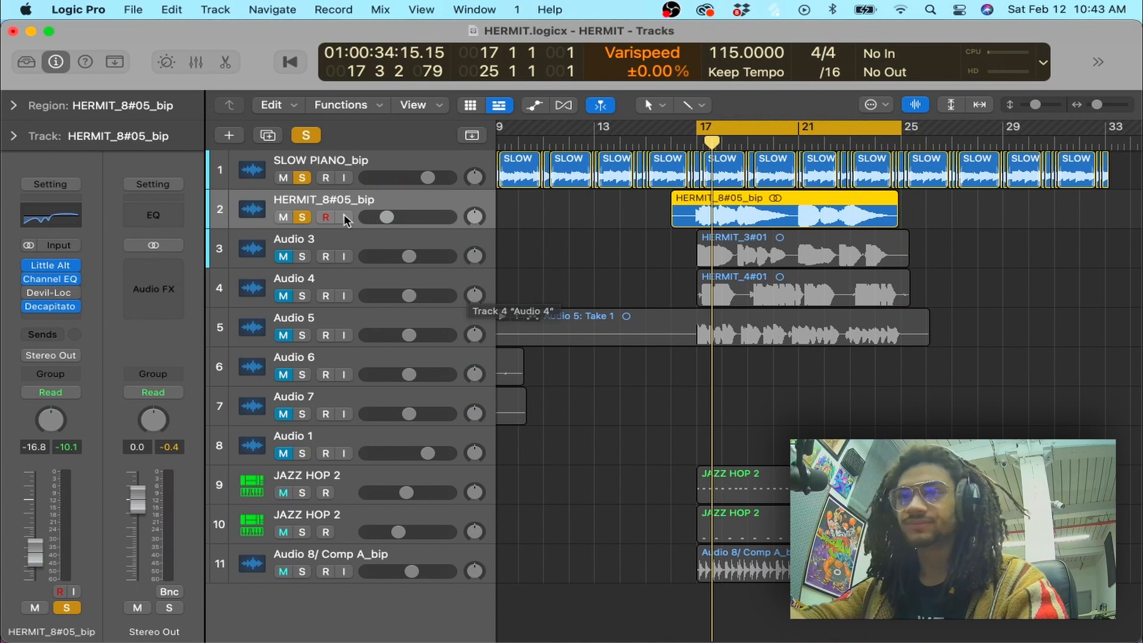
Solo both JAZZ HOP 2 tracks and Audio 8/ Comp A_bip during playback, and lower HERMIT_8#05_bip to -20.0 dB
key(space)
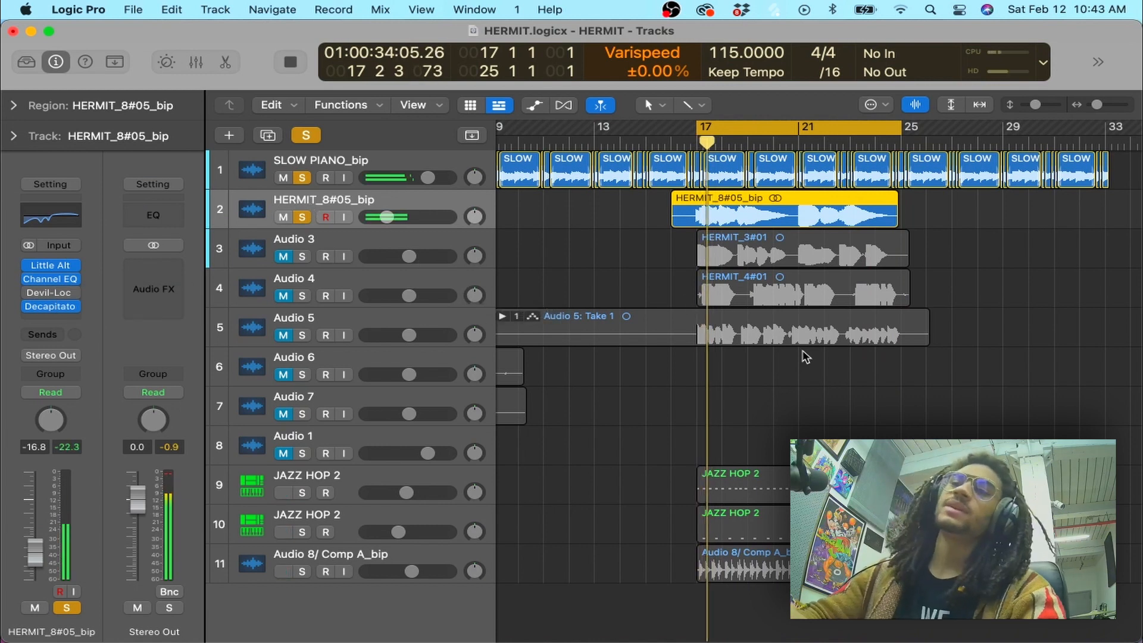
drag(302, 495, 301, 571)
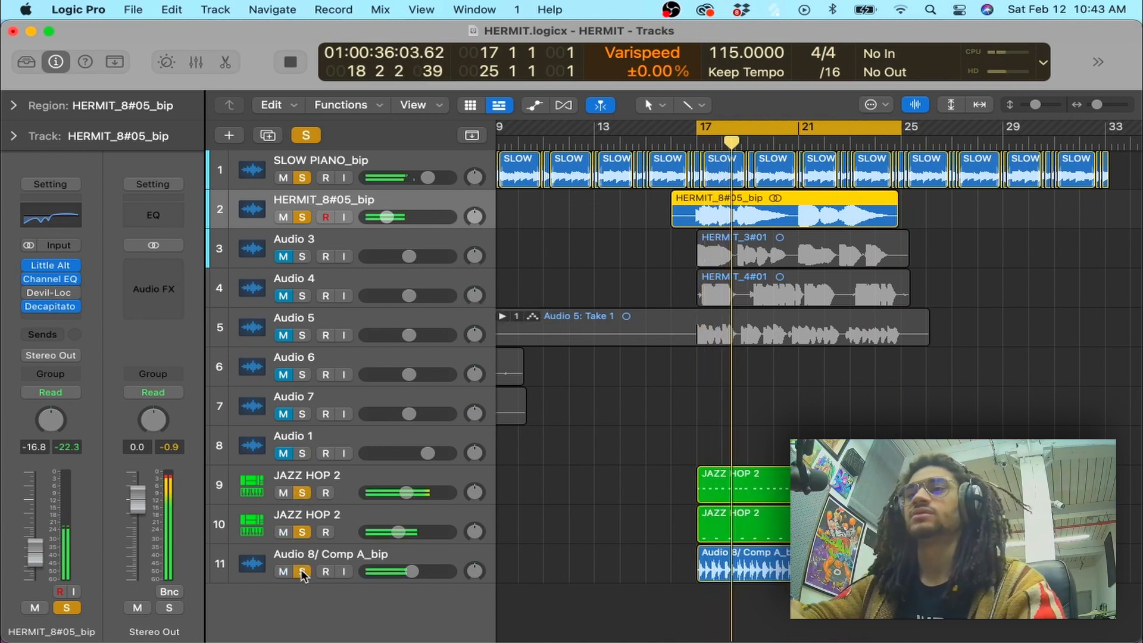
drag(398, 219, 376, 218)
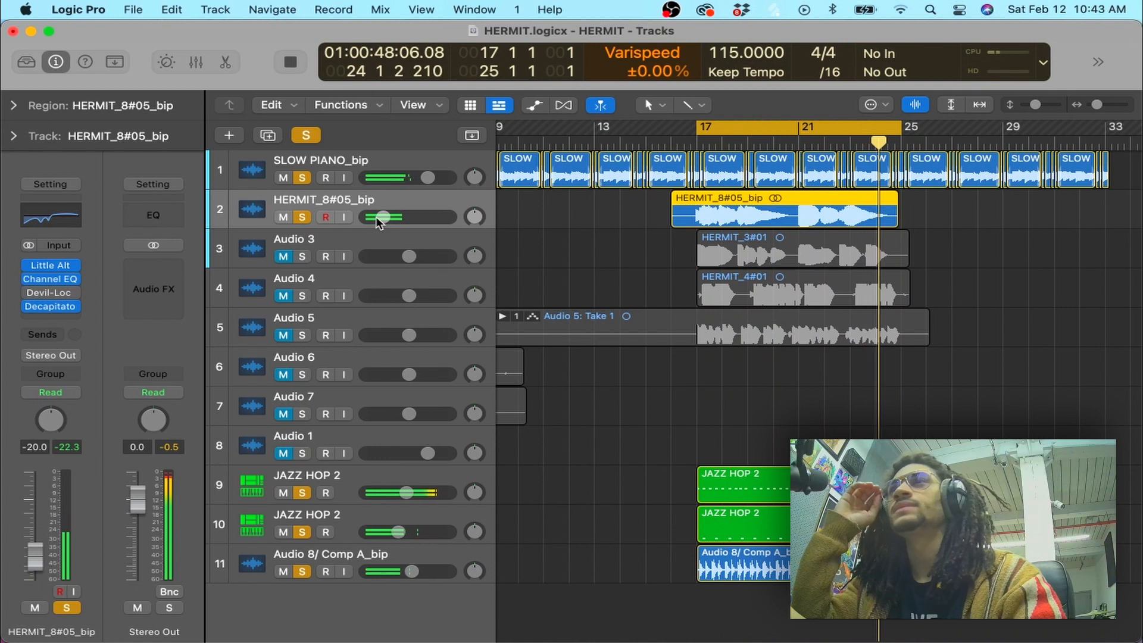
key(space)
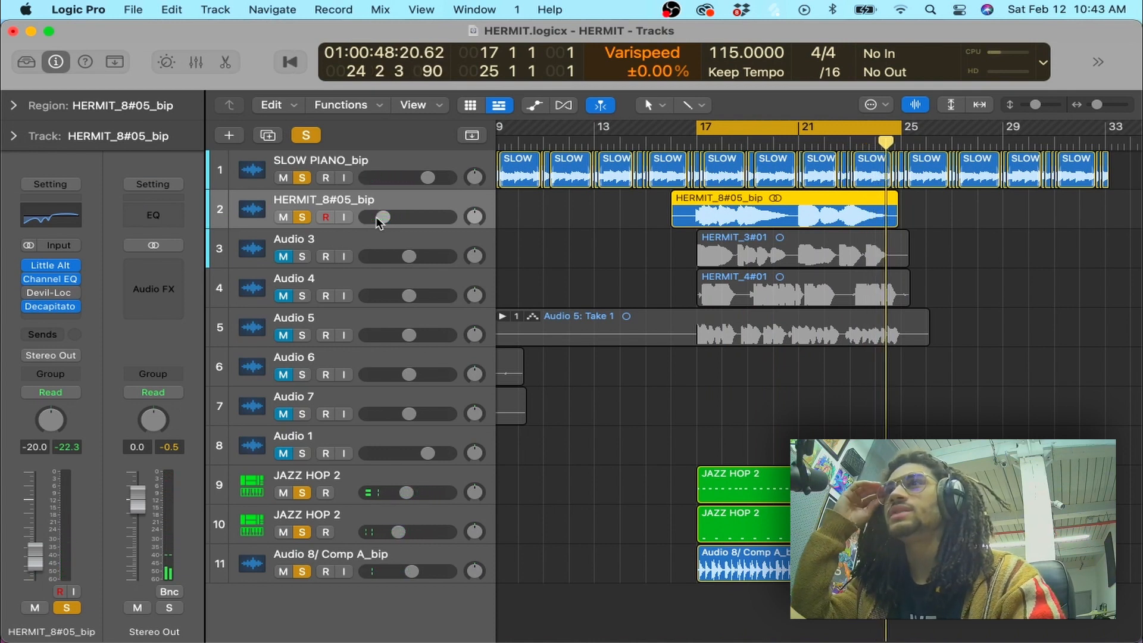
Listen to the soloed tracks, and insert a stereo Soundtoys EchoBoy Jr after Decapitator on the HERMIT_8#05_bip track
key(space)
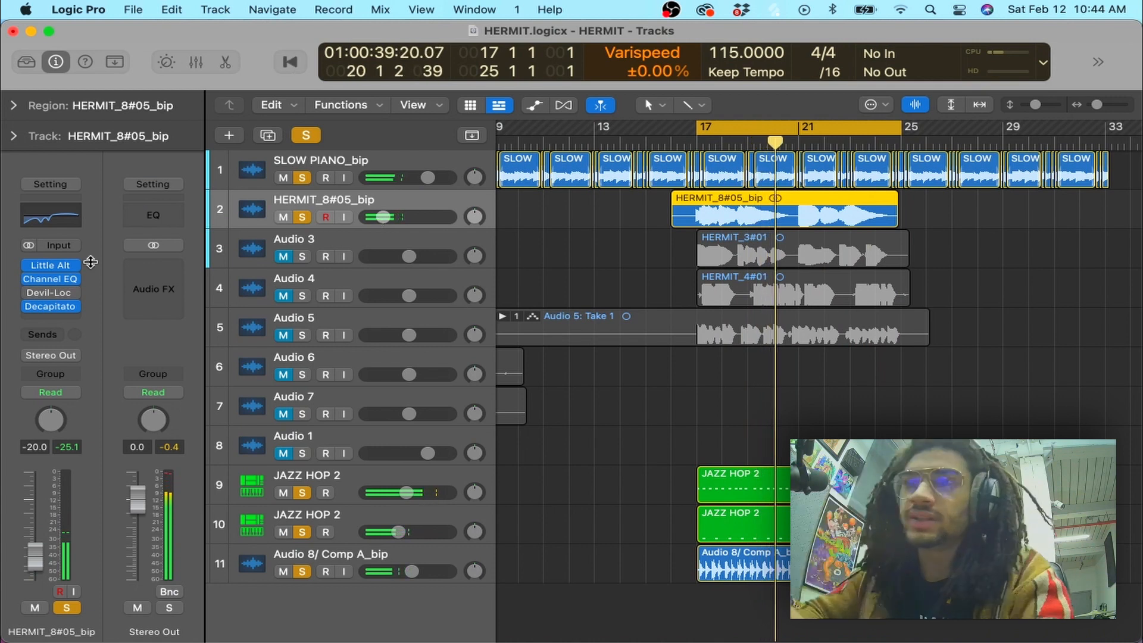
click(36, 317)
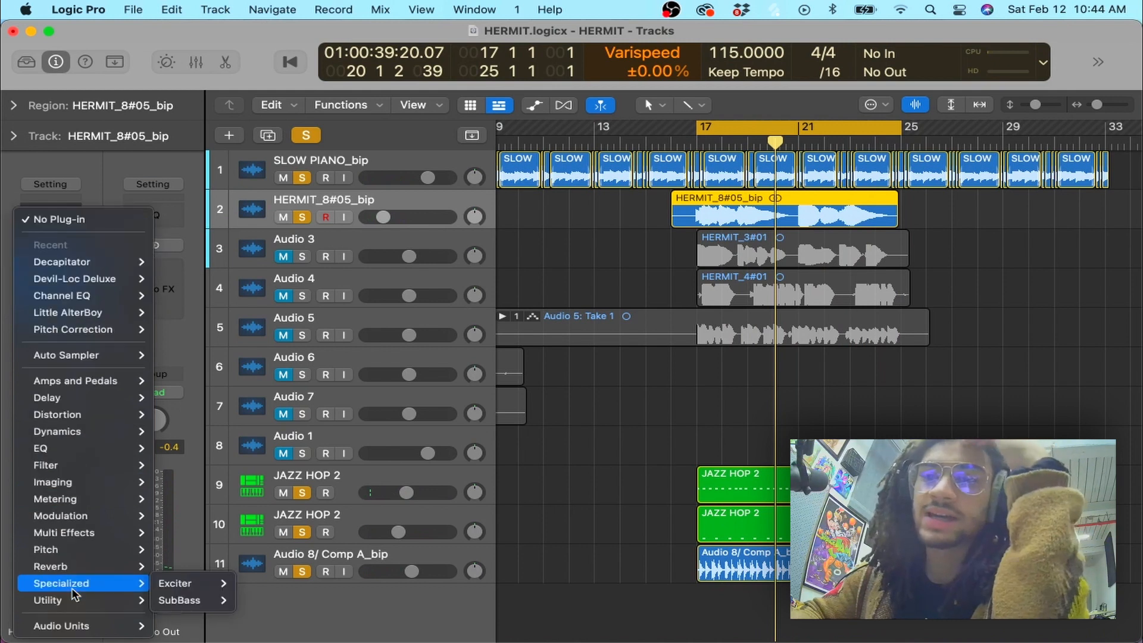
mouse_move(70, 626)
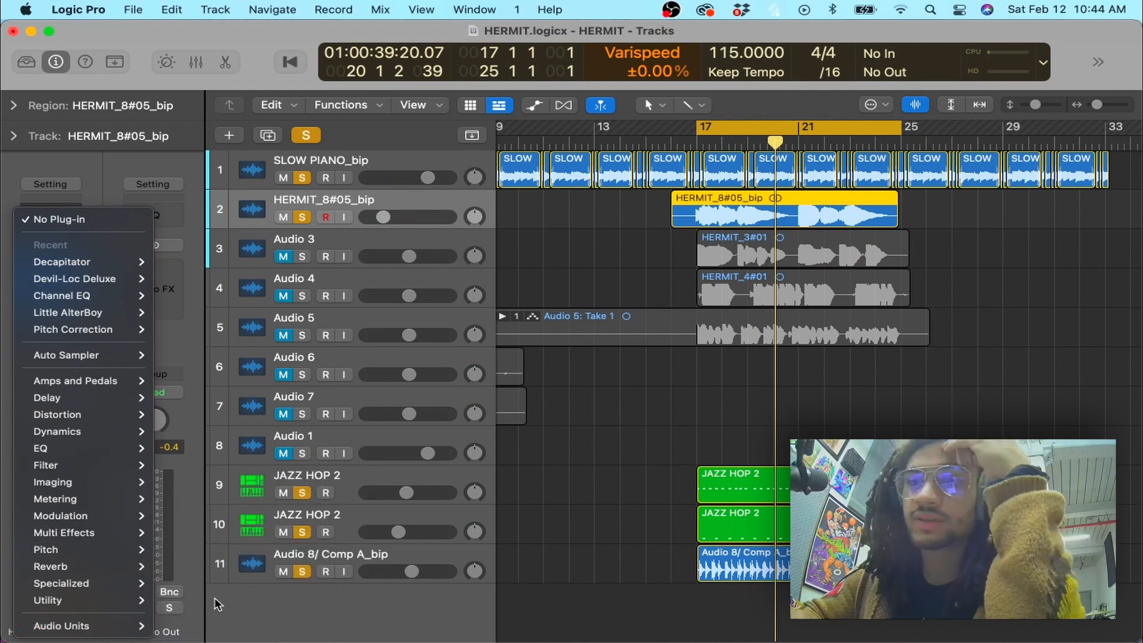
mouse_move(211, 573)
mouse_move(418, 308)
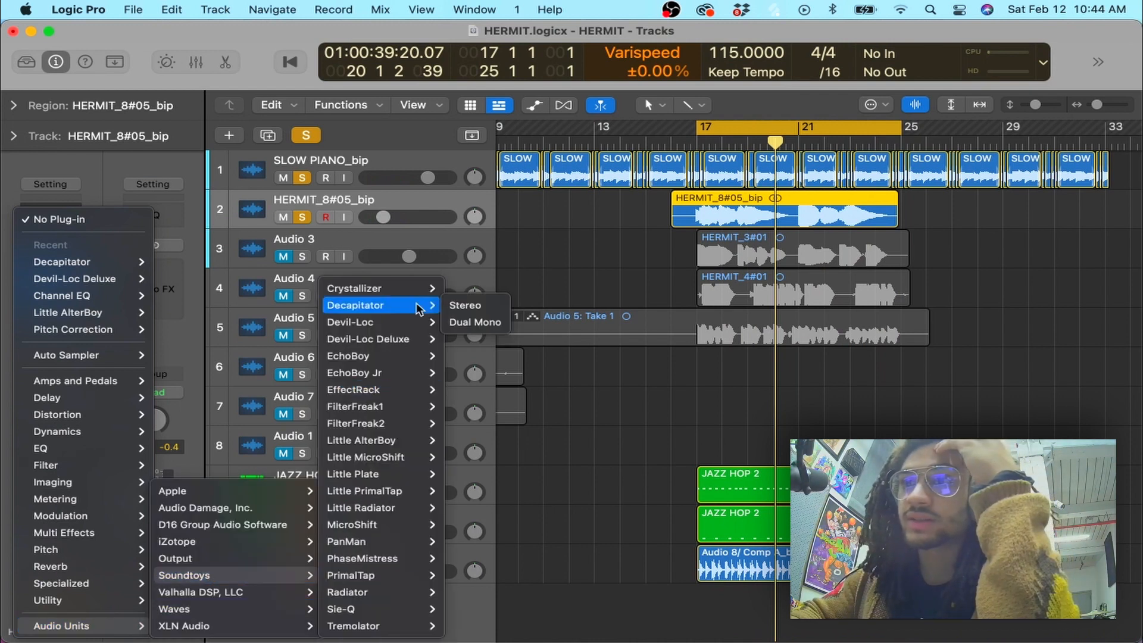
mouse_move(427, 376)
click(481, 373)
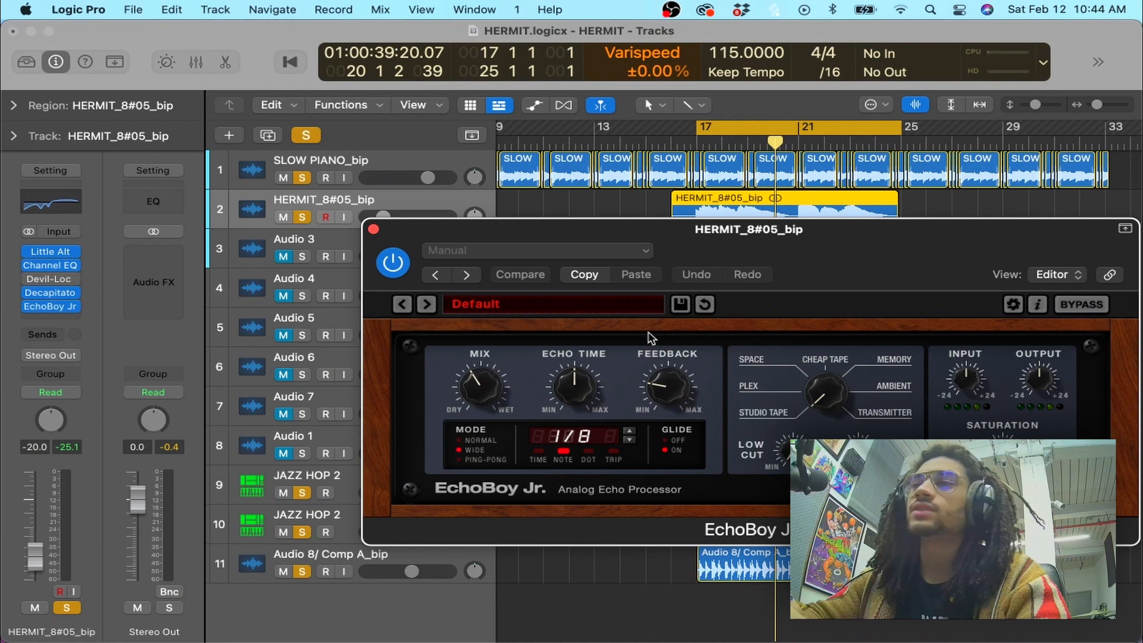
Lower EchoBoy Jr's mix slightly while the beat plays
drag(870, 252, 549, 182)
key(space)
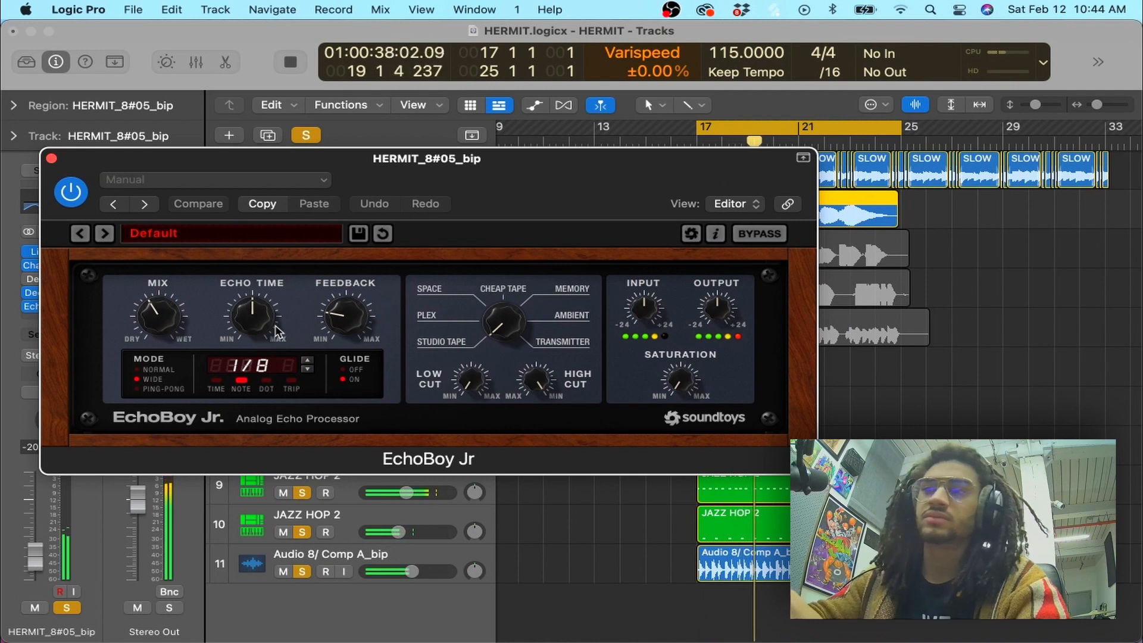
drag(179, 324, 235, 382)
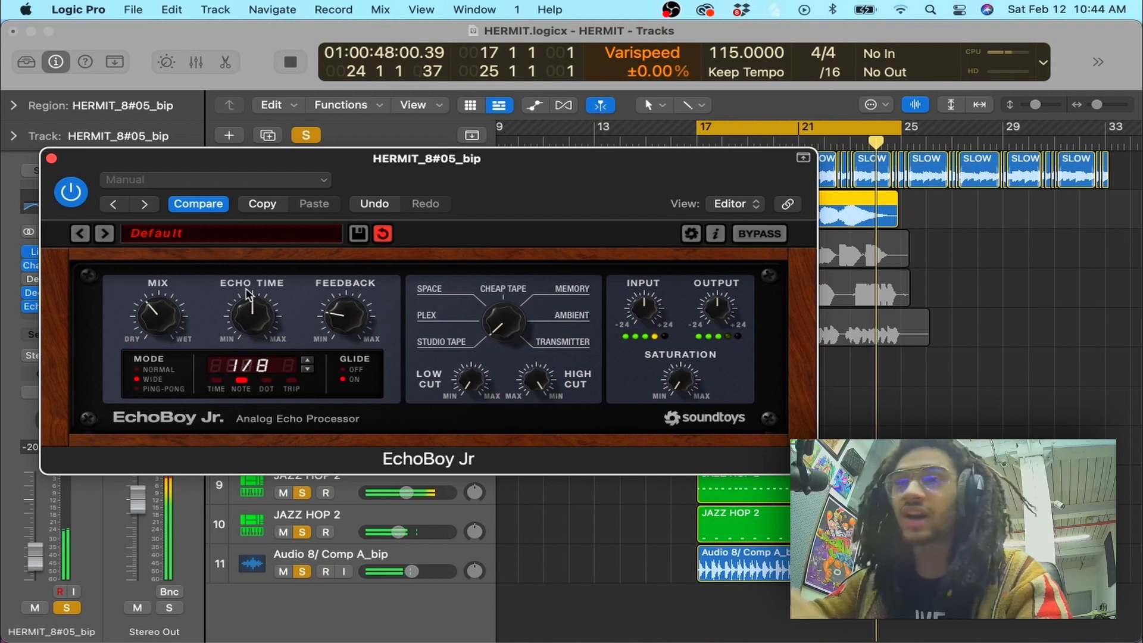
Close and bypass EchoBoy Jr, and move it further down the HERMIT_8#05_bip insert chain
click(51, 158)
click(29, 306)
drag(50, 319, 48, 317)
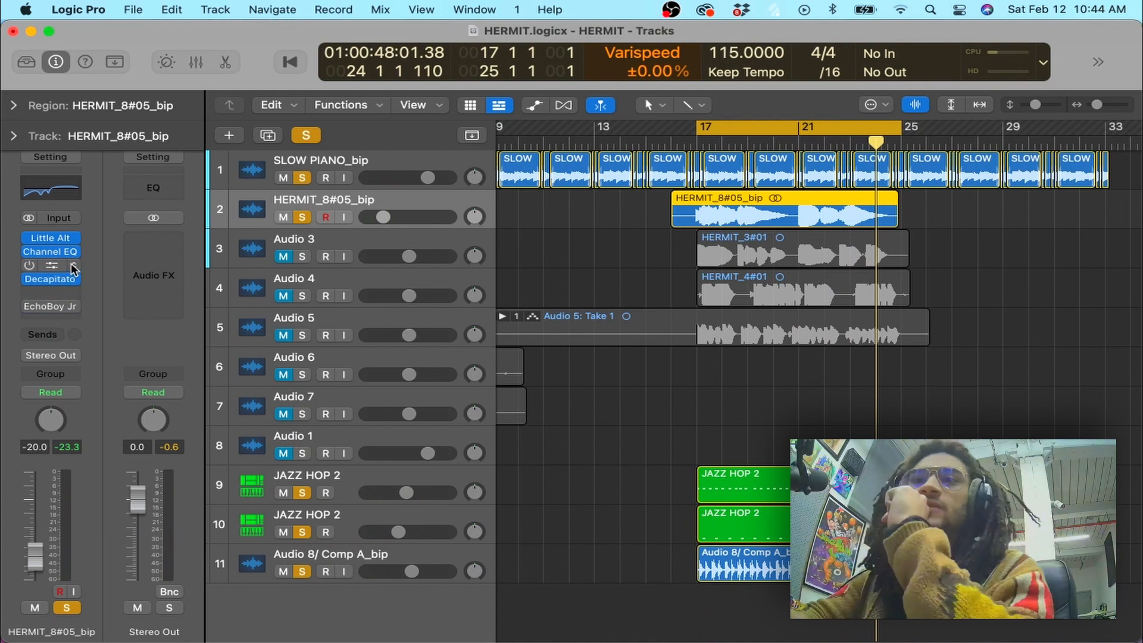
Remove Devil-Loc Deluxe from the HERMIT_8#05_bip track and move Decapitator up into its slot
click(72, 266)
click(153, 219)
drag(50, 278, 49, 268)
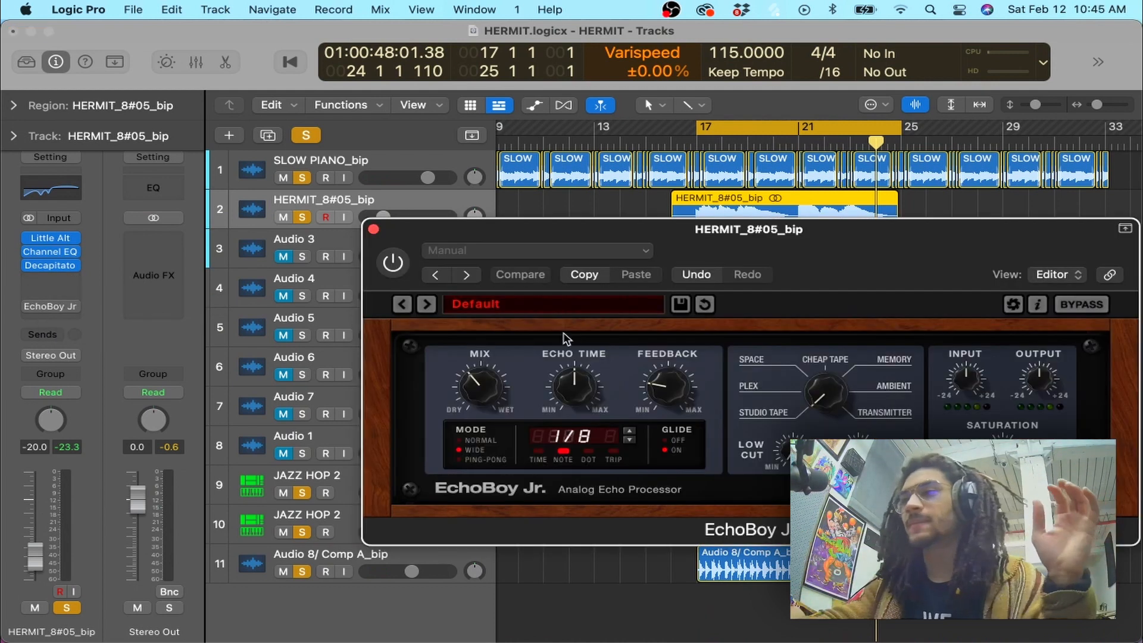
Review the bypassed EchoBoy Jr's controls alongside the arrangement, play the beat, and close the plug-in
drag(864, 252, 725, 170)
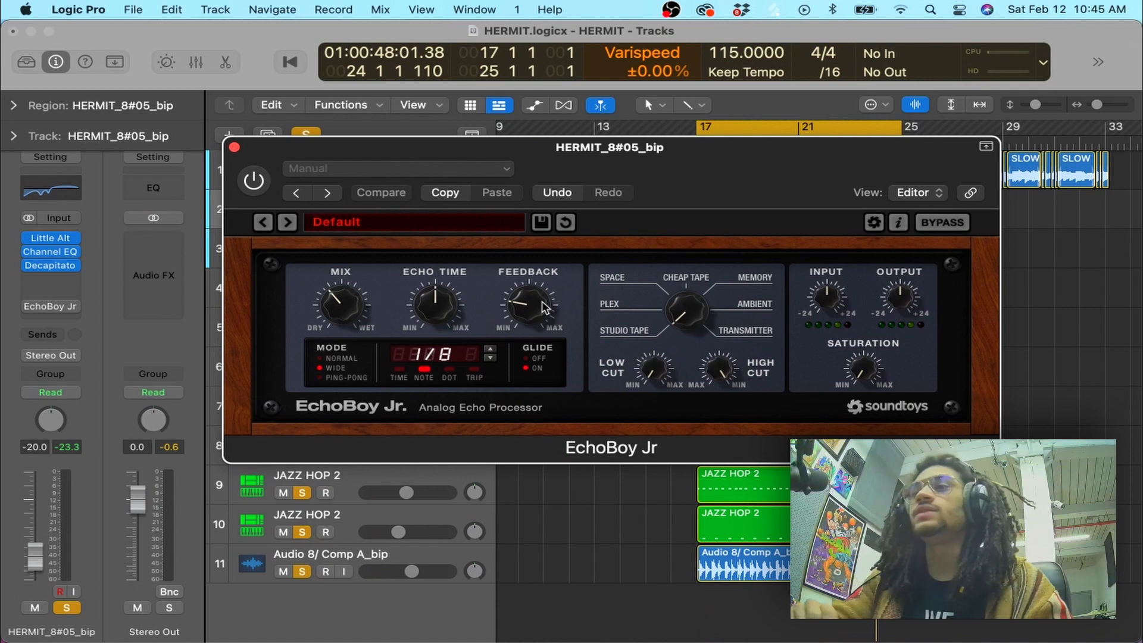
drag(751, 160, 616, 332)
key(space)
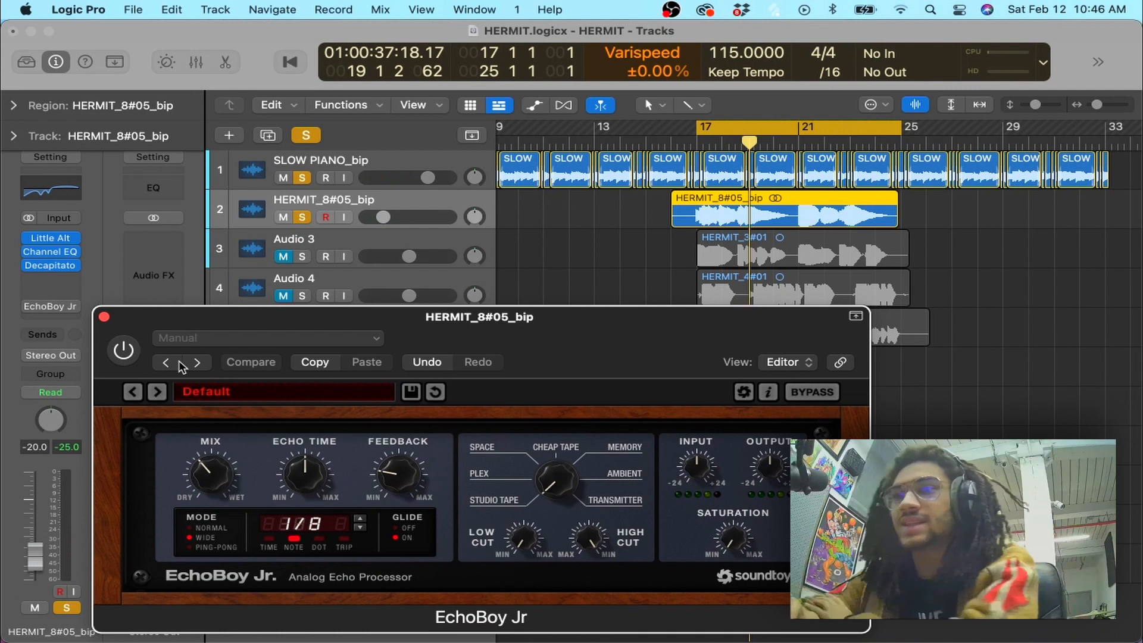
click(105, 317)
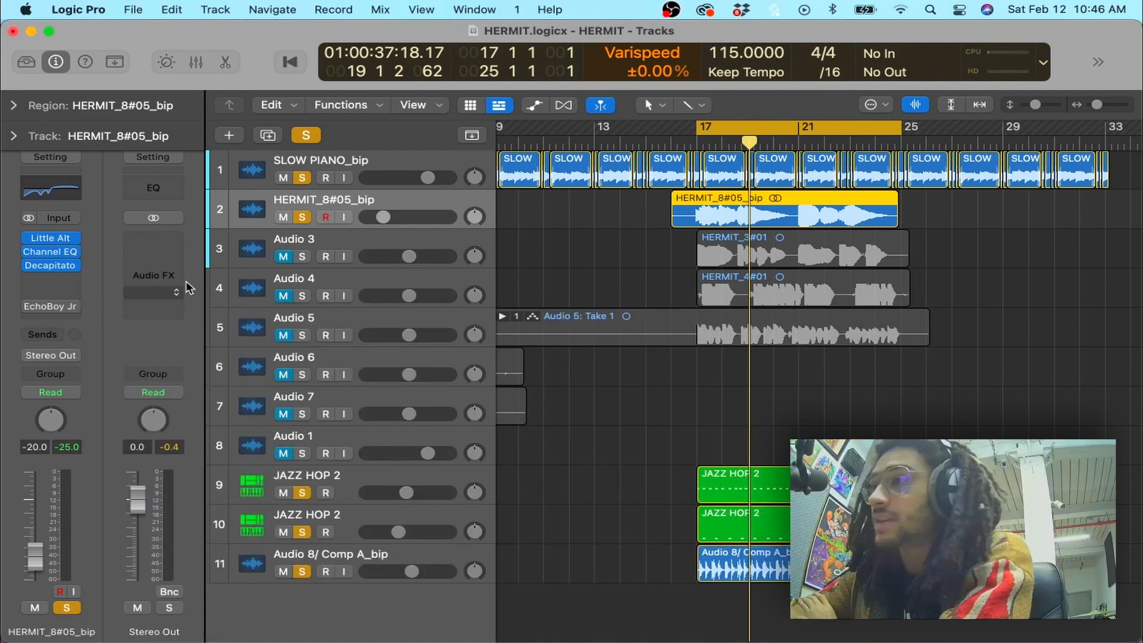
Insert a stereo Step FX multi-effect after Decapitator on the HERMIT_8#05_bip track
click(46, 277)
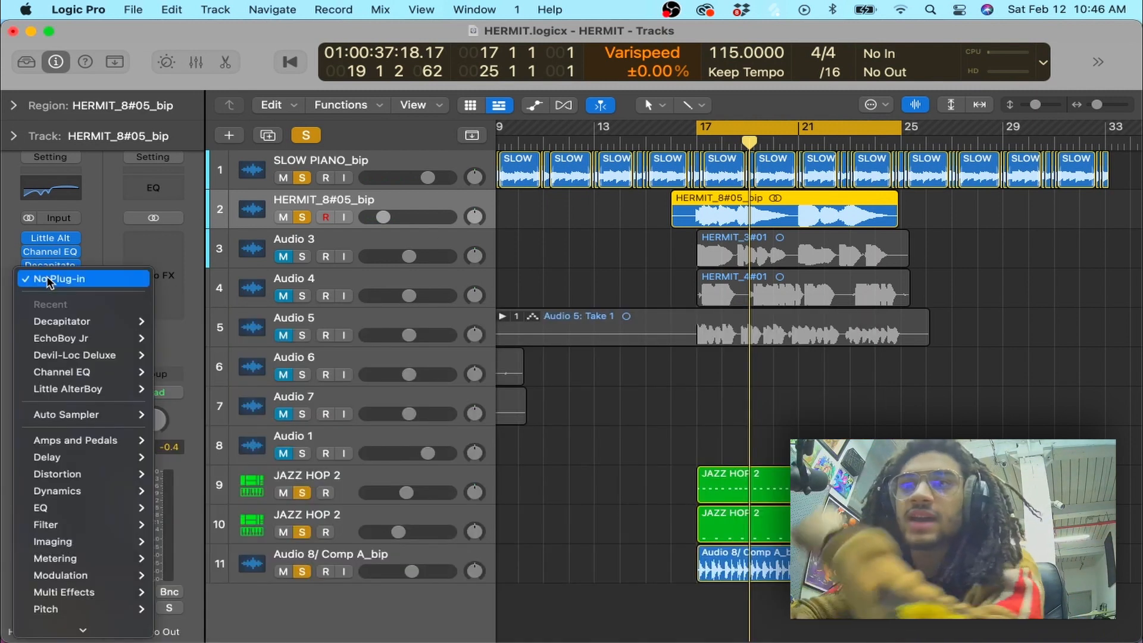
mouse_move(27, 416)
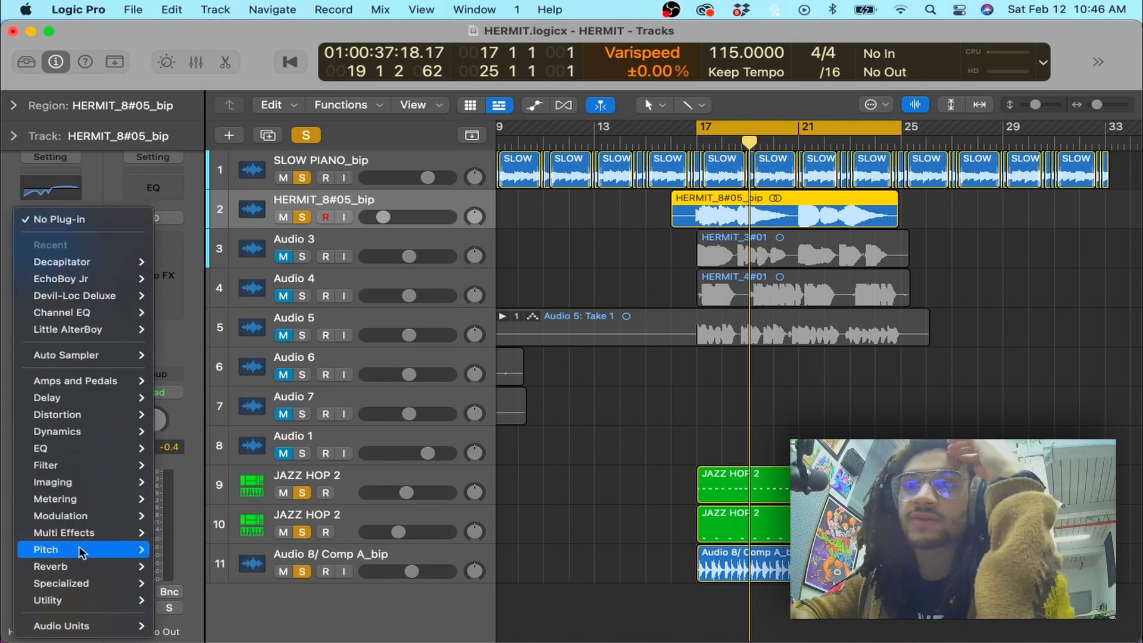
mouse_move(98, 586)
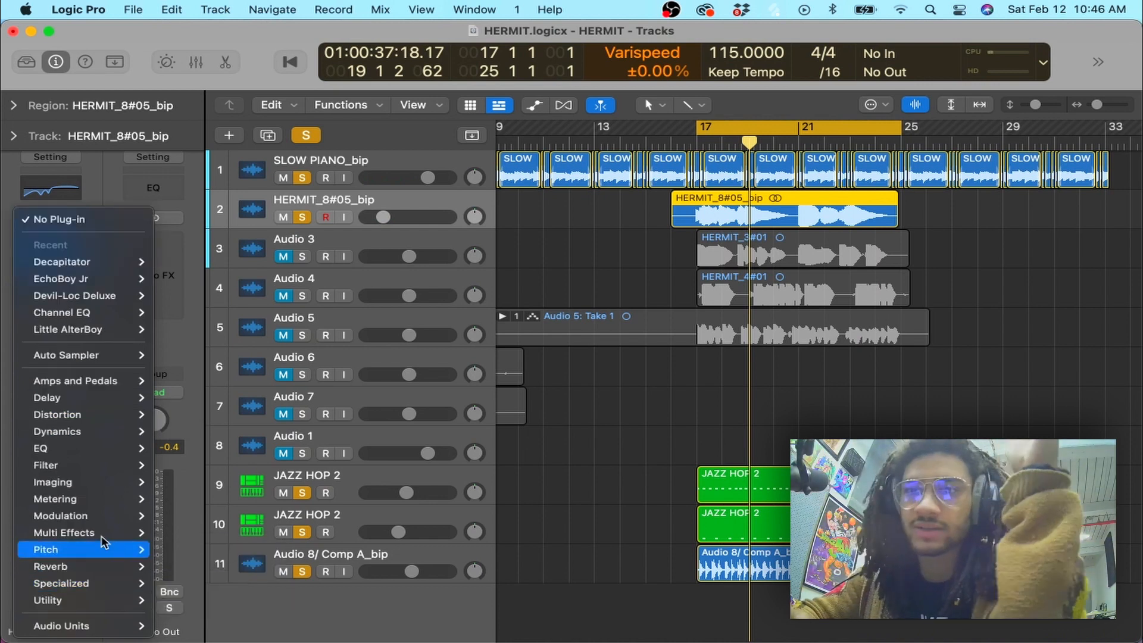
mouse_move(114, 540)
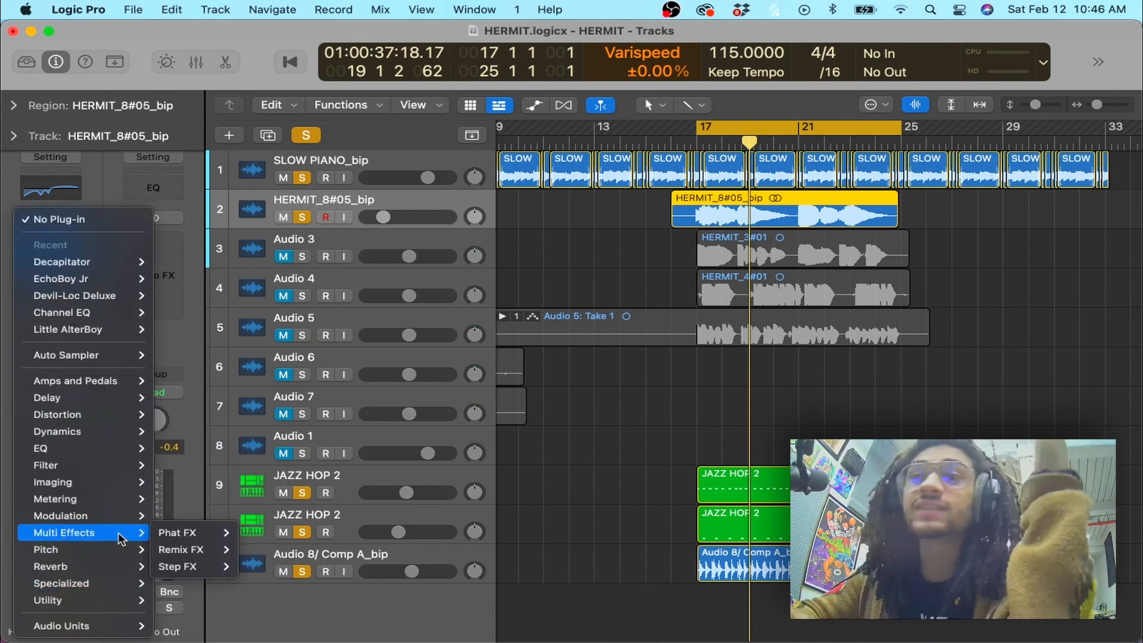
mouse_move(203, 563)
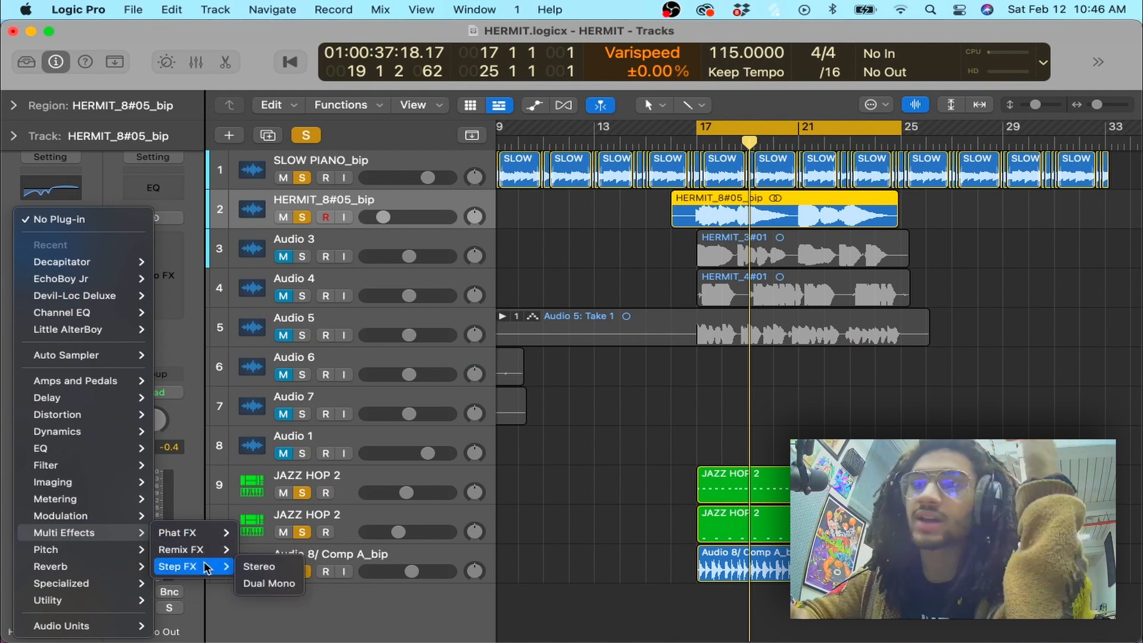
click(256, 567)
Load Step FX's Brittle Spike preset, listen to it during playback, and close the plug-in
key(space)
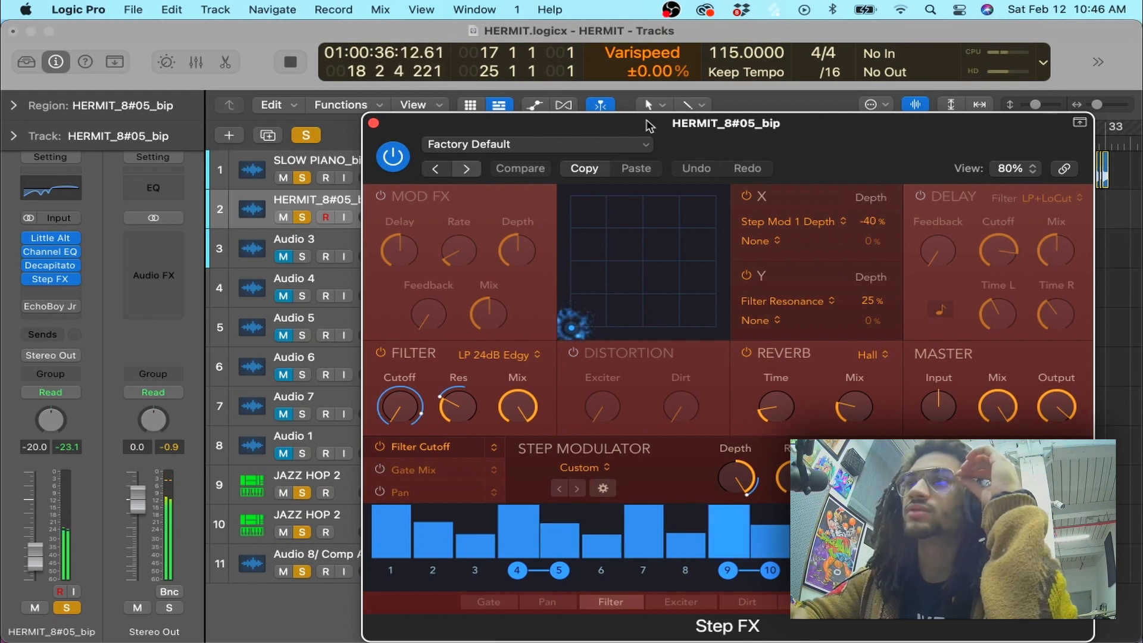
drag(735, 133, 477, 147)
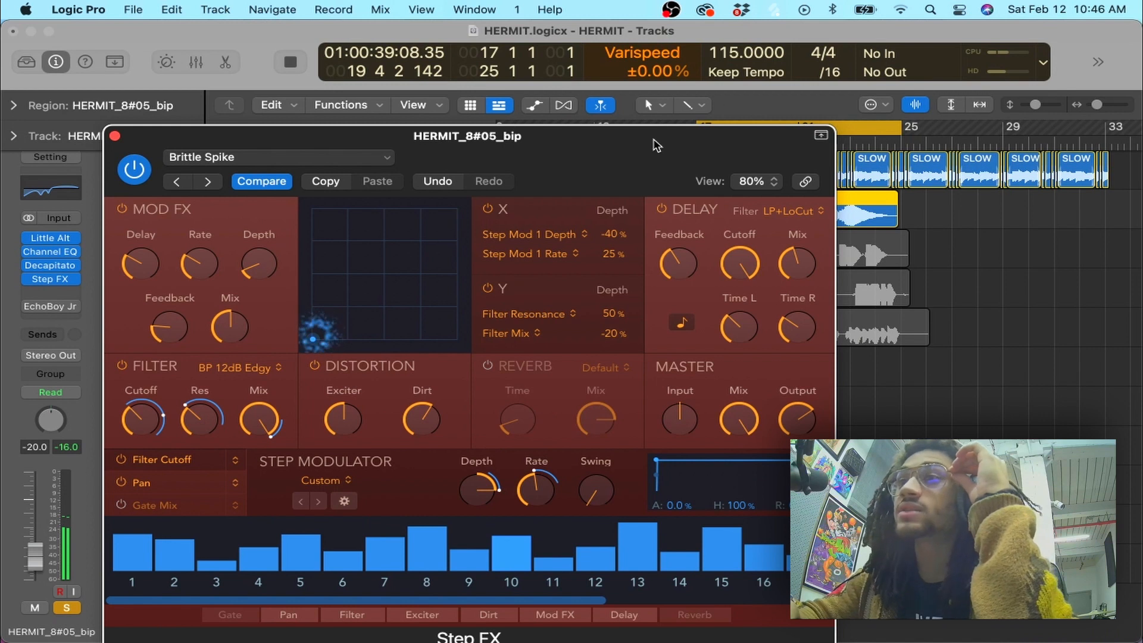
drag(647, 146, 643, 100)
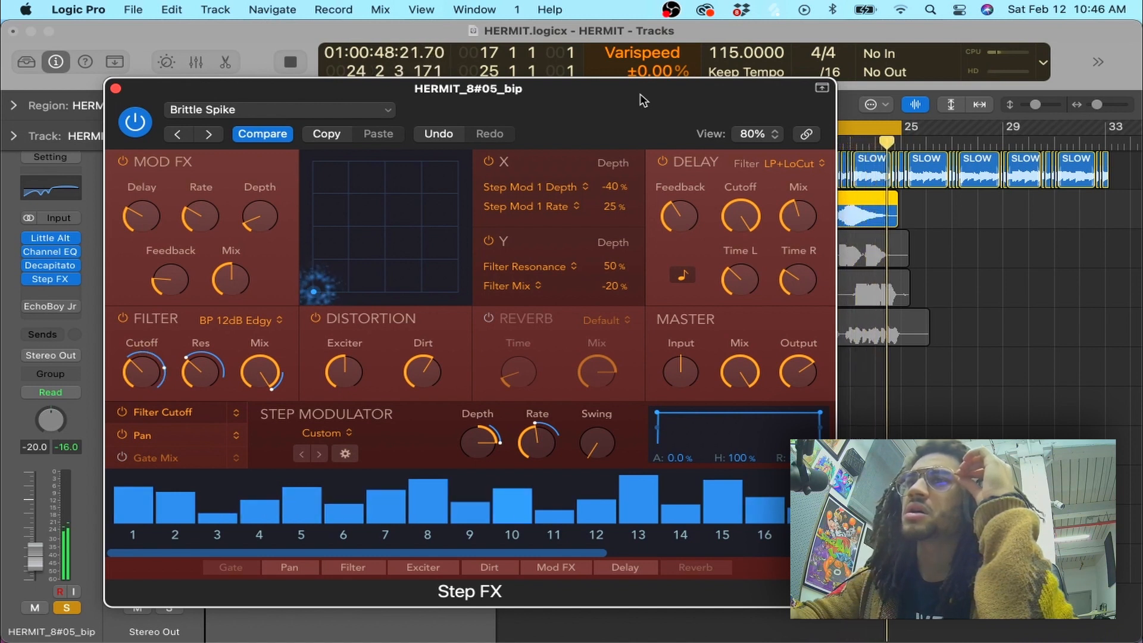
key(space)
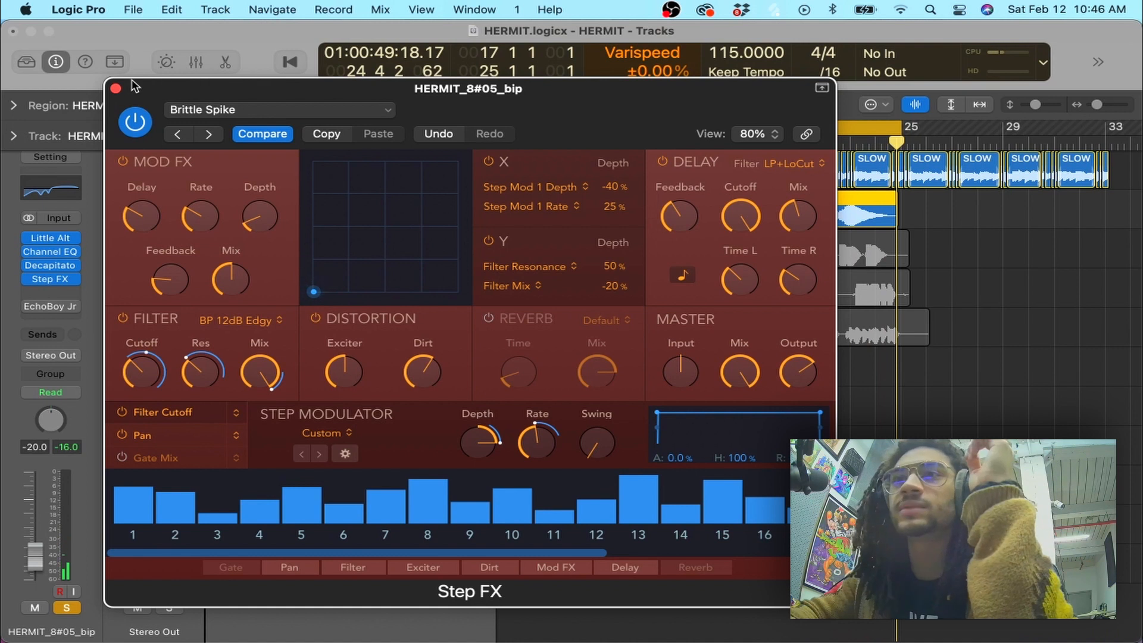
click(116, 89)
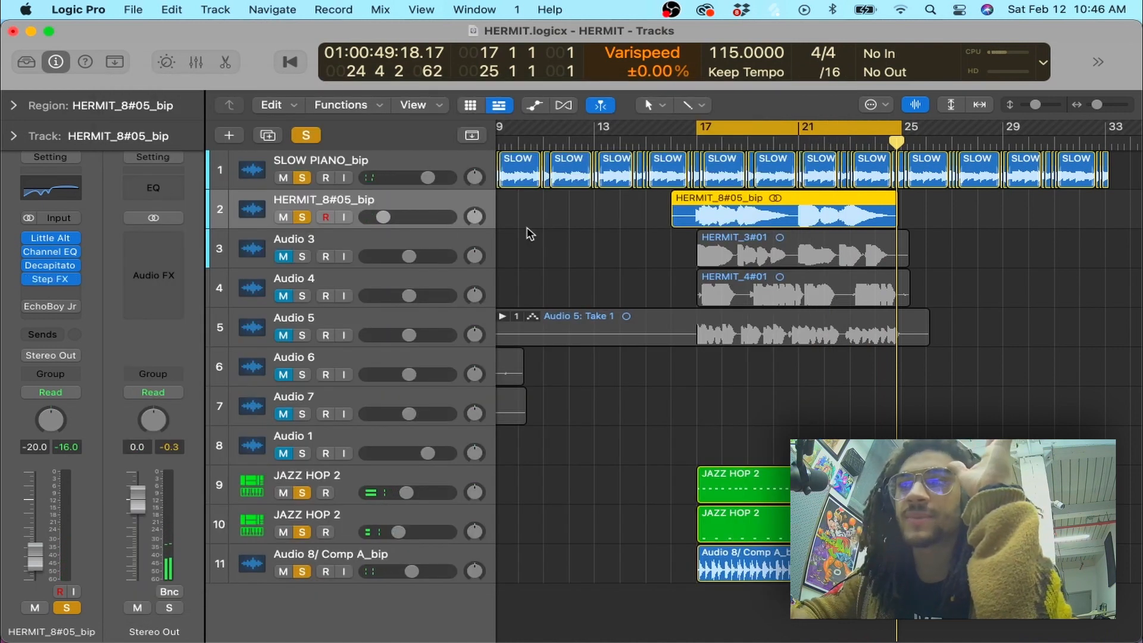
Bounce the HERMIT_8#05_bip region in place to a new track
right_click(713, 225)
click(751, 230)
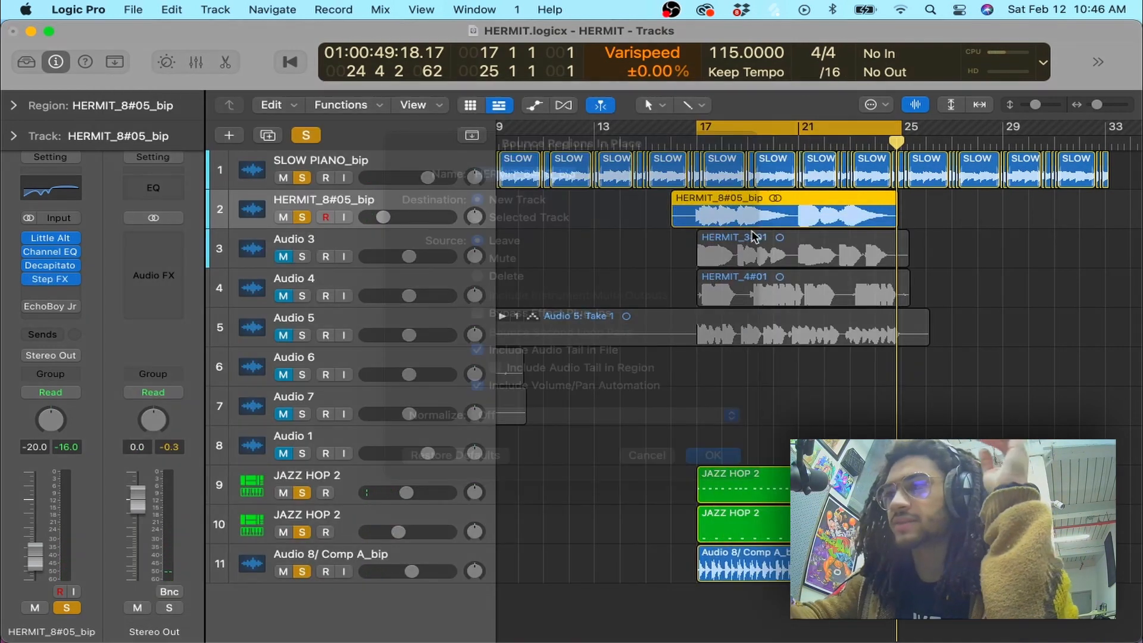
key(Return)
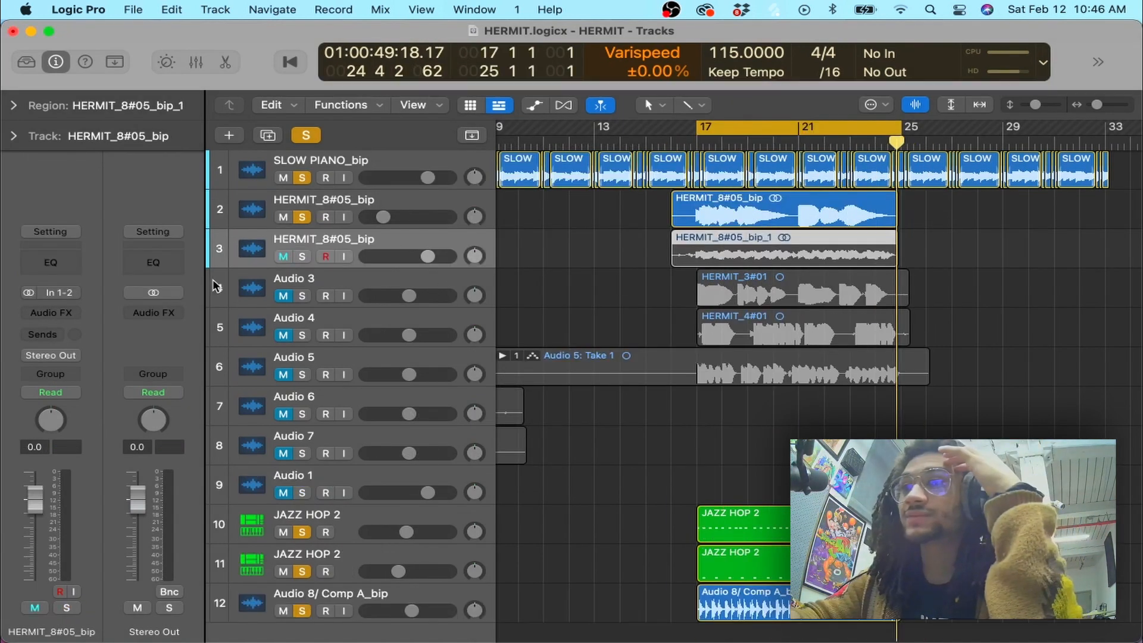
Remove Step FX from the original HERMIT_8#05_bip track
click(341, 201)
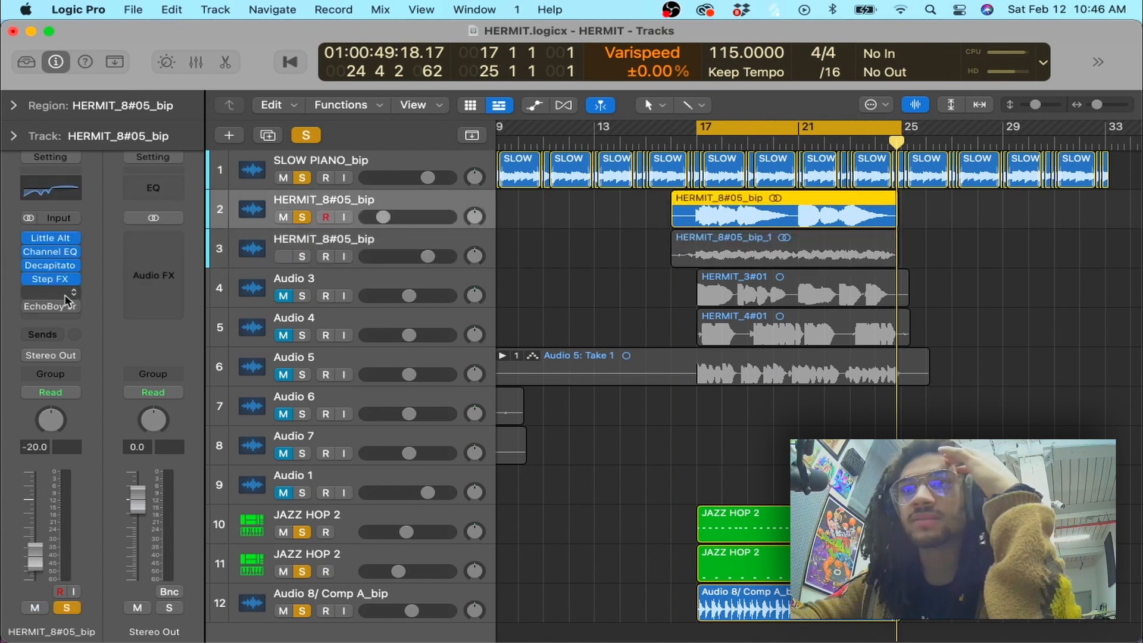
click(71, 280)
click(117, 220)
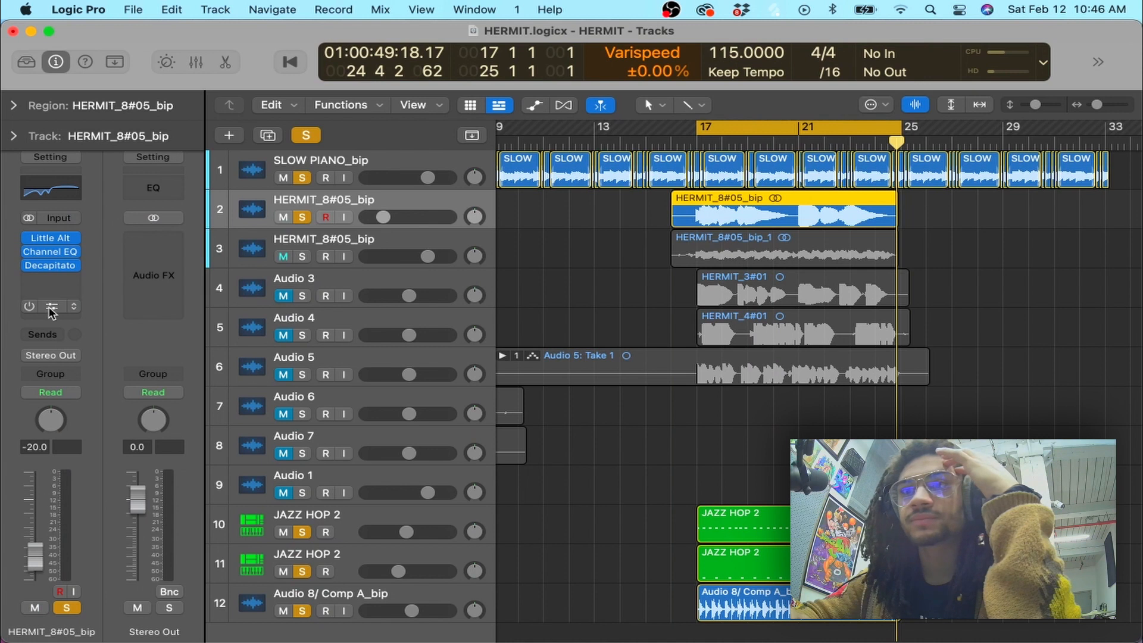
Solo the bounced HERMIT_8#05_bip track, unsolo the original one, and play the beat
click(302, 256)
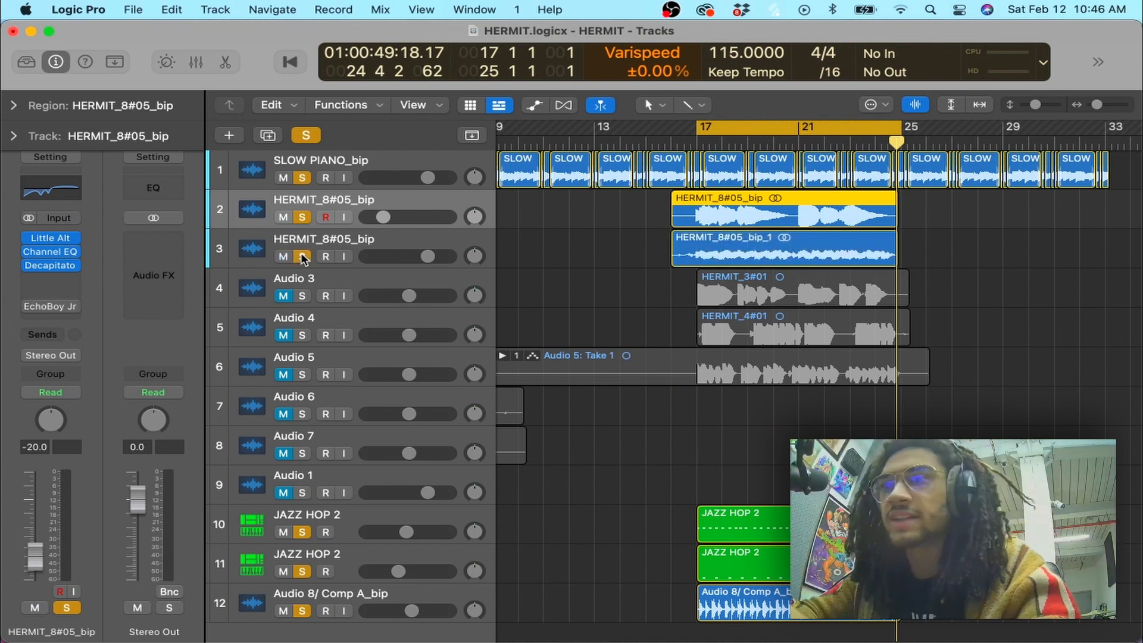
click(303, 218)
key(space)
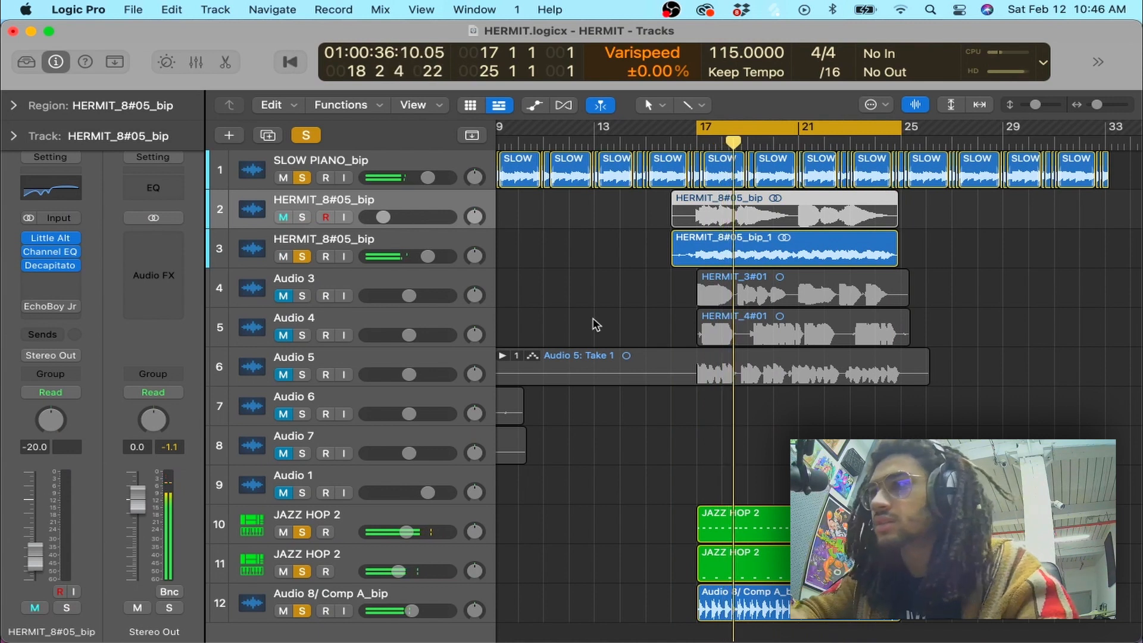
Check the screen recording in OBS, return to Logic Pro, and audition the bounced track within the beat
key(ctrl+Right)
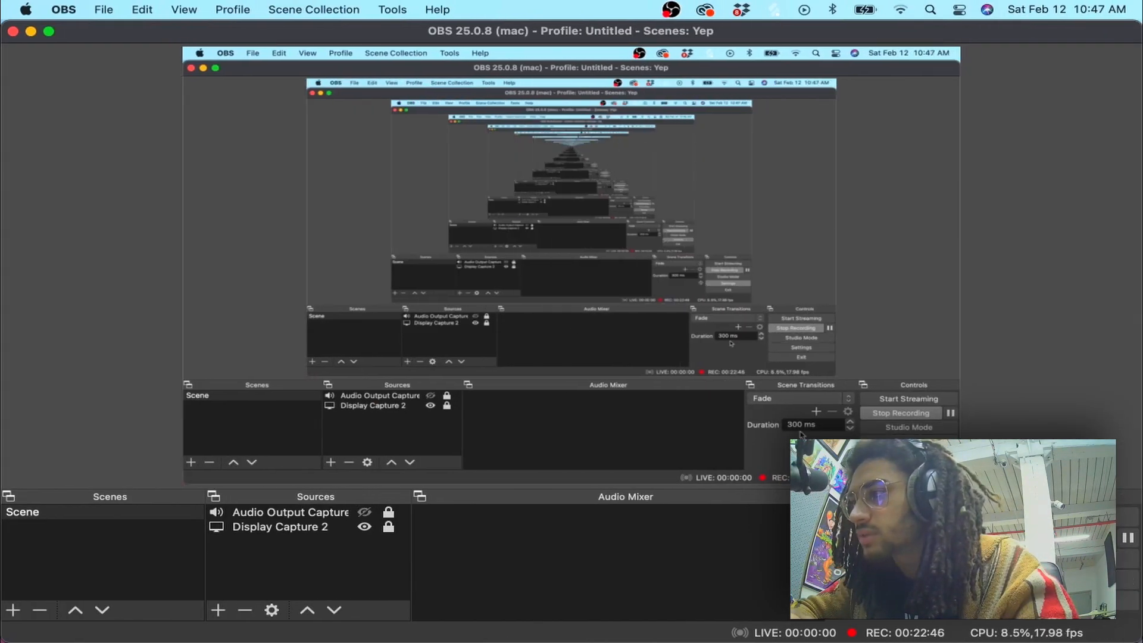
key(ctrl+Left)
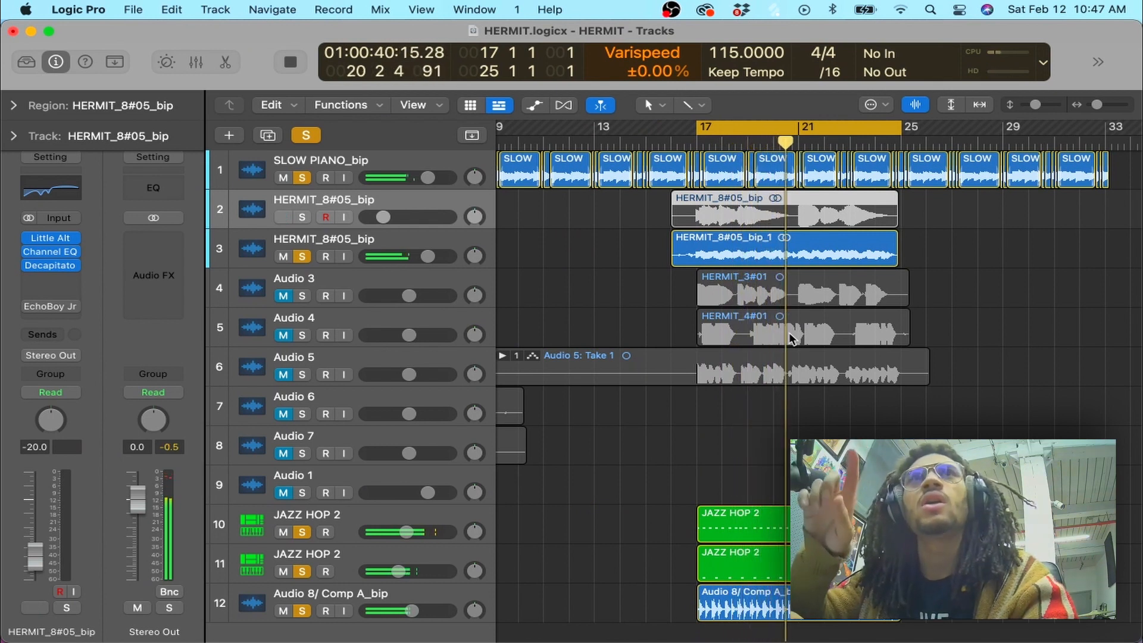
key(space)
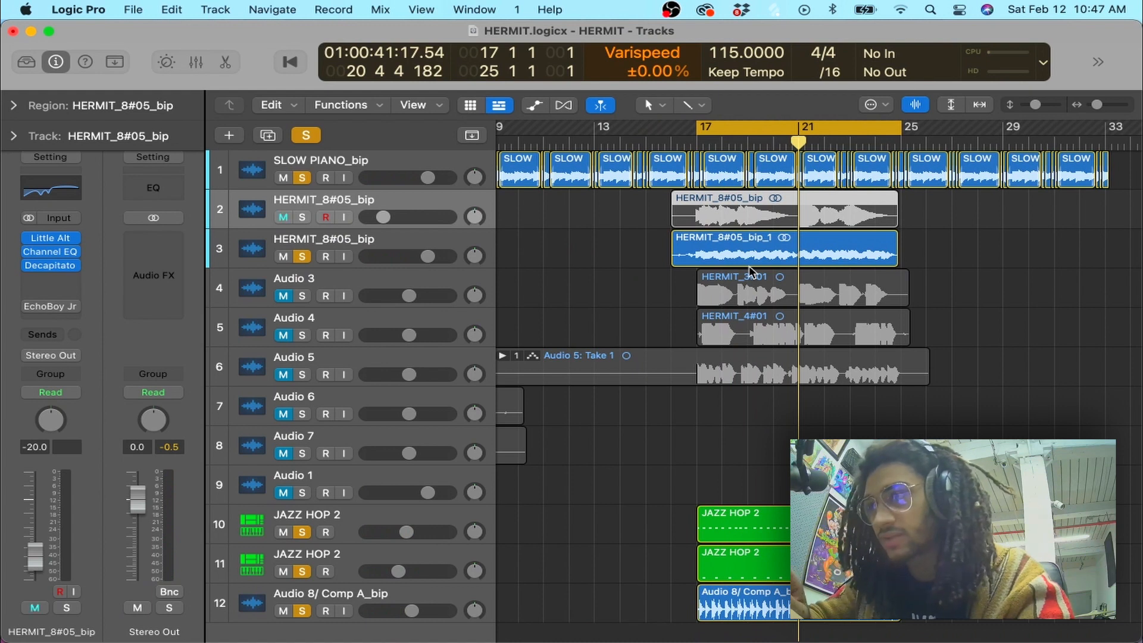
key(space)
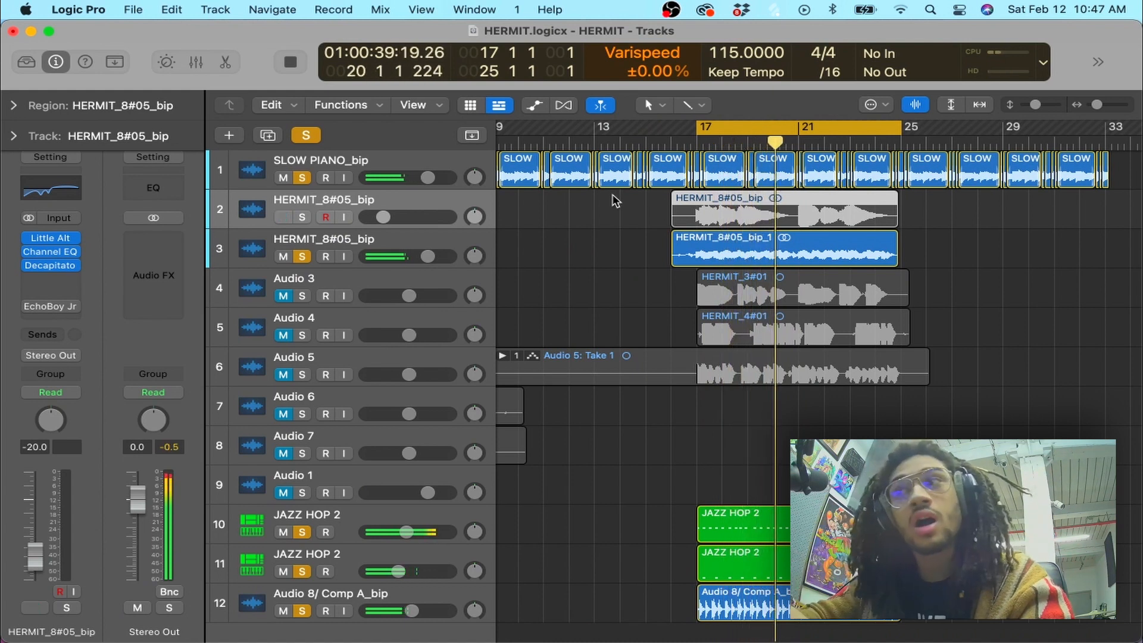
key(space)
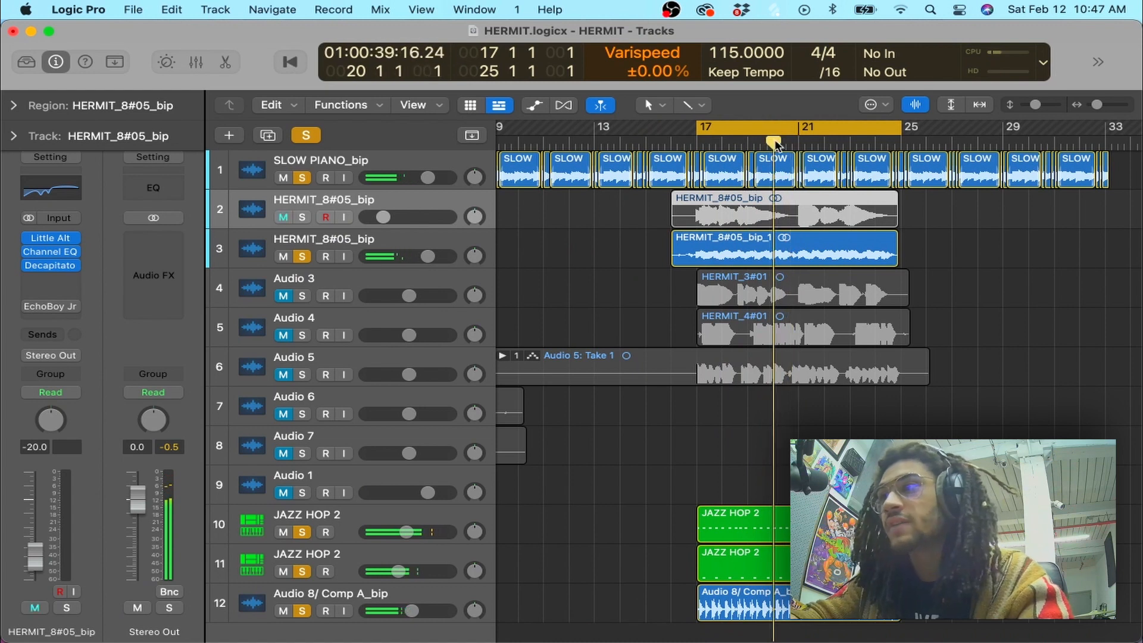
Split the HERMIT_8#05_bip_1 region at bar 20 and delete the part before the split
click(763, 245)
key(super+t)
click(715, 256)
key(Delete)
Play the arrangement from bar 17 and turn off the cycle range
key(space)
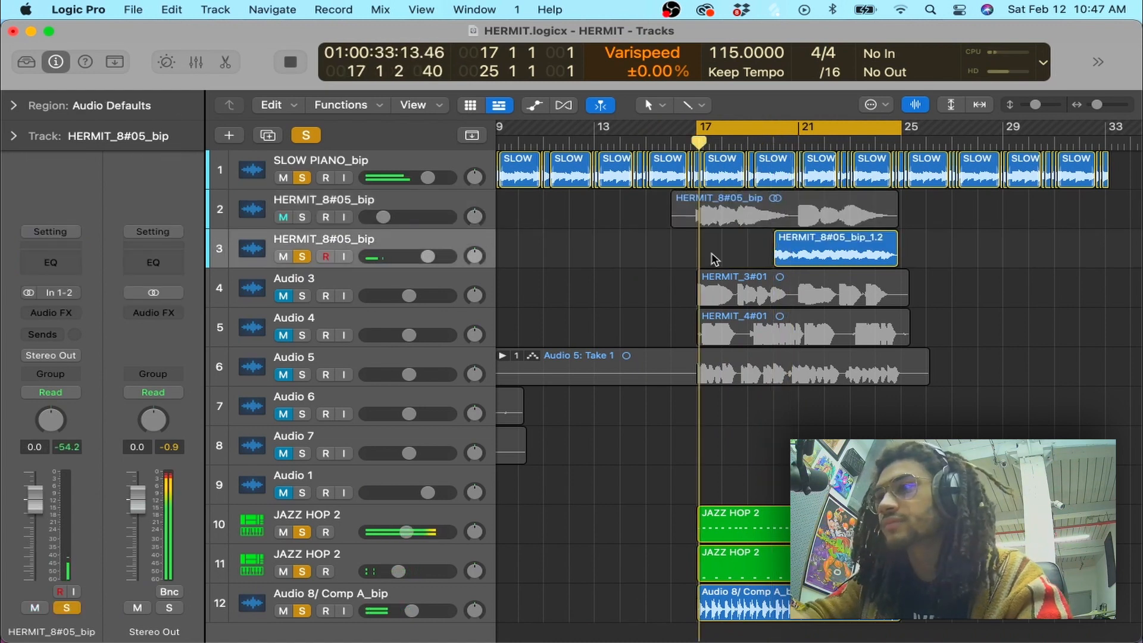
click(800, 132)
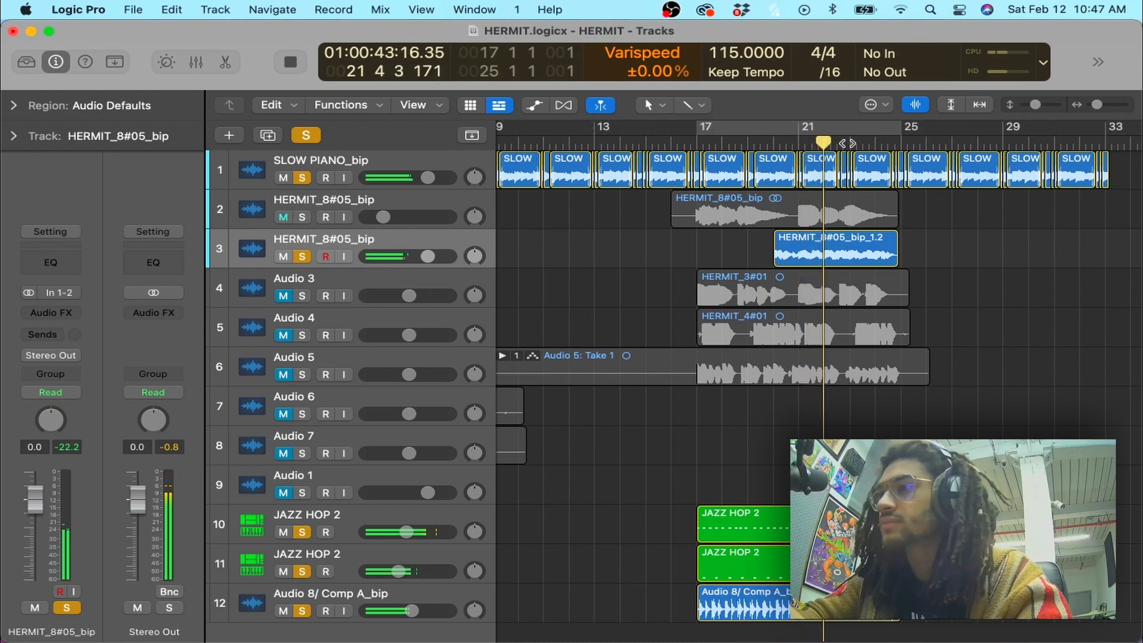
Split the HERMIT_8#05_bip_1.2 region at bar 23 beat 4
click(853, 149)
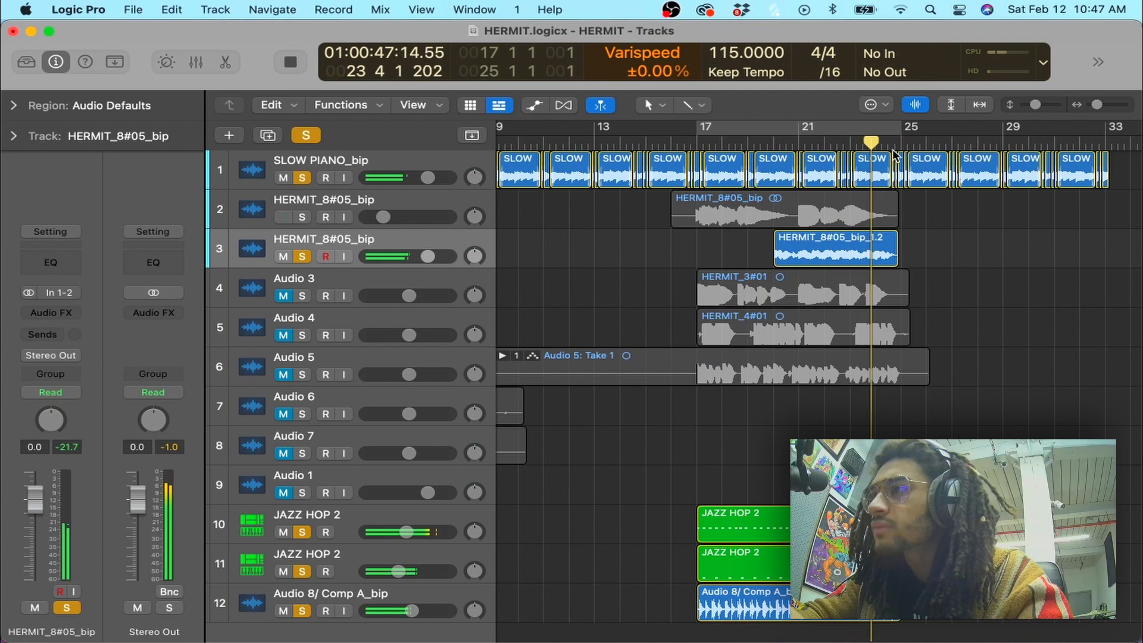
click(868, 143)
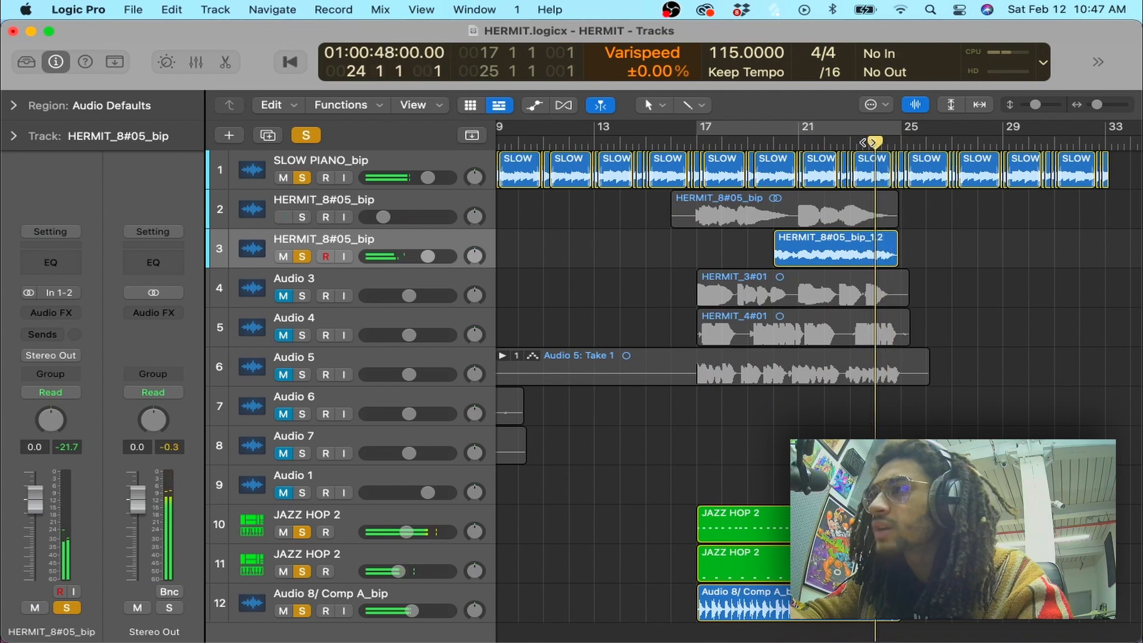
click(870, 143)
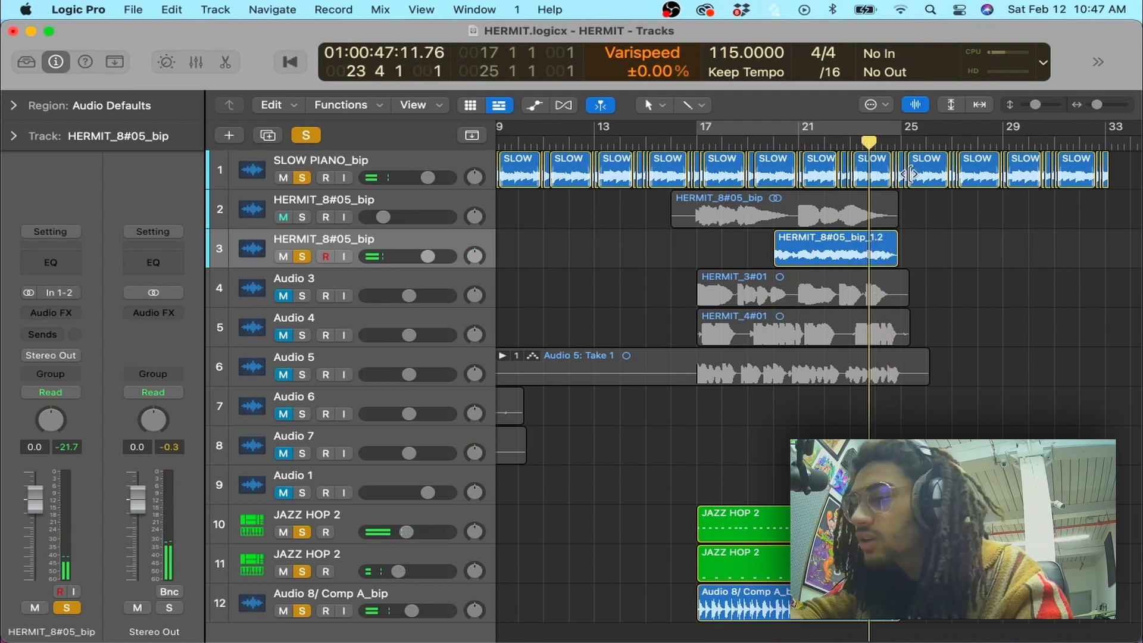
click(878, 259)
key(super+t)
click(836, 248)
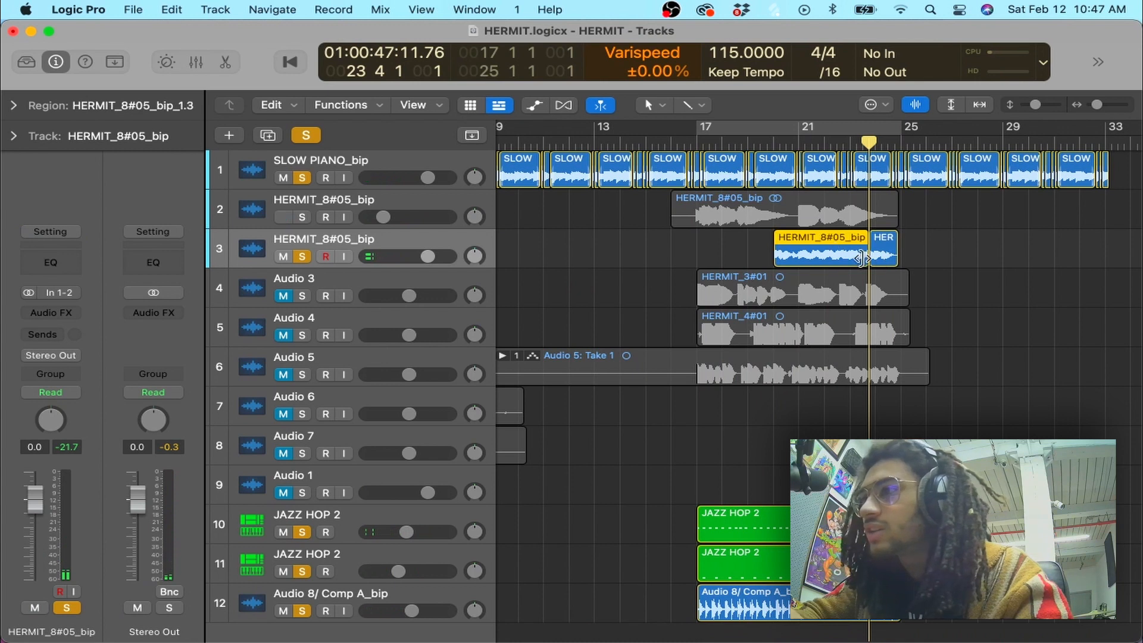
Shorten the first part of the split region to one bar, ending at bar 21, and play the beat from there
drag(836, 262, 799, 266)
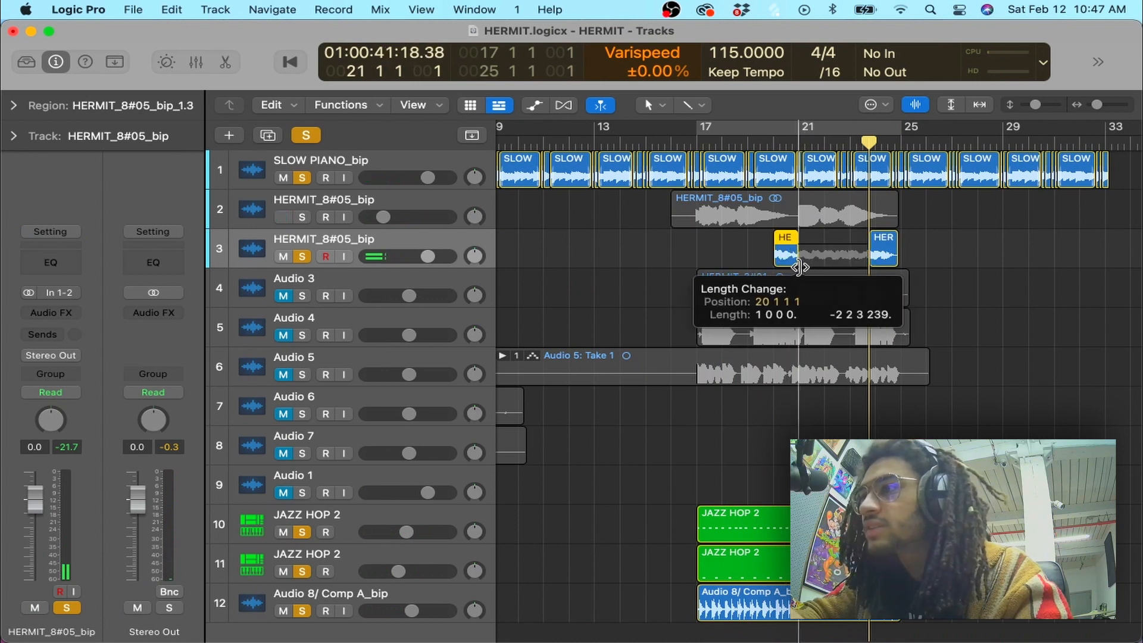
click(783, 143)
key(space)
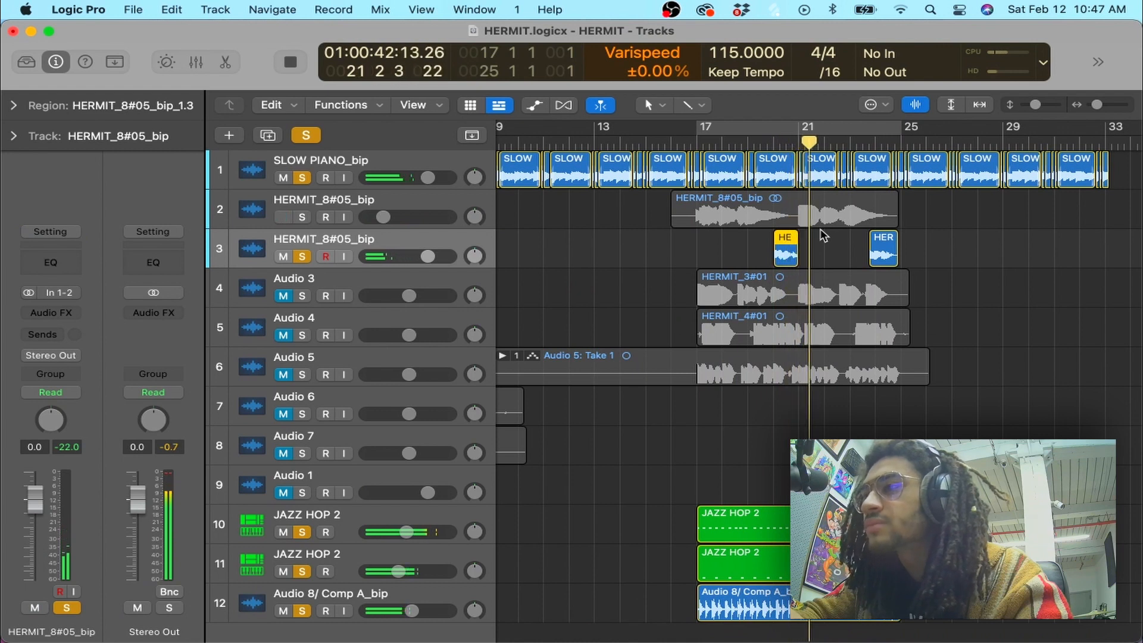
key(space)
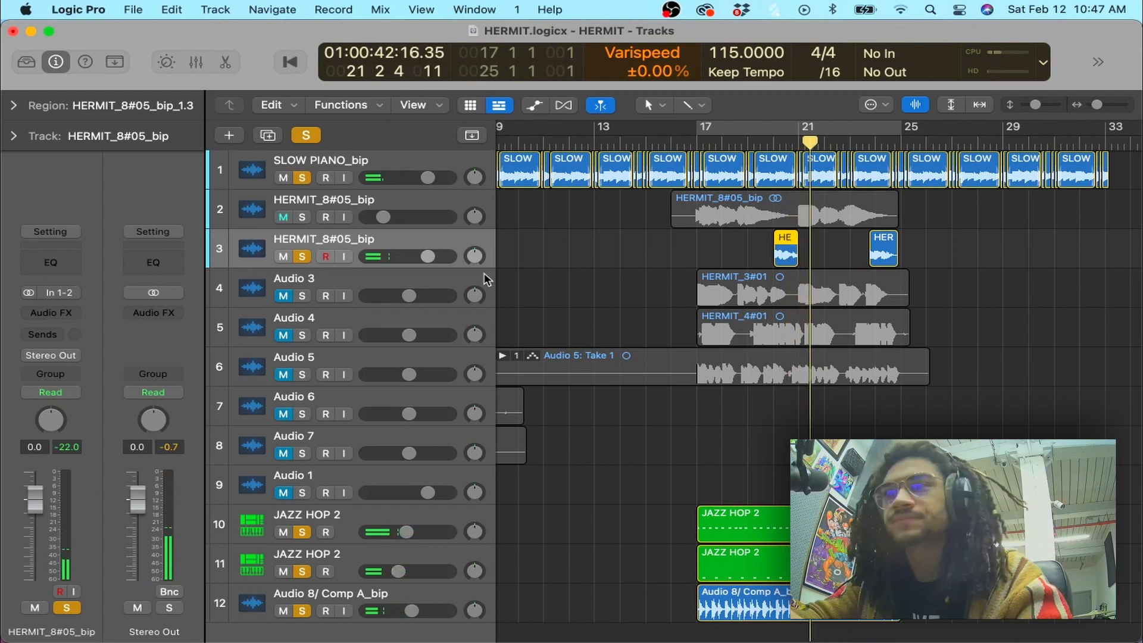
Solo the original HERMIT_8#05_bip track, split its region at bar 21, and trim the first part to end at bar 20
click(307, 216)
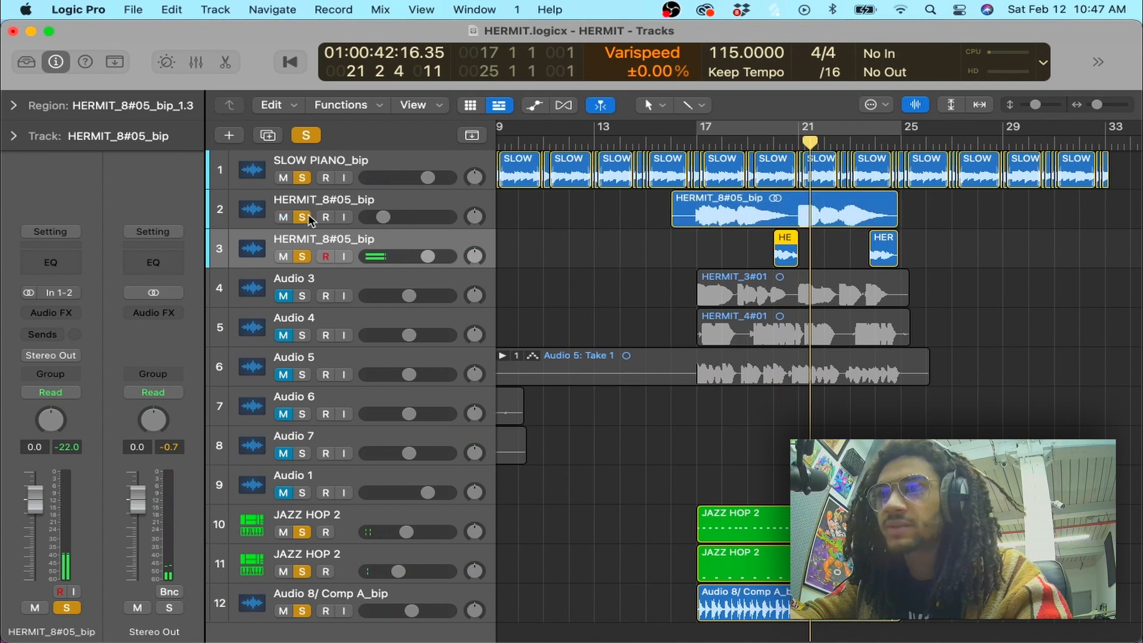
scroll(859, 225, up, 8)
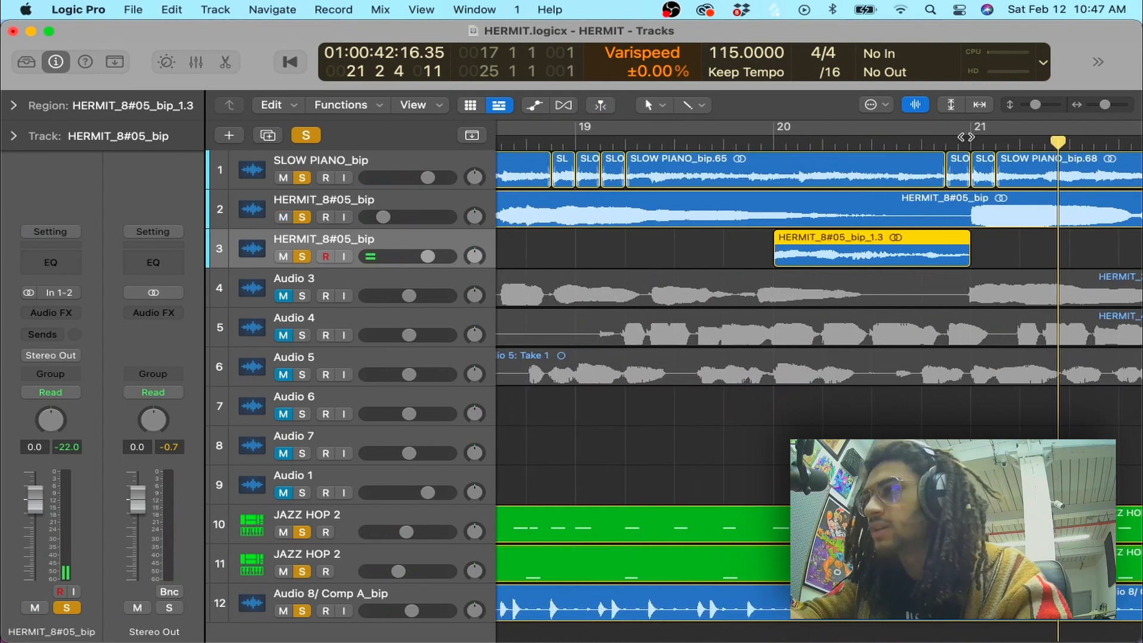
click(969, 141)
click(964, 213)
key(super+t)
click(964, 220)
drag(964, 220, 774, 220)
scroll(885, 244, right, 2)
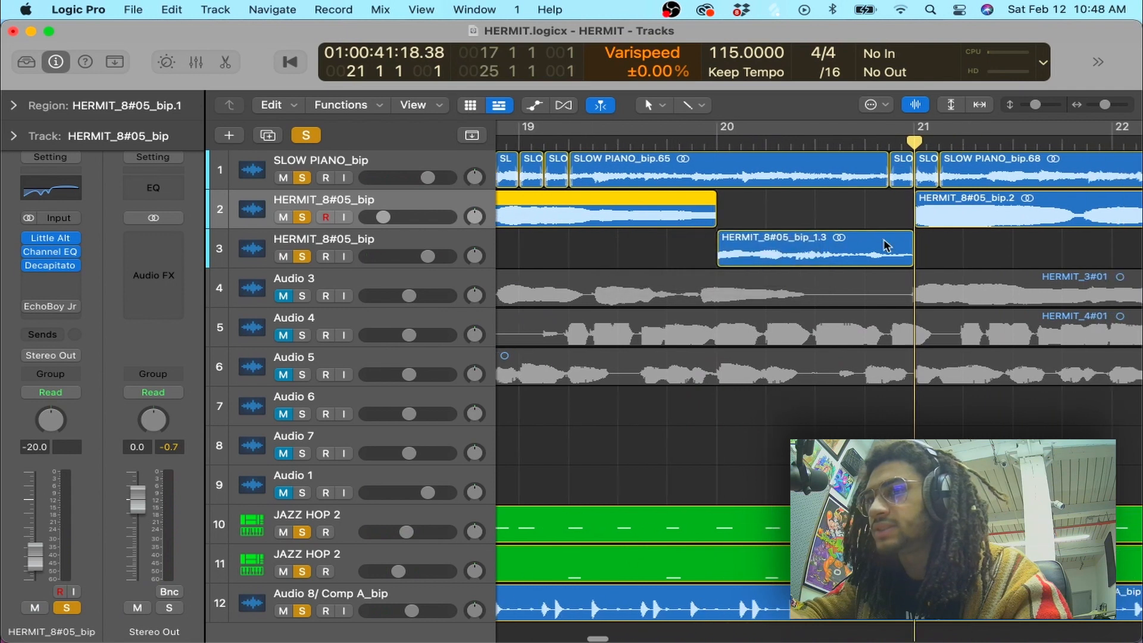
Trim the second part on track 2 to end where the last region on track 3 begins, near bar 23 beat 4
scroll(885, 244, right, 10)
drag(817, 222, 582, 258)
scroll(582, 258, left, 4)
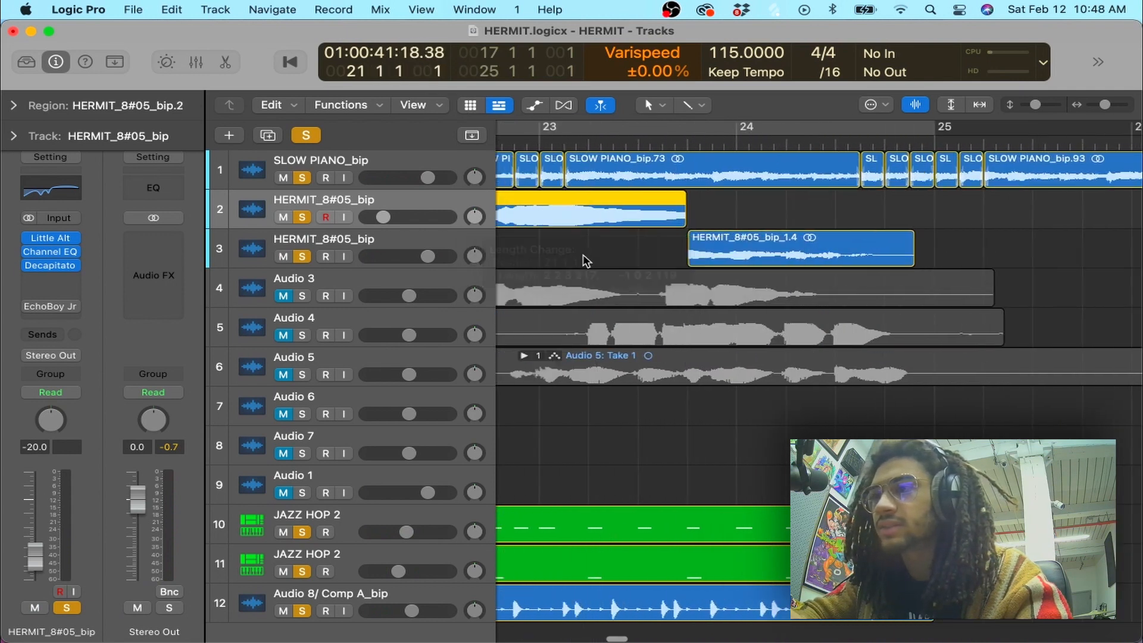
key(super+Right)
key(super+Right)
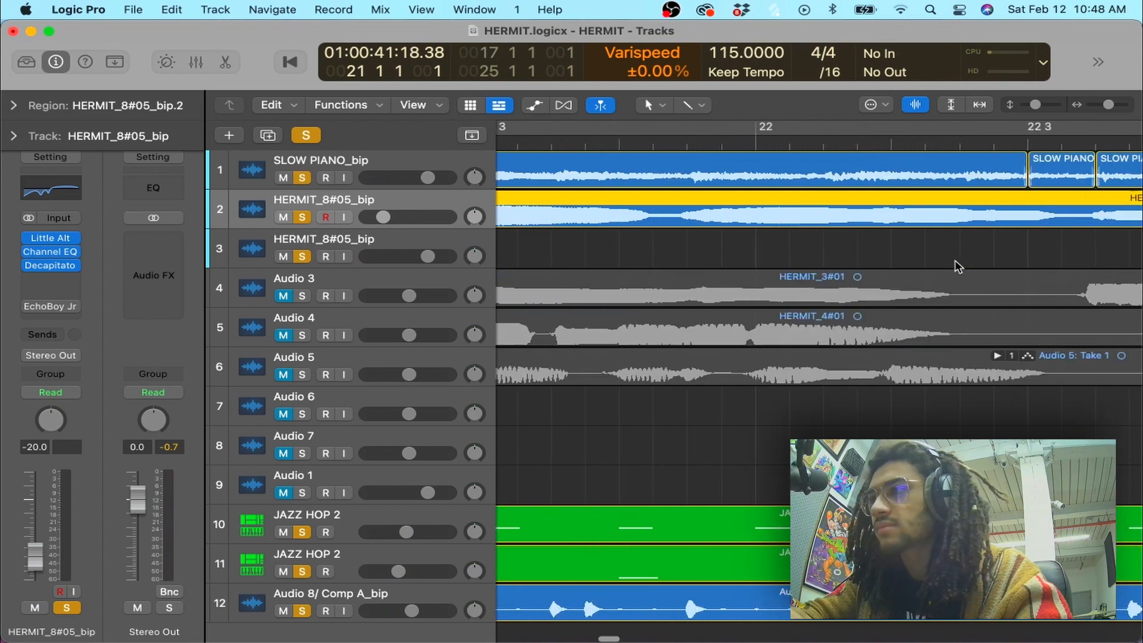
Assign the Fade Tool as the secondary pointer tool
scroll(956, 266, right, 10)
click(687, 104)
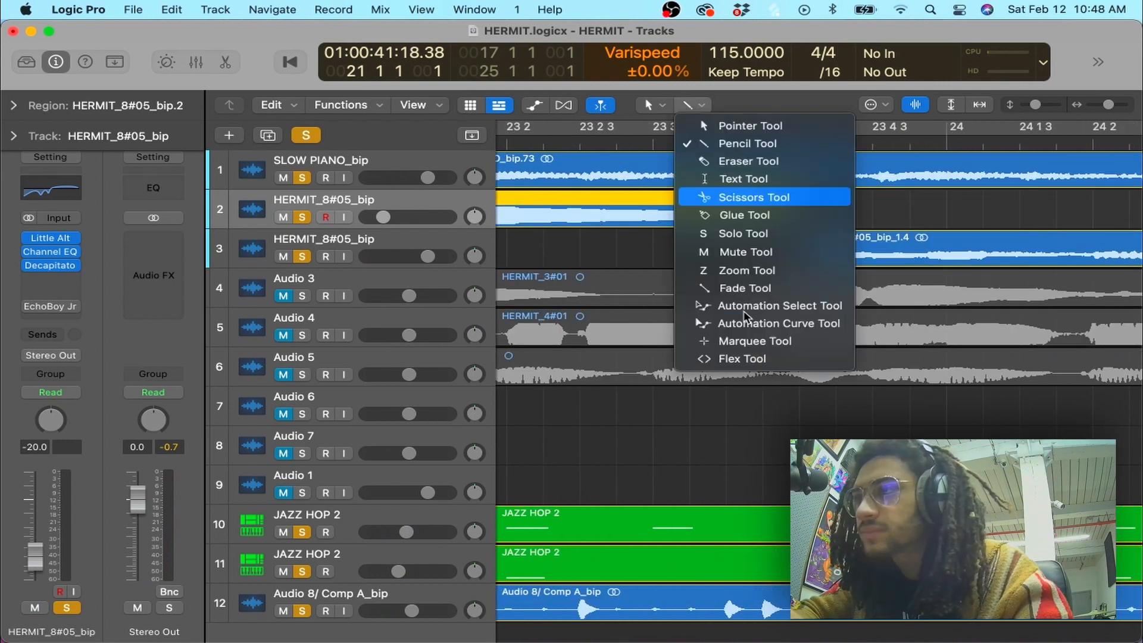
click(770, 187)
key(super+Right)
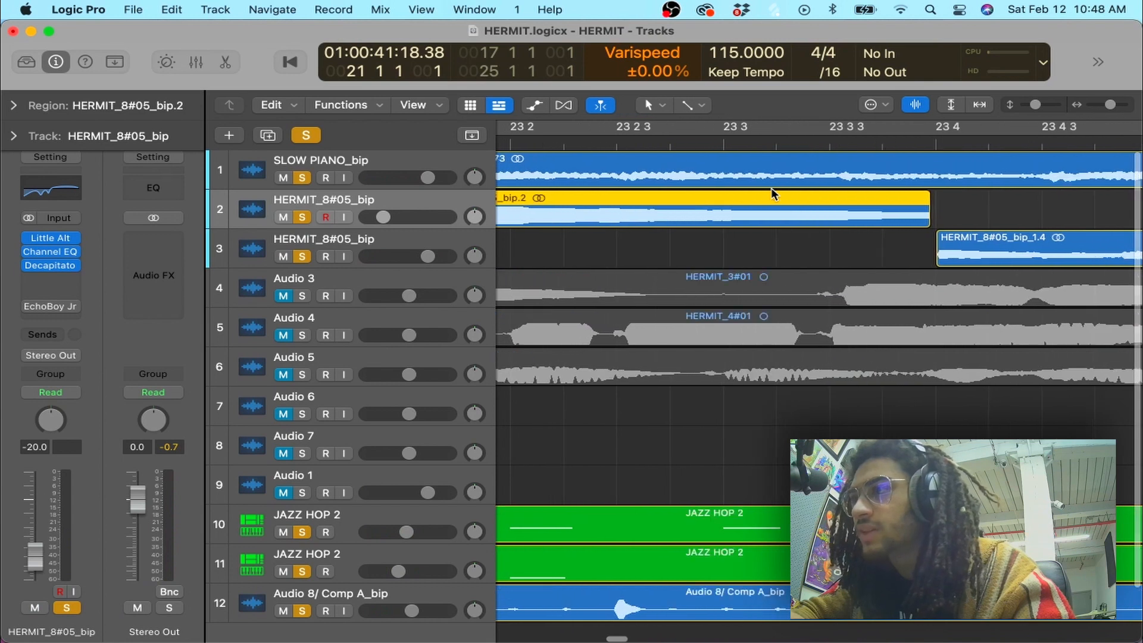
Overlap the track 2 and track 3 regions around bar 23 beat 4 and fade one out while the other fades in
scroll(772, 189, right, 2)
drag(834, 222, 807, 256)
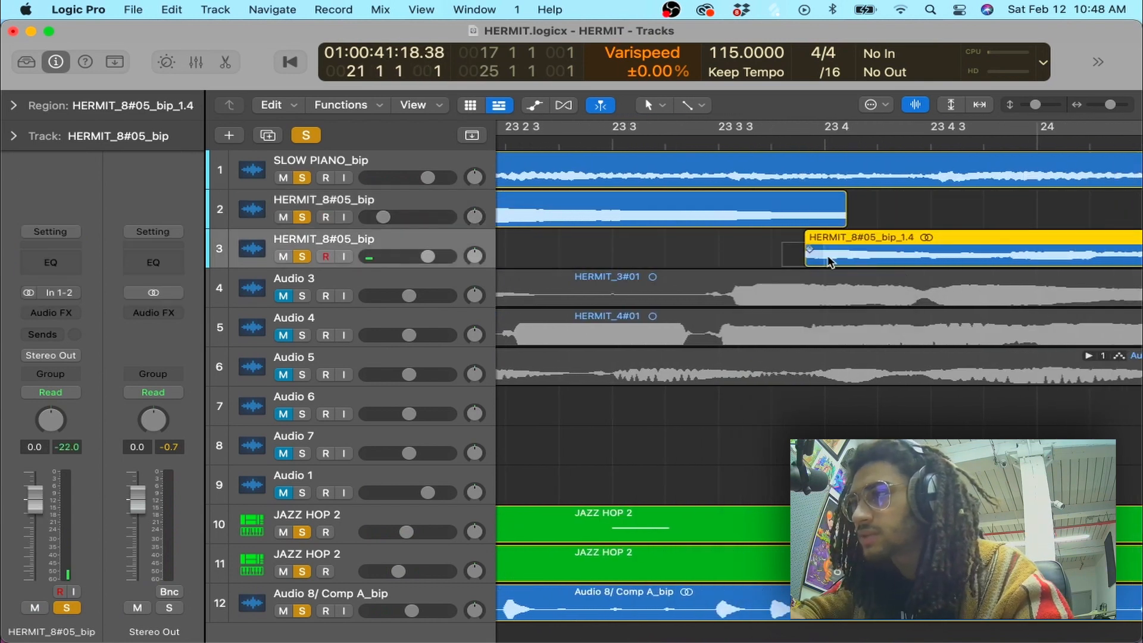
click(826, 224)
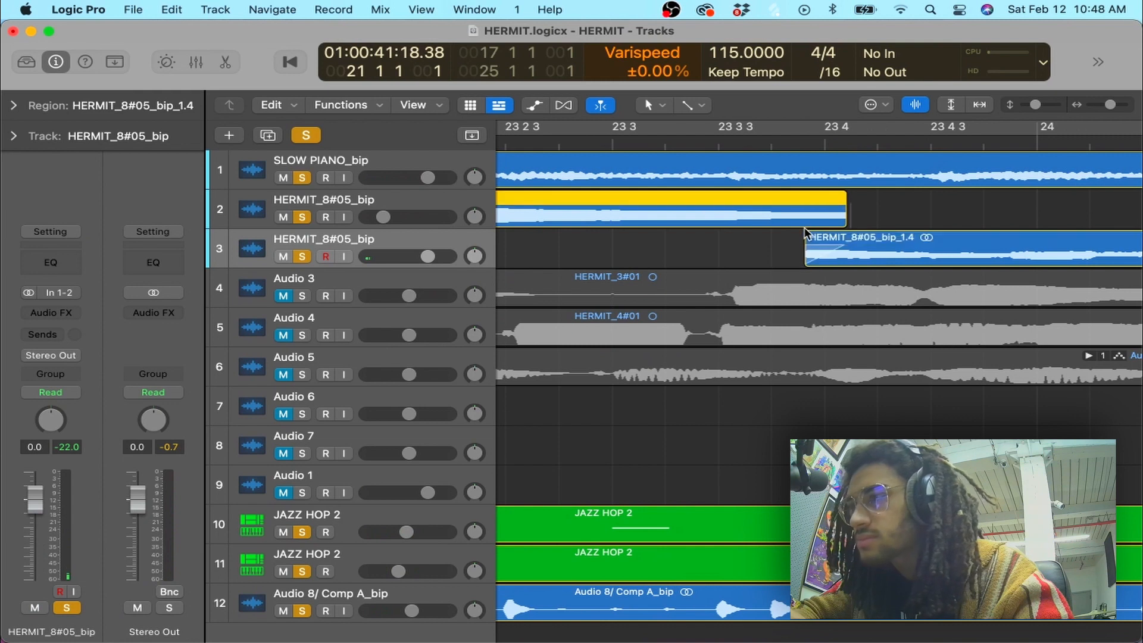
scroll(801, 268, left, 15)
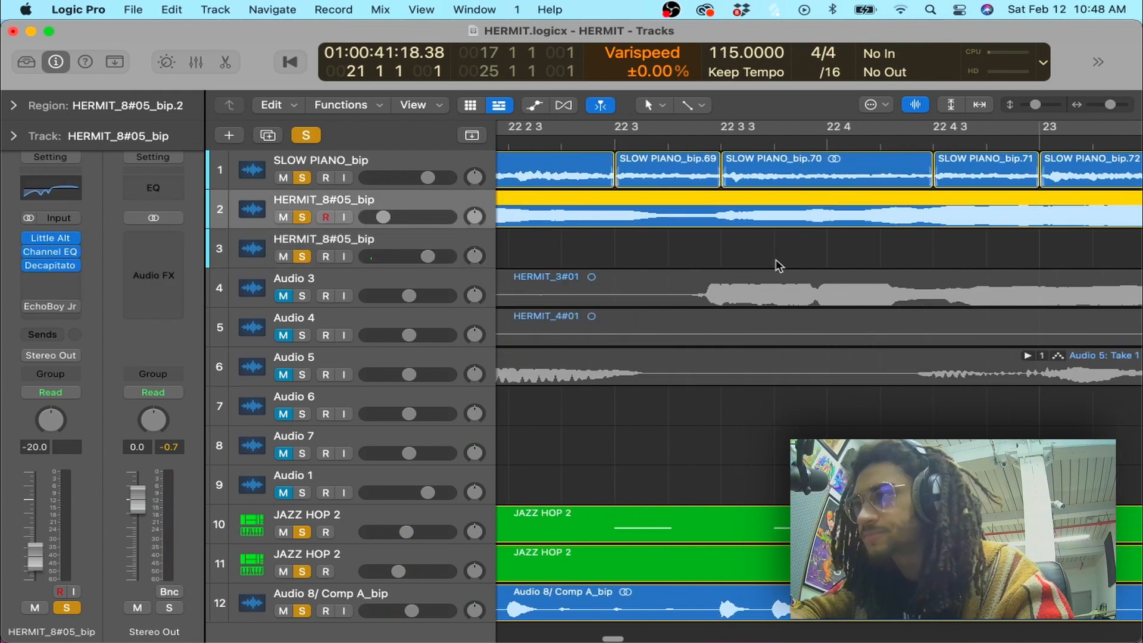
Overlap the track 2 and track 3 regions around bar 20 by extending both edges, and add fades across the overlap
scroll(778, 262, left, 3)
mouse_move(857, 257)
mouse_down()
mouse_move(878, 260)
mouse_move(843, 227)
mouse_move(848, 260)
mouse_up()
scroll(840, 260, left, 14)
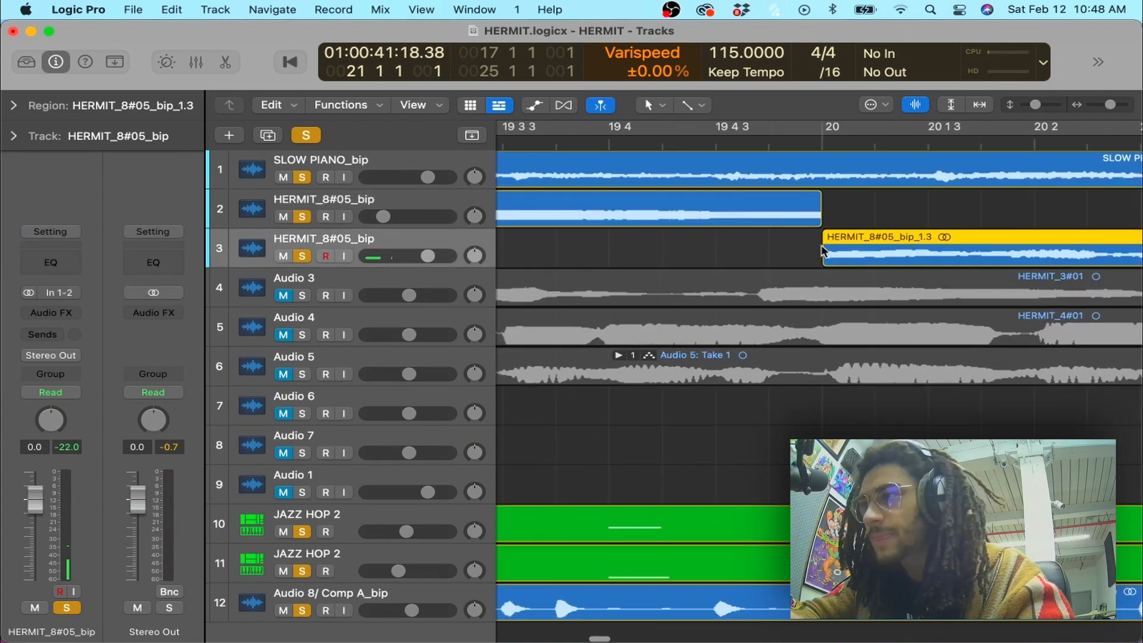
drag(811, 256, 790, 256)
drag(821, 222, 848, 221)
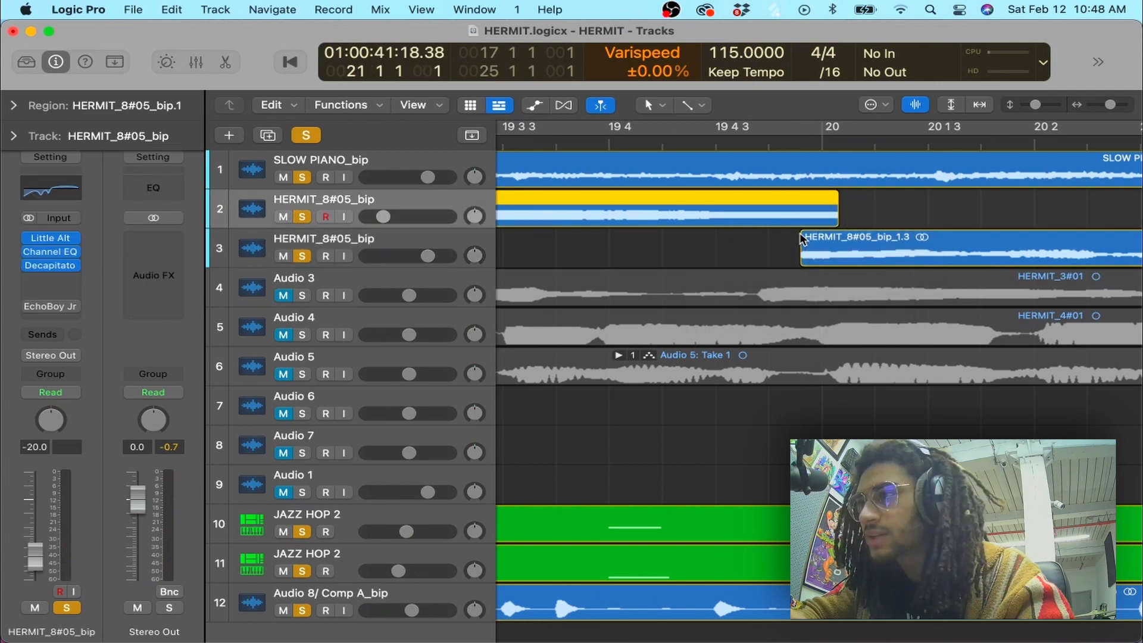
click(817, 262)
drag(834, 263, 834, 263)
Bounce the four HERMIT regions on tracks 2 and 3 in place to a new track, leaving the sources and normalization off
key(super+Left)
key(super+Left)
key(super+Left)
key(super+Left)
key(super+Left)
key(super+Left)
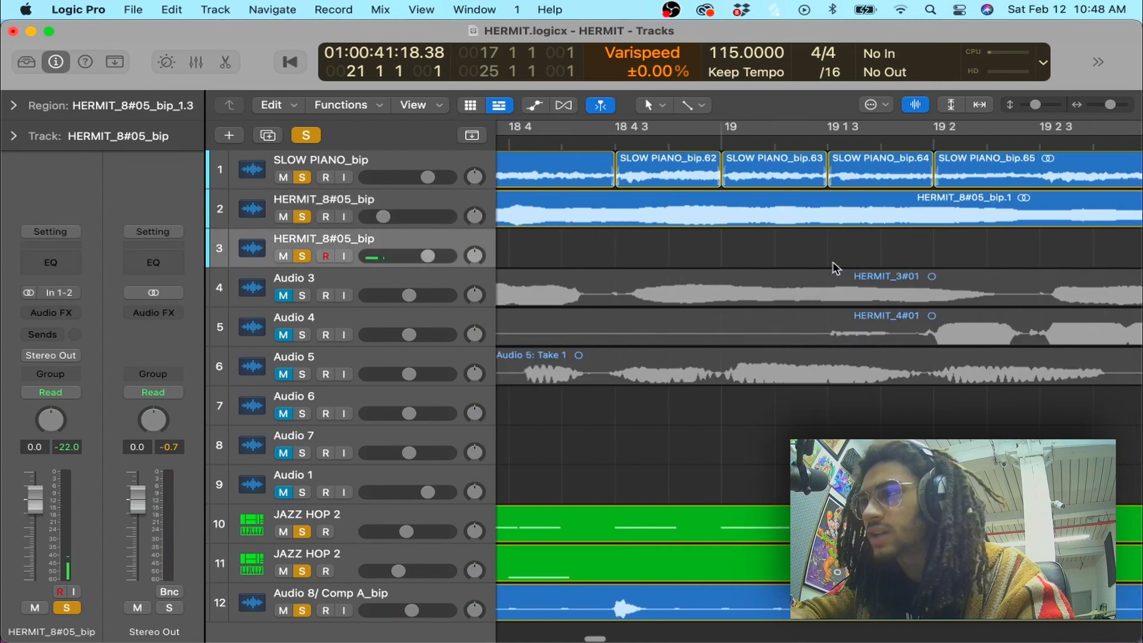
key(super+Right)
scroll(833, 266, left, 6)
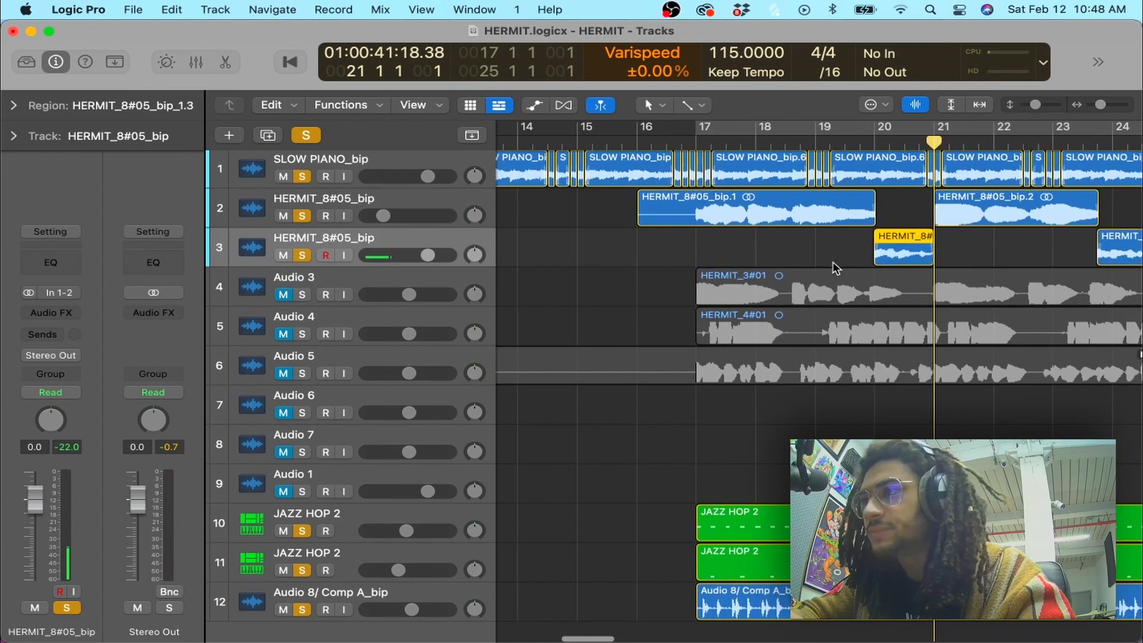
scroll(834, 266, right, 2)
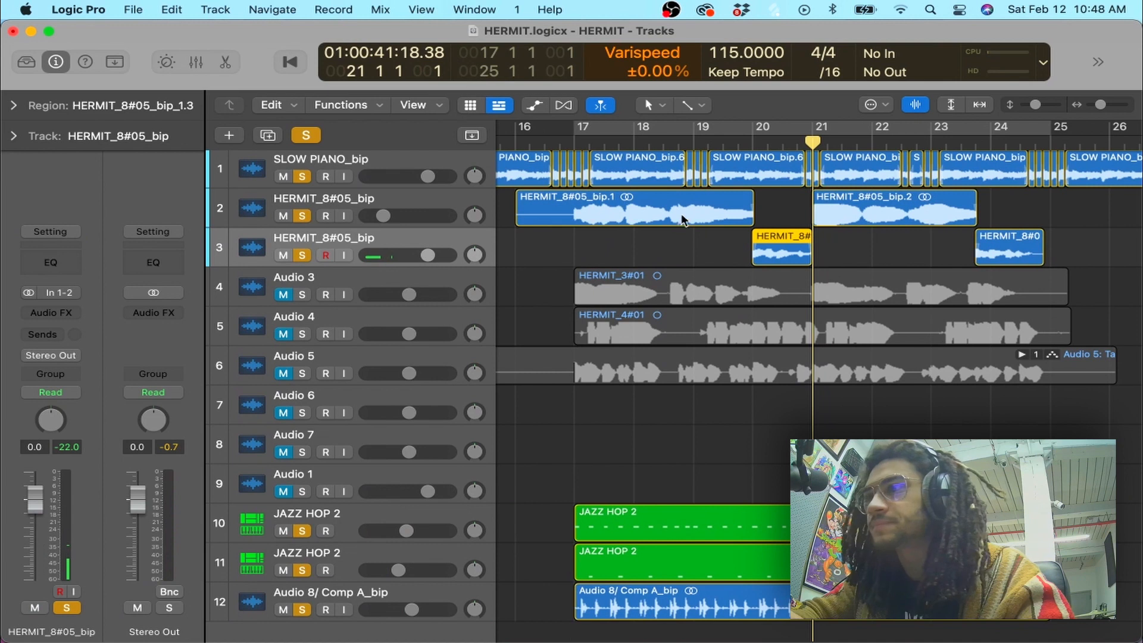
drag(1076, 246, 639, 211)
right_click(638, 211)
click(712, 219)
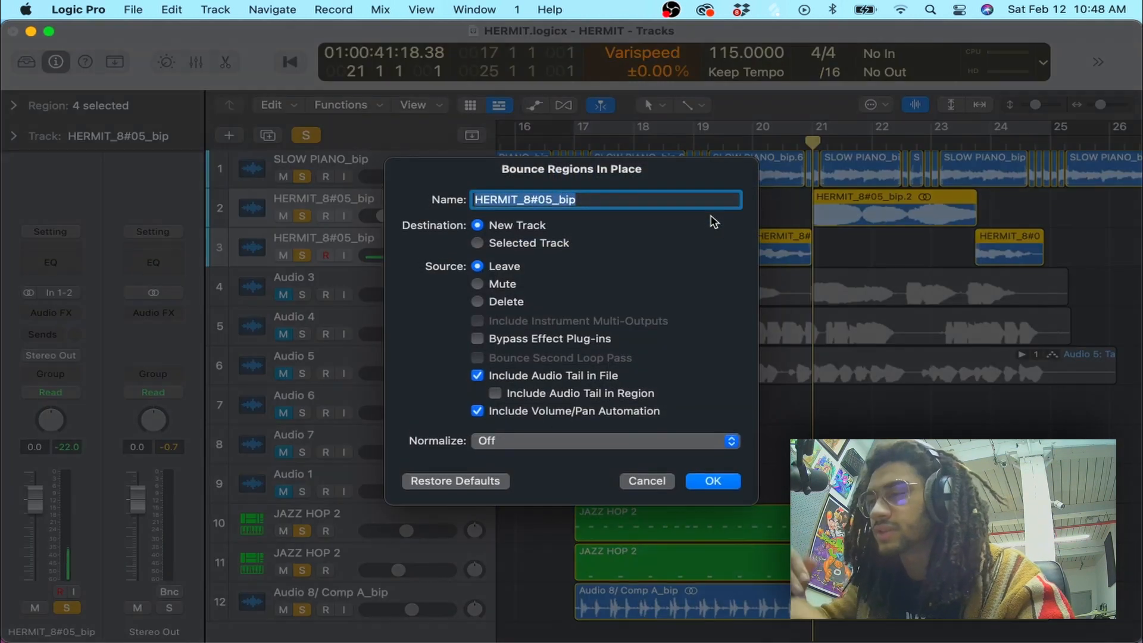
key(Return)
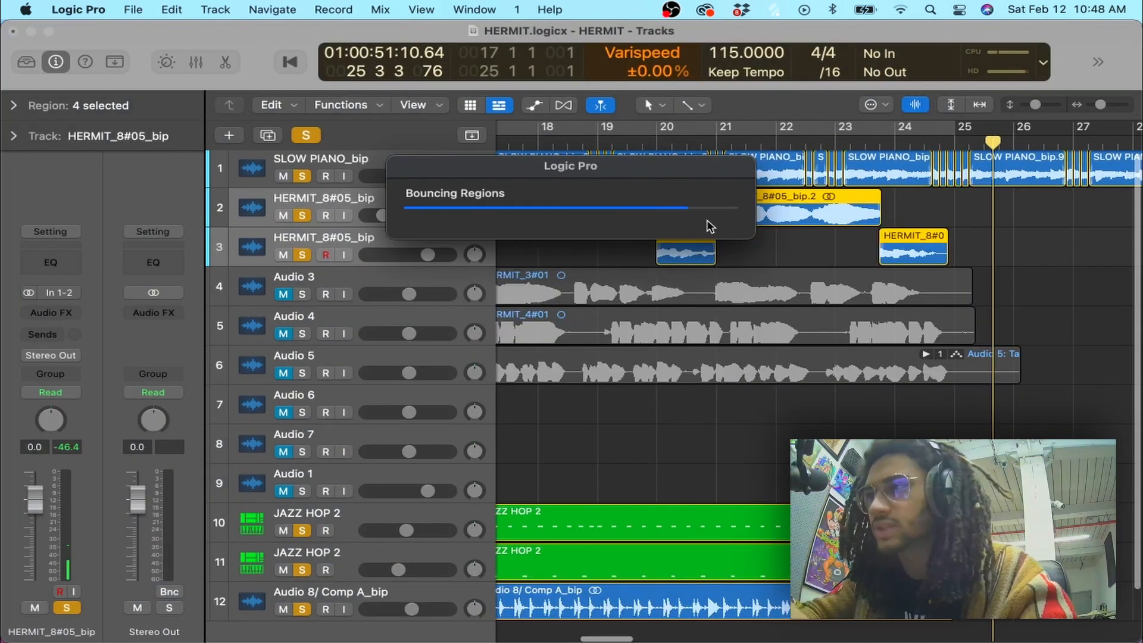
scroll(560, 234, left, 3)
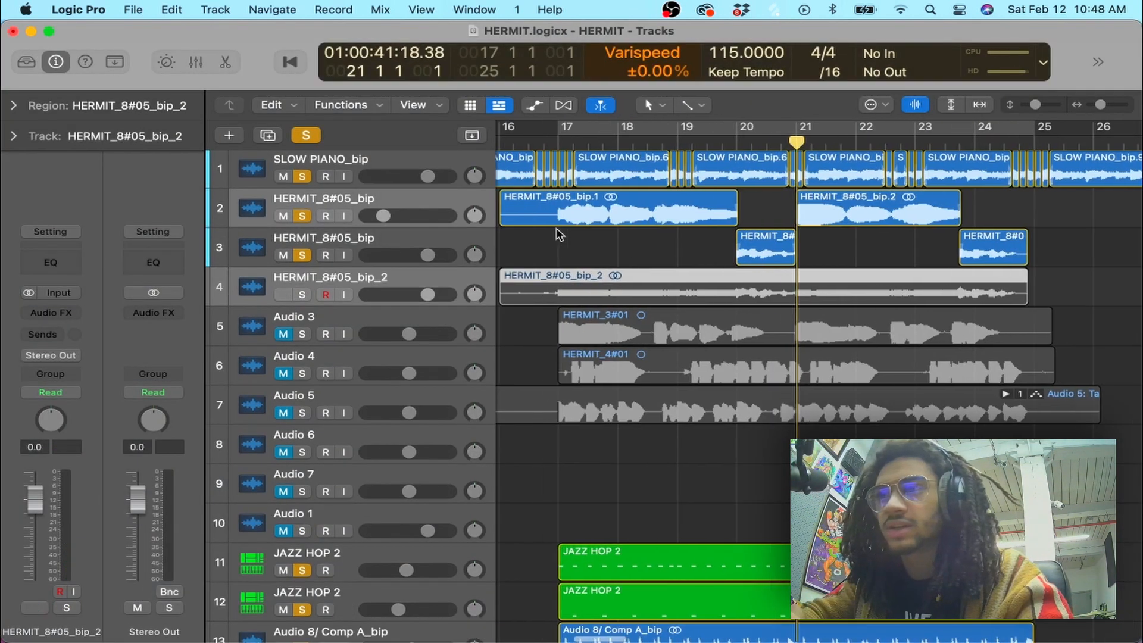
Delete the two source HERMIT tracks with their regions, solo the bounced HERMIT_8#05_bip_2 track, and play it within the beat
click(420, 194)
key(Delete)
key(Delete)
key(Delete)
key(Delete)
click(302, 216)
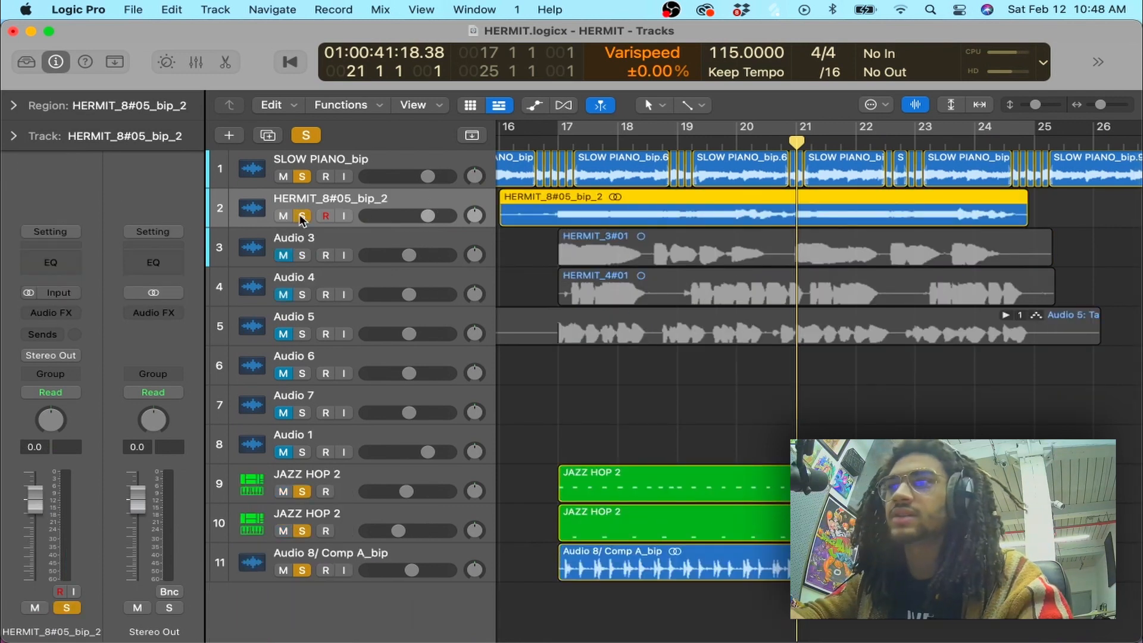
key(space)
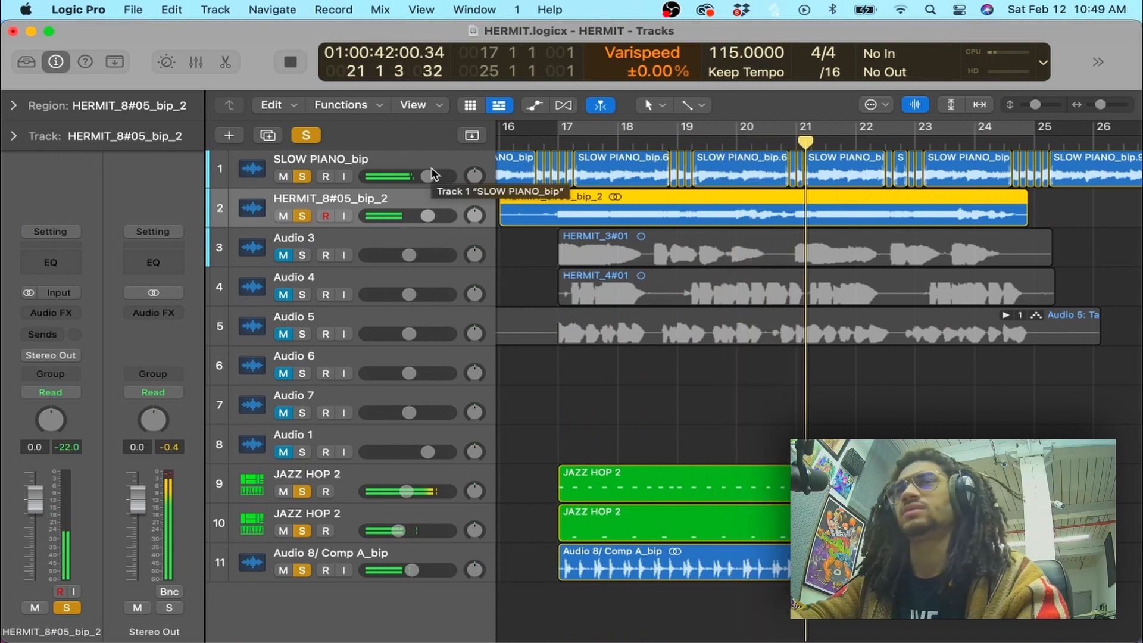
key(space)
Undo the deletion of the two source HERMIT tracks and delete the bounced HERMIT_8#05_bip_2 region
key(super+z)
key(super+z)
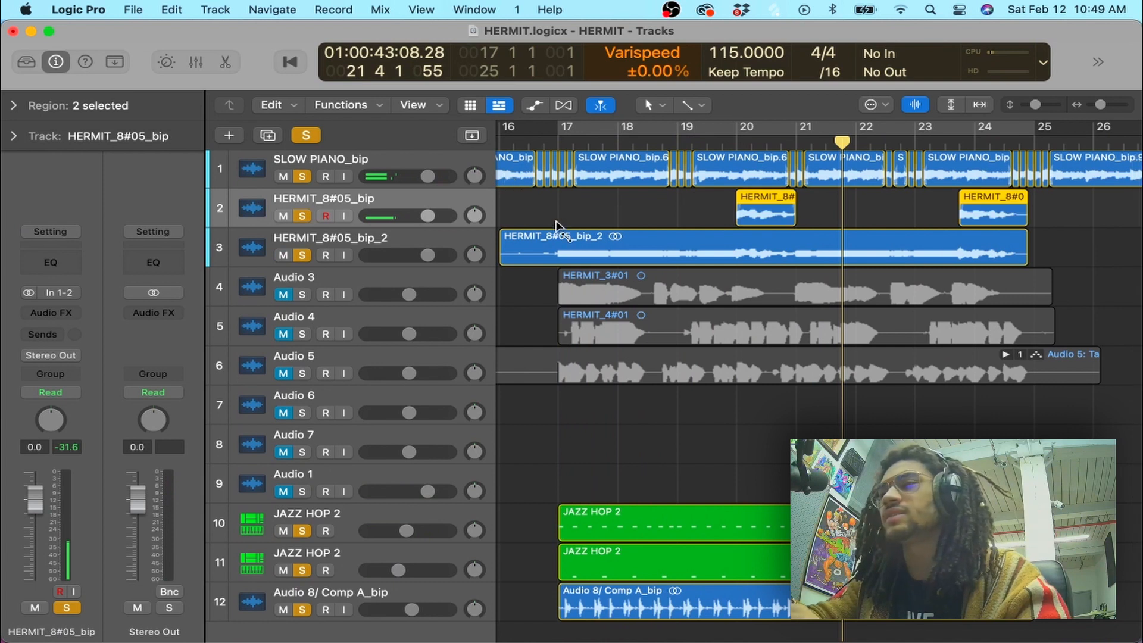
key(super+z)
click(677, 283)
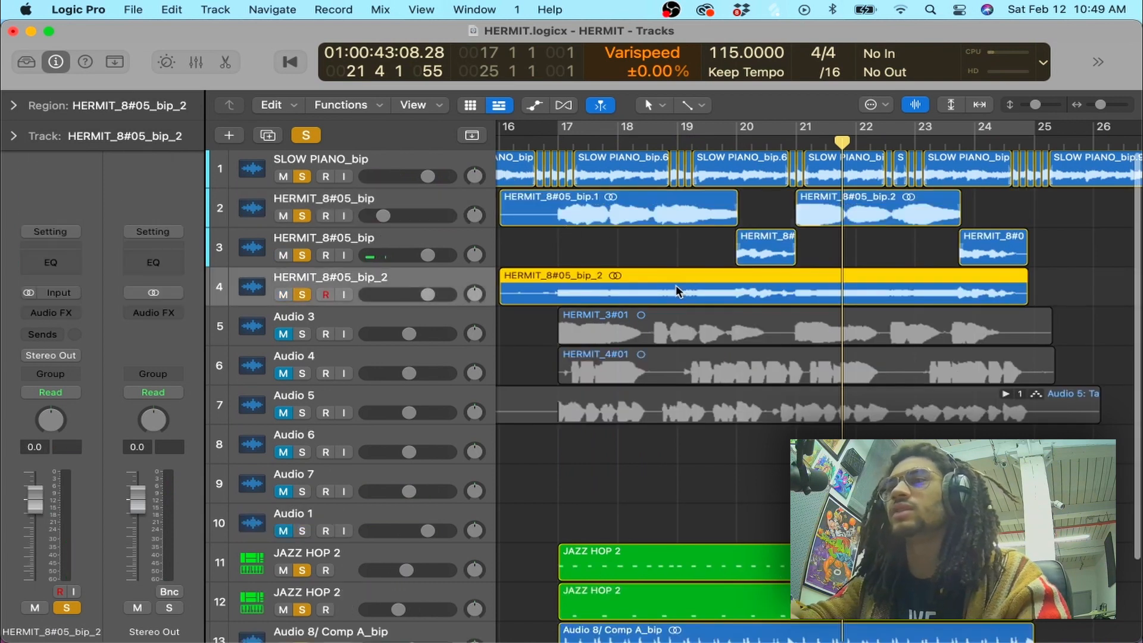
key(Delete)
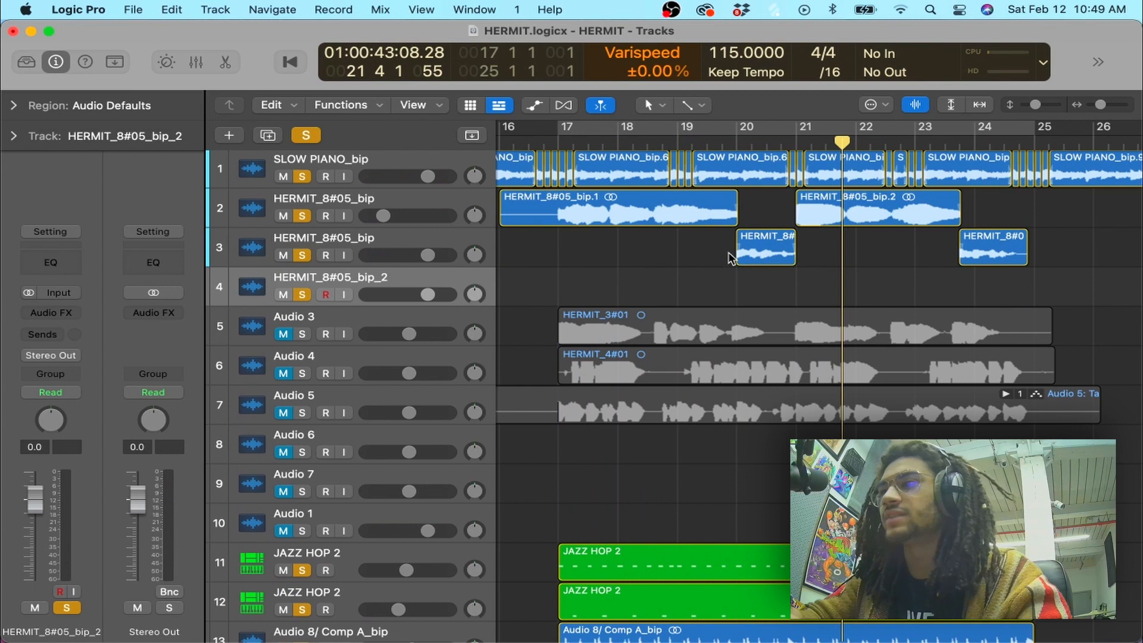
Turn on the cycle range, extend the first track 3 region back to about bar 19 beat 3, and split it at bar 20
click(736, 137)
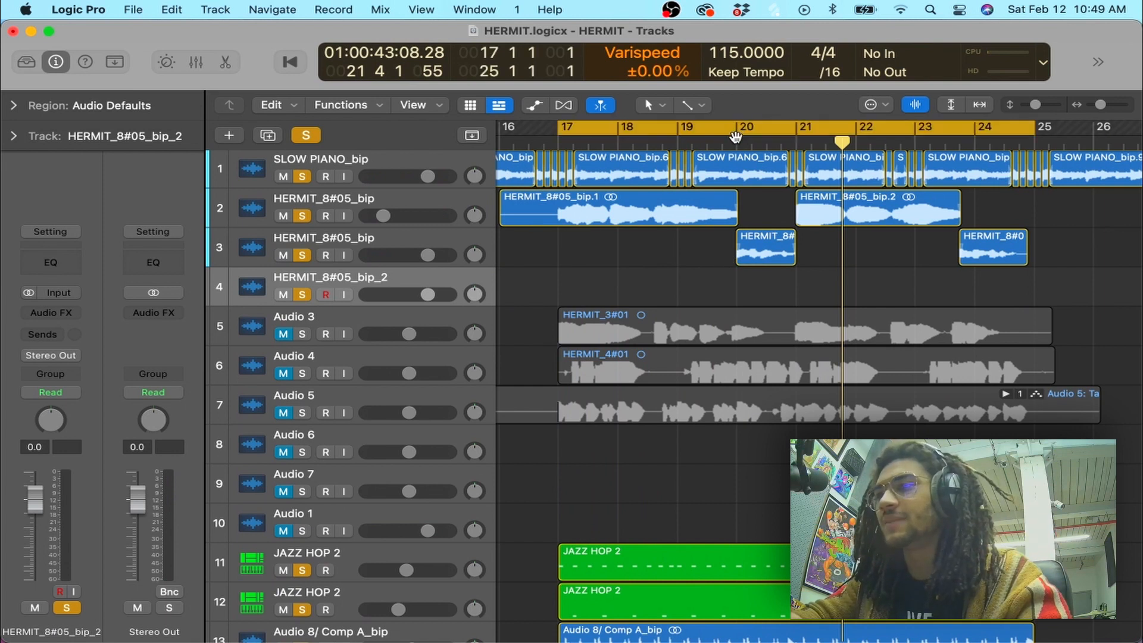
click(736, 142)
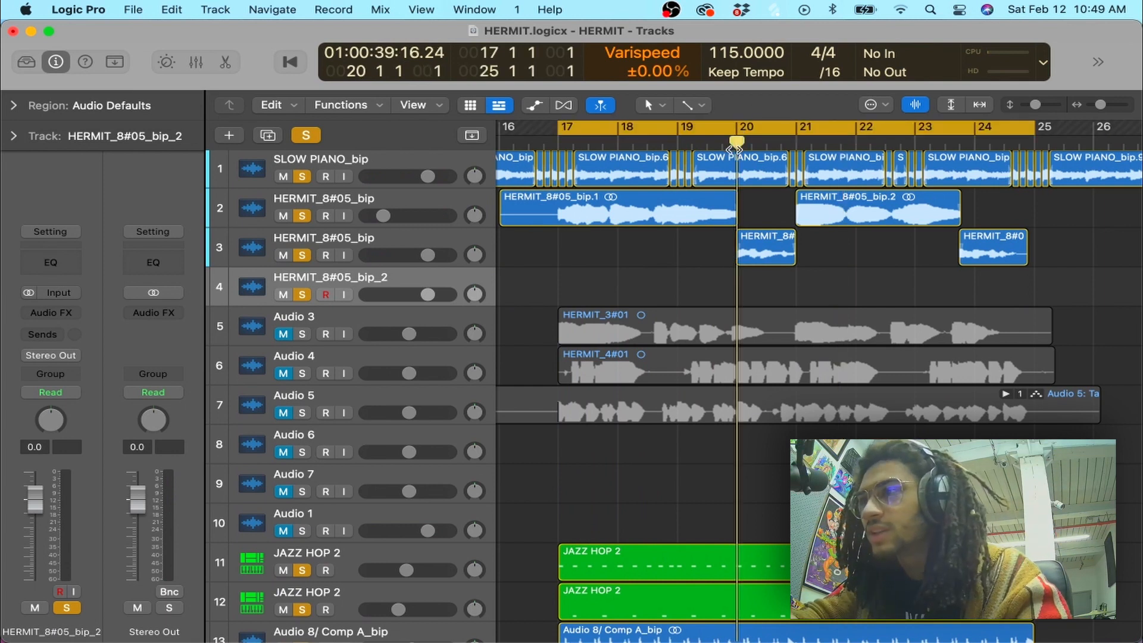
click(740, 257)
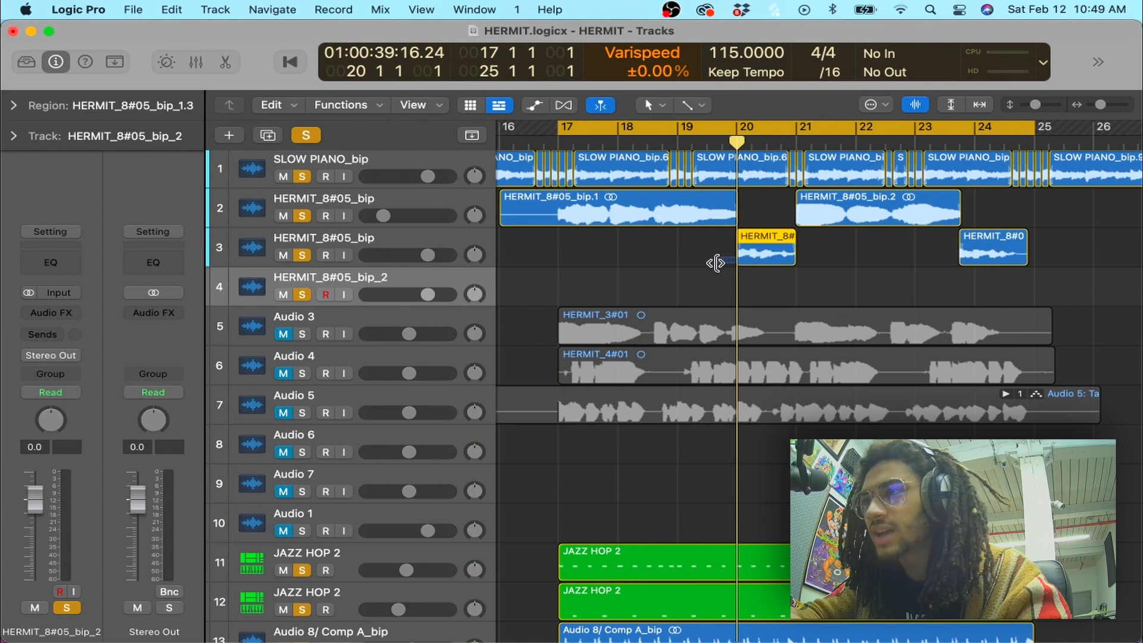
key(Up)
drag(740, 259, 706, 259)
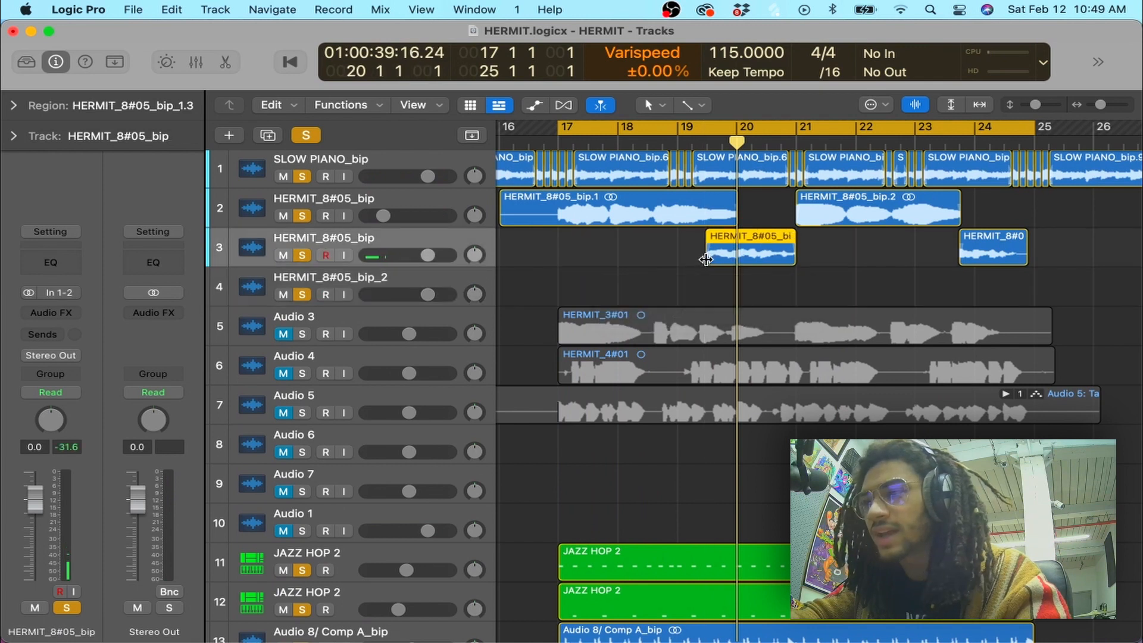
scroll(737, 251, up, 10)
scroll(737, 252, down, 3)
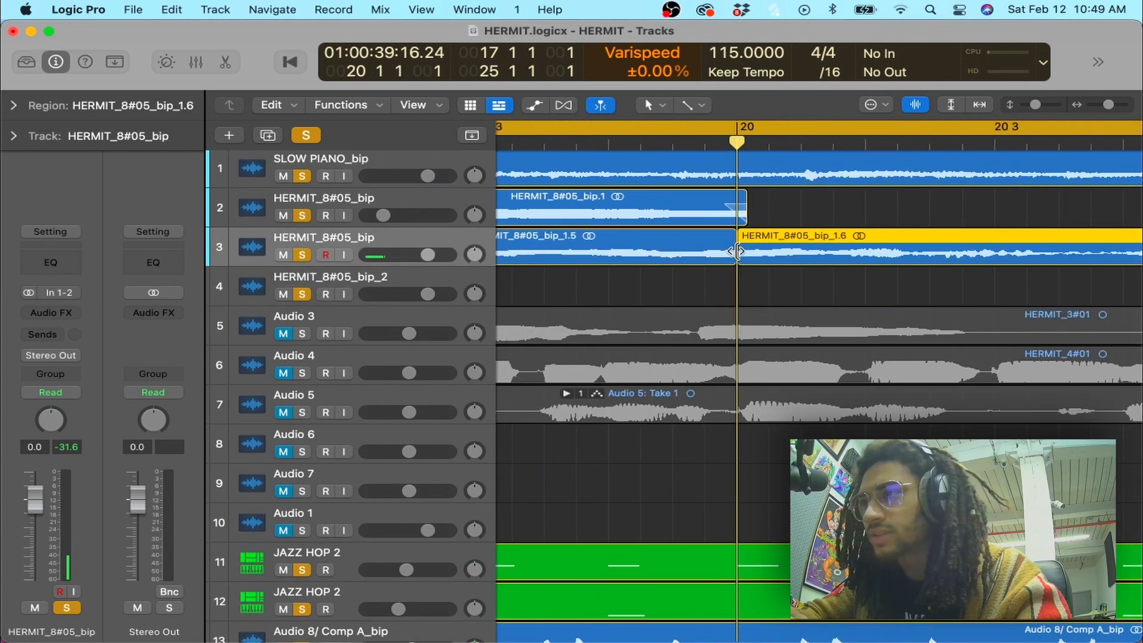
Undo the bar 20 split and the backward extension of the first track 3 region
scroll(729, 256, down, 10)
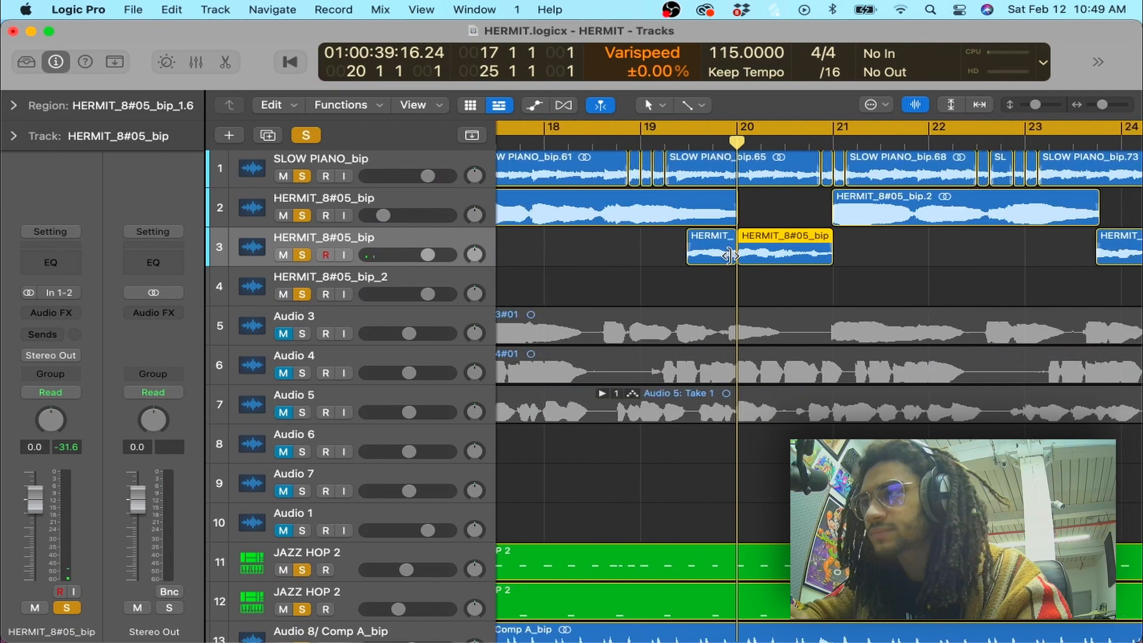
scroll(1107, 257, right, 3)
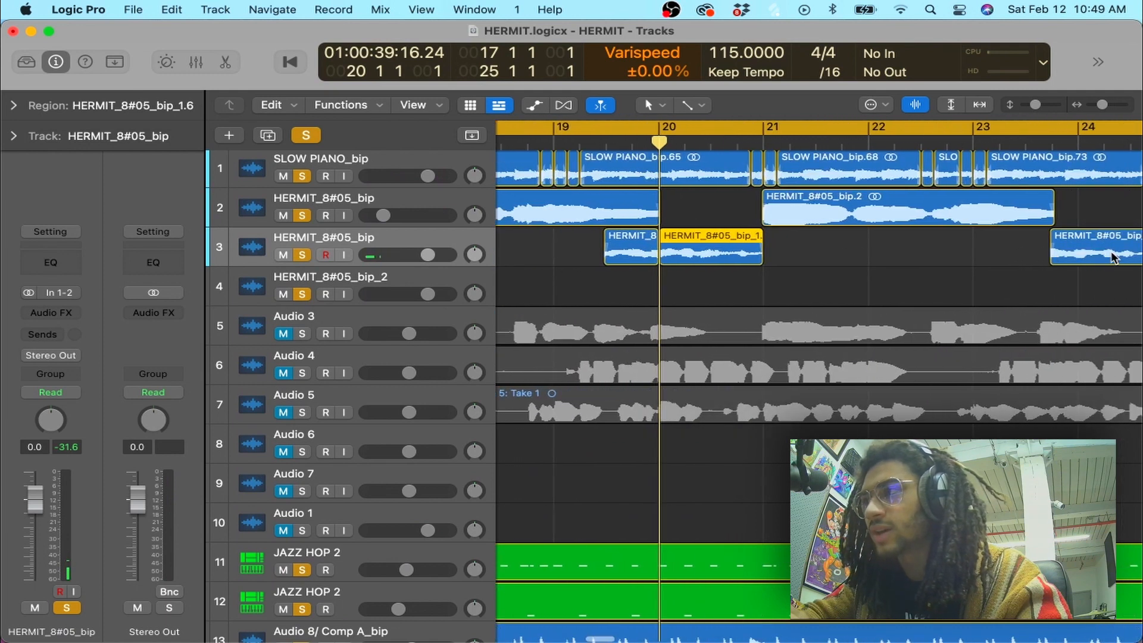
click(1053, 139)
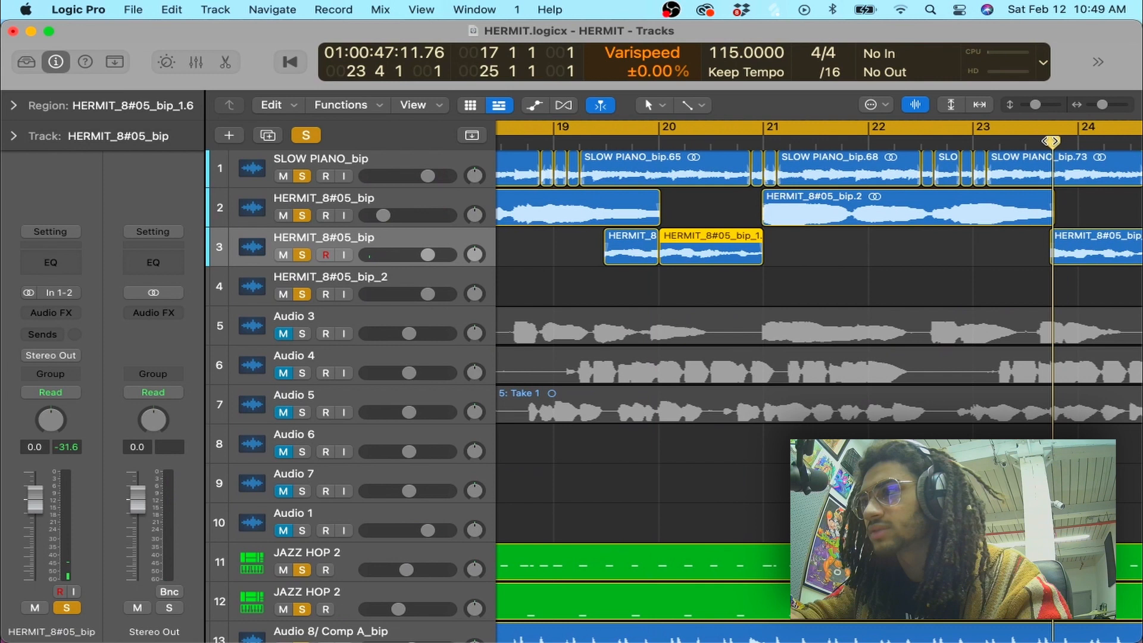
scroll(782, 247, up, 10)
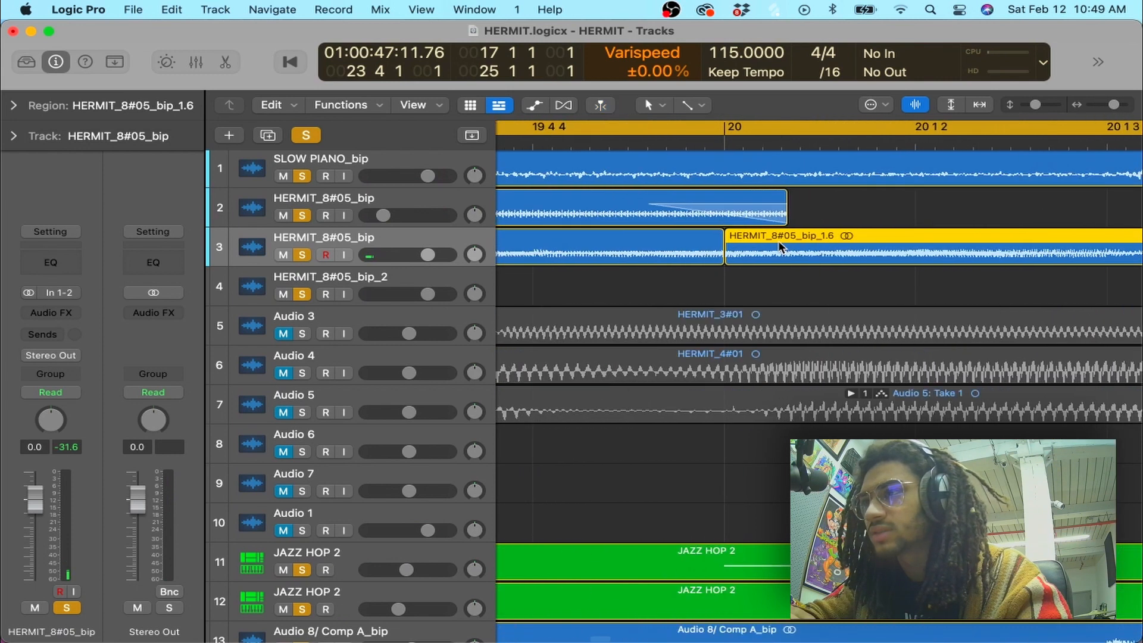
key(super+Left)
key(super+Left)
key(super+Left)
key(super+Left)
key(super+Left)
key(super+Left)
key(super+z)
key(super+z)
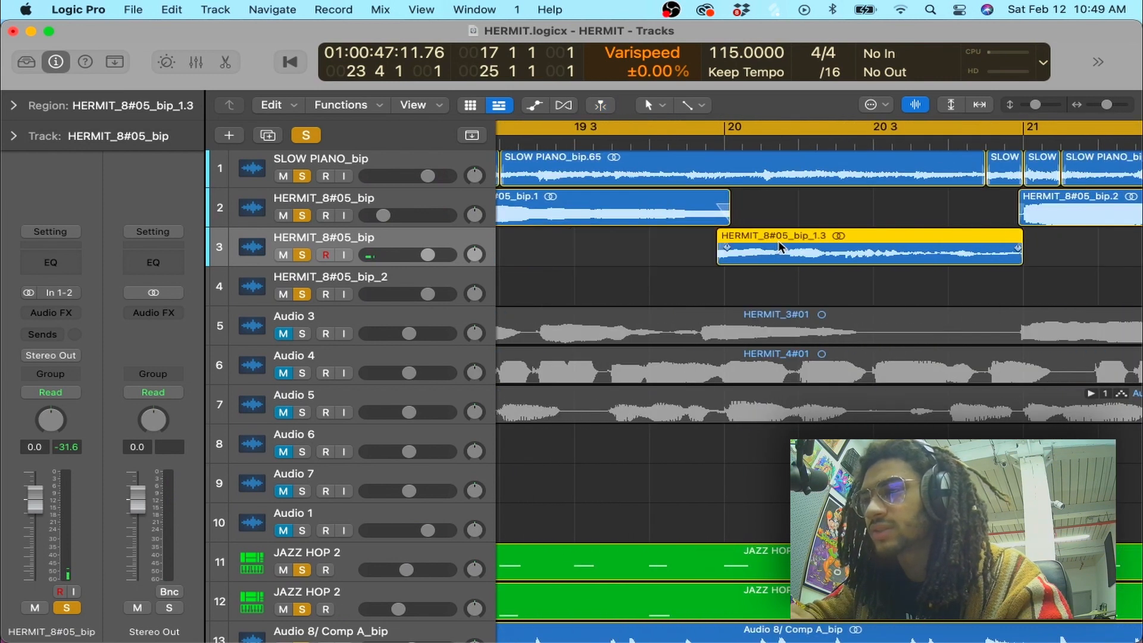
Add an audio track below track 3, copy track 3's first region onto it, and extend it to span about bars 16 to 25
key(super+Left)
key(super+Left)
key(super+Left)
key(super+Left)
key(super+Left)
key(super+Left)
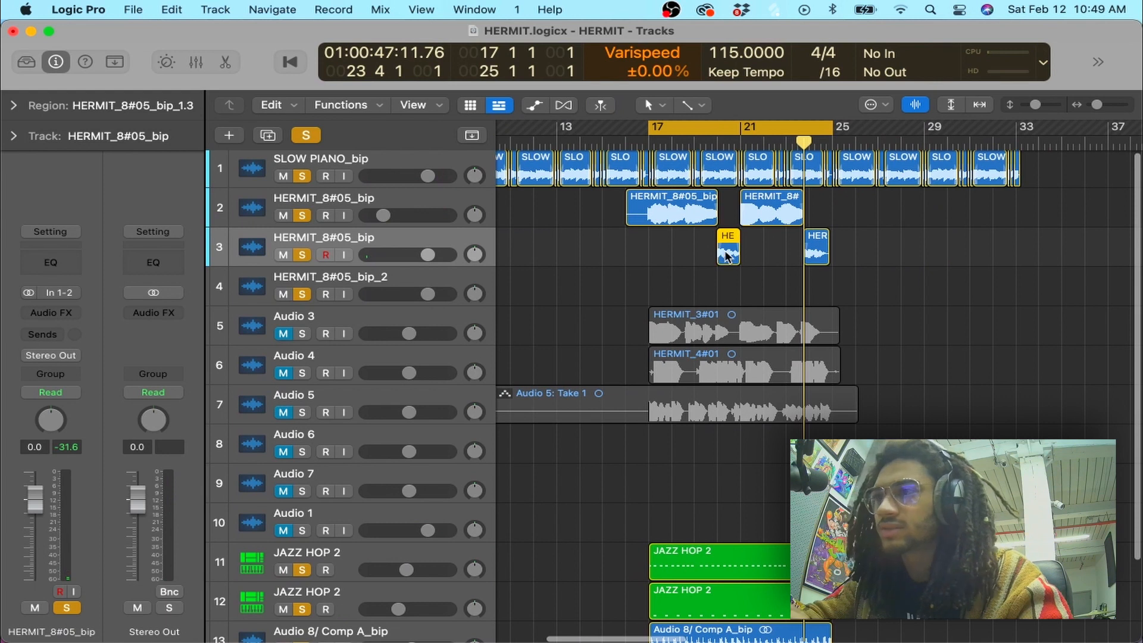
click(269, 137)
drag(866, 276, 668, 260)
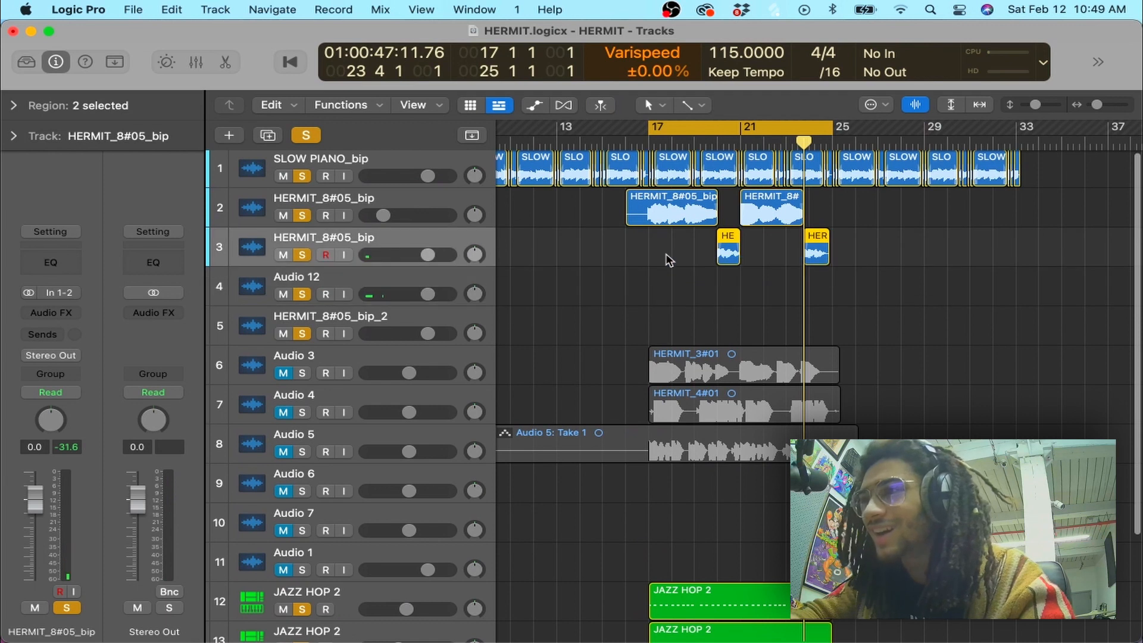
shift+click(730, 248)
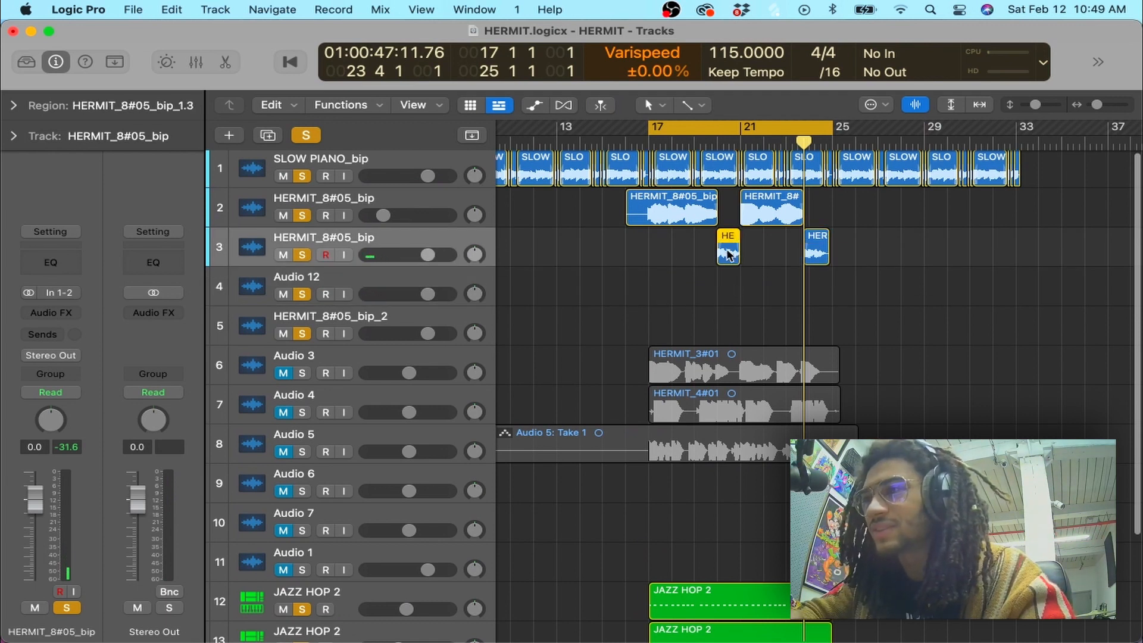
drag(729, 297, 627, 294)
drag(738, 294, 837, 316)
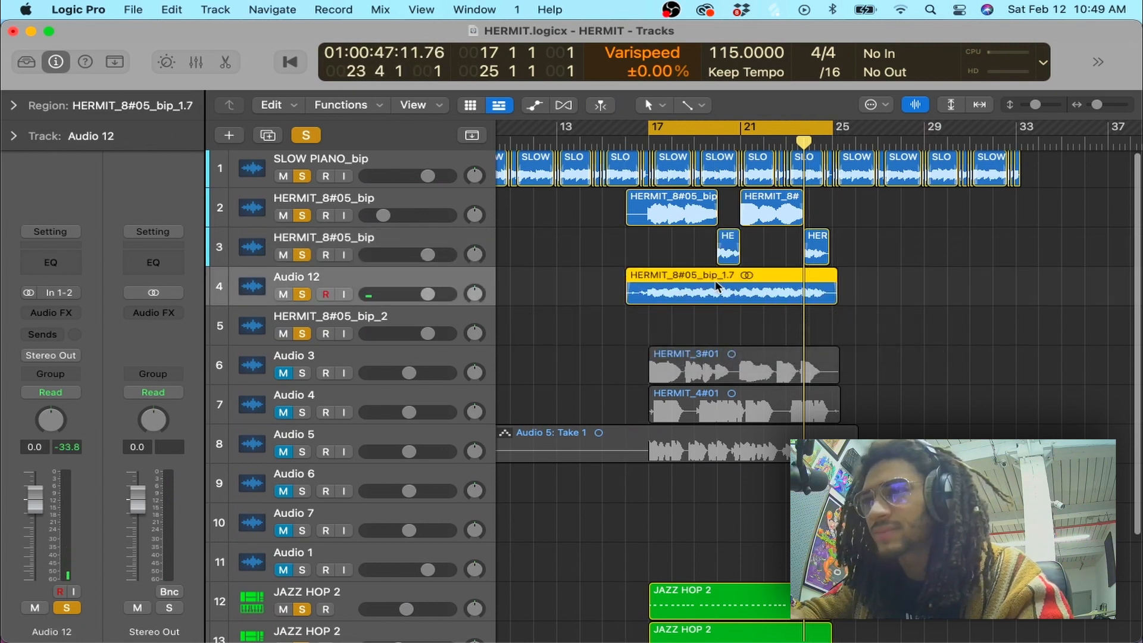
Solo only tracks 2 to 4 and set the Audio 12 layer's volume to -12.0 dB during playback
drag(428, 294, 381, 294)
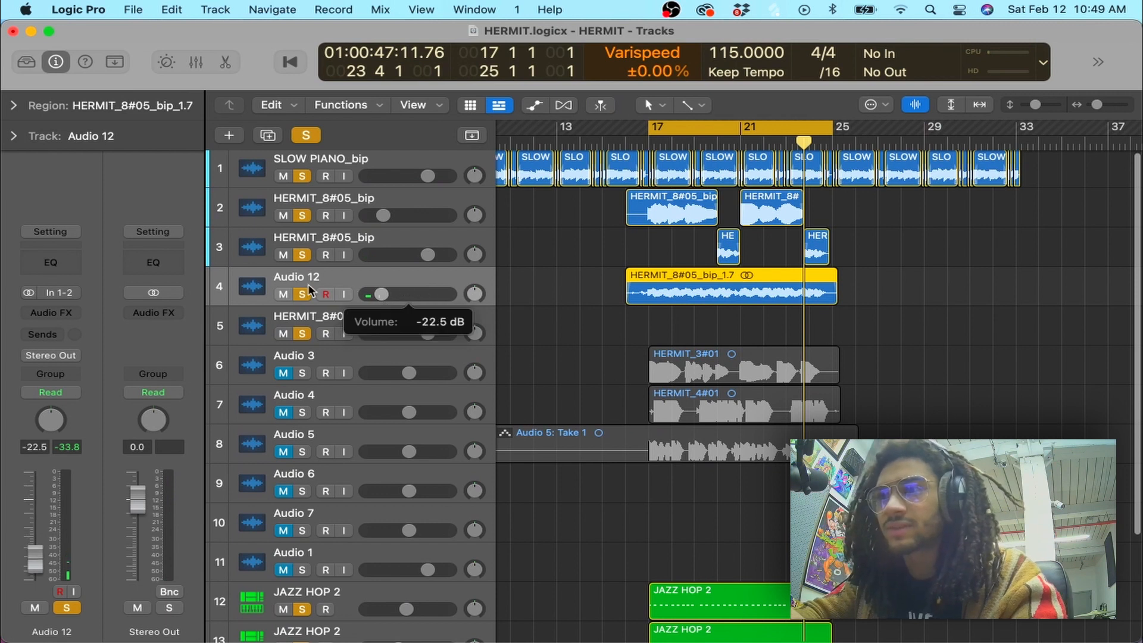
key(space)
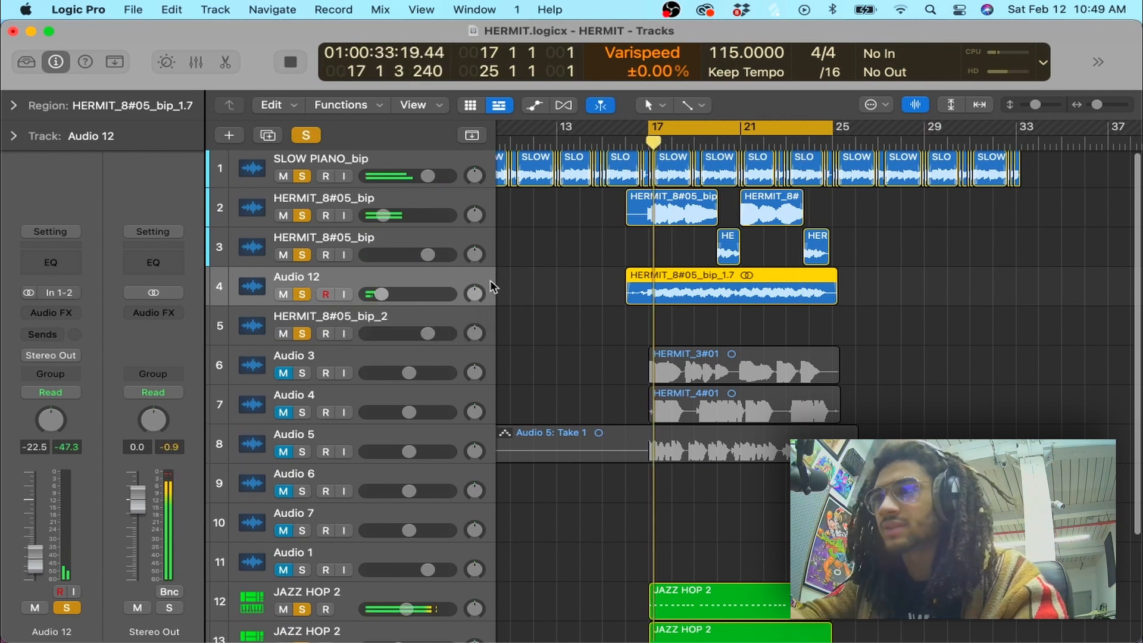
click(313, 136)
drag(301, 217, 305, 292)
drag(381, 294, 393, 294)
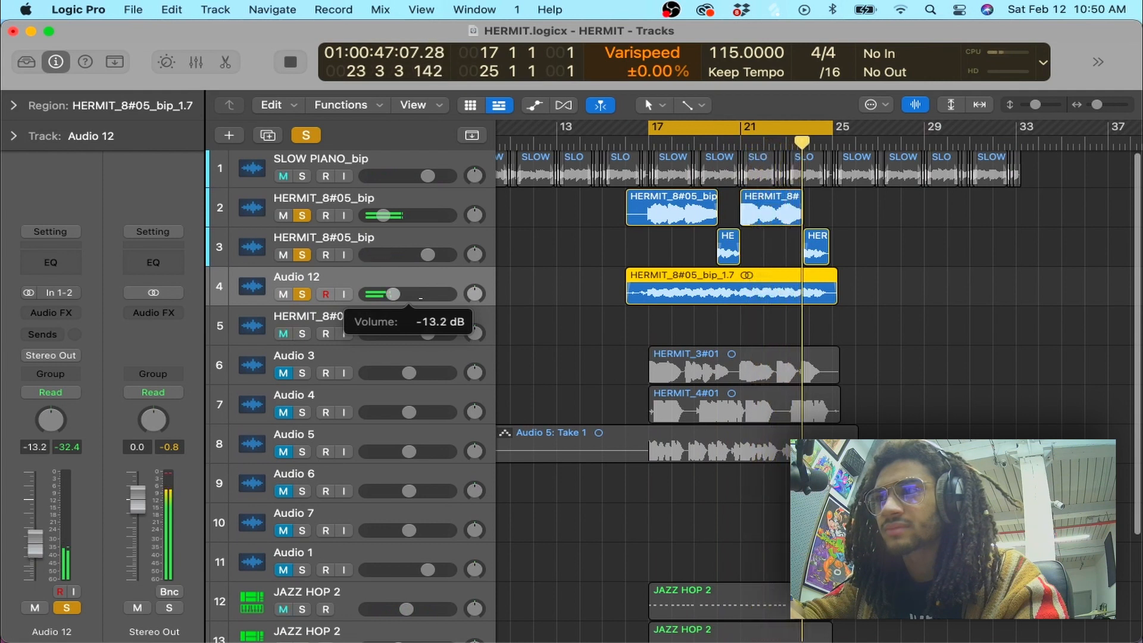
drag(393, 294, 426, 304)
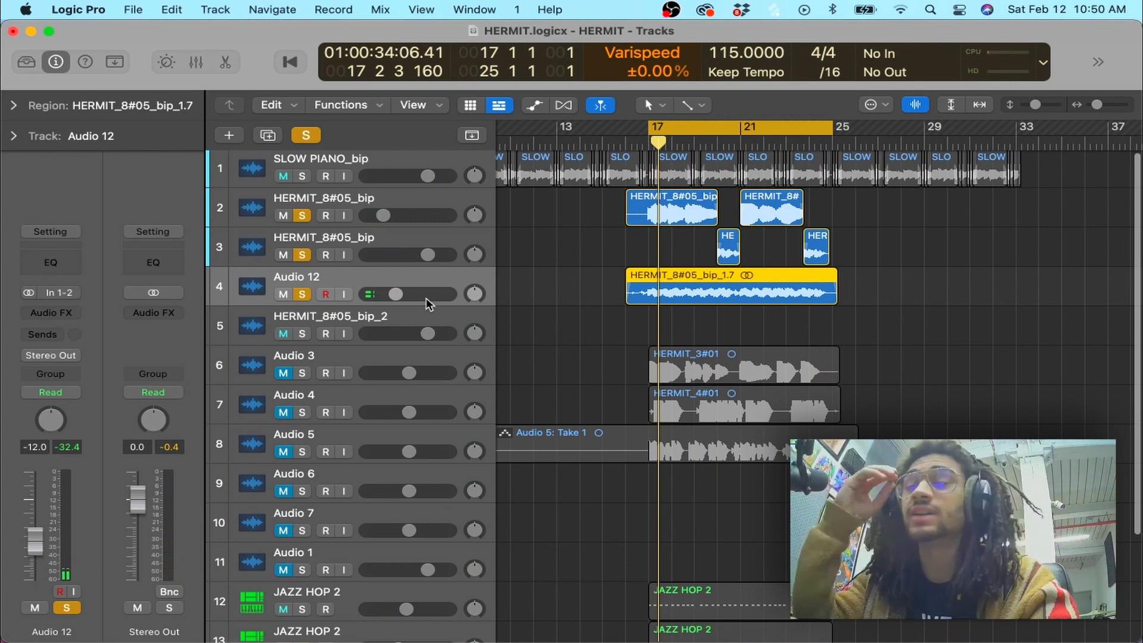
Clear the solos and bounce all regions on tracks 2 to 4 in place to a single new track
click(303, 136)
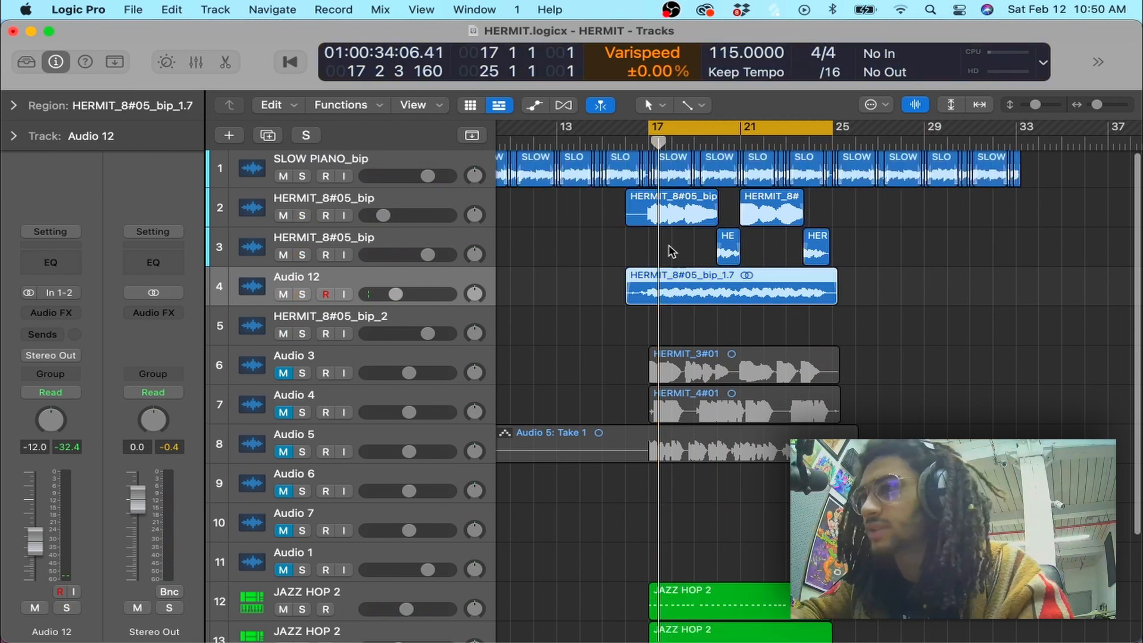
click(318, 206)
shift+click(333, 282)
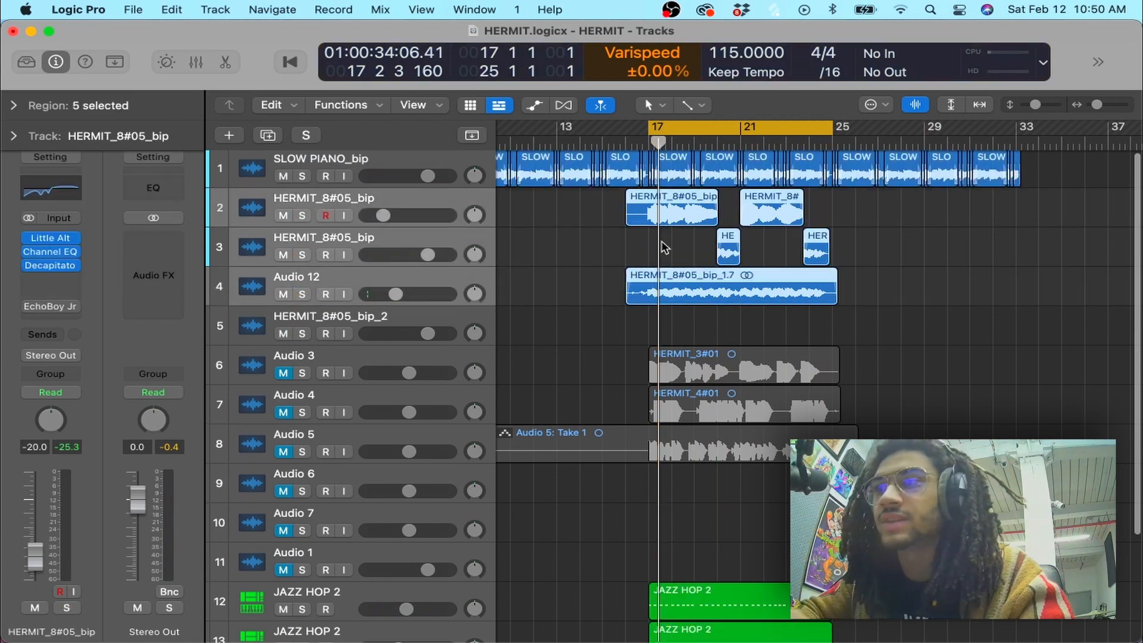
right_click(680, 282)
click(756, 274)
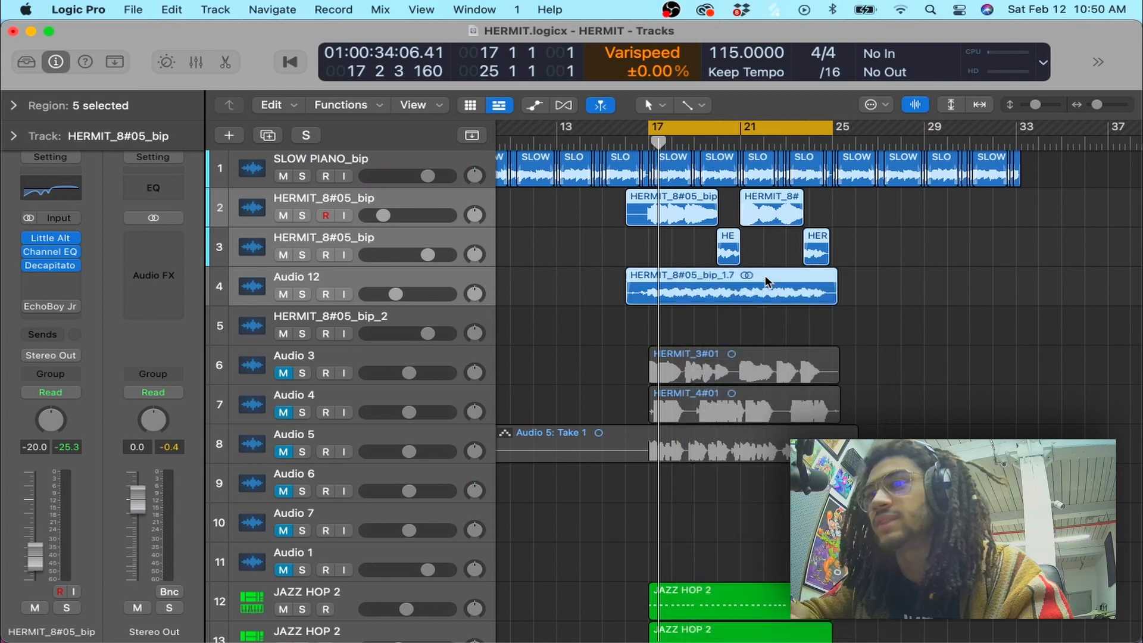
key(Return)
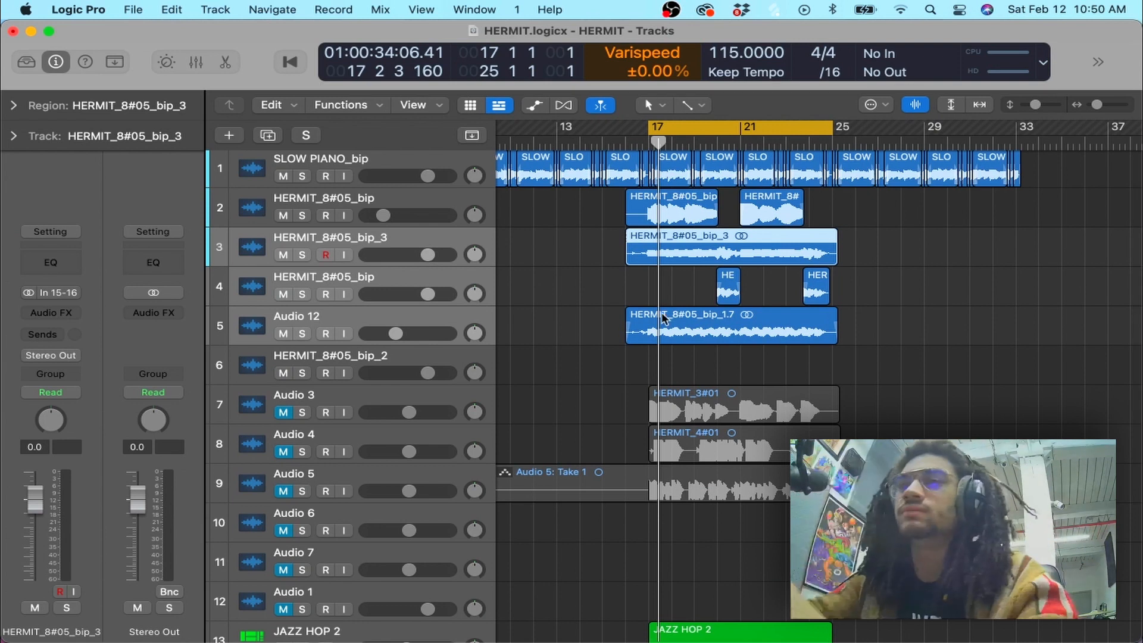
Solo the bounced HERMIT_8#05_bip_3 track and move it directly below SLOW PIANO_bip
click(302, 255)
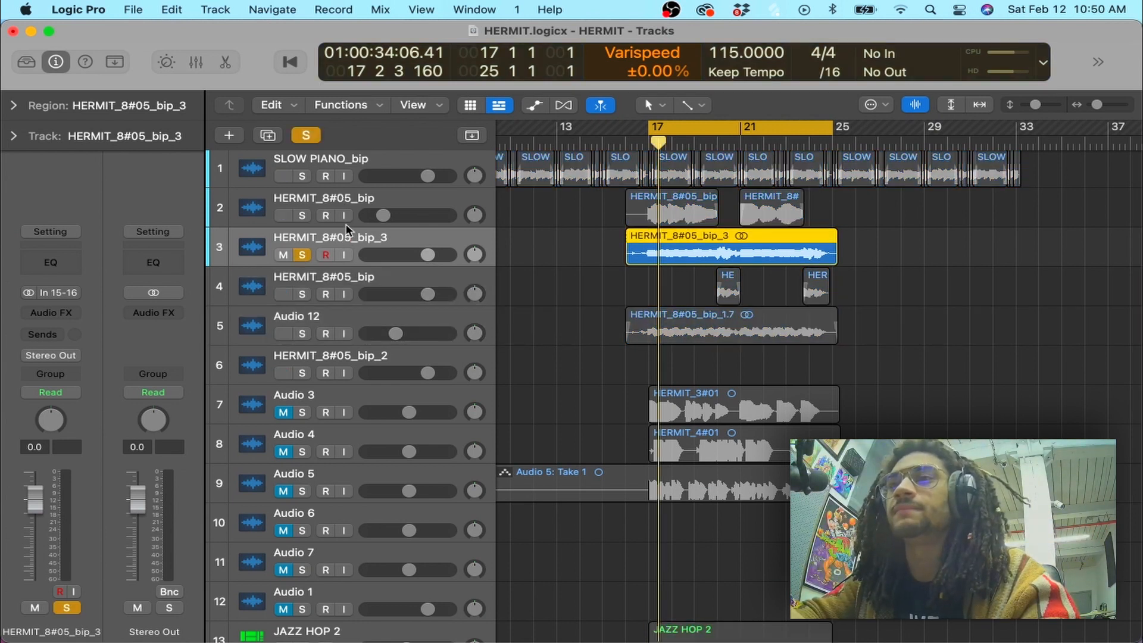
click(363, 219)
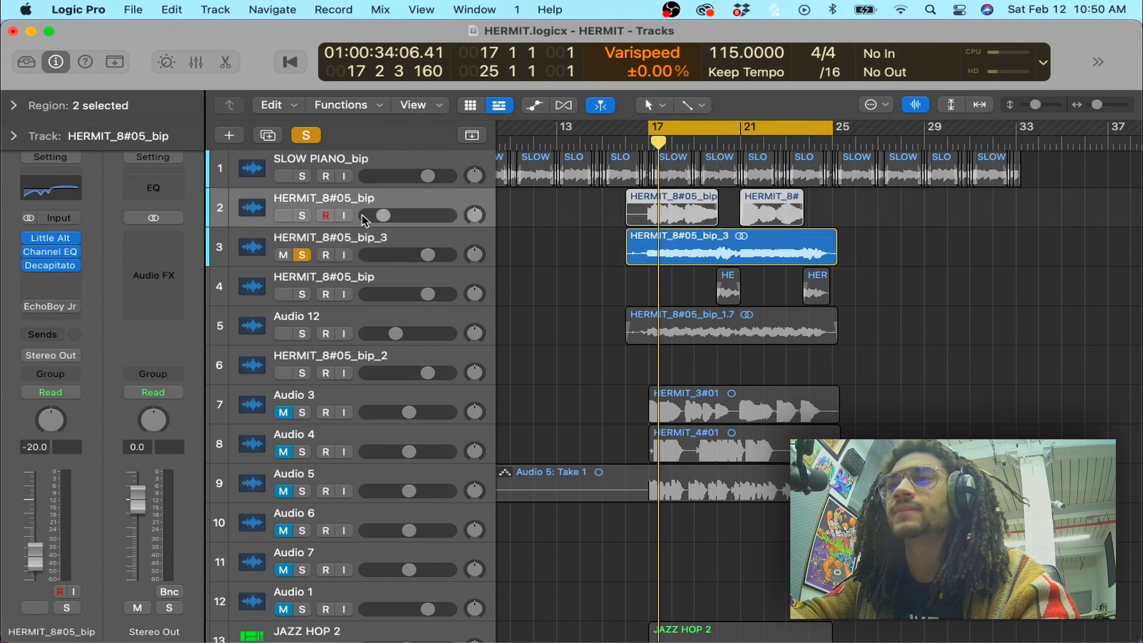
drag(357, 242, 355, 192)
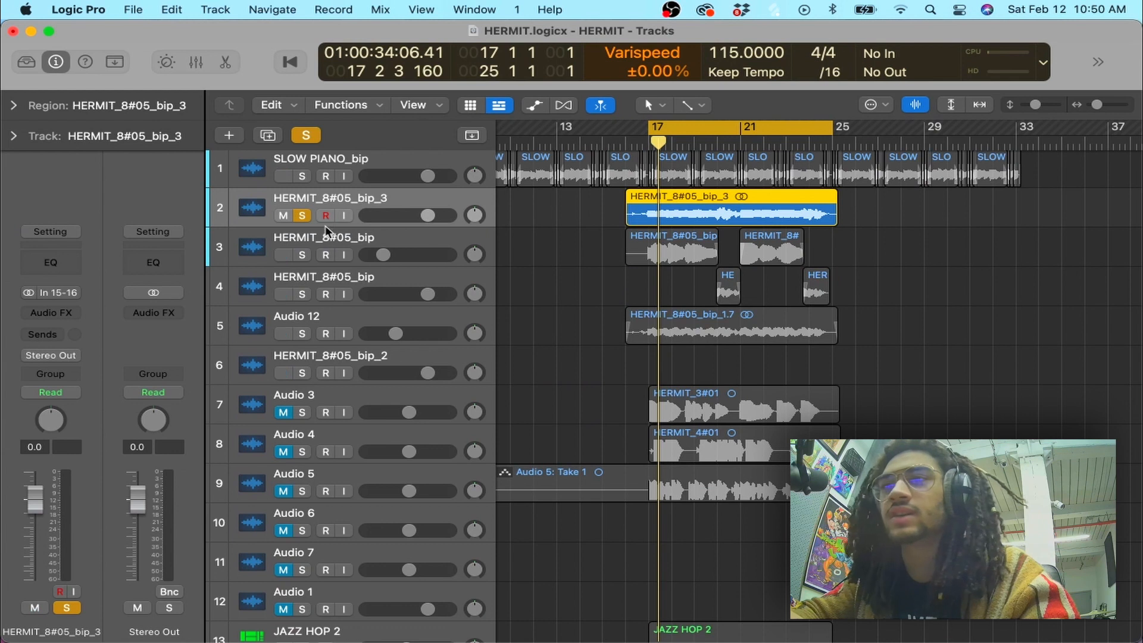
Delete the three source tracks with their regions, along with the empty HERMIT_8#05_bip_2 track
click(329, 242)
shift+click(324, 309)
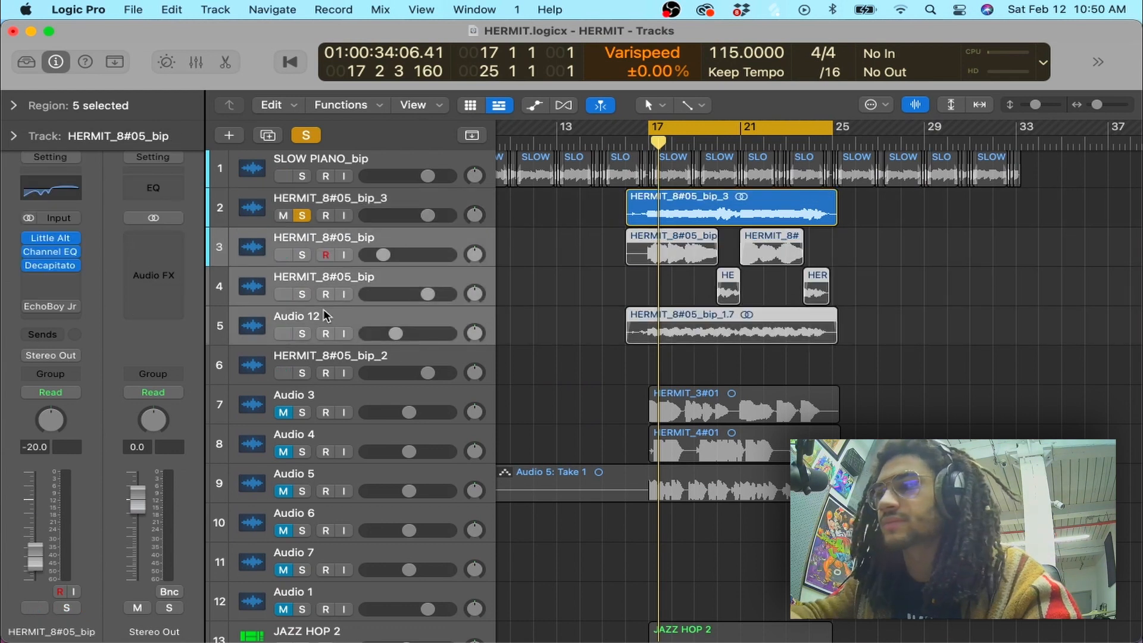
key(BackSpace)
key(super+BackSpace)
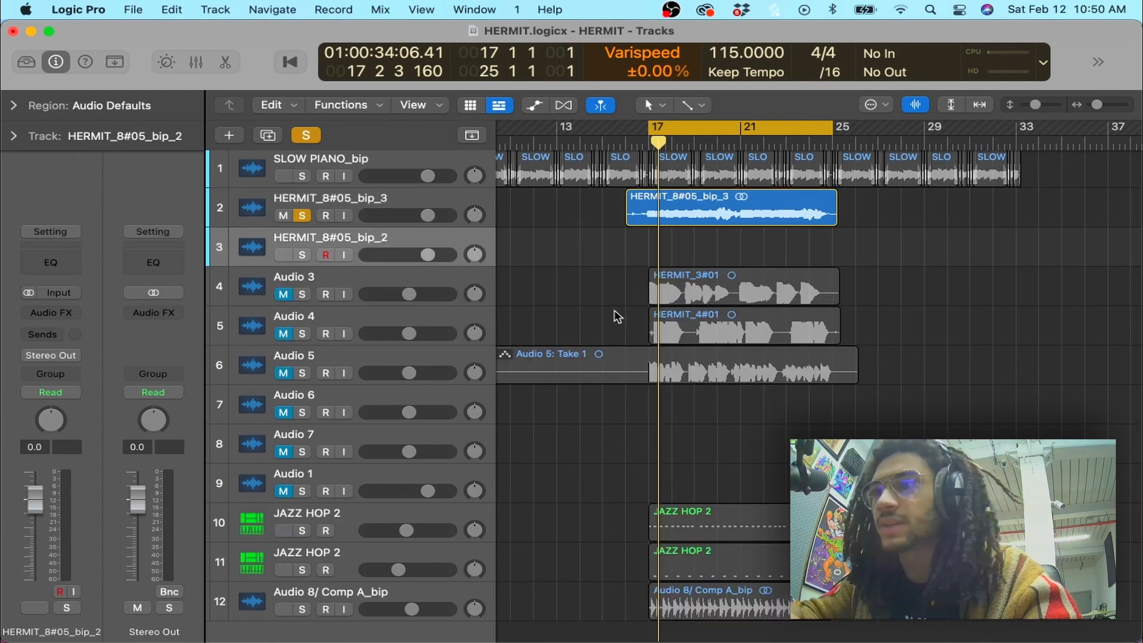
scroll(618, 317, right, 15)
scroll(616, 316, left, 18)
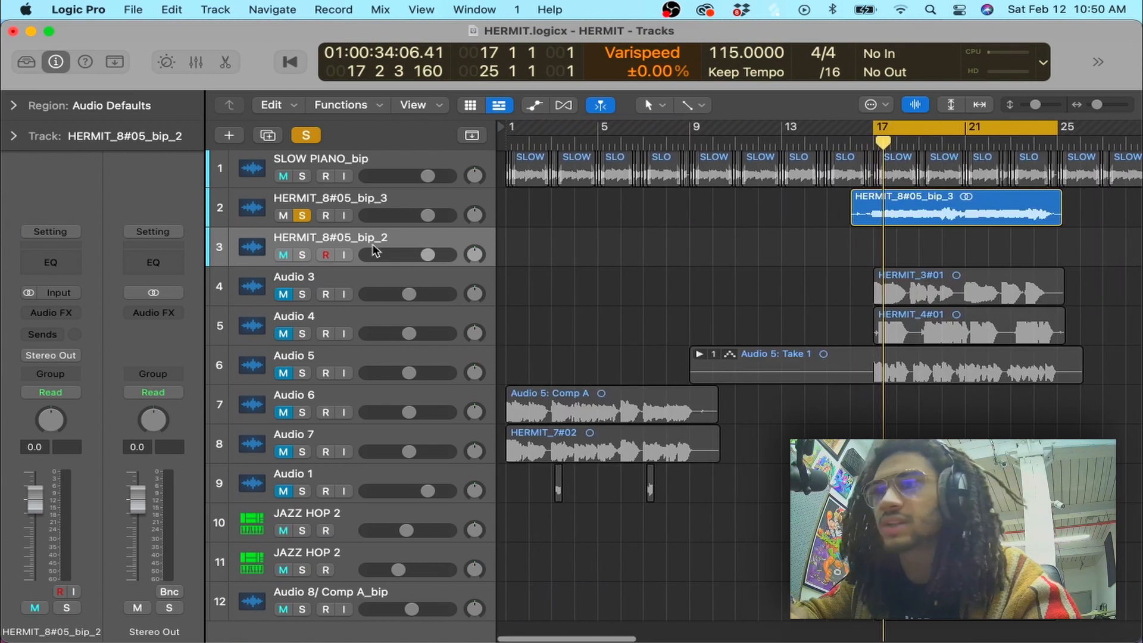
key(super+BackSpace)
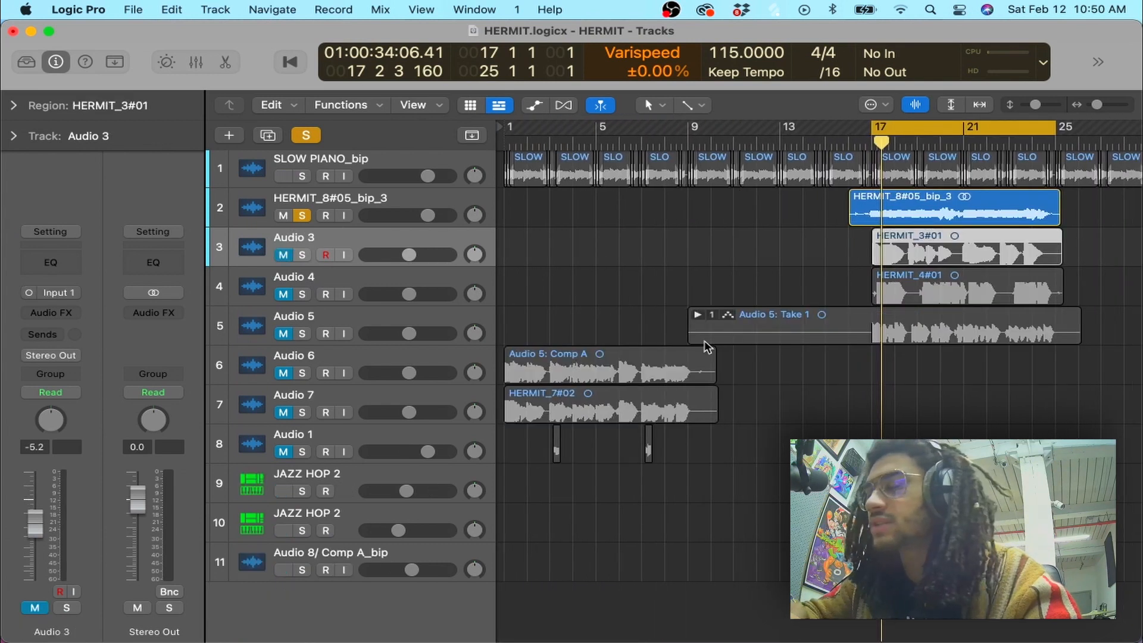
Play the soloed HERMIT_8#05_bip_3 track through the cycle range
scroll(704, 340, right, 2)
key(space)
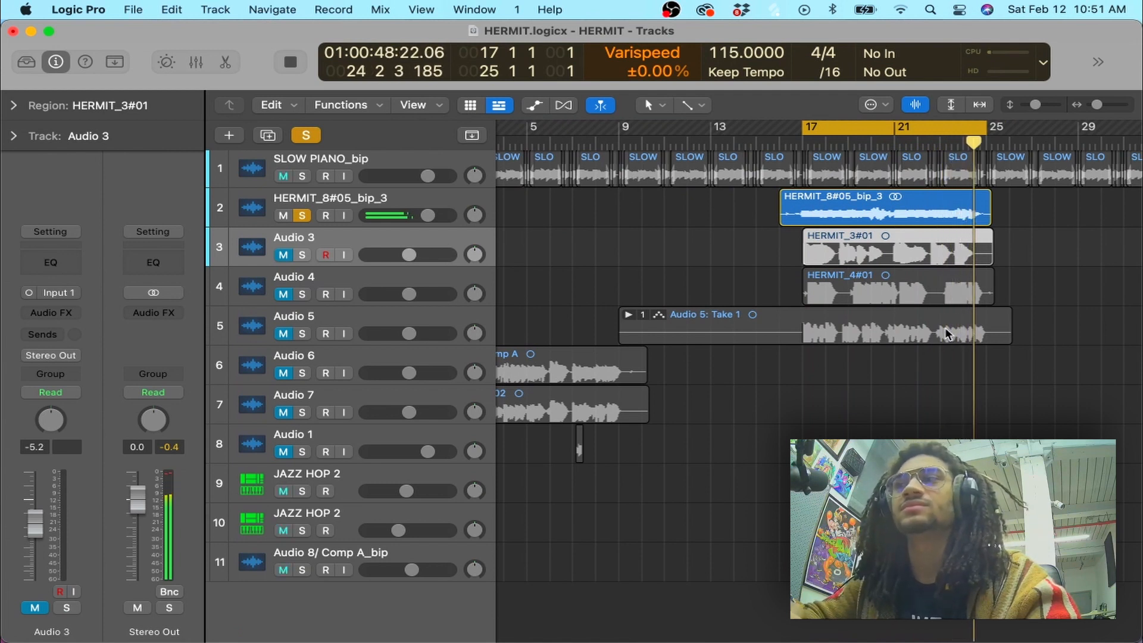
key(space)
Split the HERMIT_8#05_bip_3 region at bars 17 and 25 and delete the pieces outside that range
click(842, 210)
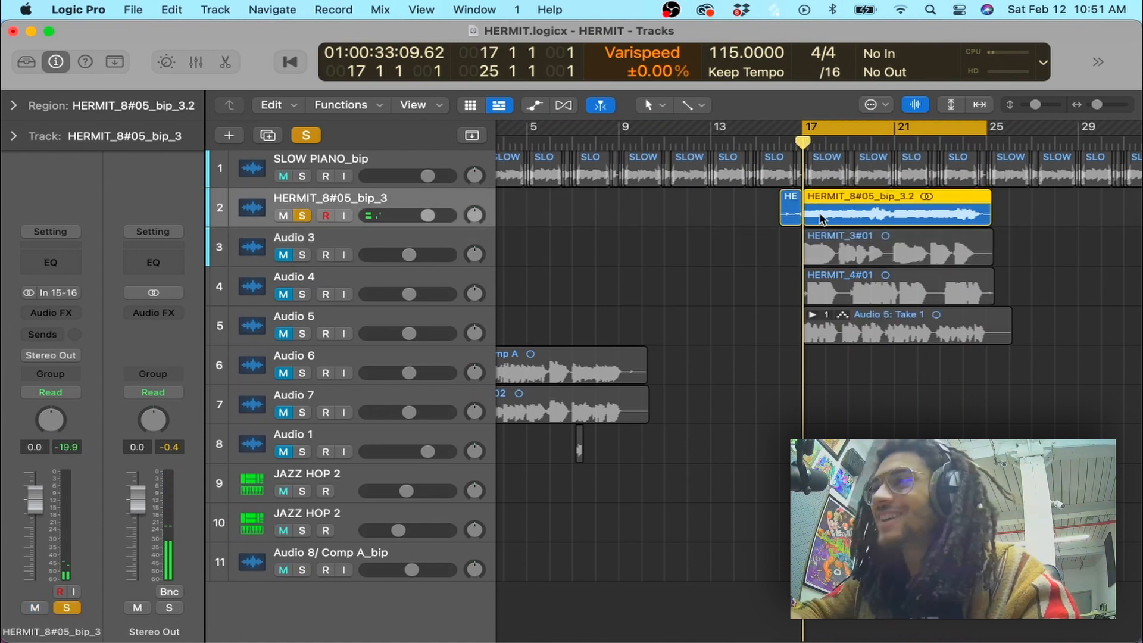
click(753, 257)
click(813, 198)
key(super+t)
click(787, 207)
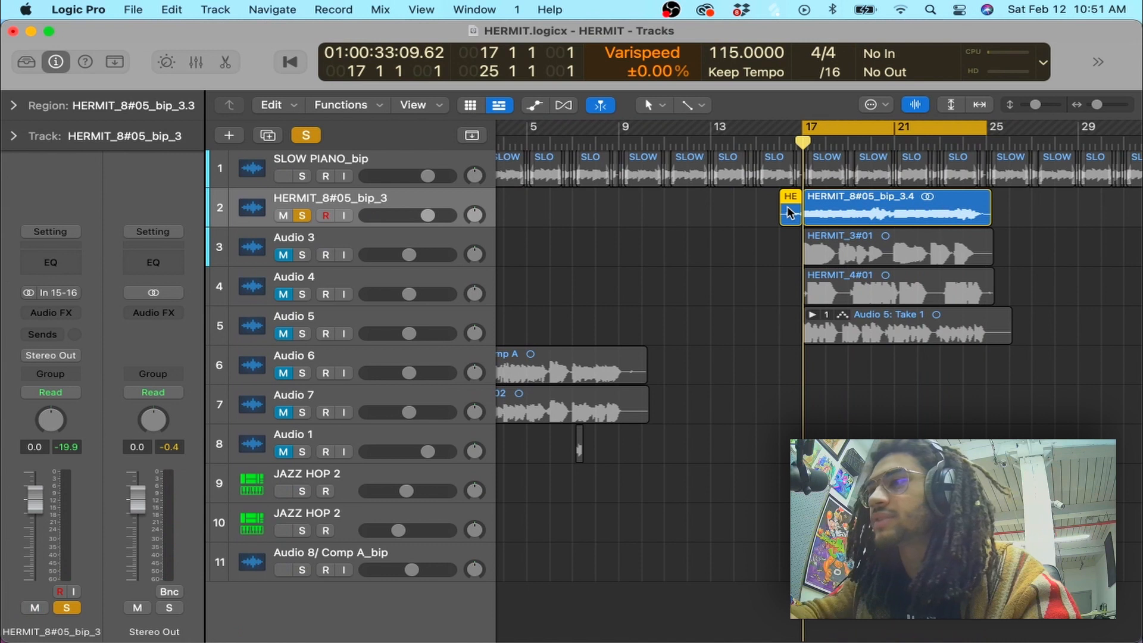
key(Delete)
click(987, 142)
click(985, 219)
key(super+t)
key(Delete)
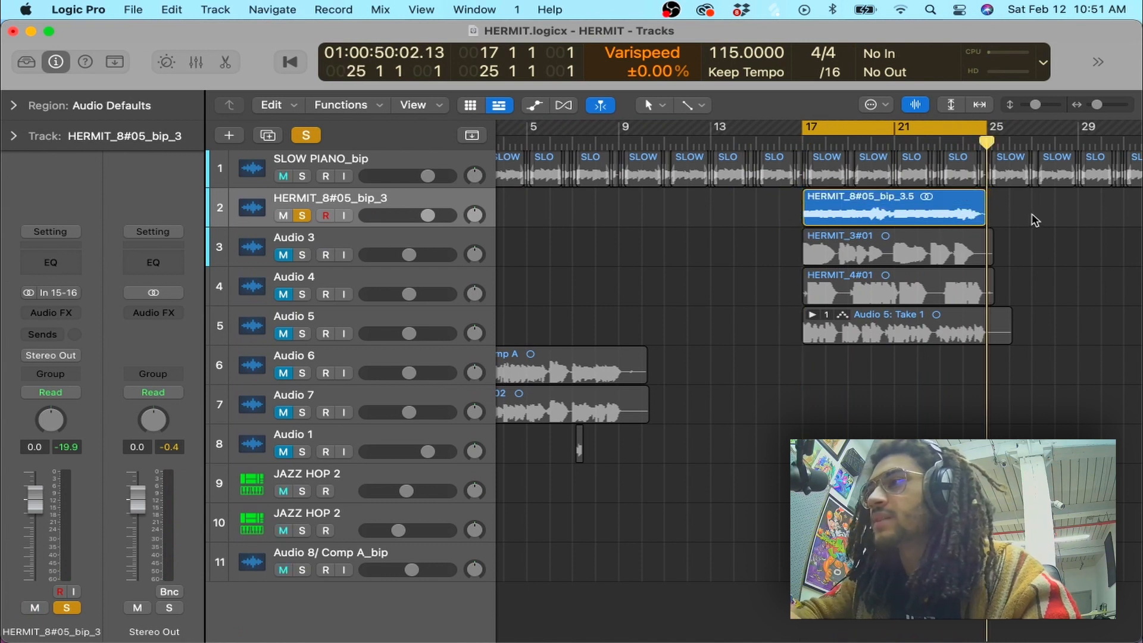
Examine the trimmed HERMIT region's edges at bars 25 and 17 up close, briefly playing its opening
click(894, 213)
key(z)
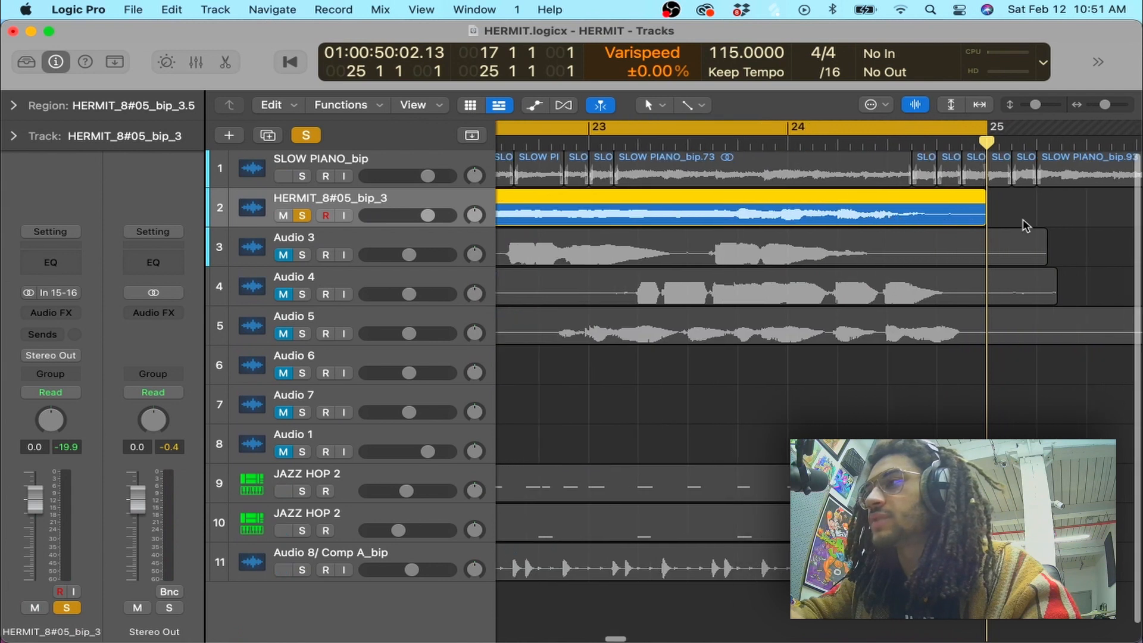
key(z)
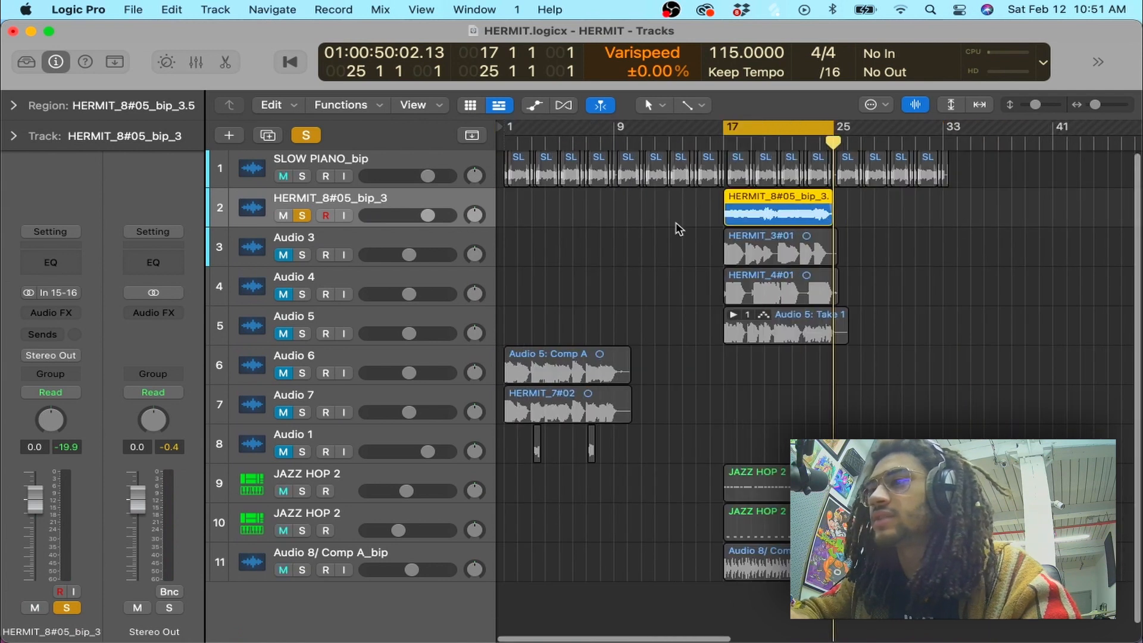
key(super+Right)
key(super+Right)
key(super+Right)
key(super+Right)
key(super+Right)
key(space)
scroll(676, 229, left, 7)
key(super+Right)
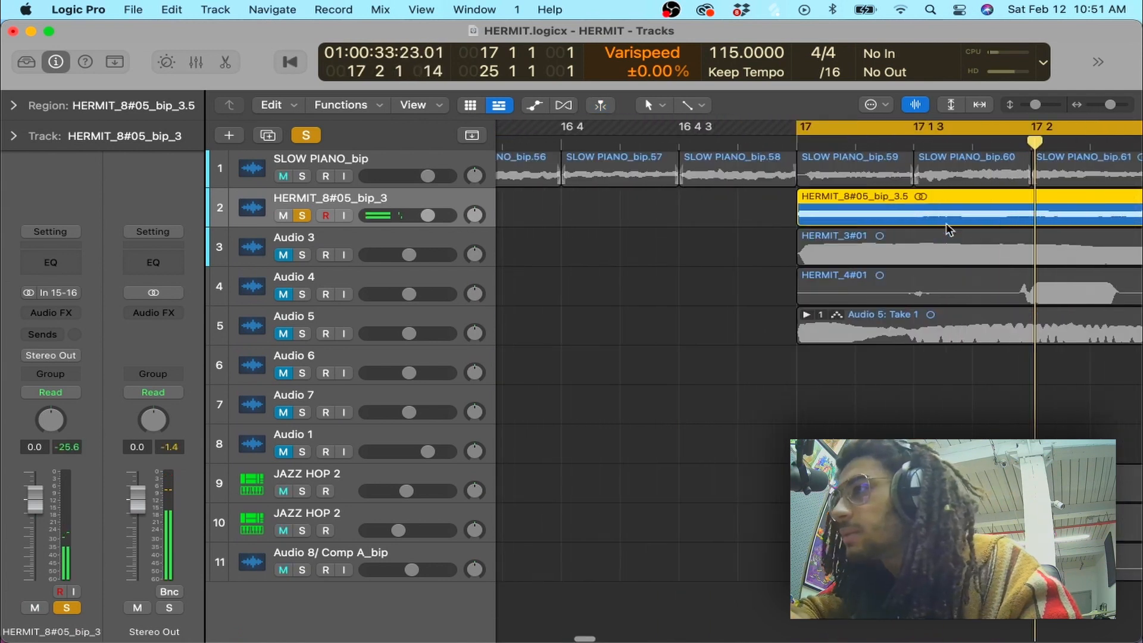
key(super+Right)
key(super+Right)
scroll(614, 219, left, 10)
click(631, 218)
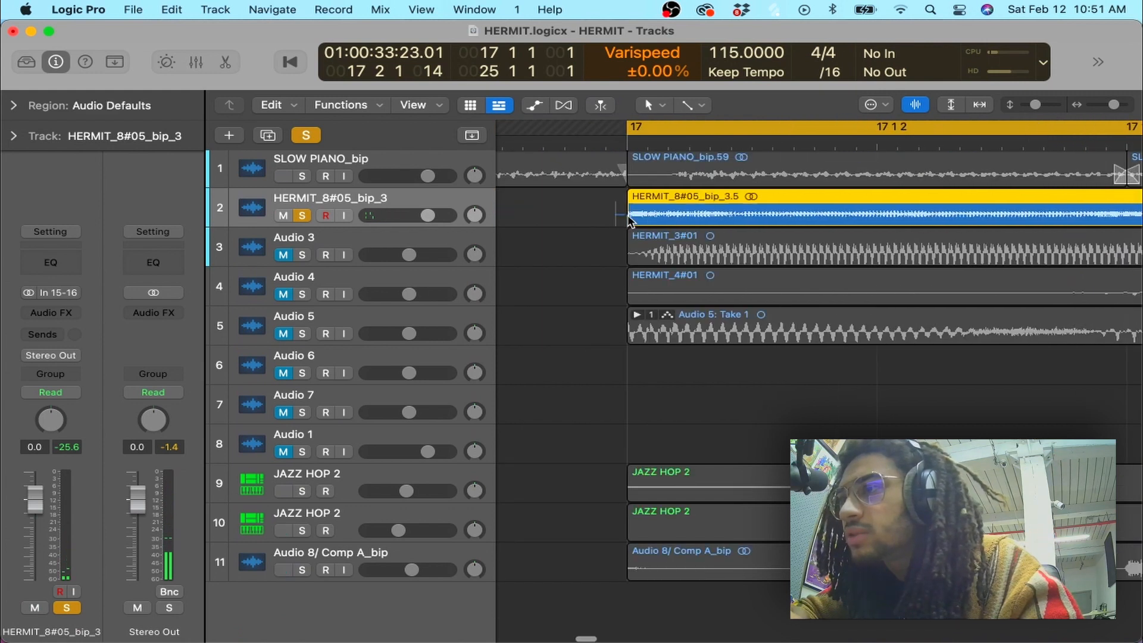
Repeat the trimmed HERMIT_8#05_bip_3 region seven times in a row, from bar 25 to bar 81
key(super+Left)
key(super+Left)
key(super+Left)
key(super+Left)
key(super+Left)
key(super+Left)
key(super+Left)
key(super+Left)
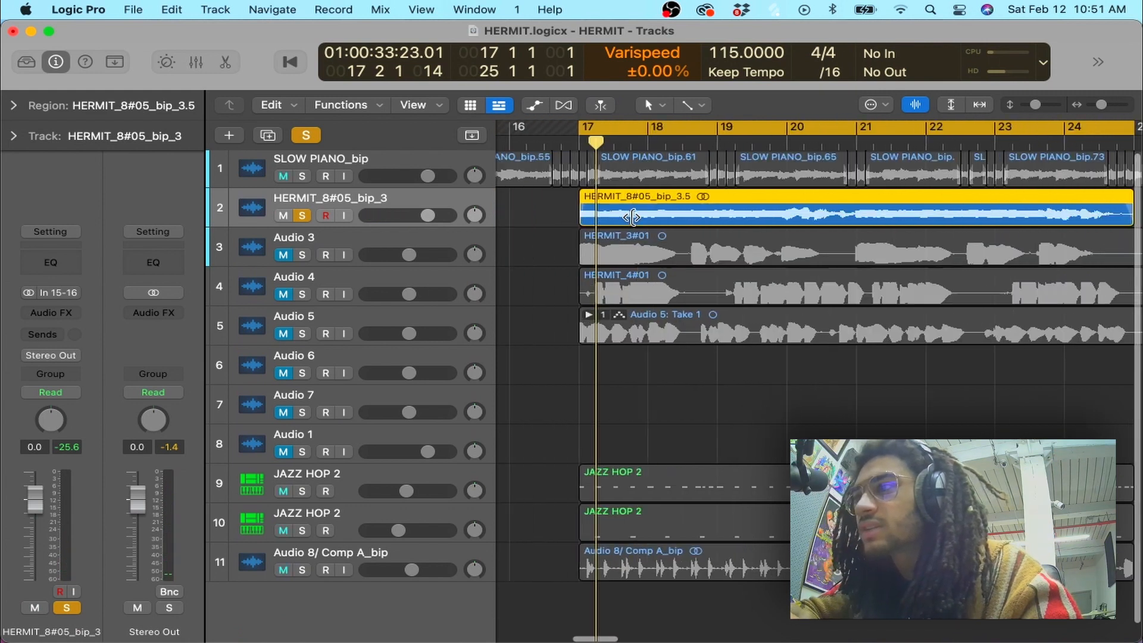
key(super+r)
key(super+r)
key(super+r)
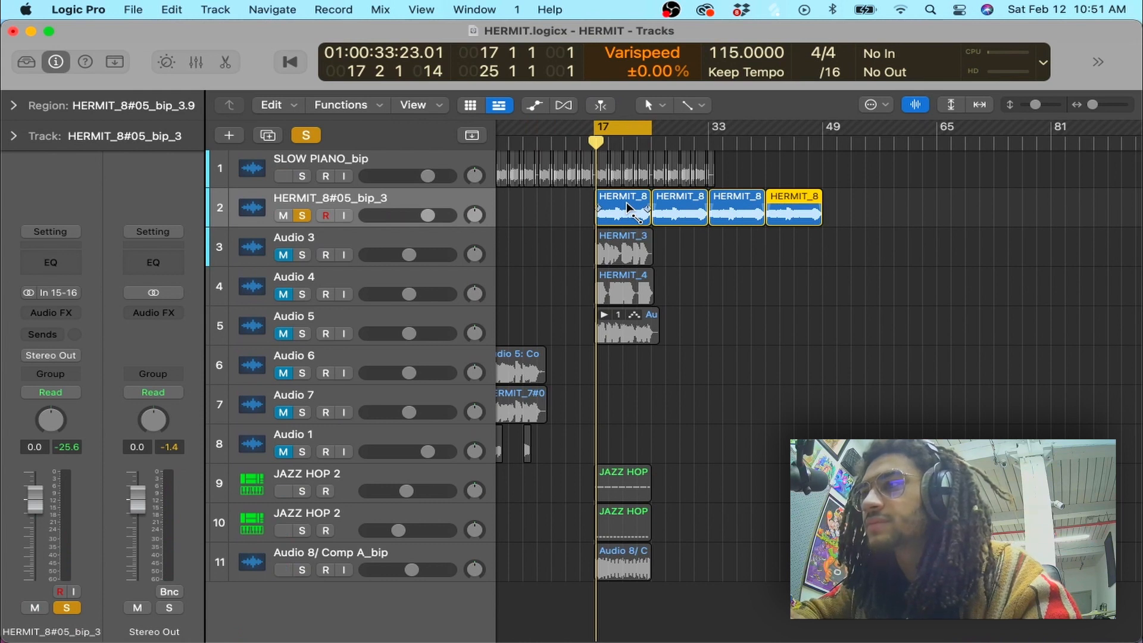
key(super+r)
key(super+r)
key(super+r)
key(super+r)
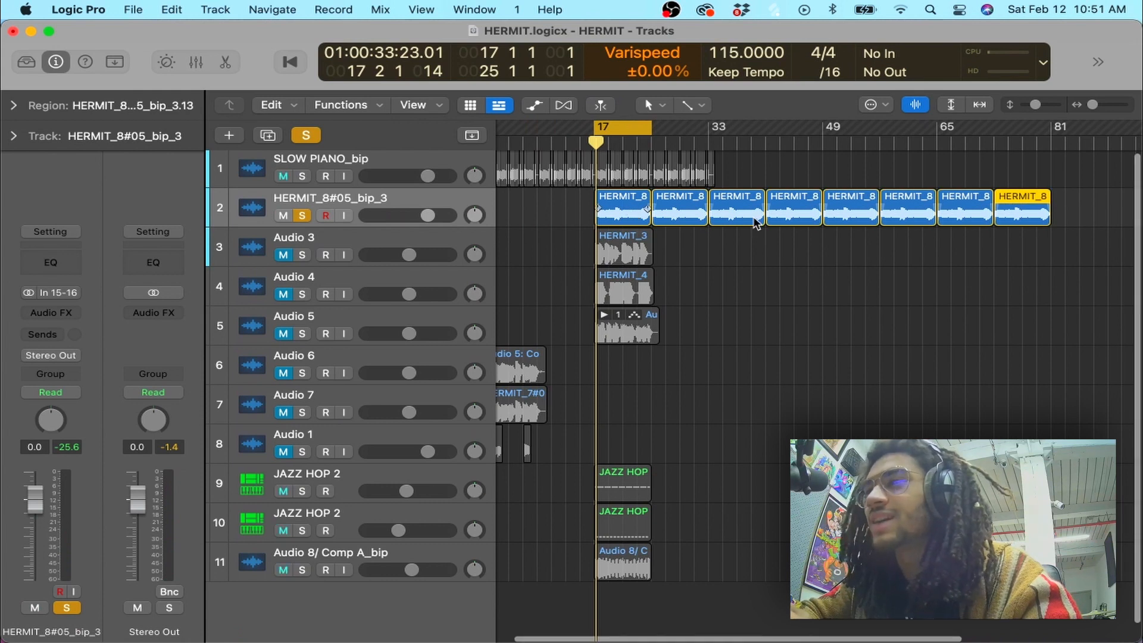
Turn off the metronome click
key(super+Right)
key(super+Right)
key(super+Right)
key(super+Right)
key(super+Right)
scroll(752, 220, left, 15)
key(super+Left)
key(super+Left)
key(super+Left)
key(super+Left)
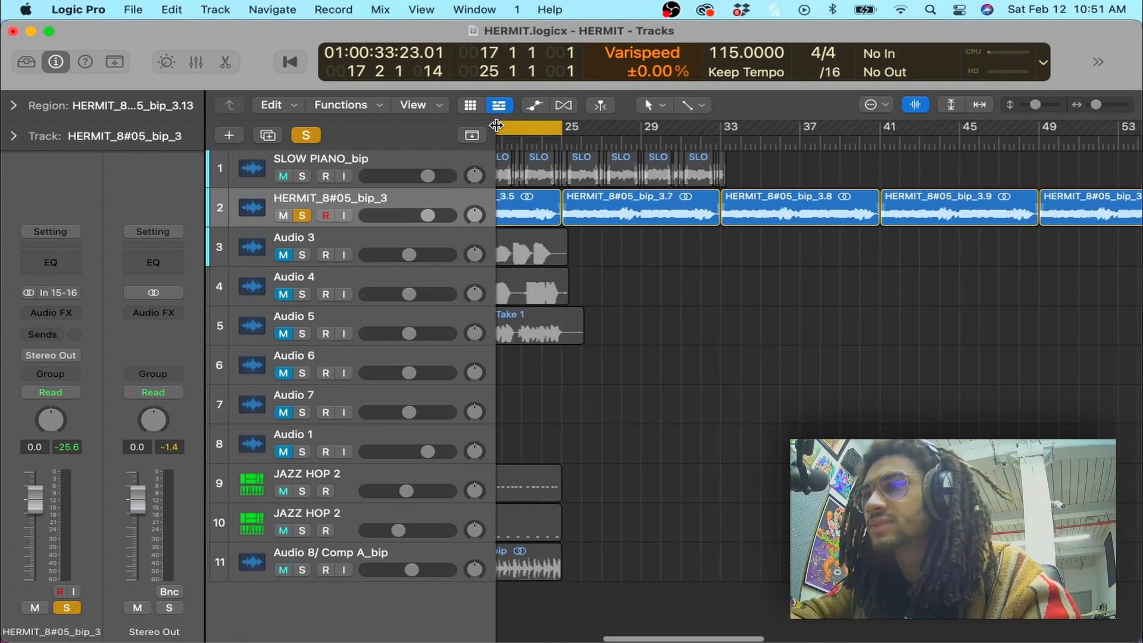
click(1099, 62)
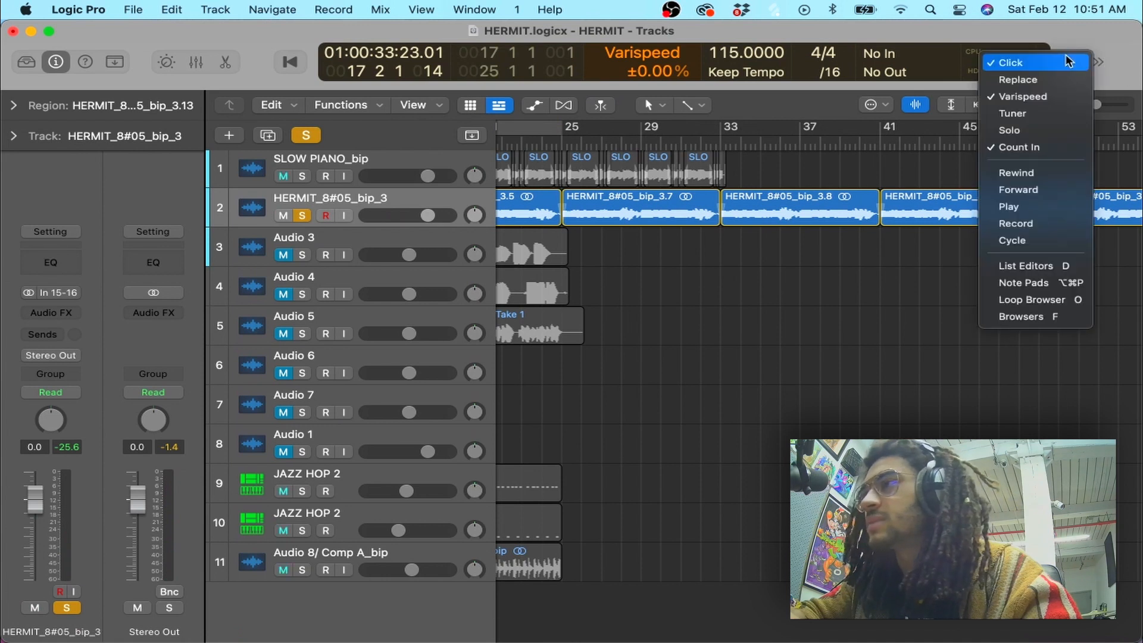
click(1070, 61)
Play the soloed HERMIT_8#05_bip_3 track across the seam between its first two regions at bar 25
scroll(774, 238, left, 10)
click(862, 138)
key(space)
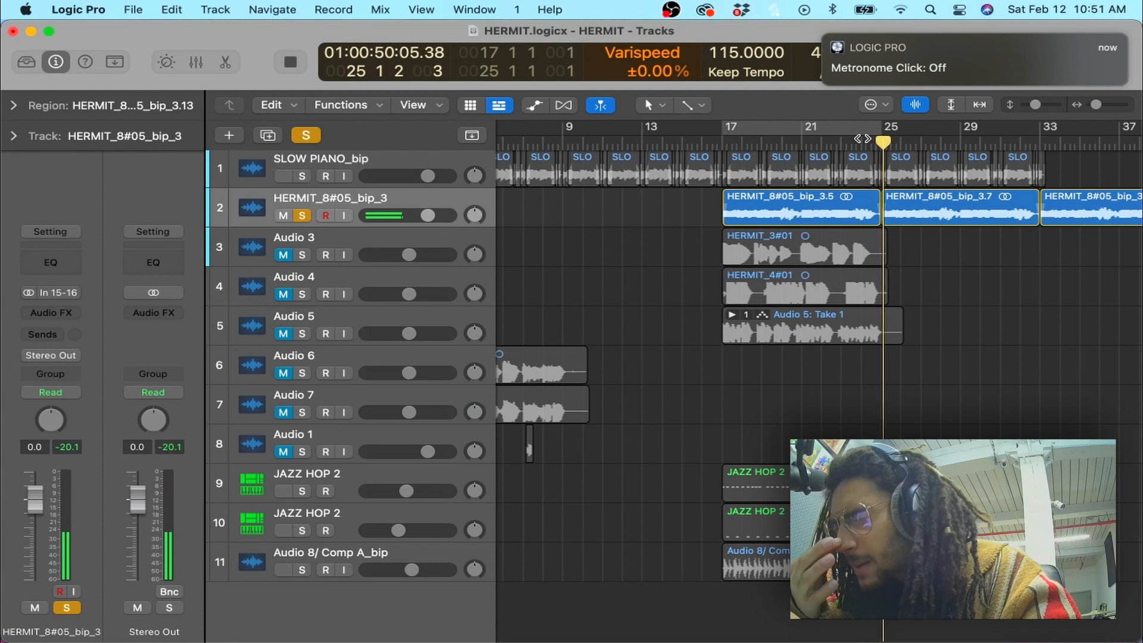
key(space)
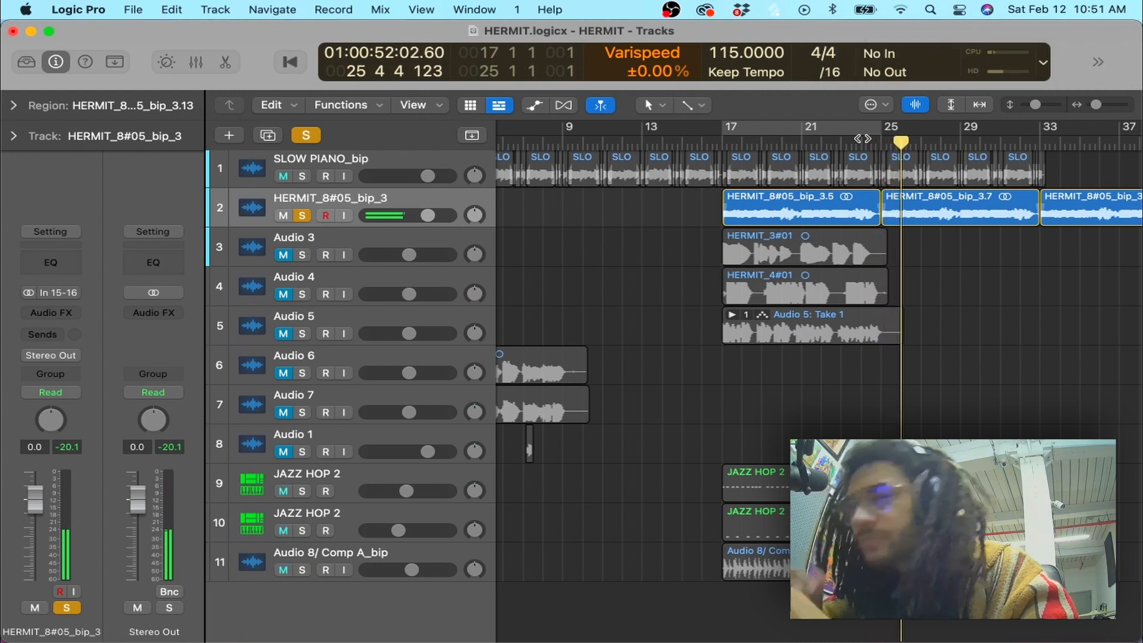
Select all eight HERMIT_8#05_bip_3 regions and repeat them once as a block, from bar 81 to bar 145
scroll(1072, 267, down, 8)
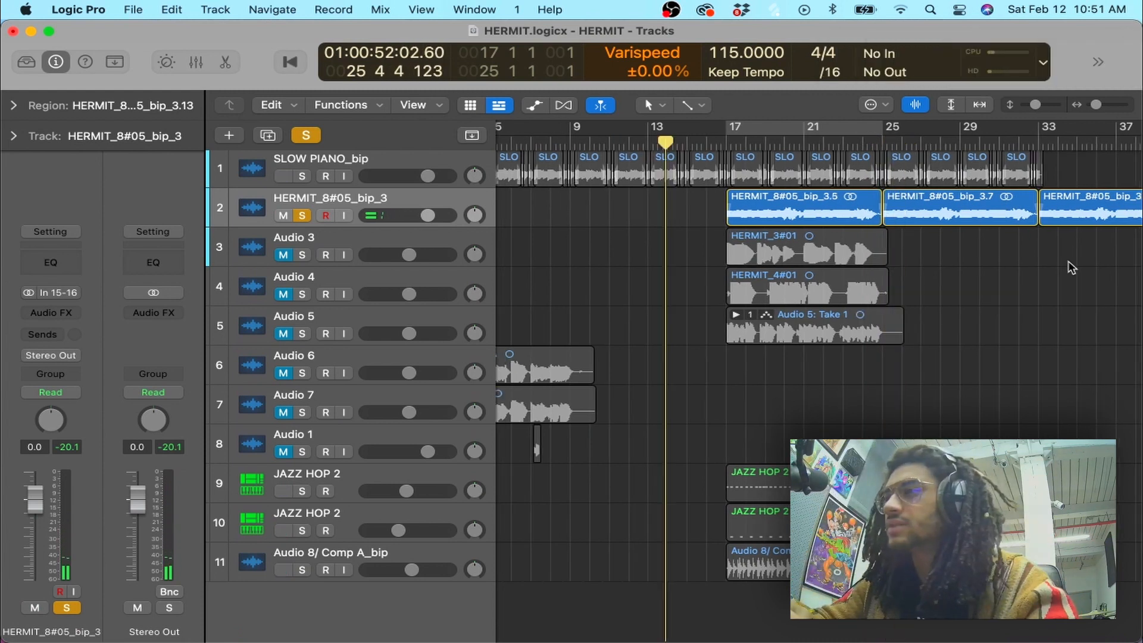
scroll(1072, 268, up, 5)
scroll(1072, 268, down, 5)
scroll(1071, 267, left, 3)
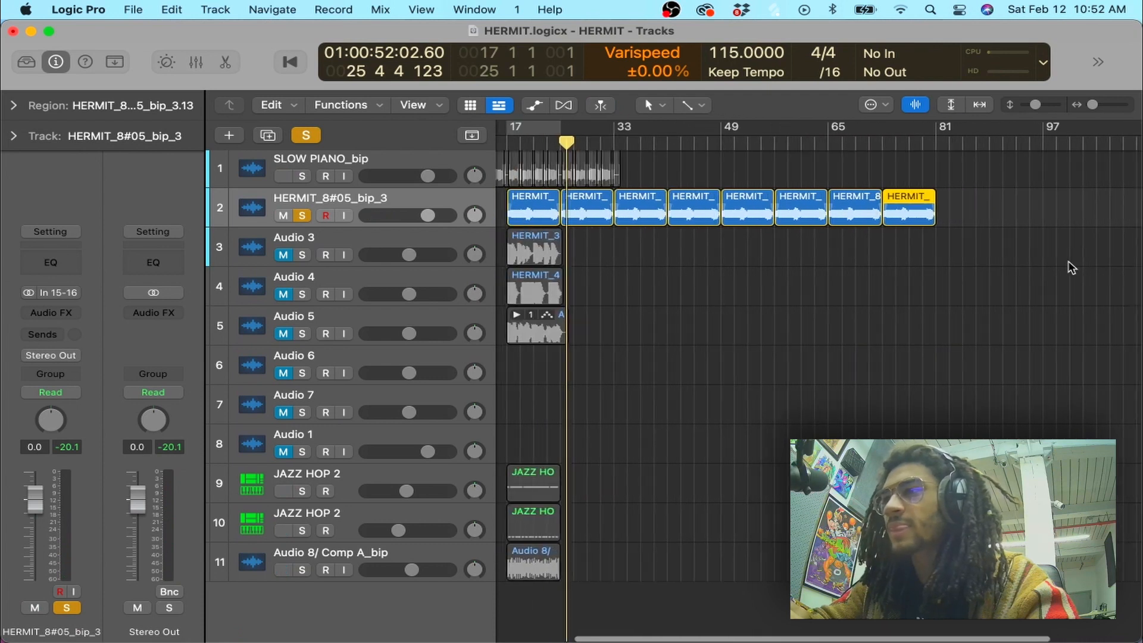
click(646, 138)
drag(644, 140, 519, 137)
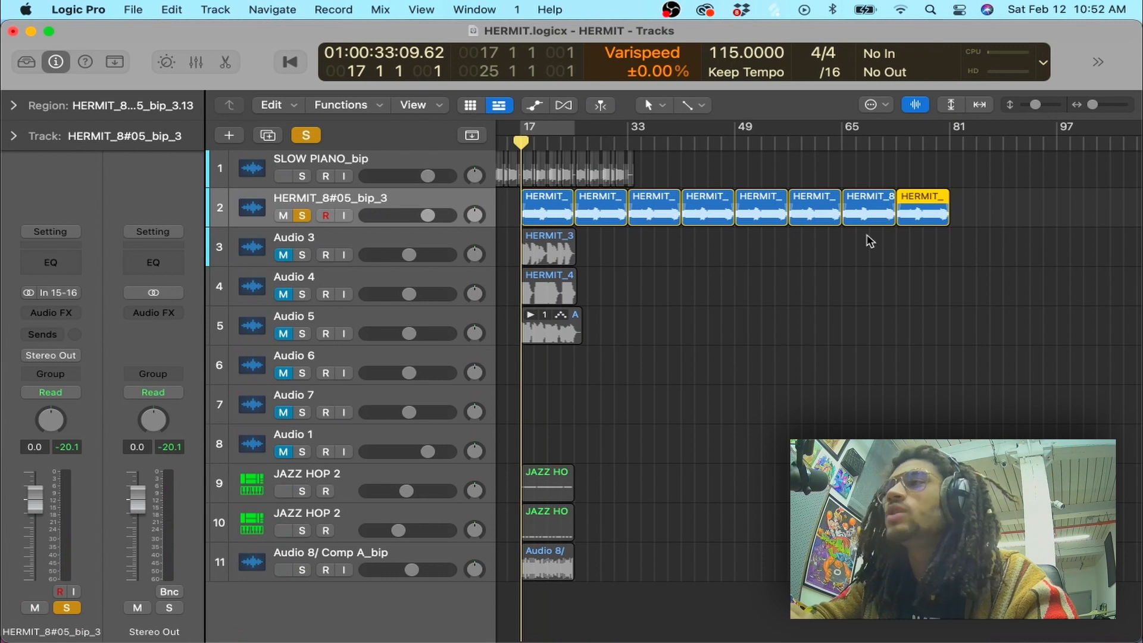
key(super+Left)
drag(933, 234, 565, 206)
key(super+r)
scroll(566, 209, right, 3)
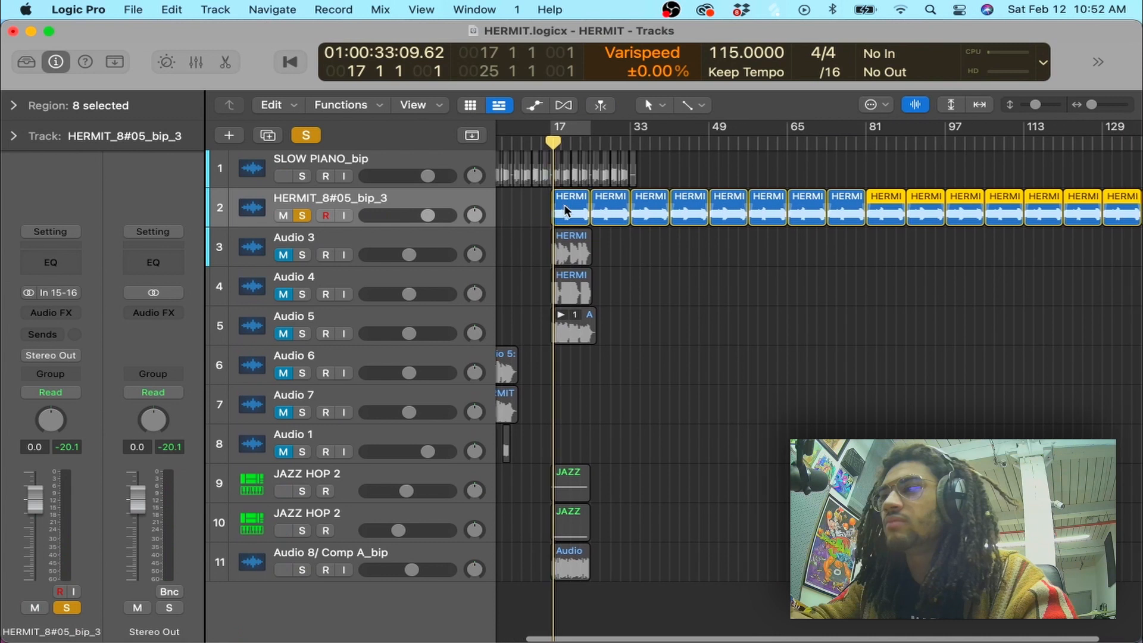
Repeat the bar 17 regions of both JAZZ HOP 2 tracks and Audio 8/ Comp A_bip until they reach bar 145
scroll(563, 205, left, 2)
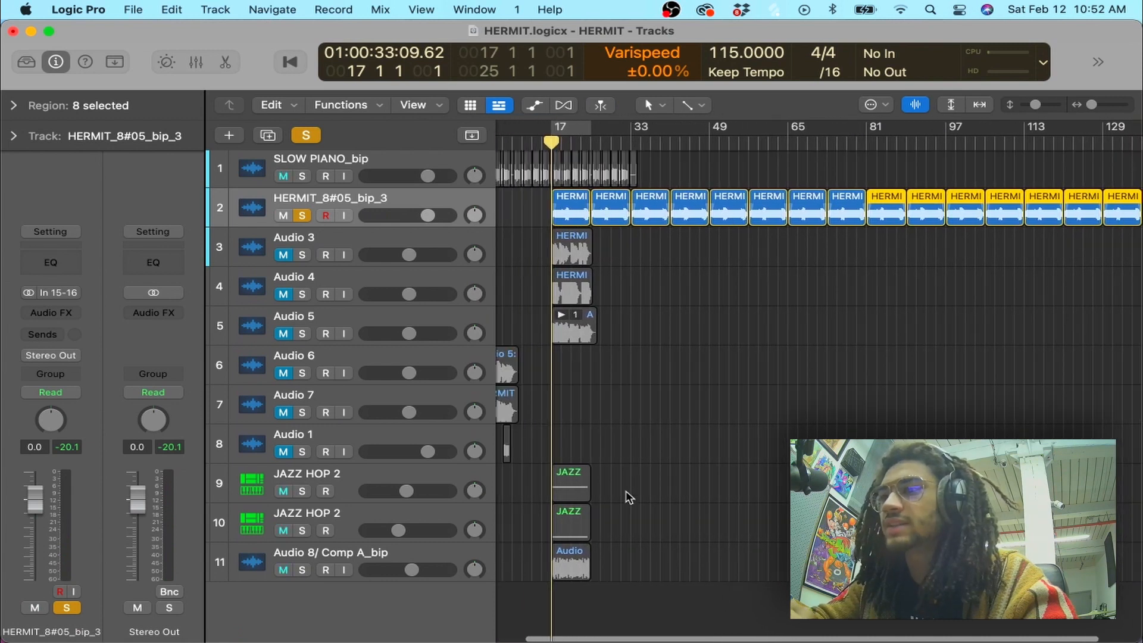
drag(625, 574, 551, 460)
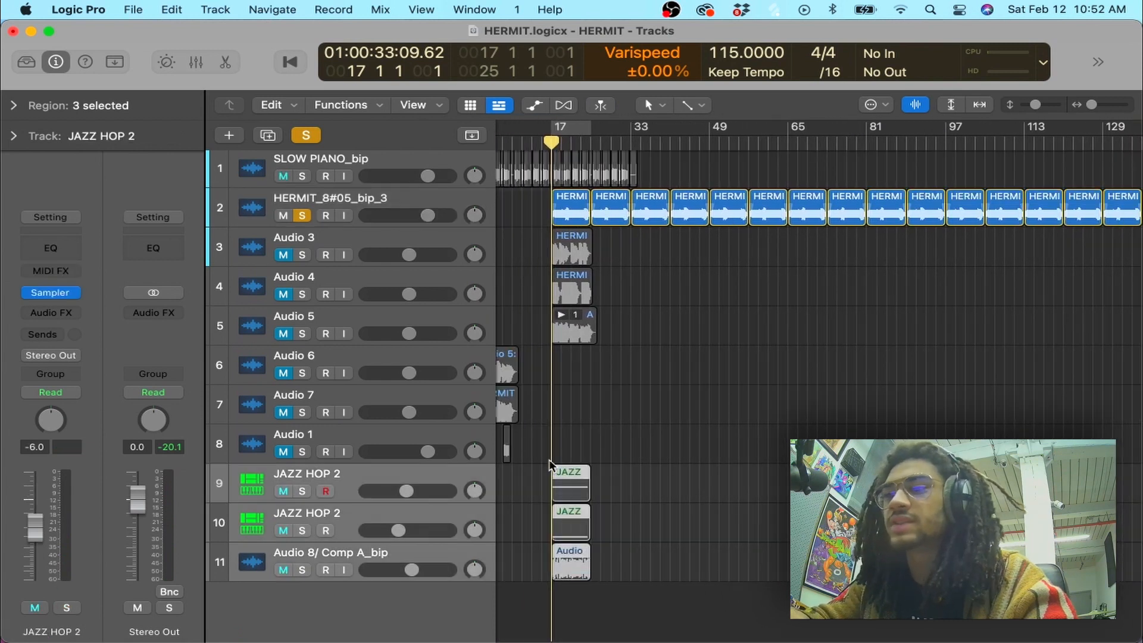
key(super+r)
key(super+r)
key(super+r)
key(super+r)
key(super+r)
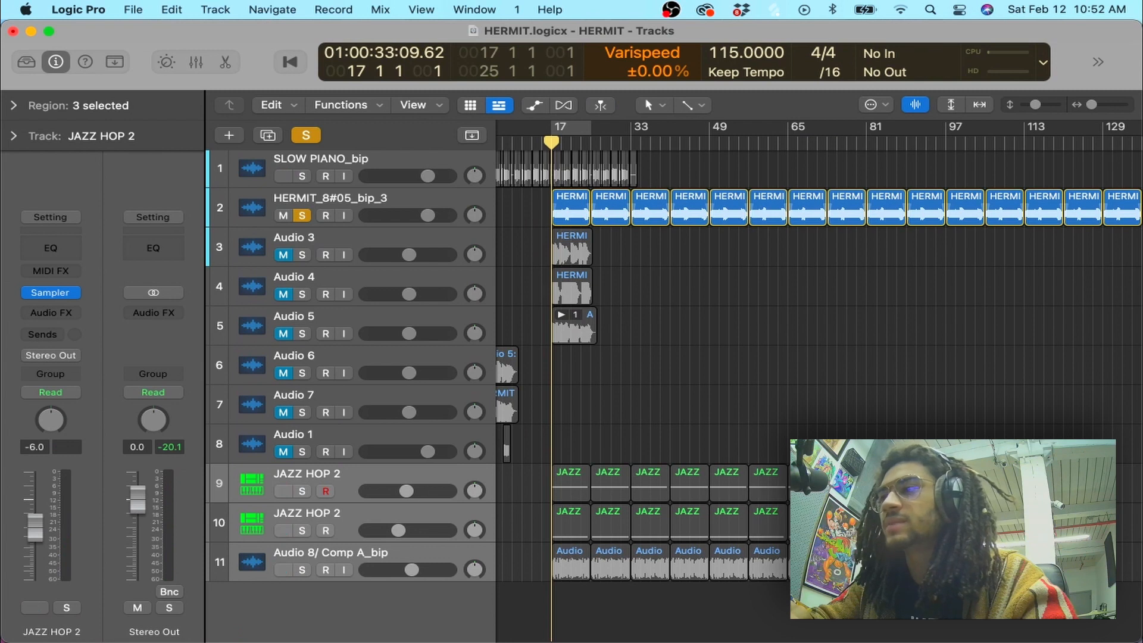
scroll(818, 381, right, 2)
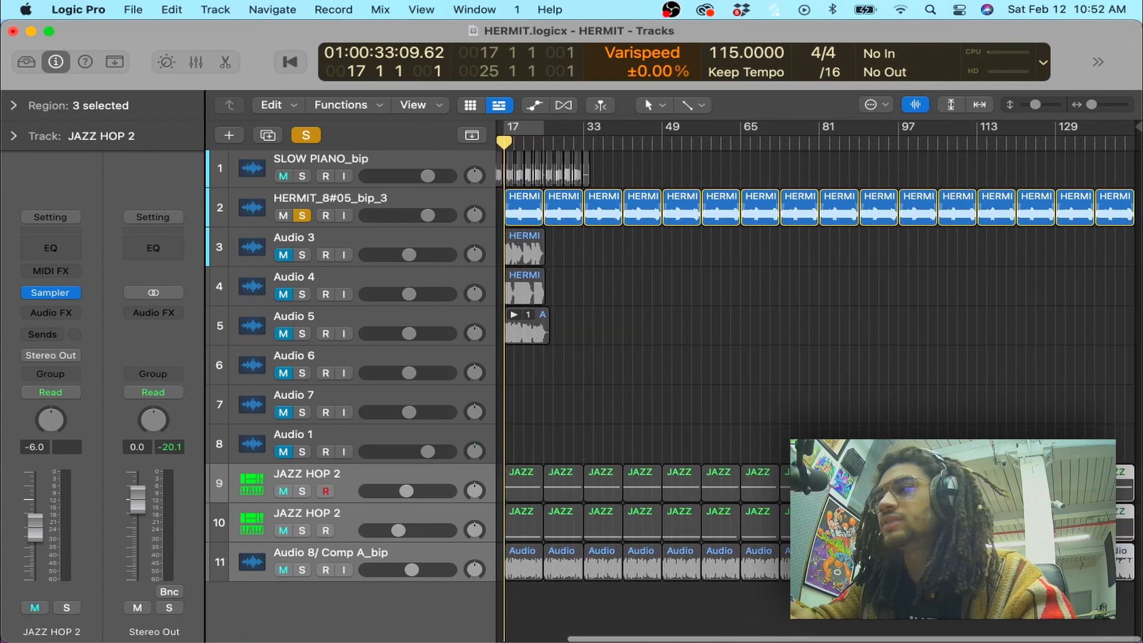
scroll(819, 381, left, 1)
scroll(819, 381, up, 1)
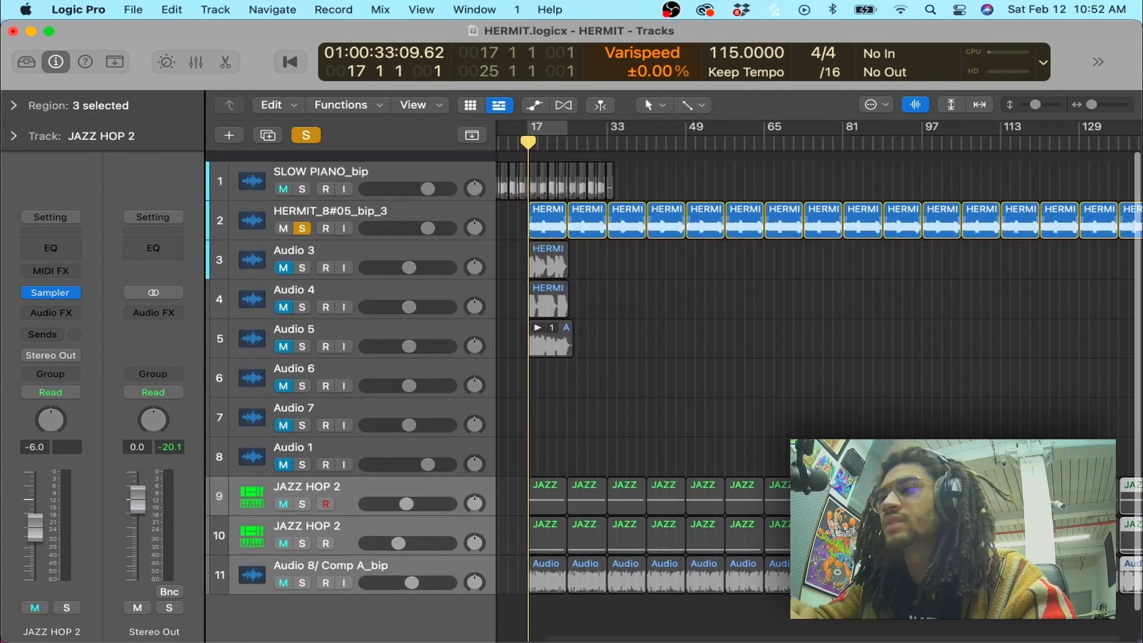
Select the SLOW PIANO_bip regions from bar 25 to bar 33 and repeat them as a block until bar 145
key(super+Right)
key(super+Right)
key(super+Right)
key(super+Right)
key(super+Right)
key(super+Right)
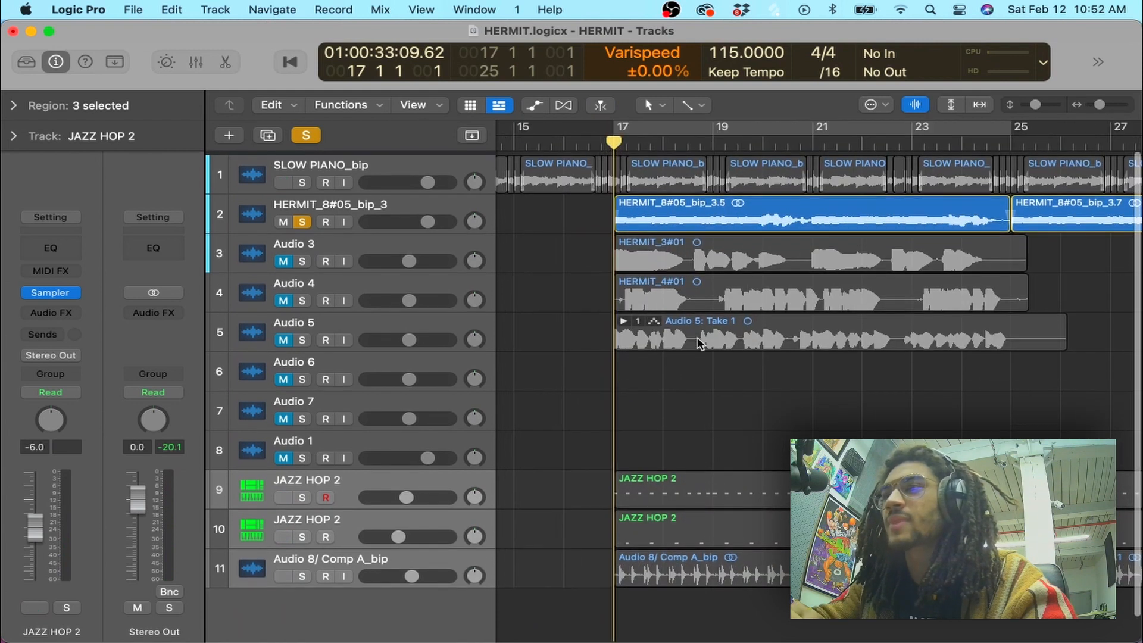
scroll(698, 337, right, 4)
key(super+Left)
key(super+Left)
key(super+Right)
key(super+Right)
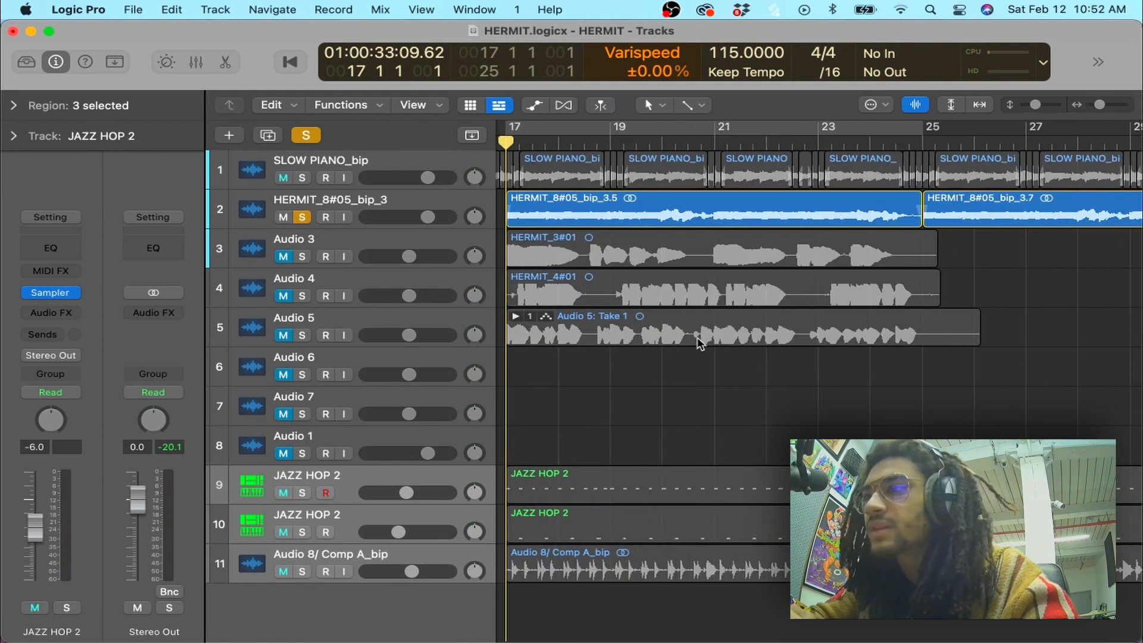
scroll(700, 344, right, 10)
drag(1082, 182, 642, 171)
key(super+Left)
key(super+Left)
key(super+Left)
key(super+Left)
key(super+Left)
key(super+Left)
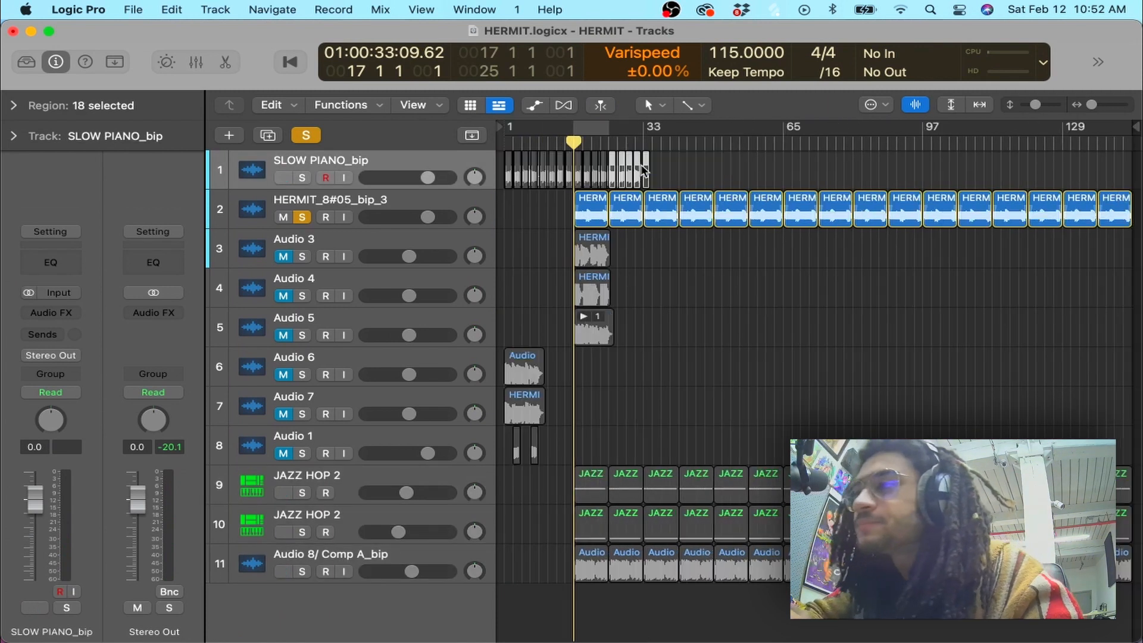
key(super+Right)
key(super+r)
key(super+r)
key(super+r)
key(super+r)
key(super+r)
key(super+r)
key(super+r)
key(super+r)
key(super+r)
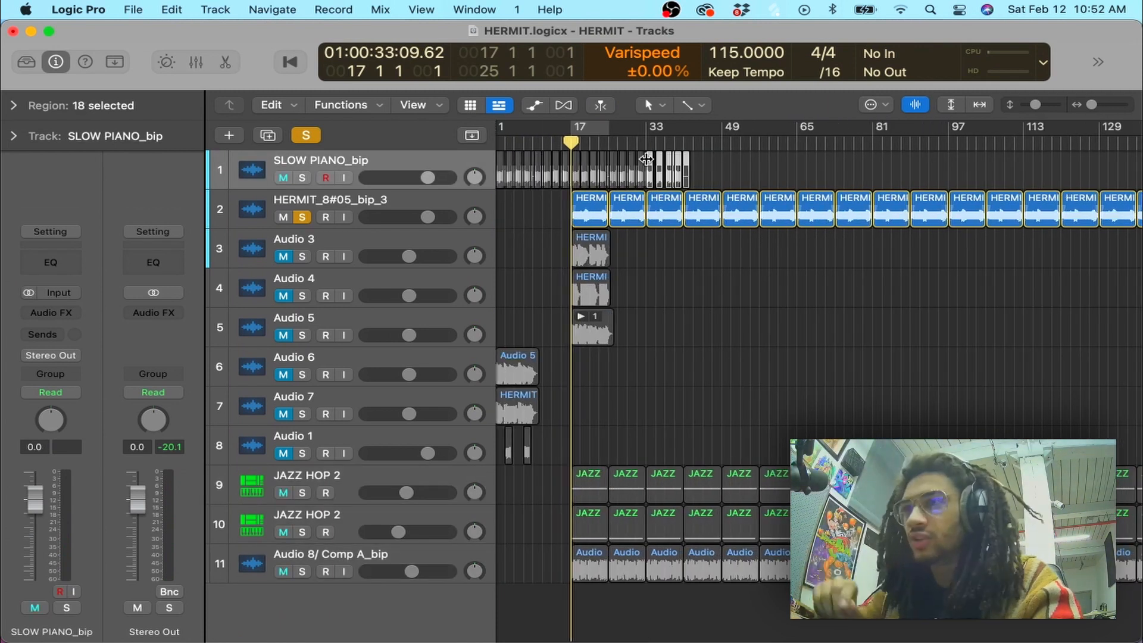
key(super+r)
key(super+r)
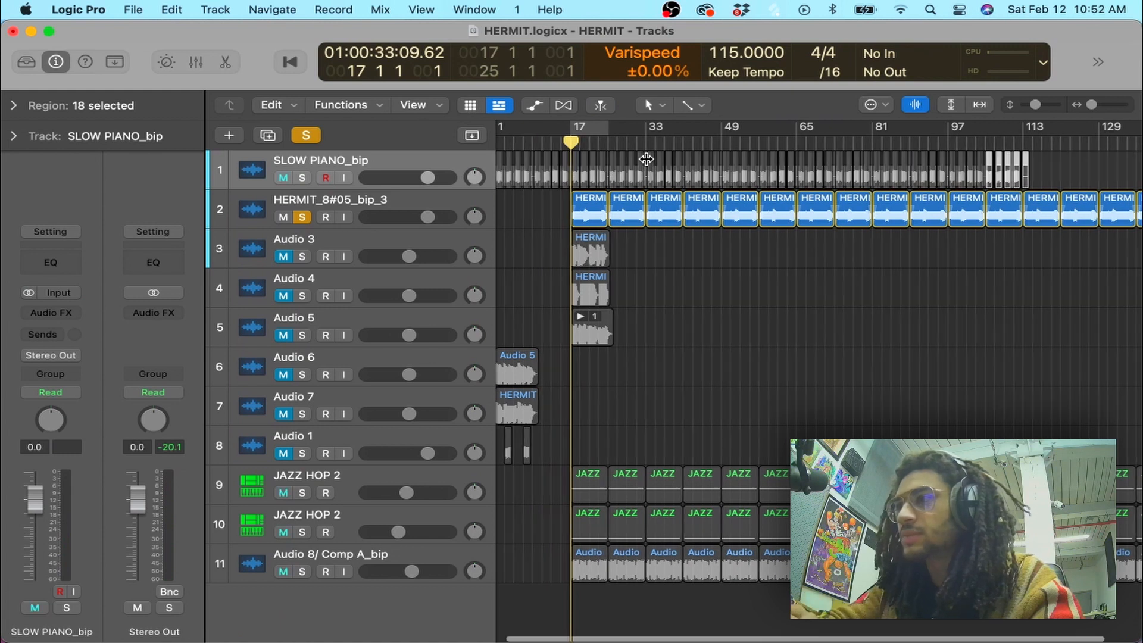
key(super+r)
key(super+r)
key(super+r)
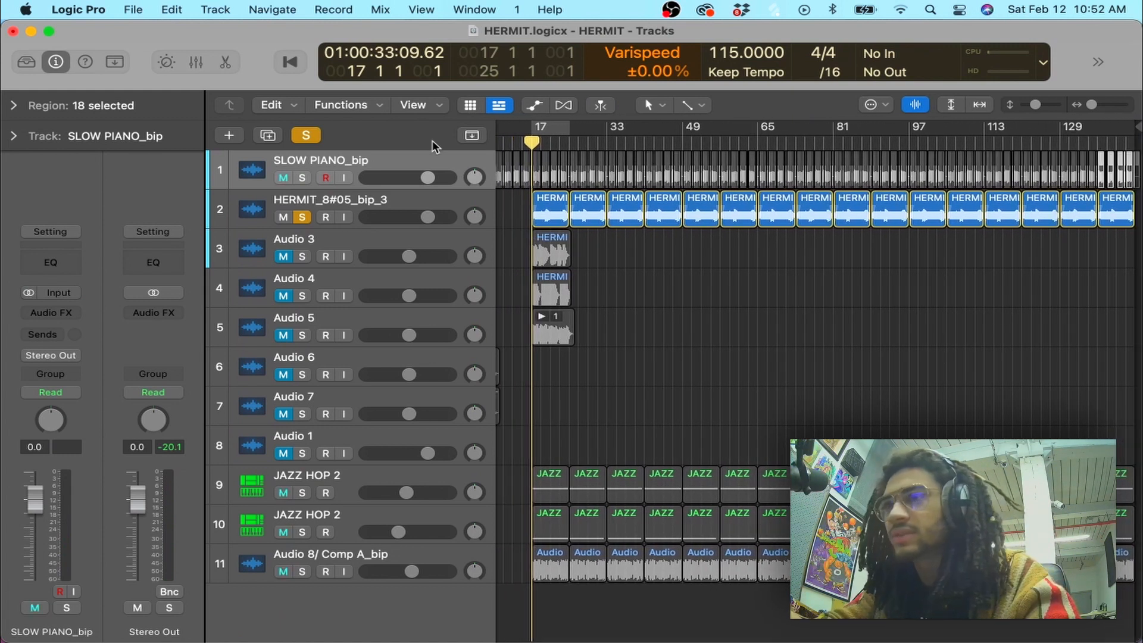
Turn off solo and lower the HERMIT_8#05_bip_3 track's volume to -1.1 dB while playing from bar 128
click(306, 135)
click(1054, 141)
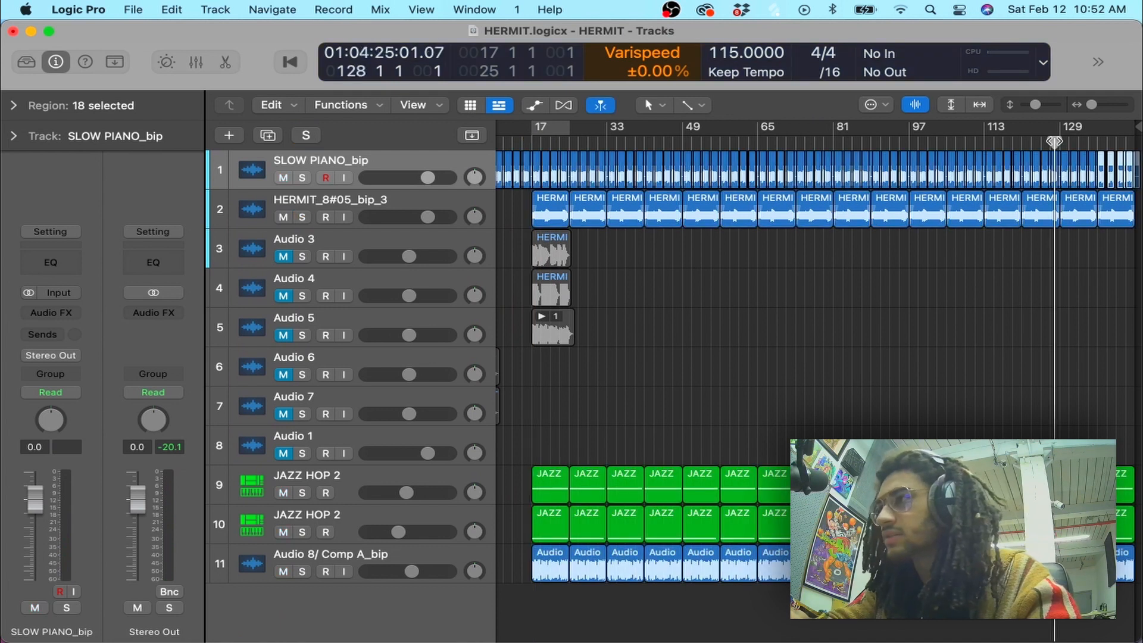
key(space)
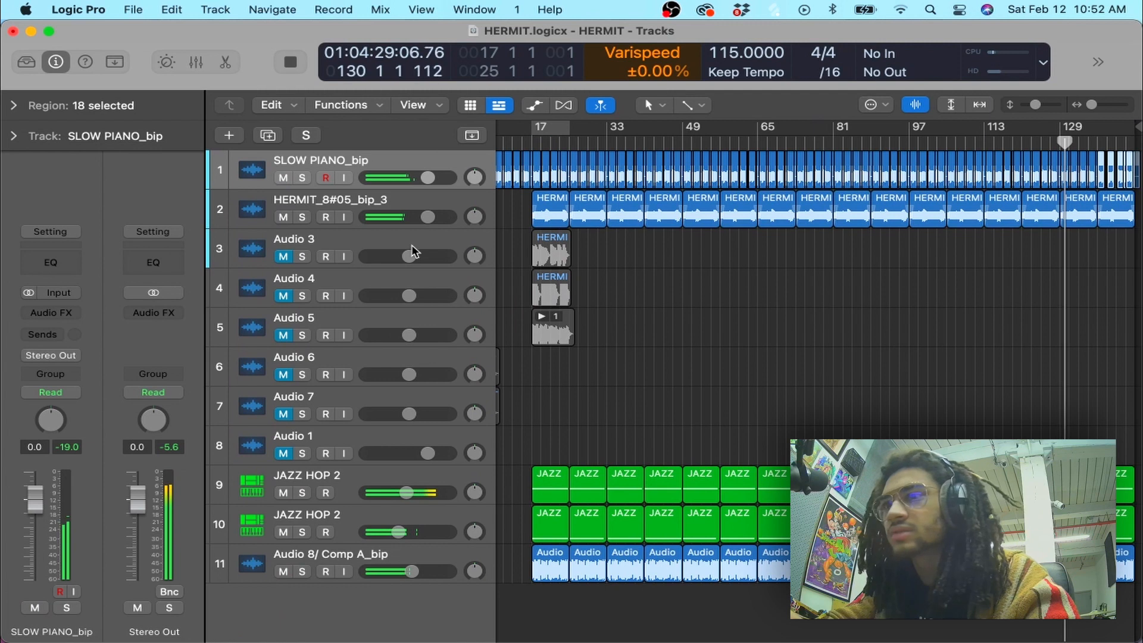
drag(427, 216, 423, 217)
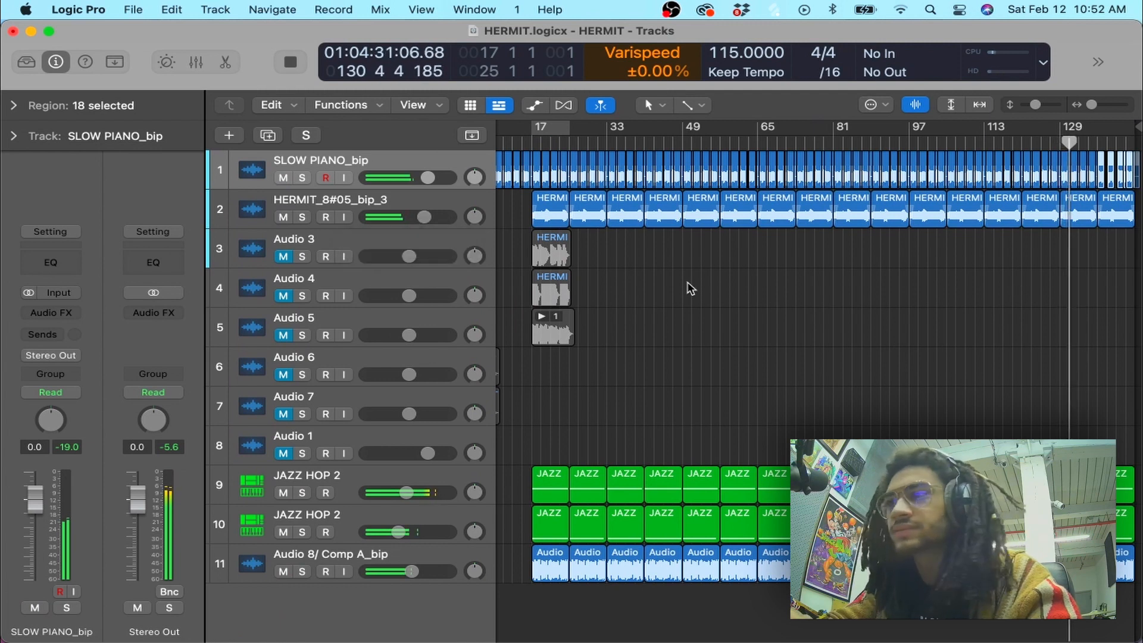
Play the full arrangement from bar 17 with the HERMIT_8#05_bip_3 track selected
drag(532, 144, 530, 144)
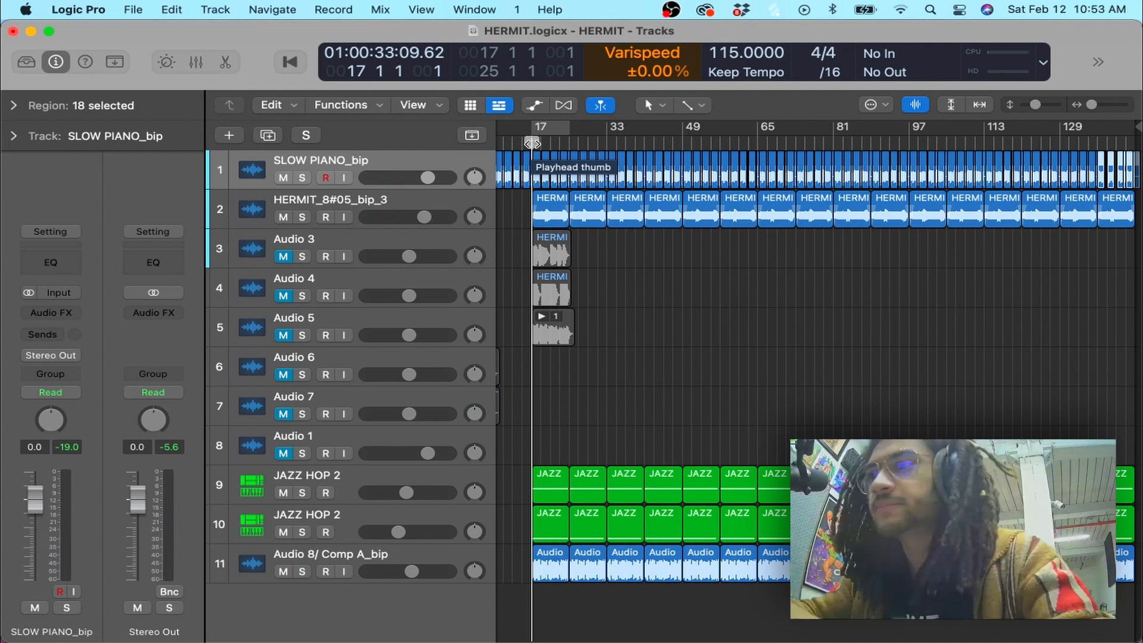
click(395, 202)
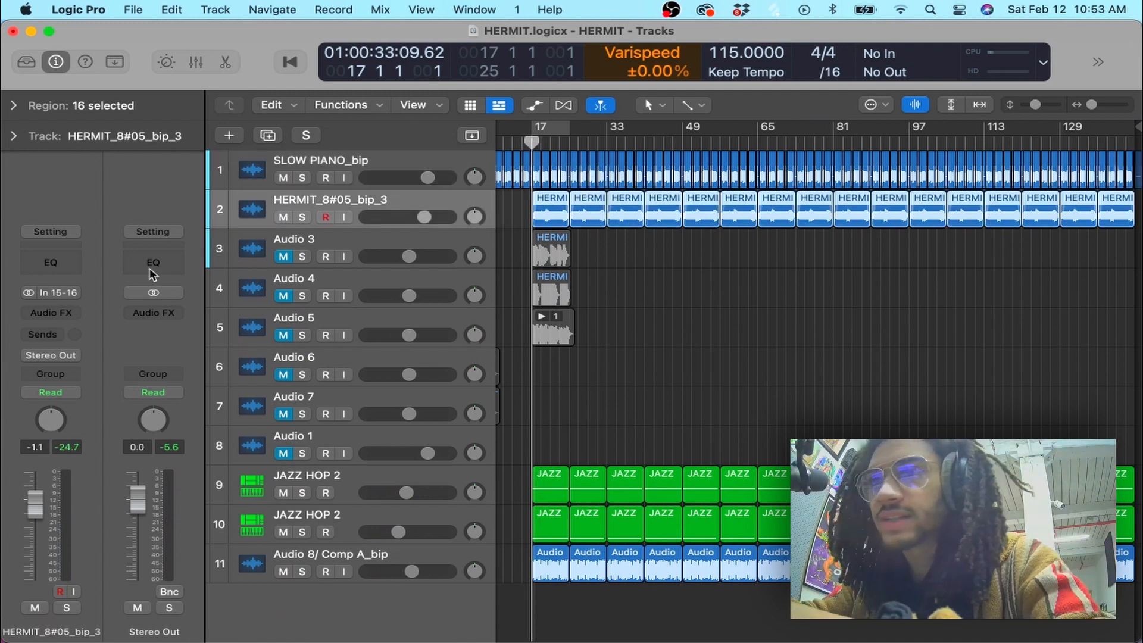
click(65, 312)
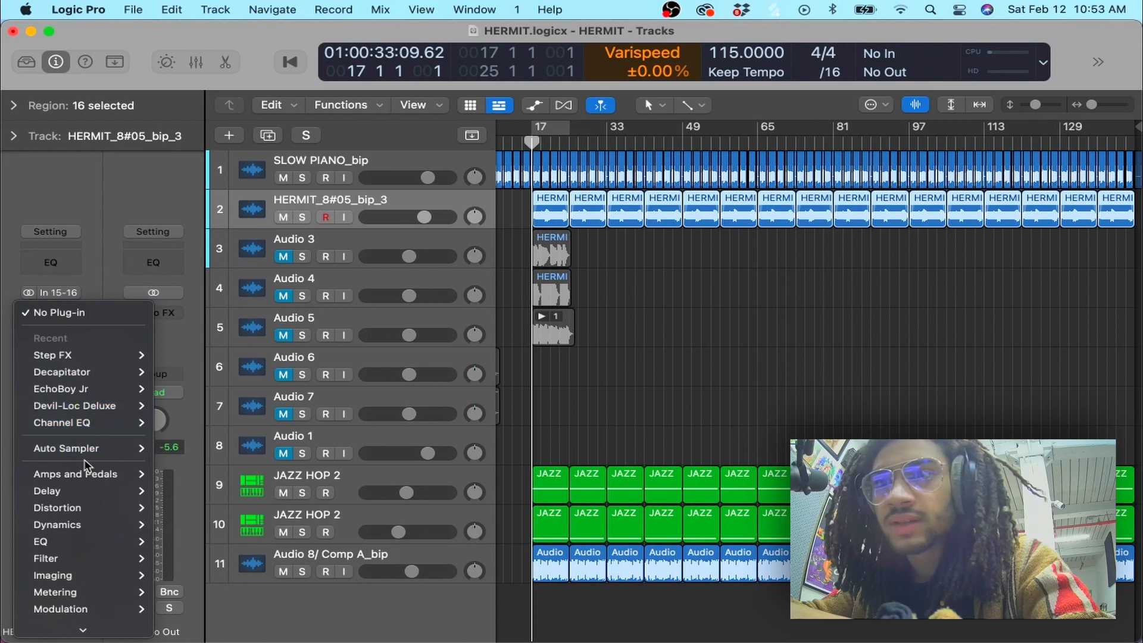
mouse_move(118, 475)
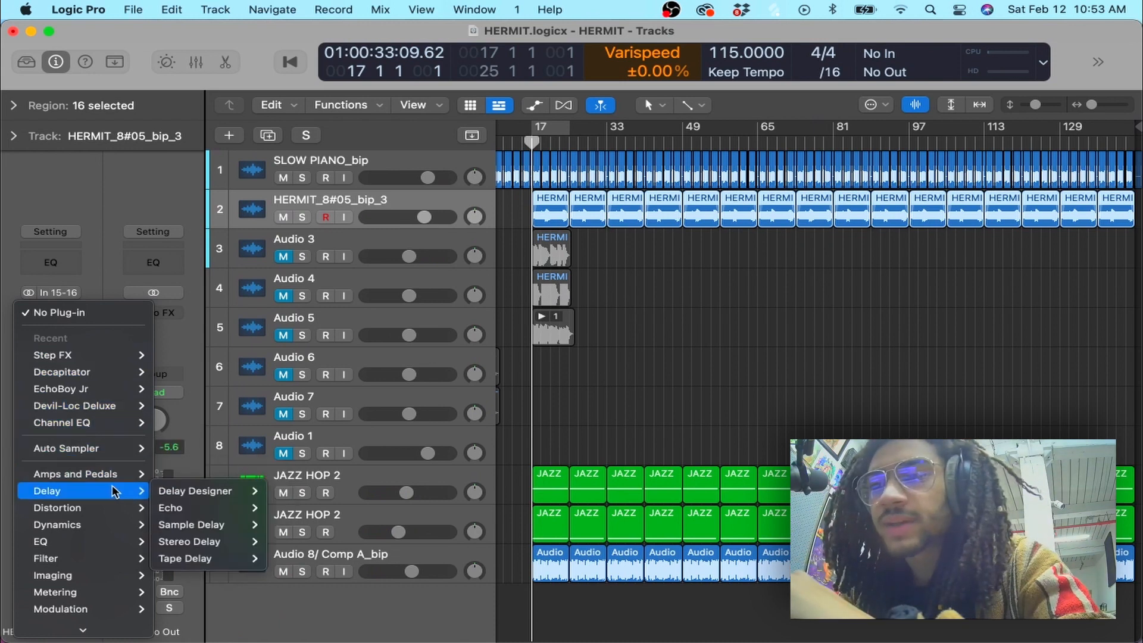
click(919, 384)
key(space)
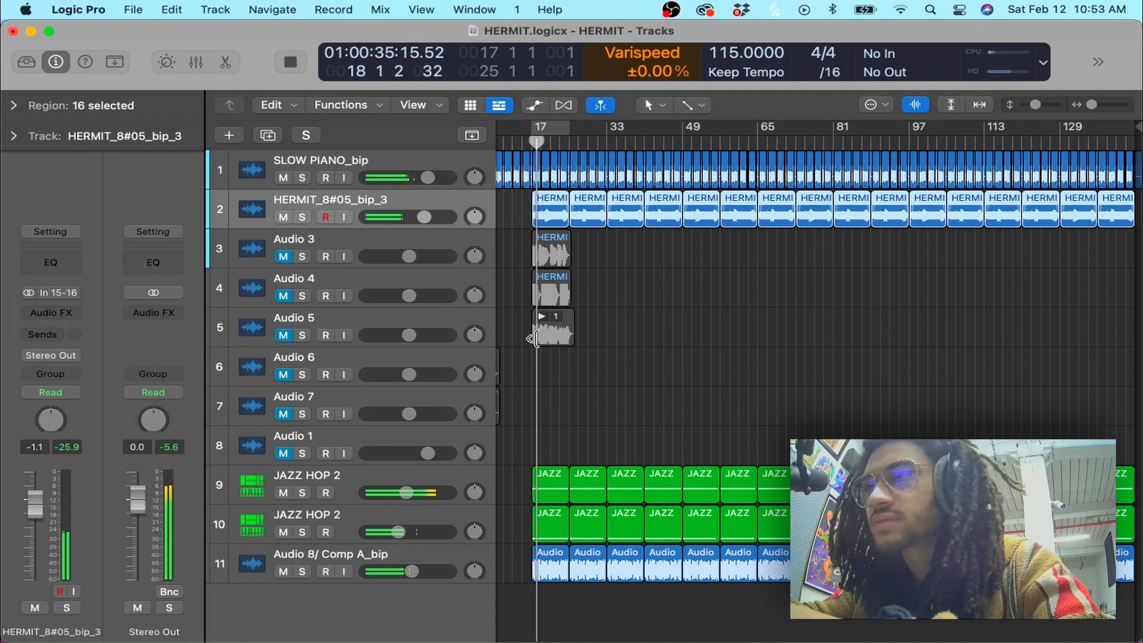
key(space)
Add the EchoBoy Jr effect to the HERMIT_8#05_bip_3 track
click(36, 312)
mouse_move(119, 389)
click(191, 389)
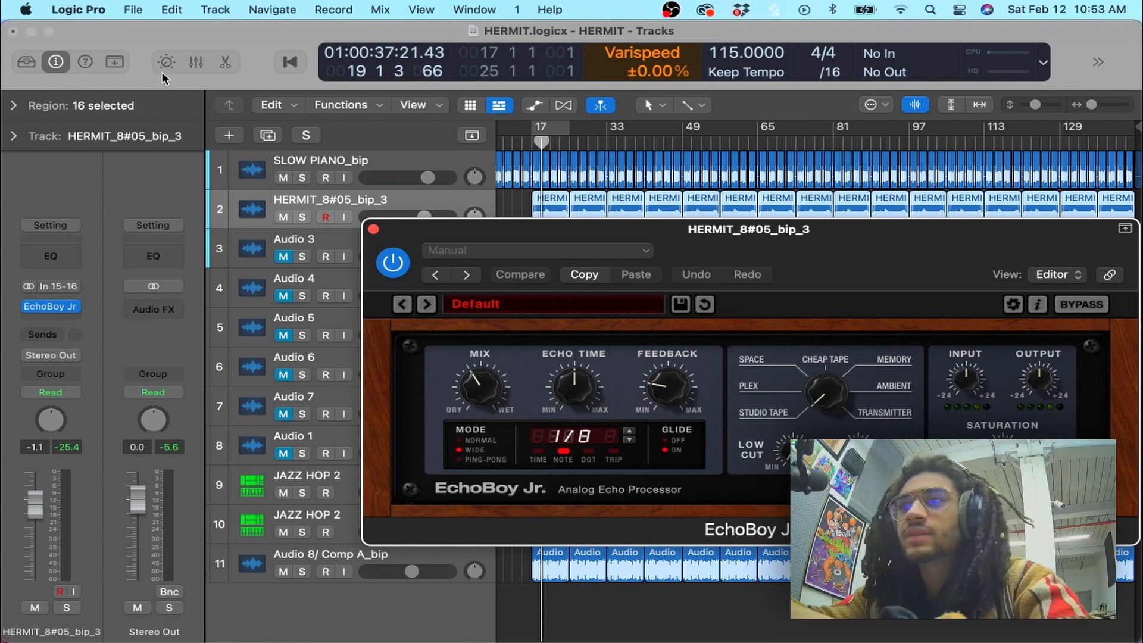
click(133, 10)
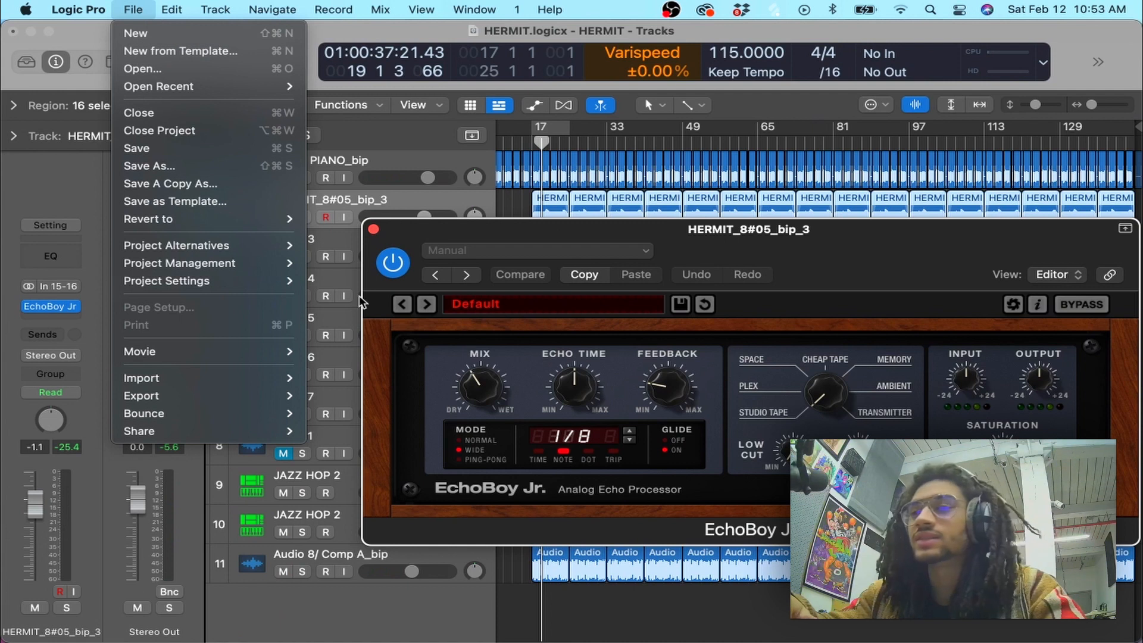
mouse_move(63, 9)
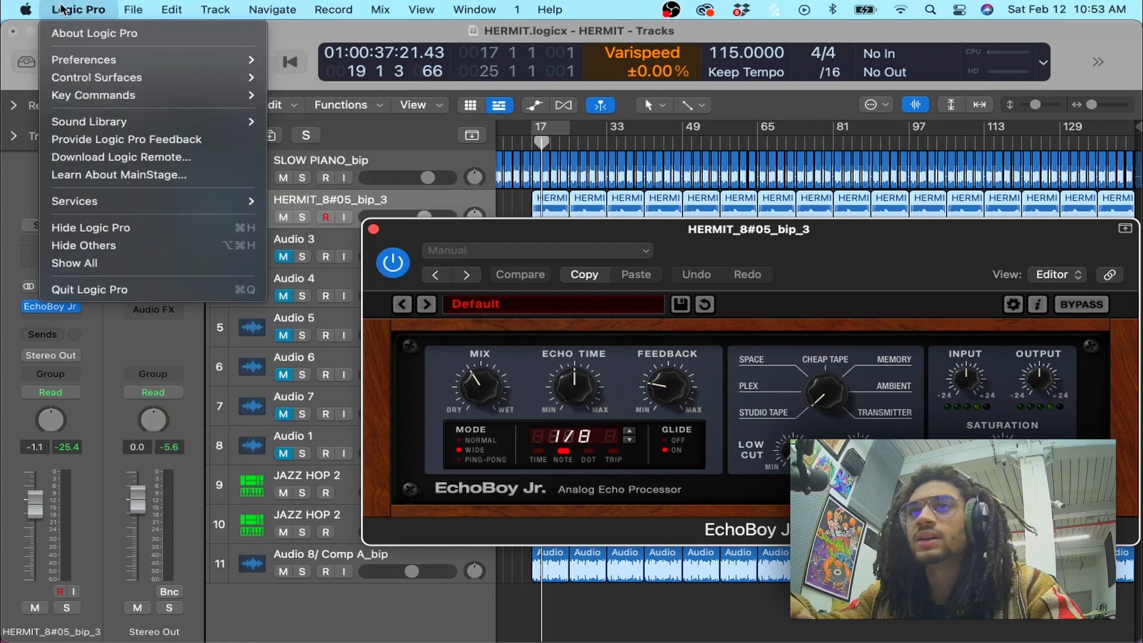
mouse_move(158, 89)
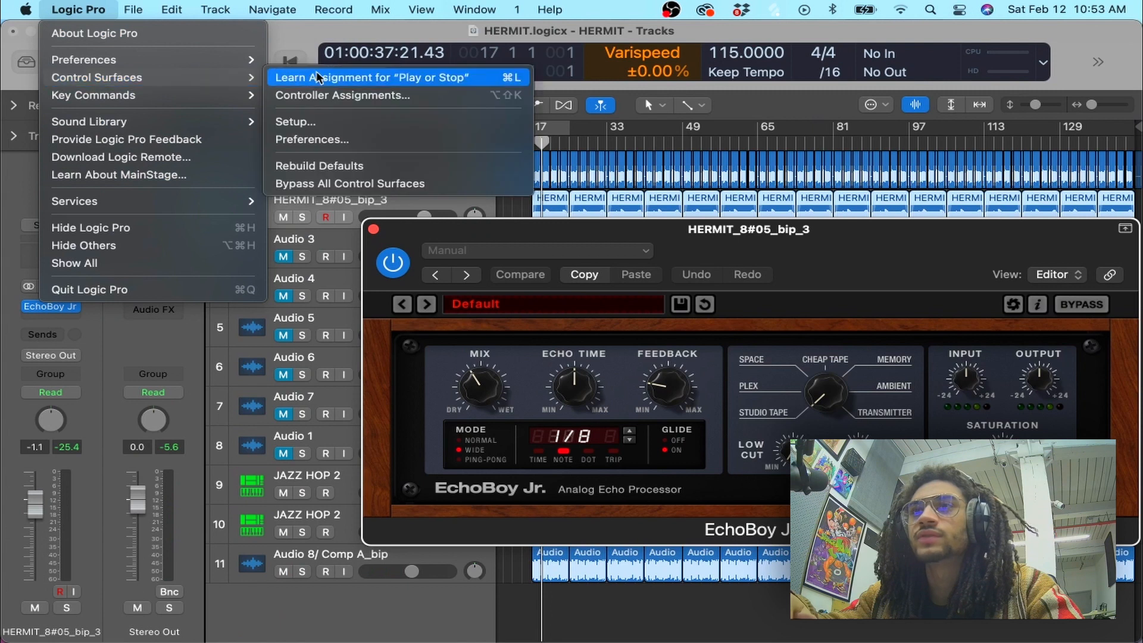
click(774, 250)
Adjust EchoBoy Jr's Mix knob, learn a Launchkey MK3 37 controller assignment for Mix, and reassign the hardware control already in use
drag(488, 384, 489, 377)
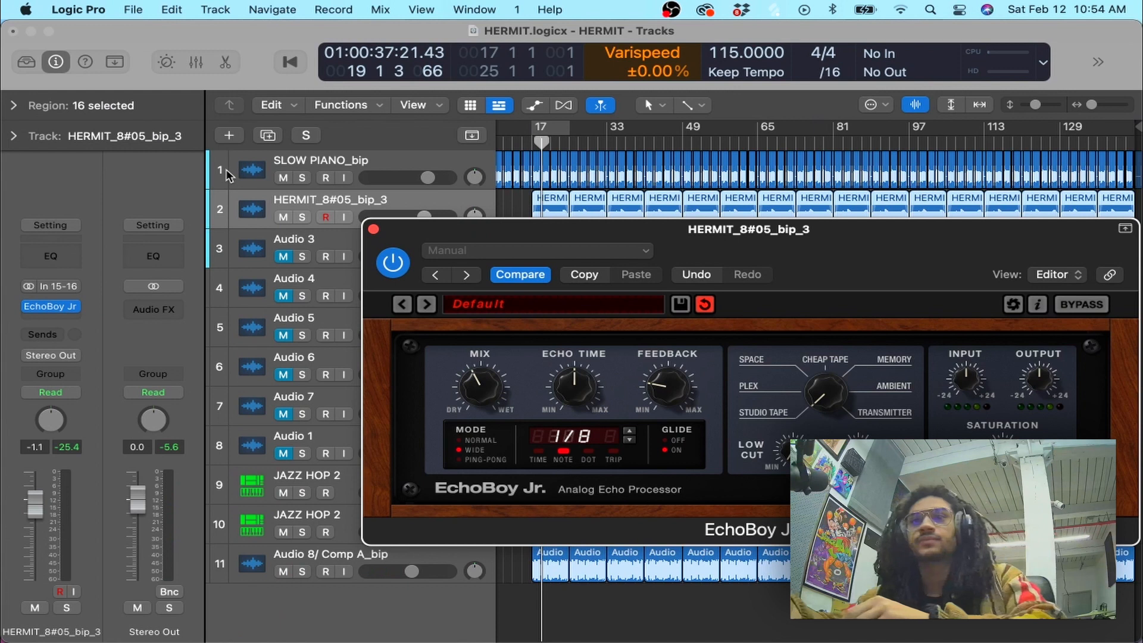
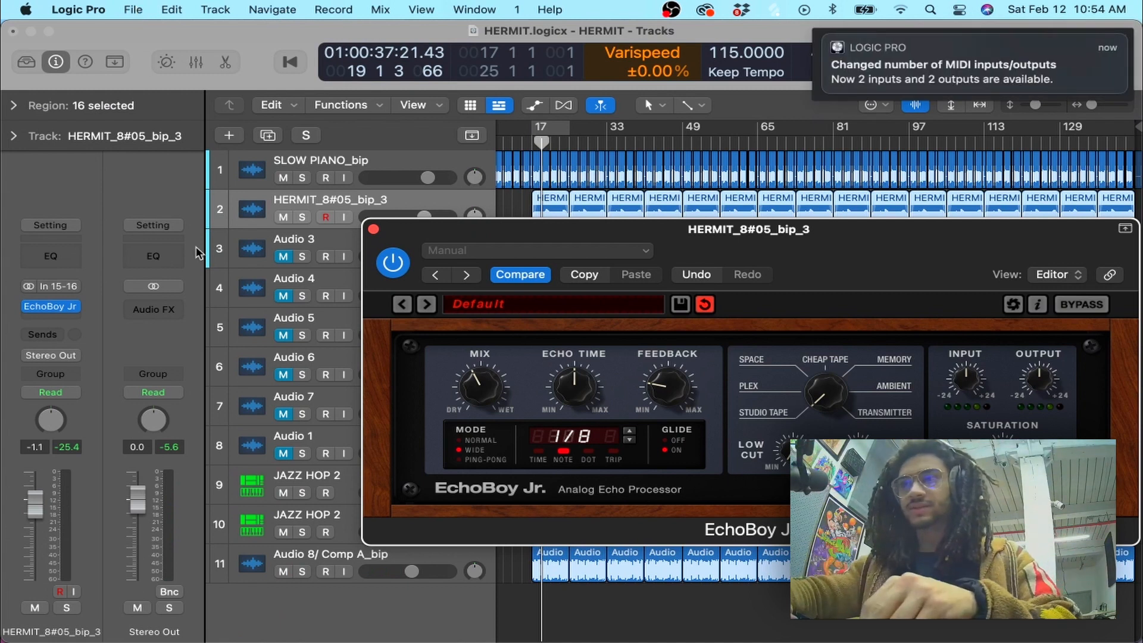
drag(500, 394, 500, 383)
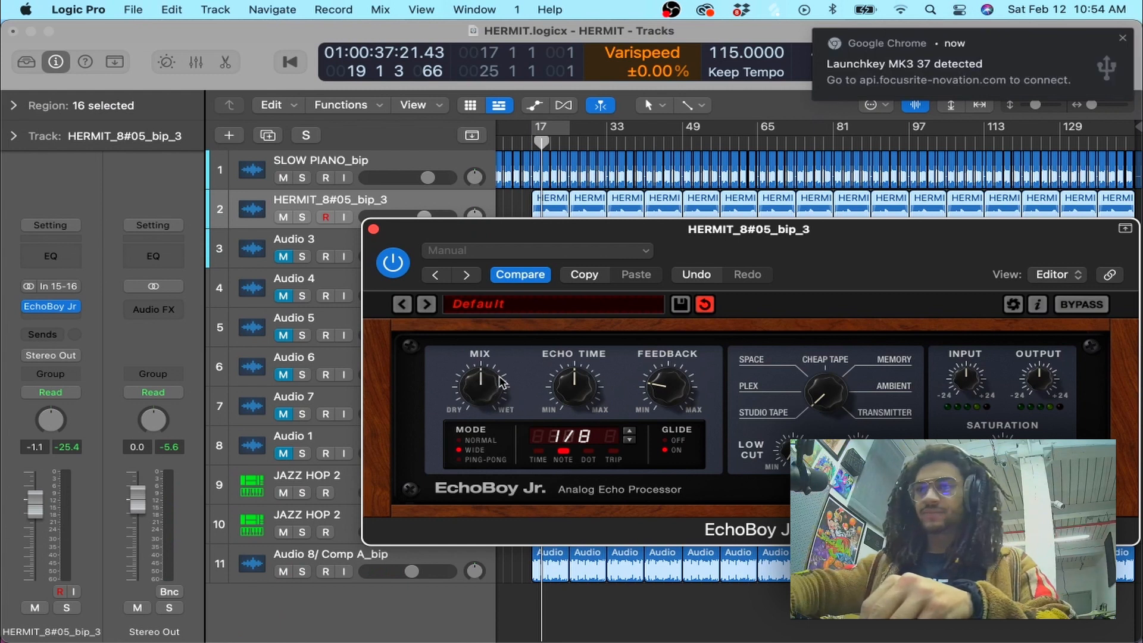
click(142, 9)
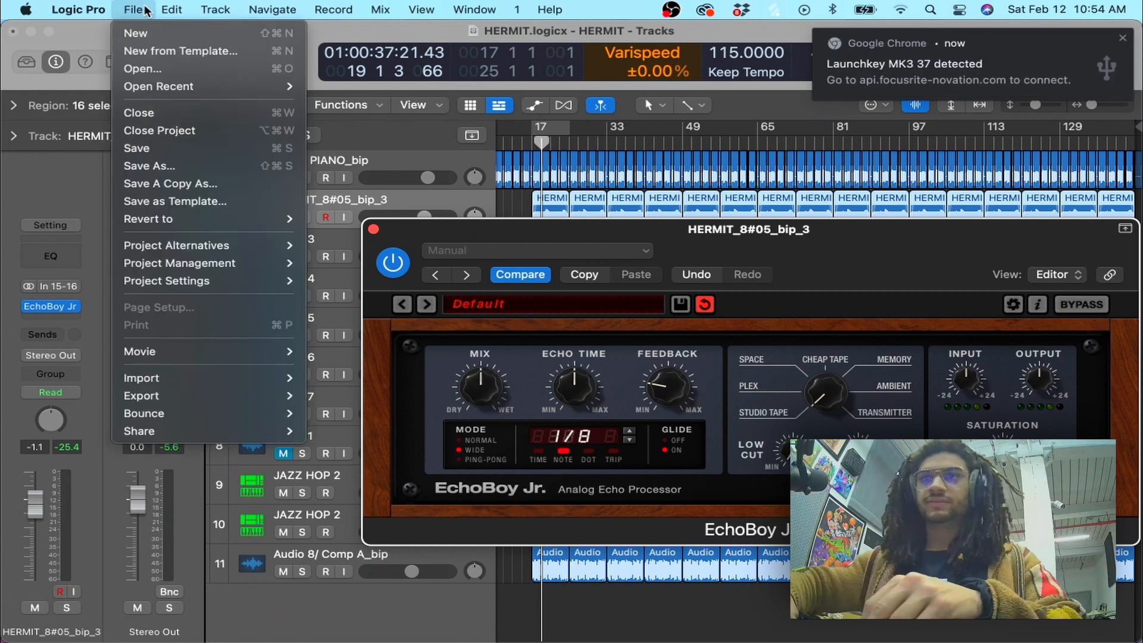
mouse_move(202, 7)
mouse_move(71, 10)
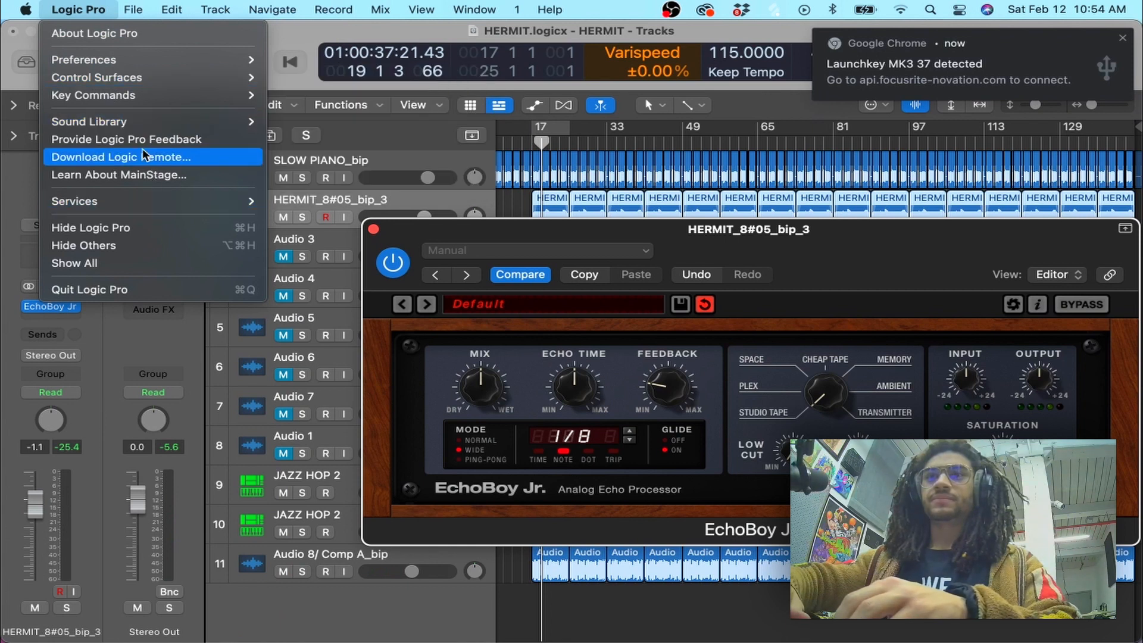
mouse_move(137, 103)
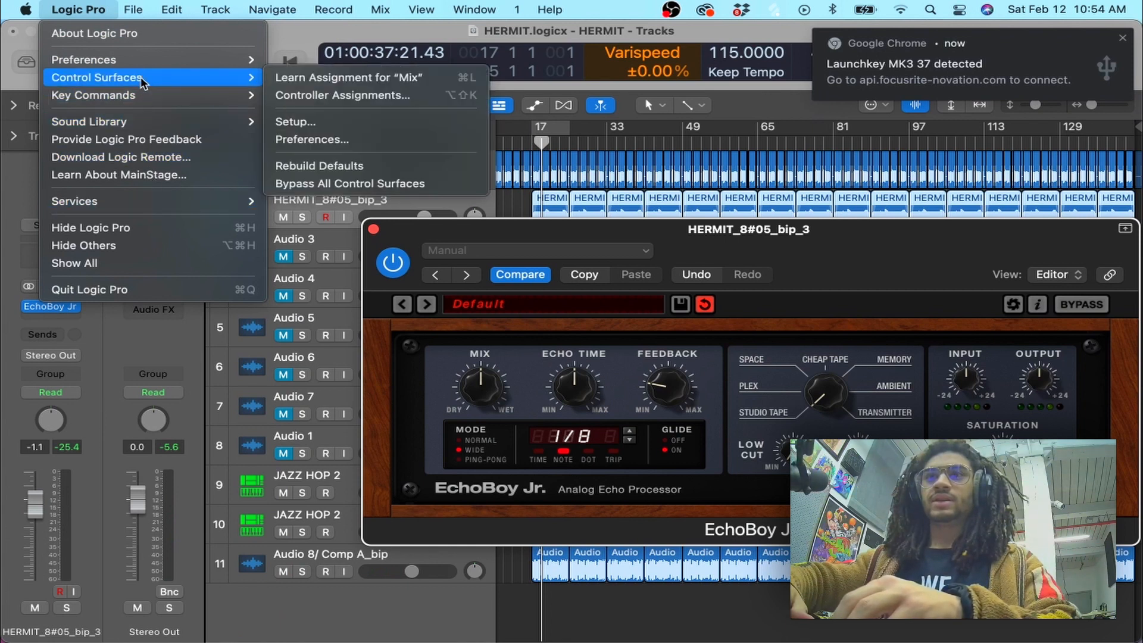
mouse_move(151, 58)
mouse_move(242, 77)
click(297, 78)
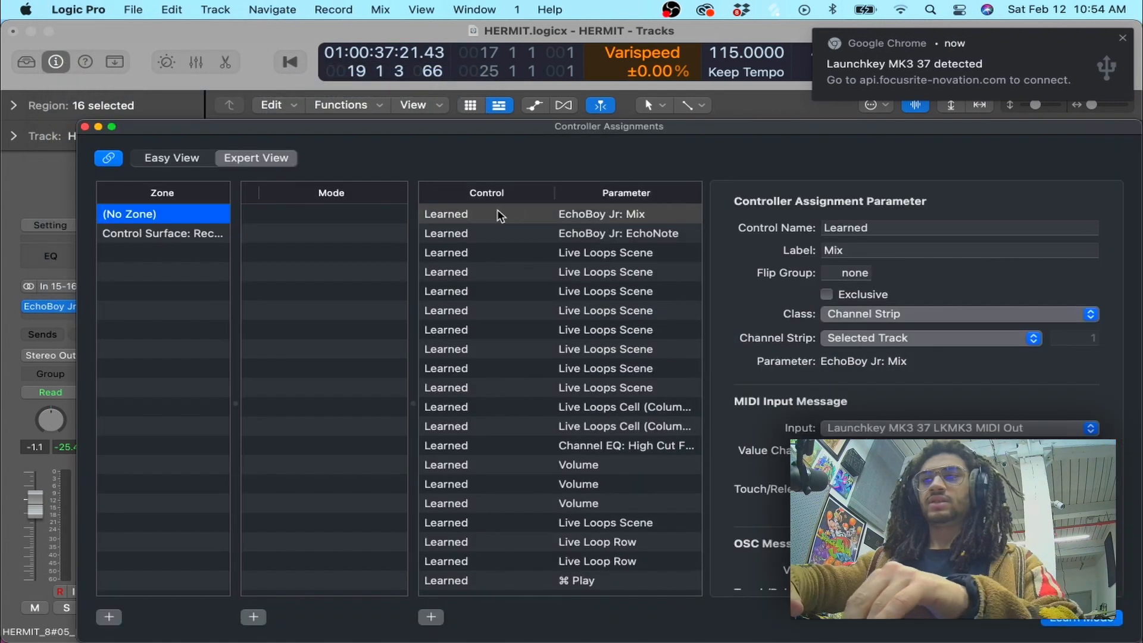
click(87, 126)
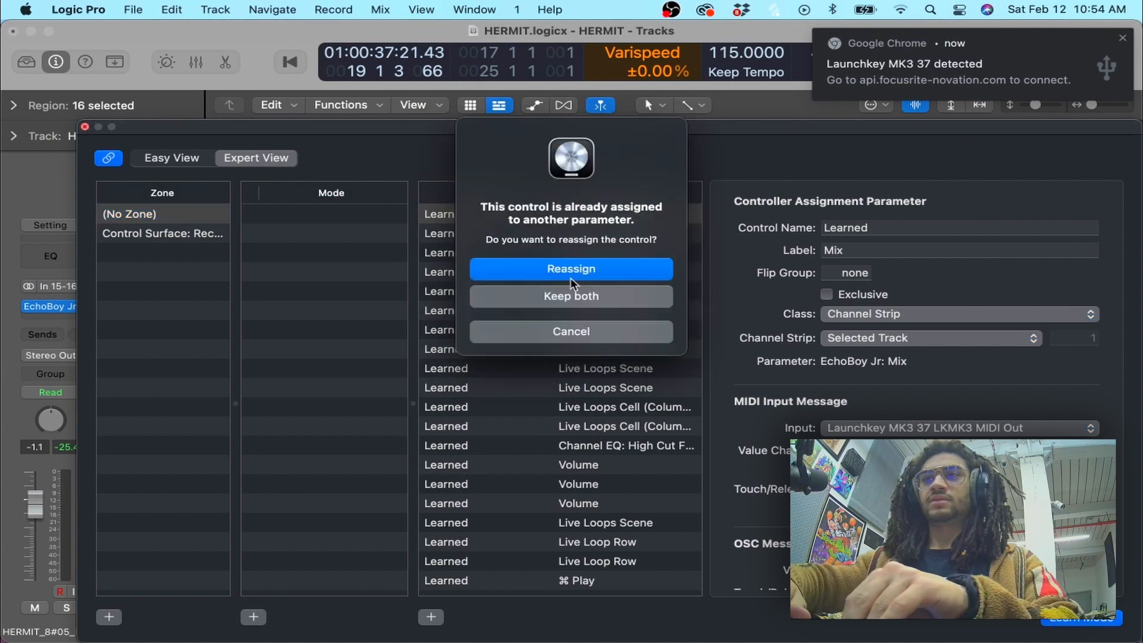
click(581, 274)
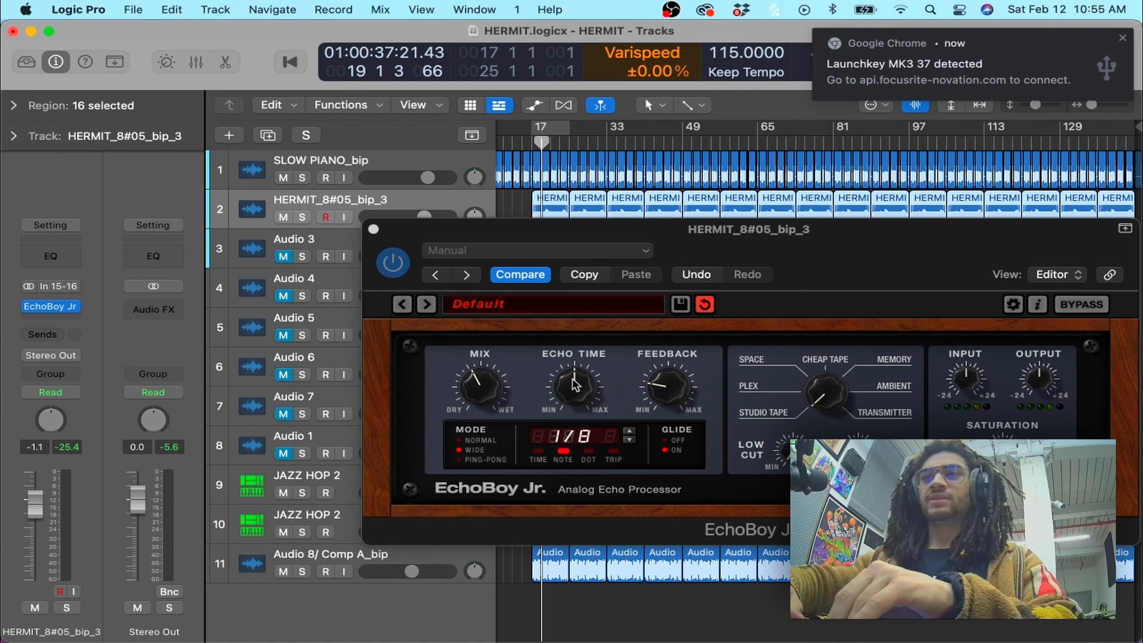
Set EchoBoy Jr's echo time to a 1/16 note and begin learning a controller assignment for it
drag(575, 384, 594, 415)
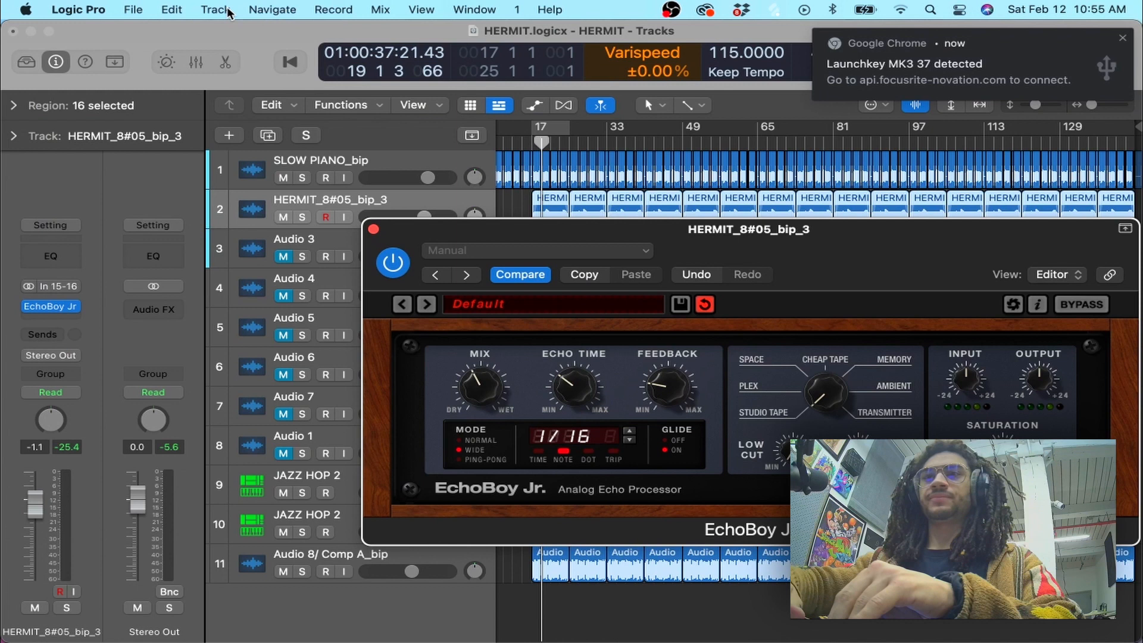
click(134, 10)
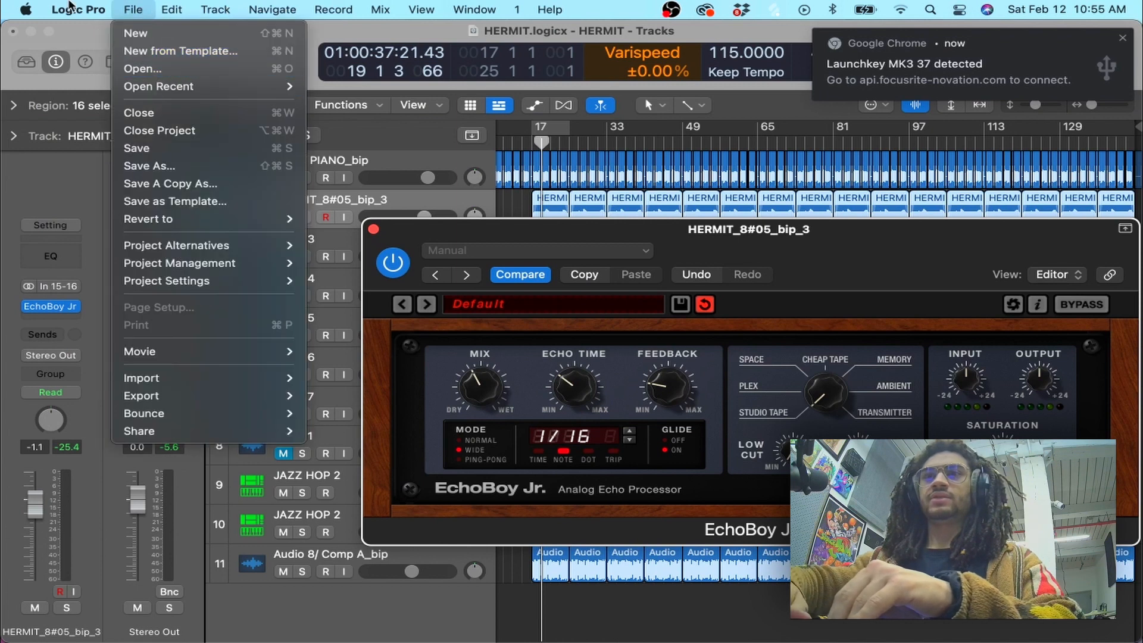
Learn a controller assignment for the EchoBoy Jr. EchoNote parameter on the selected track, leaving the assignments window closed
mouse_move(127, 76)
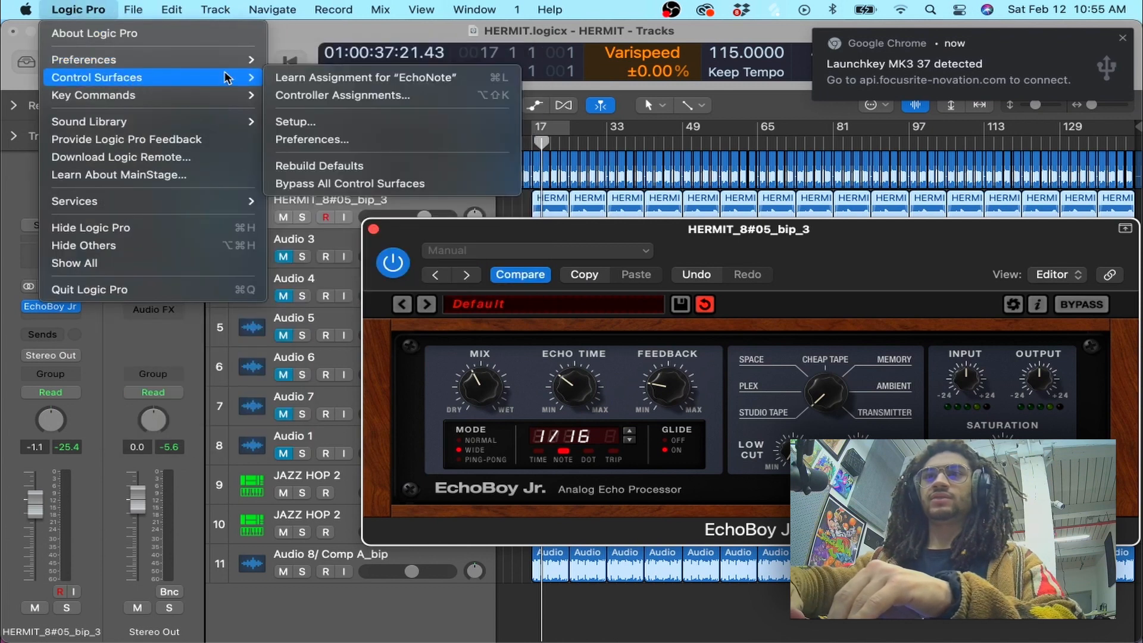
click(284, 77)
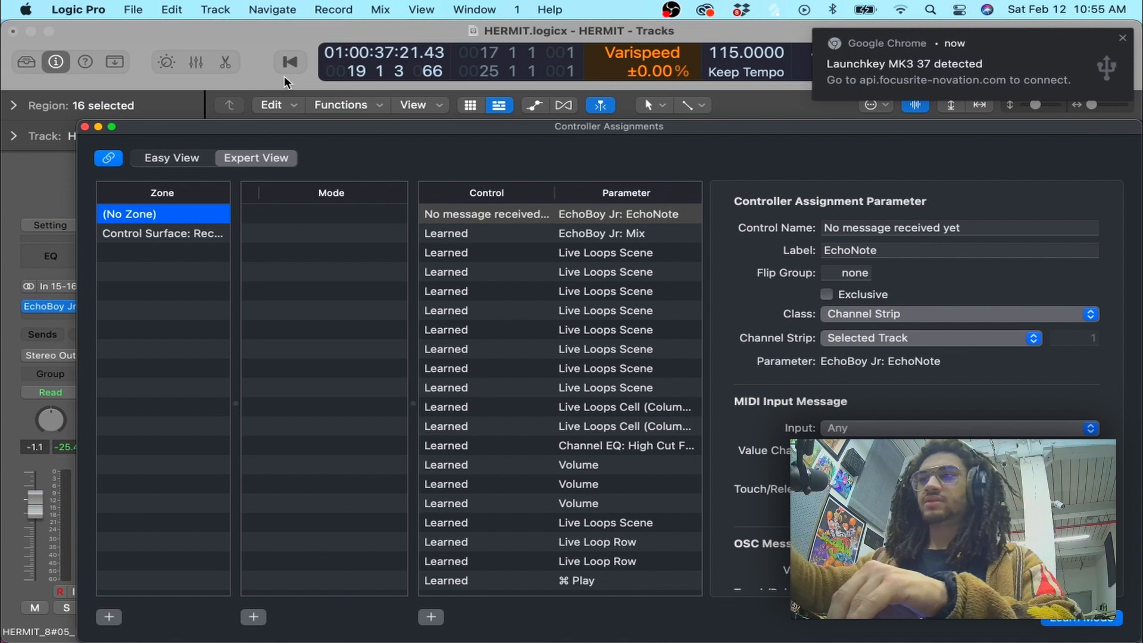
click(85, 127)
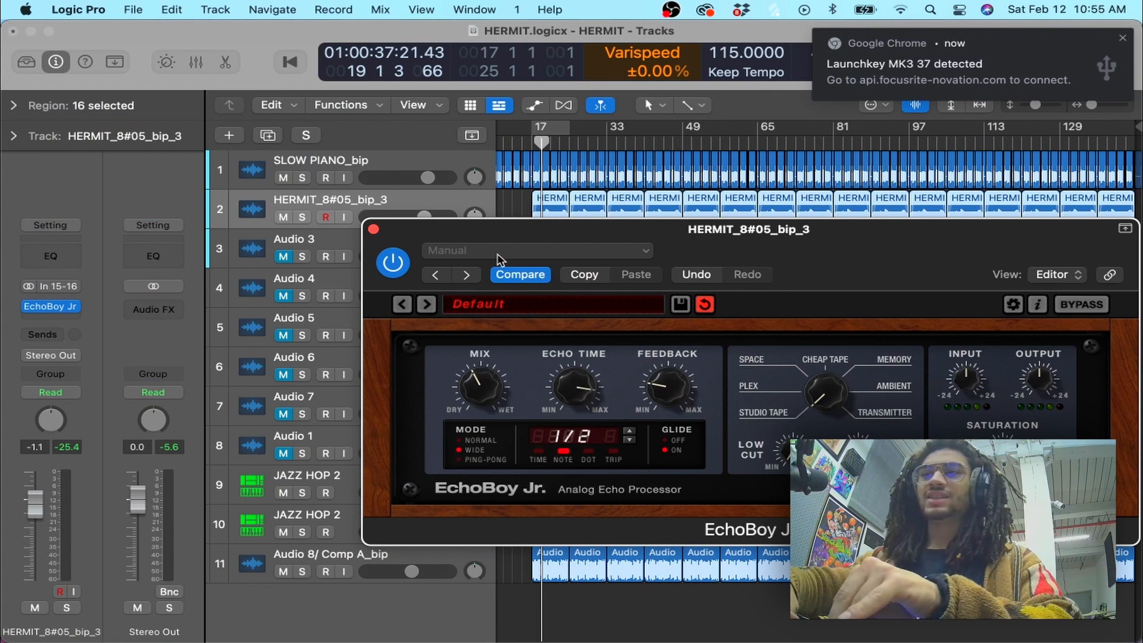
Learn a Launchkey MK3 37 controller assignment for the EchoBoy Jr. Feedback parameter and close the assignments window
click(130, 11)
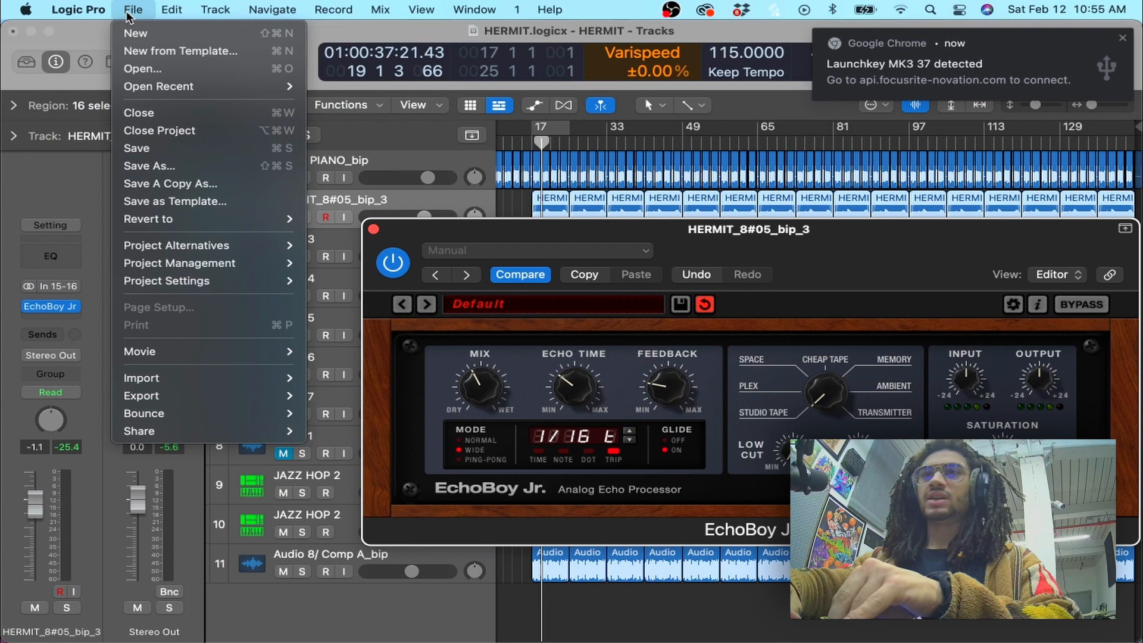
click(130, 12)
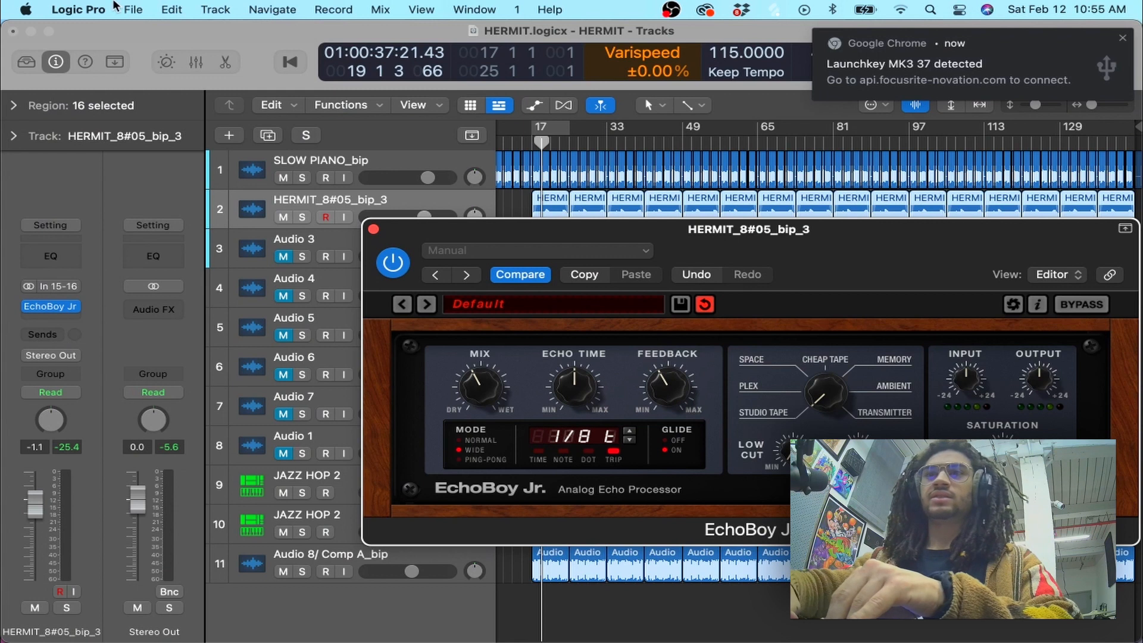
click(78, 9)
mouse_move(179, 78)
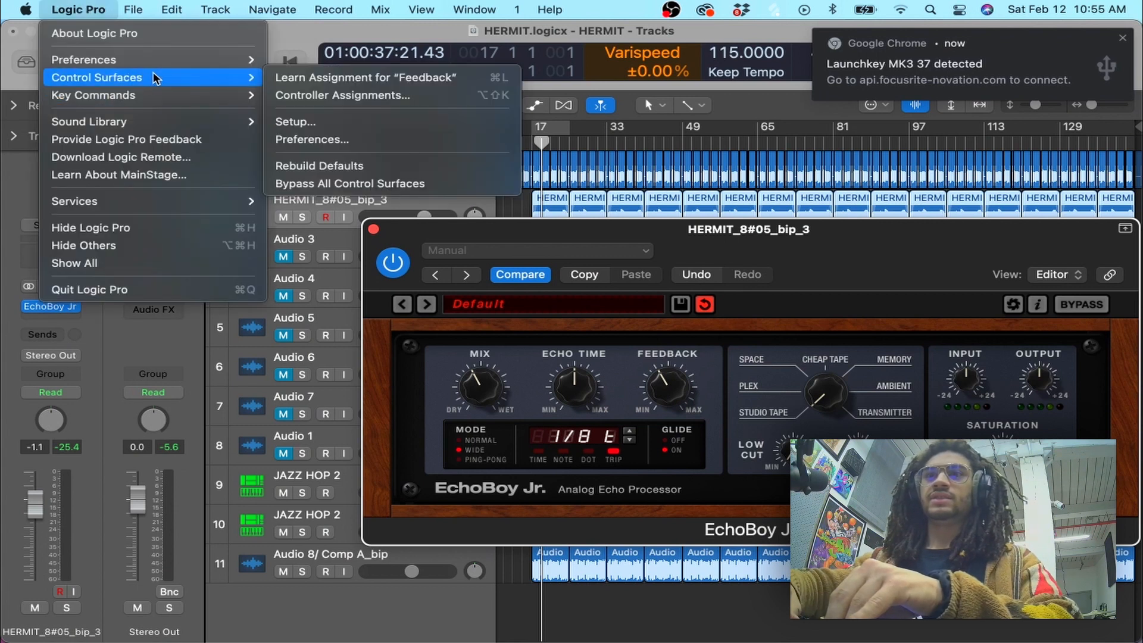
click(303, 78)
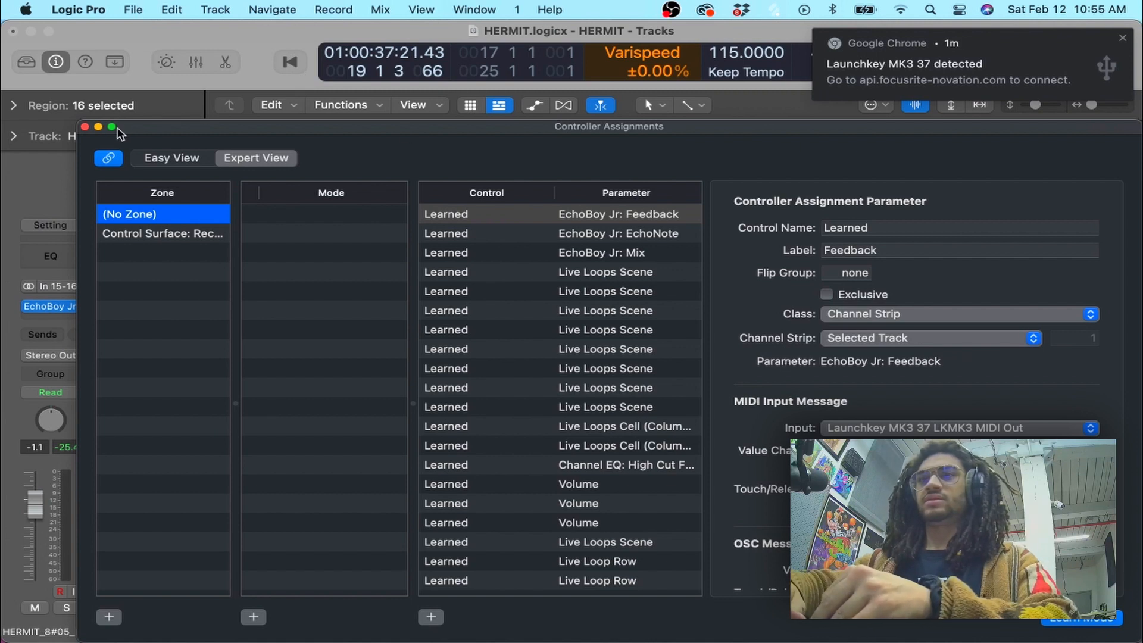
click(85, 127)
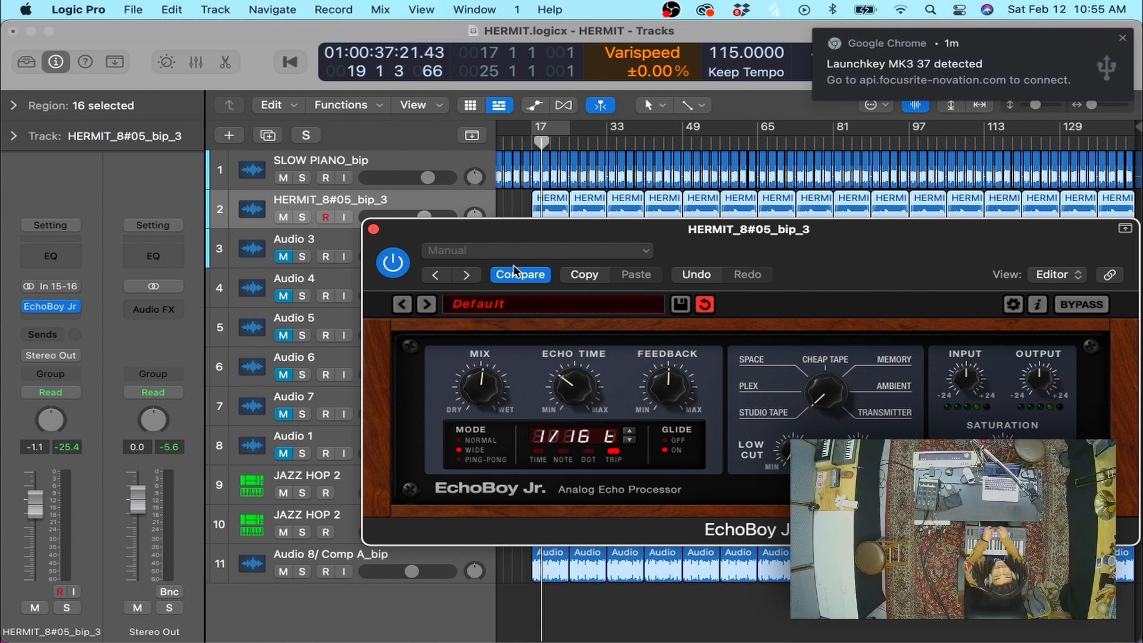
Audition the delay by playing the project from bar 17, and set the EchoBoy Jr. echo time to 1/8
click(531, 144)
key(space)
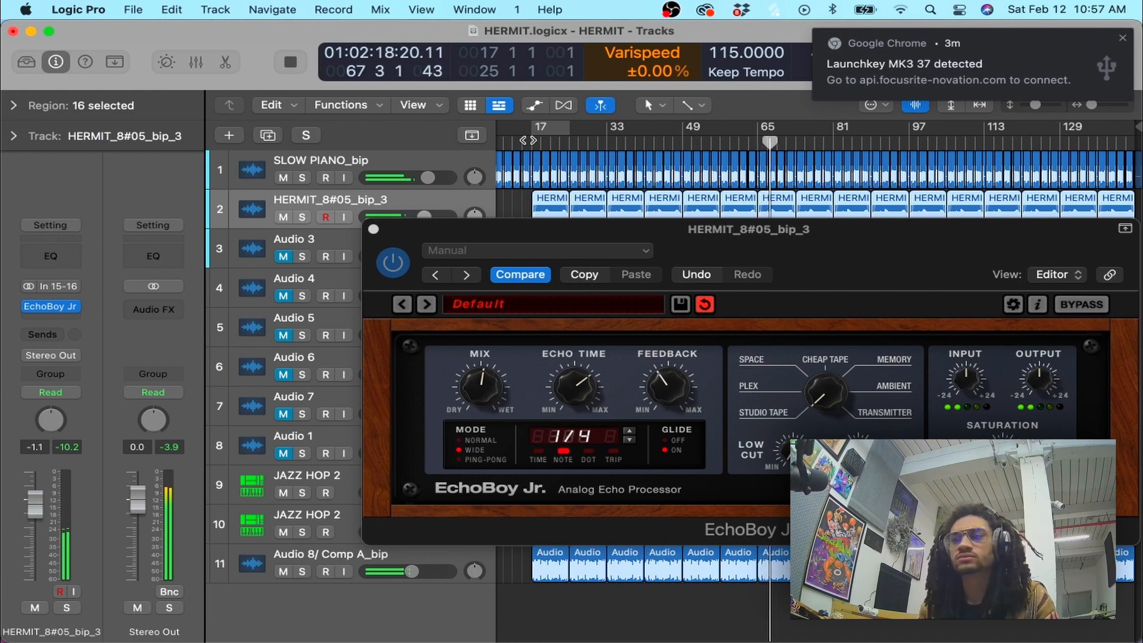
key(space)
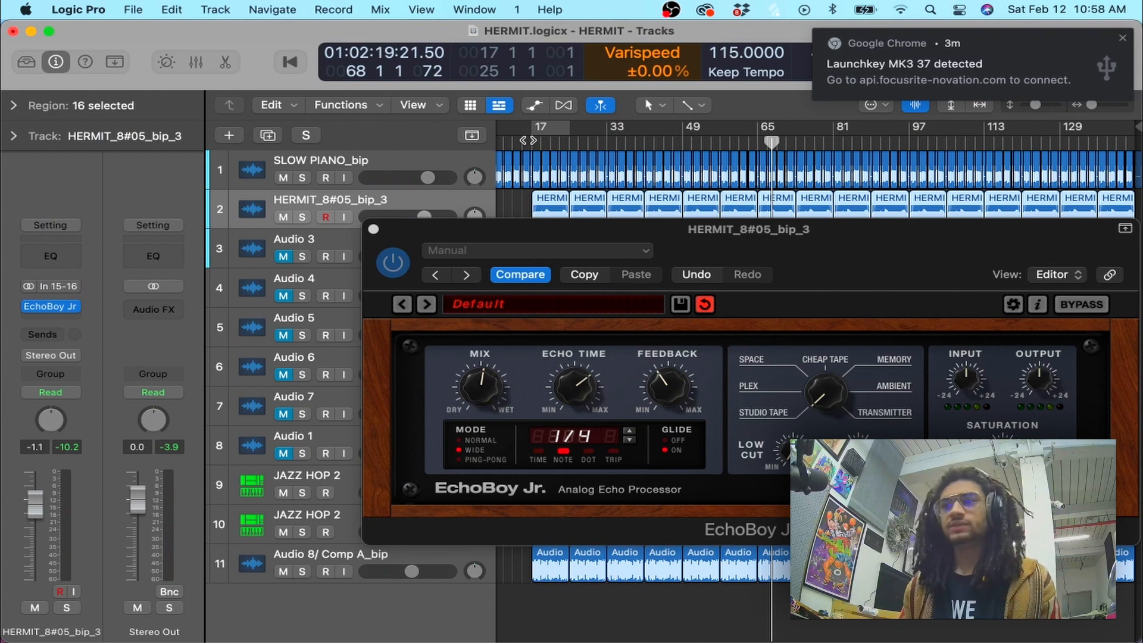
mouse_move(575, 386)
mouse_down()
mouse_move(574, 417)
mouse_move(574, 399)
mouse_up()
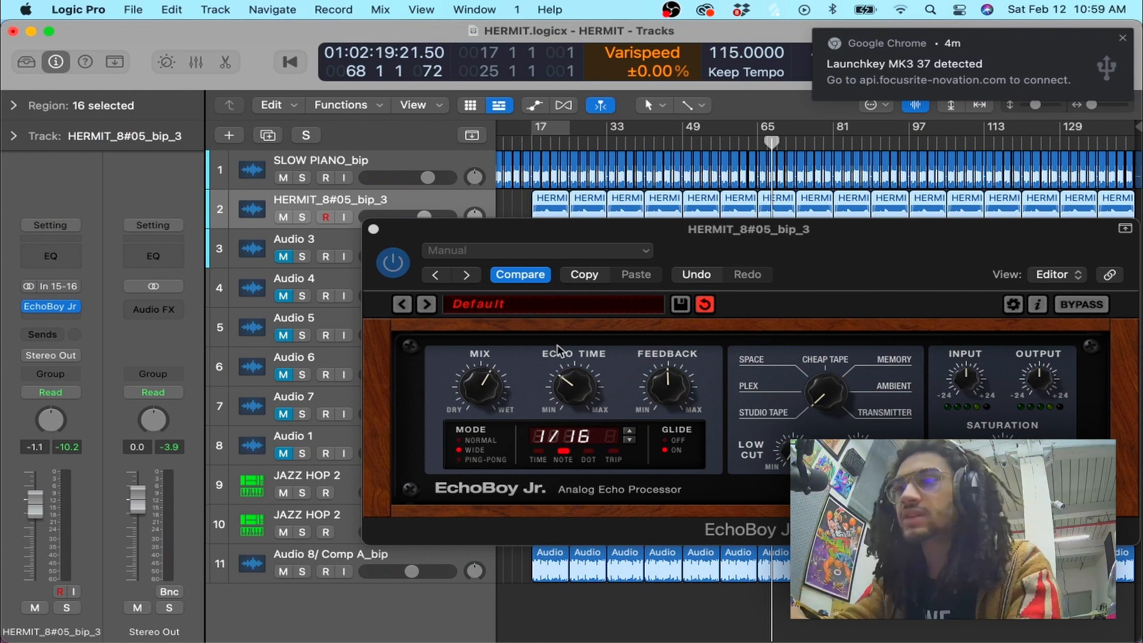
scroll(561, 372, down, 2)
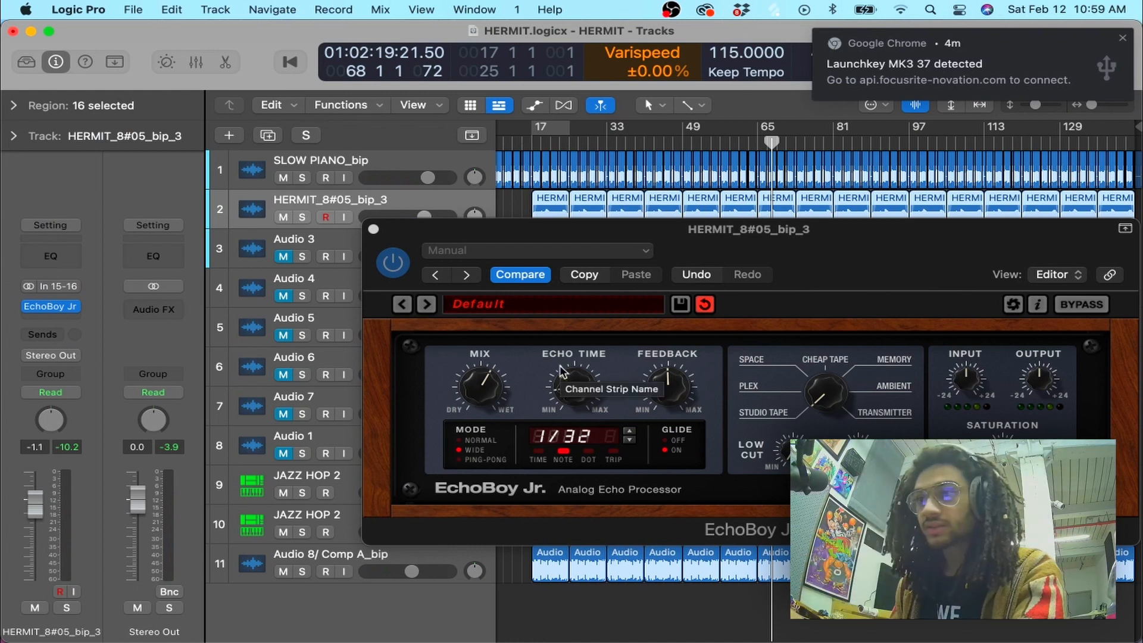
scroll(562, 372, up, 1)
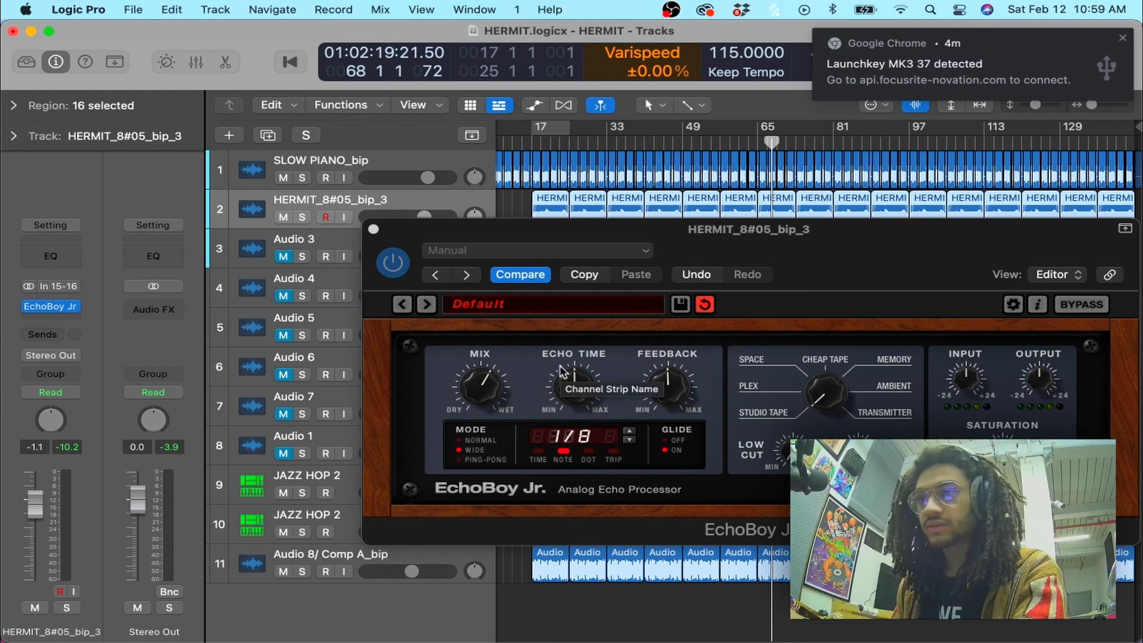
Record EchoBoy Jr. knob automation on track HERMIT_8#05_bip_3 in Touch mode from bar 17 to about bar 27, with the automation lanes shown
click(532, 143)
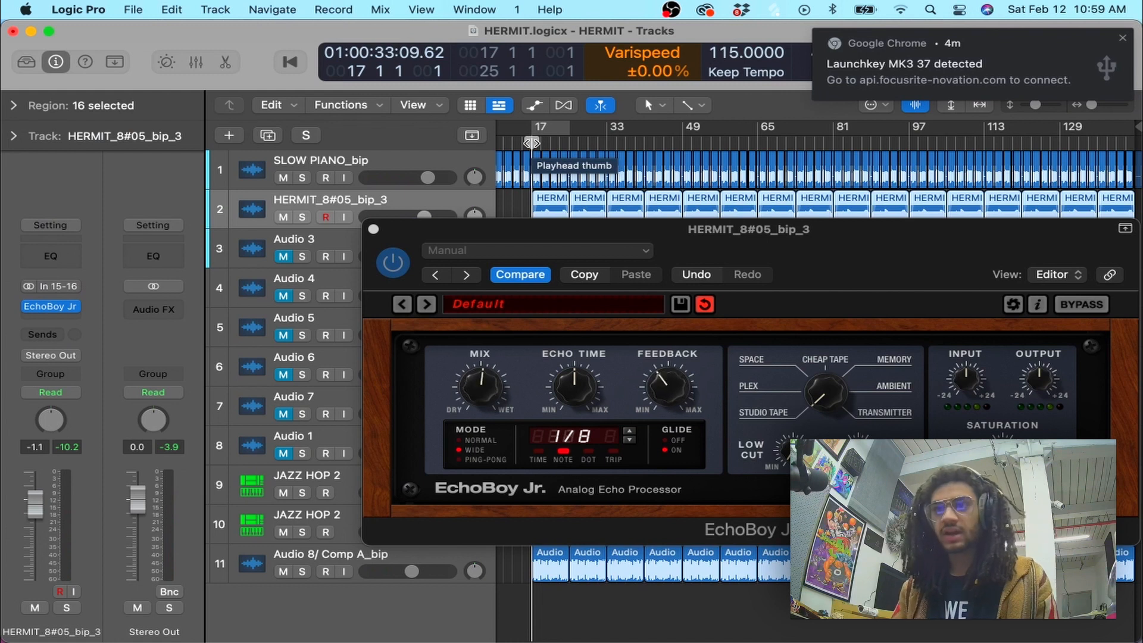
click(55, 393)
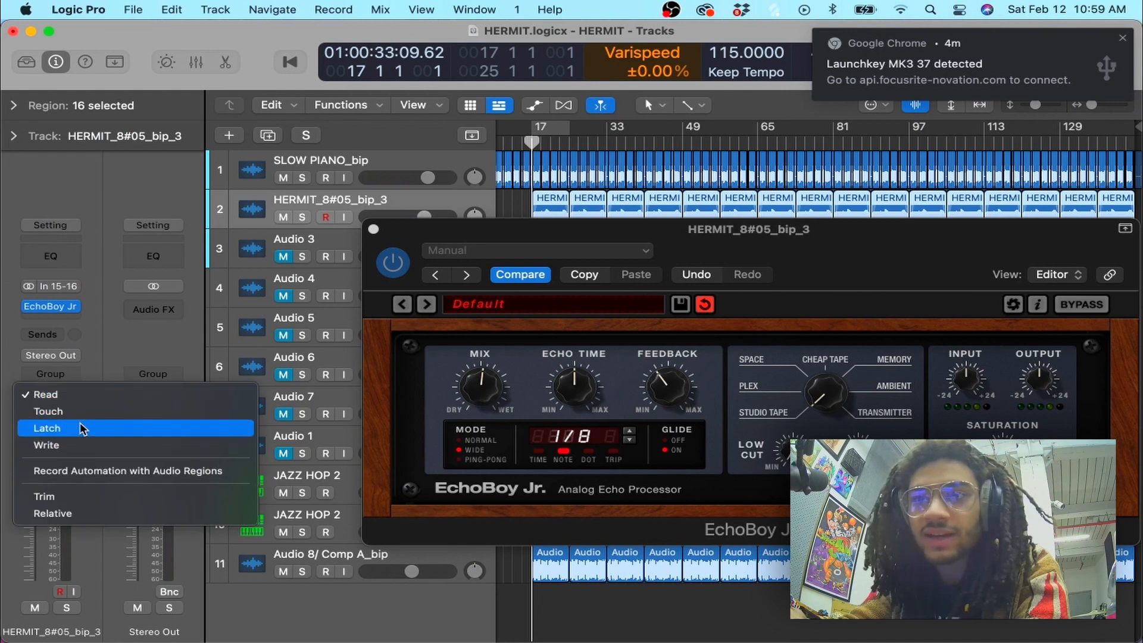
click(65, 410)
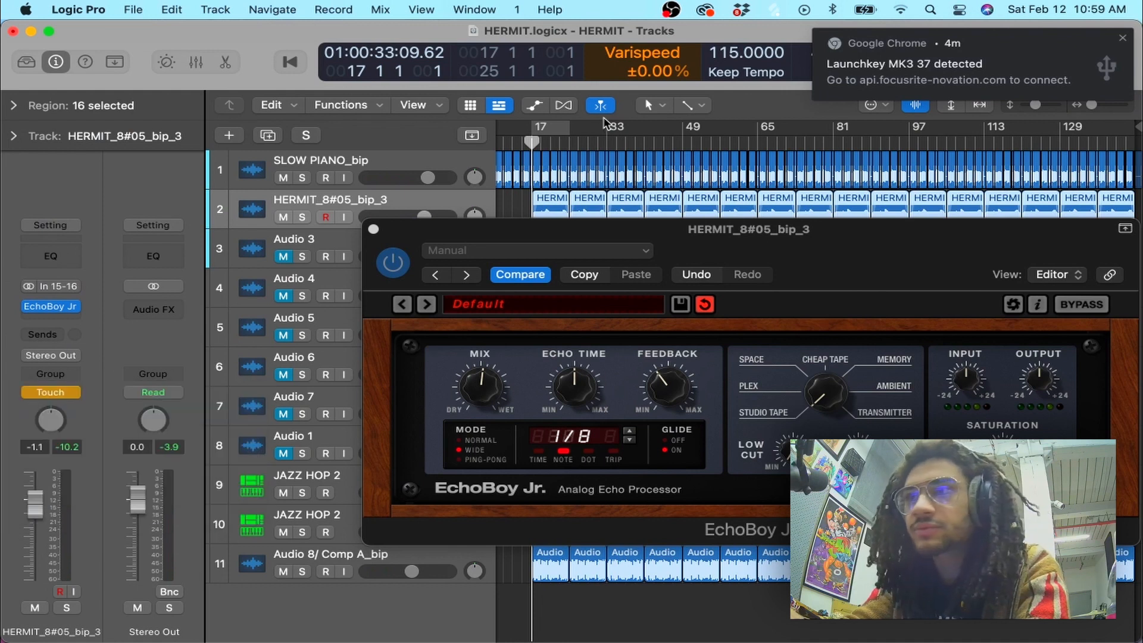
key(a)
drag(676, 253, 599, 334)
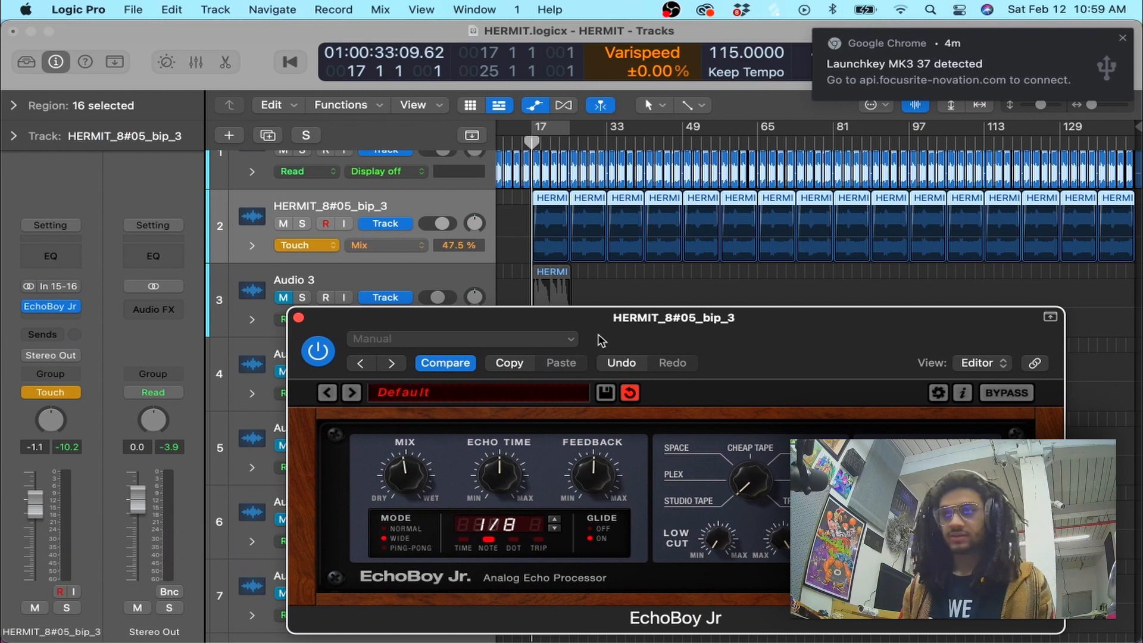
key(space)
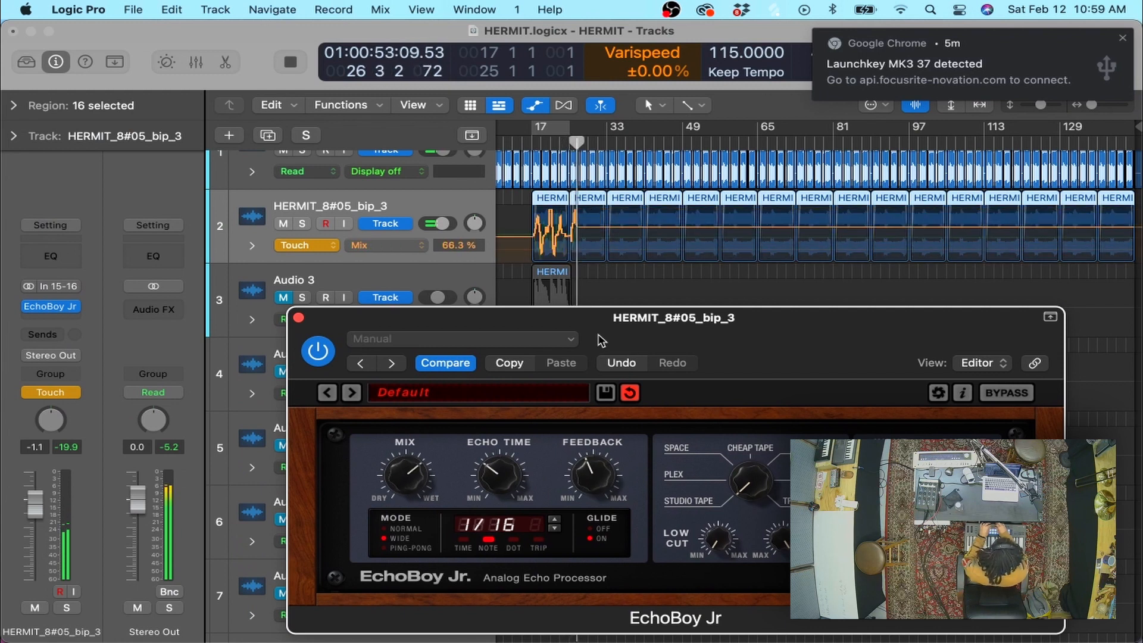
key(space)
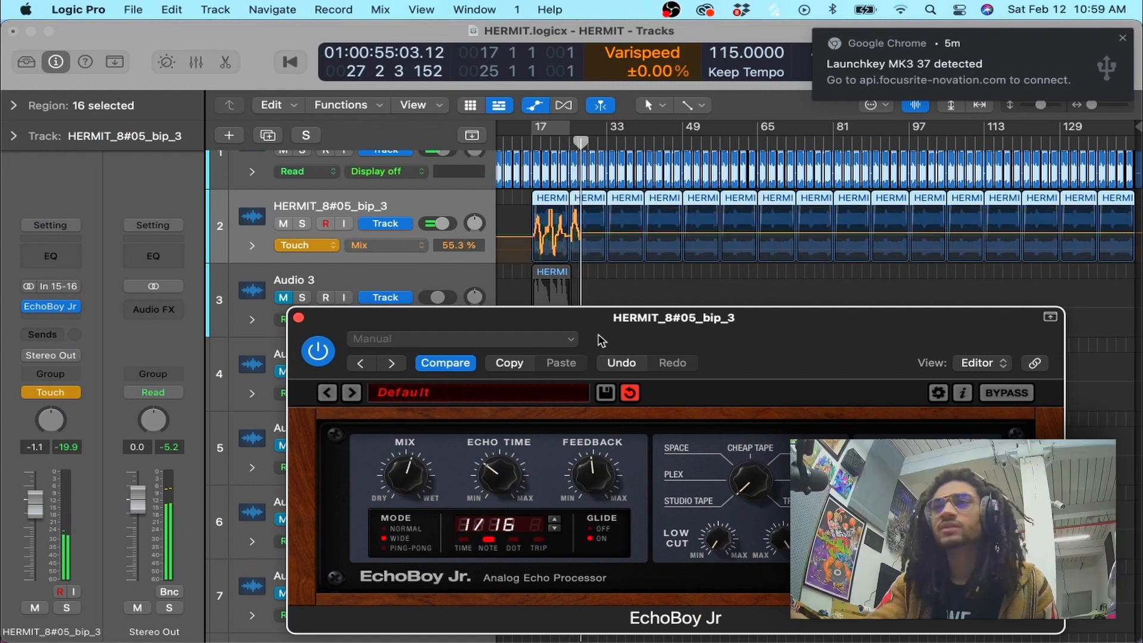
Try to set the EchoBoy Jr. echo time to 1/8 and play the automated section from bar 17
click(528, 141)
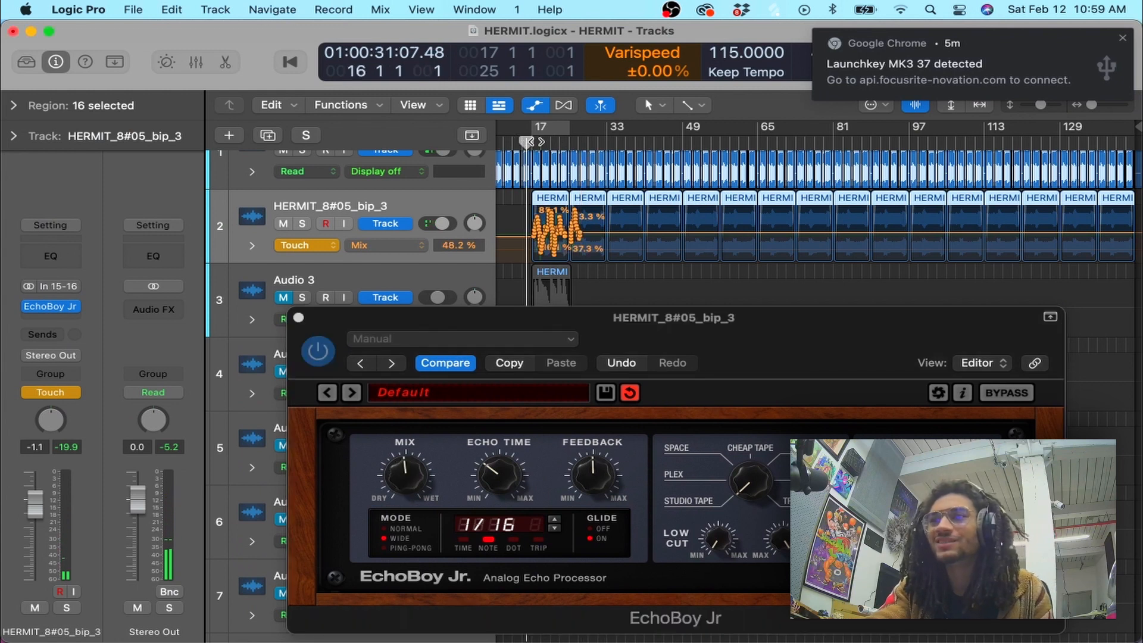
click(530, 142)
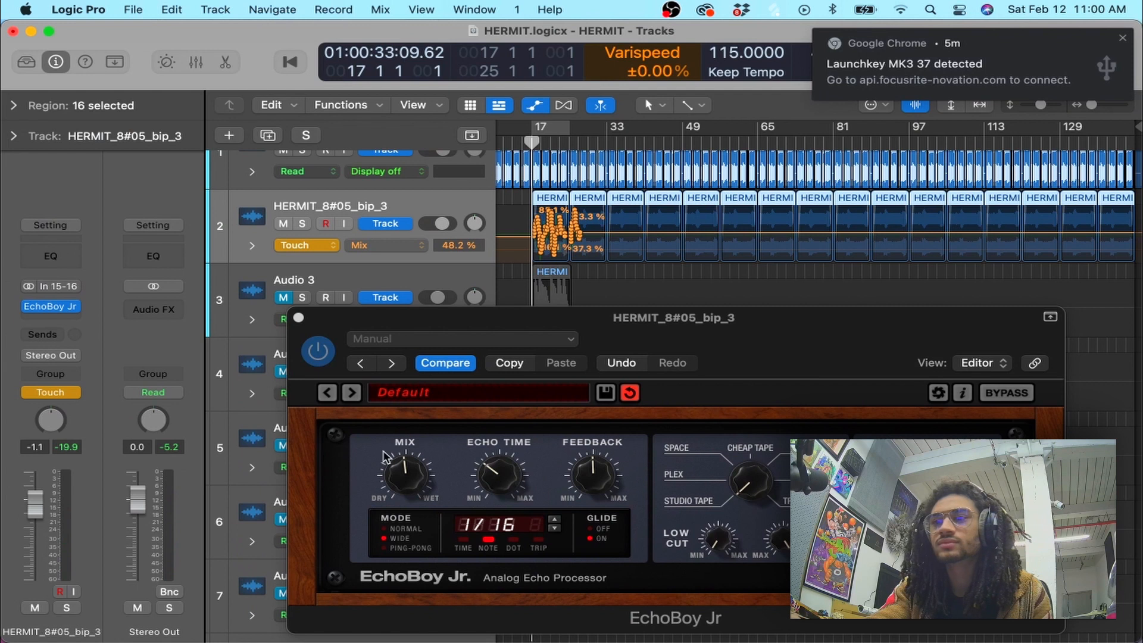
drag(499, 478, 503, 466)
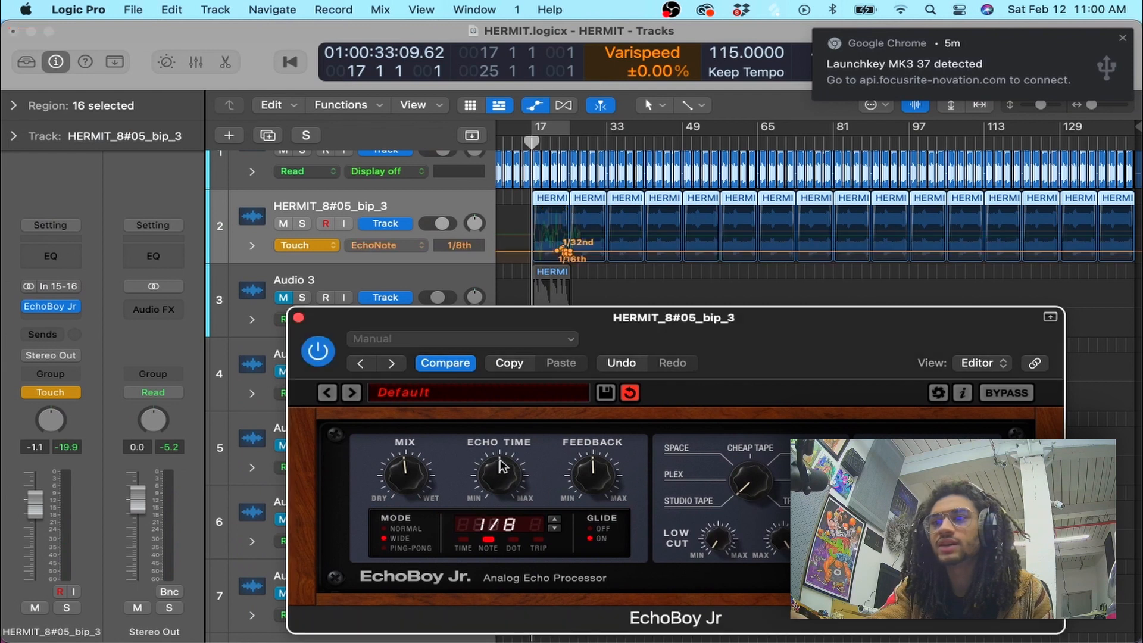
key(space)
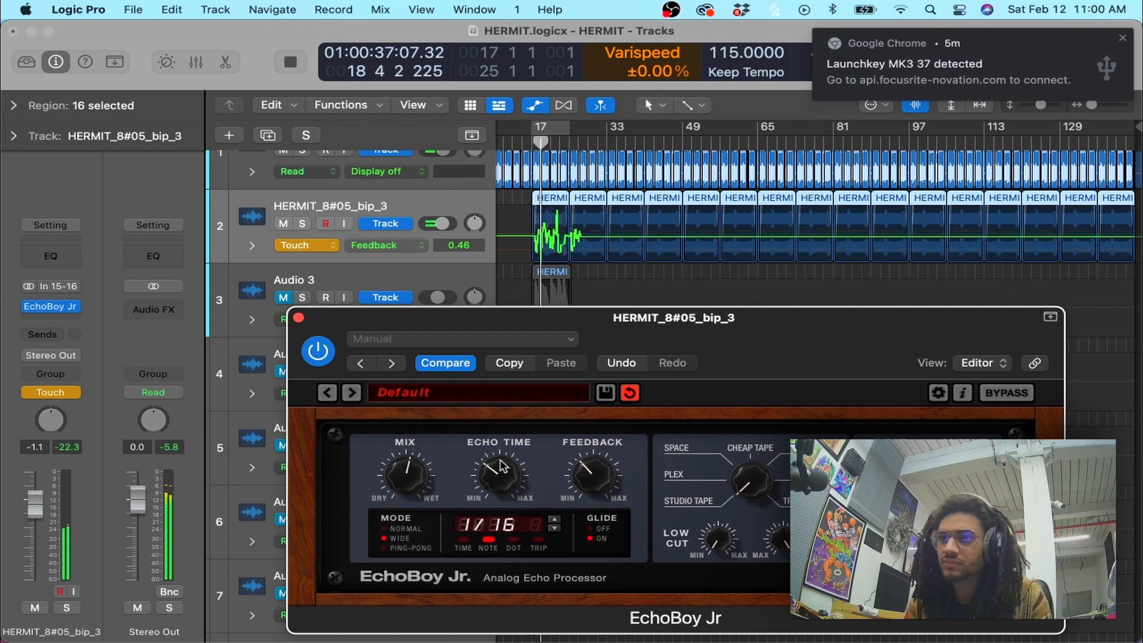
key(space)
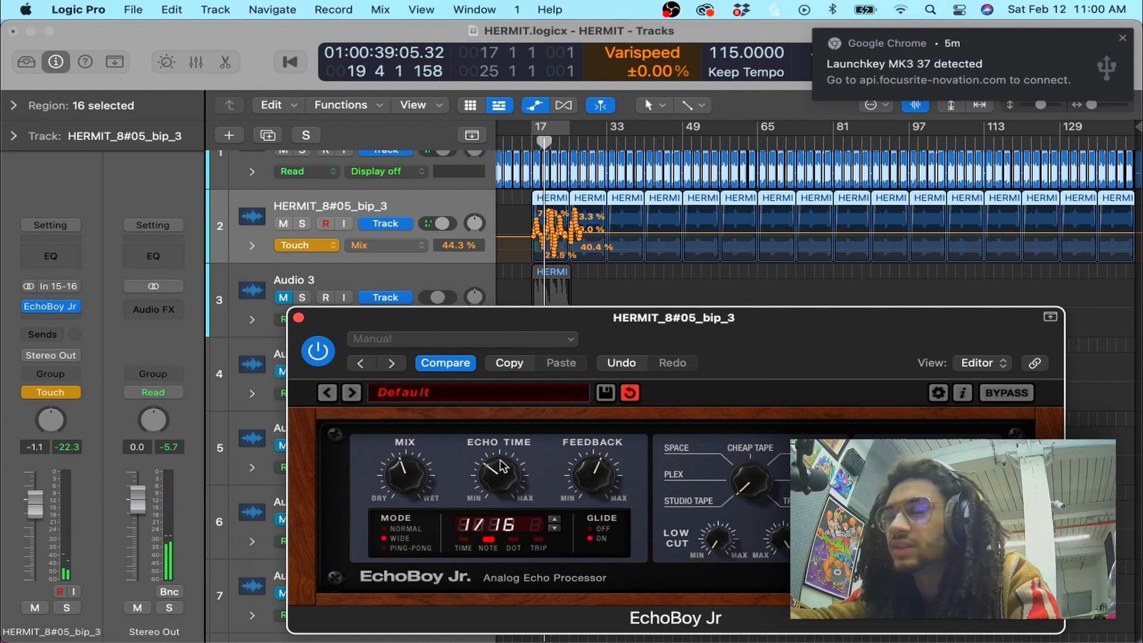
Delete the recorded Mix automation points on track HERMIT_8#05_bip_3
drag(654, 259, 490, 215)
key(Delete)
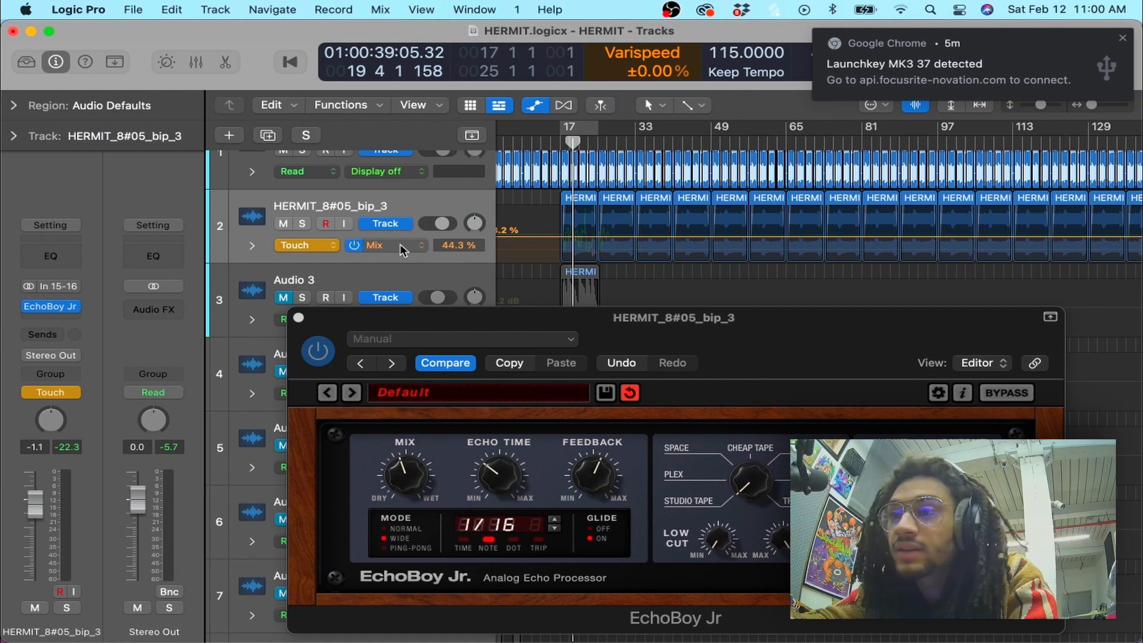
Switch track HERMIT_8#05_bip_3 to Write automation mode, accept the warning, and record a short pass from bar 17
click(58, 393)
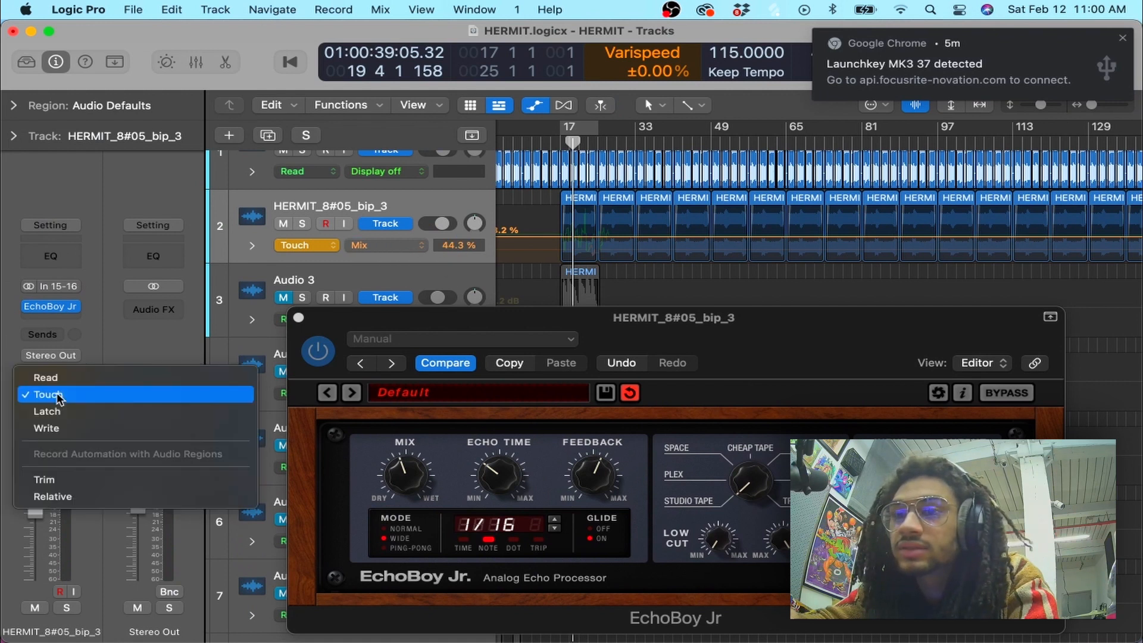
click(59, 428)
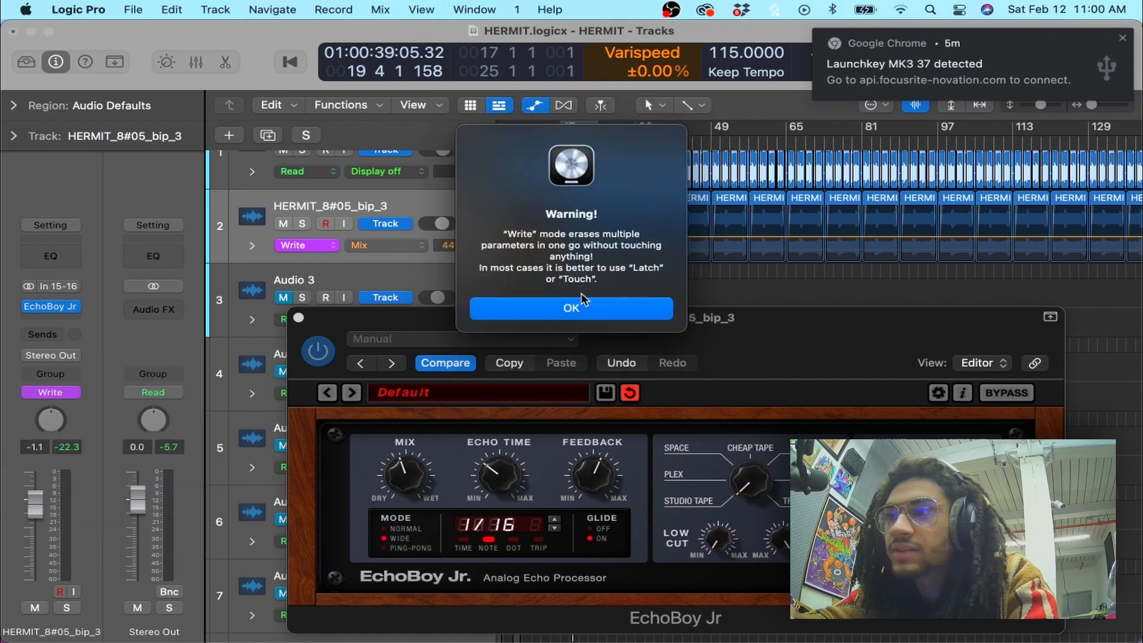
click(618, 308)
click(560, 143)
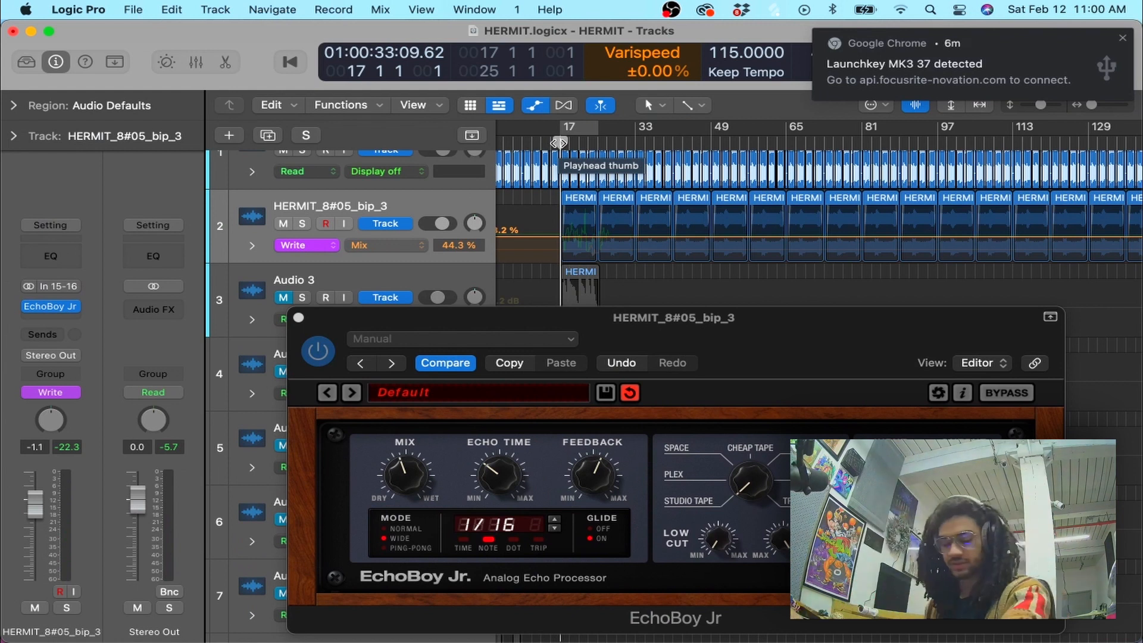
key(space)
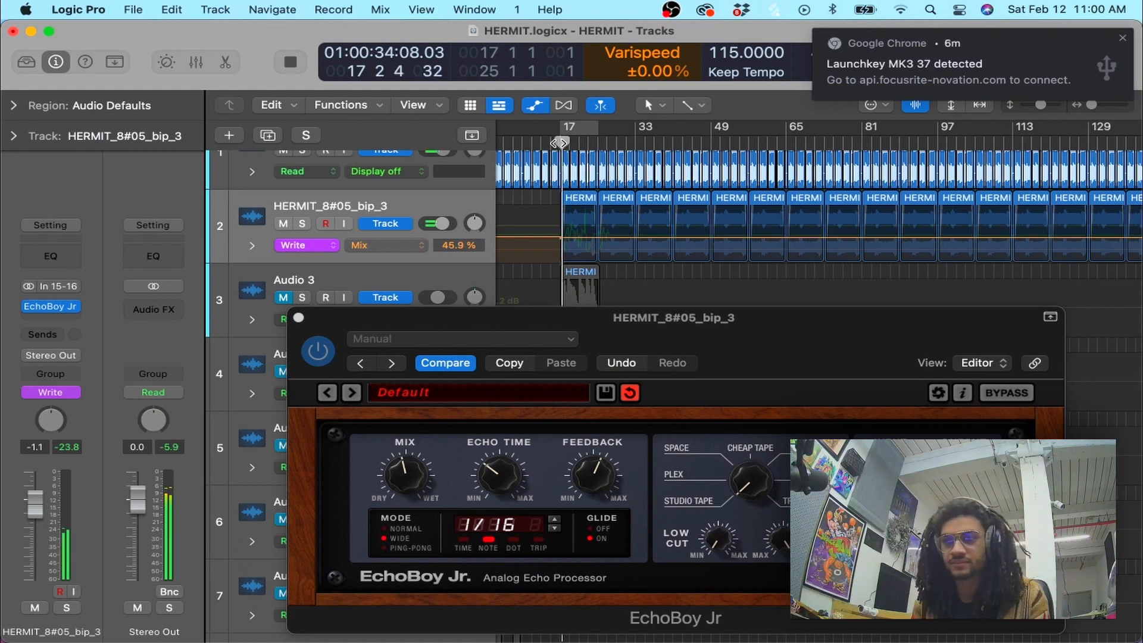
key(space)
Try the EchoBoy Jr. echo time at 1/8 again, playing from bar 17 to about bar 22 in Touch mode
drag(563, 143, 559, 142)
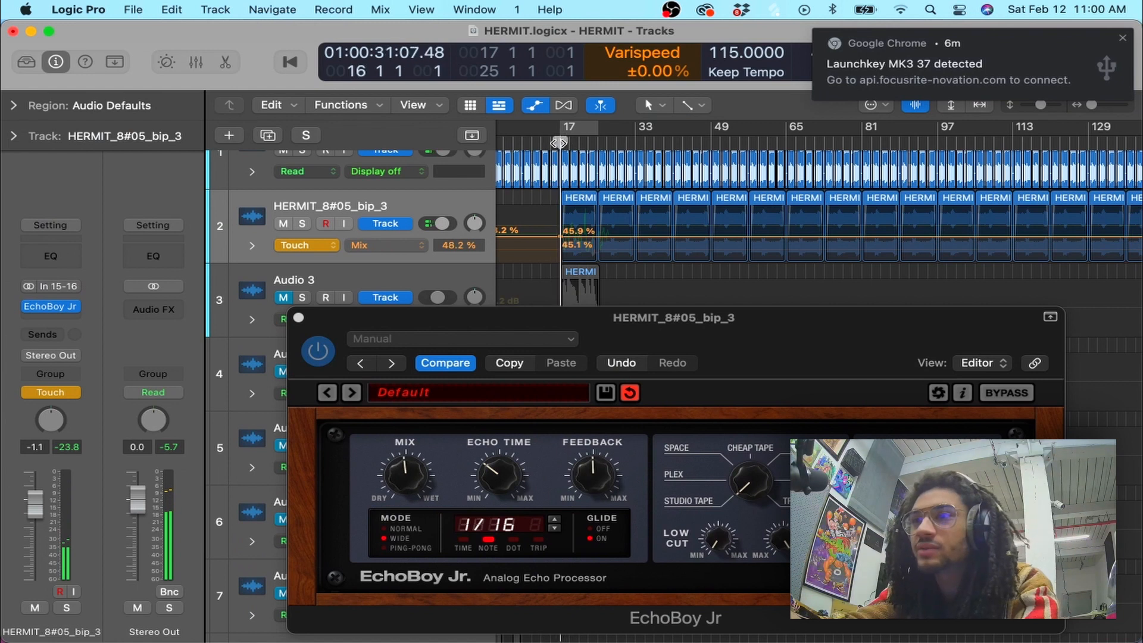
drag(514, 495, 509, 472)
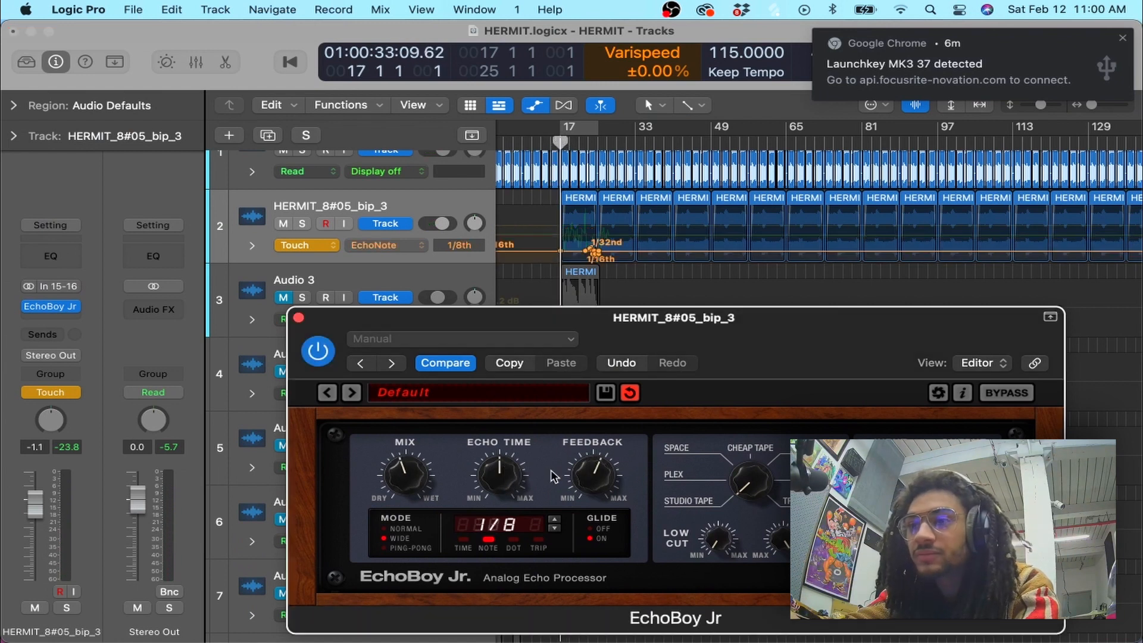
key(space)
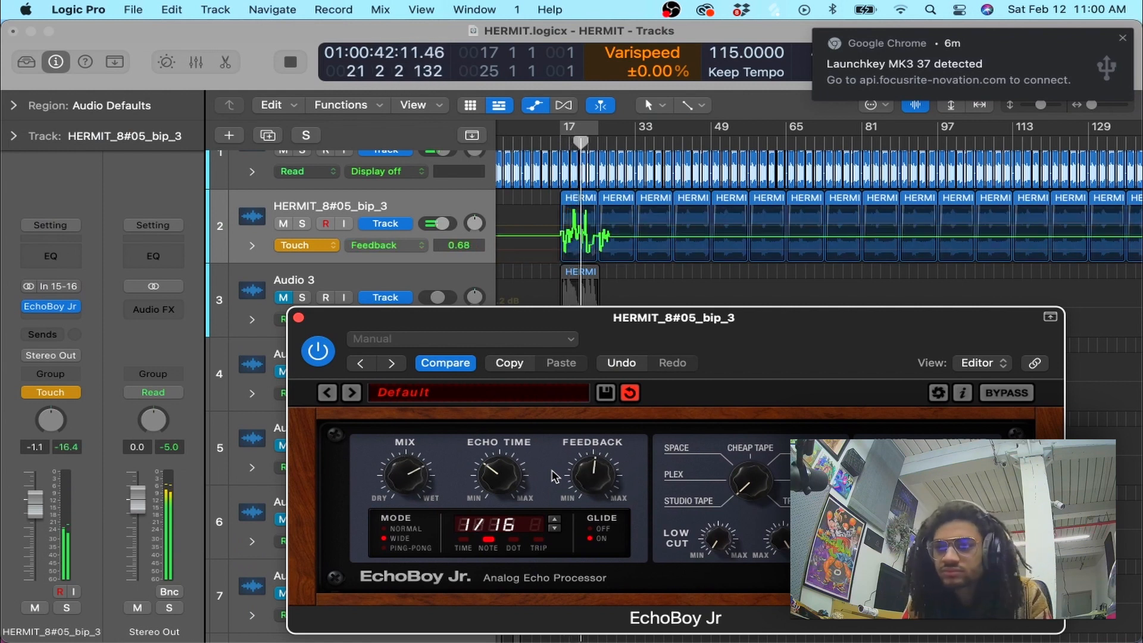
key(space)
Clear the EchoNote automation points on track HERMIT_8#05_bip_3 and set the echo time and its automation line to 1/8
click(502, 476)
drag(505, 480, 506, 467)
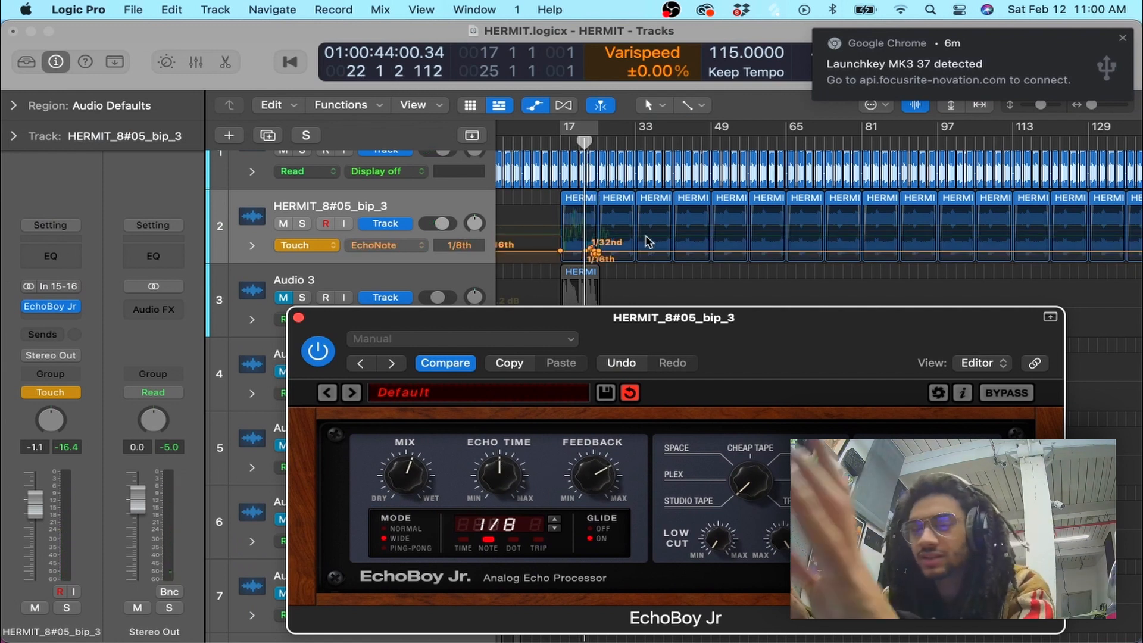
click(511, 229)
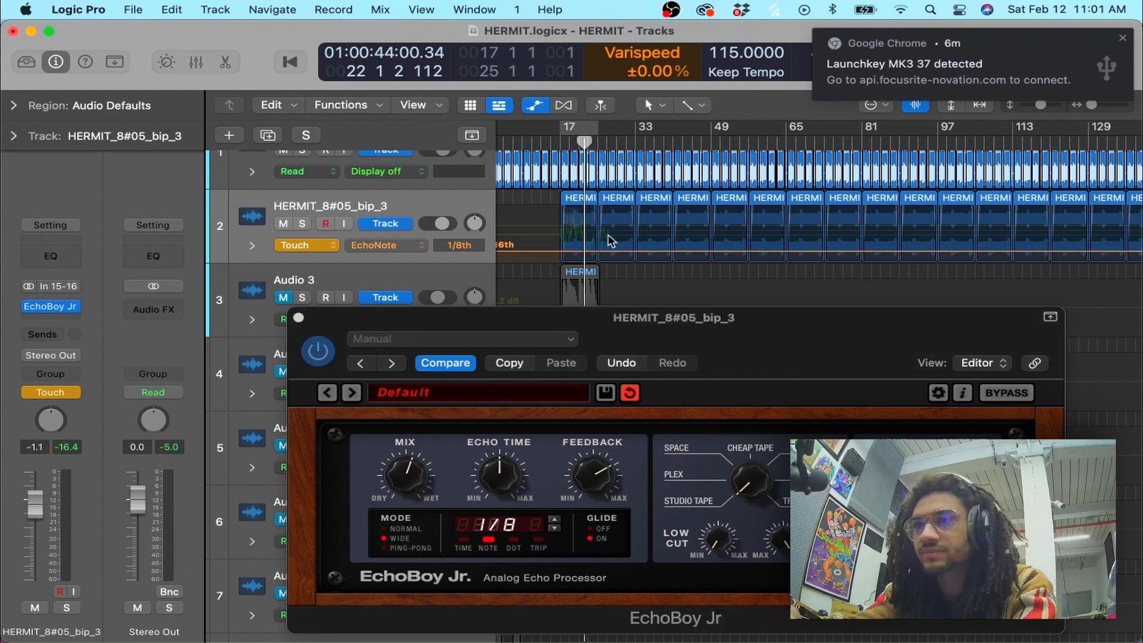
drag(508, 240, 509, 250)
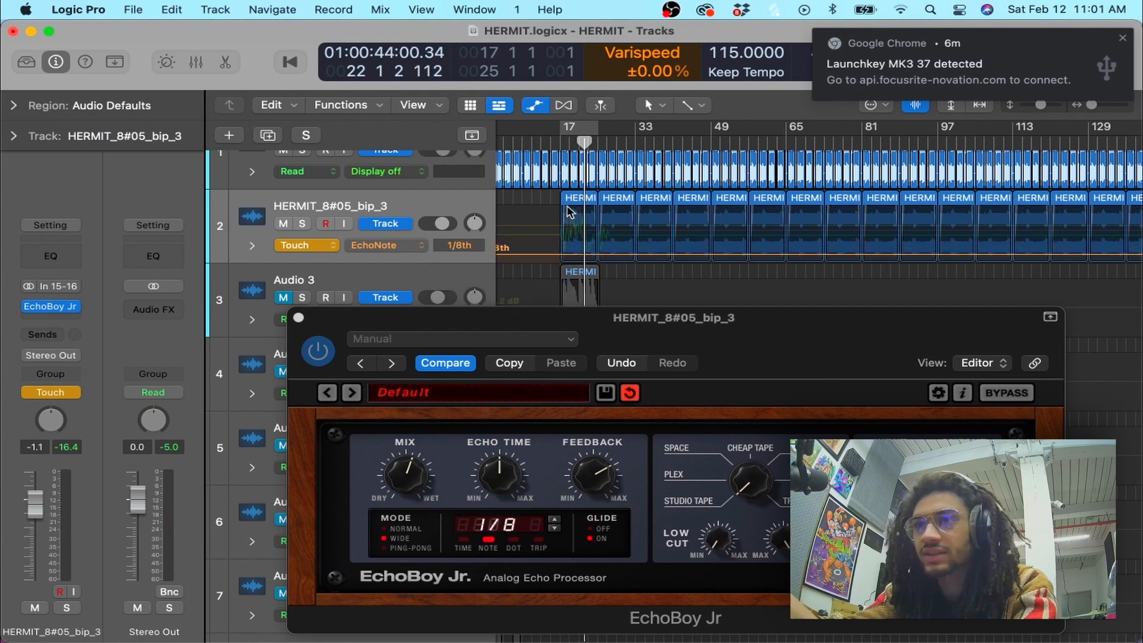
Show the EchoBoy Jr. Feedback automation on track HERMIT_8#05_bip_3 and delete the points recorded around bars 17 to 25
click(374, 244)
click(458, 228)
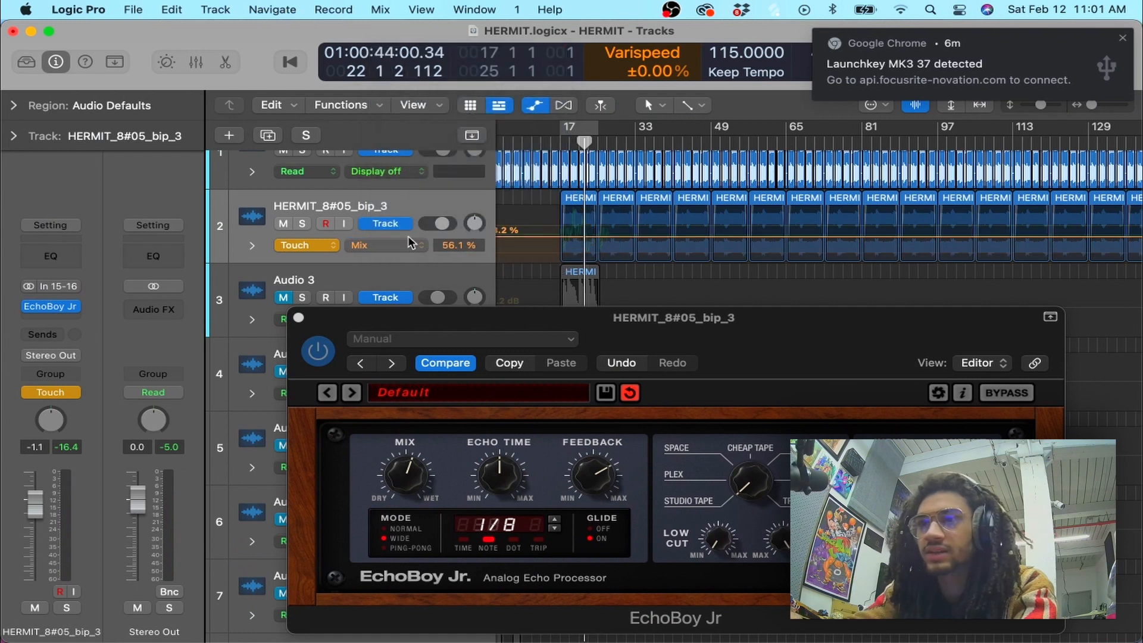
click(399, 244)
click(450, 275)
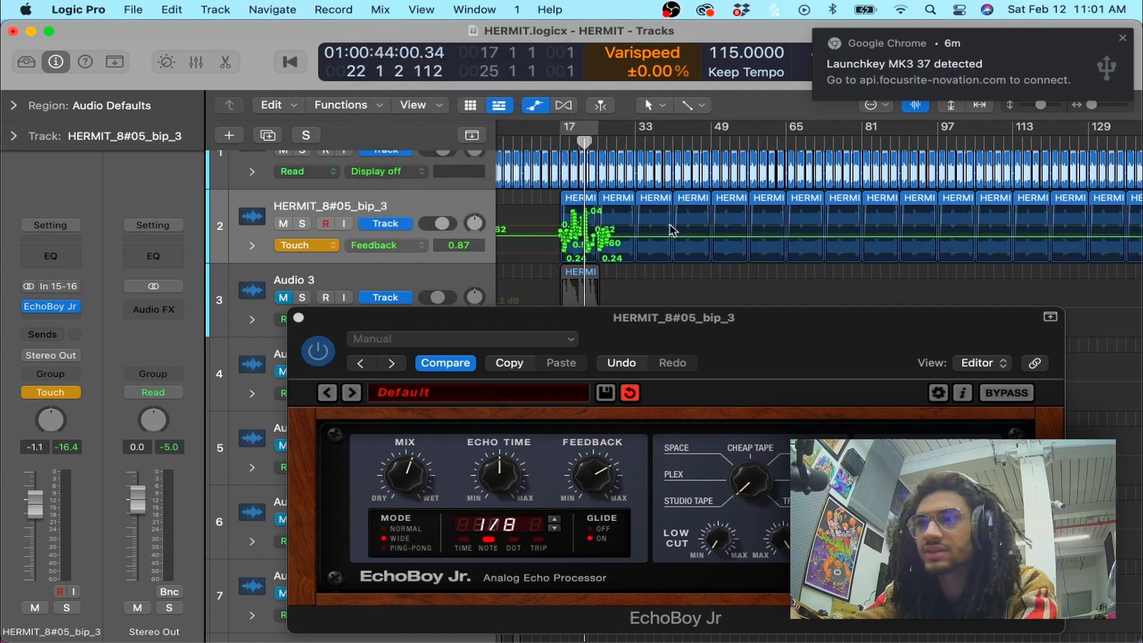
scroll(524, 232, left, 2)
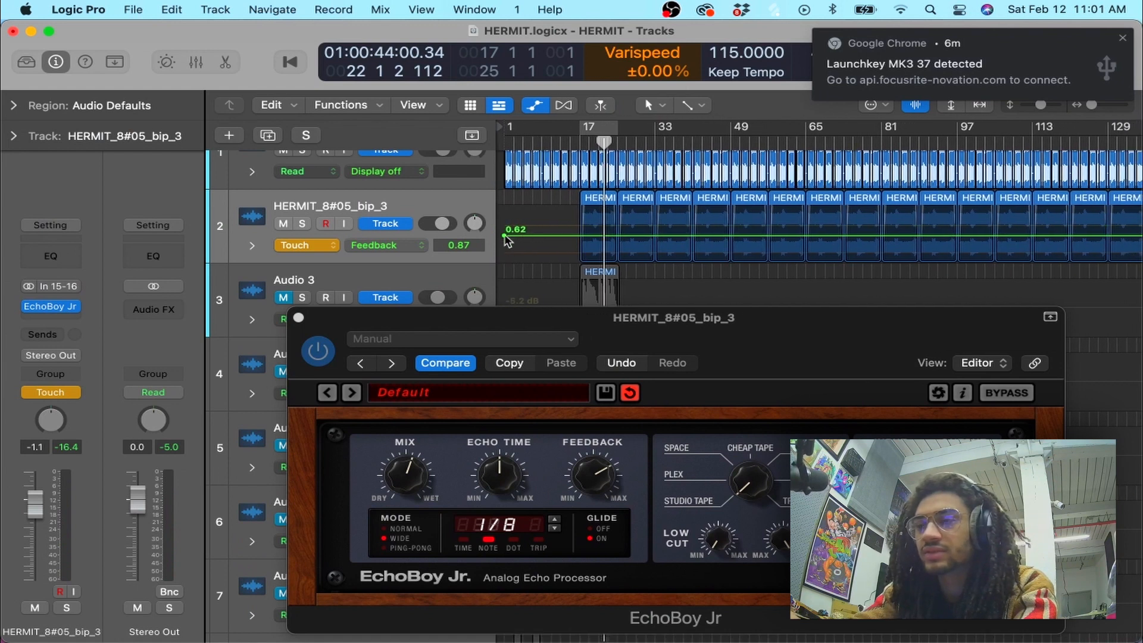
key(super+BackSpace)
click(516, 264)
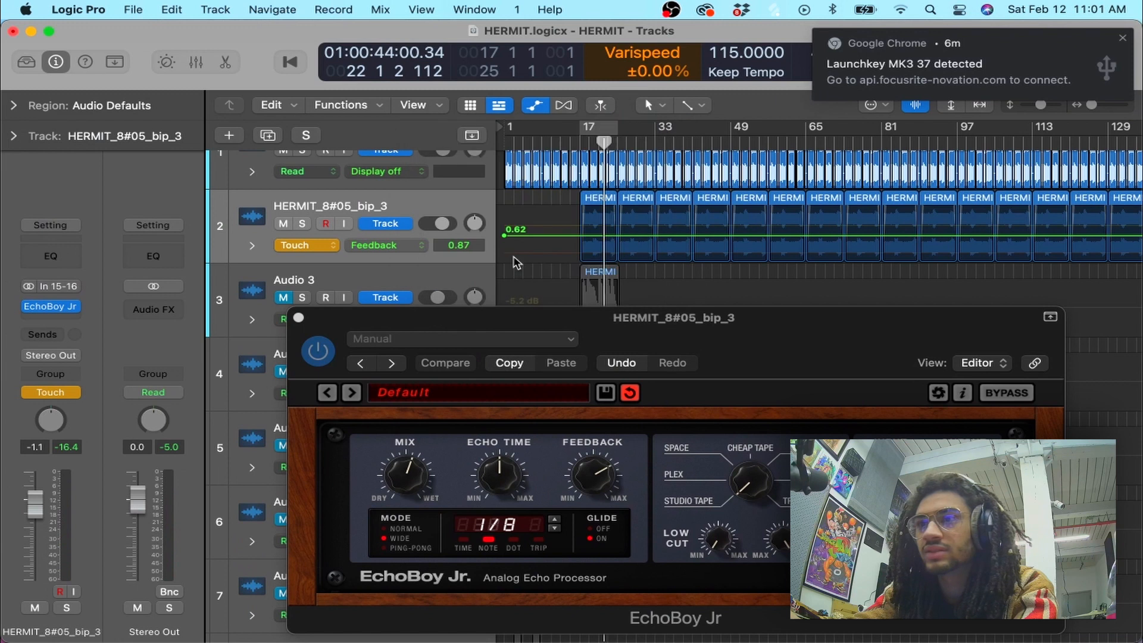
click(506, 236)
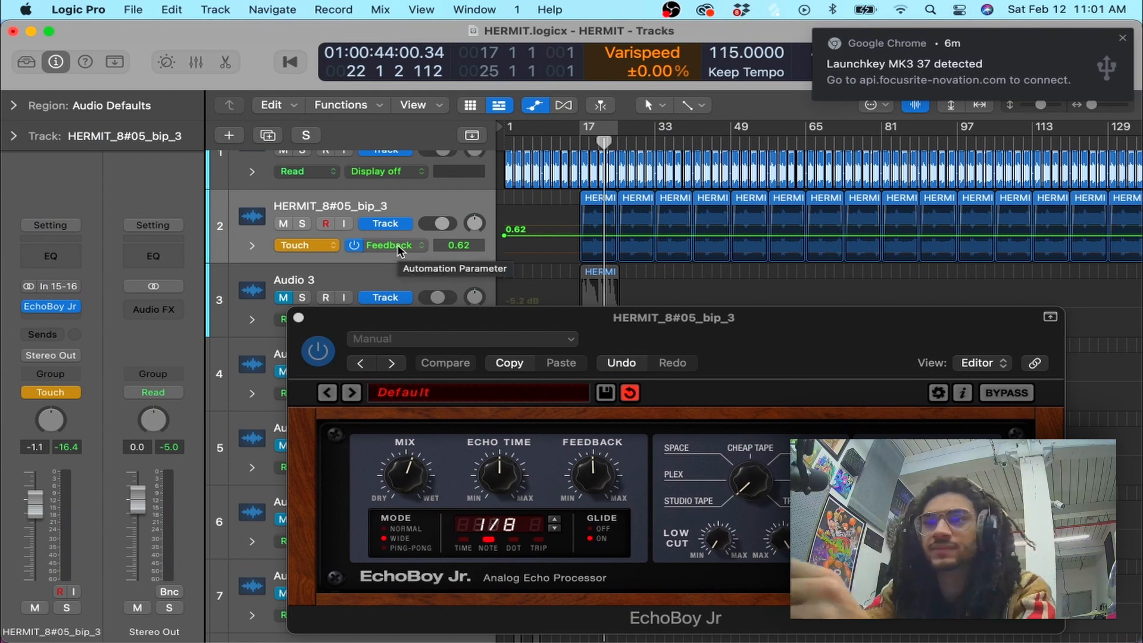
Keep track HERMIT_8#05_bip_3 in Touch mode and record Mix and Feedback automation from bar 17 to bar 57
click(71, 394)
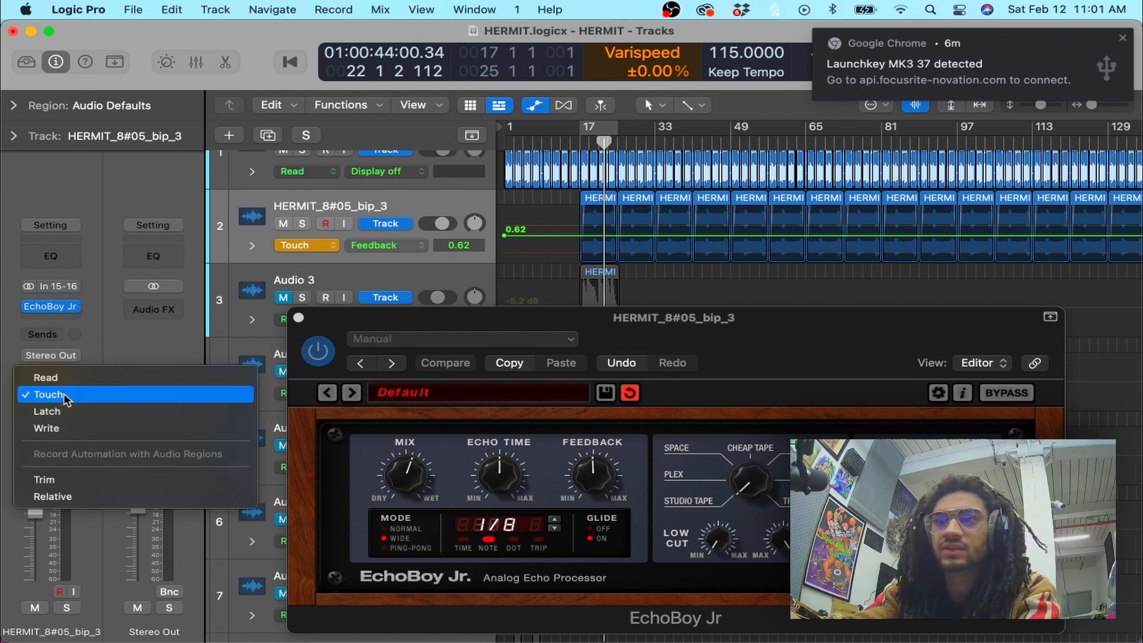
click(63, 394)
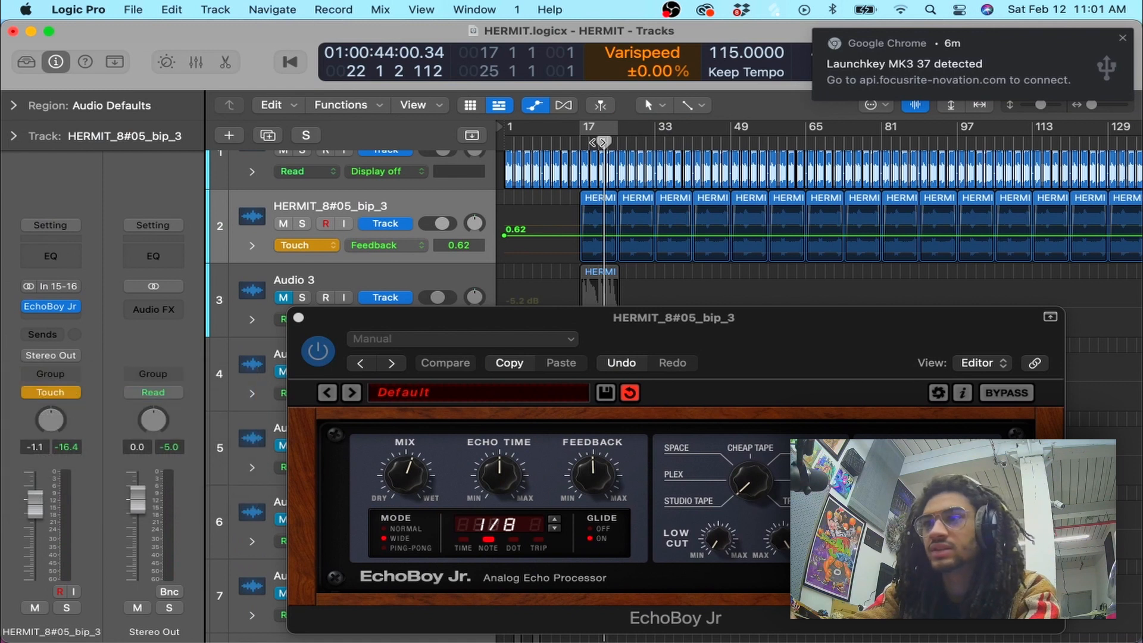
click(579, 143)
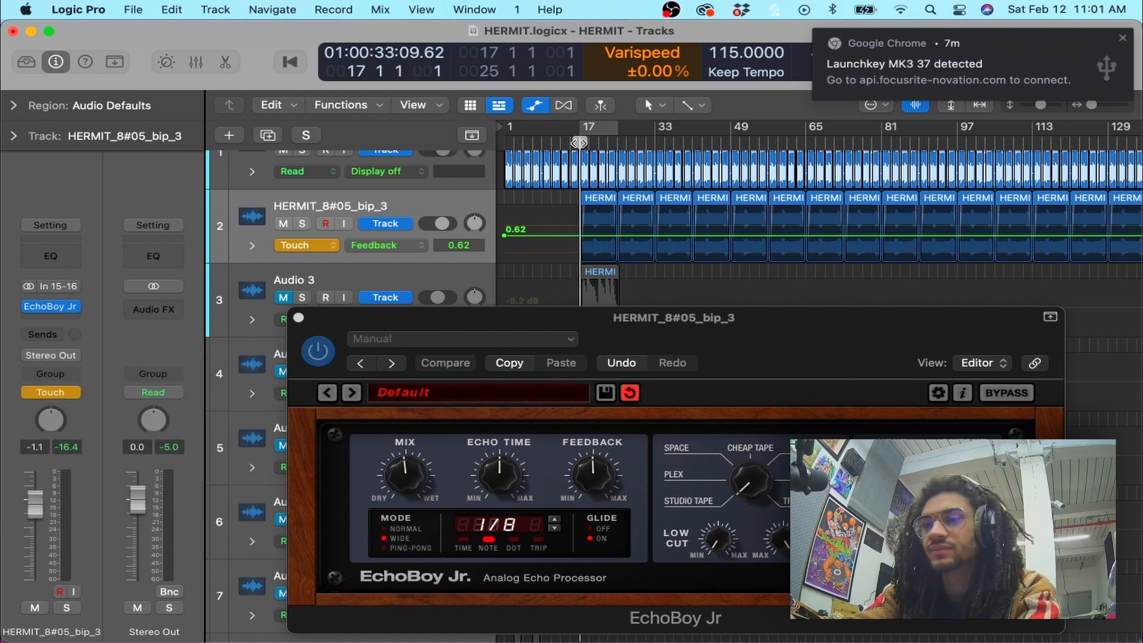
key(space)
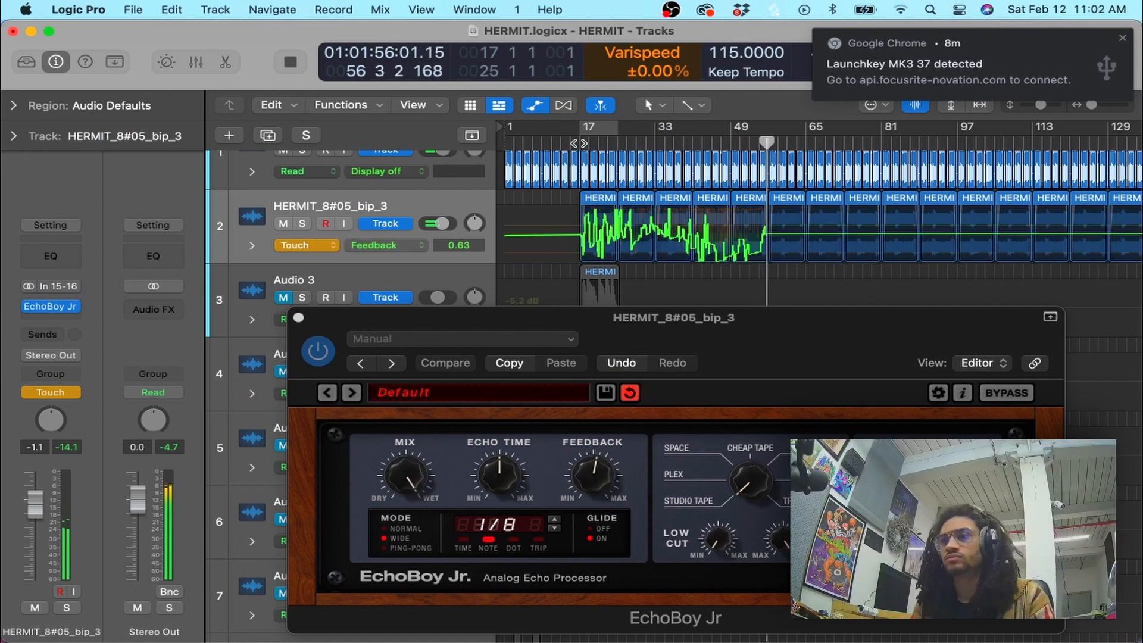
key(space)
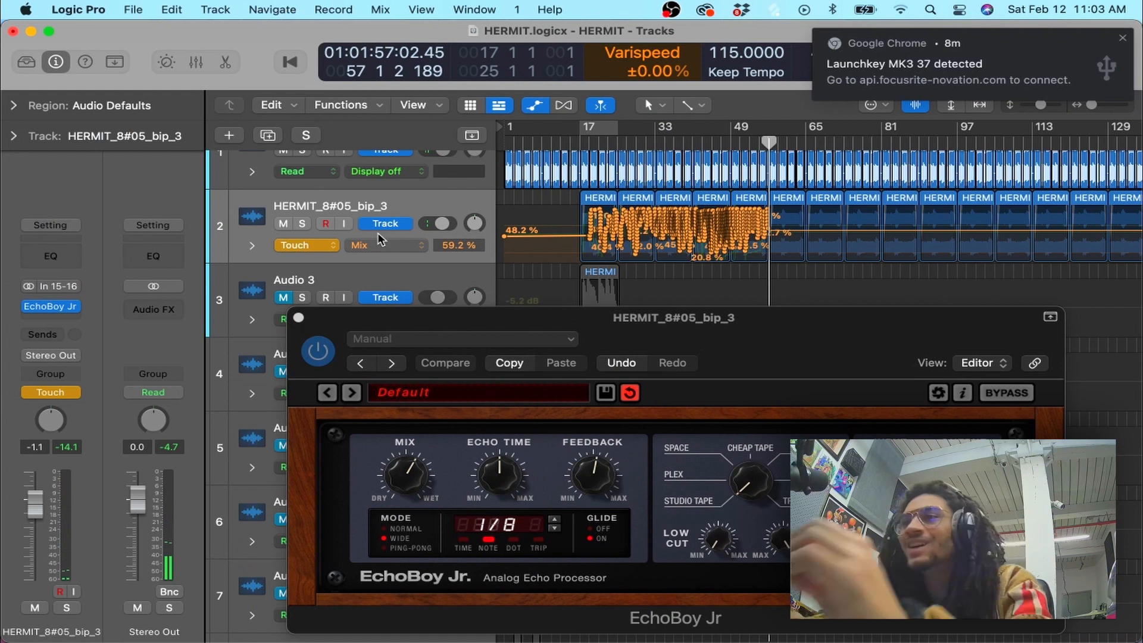
Bounce the first five HERMIT_8#05_bip_3 regions in place to a new track named 1/8 and mute that track
key(a)
drag(561, 204, 744, 210)
right_click(744, 211)
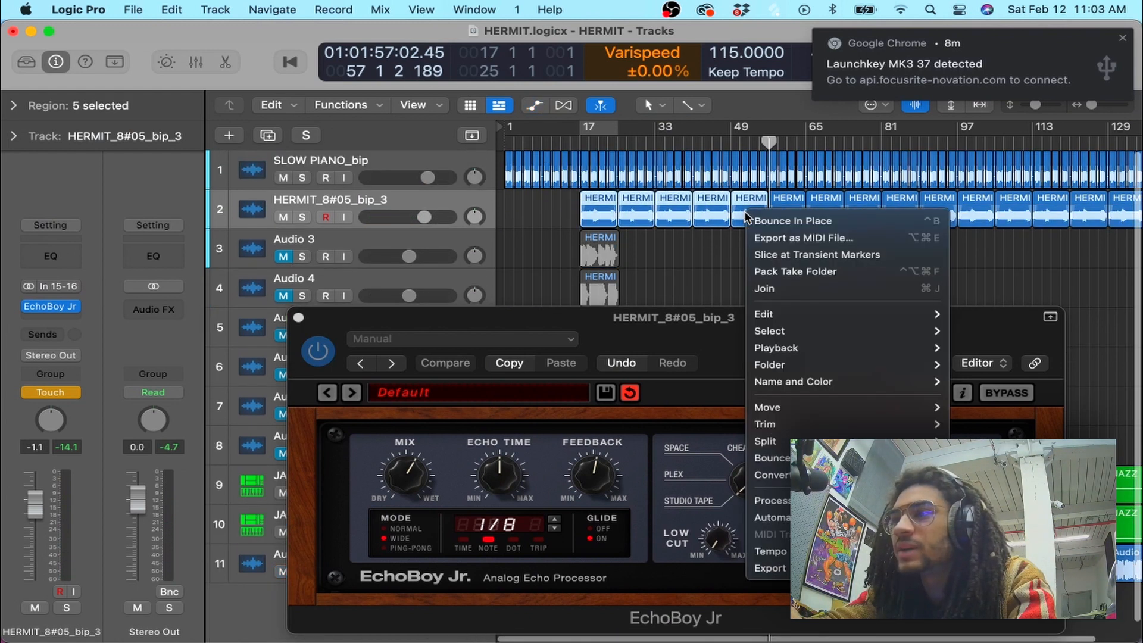
click(777, 225)
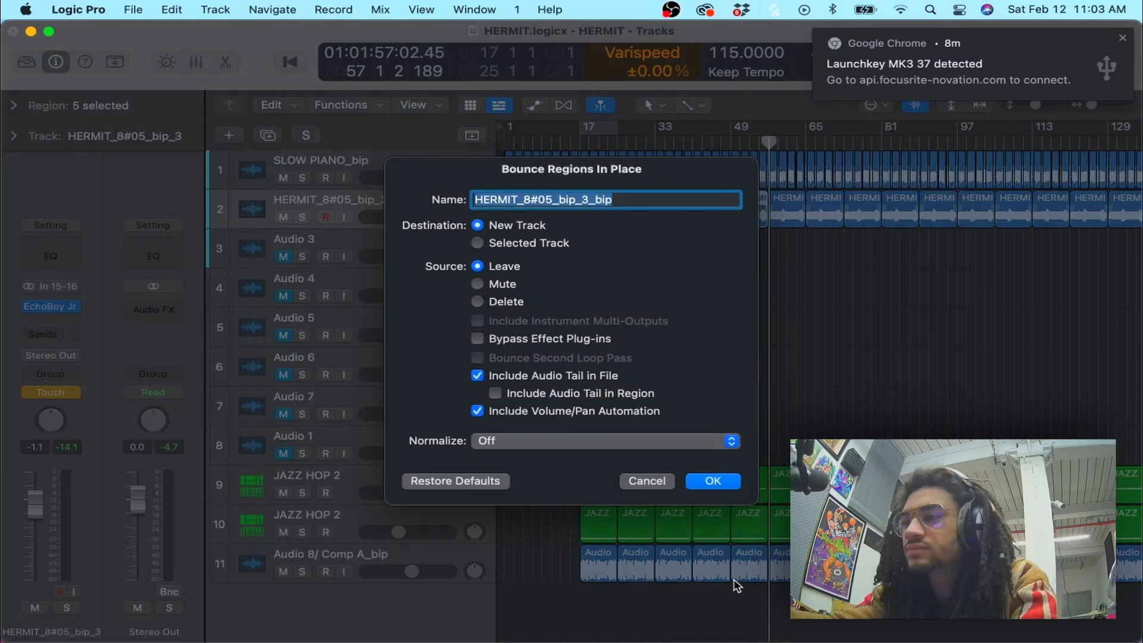
text(1/8)
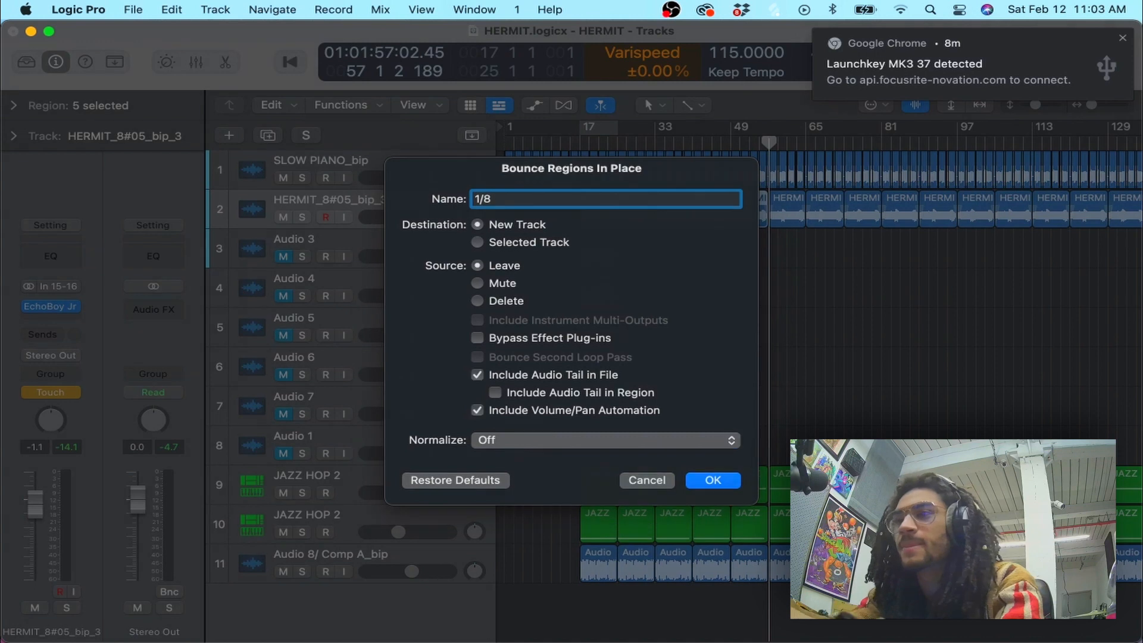
key(Return)
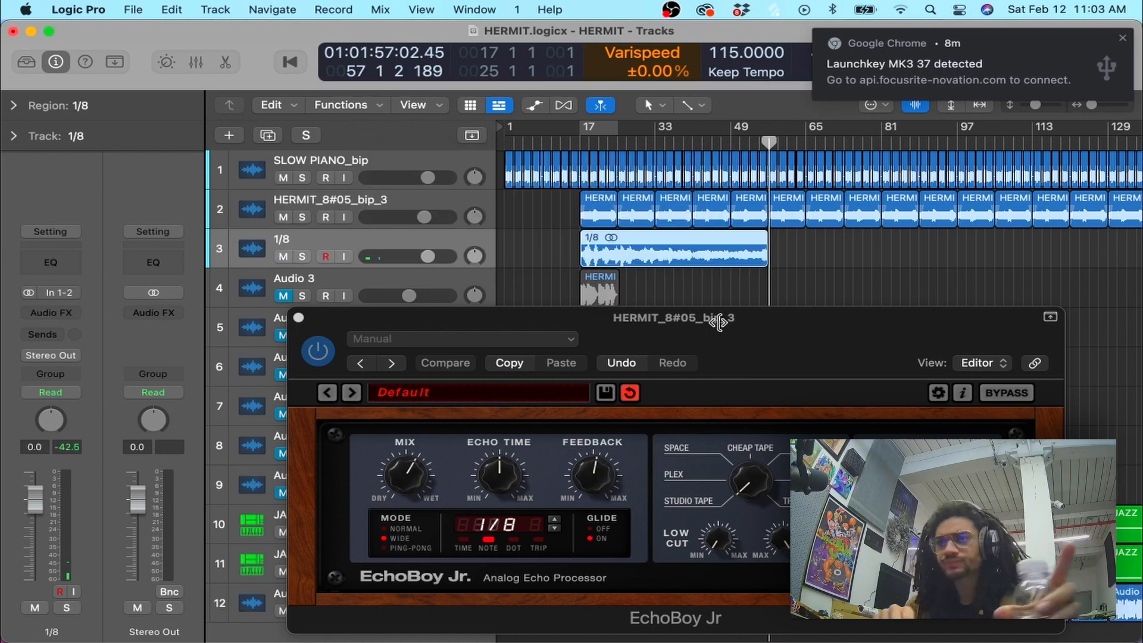
click(355, 189)
click(283, 257)
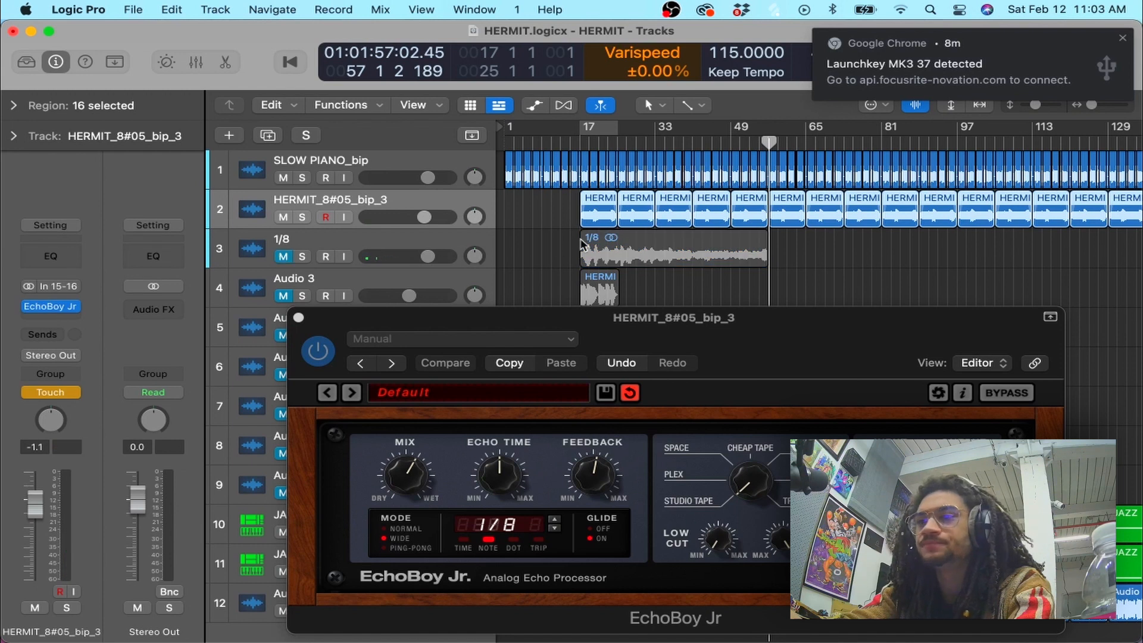
Delete the Mix automation recorded on track HERMIT_8#05_bip_3 and set the remaining Mix line to 48.2 %
key(a)
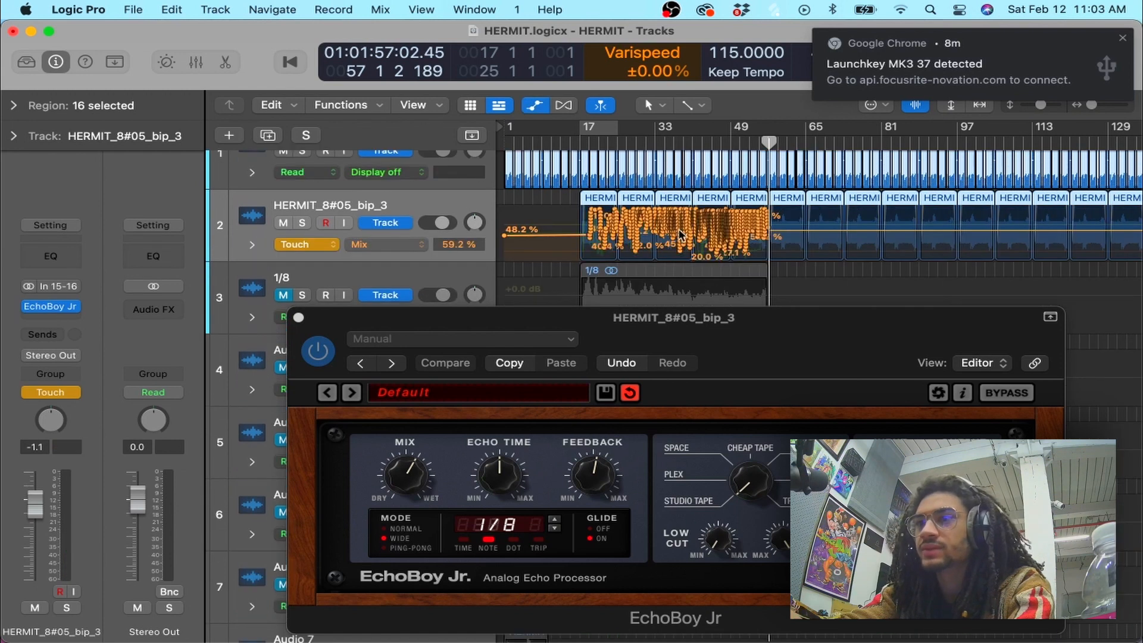
drag(799, 226, 536, 234)
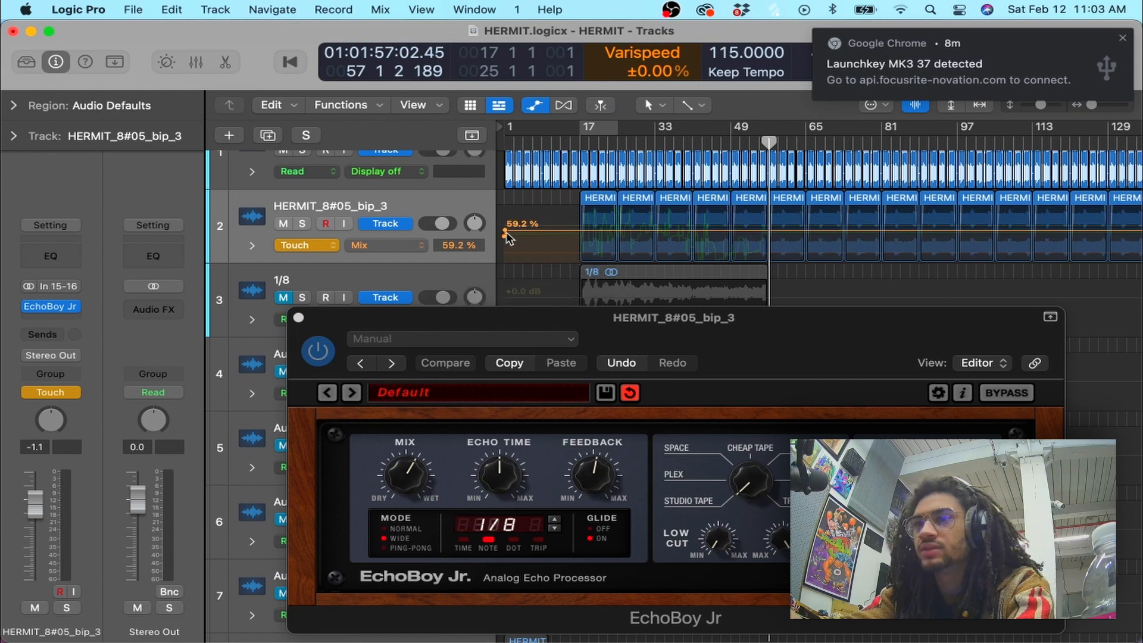
drag(508, 234, 507, 239)
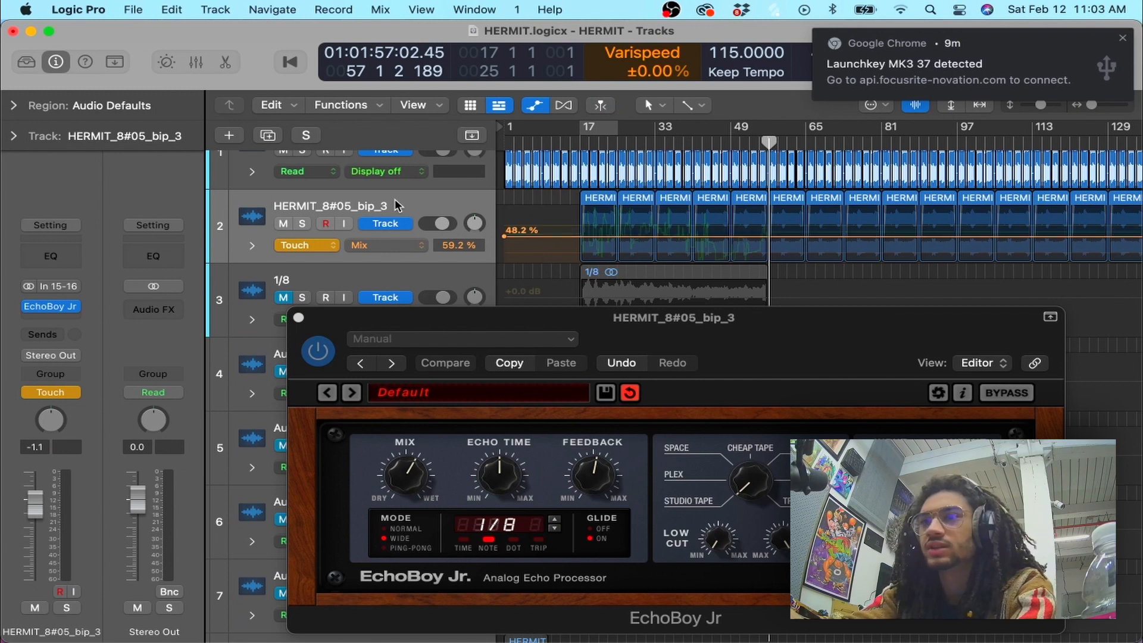
Delete the Feedback automation points recorded between bars 17 and 57 on track HERMIT_8#05_bip_3
click(360, 244)
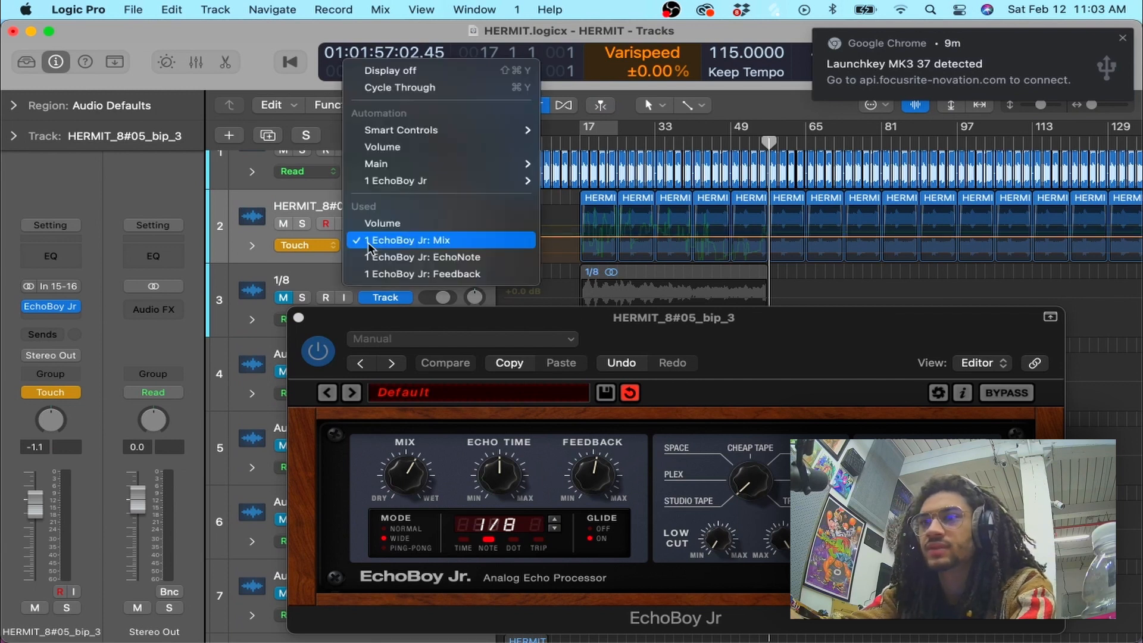
click(427, 269)
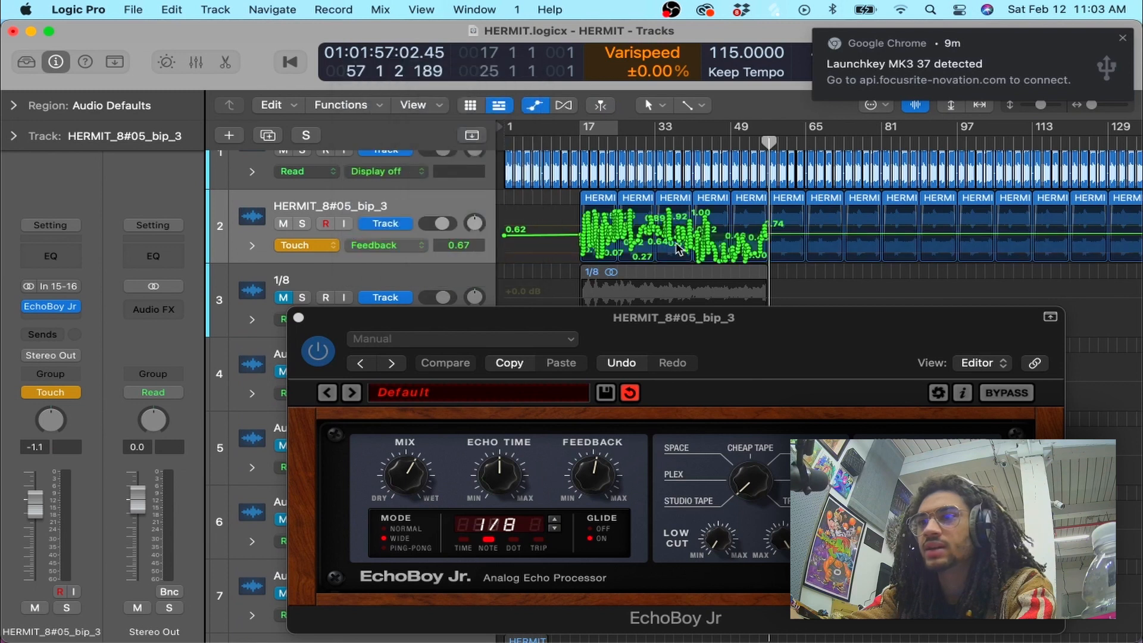
drag(786, 233, 522, 229)
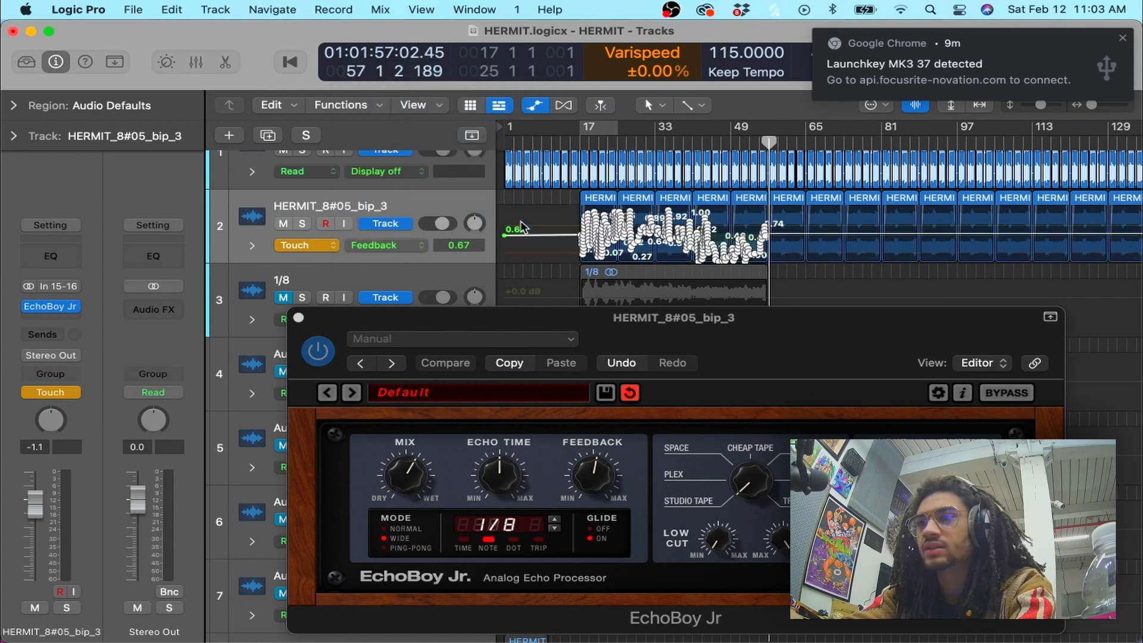
key(Delete)
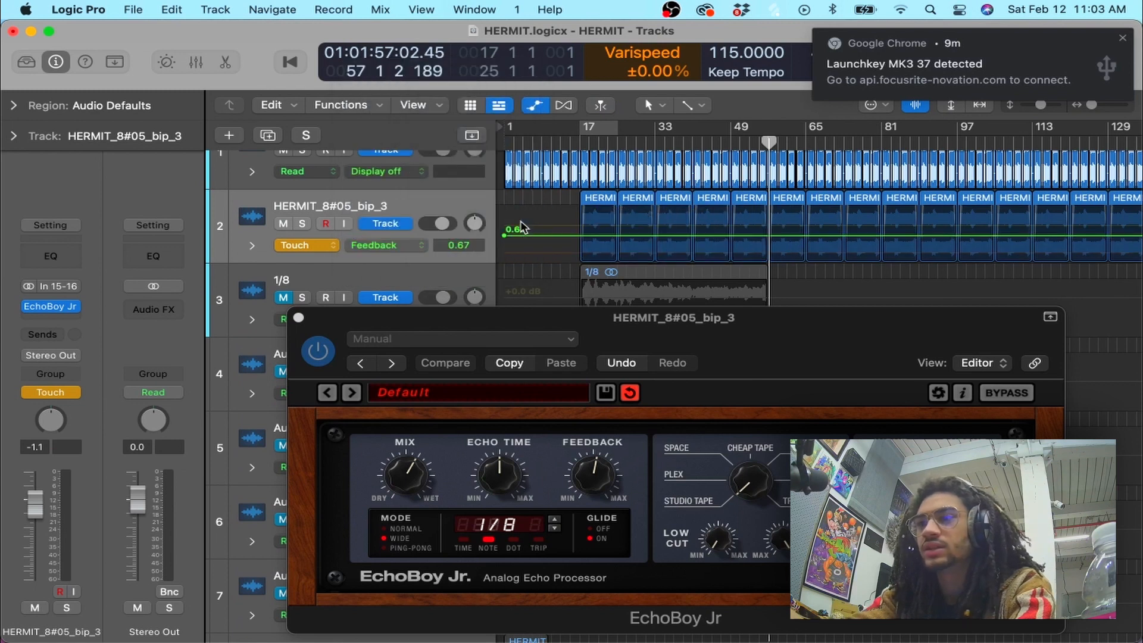
Return the playhead to bar 17 and set the EchoBoy Jr. echo time to 1/4
click(578, 141)
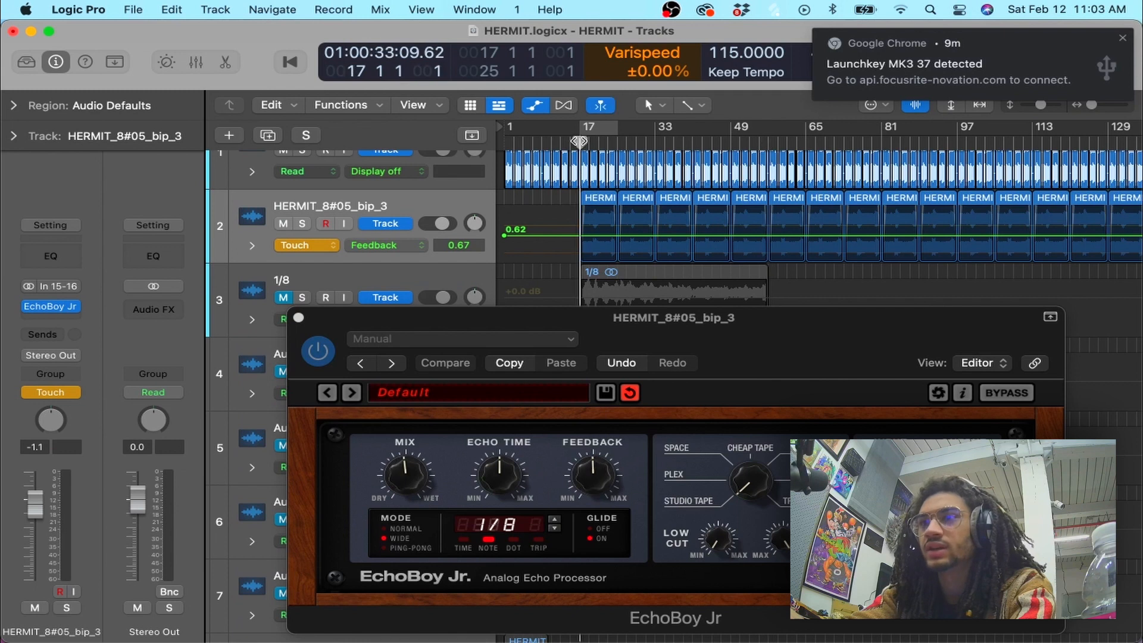
click(401, 245)
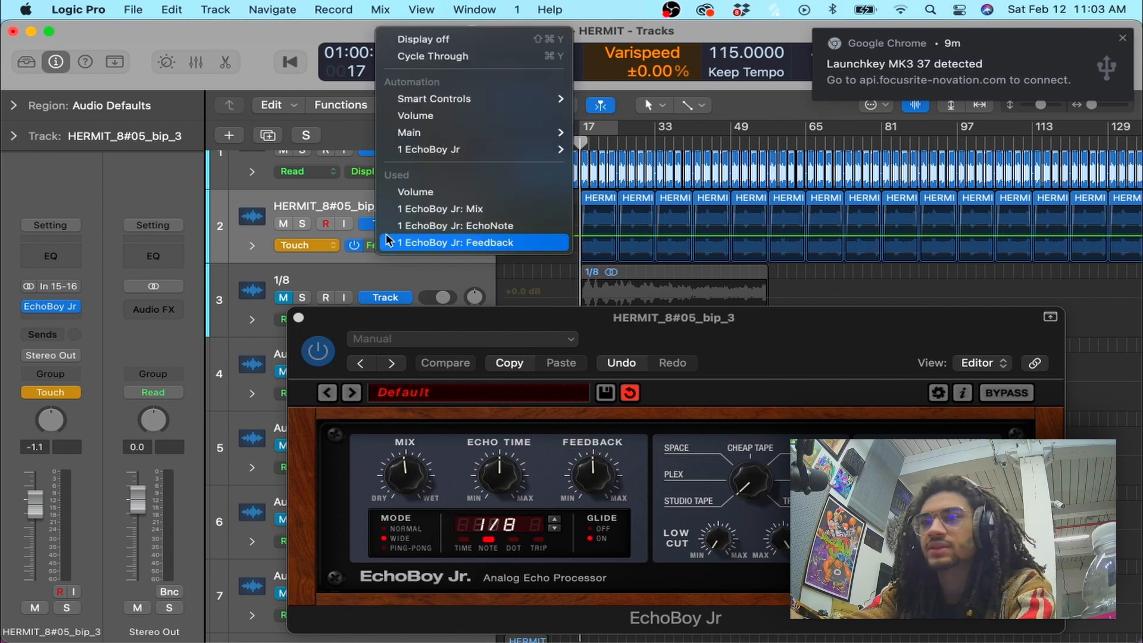
click(351, 190)
drag(775, 371, 725, 288)
drag(551, 240, 549, 327)
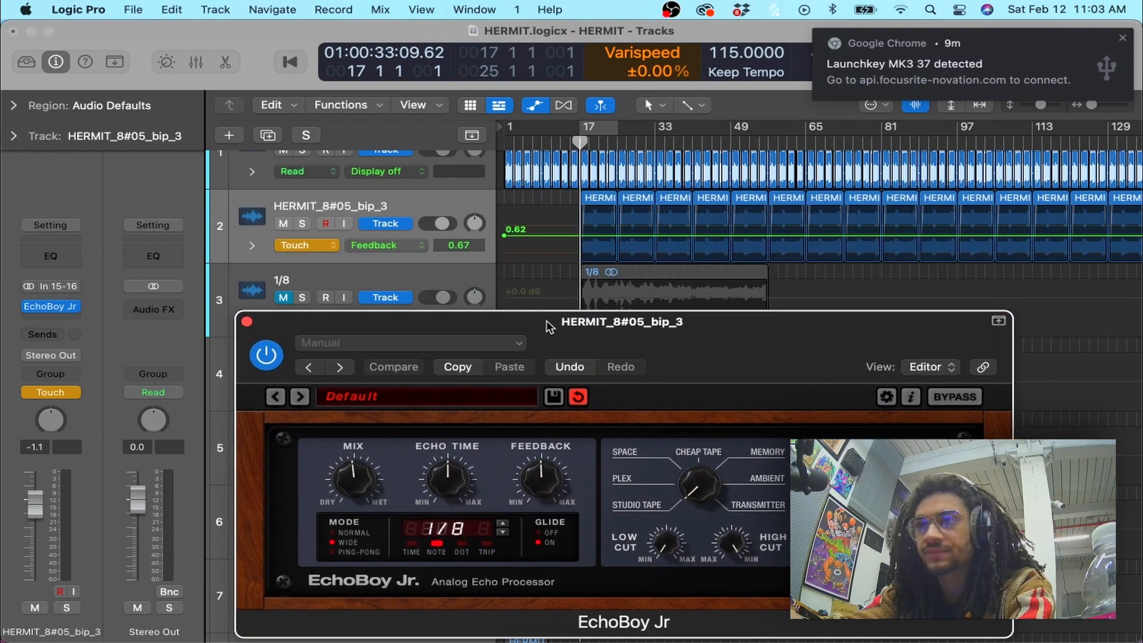
click(450, 482)
drag(452, 476, 455, 470)
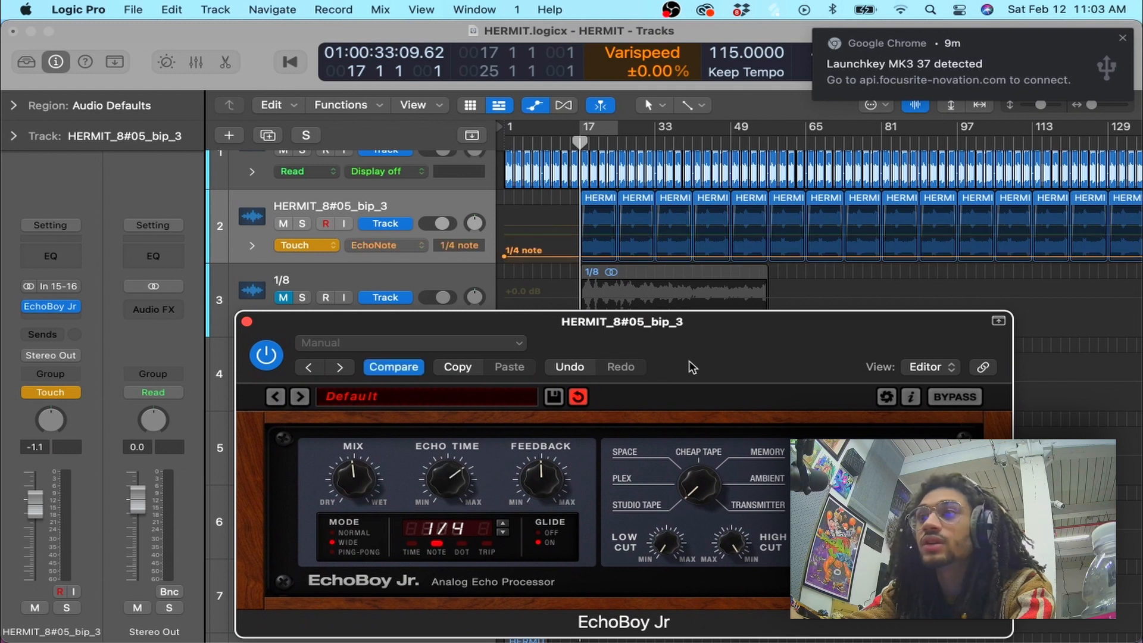
Record a pass of Mix and Feedback automation with the 1/4 echo from bar 17 to bar 57
drag(692, 367, 688, 306)
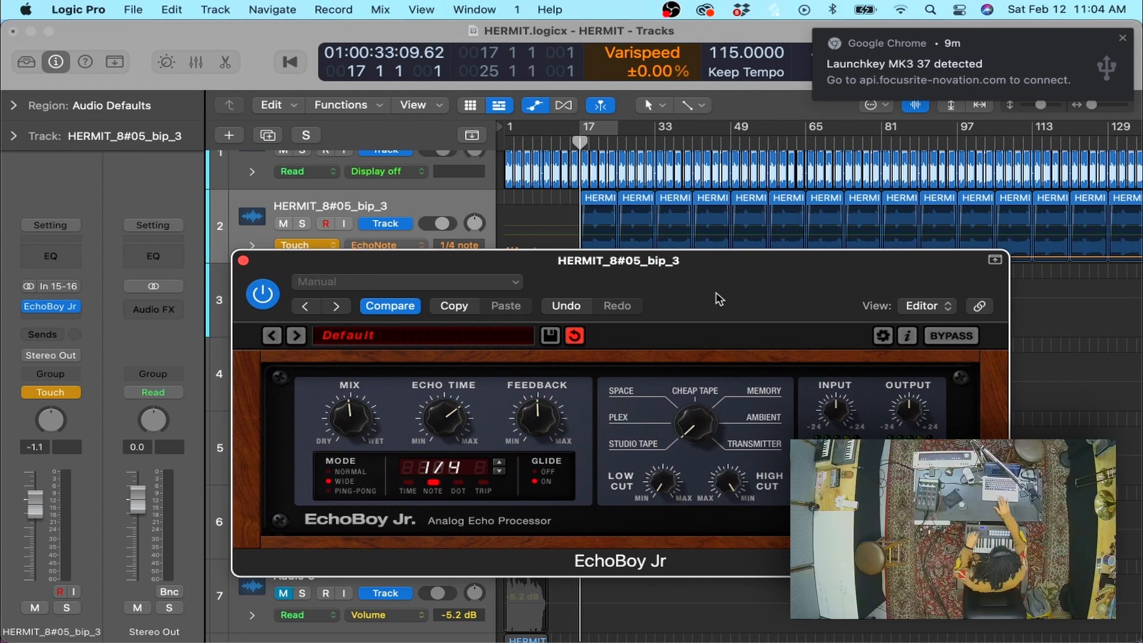
key(space)
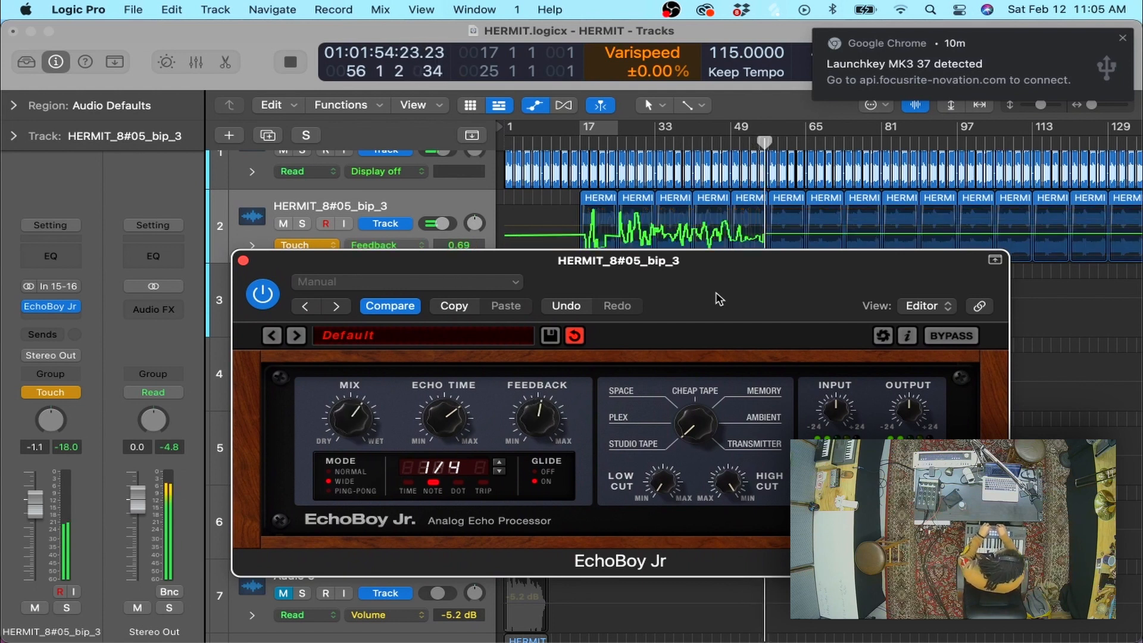
key(space)
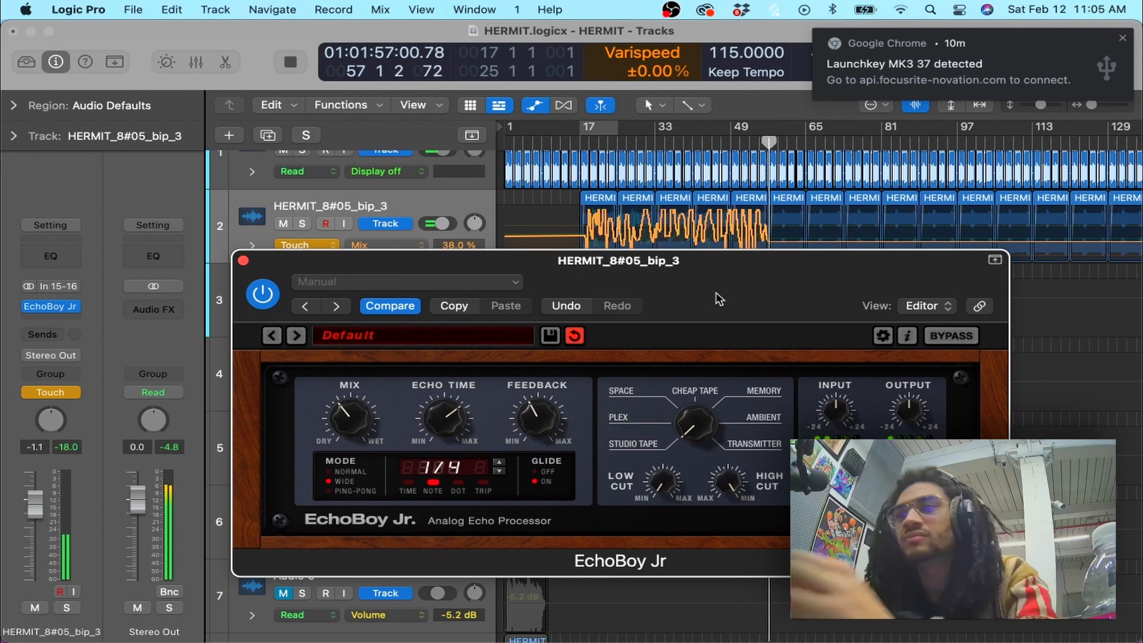
Bounce the first five HERMIT_8#05_bip_3 regions in place to a new track, keeping the suggested name HERMIT_8#05_bip_3_bip
drag(277, 261, 277, 381)
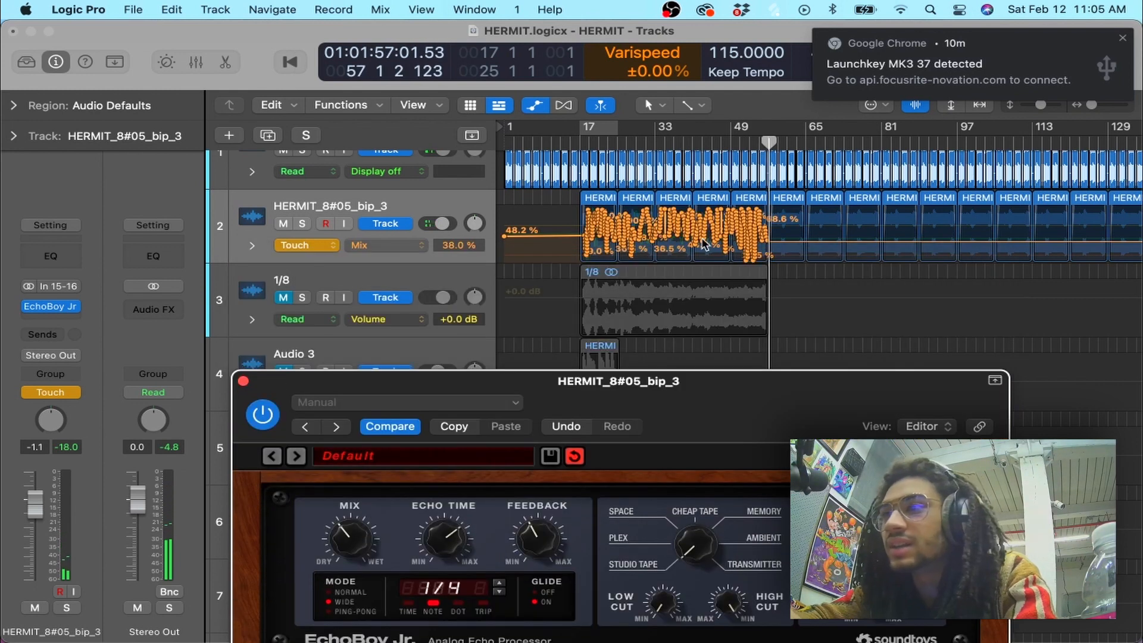
drag(553, 212, 750, 216)
right_click(758, 203)
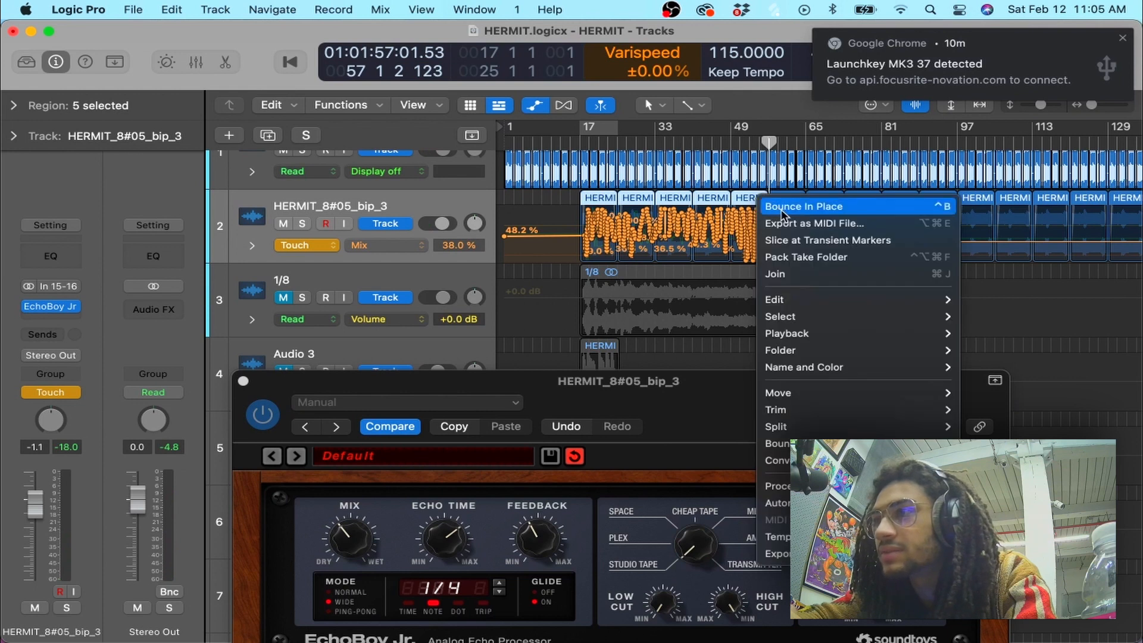
click(781, 204)
click(647, 481)
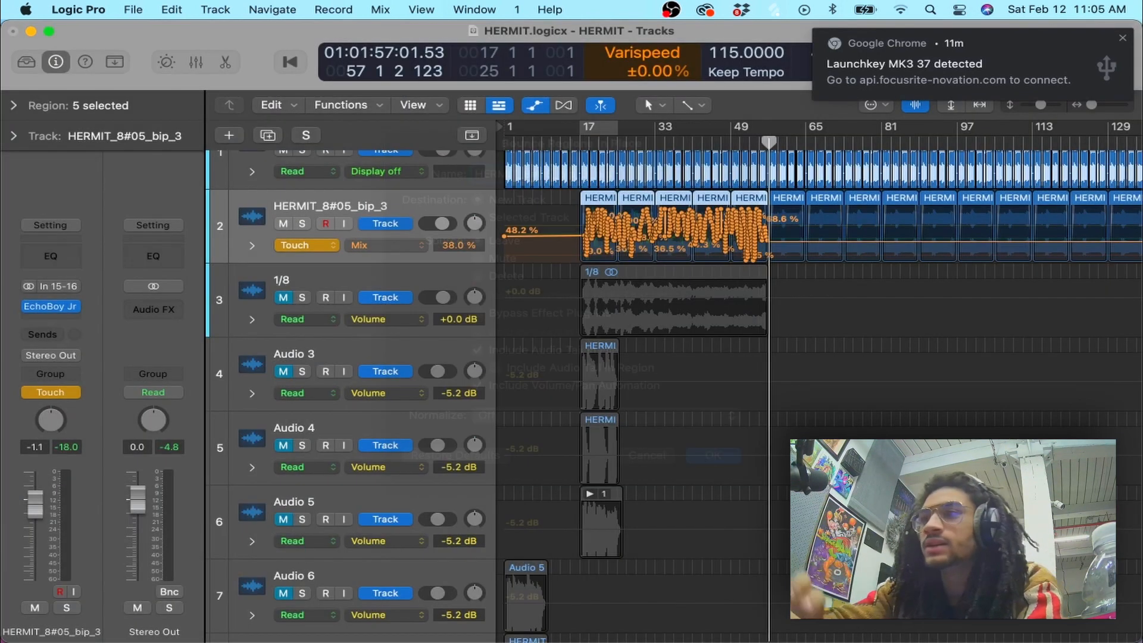
key(space)
key(v)
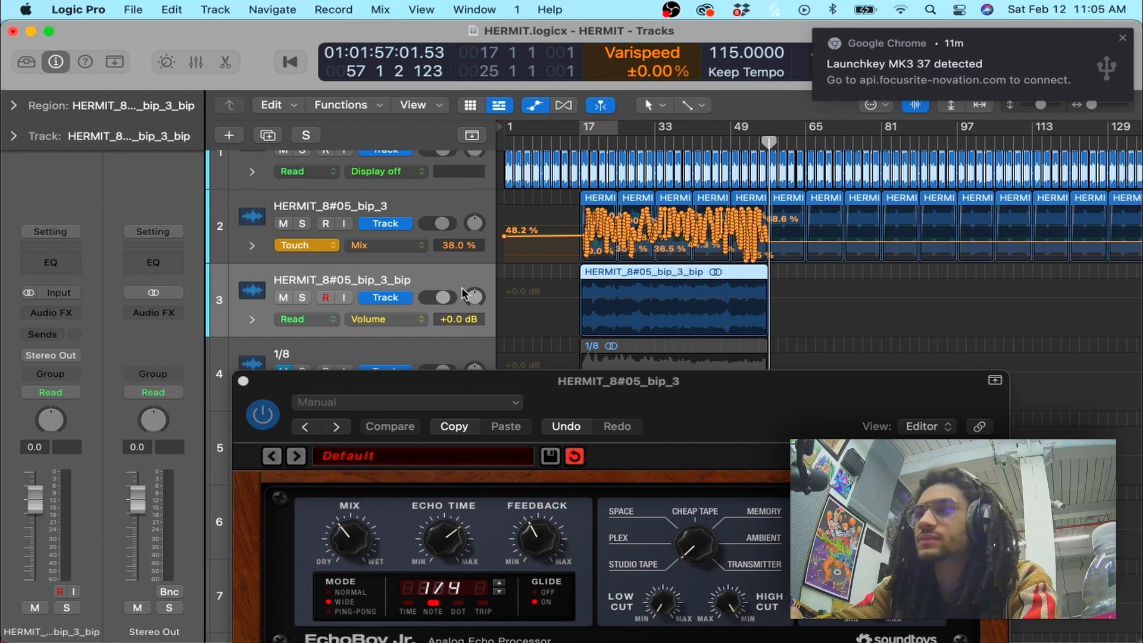
Mute the new bounced track HERMIT_8#05_bip_3_bip
scroll(570, 295, down, 1)
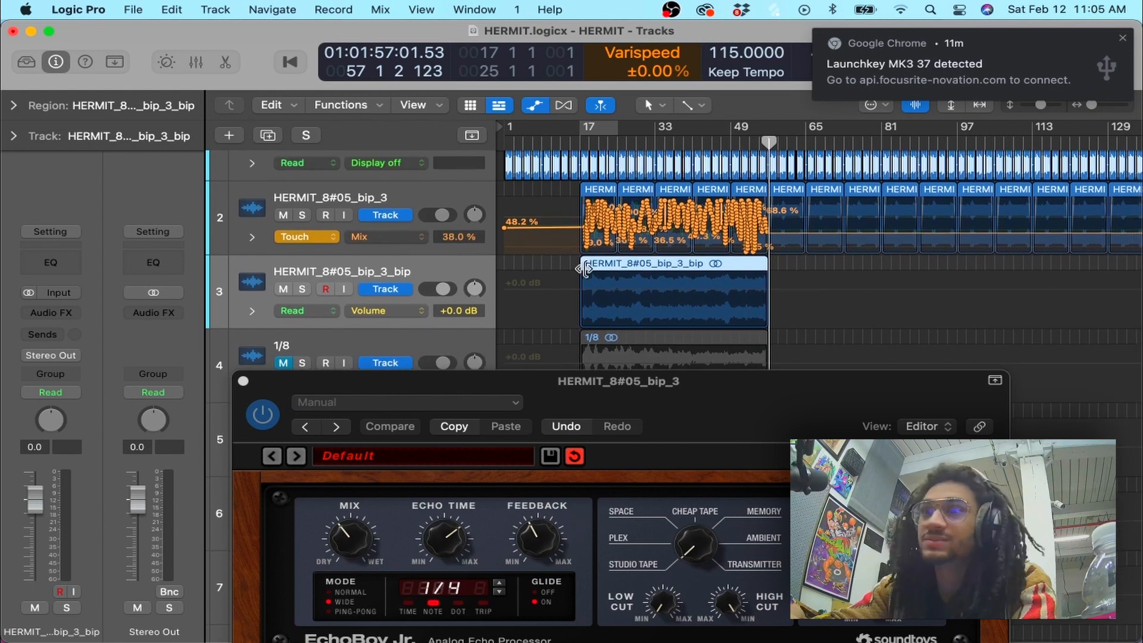
scroll(539, 273, down, 2)
click(284, 255)
scroll(815, 239, up, 3)
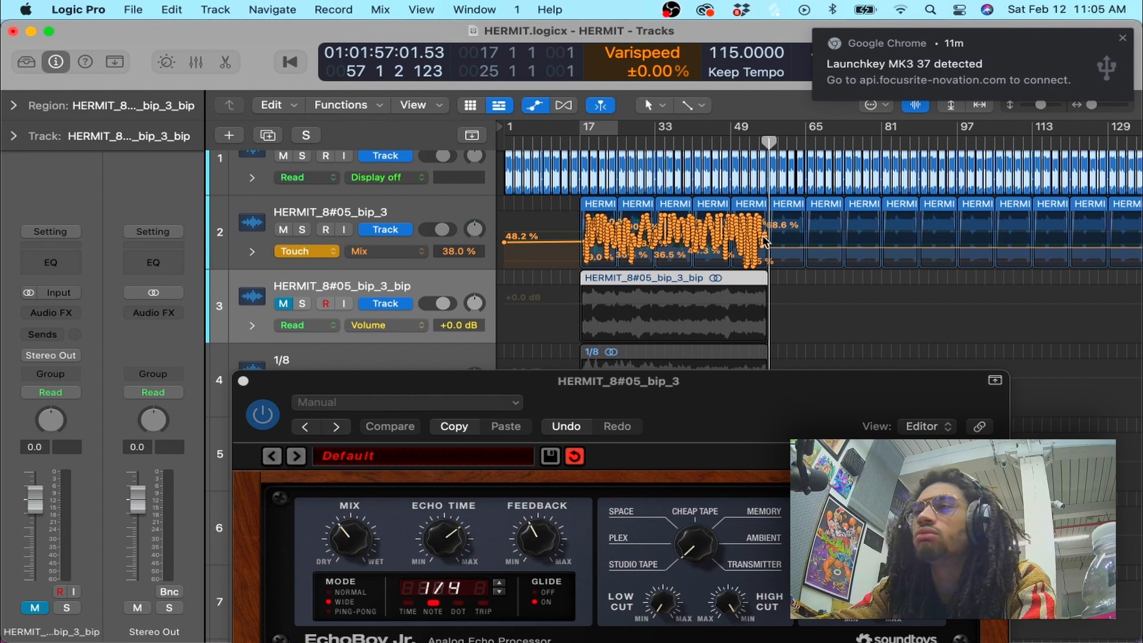
Delete the recorded EchoBoy Jr. Mix and Feedback automation from the HERMIT_8#05_bip_3 track
click(438, 220)
drag(789, 230, 556, 242)
key(Delete)
click(407, 246)
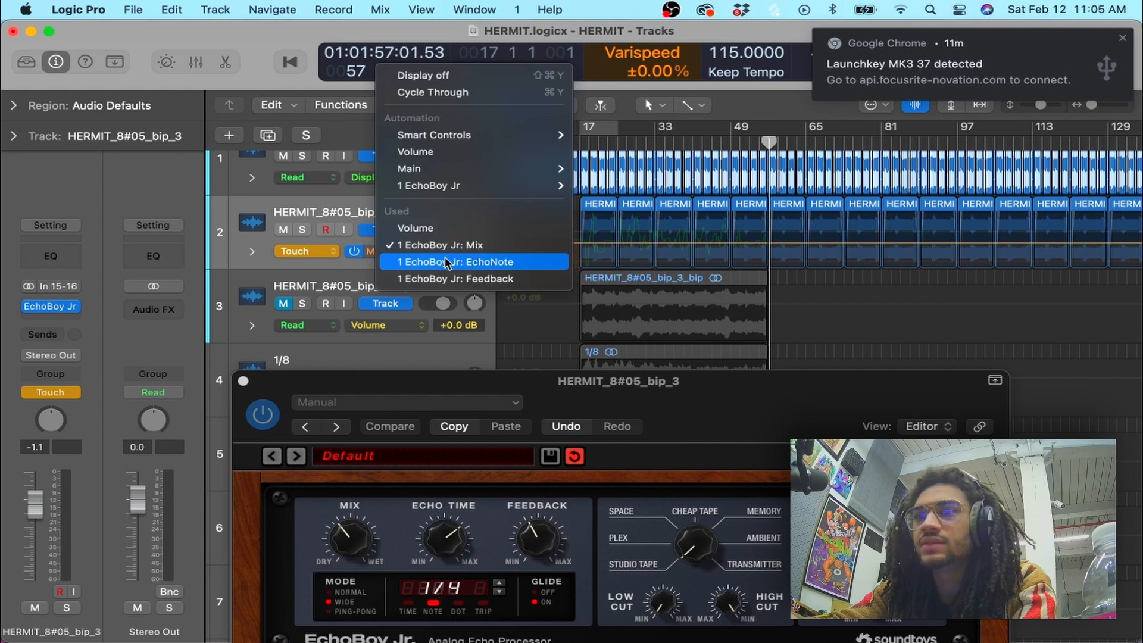
click(462, 278)
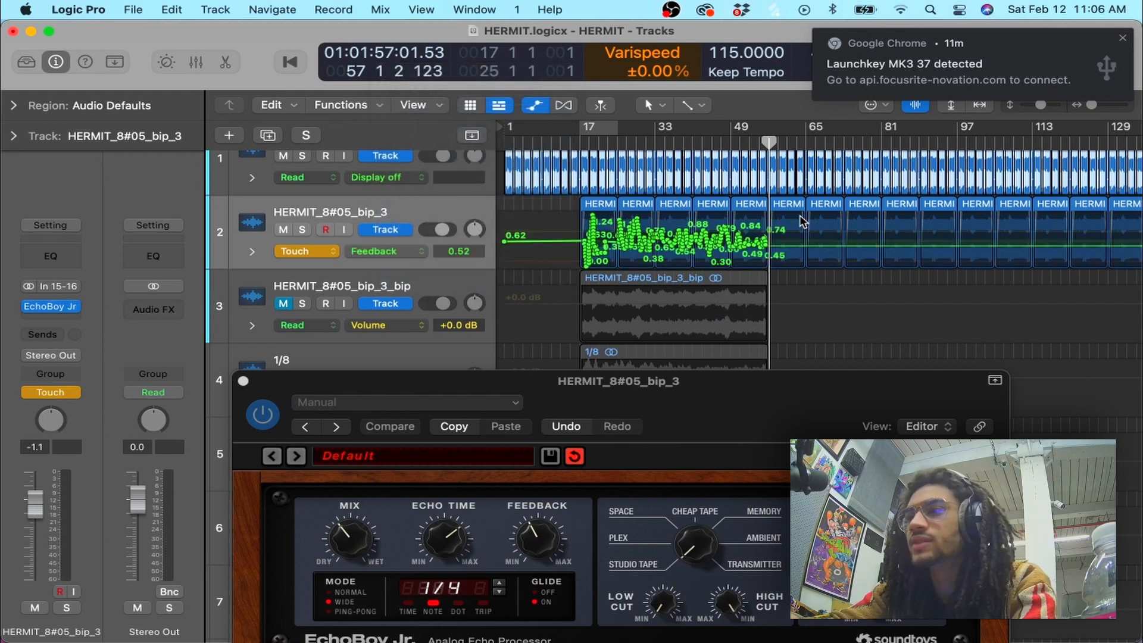
drag(801, 229, 490, 246)
key(Delete)
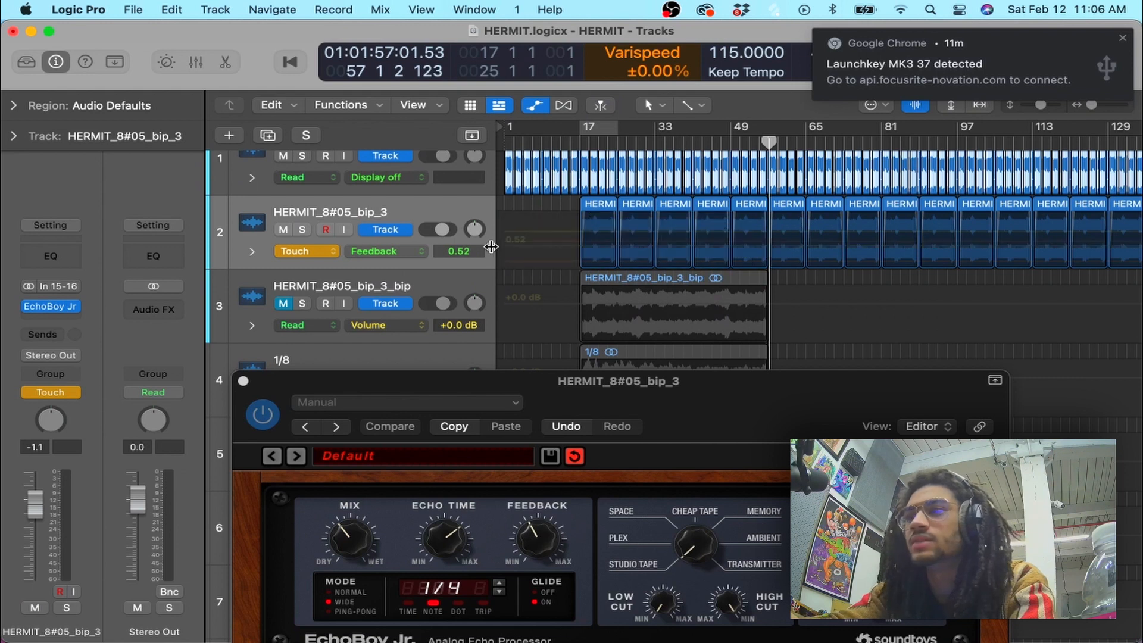
Display the EchoBoy Jr. Mix automation on HERMIT_8#05_bip_3 and clear its remaining point at bar 1
click(416, 250)
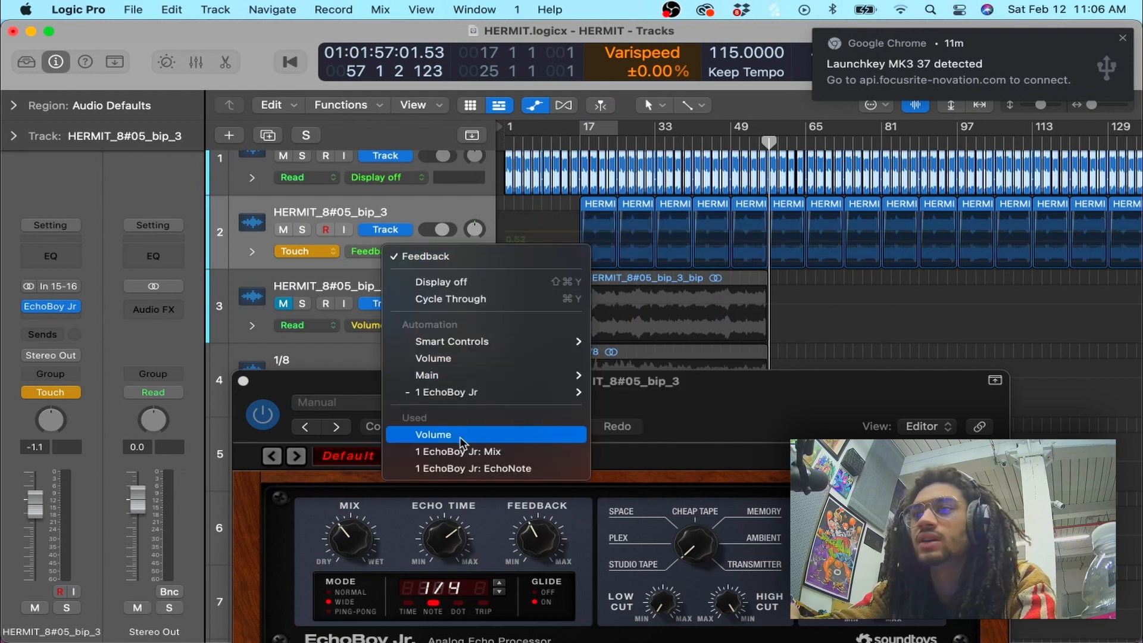
click(467, 451)
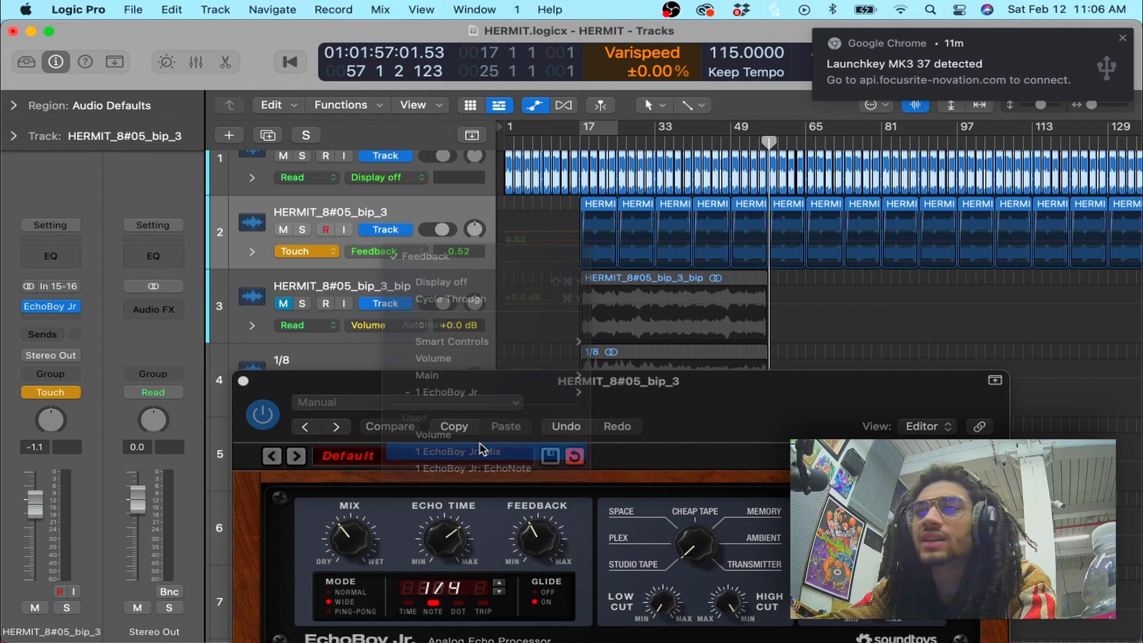
click(371, 262)
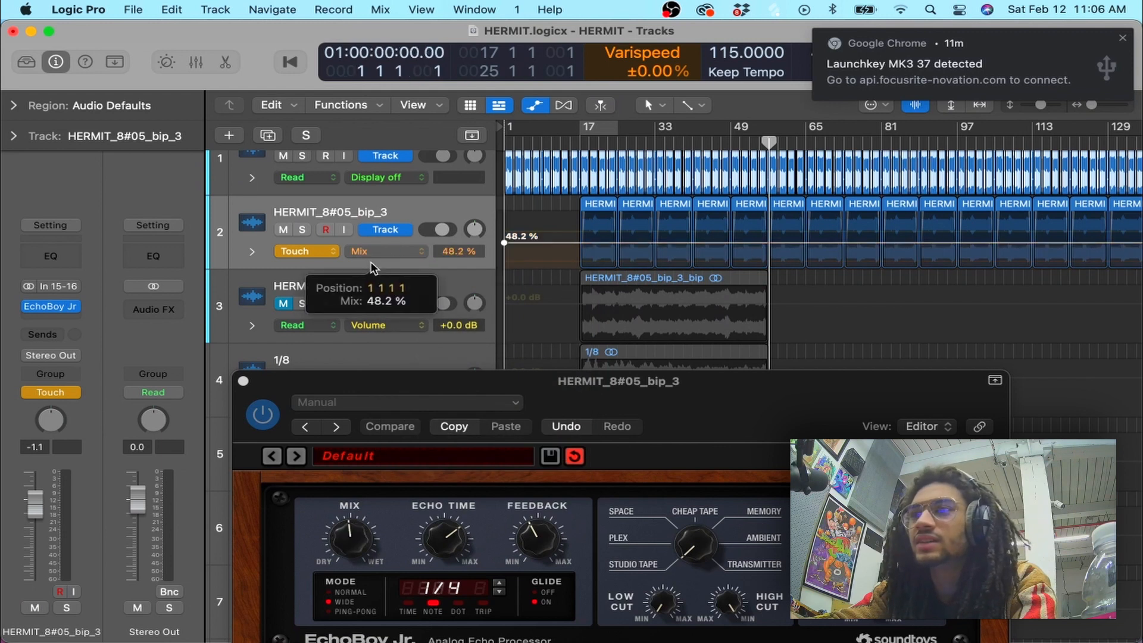
click(456, 219)
click(513, 222)
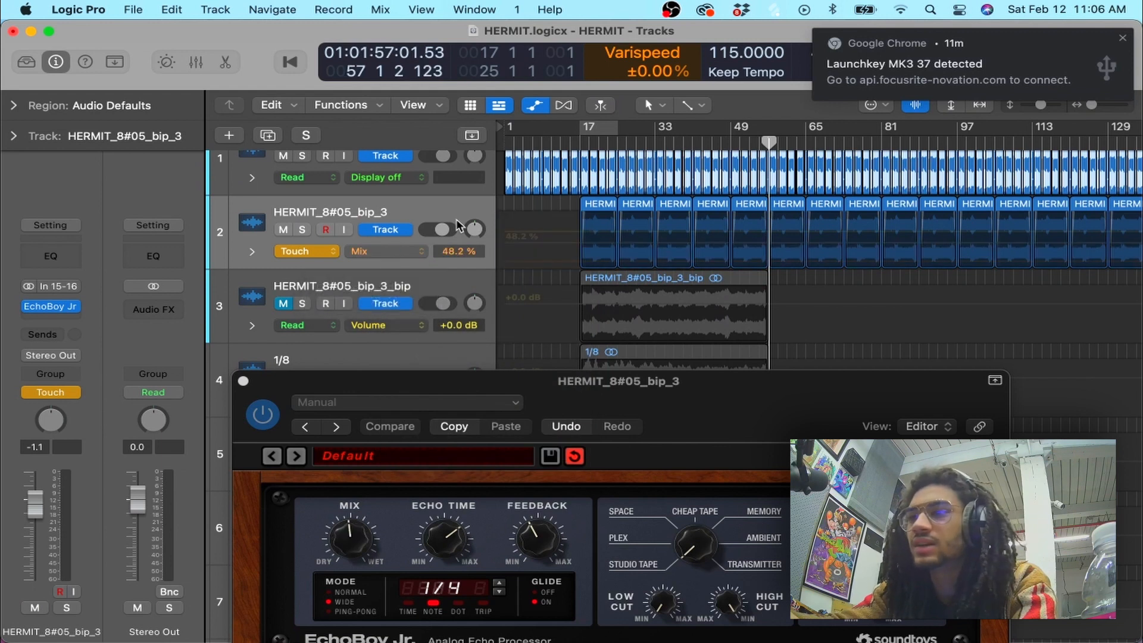
Set the echo time to 1/16 and record a pass of Mix and Feedback automation from bar 17 to about bar 38
click(578, 143)
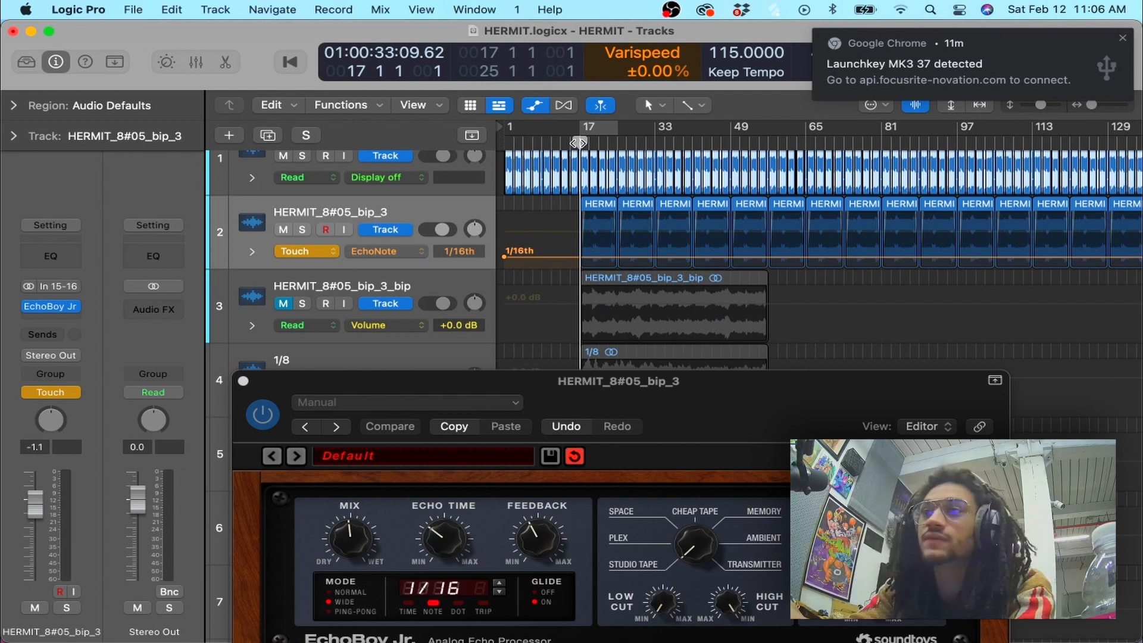
drag(738, 415, 746, 324)
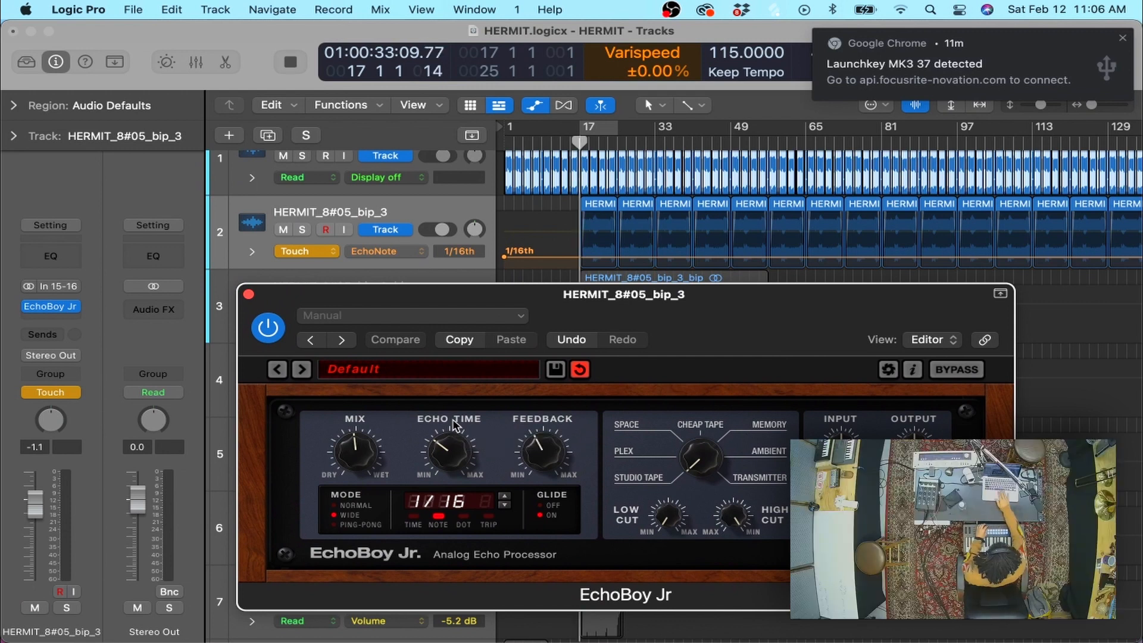
key(space)
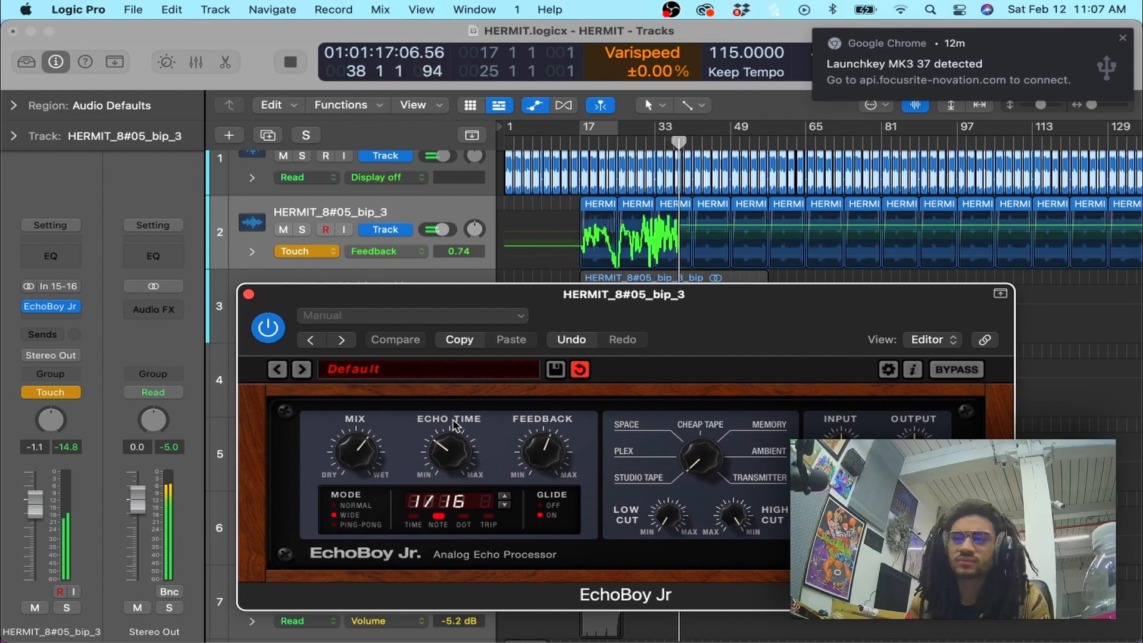
key(space)
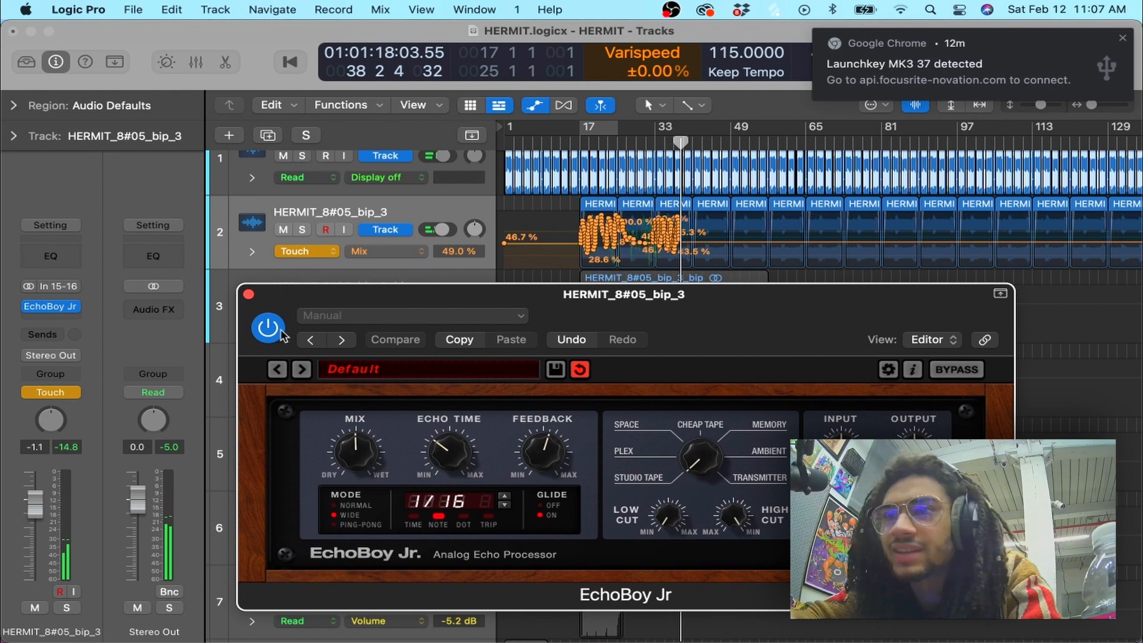
Close the EchoBoy Jr. window and delete the HERMIT_8#05_bip_3 track together with its regions
click(249, 294)
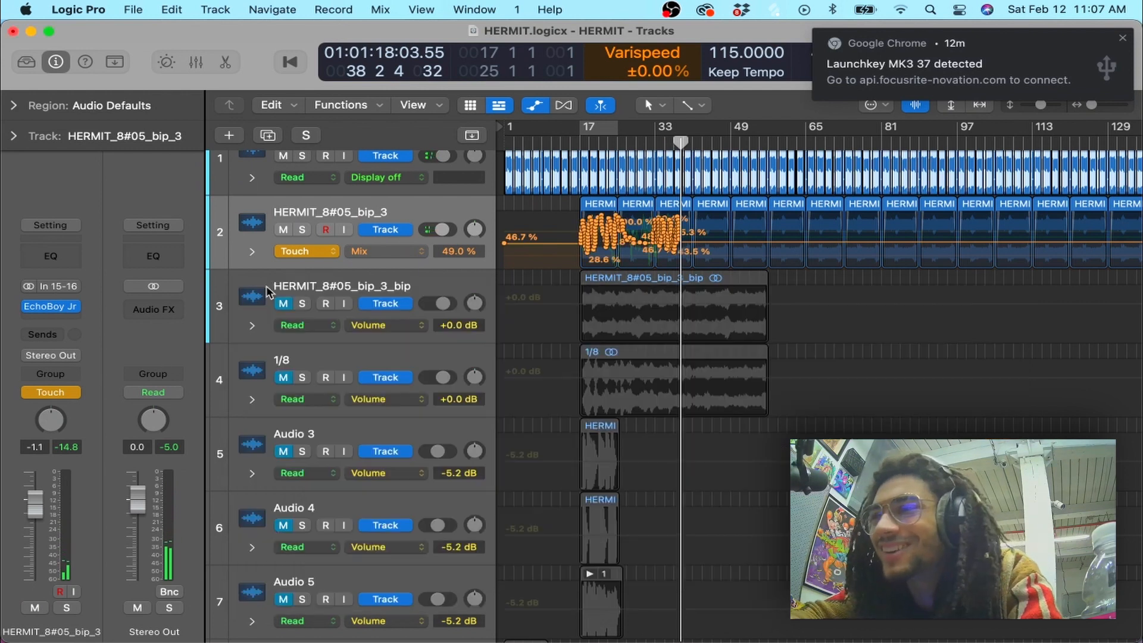
click(447, 208)
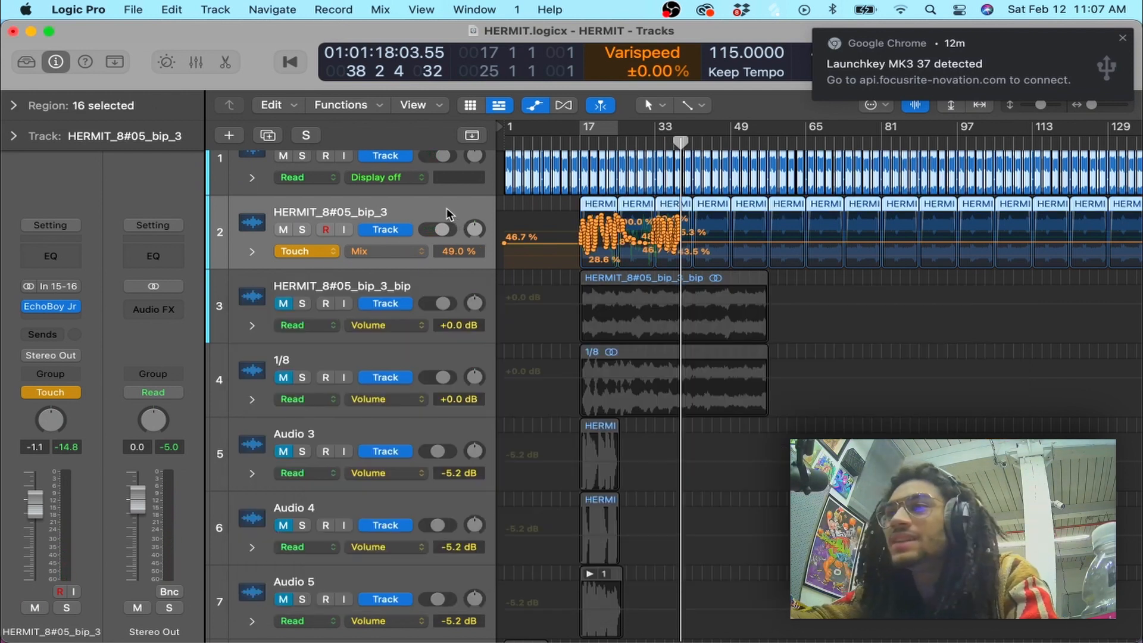
key(BackSpace)
key(BackSpace)
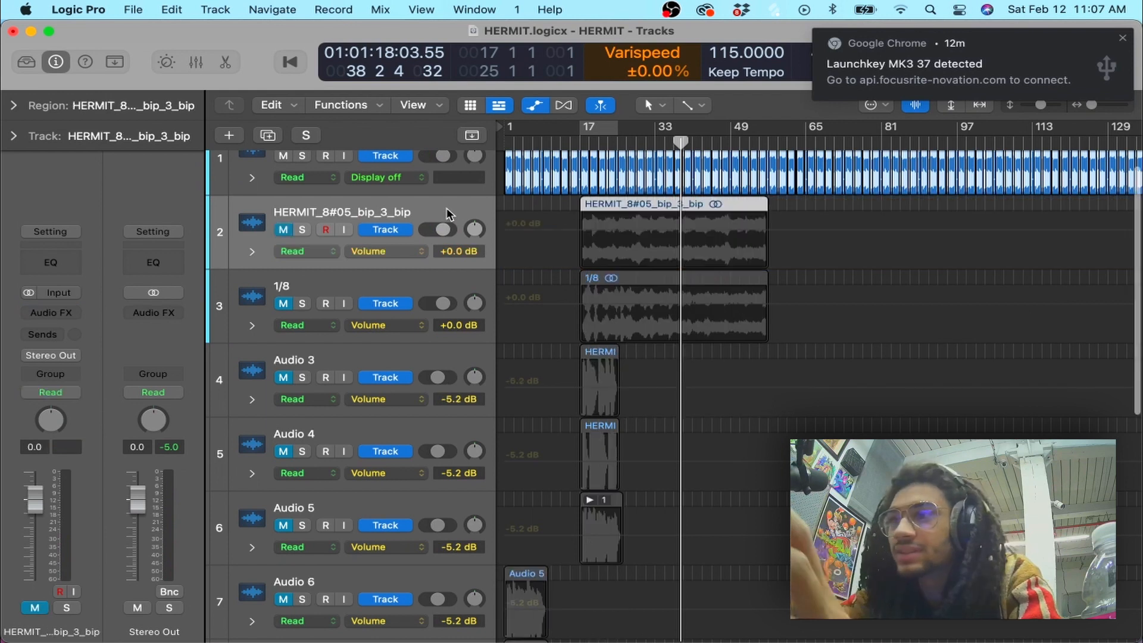
Hide the track automation, solo HERMIT_8#05_bip_3_bip, play it from bar 17 and dismiss the Launchkey notification
key(a)
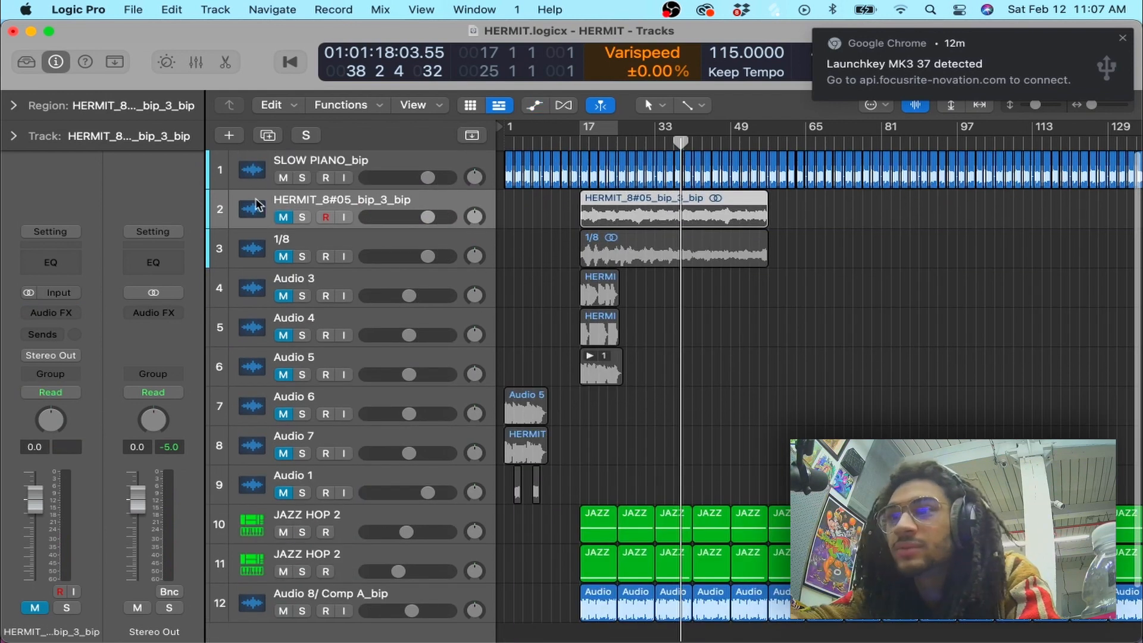
click(303, 217)
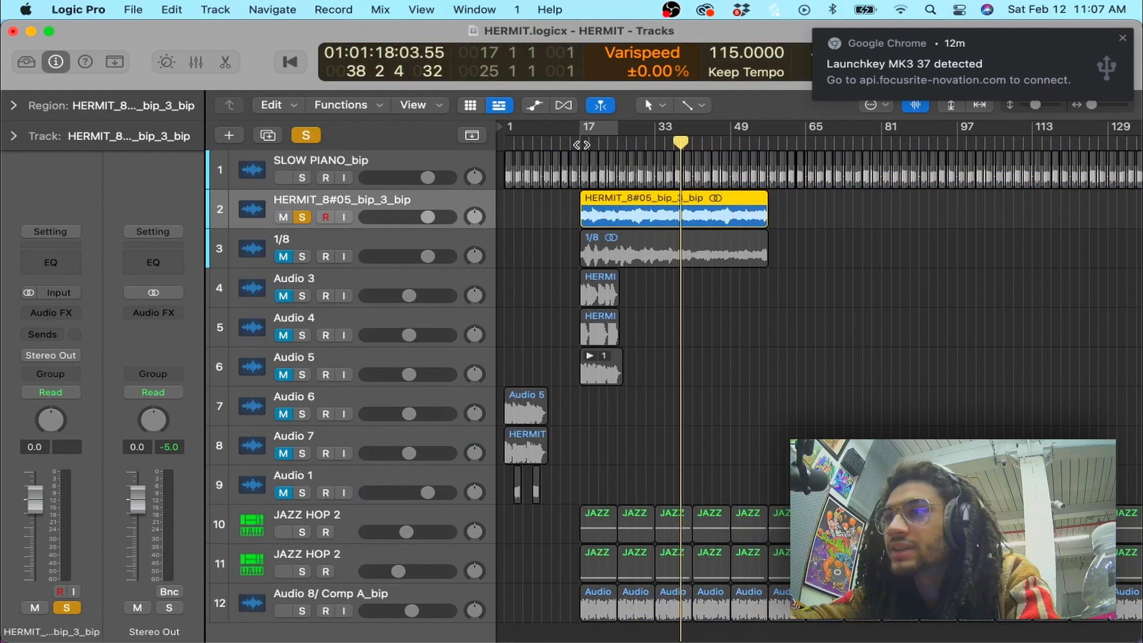
key(space)
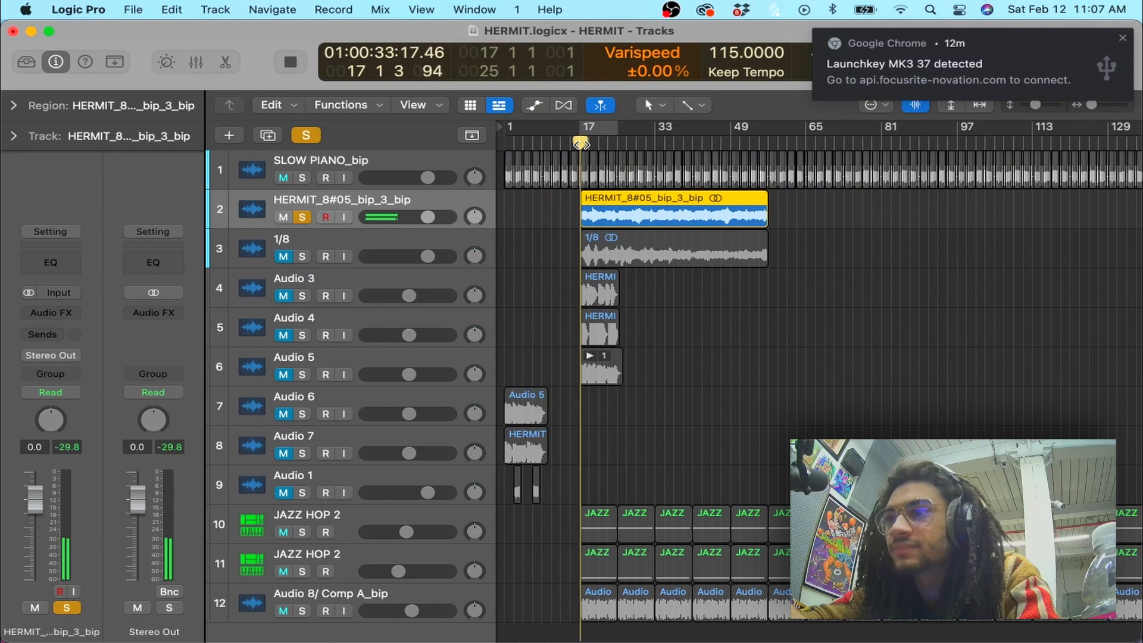
click(1122, 44)
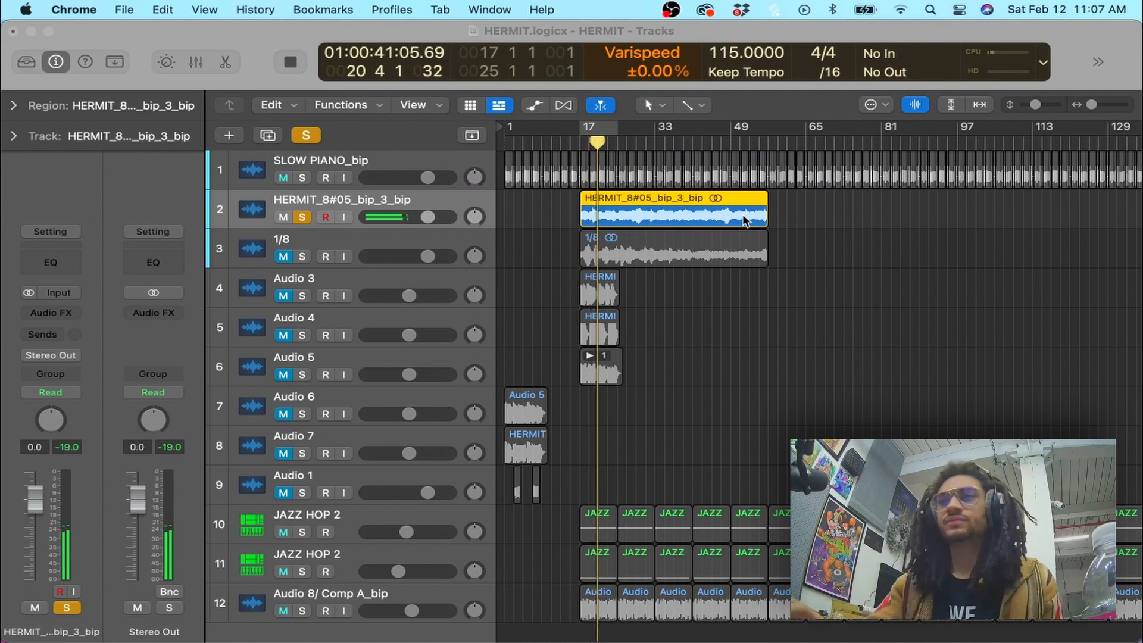
click(631, 394)
key(space)
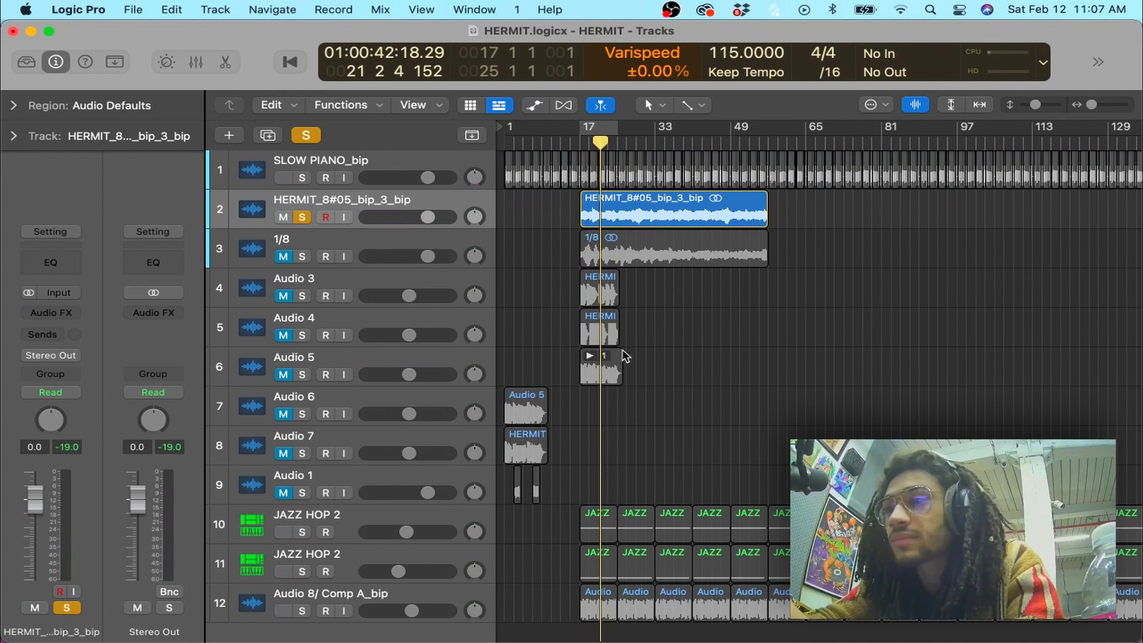
Select the HERMIT_8#05_bip_3_bip region and listen to its opening from bar 17 for a place to cut
drag(584, 143, 579, 149)
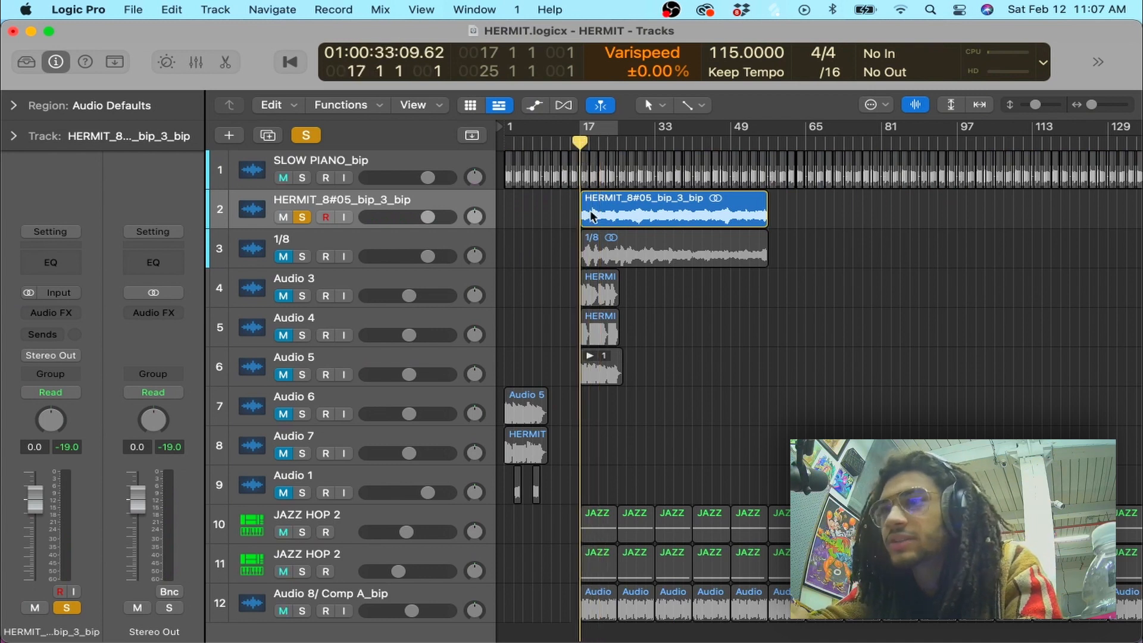
click(649, 215)
drag(1094, 114, 1103, 114)
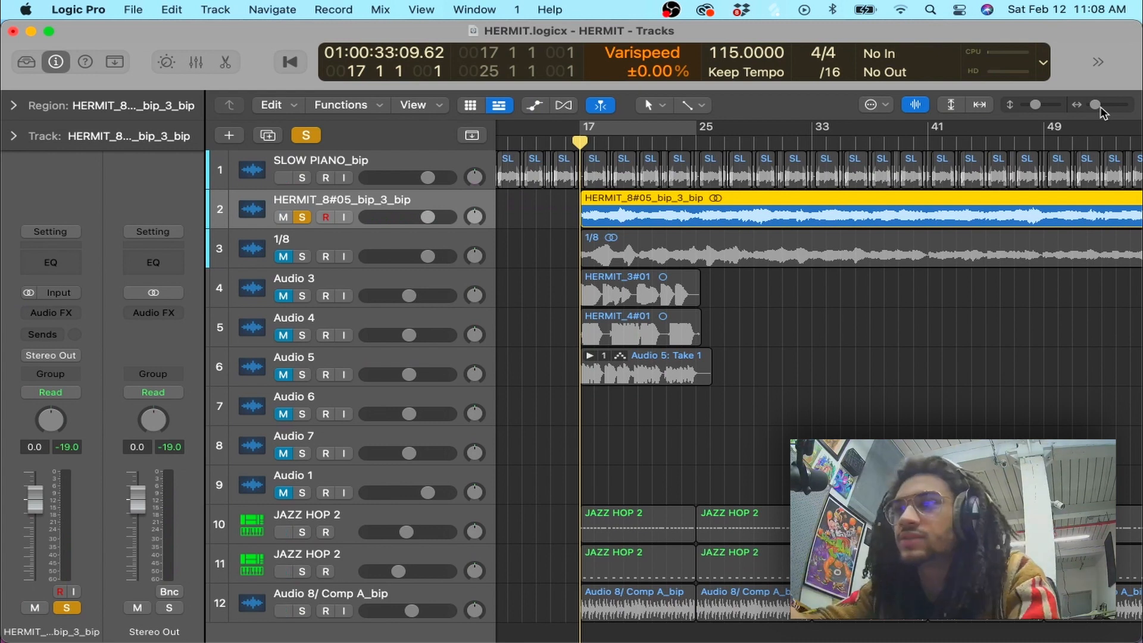
key(space)
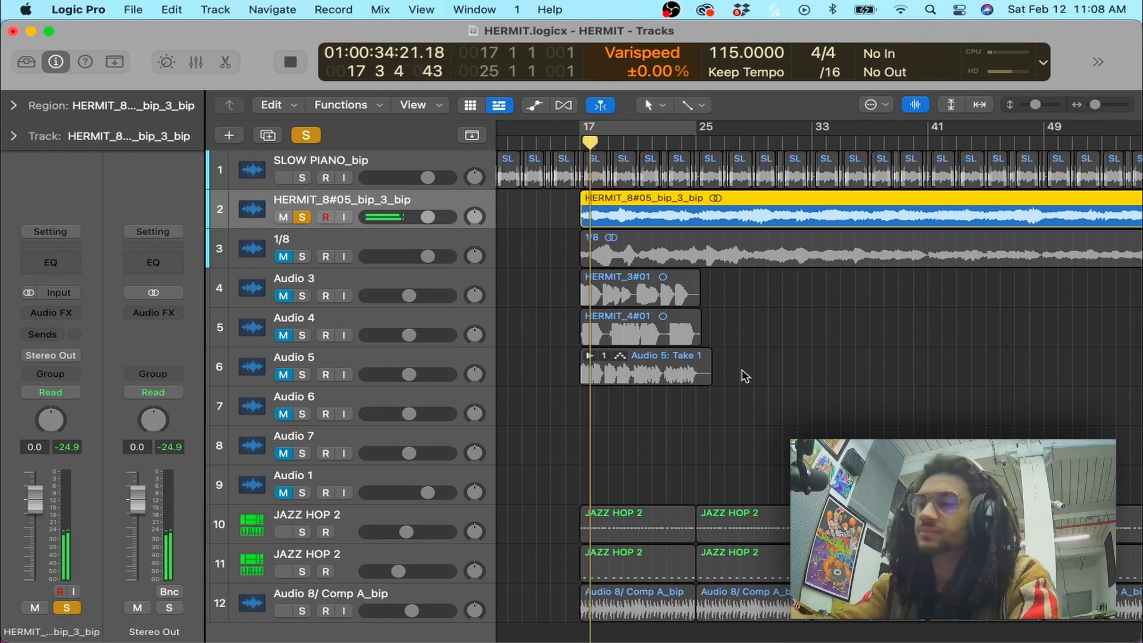
key(space)
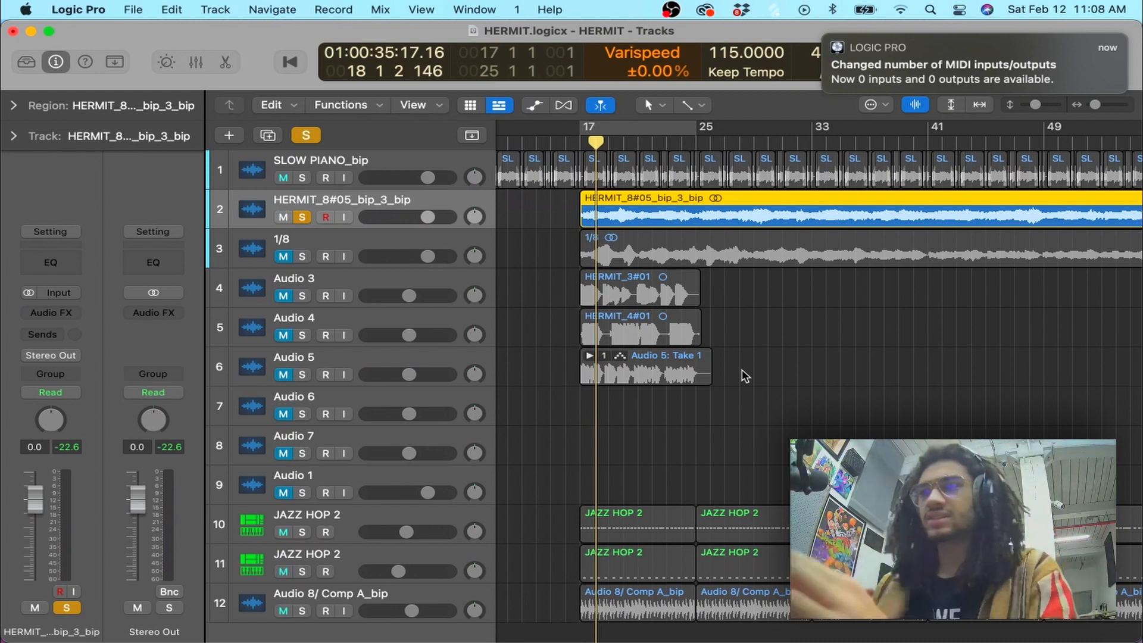
key(space)
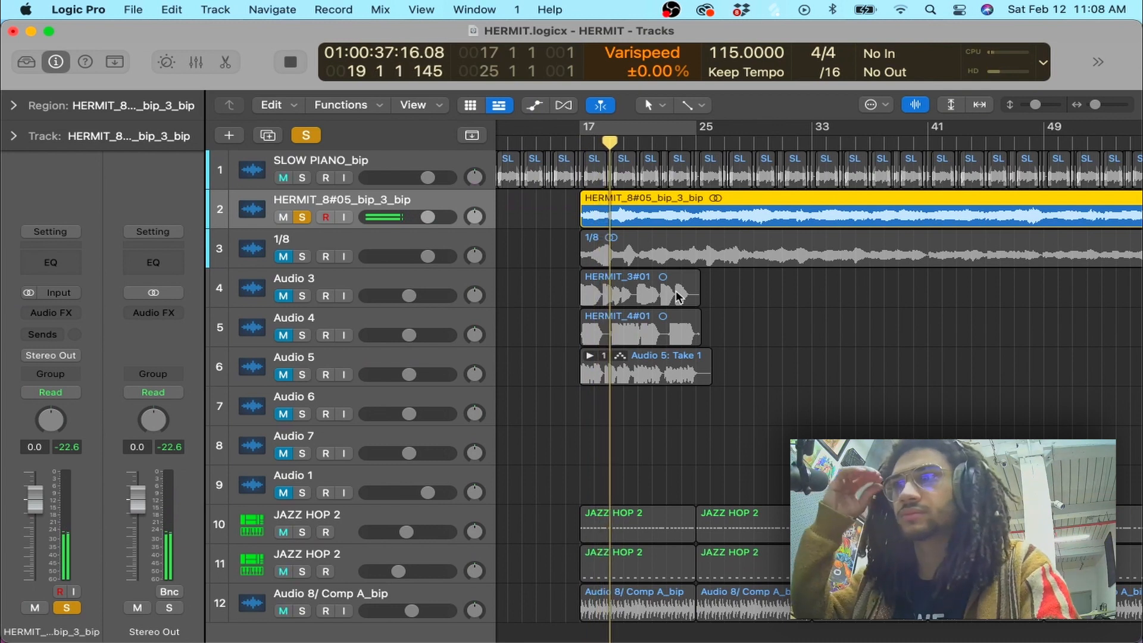
scroll(677, 295, up, 5)
key(space)
scroll(677, 295, left, 5)
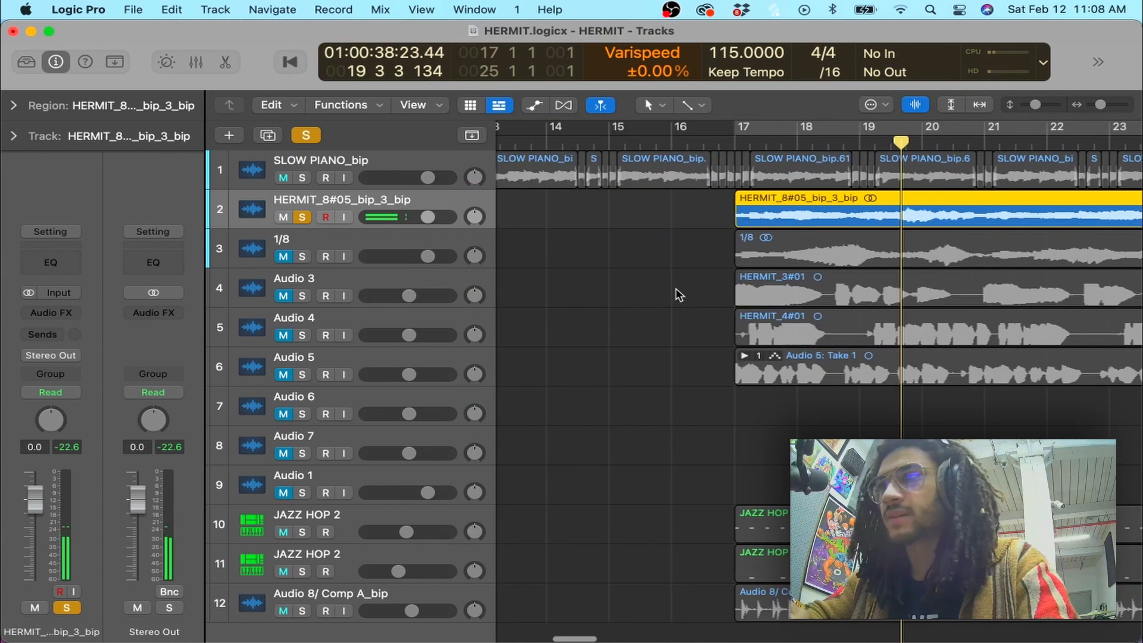
Split the HERMIT_8#05_bip_3_bip region at position 18 3 1 1
click(798, 139)
key(space)
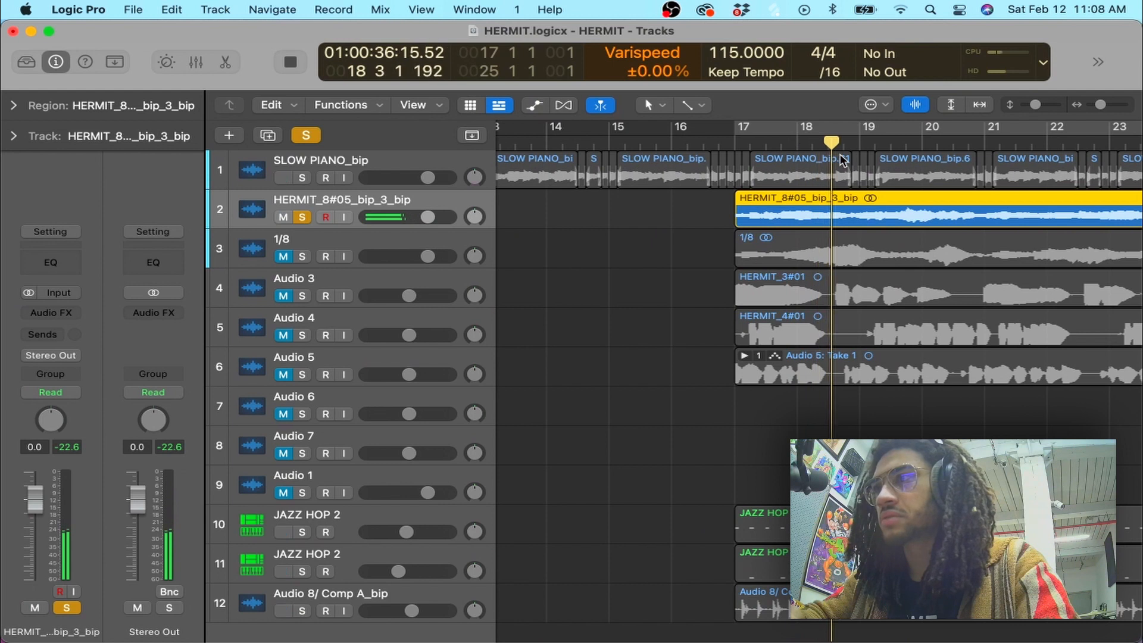
click(826, 142)
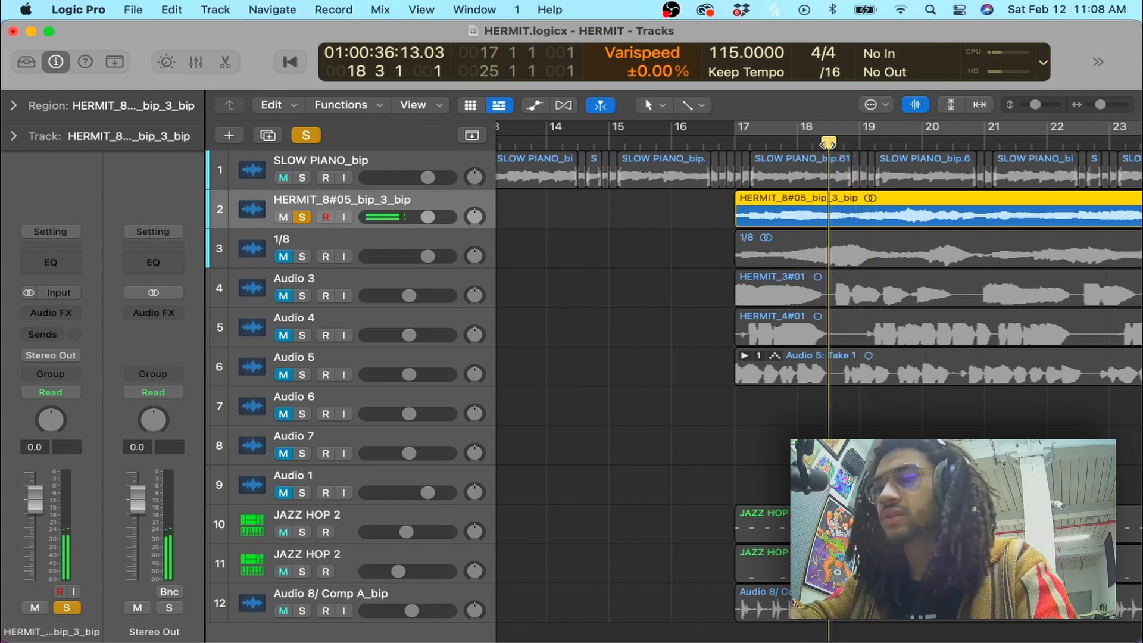
click(826, 141)
key(super+t)
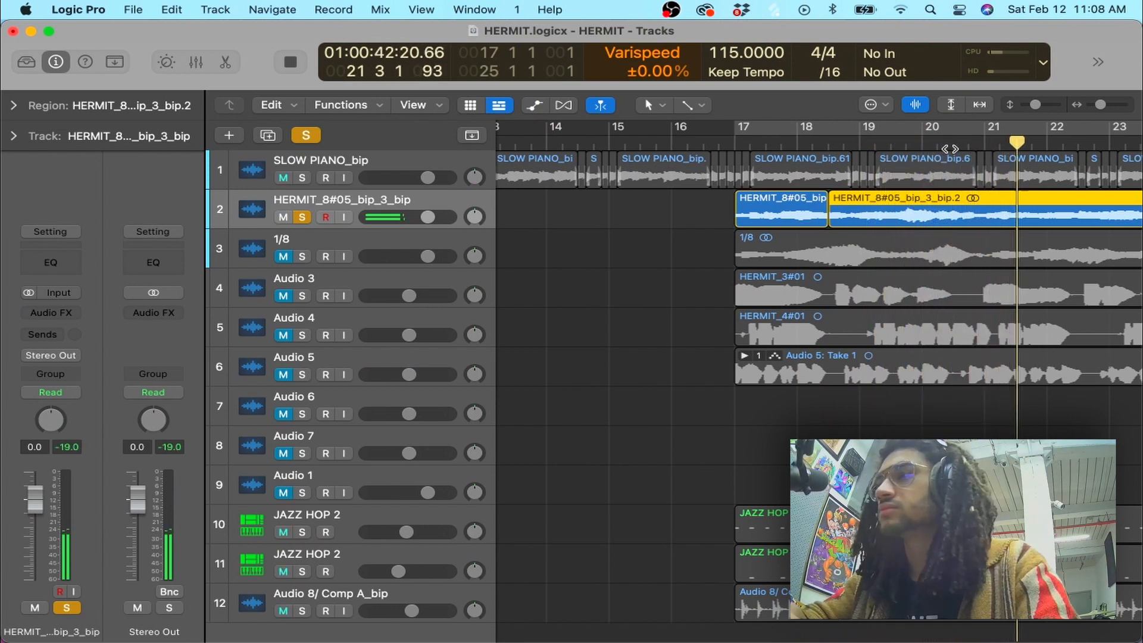
Solo both JAZZ HOP 2 tracks and Audio 8/ Comp A_bip too, and play the soloed tracks from bar 17
scroll(961, 145, right, 2)
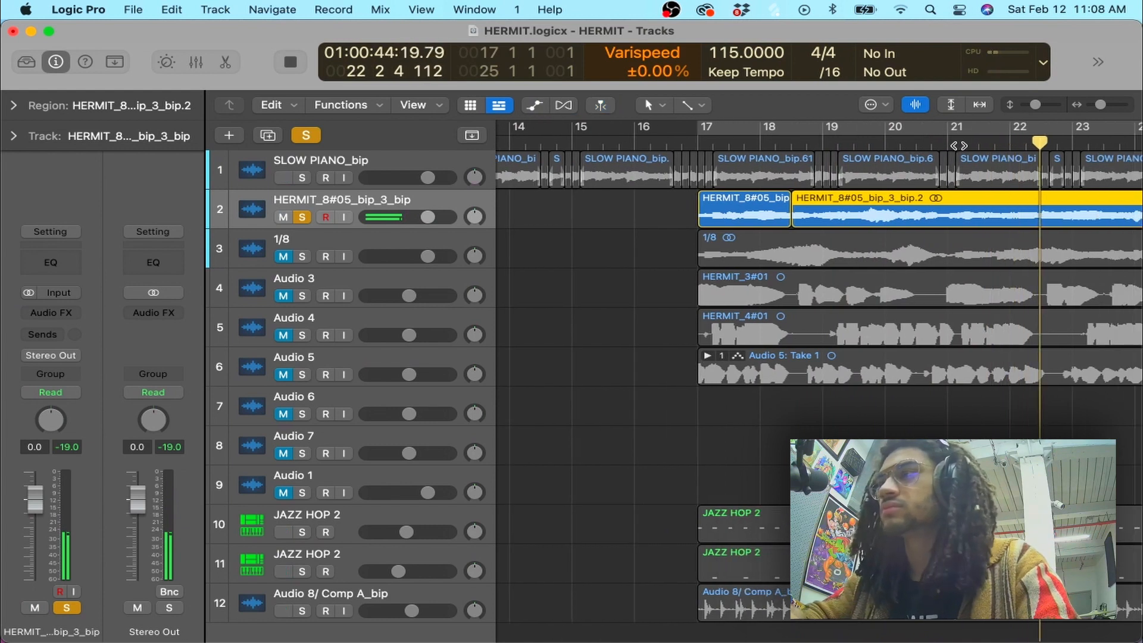
key(space)
drag(305, 531, 302, 611)
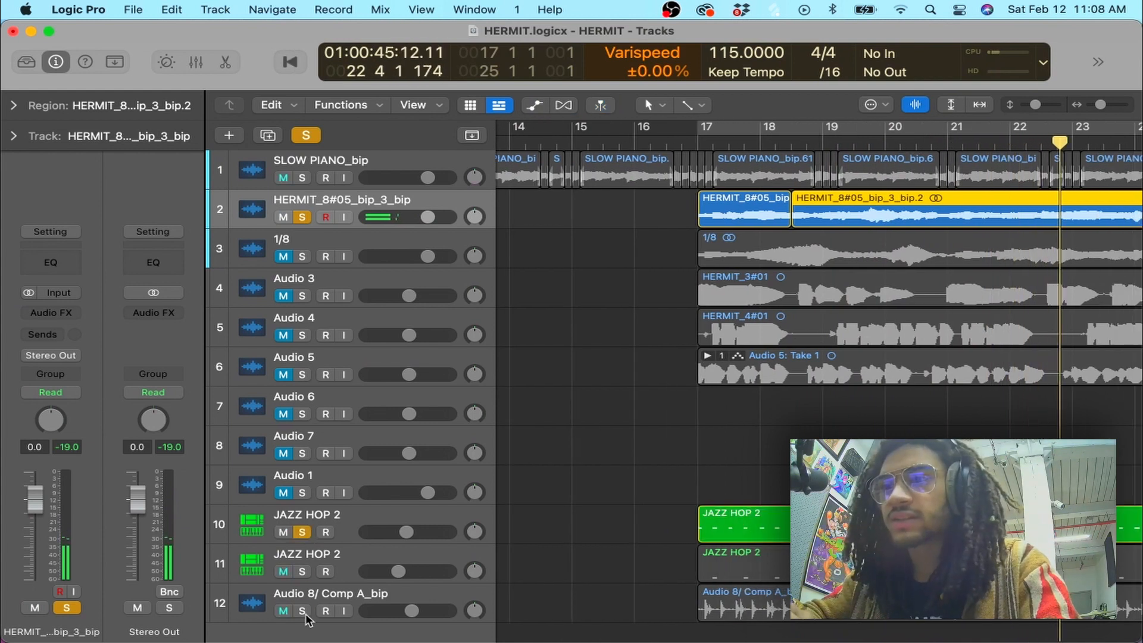
double_click(698, 142)
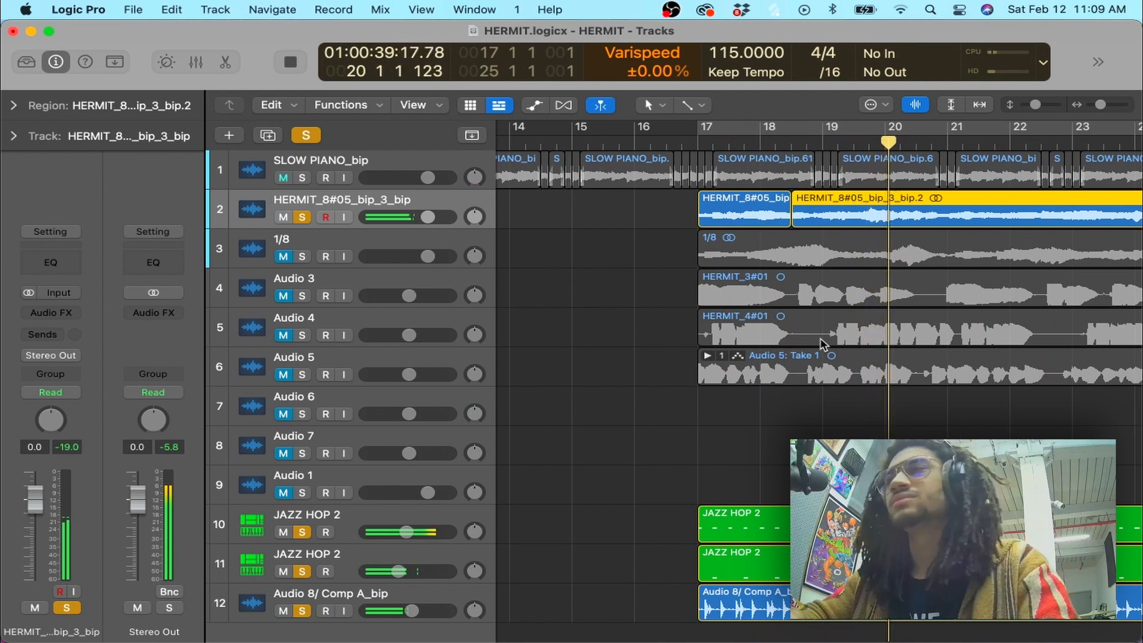
Listen from about bar 19 and split the second HERMIT_8#05_bip_3_bip piece at position 19 3 1 1
click(826, 143)
key(space)
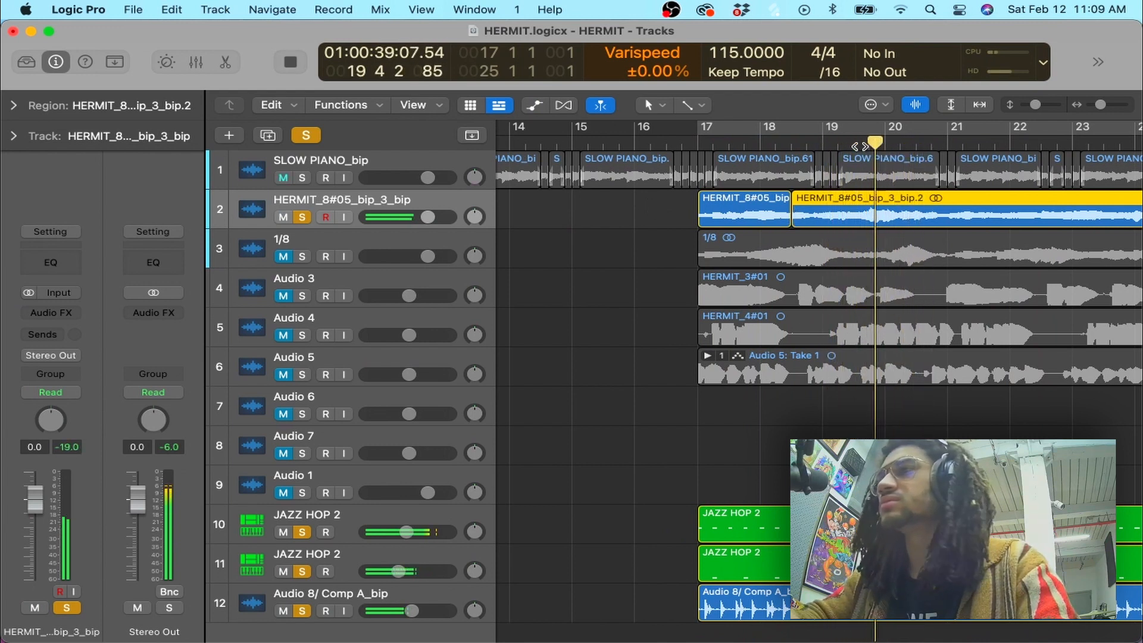
key(space)
key(super+t)
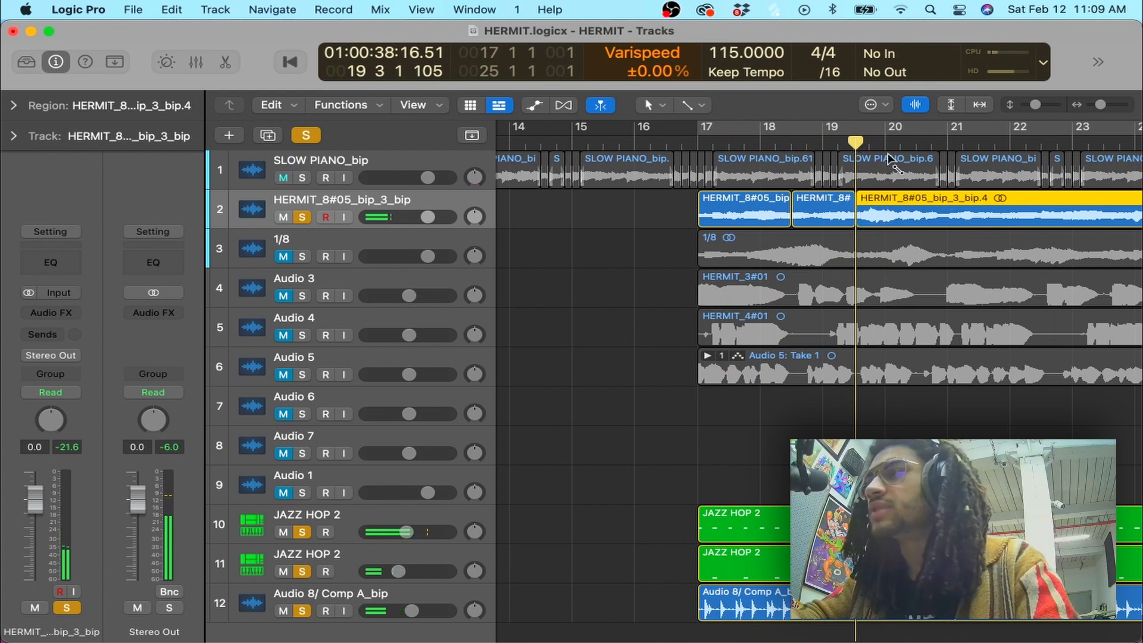
key(super+z)
mouse_move(852, 143)
mouse_down()
mouse_move(879, 145)
mouse_move(847, 145)
mouse_up()
key(super+t)
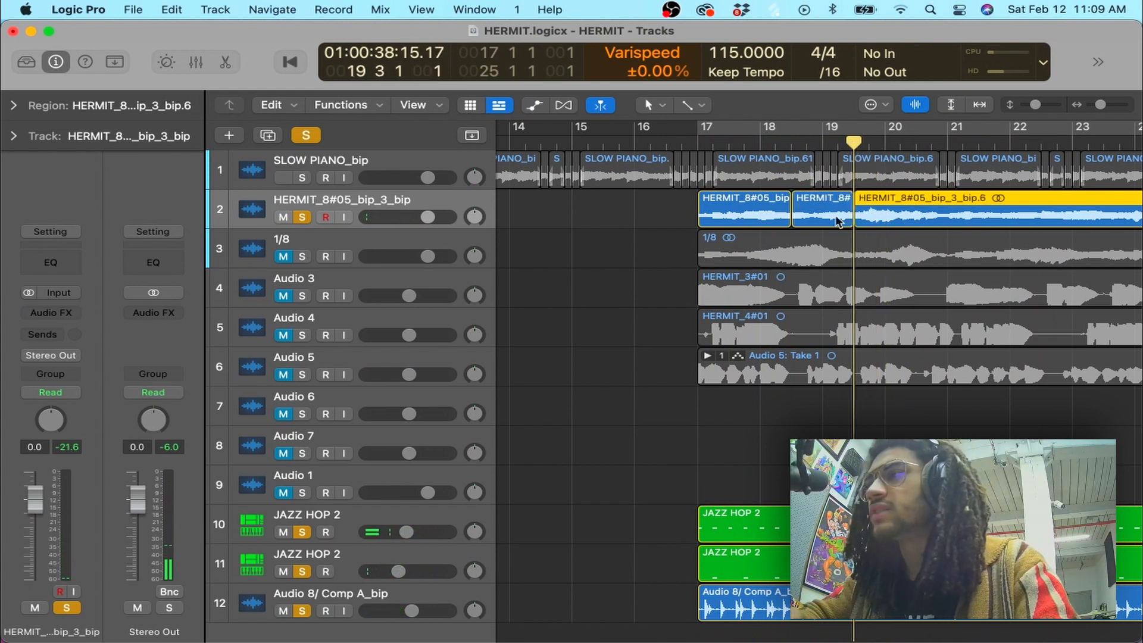
Assign the Mute Tool as the secondary tool and mute the HERMIT_8#05_bip_3_bip piece between 18 3 1 1 and 19 3 1 1
click(837, 222)
click(703, 107)
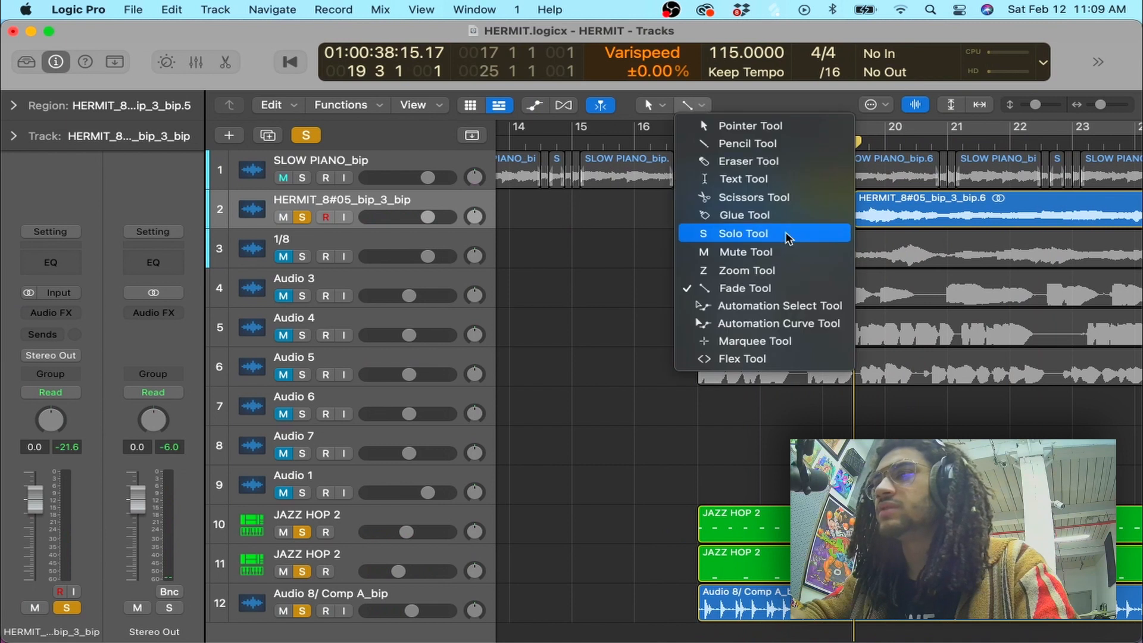
click(764, 249)
click(827, 198)
Listen past bar 20 and split the following HERMIT_8#05_bip_3_bip piece at position 21 1 1 1
key(space)
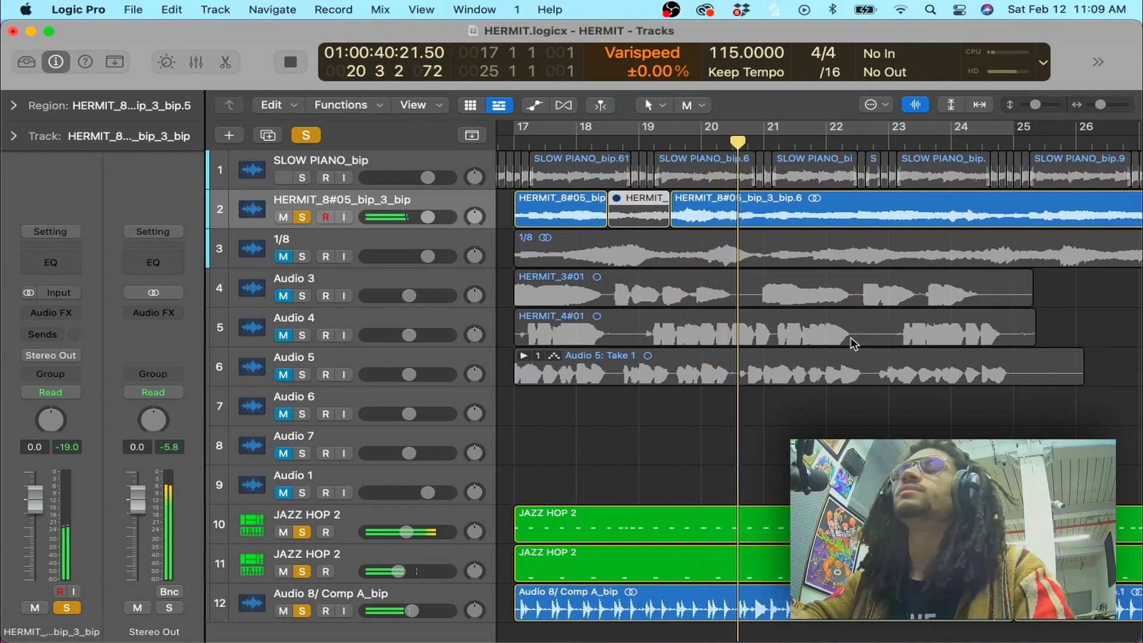
click(731, 144)
click(731, 144)
key(space)
key(super+t)
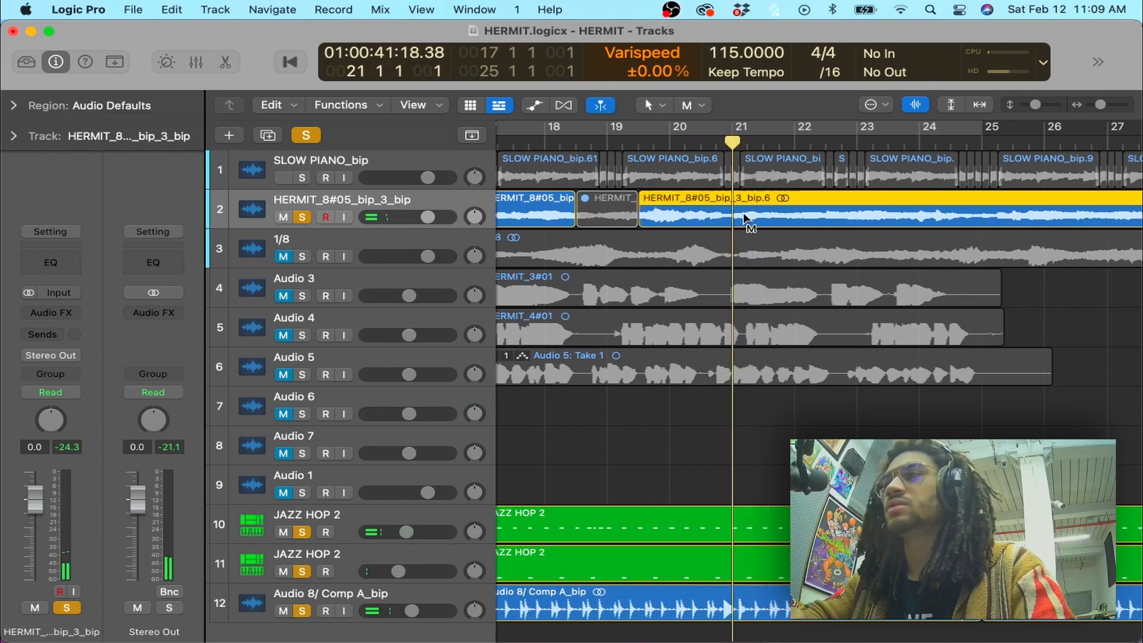
Listen from bar 21, split the last HERMIT_8#05_bip_3_bip piece at bar 22, and mute the piece between bars 21 and 22
key(space)
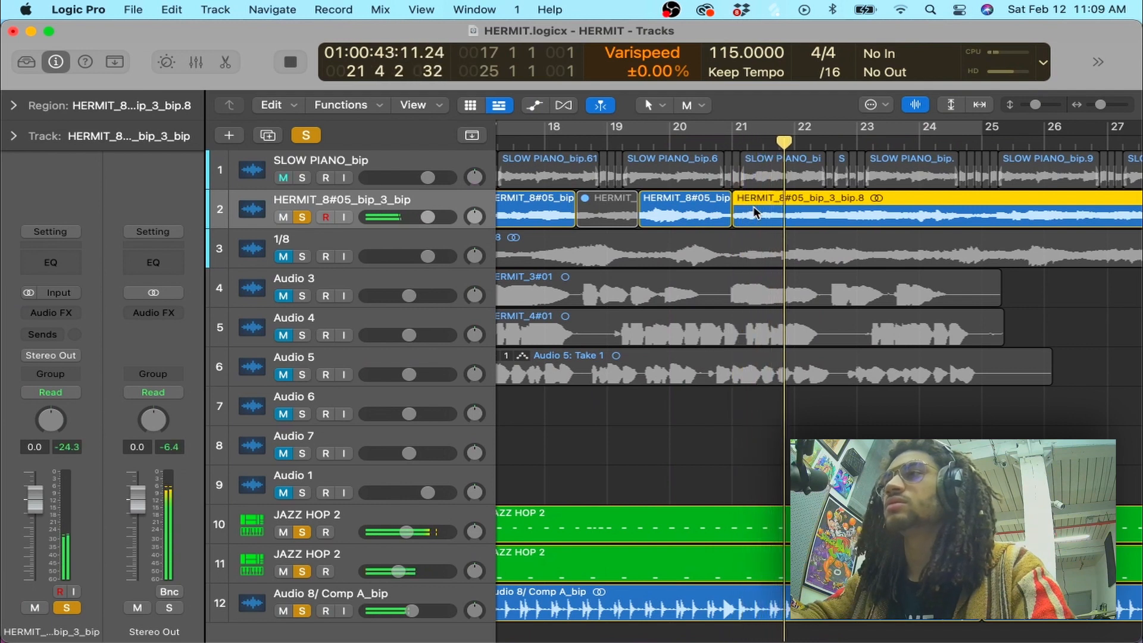
click(795, 142)
key(space)
key(super+t)
click(768, 217)
Listen from bar 22 onward, split the long HERMIT piece at 37 1 1 1, and trim the following piece's start to mid-bar 37
key(space)
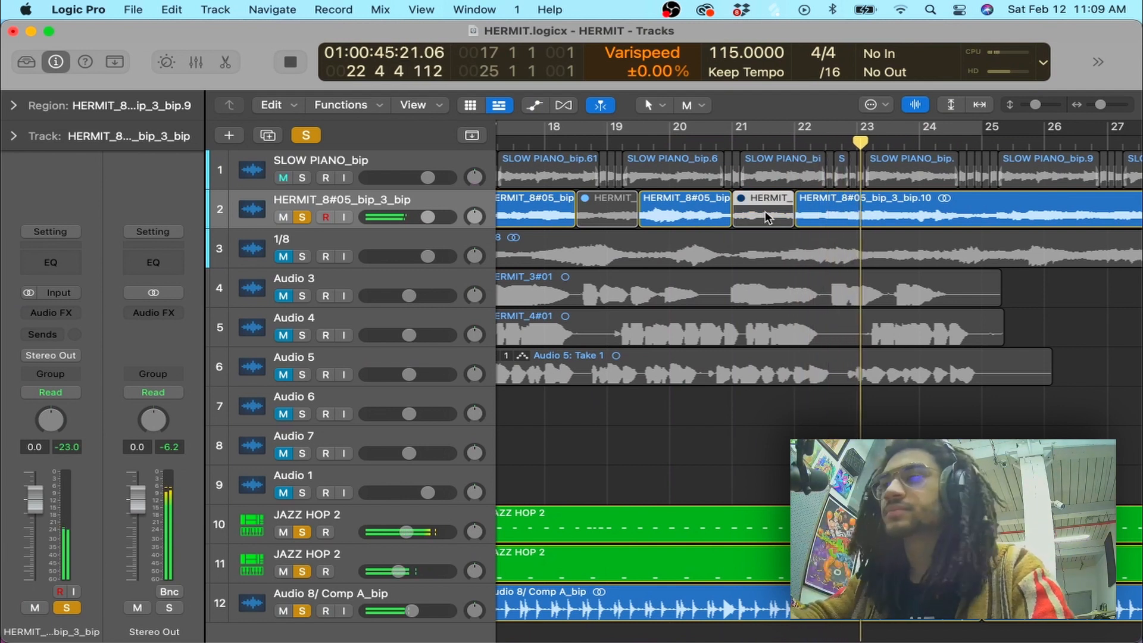
scroll(872, 264, right, 3)
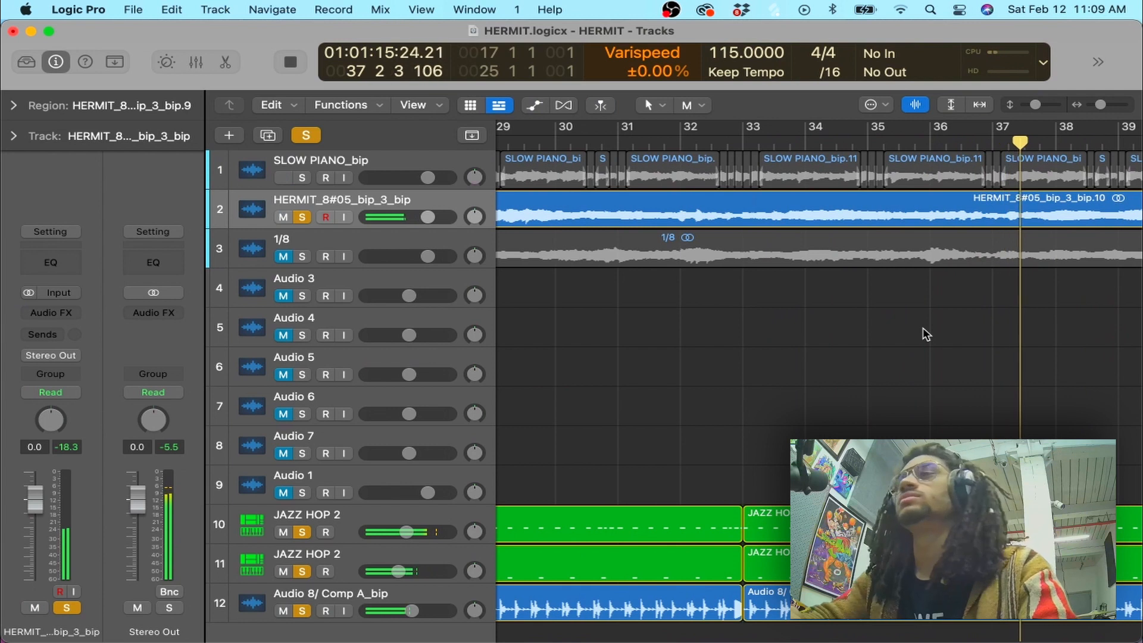
click(960, 143)
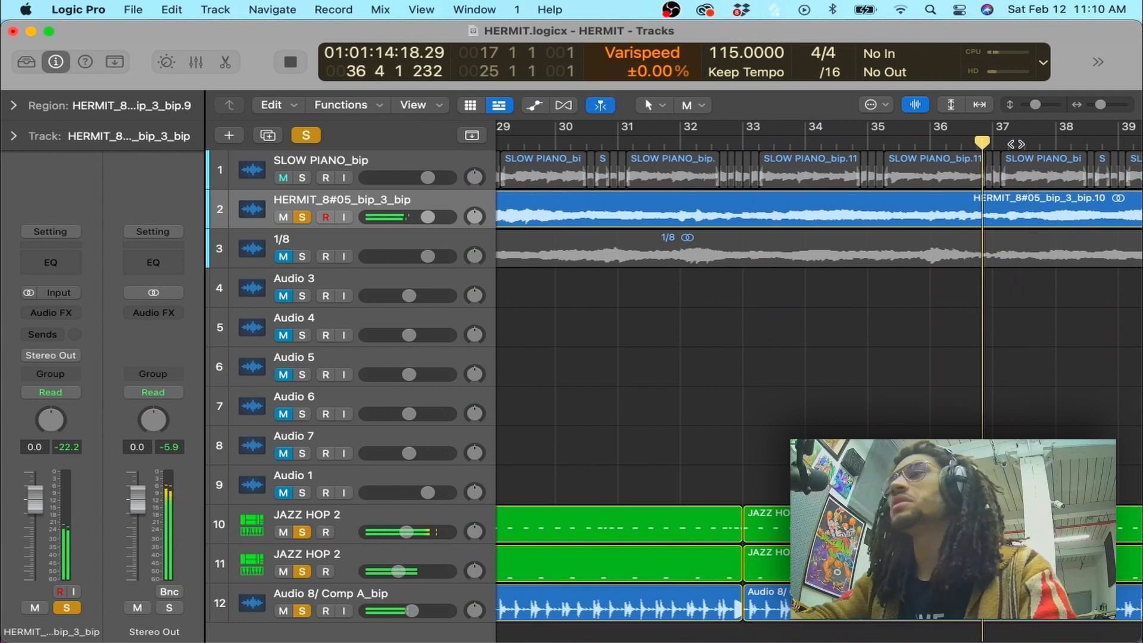
key(space)
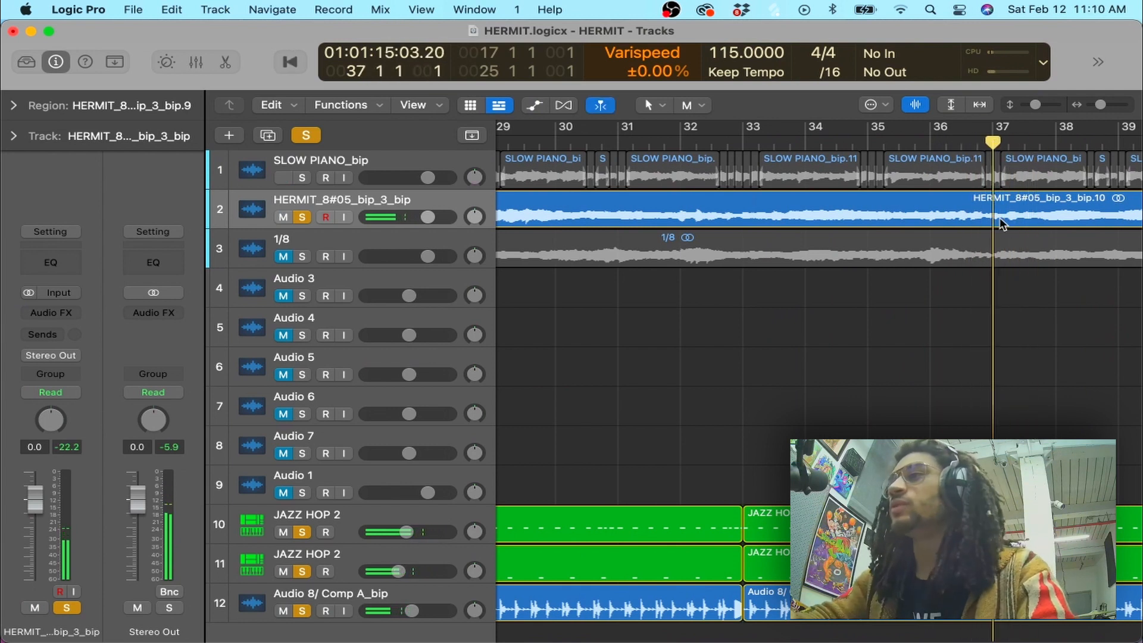
key(super+t)
drag(1013, 221, 1028, 222)
Listen through the remaining HERMIT_8#05_bip_3_bip audio up to about bar 55 and split it at position 53 1 1 1
key(space)
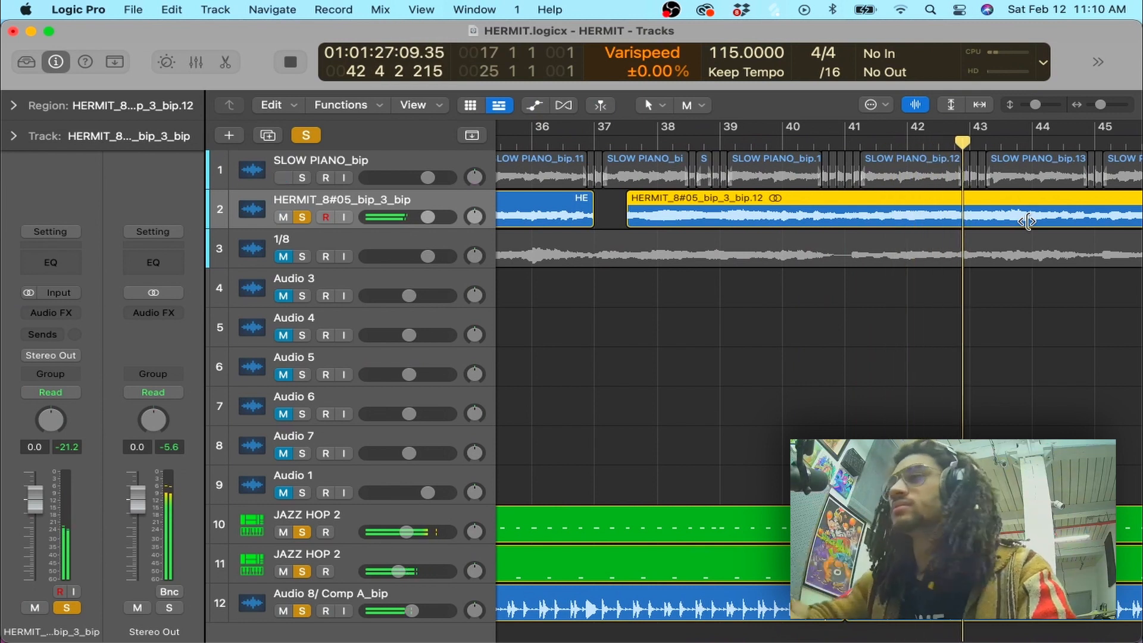
scroll(1027, 221, right, 3)
scroll(1027, 222, down, 8)
scroll(1028, 221, up, 6)
scroll(1027, 222, down, 2)
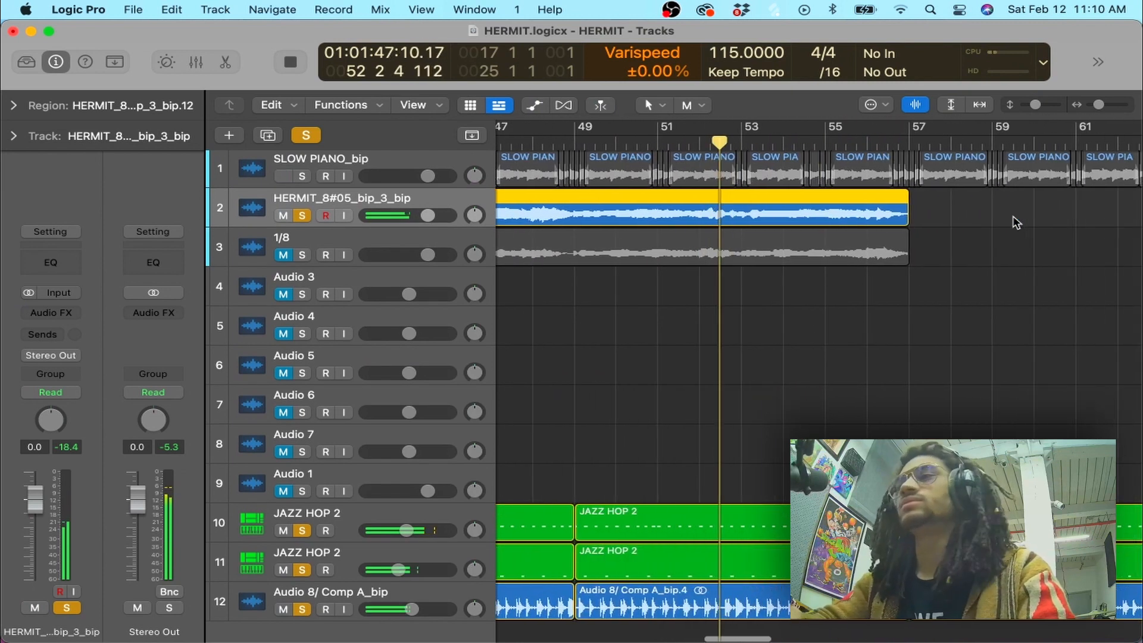
scroll(1016, 222, left, 2)
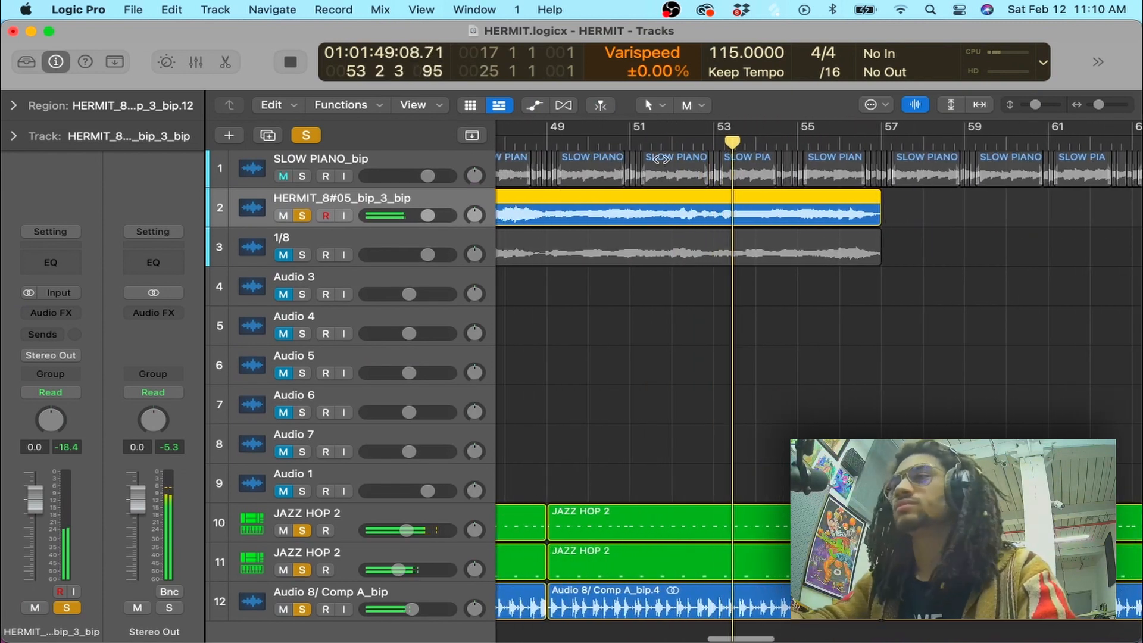
click(652, 142)
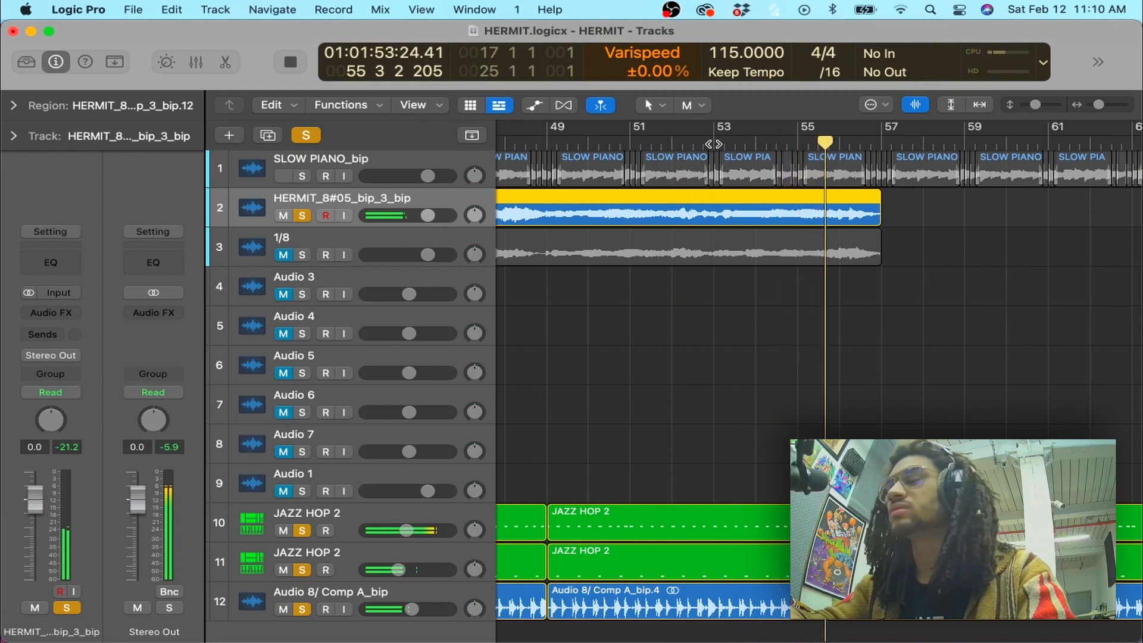
key(space)
key(super+t)
Delete the last HERMIT piece after bar 53 and split the preceding piece at position 49 1 1 1
scroll(839, 178, down, 10)
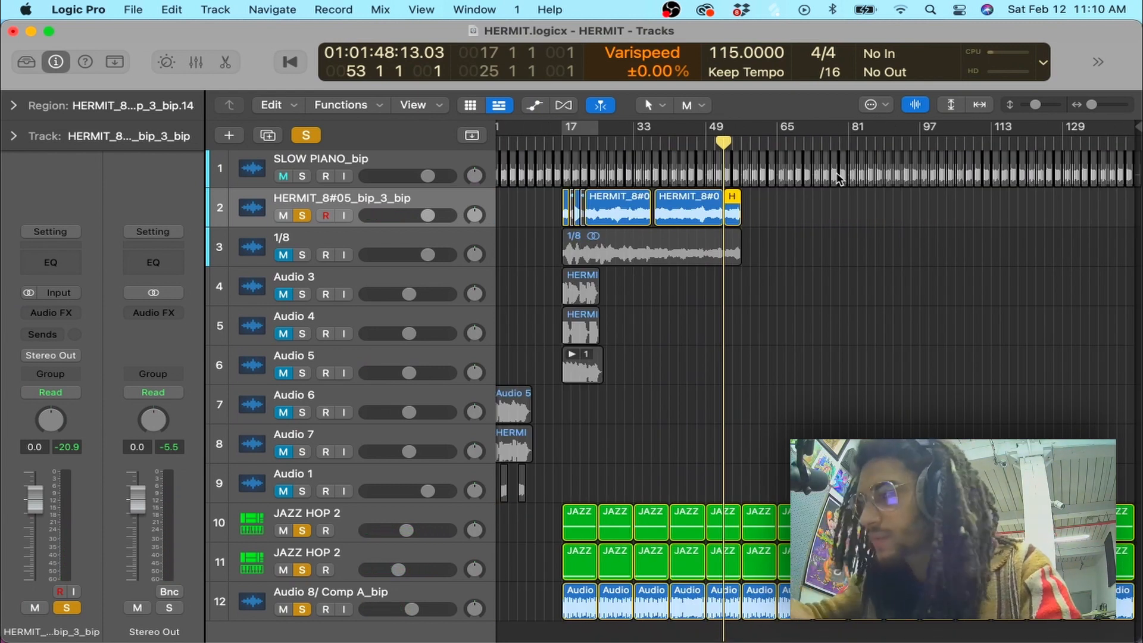
scroll(809, 215, up, 10)
click(620, 140)
key(space)
click(519, 143)
key(space)
click(542, 202)
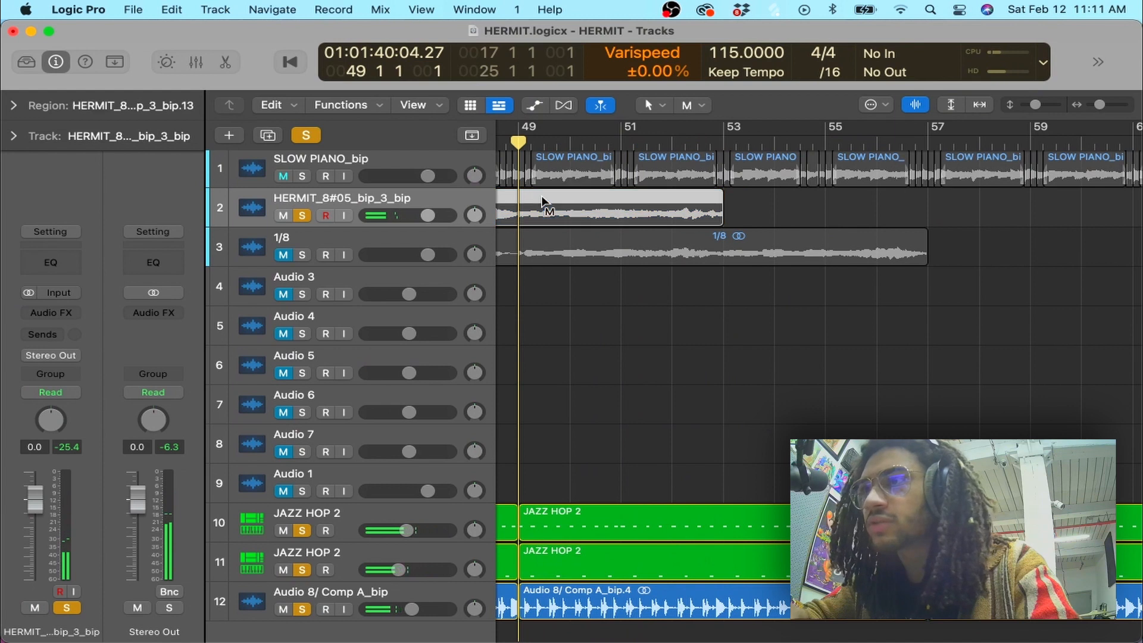
key(super+z)
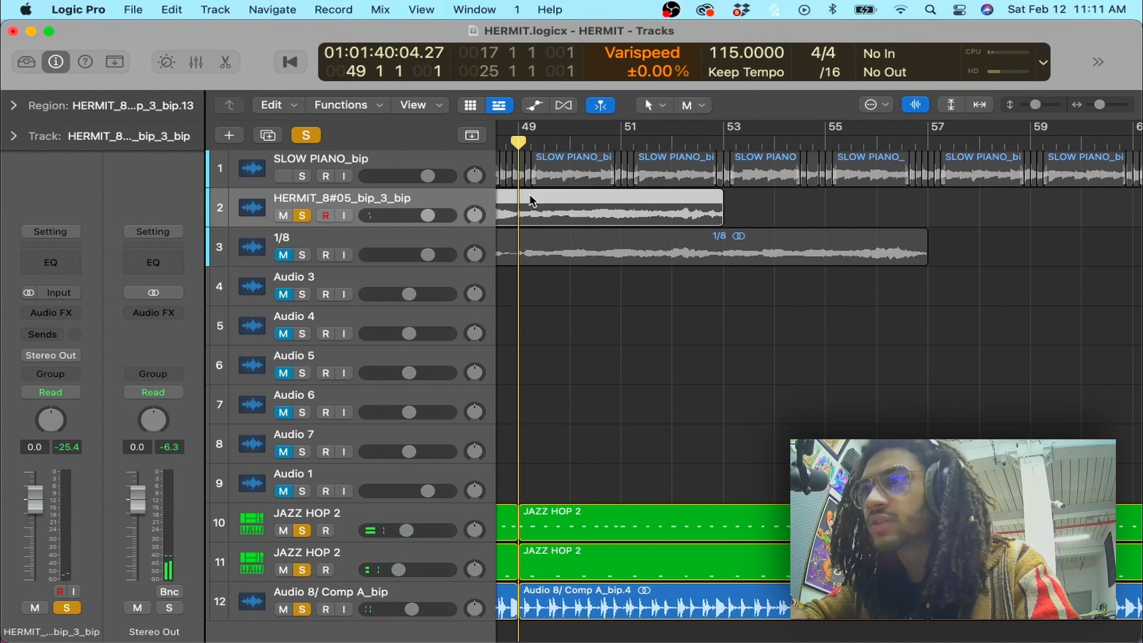
scroll(537, 204, left, 4)
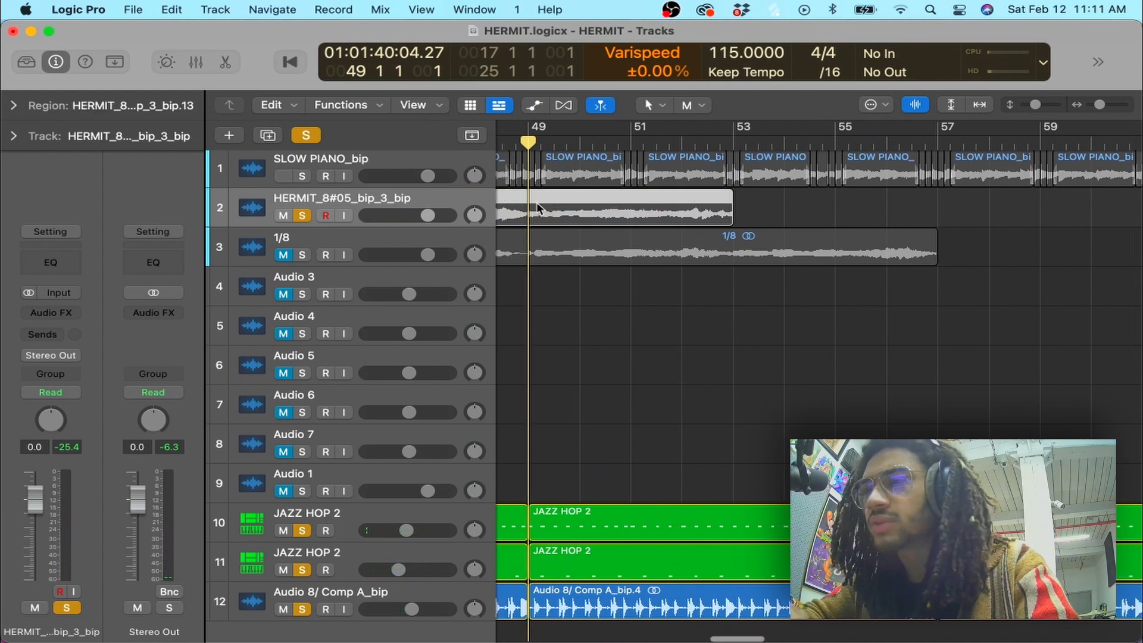
super+click(589, 212)
key(super+t)
Play the soloed tracks from 36 3 3 1 and listen across the gap at bar 37 to about bar 41
scroll(795, 190, down, 10)
scroll(795, 191, up, 4)
scroll(796, 190, left, 2)
click(639, 145)
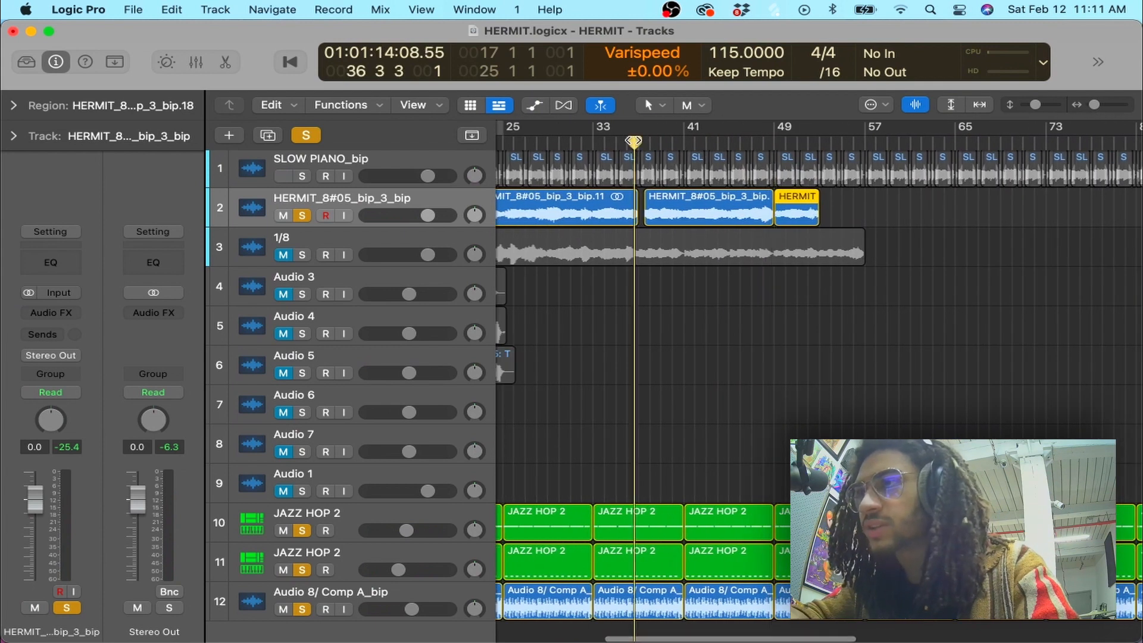
key(super+Right)
key(space)
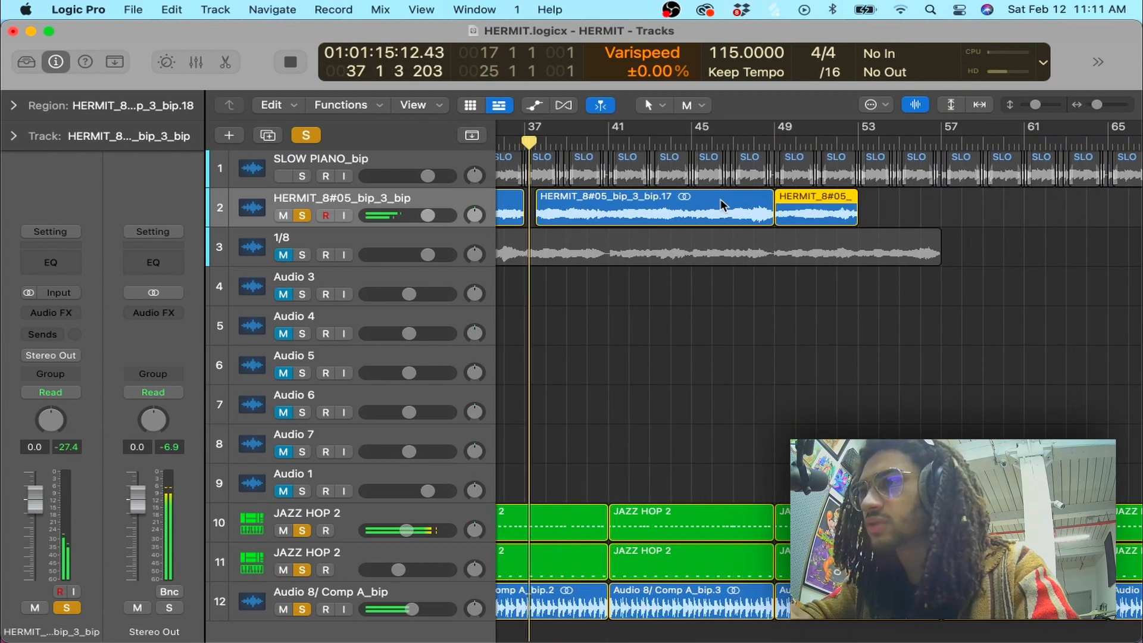
scroll(720, 199, left, 1)
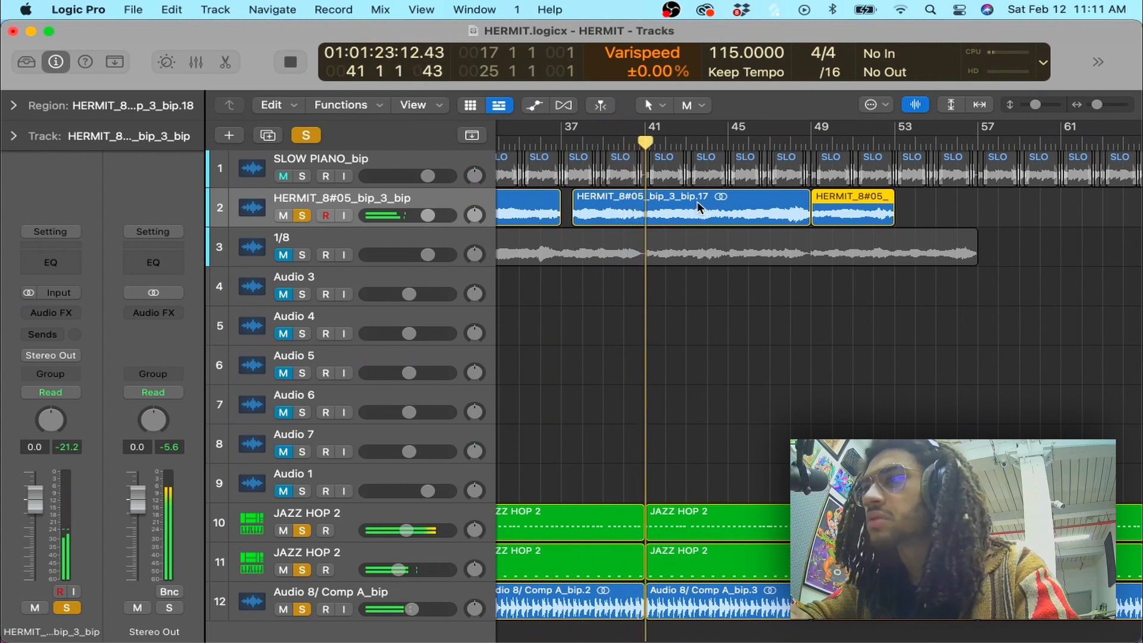
scroll(697, 202, left, 6)
scroll(698, 201, left, 5)
key(space)
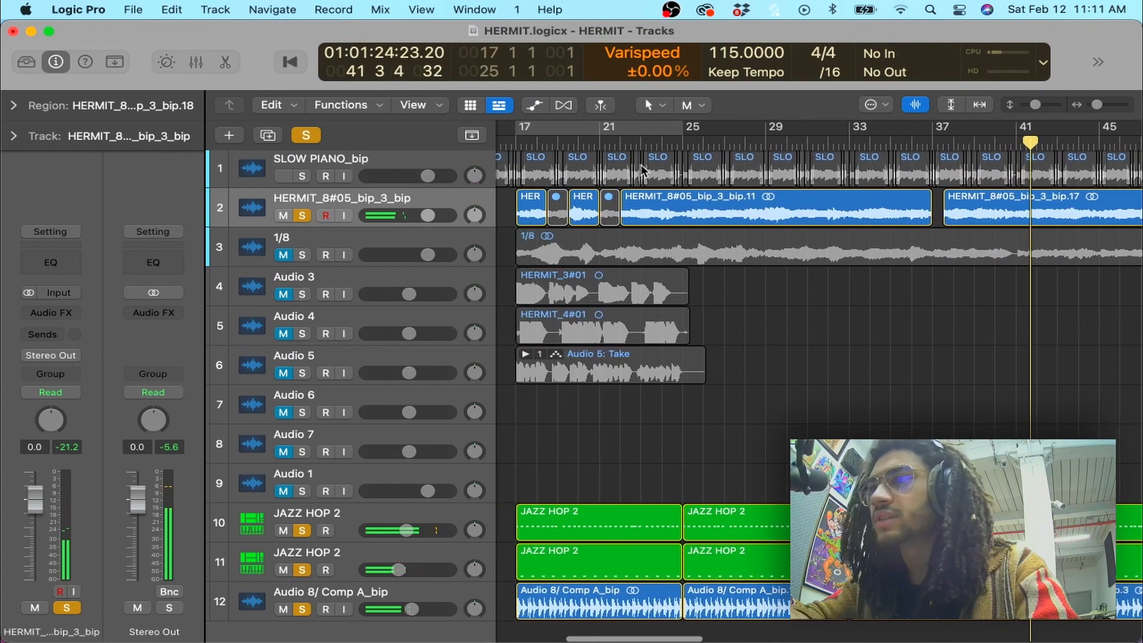
Listen from bar 17 and delete the first four HERMIT_8#05_bip_3_bip pieces between bars 17 and 22
double_click(516, 146)
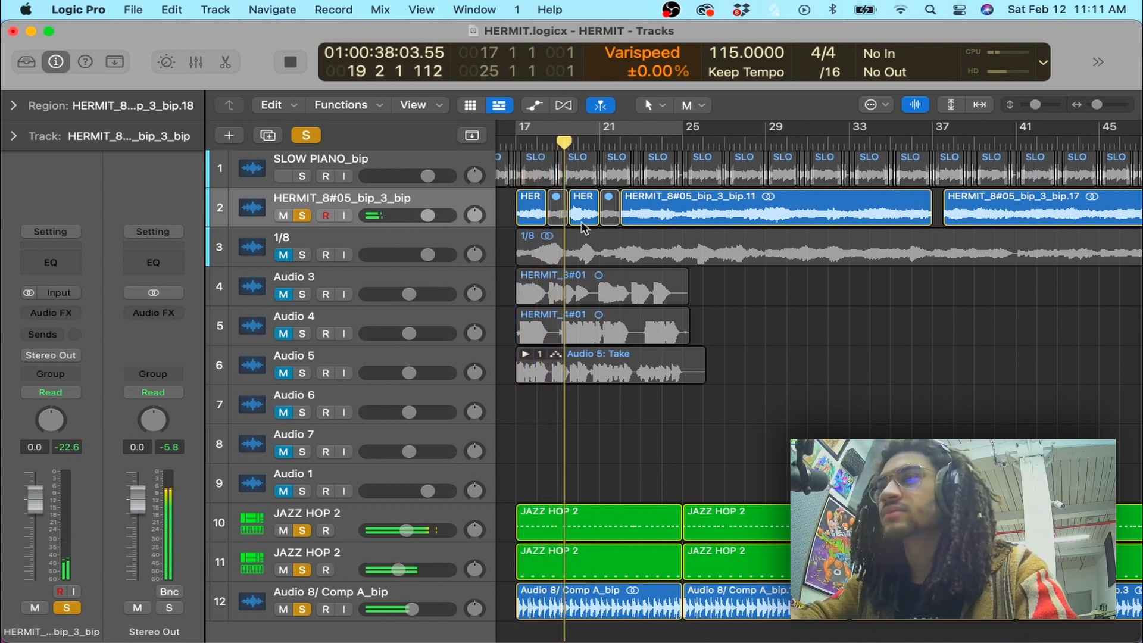
key(space)
drag(509, 204, 617, 225)
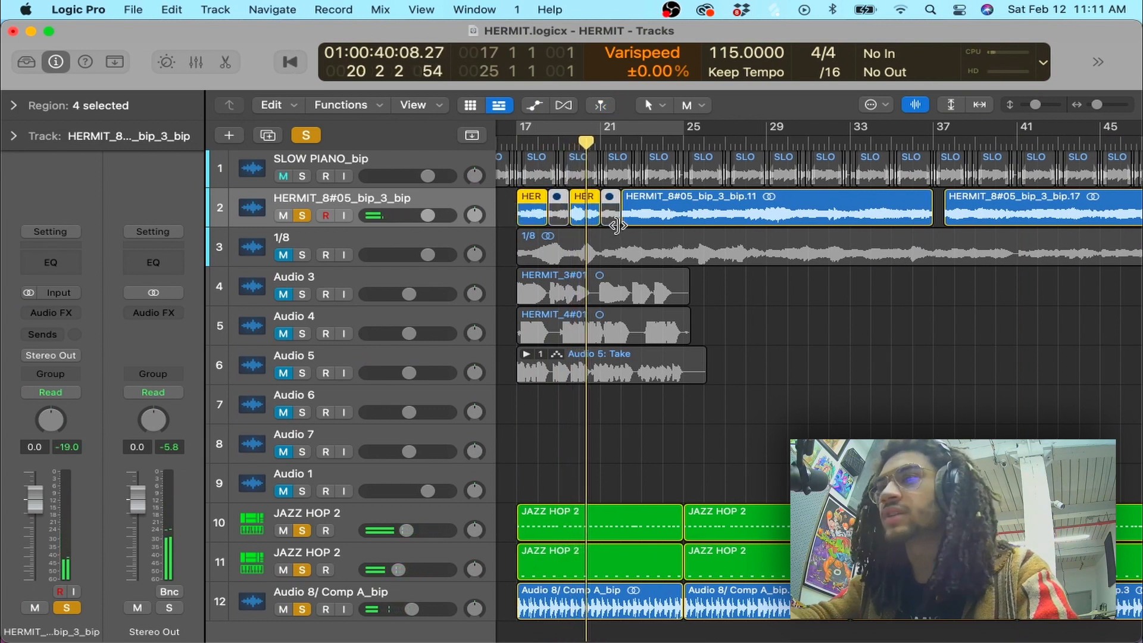
key(Delete)
Move the HERMIT piece that starts at bar 49 to bar 17 and play from there
scroll(774, 262, right, 8)
drag(959, 214, 627, 221)
click(589, 143)
key(space)
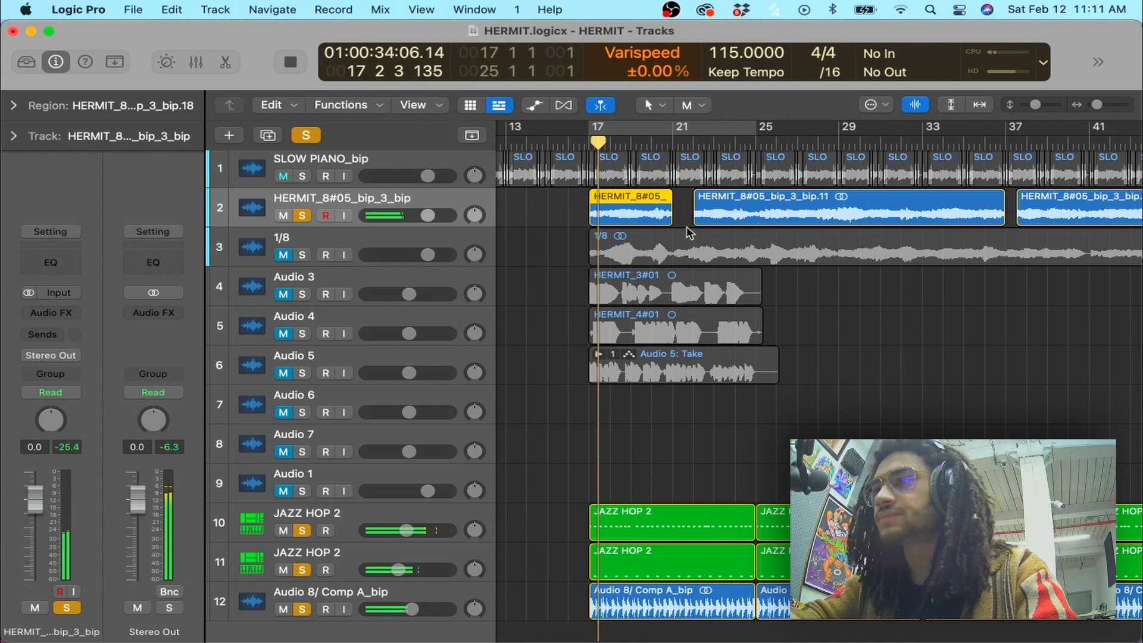
Try extending the HERMIT piece at bar 17 to bar 22 and return its end to bar 21
drag(672, 216, 689, 221)
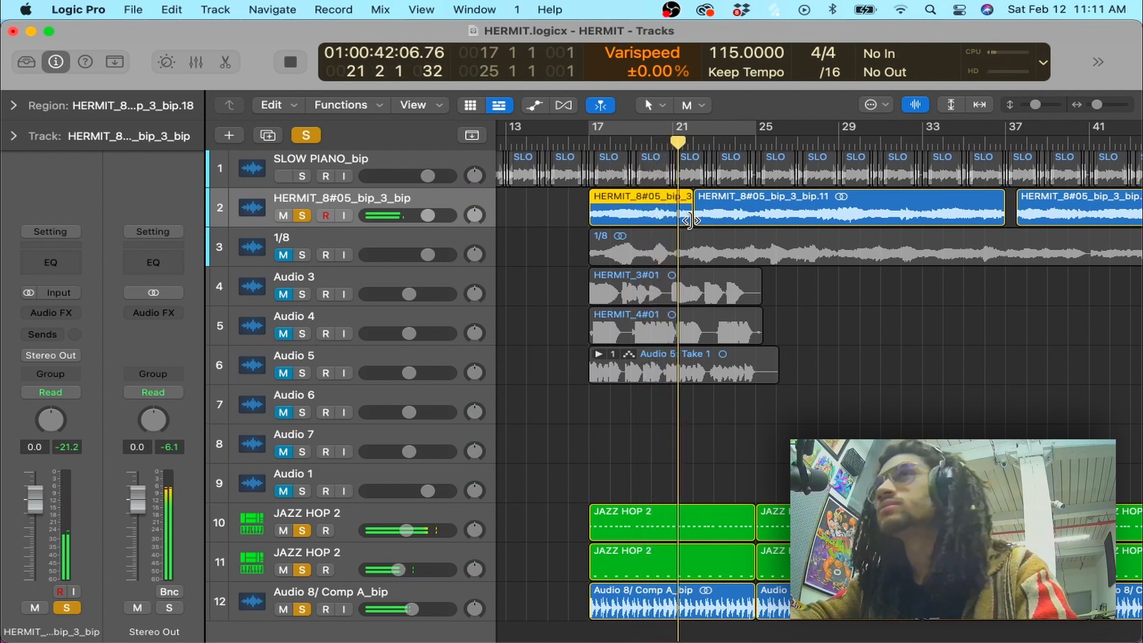
drag(684, 214, 671, 214)
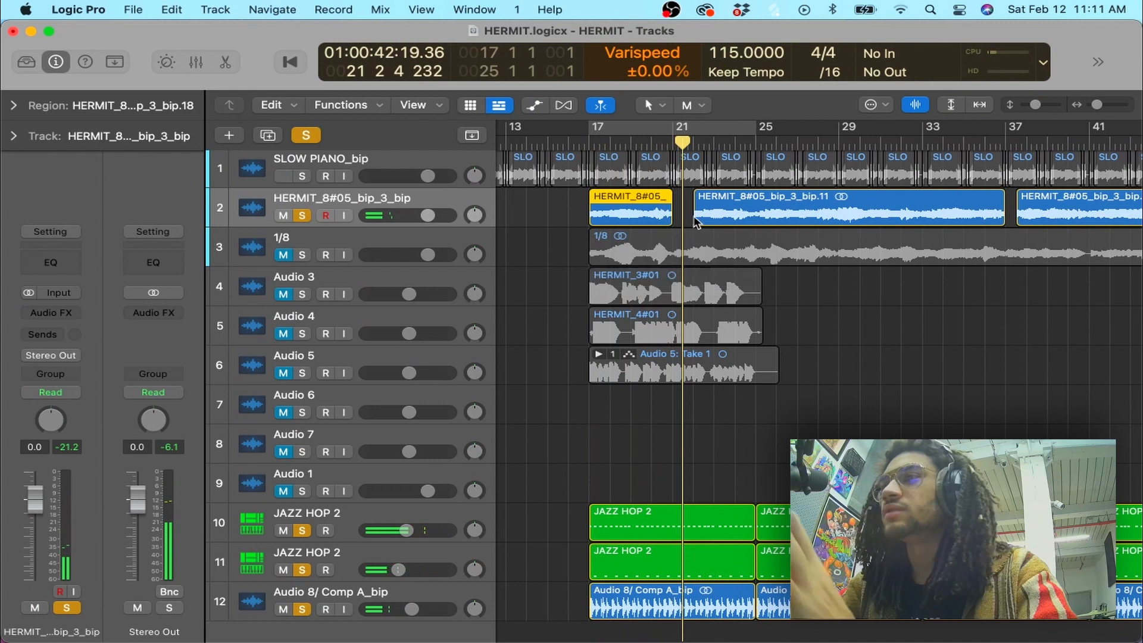
scroll(676, 294, right, 10)
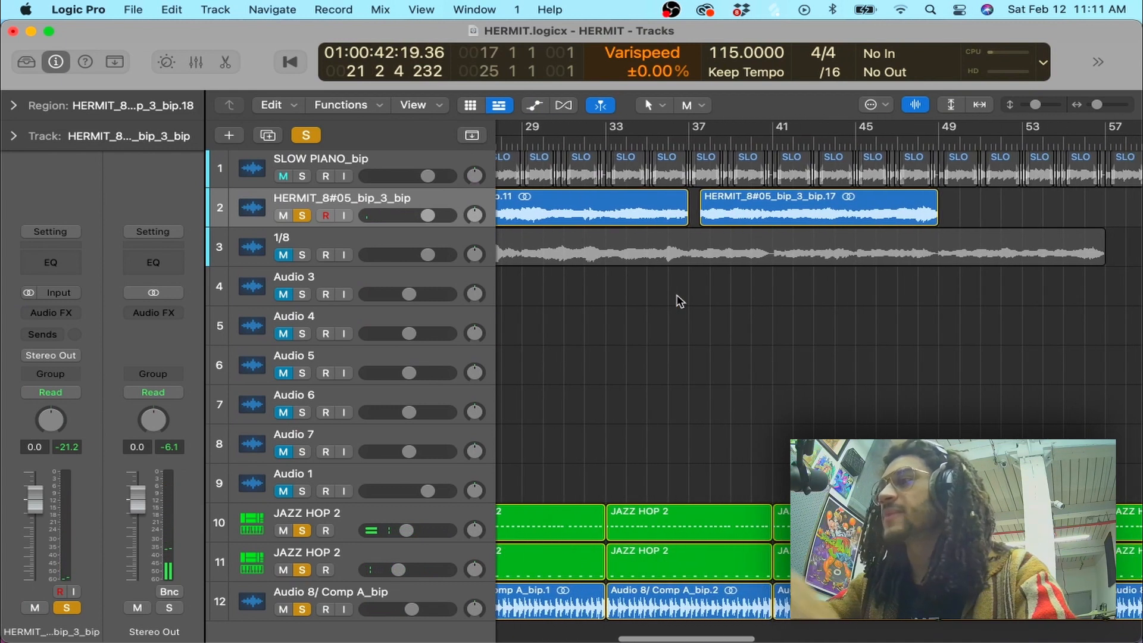
scroll(990, 306, left, 5)
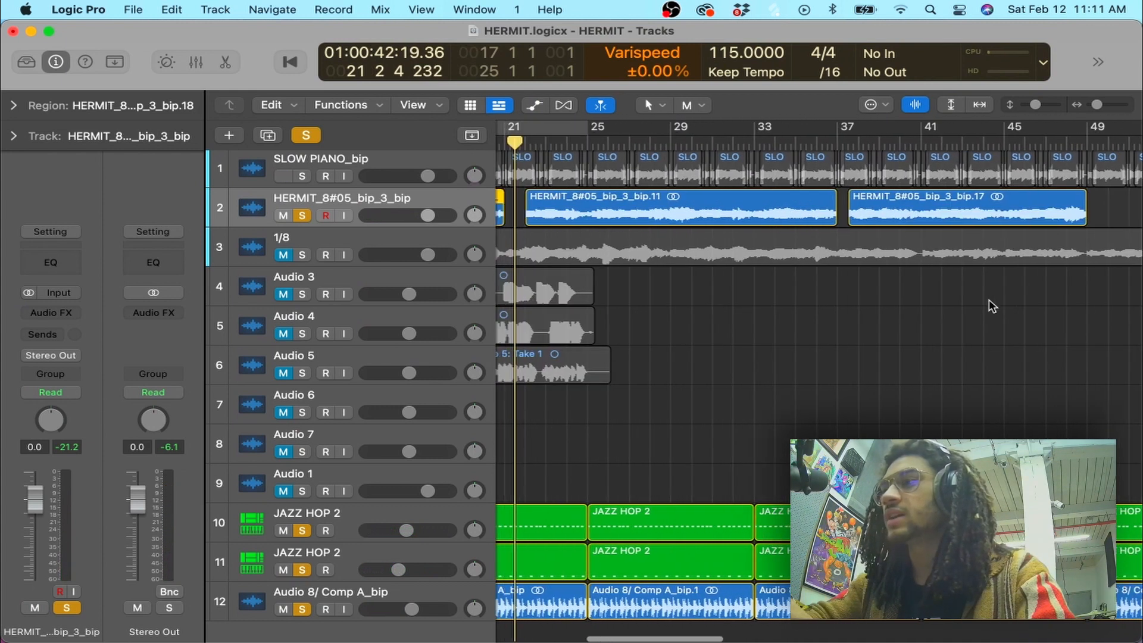
drag(988, 397, 555, 530)
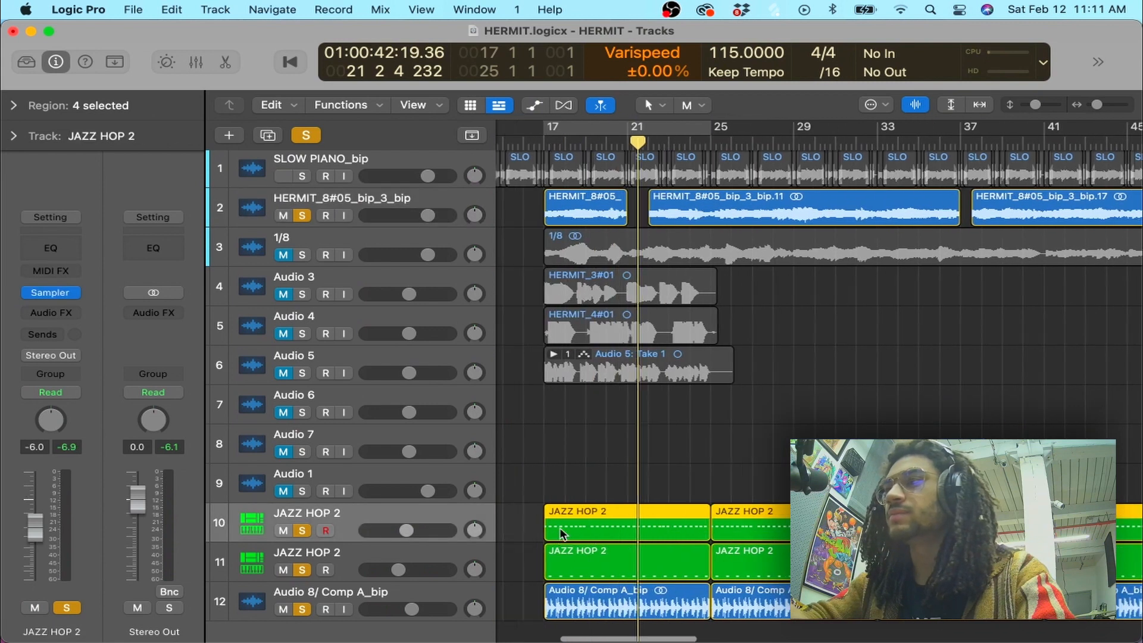
click(524, 452)
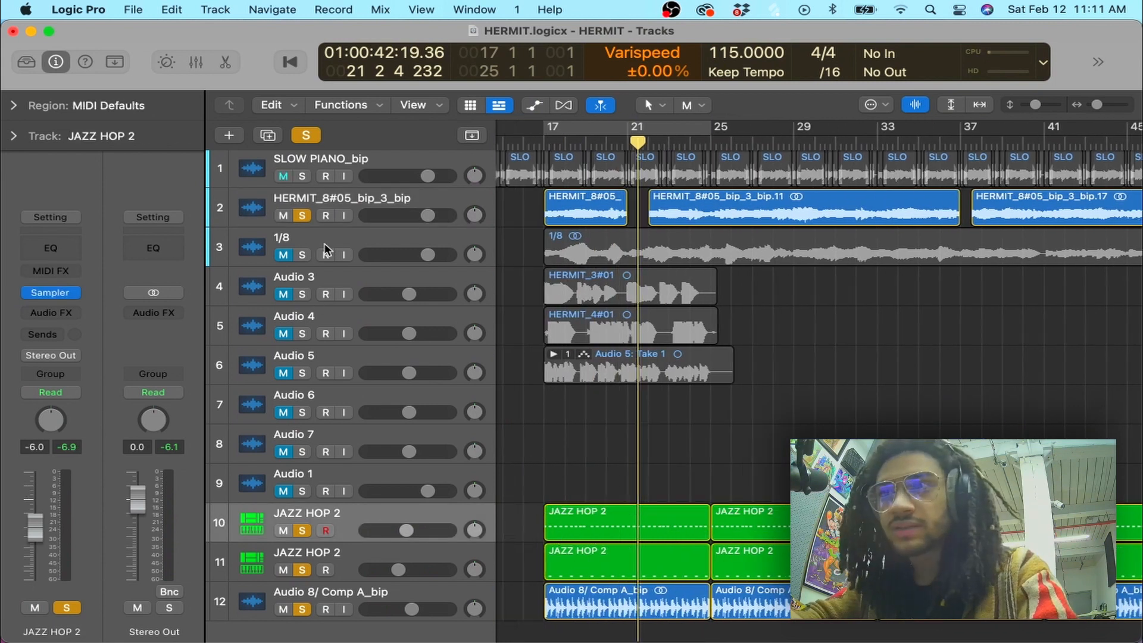
Solo the 1/8 track in place of HERMIT_8#05_bip_3_bip, listen from bar 21, and return the playhead to 21 1 1 1
click(301, 244)
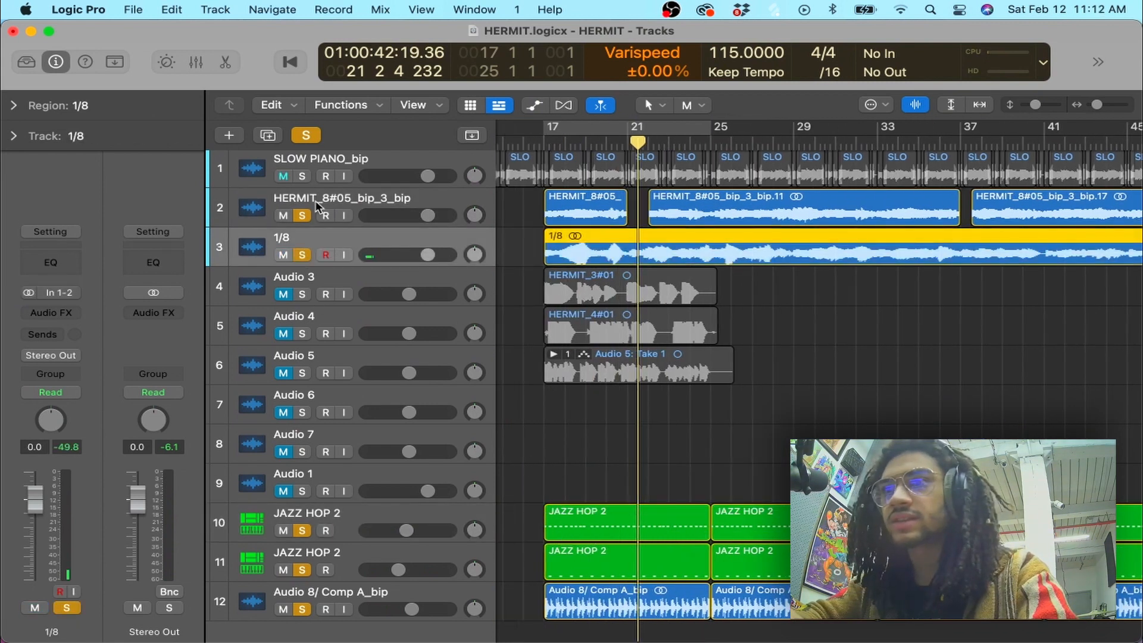
click(302, 216)
click(623, 141)
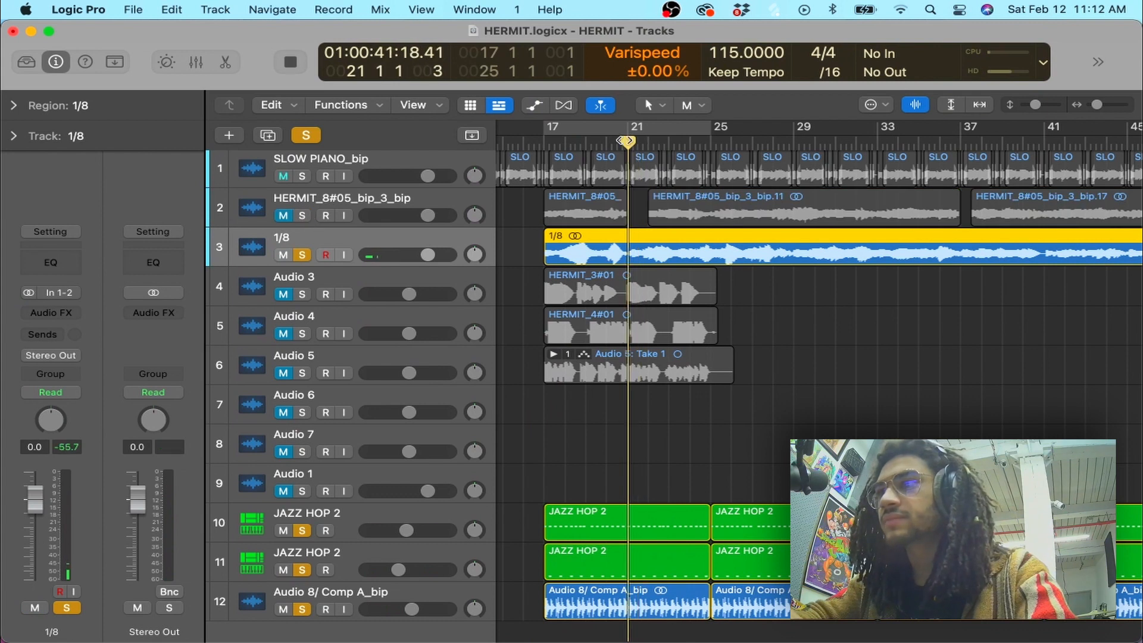
key(space)
key(space)
click(628, 142)
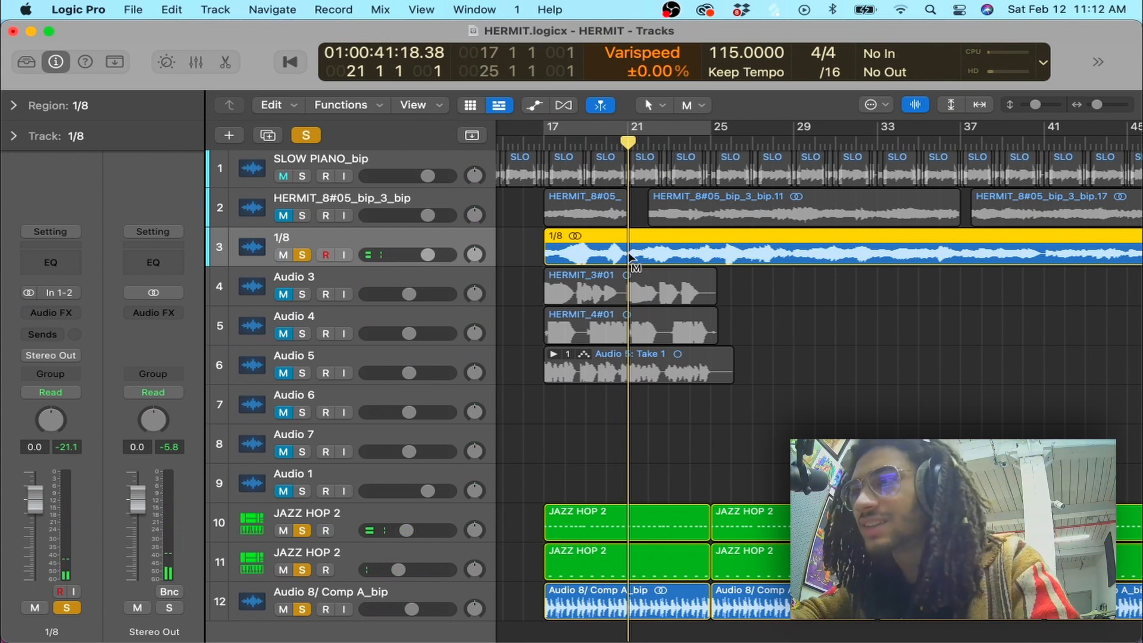
Split the 1/8 region at 21 1 1 1 and 22 1 1 1 and mute its piece between bars 17 and 21
key(super+t)
click(648, 143)
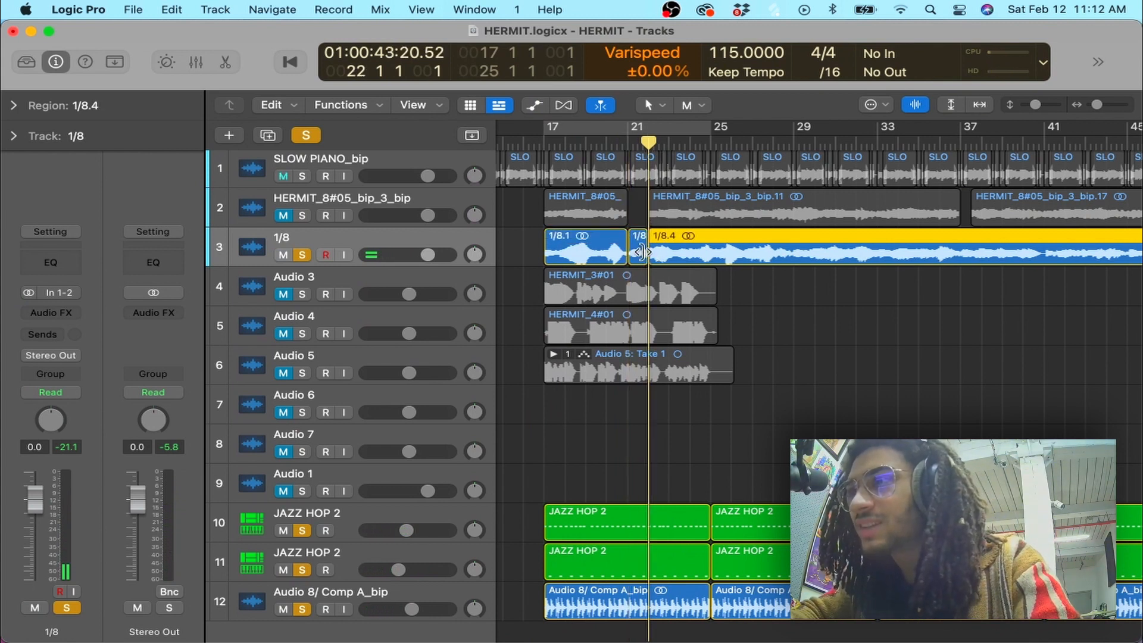
click(642, 252)
click(611, 256)
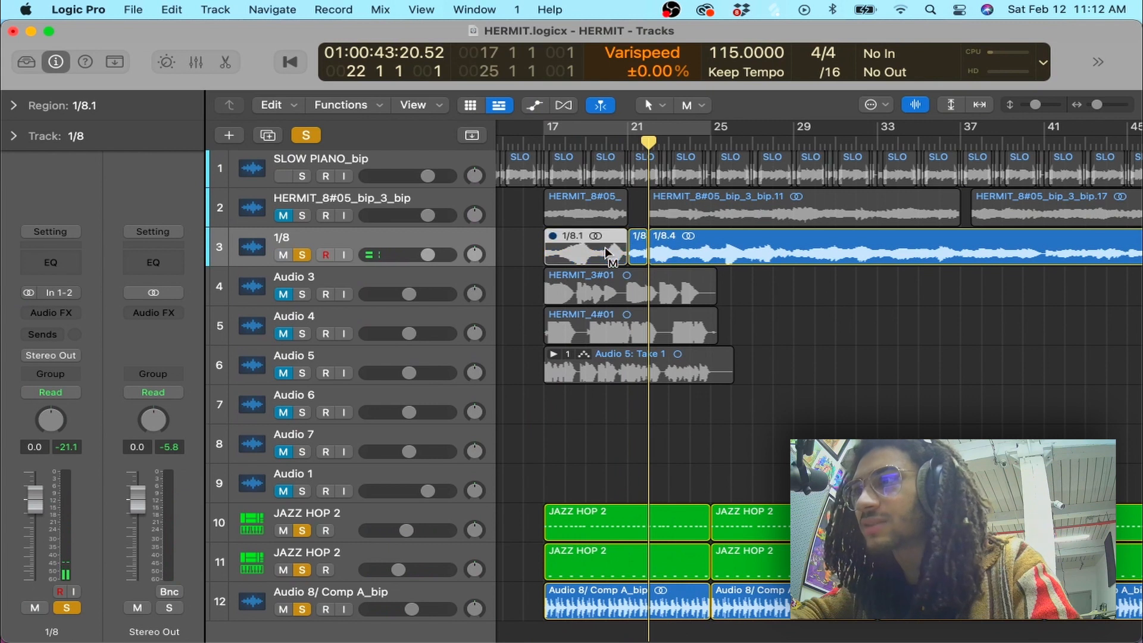
Listen to the 1/8 track from bar 22, from bar 37, and from bar 29
key(space)
click(938, 146)
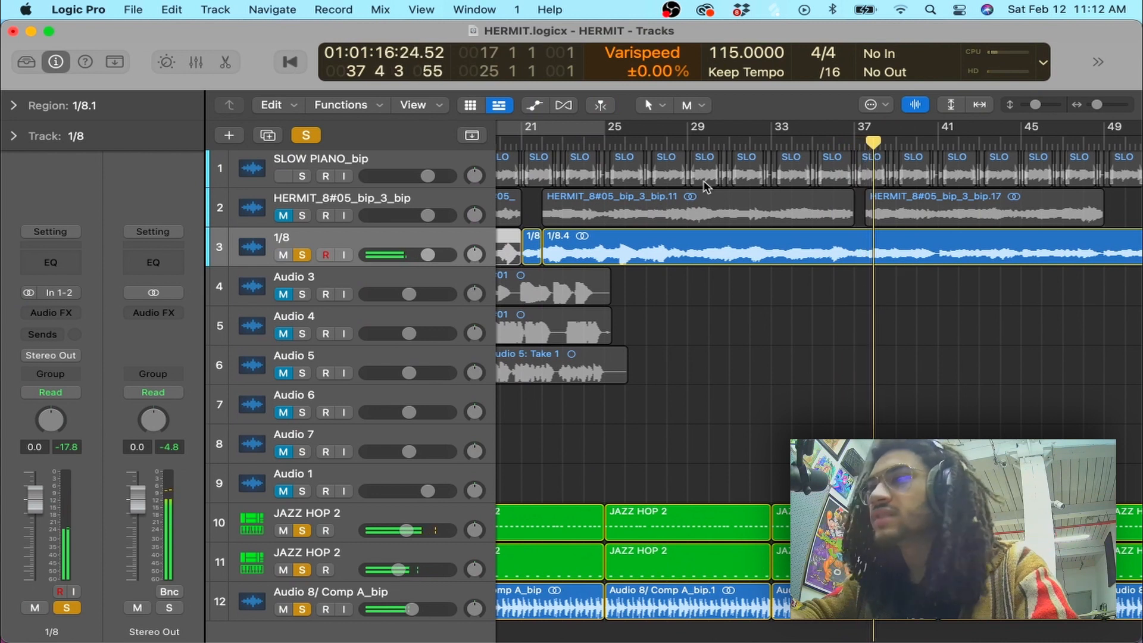
key(space)
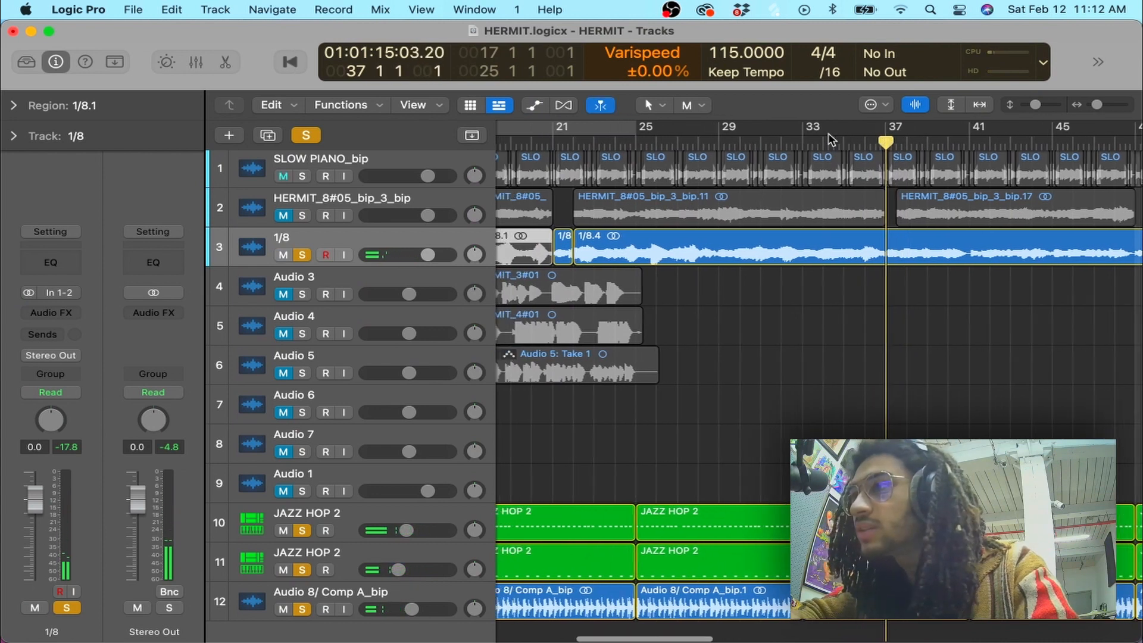
click(718, 141)
key(space)
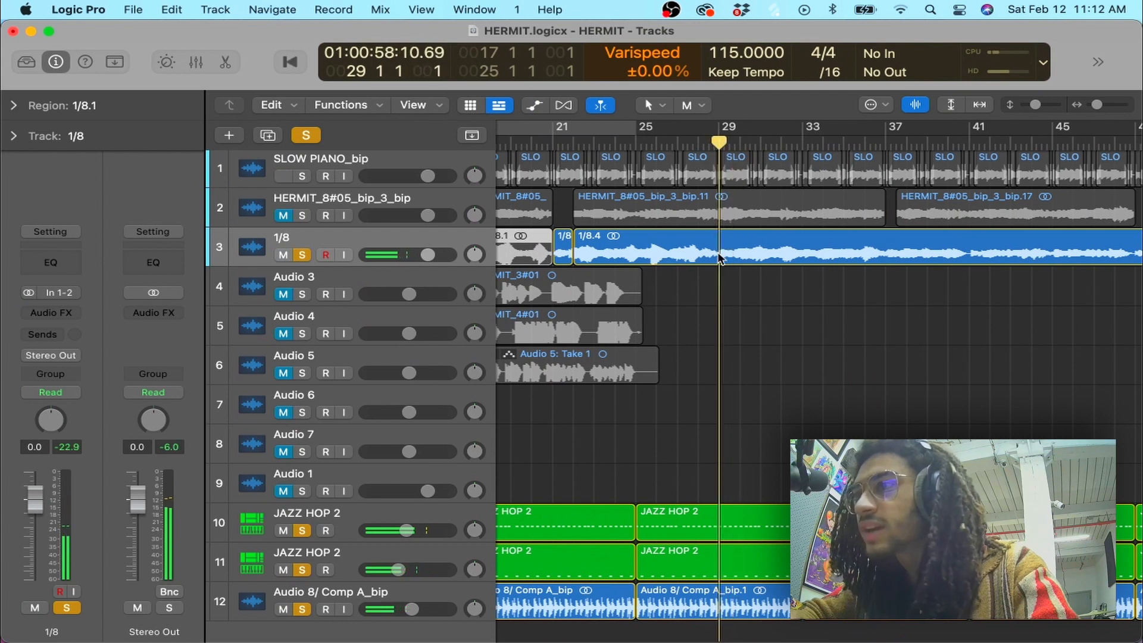
Split the 1/8 region at 29 1 1 1 and play on from there
drag(644, 143, 716, 161)
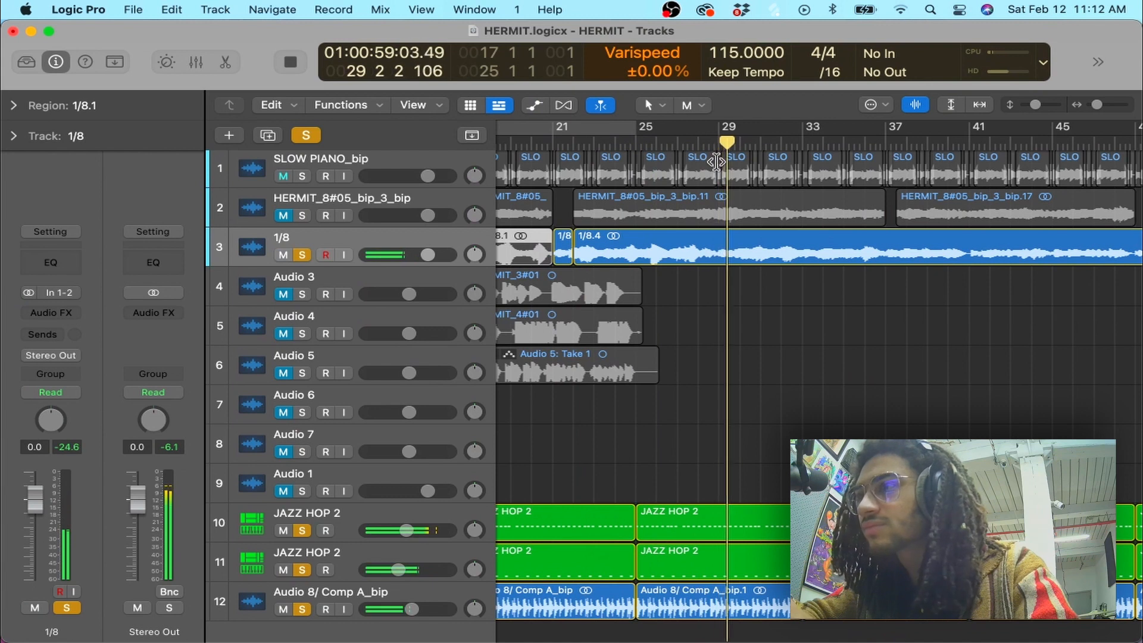
click(715, 142)
click(727, 246)
key(super+t)
key(space)
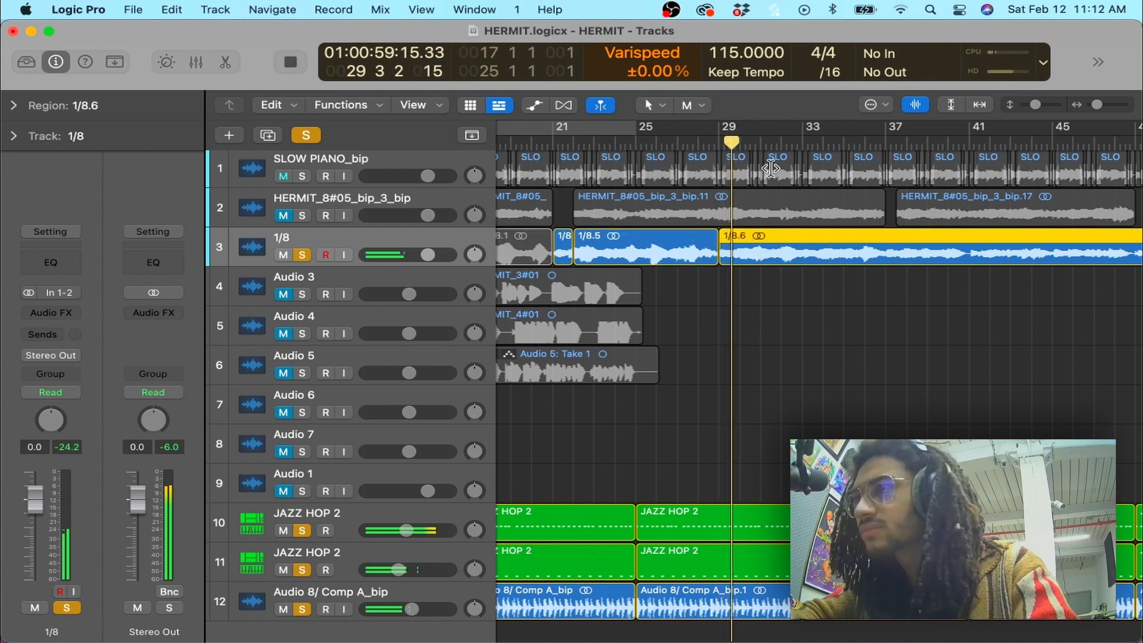
Split the 1/8 region at 30 1 1 1, move the remainder to bar 41, and place a two-beat piece of bar 29 at 37 1 1 1
key(space)
mouse_move(743, 142)
mouse_down()
mouse_move(730, 149)
mouse_move(739, 162)
mouse_up()
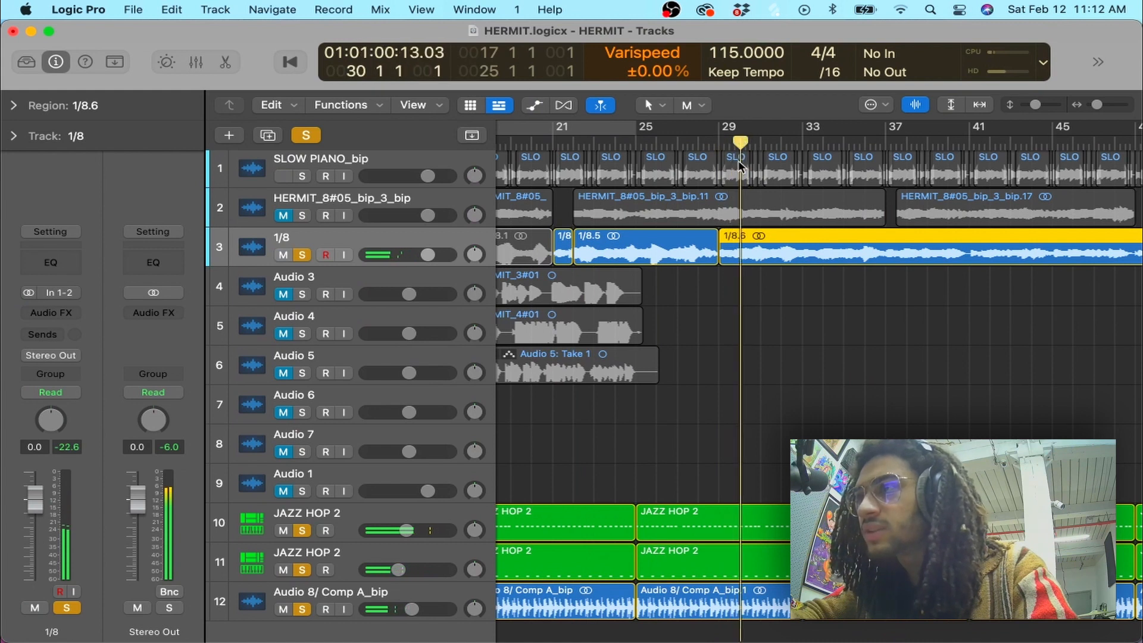
drag(813, 255, 971, 289)
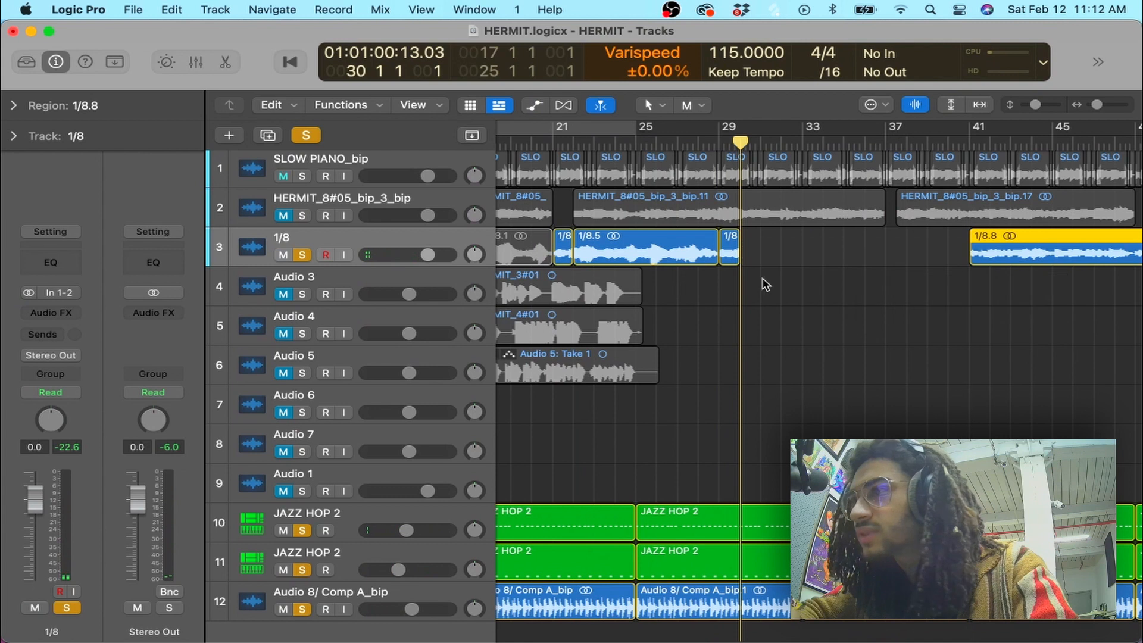
drag(741, 250, 892, 260)
Solo HERMIT_8#05_bip_3_bip together with the 1/8 track and play from bar 35
click(845, 143)
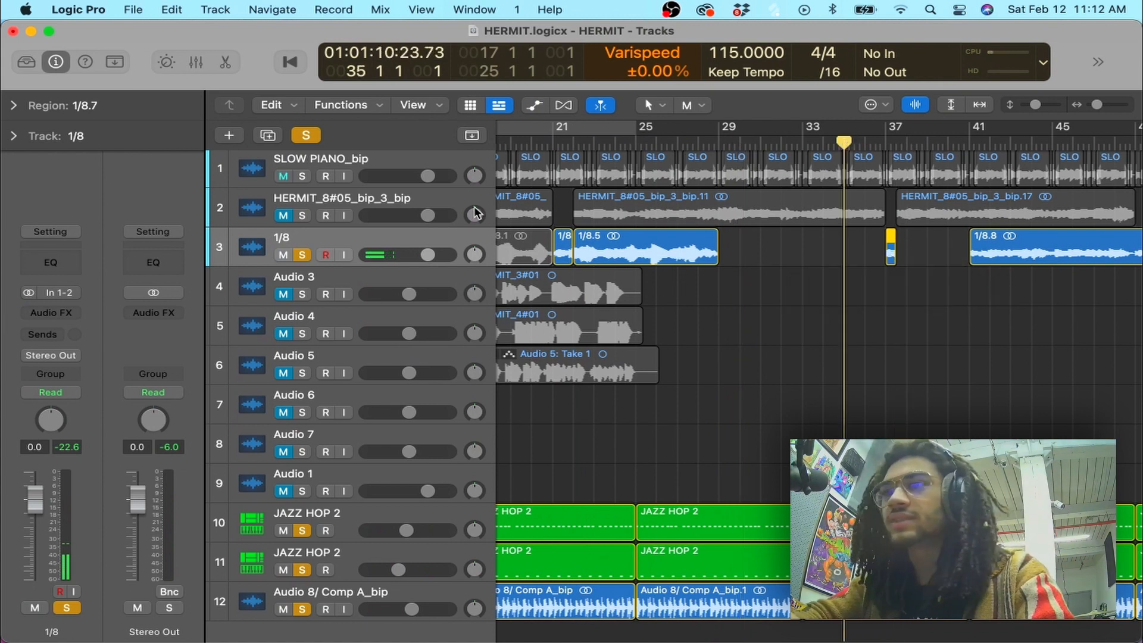
click(299, 217)
key(space)
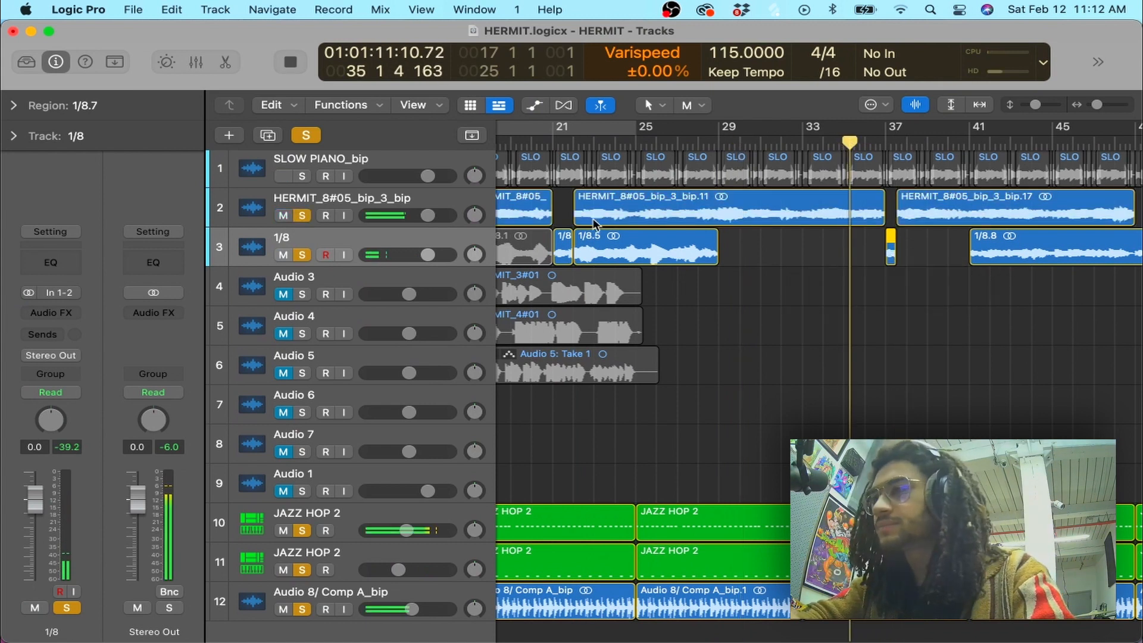
Mute the 1/8 pieces that start at bar 22 and bar 41
scroll(730, 268, right, 5)
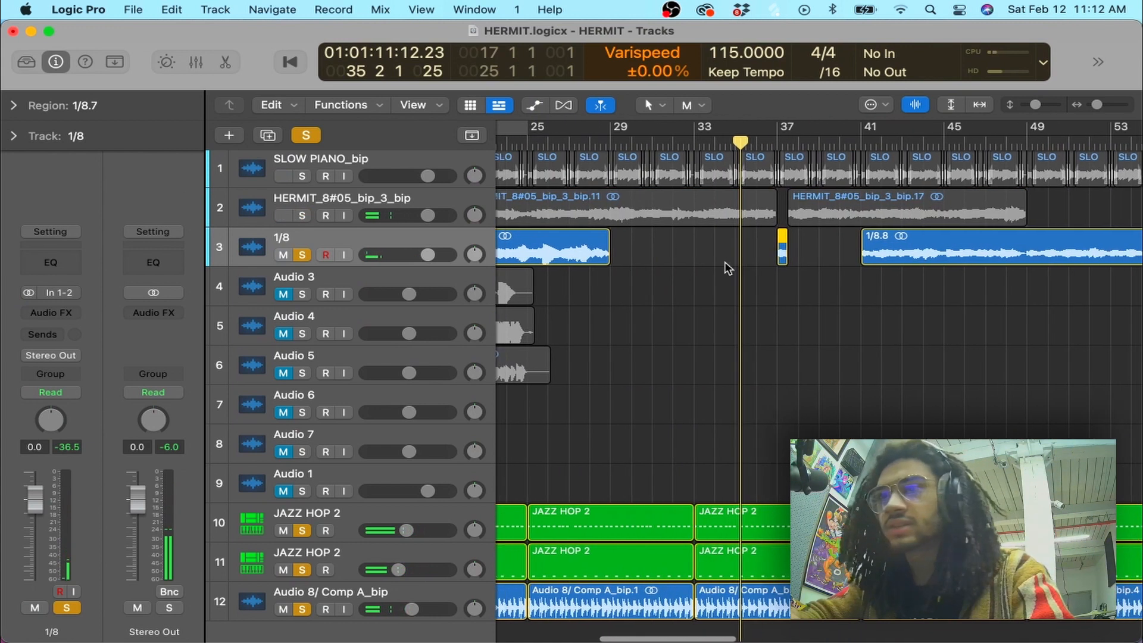
scroll(744, 238, left, 7)
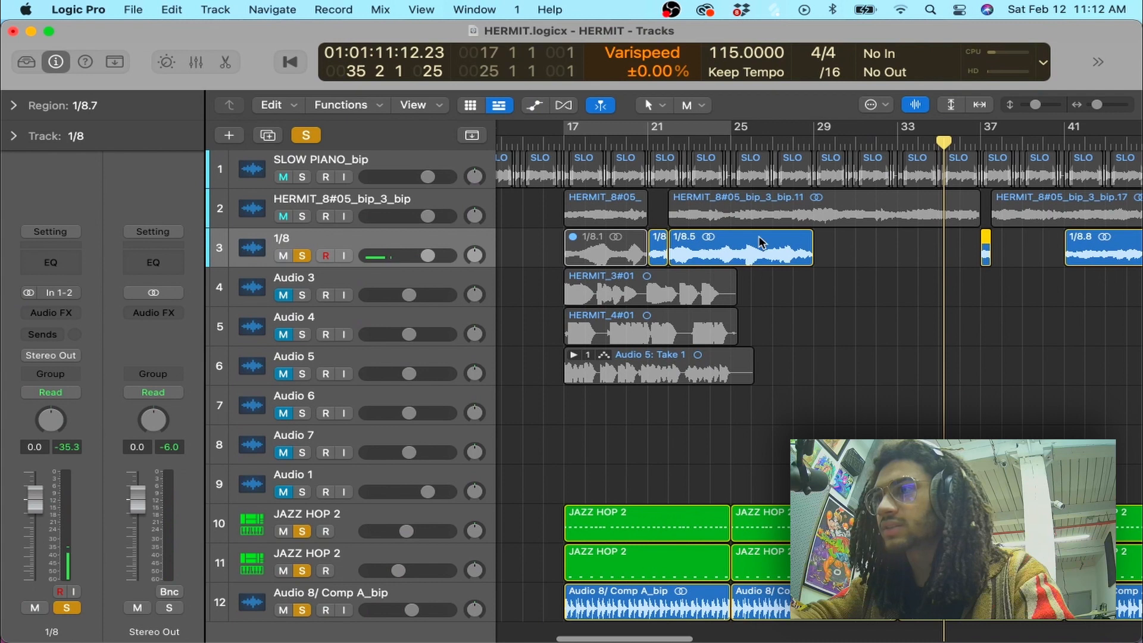
super+click(769, 247)
super+click(1132, 251)
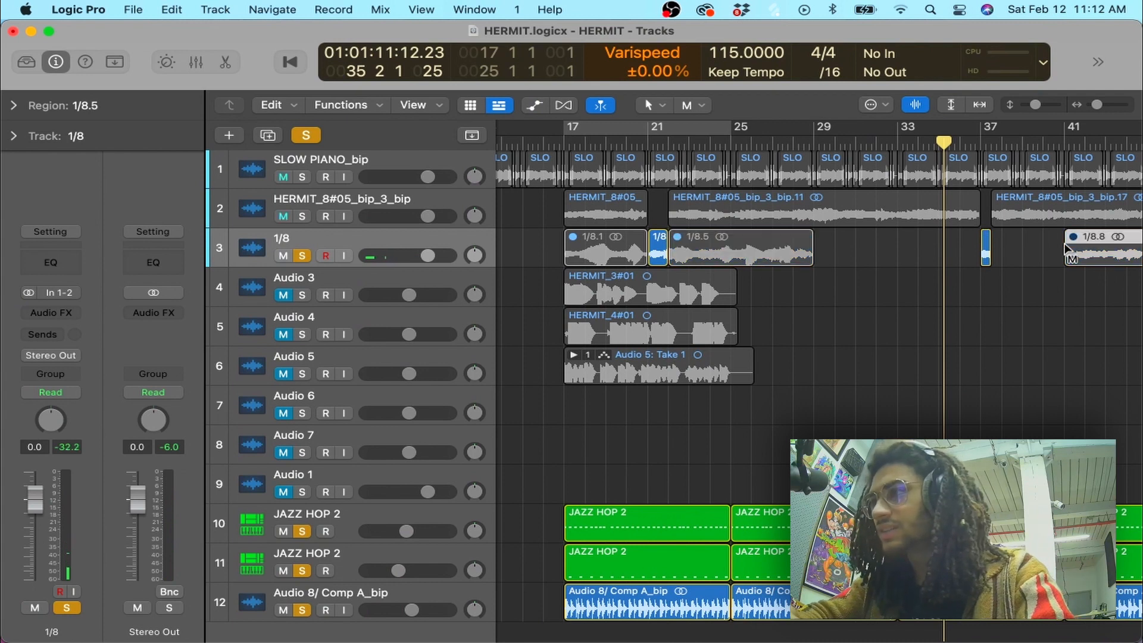
Move the unmuted 1/8 pieces at bar 37 and bar 21 into the matching gaps on the HERMIT_8#05_bip_3_bip track
scroll(1107, 253, right, 2)
scroll(1084, 256, down, 2)
scroll(1059, 262, up, 3)
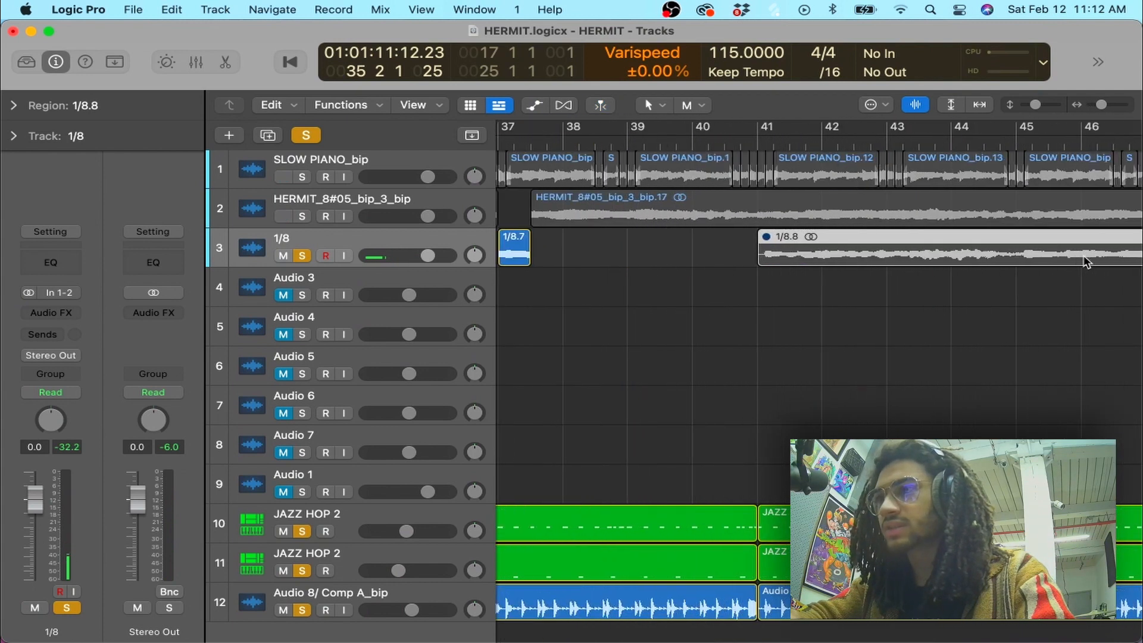
scroll(654, 337, left, 2)
scroll(587, 262, left, 1)
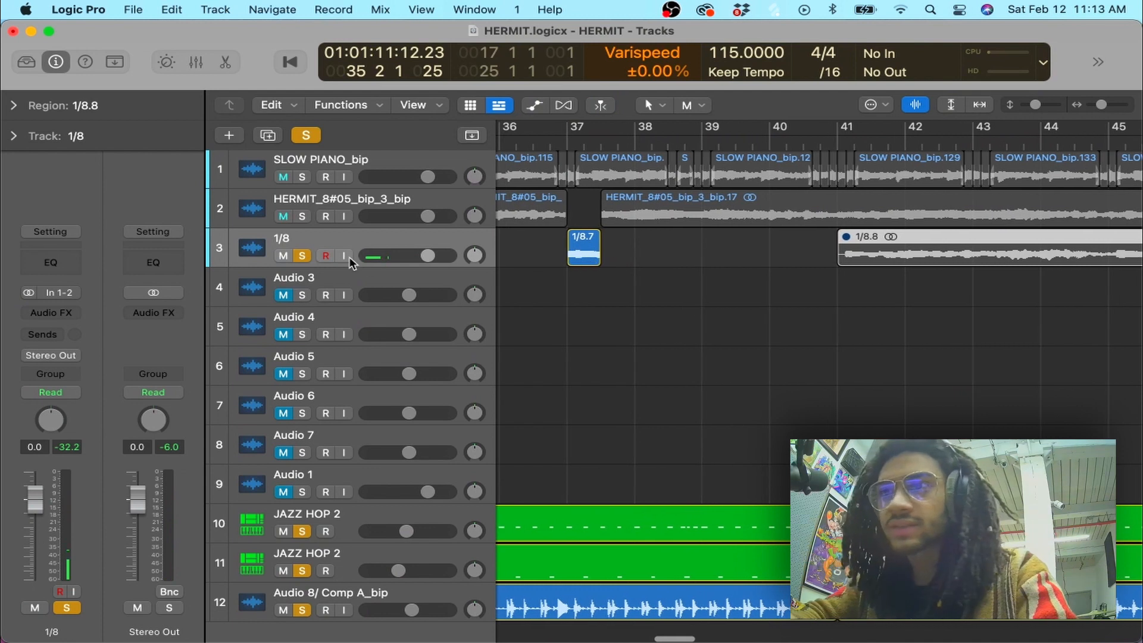
drag(576, 241, 584, 209)
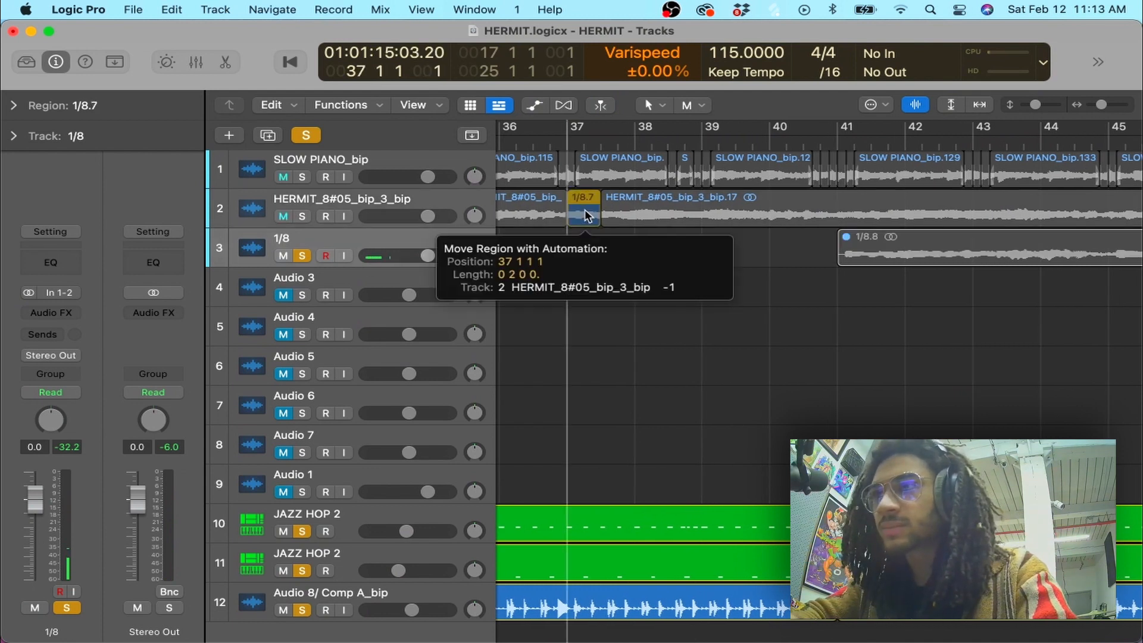
scroll(585, 209, left, 5)
scroll(586, 215, left, 10)
drag(661, 244, 663, 217)
Set the Fade tool as the secondary tool, solo HERMIT_8#05_bip_3_bip, and unsolo and mute the 1/8 track
click(701, 106)
click(783, 291)
click(302, 215)
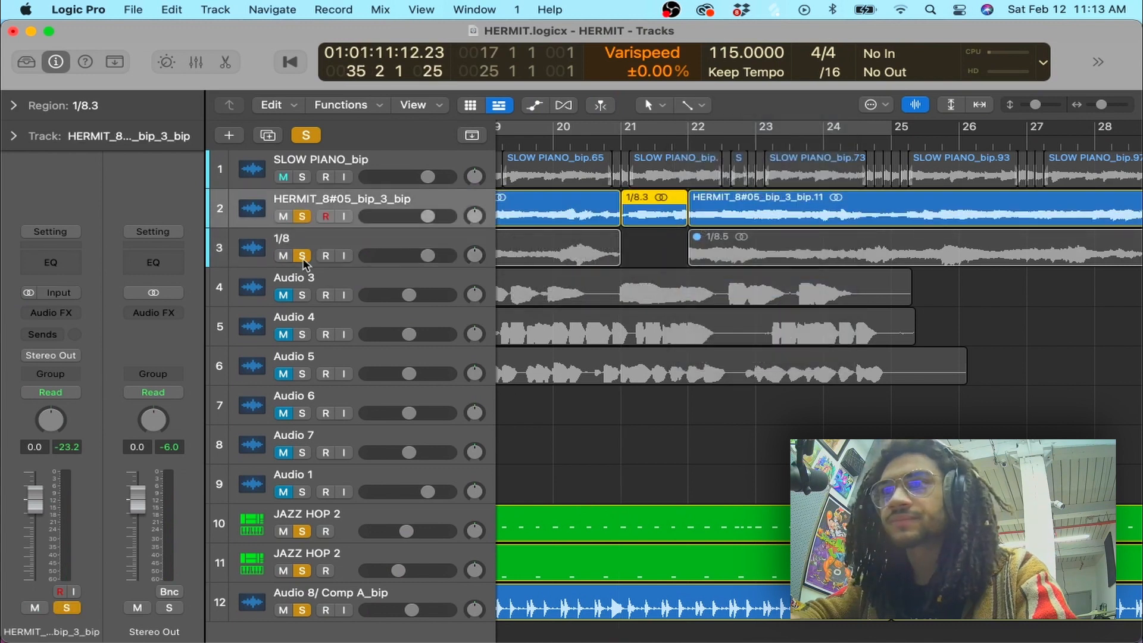
click(302, 256)
click(284, 256)
Add short fades on both sides of the bar 21 edit between the HERMIT region and the 1/8 piece
key(super+Right)
key(super+Right)
key(super+Right)
key(super+Right)
key(super+Right)
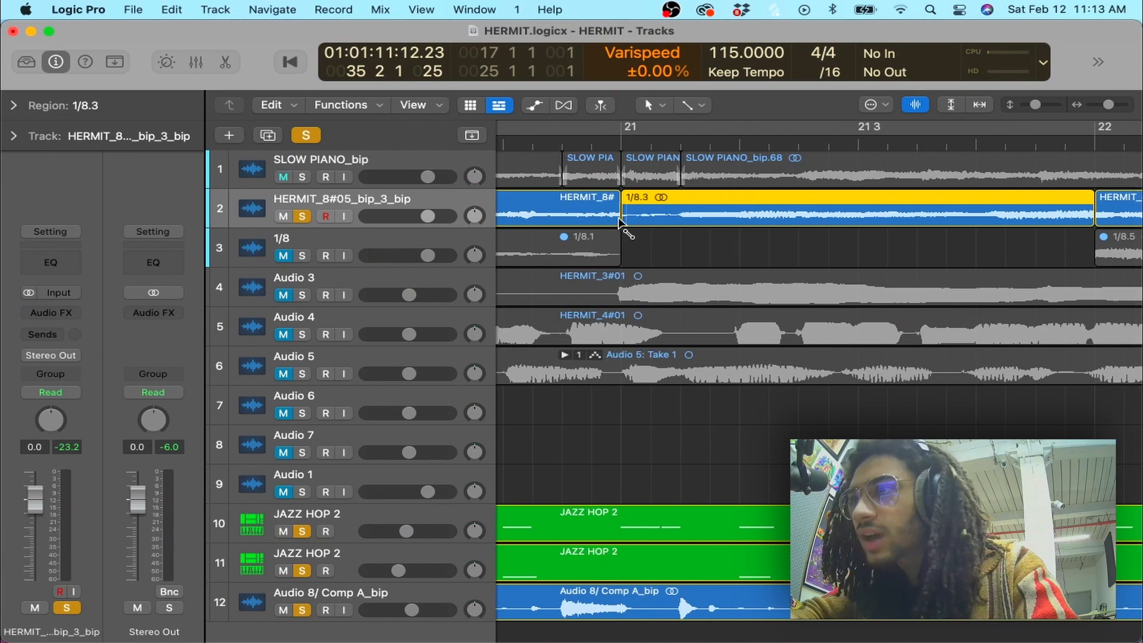
key(super+Right)
key(super+Right)
key(super+Right)
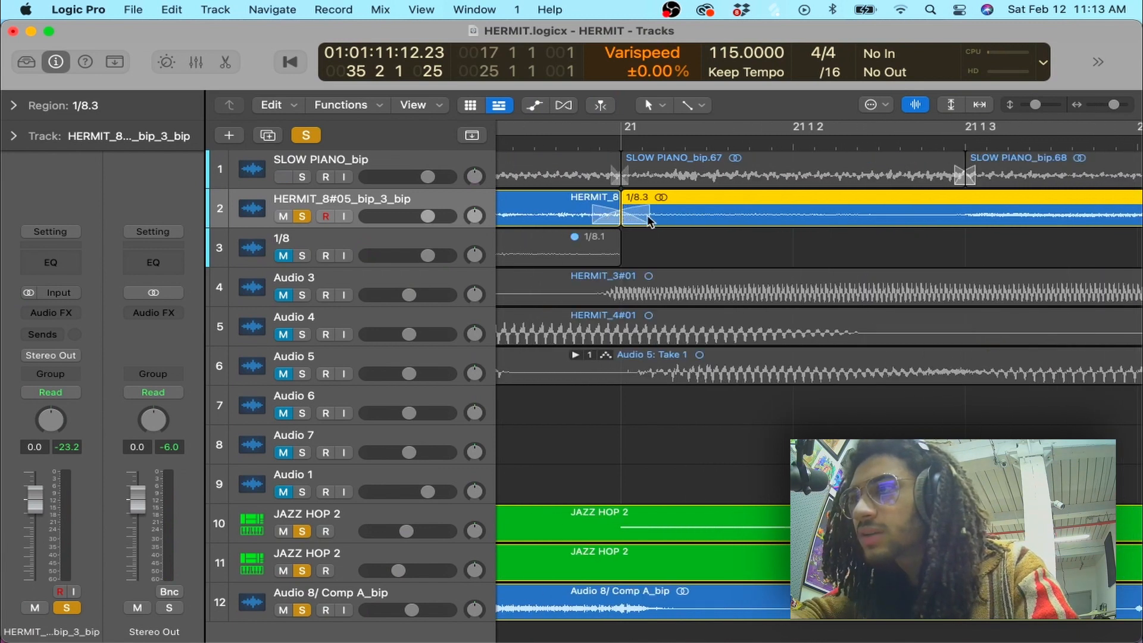
click(592, 213)
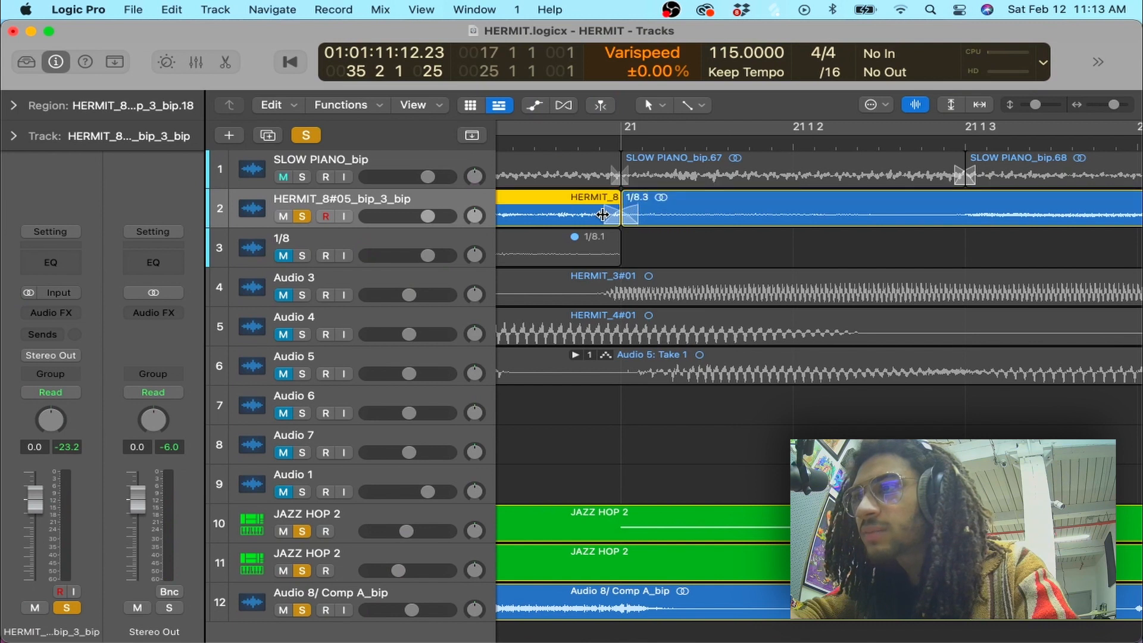
Add short fades on both sides of the bar 22 edit, where the 1/8 piece meets the following HERMIT region
scroll(601, 218, right, 10)
scroll(603, 219, right, 5)
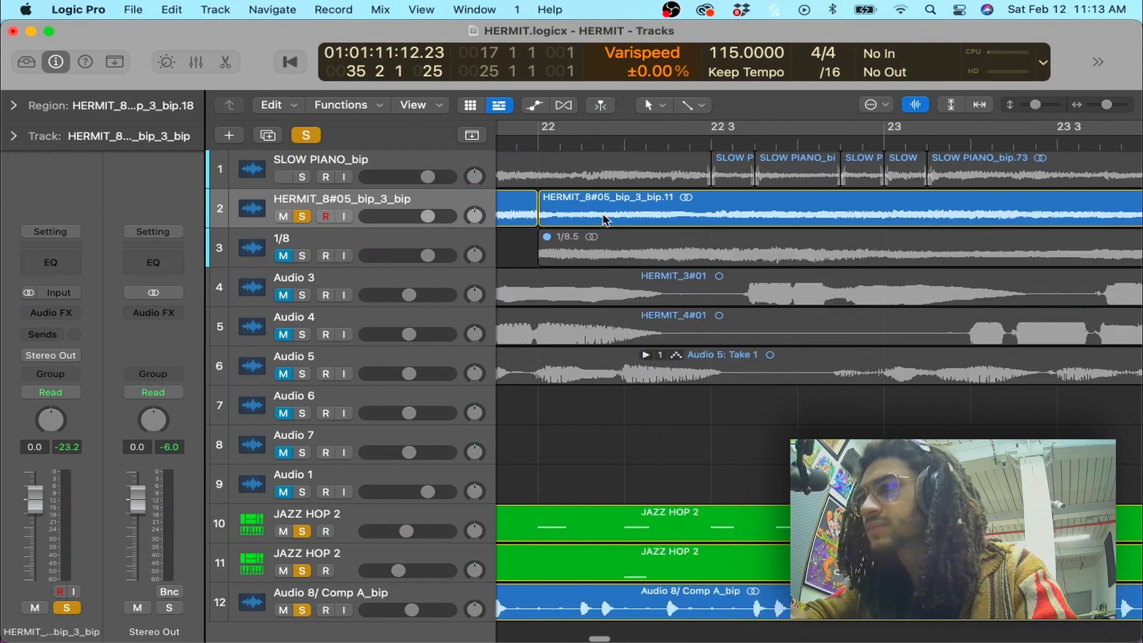
scroll(603, 219, right, 2)
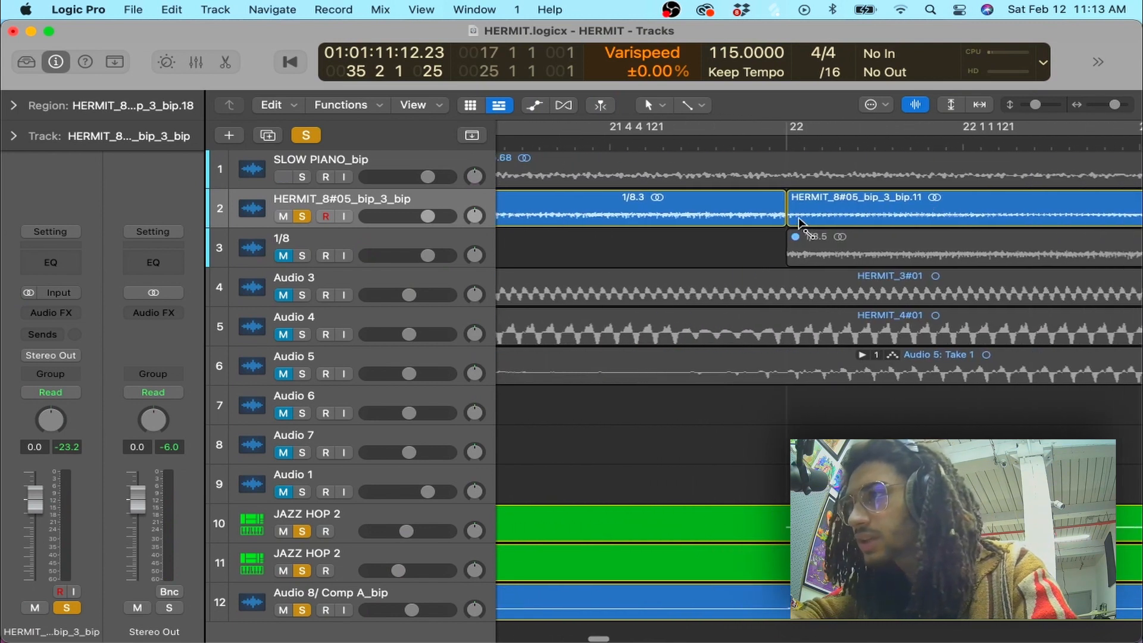
click(779, 222)
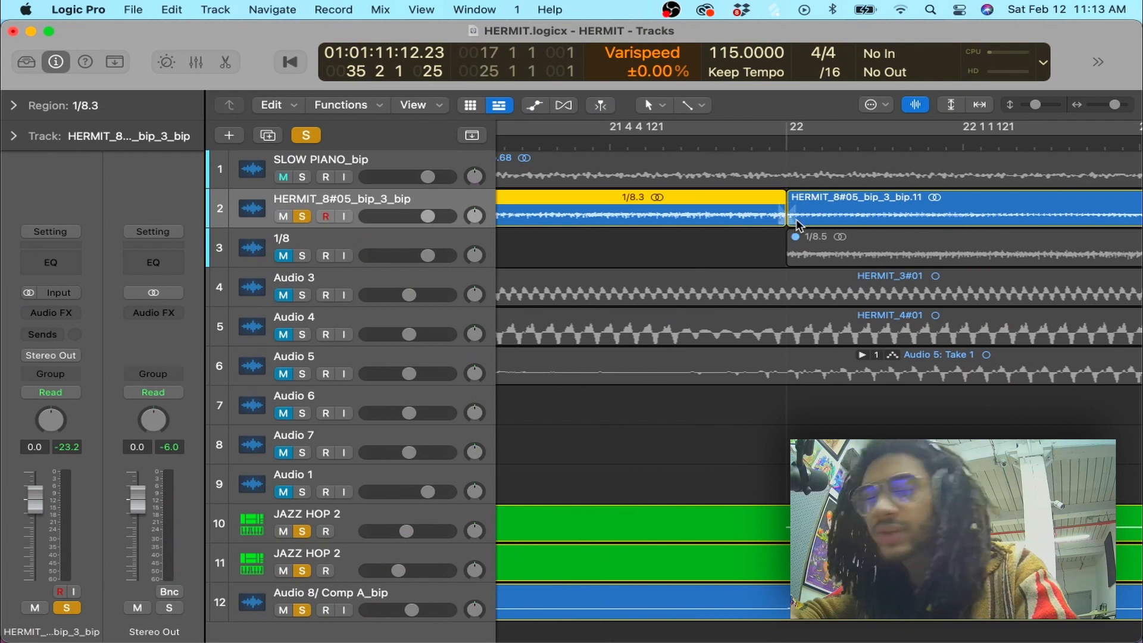
Add short fades at the bar 37 edit, between the end of the HERMIT region and the 1/8 piece
scroll(798, 226, right, 8)
key(super+Left)
key(super+Left)
key(super+Left)
key(super+Left)
key(super+Left)
key(super+Left)
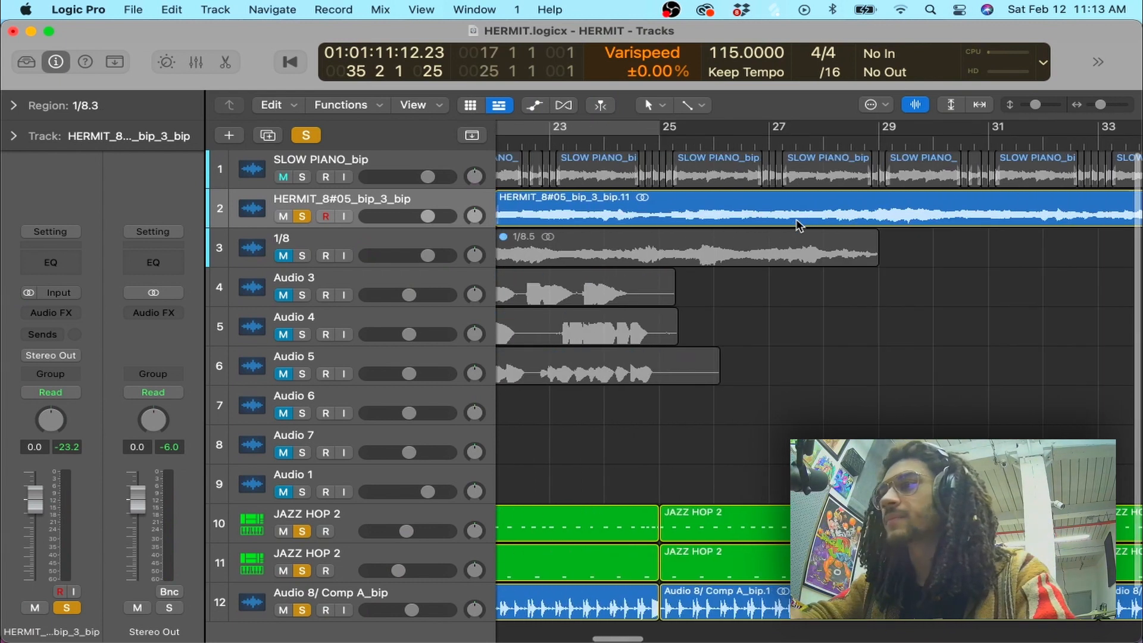
scroll(798, 226, right, 12)
click(593, 147)
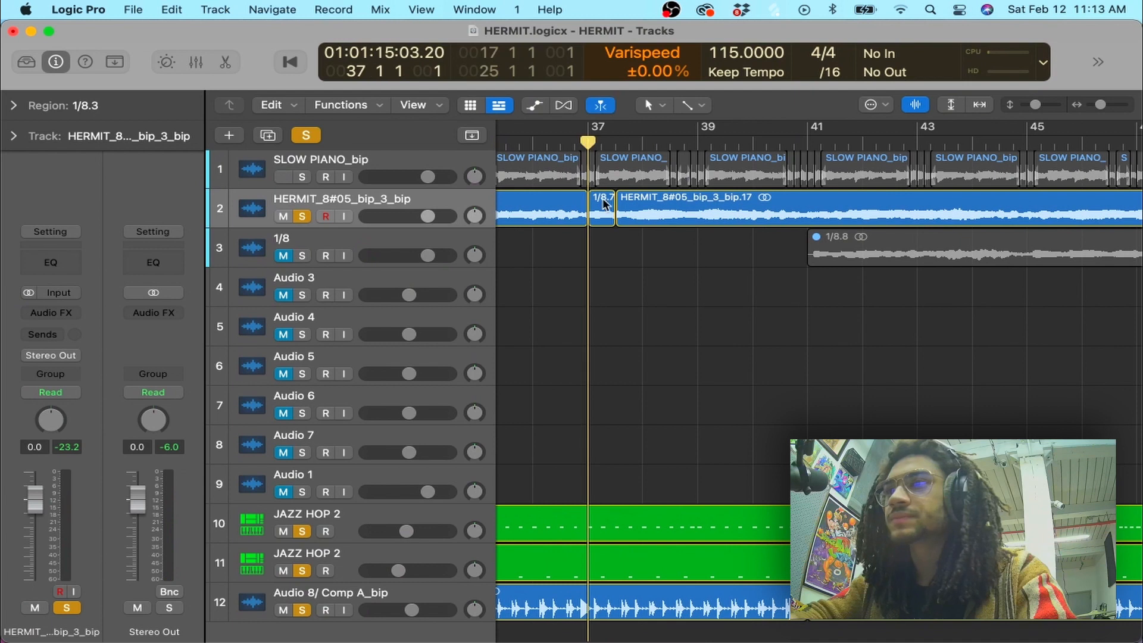
key(super+Right)
key(super+Right)
key(super+Right)
key(super+Right)
key(super+Right)
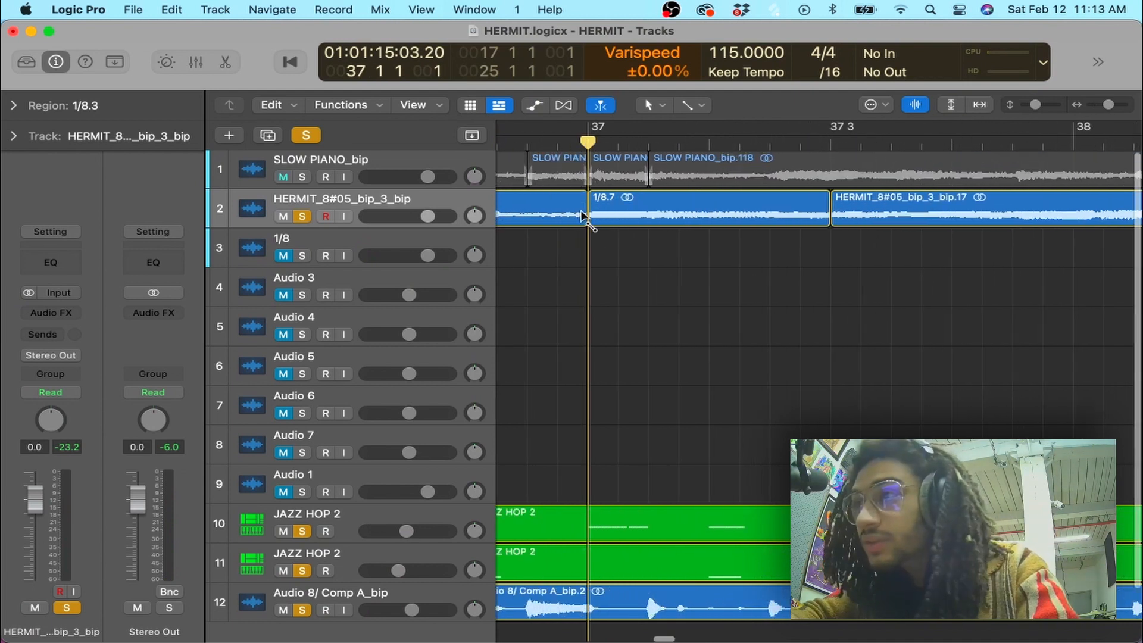
key(super+Right)
key(super+Right)
key(super+Right)
key(super+Right)
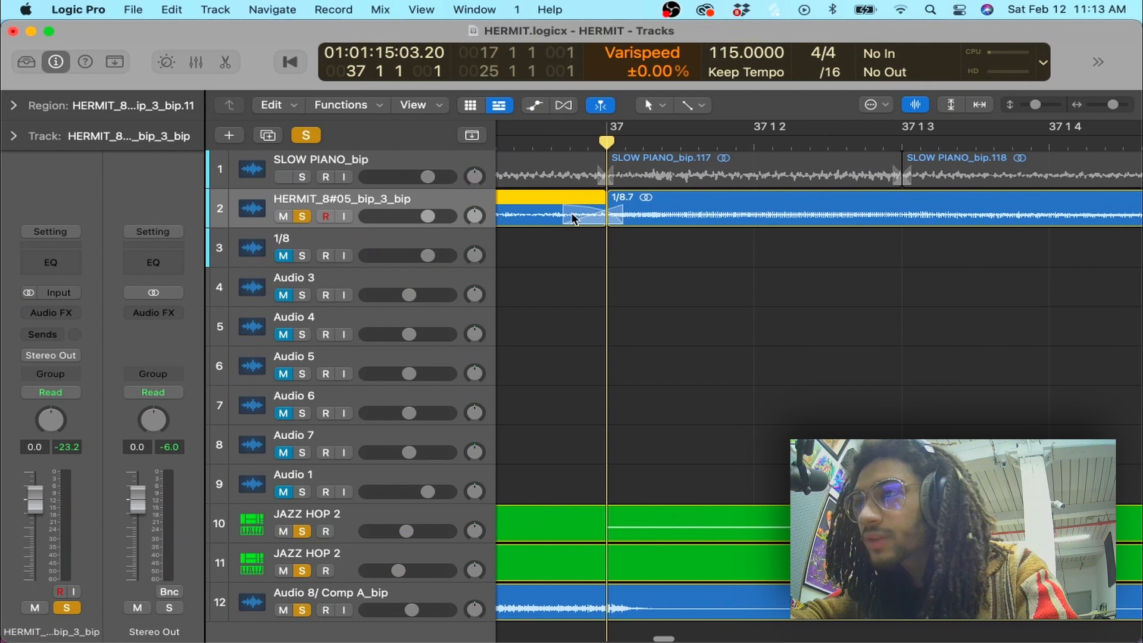
Add short fades at 37 3 1 1, where the 1/8 piece meets the last HERMIT region
scroll(631, 222, right, 5)
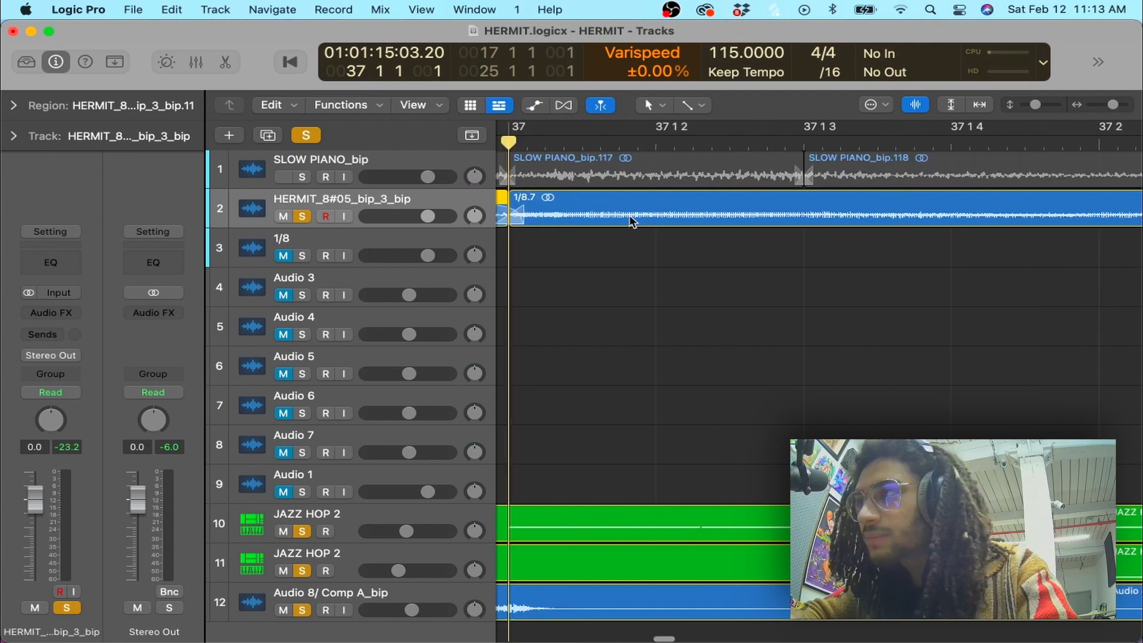
key(super+Left)
key(super+Left)
key(super+Left)
key(super+Left)
scroll(628, 222, left, 3)
scroll(627, 222, left, 2)
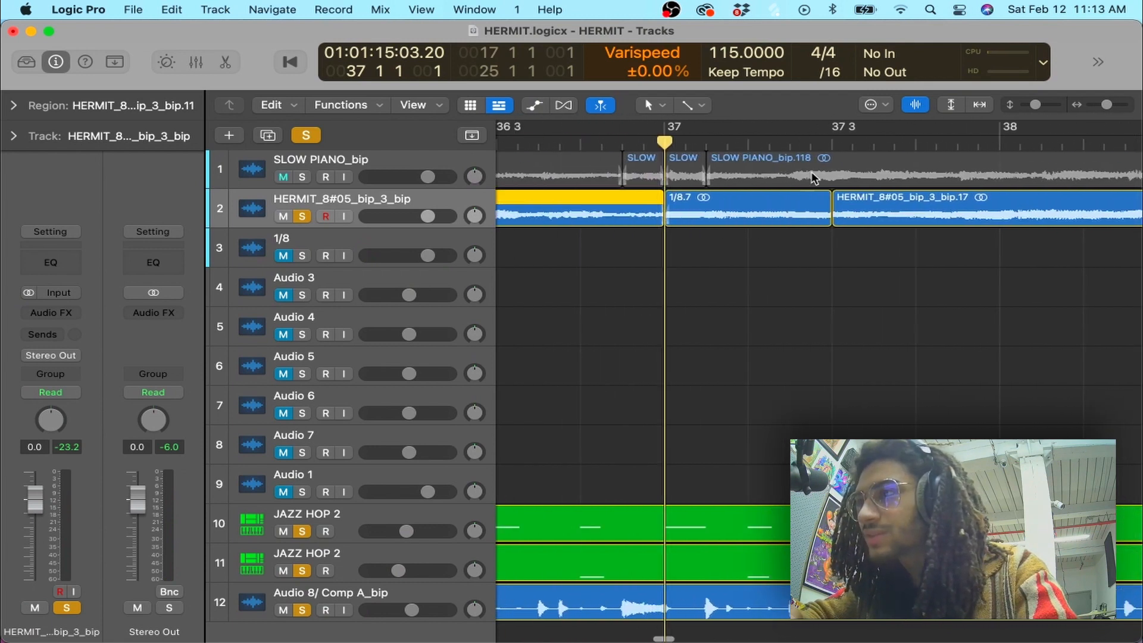
click(829, 143)
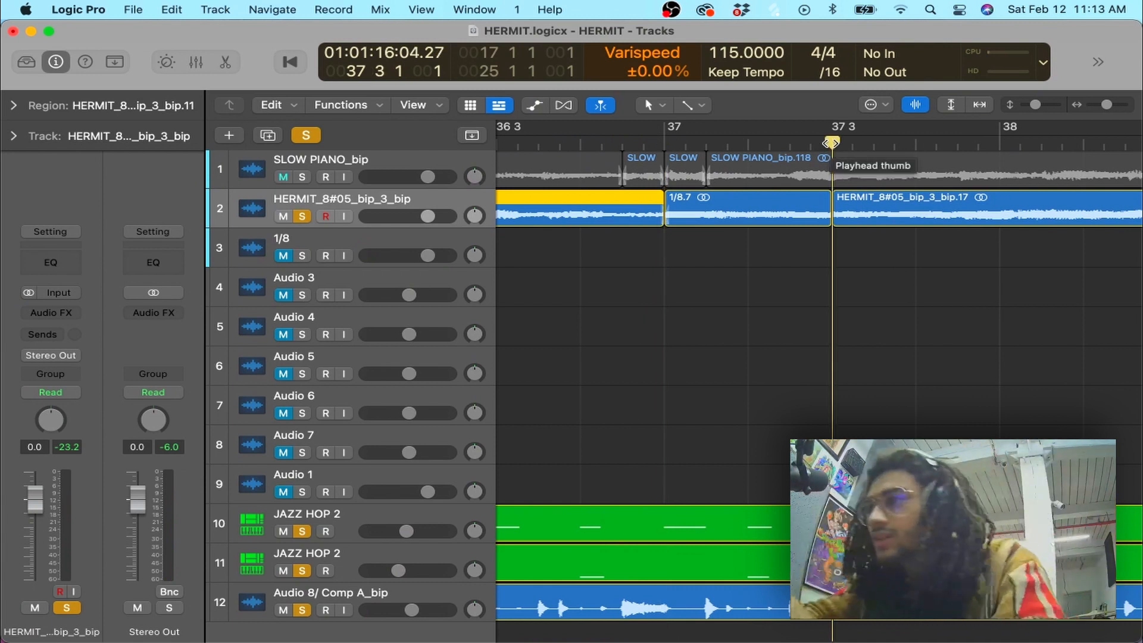
scroll(840, 217, up, 5)
scroll(840, 217, right, 15)
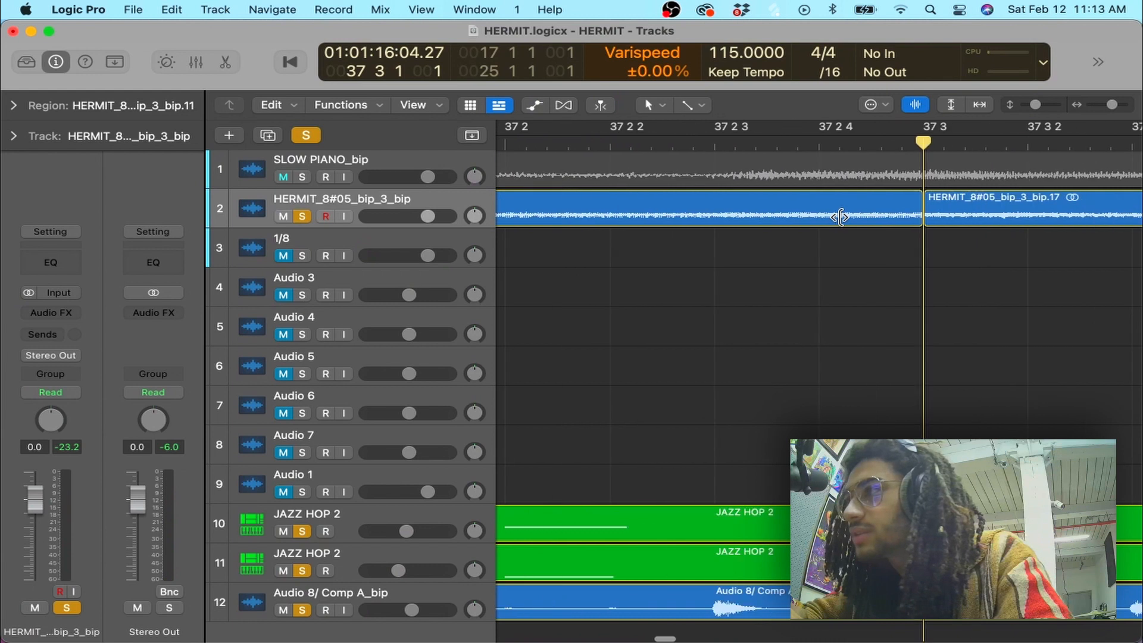
scroll(840, 217, up, 5)
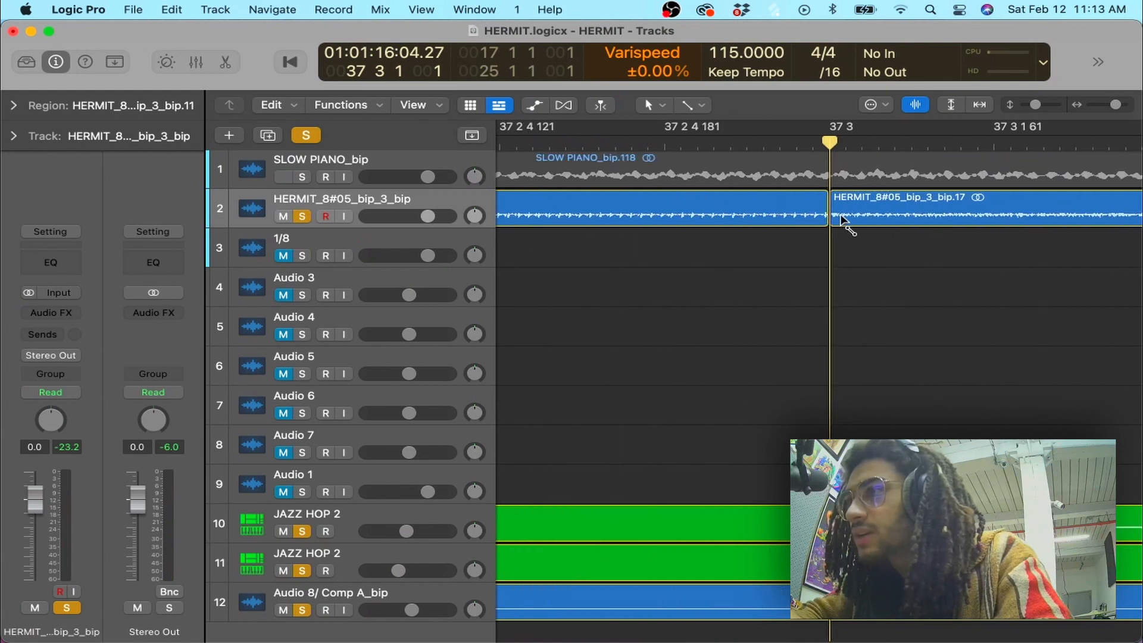
click(844, 221)
Play the edited HERMIT arrangement from bar 17 until past bar 49, then stop
scroll(822, 220, down, 10)
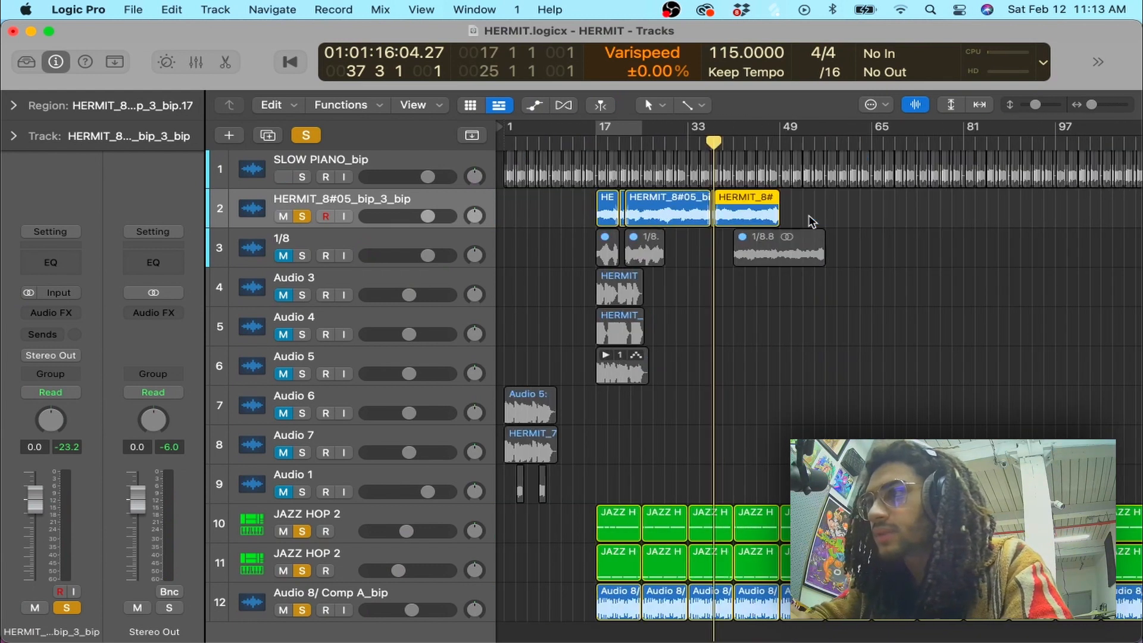
scroll(598, 156, up, 1)
double_click(585, 142)
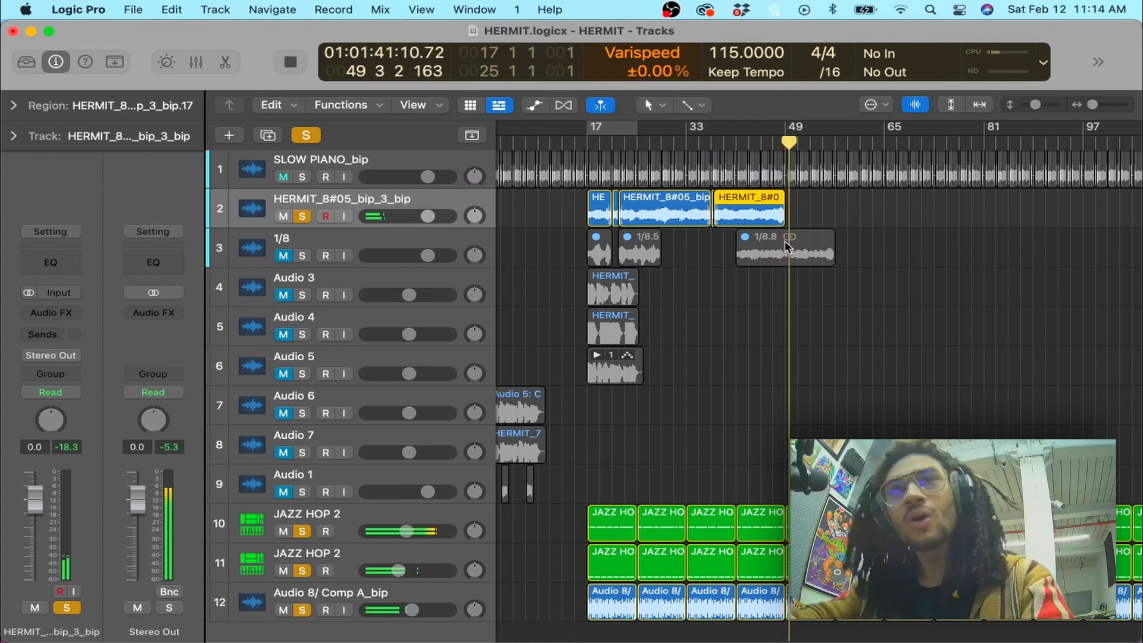
key(space)
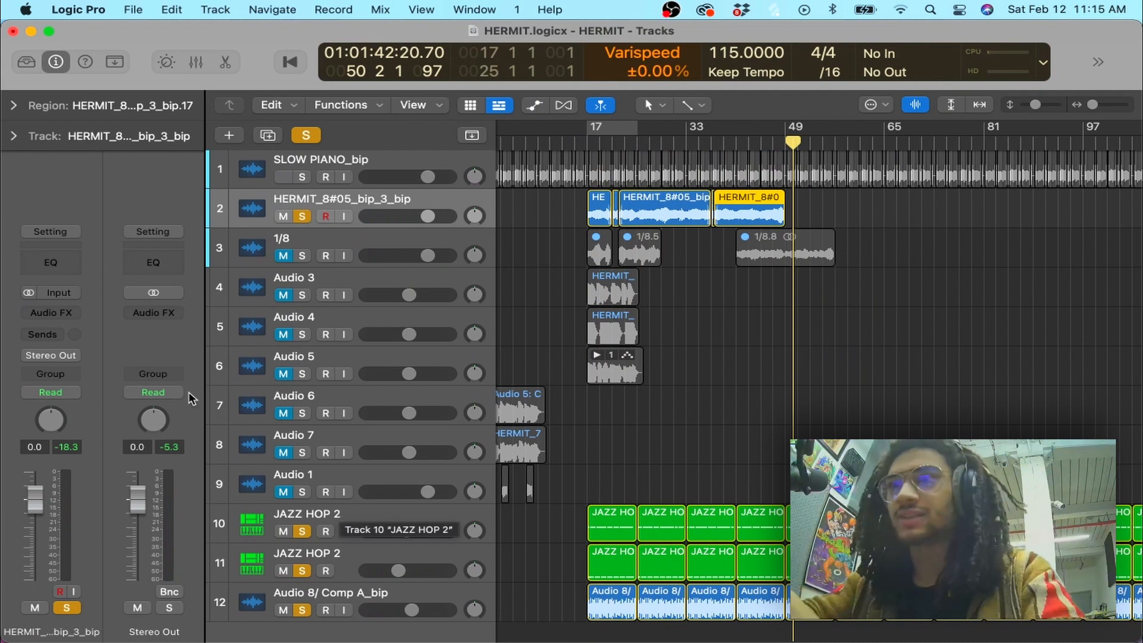
Select all regions on HERMIT_8#05_bip_3_bip, return the playhead to bar 17, and set the cycle range from bar 17 to bar 49
click(366, 196)
click(591, 144)
click(631, 126)
drag(637, 132, 783, 207)
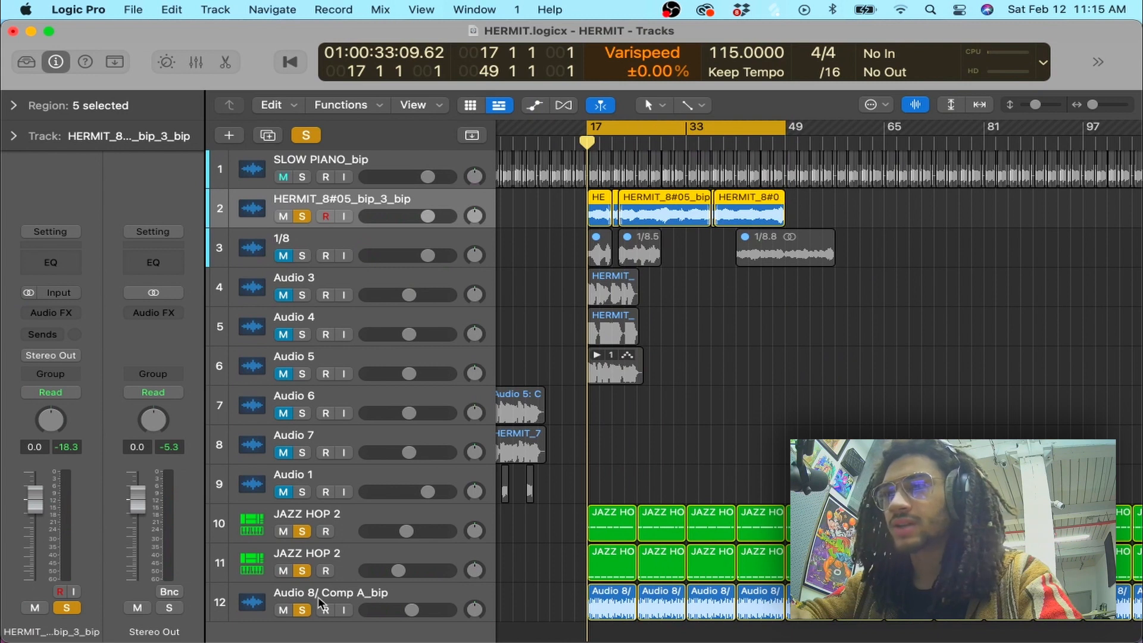
Turn off solo on tracks 10 to 12 and insert the stereo Waves Retro Fi (s) plug-in on HERMIT_8#05_bip_3_bip
drag(302, 531, 303, 613)
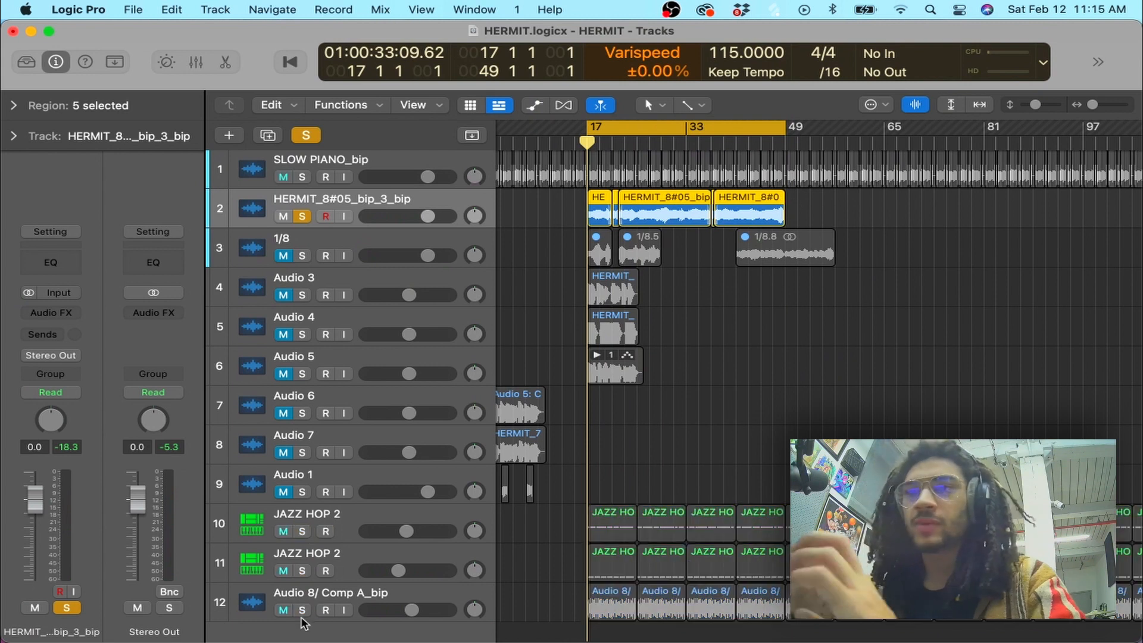
mouse_move(5, 510)
click(73, 313)
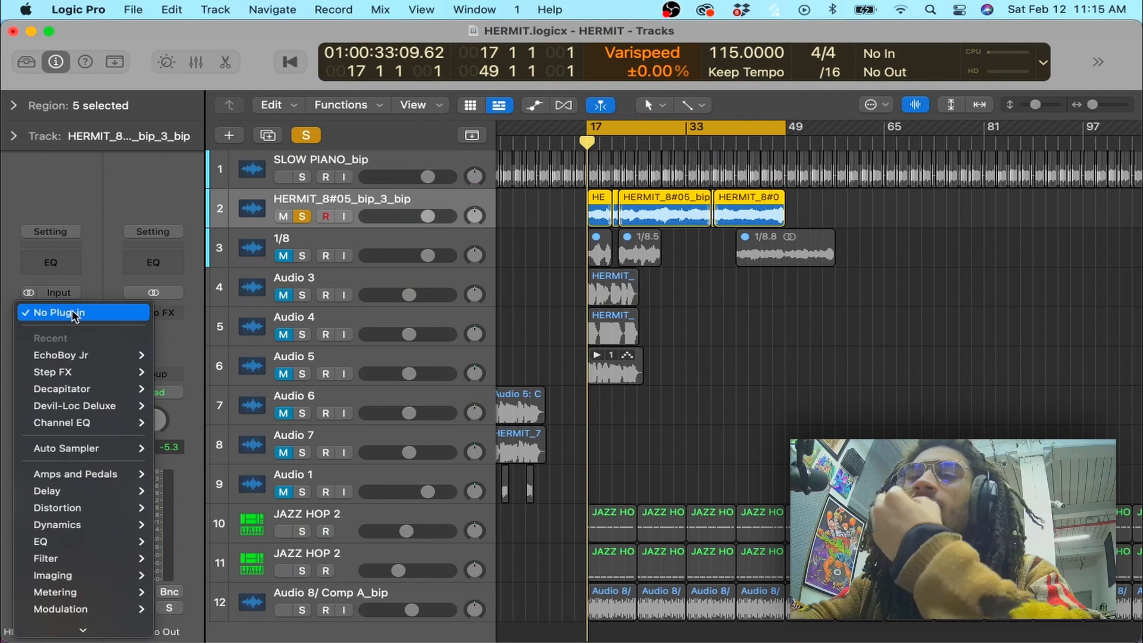
mouse_move(70, 539)
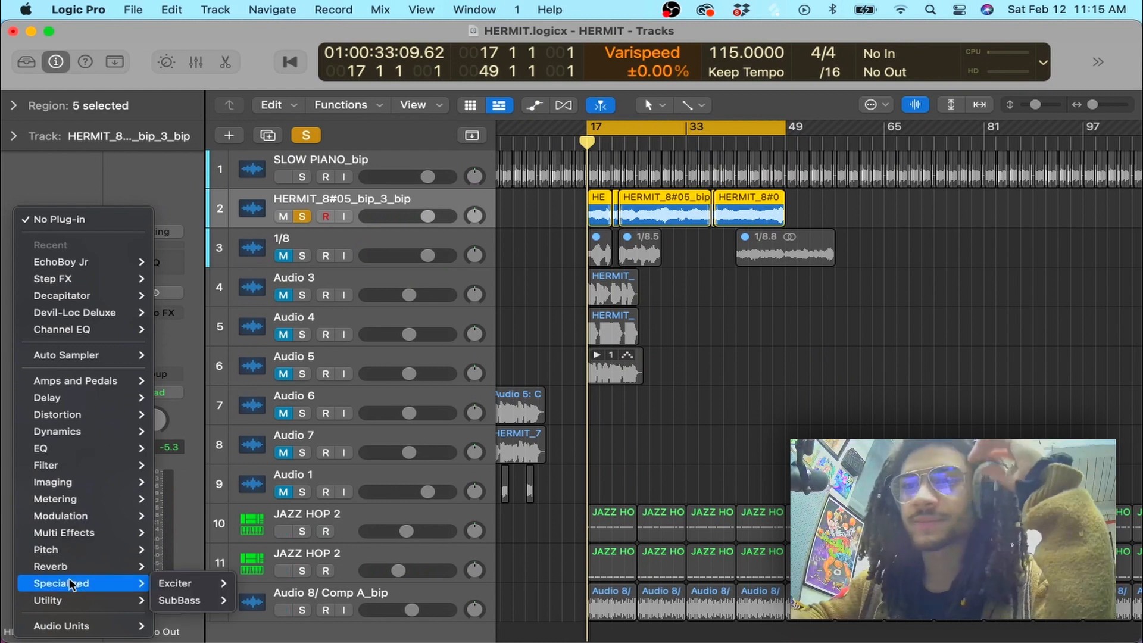
mouse_move(106, 627)
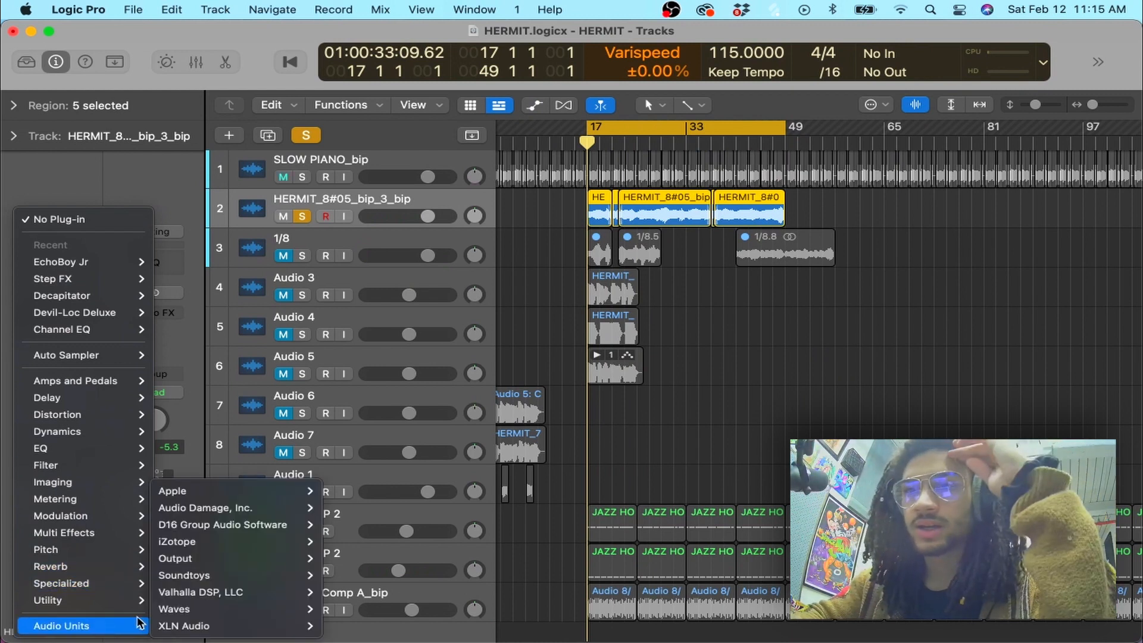
mouse_move(218, 607)
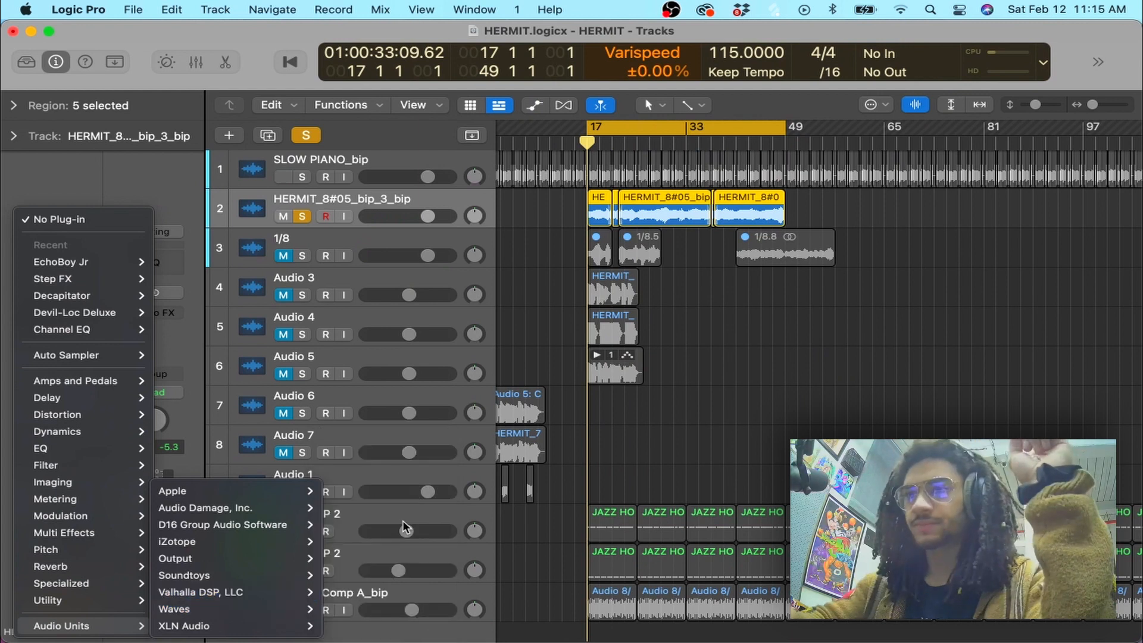
mouse_move(410, 476)
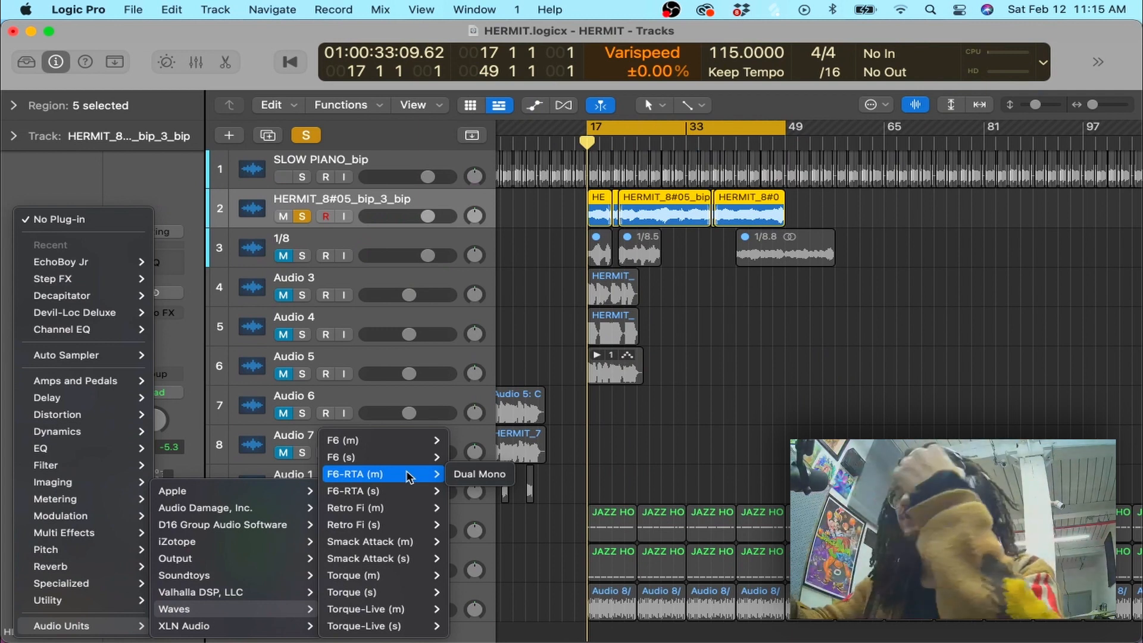
mouse_move(390, 575)
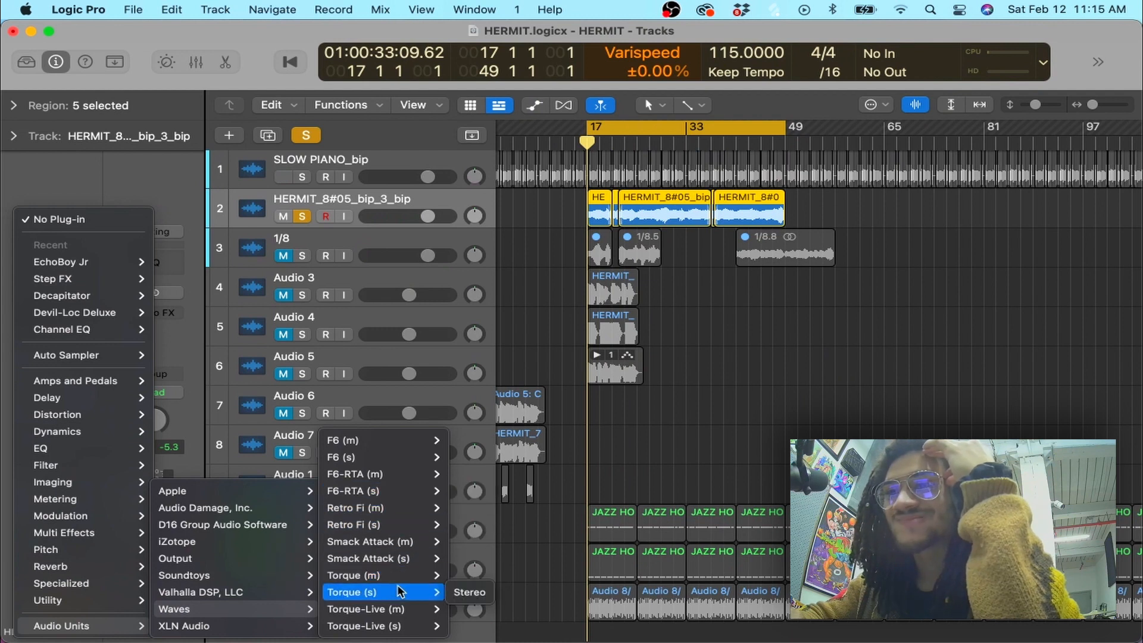
mouse_move(416, 525)
click(458, 526)
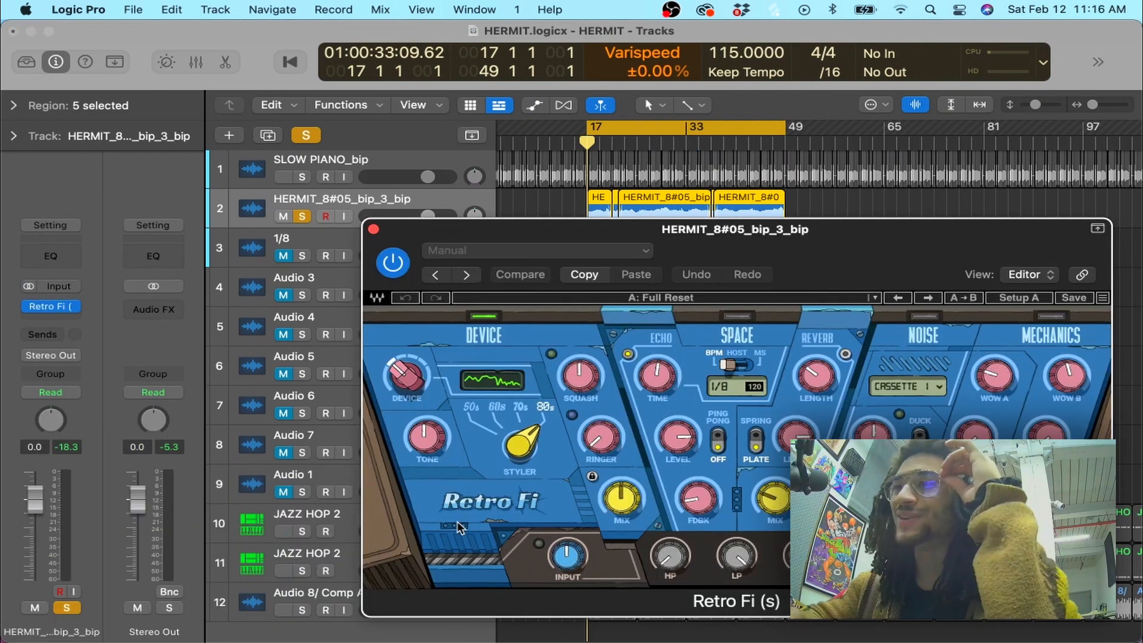
Move the Retro Fi window clear of the cycle ruler and load the Huge 80's Vocal preset during playback
drag(867, 250, 719, 197)
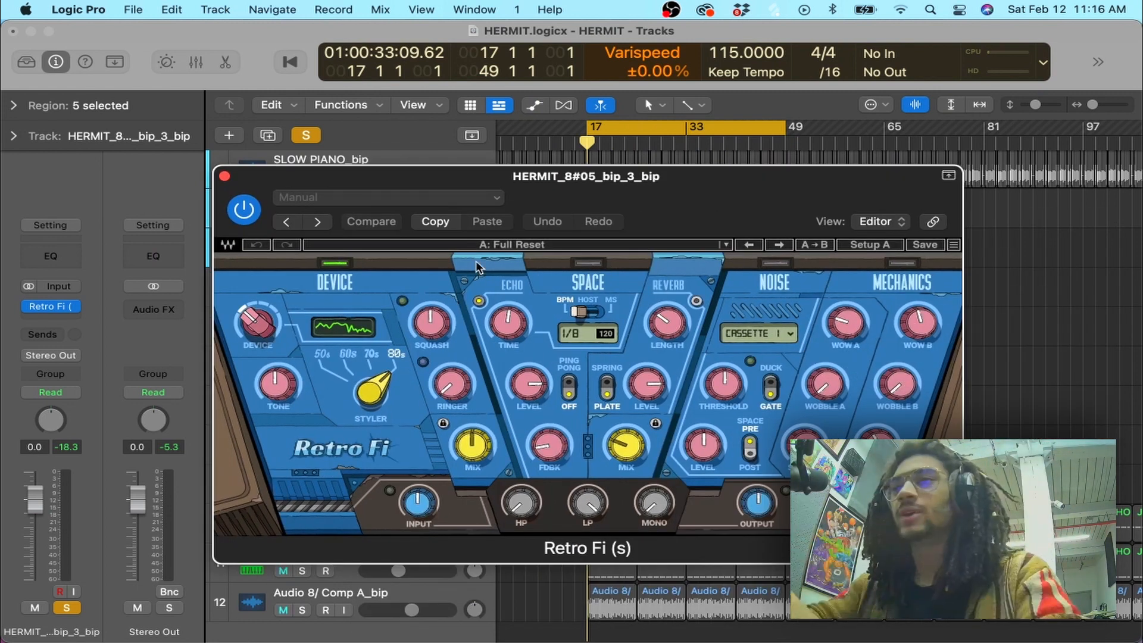
drag(676, 199, 714, 260)
key(space)
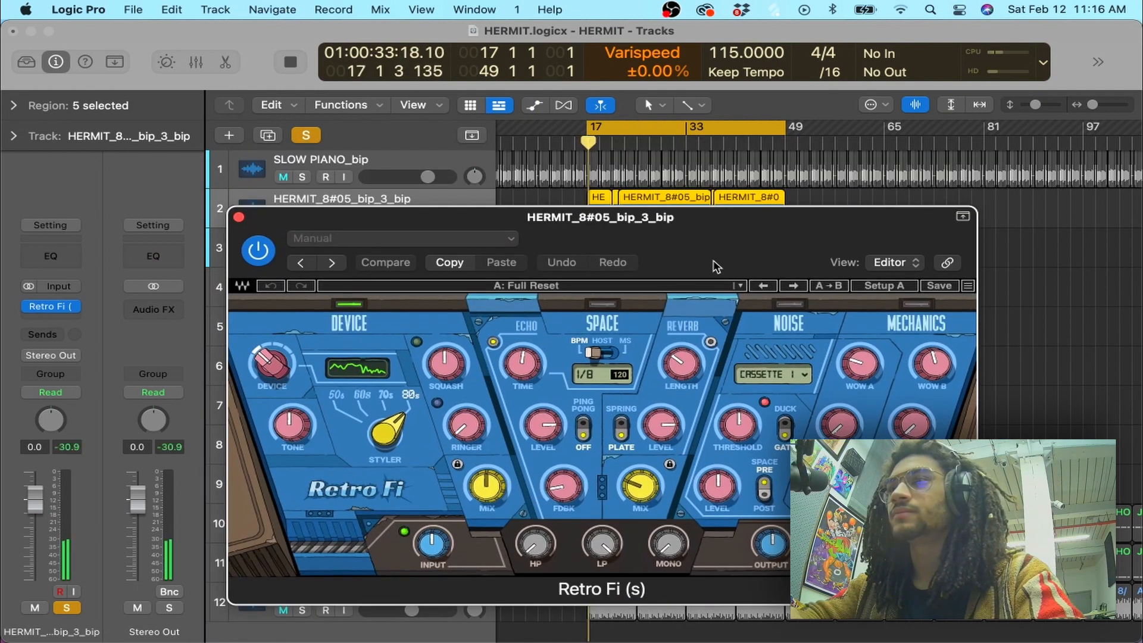
key(space)
click(334, 264)
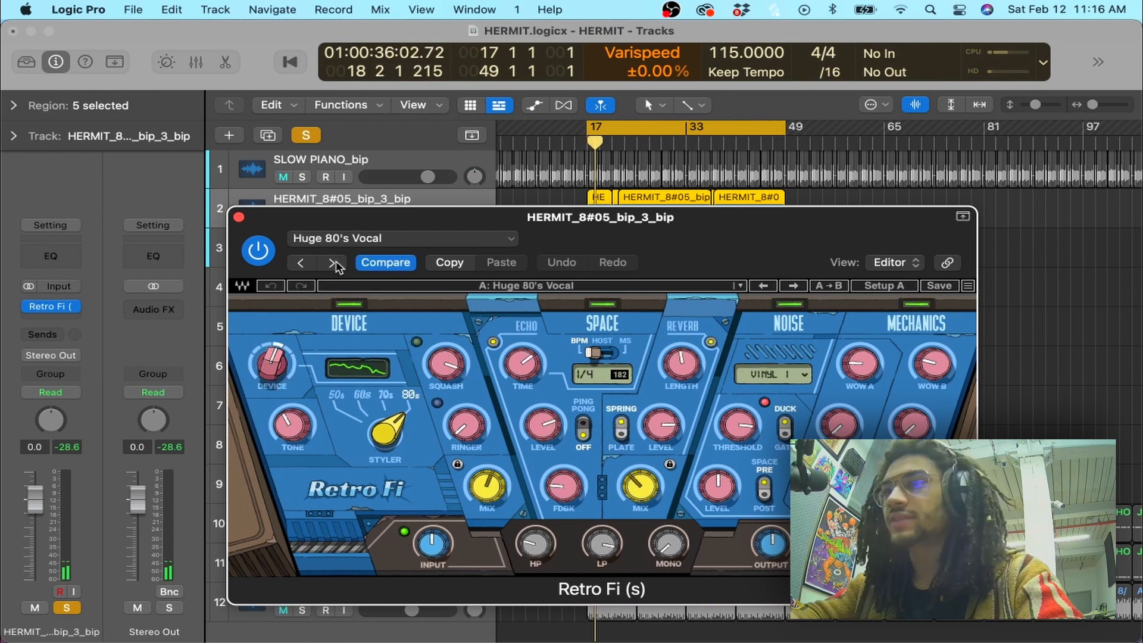
Audition the soloed HERMIT track with the Huge 80's Vocal preset, restarting playback from bar 17
key(space)
key(space)
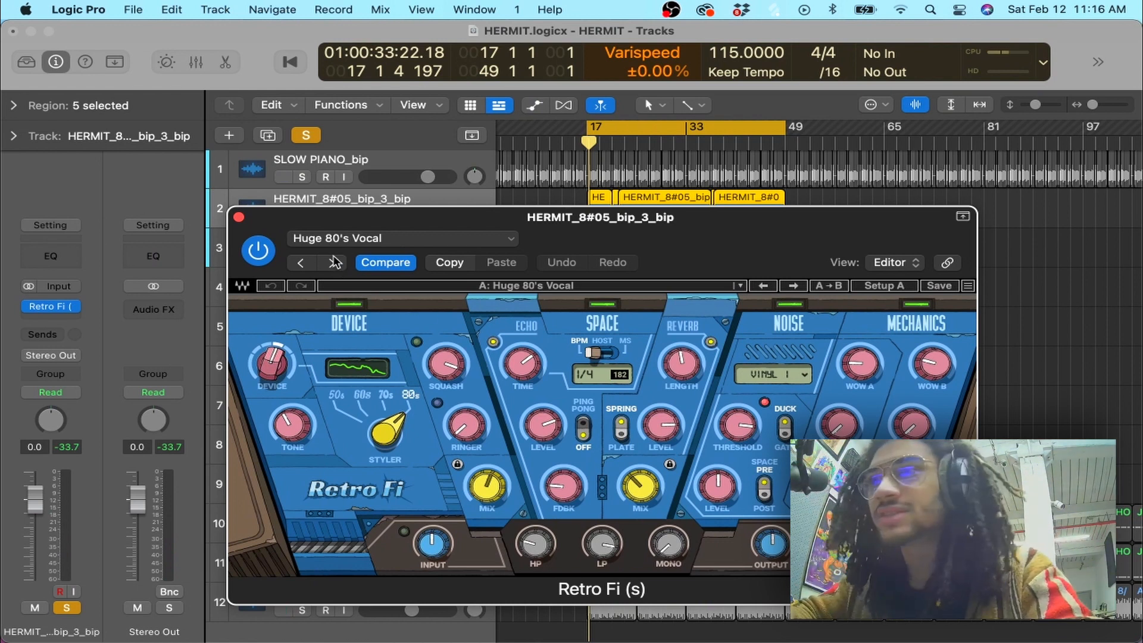
key(space)
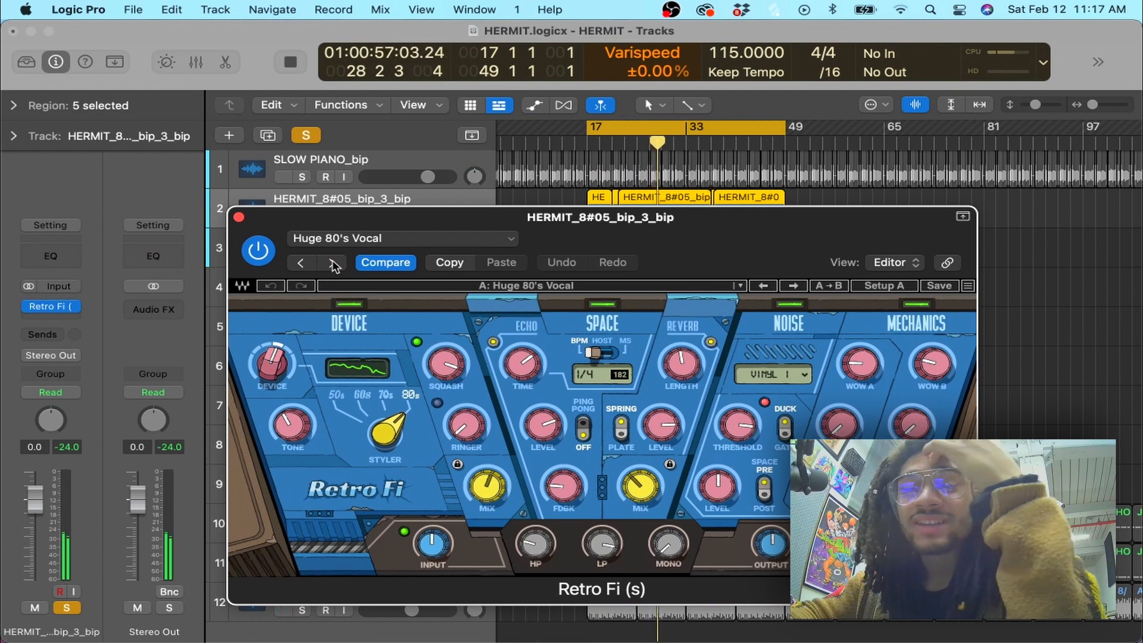
key(space)
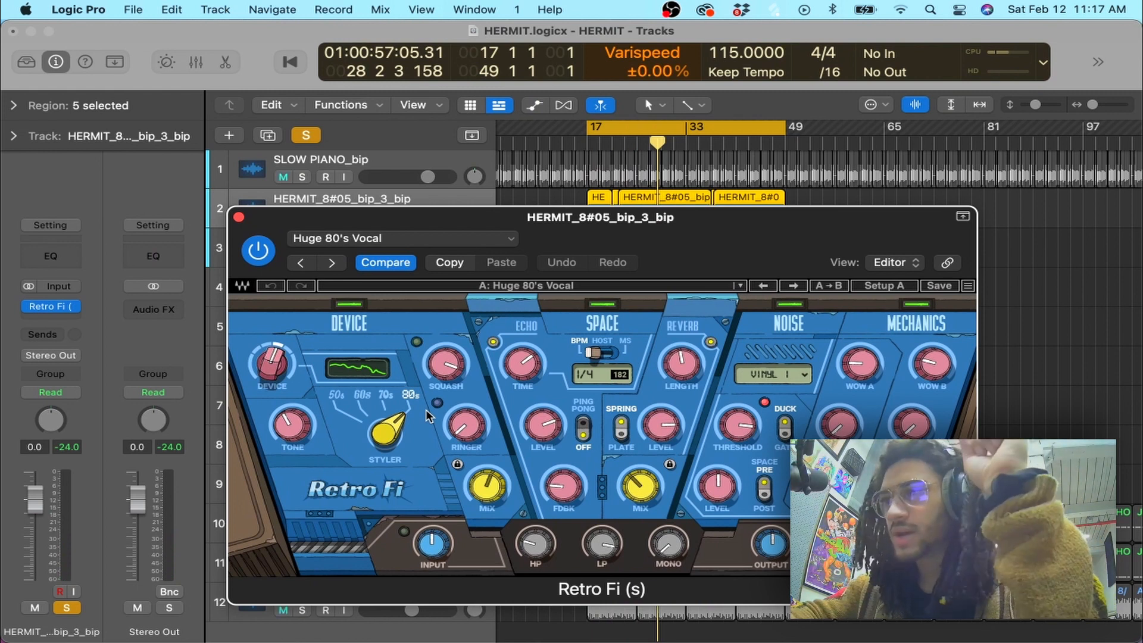
key(space)
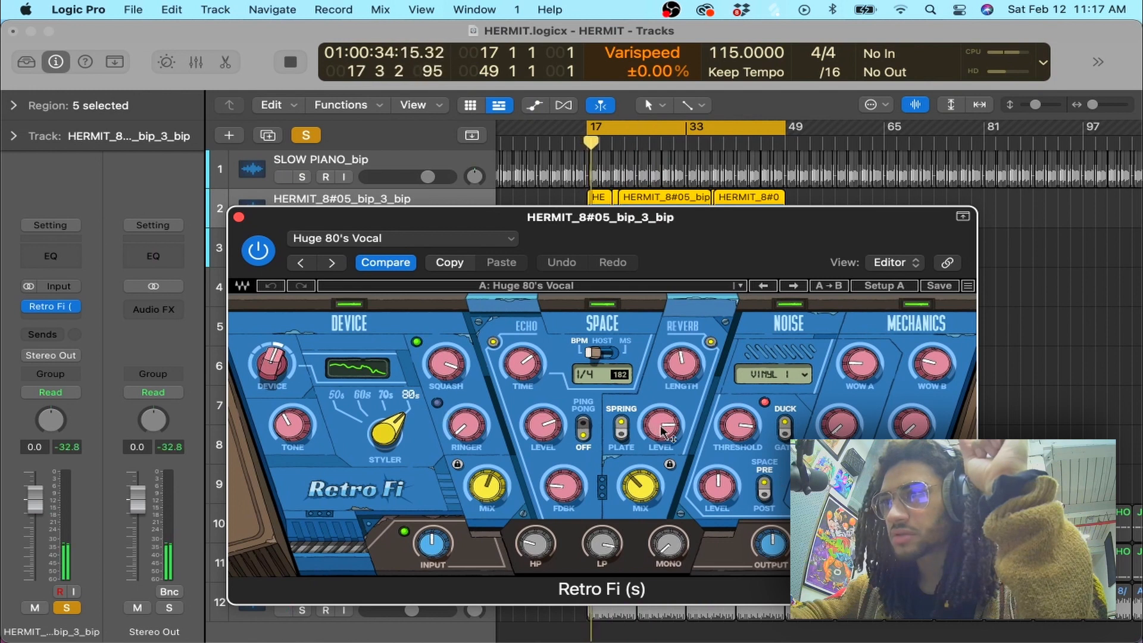
Lower Retro Fi's reverb level, try Mono at 10.00 before returning it to 0.00, and open the LP filter fully
drag(664, 431, 664, 442)
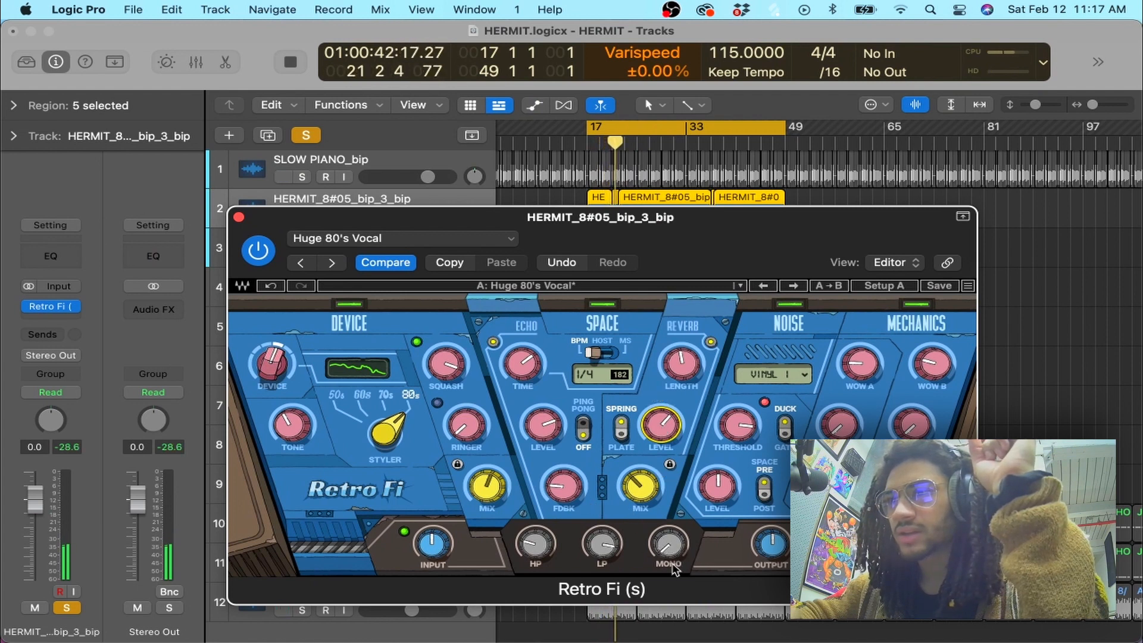
drag(674, 544, 675, 494)
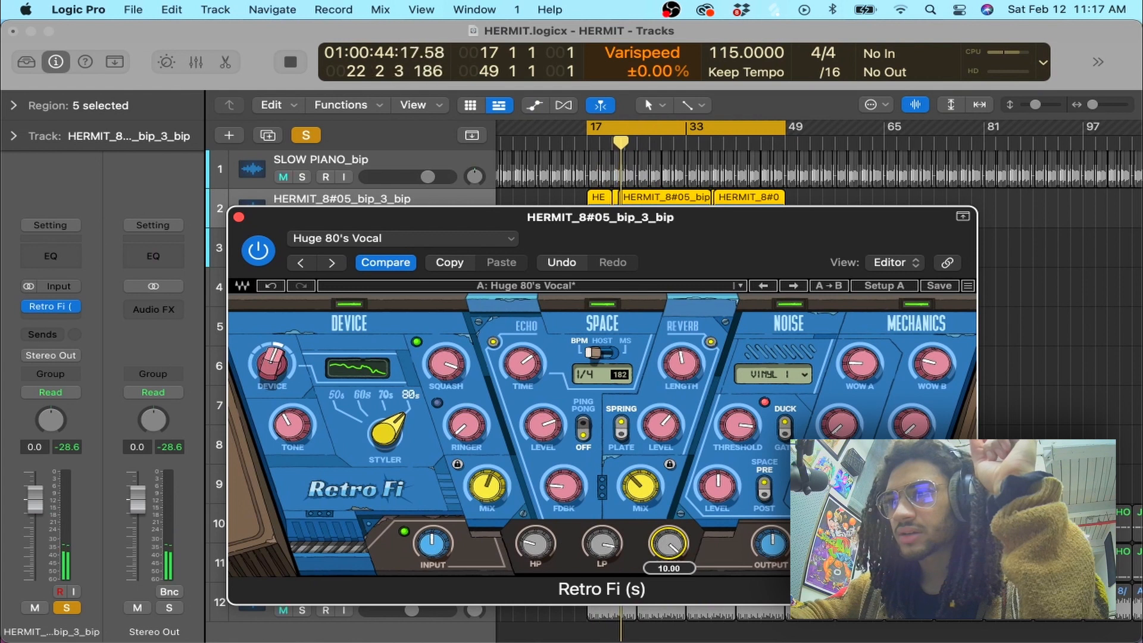
drag(674, 545, 674, 595)
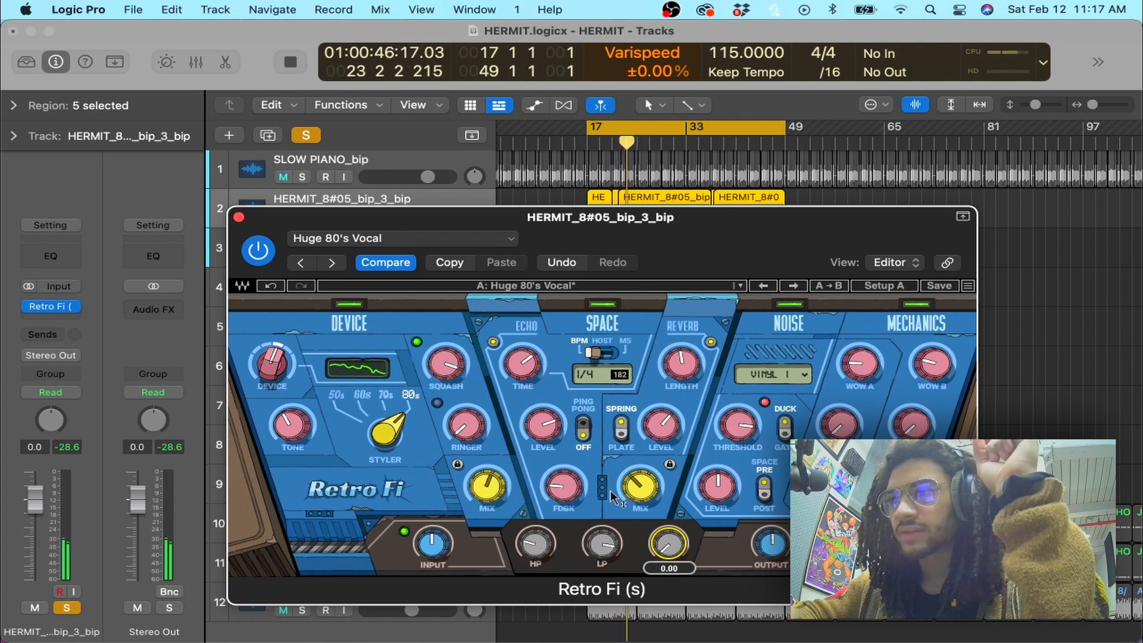
mouse_move(602, 543)
mouse_down()
mouse_move(601, 512)
mouse_move(608, 552)
mouse_up()
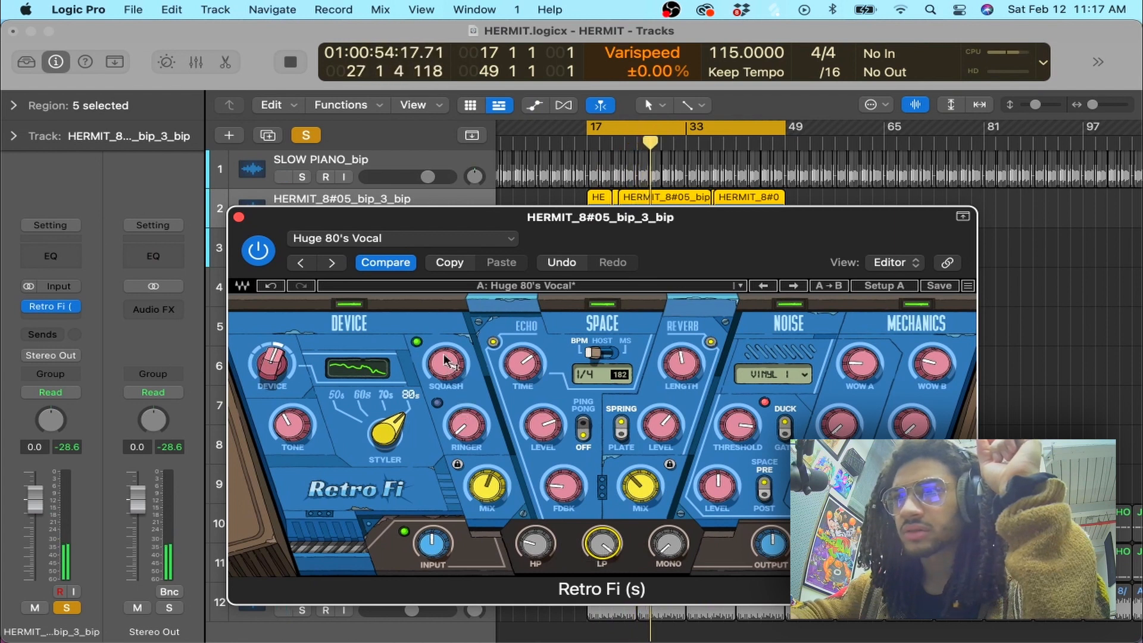
Switch Retro Fi's Device section off and on again to compare its effect, and check the Squash setting
click(345, 305)
click(345, 305)
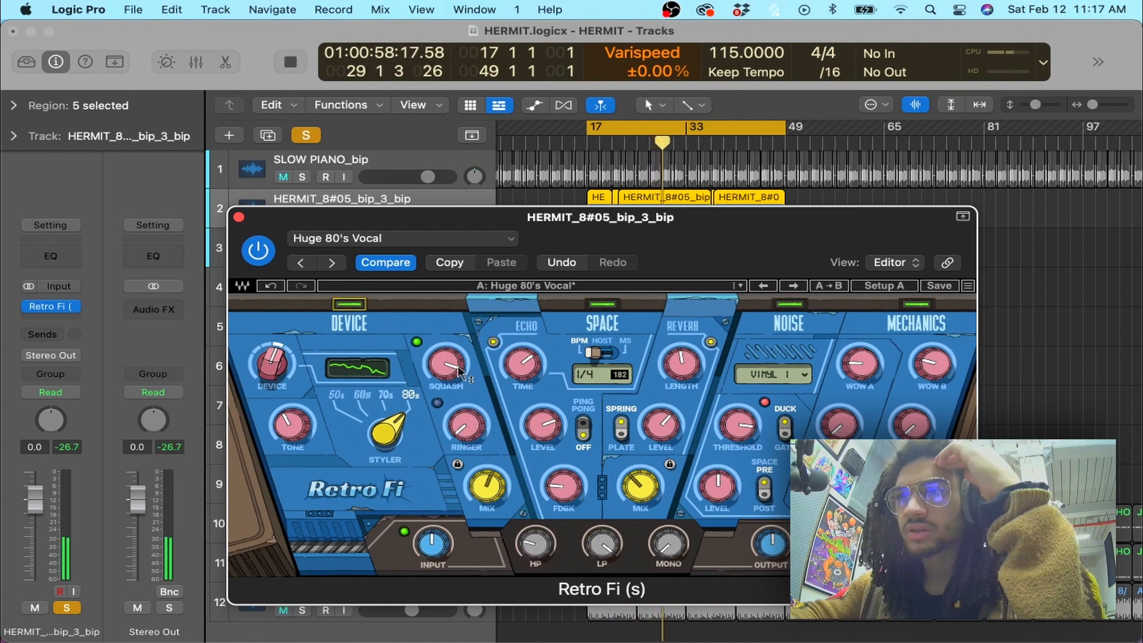
mouse_move(459, 372)
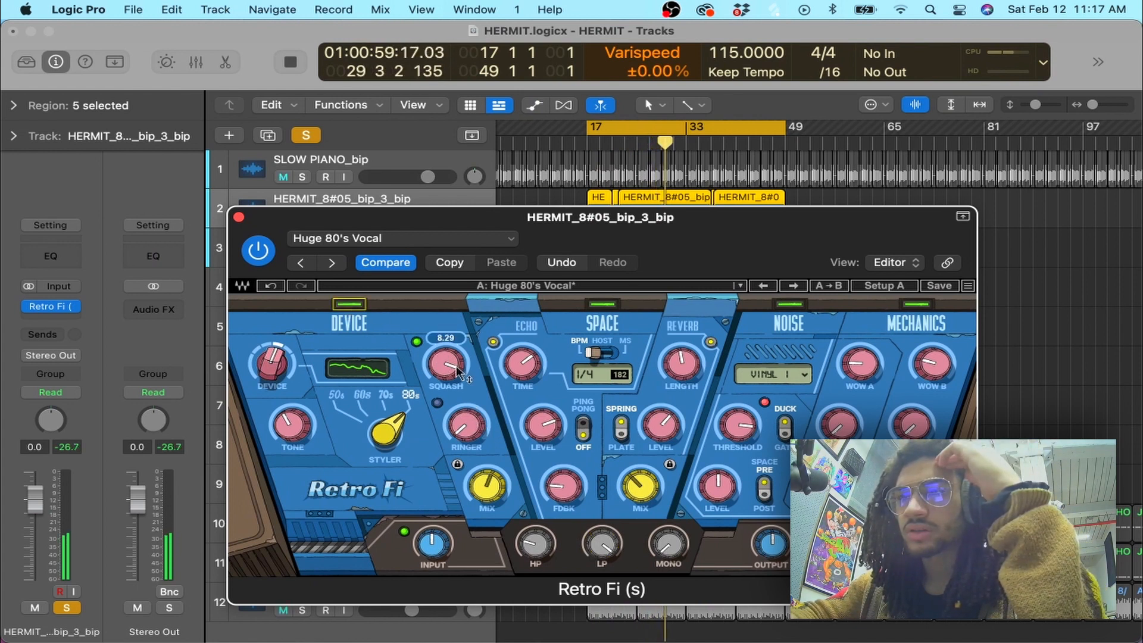
Solo SLOW PIANO_bip alongside the HERMIT track and raise Retro Fi's output to about 7.3 dB
click(301, 177)
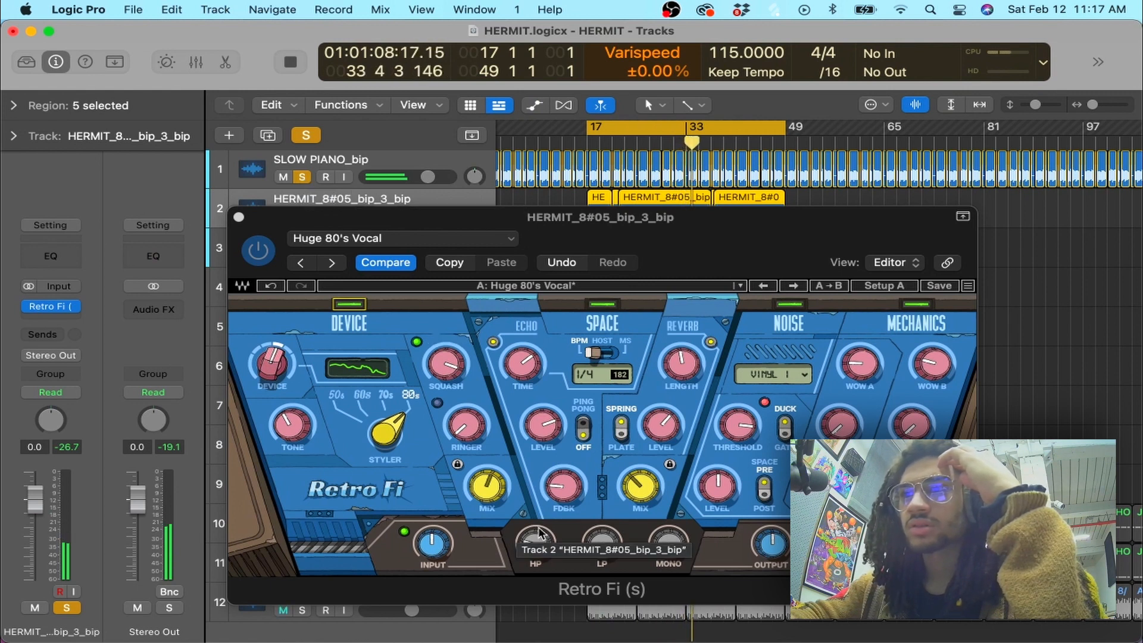
click(771, 538)
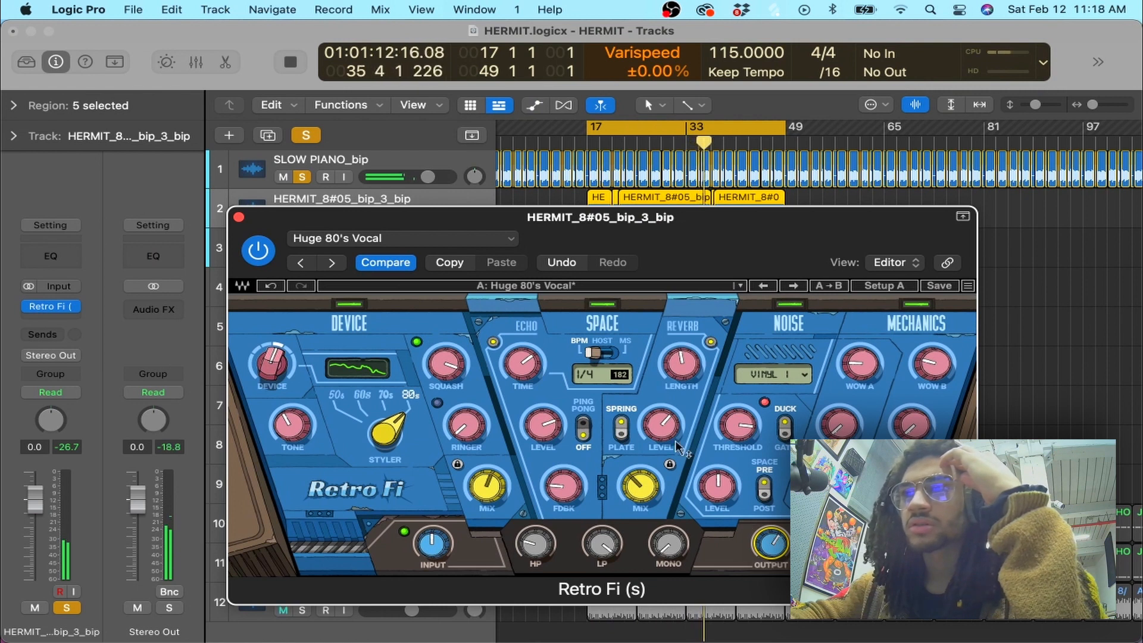
mouse_move(676, 443)
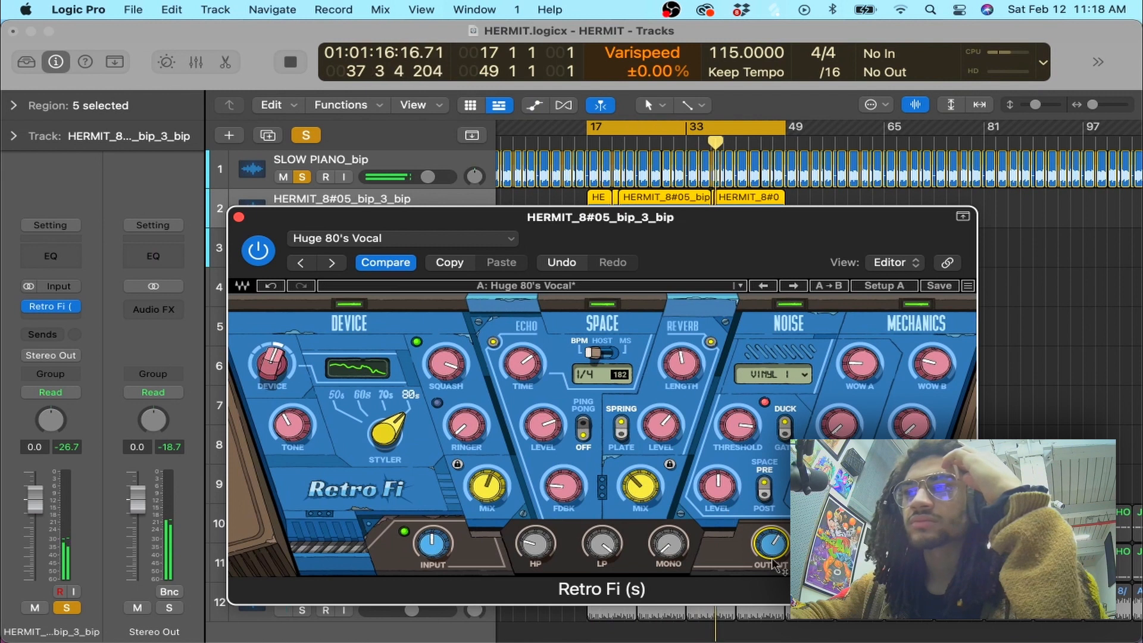
drag(775, 548, 776, 524)
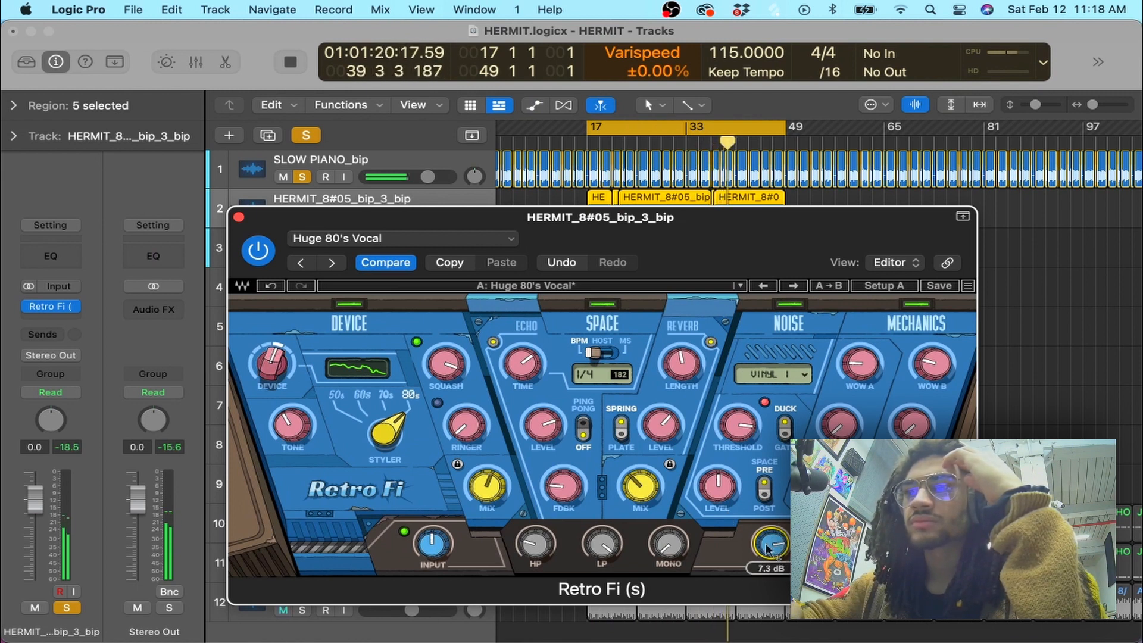
Clear all track solos and, against the full beat, set Retro Fi's Squash to about -6.25 and Tone to about 9.9
click(304, 137)
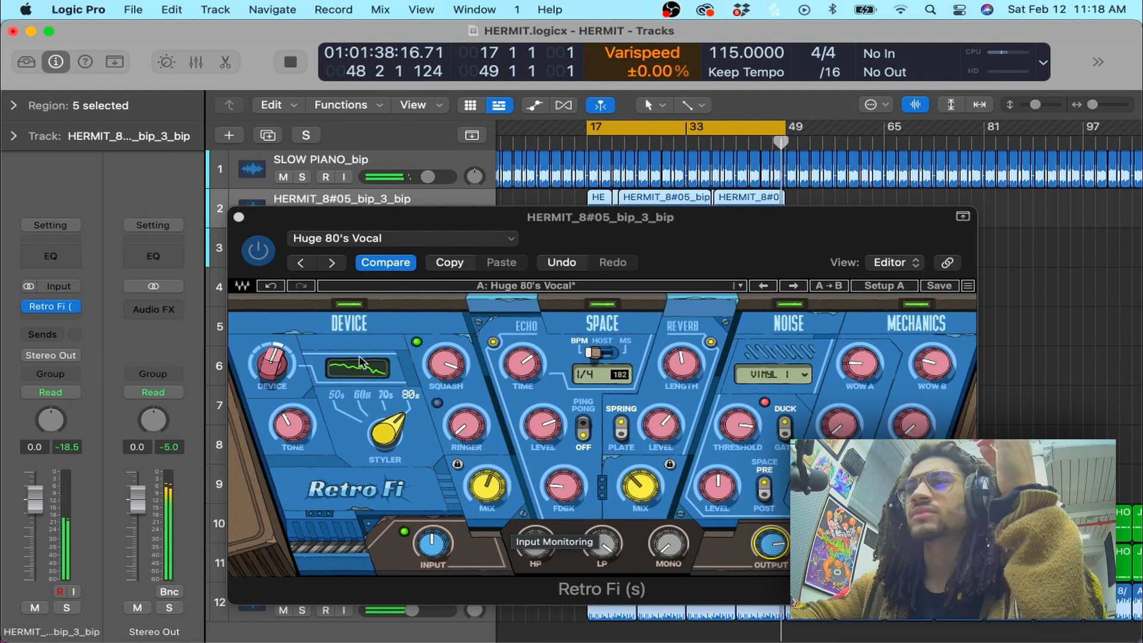
click(445, 364)
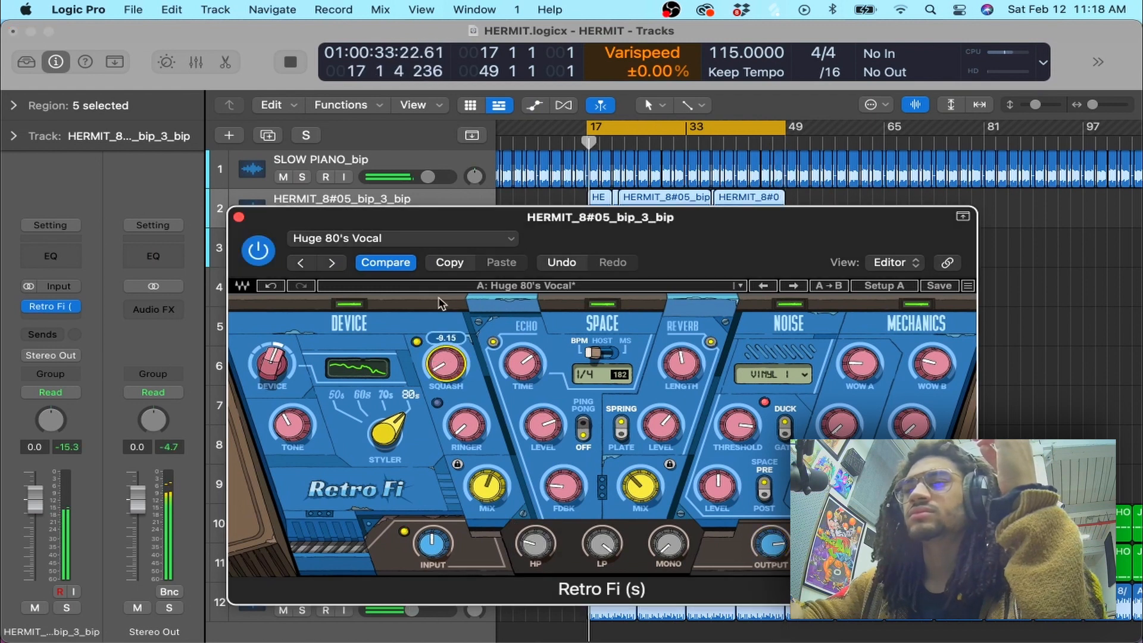
drag(450, 363, 450, 398)
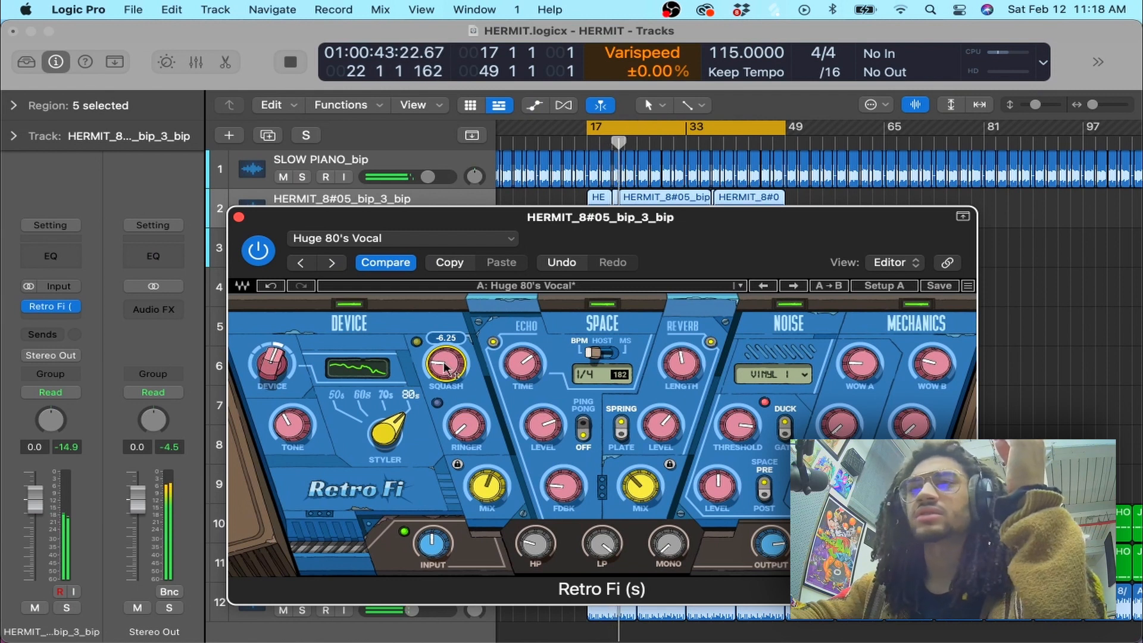
drag(293, 425, 292, 369)
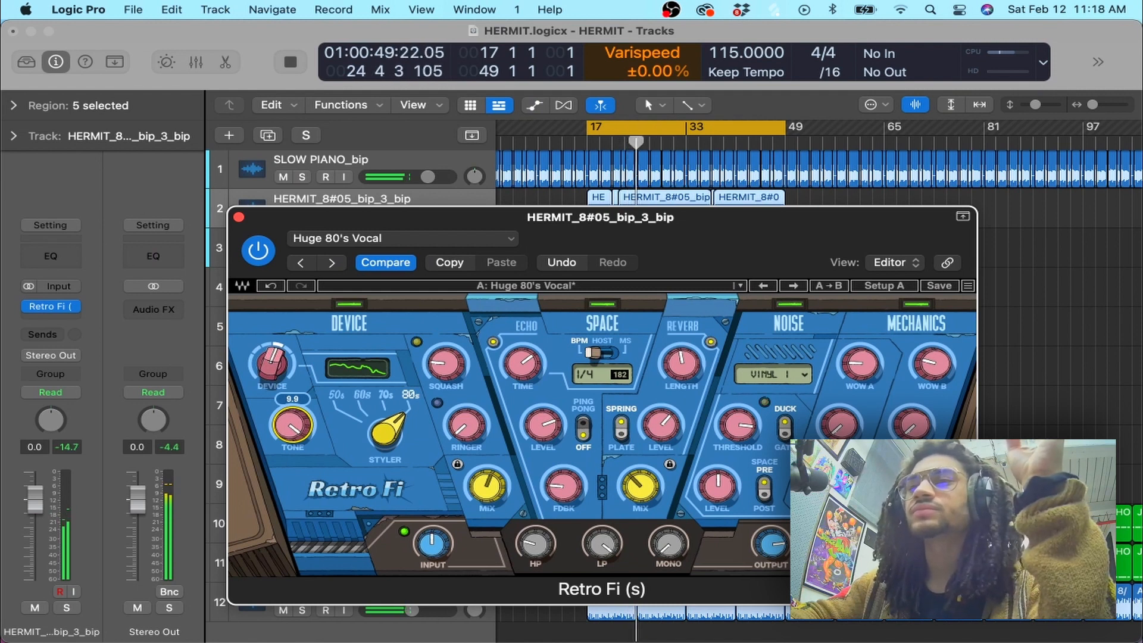
drag(286, 434, 286, 435)
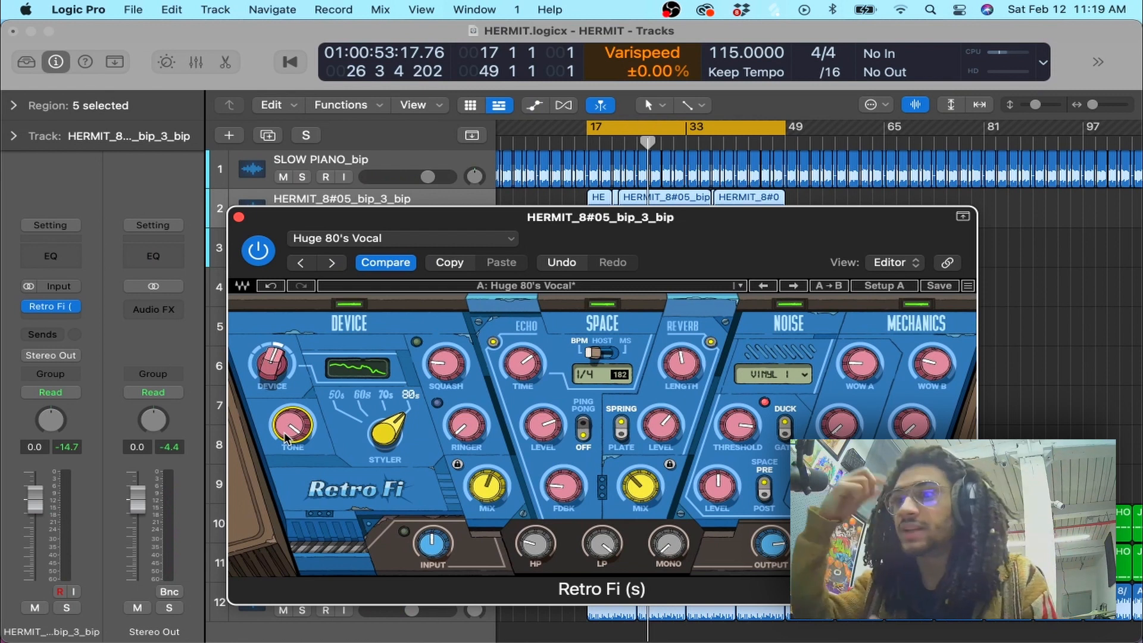
Play from bar 17 while bypassing and re-enabling Retro Fi to compare, then stop and close its window
key(space)
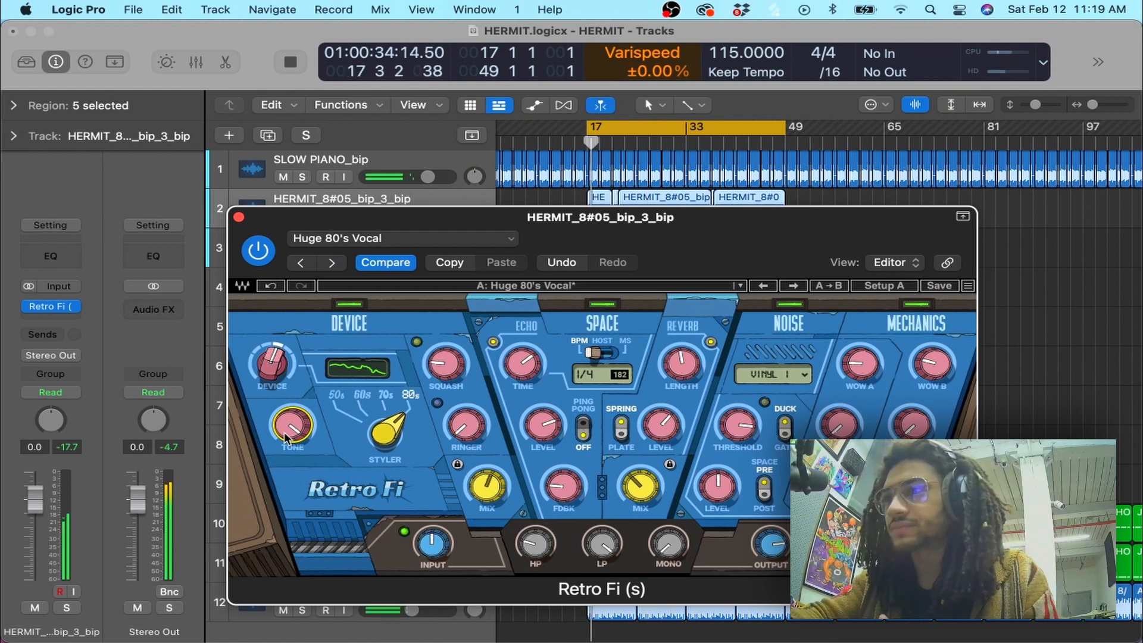
click(258, 251)
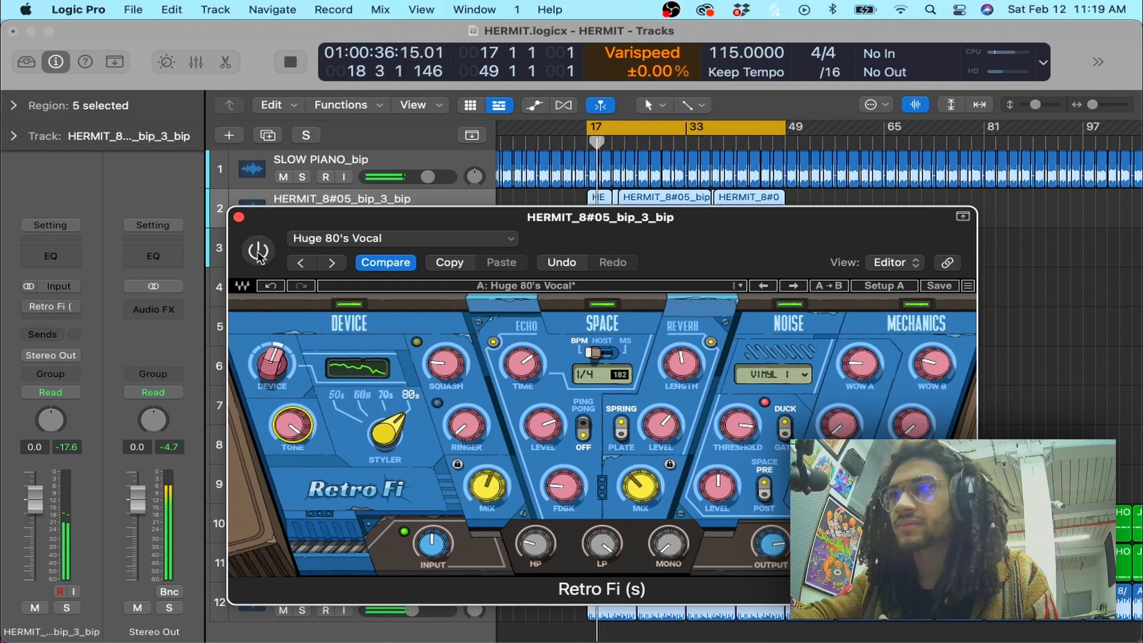
click(258, 250)
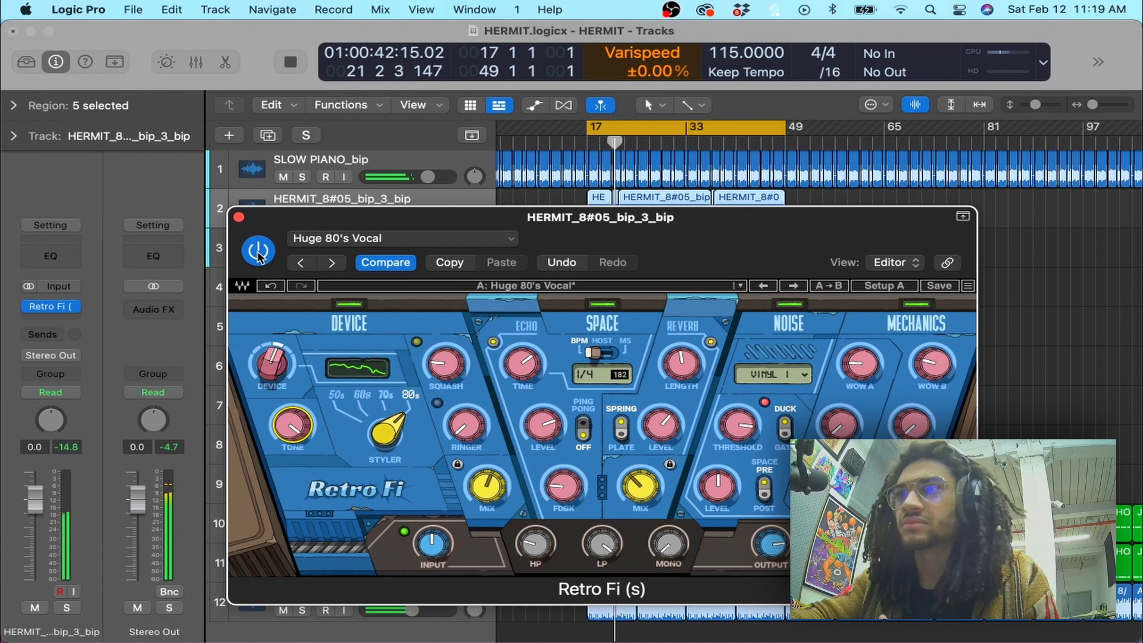
key(space)
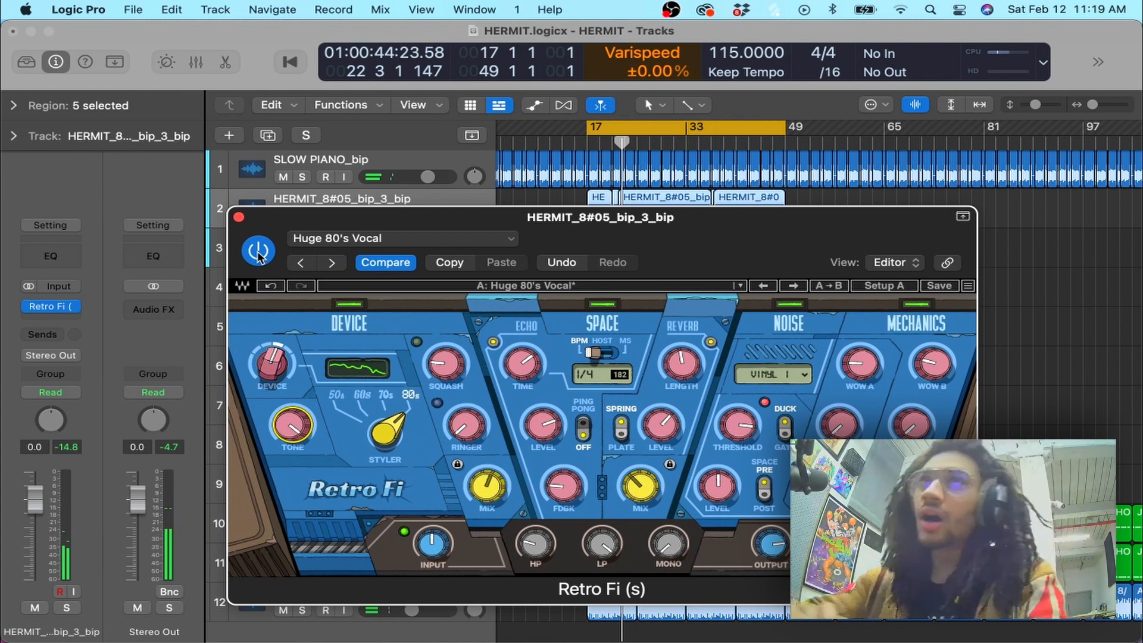
click(239, 218)
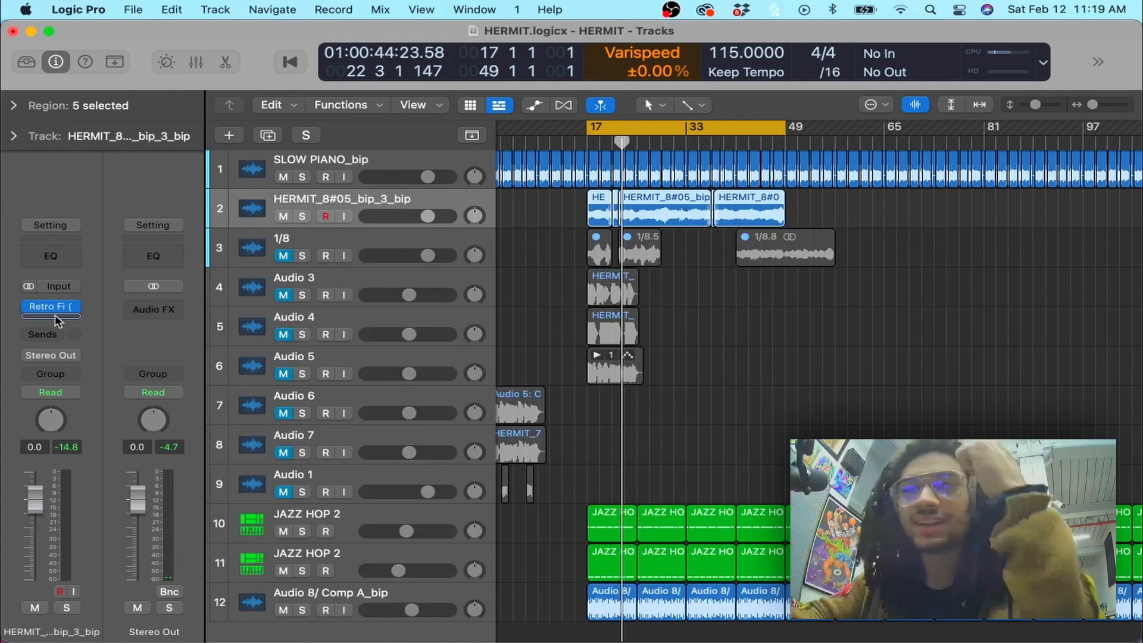
Insert the stereo Little AlterBoy plug-in ahead of Retro Fi on the HERMIT track
drag(54, 315, 55, 315)
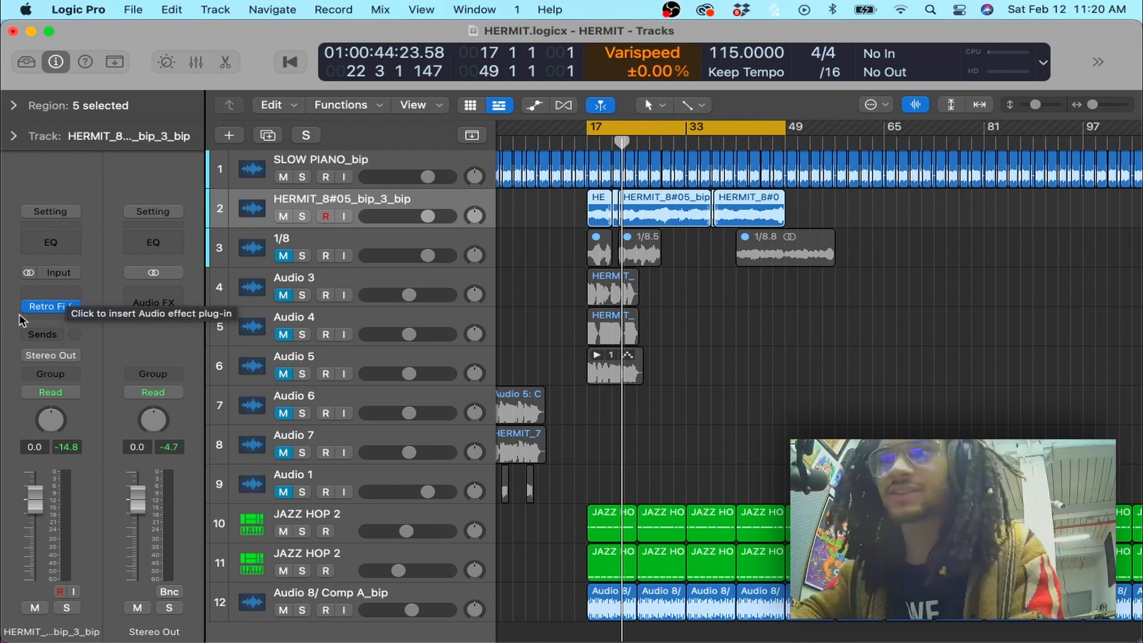
click(52, 293)
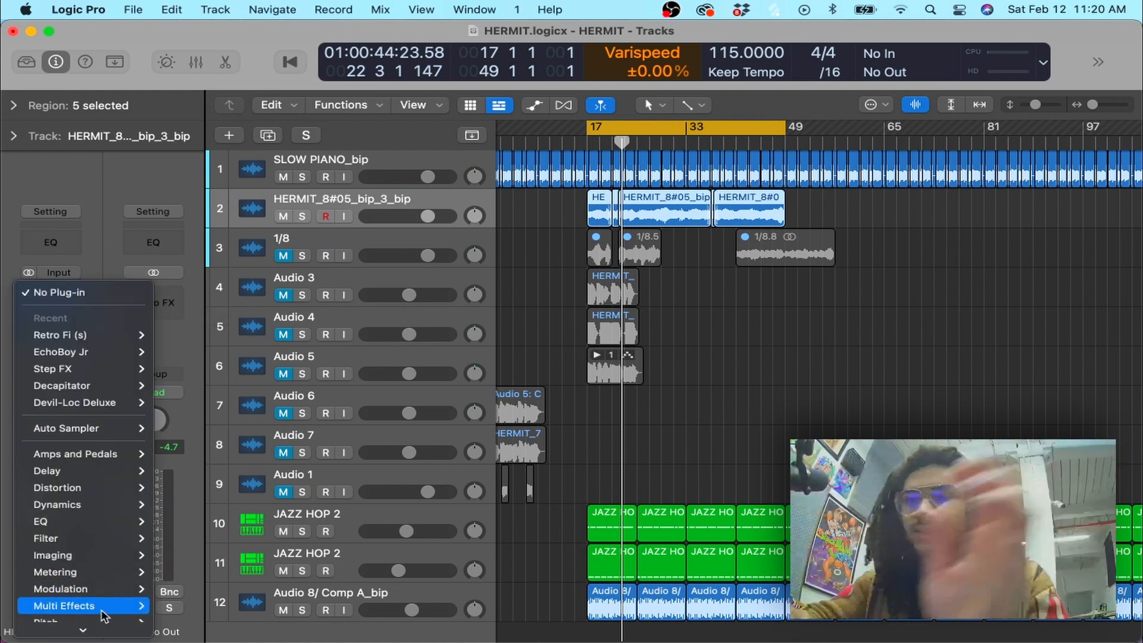
mouse_move(101, 631)
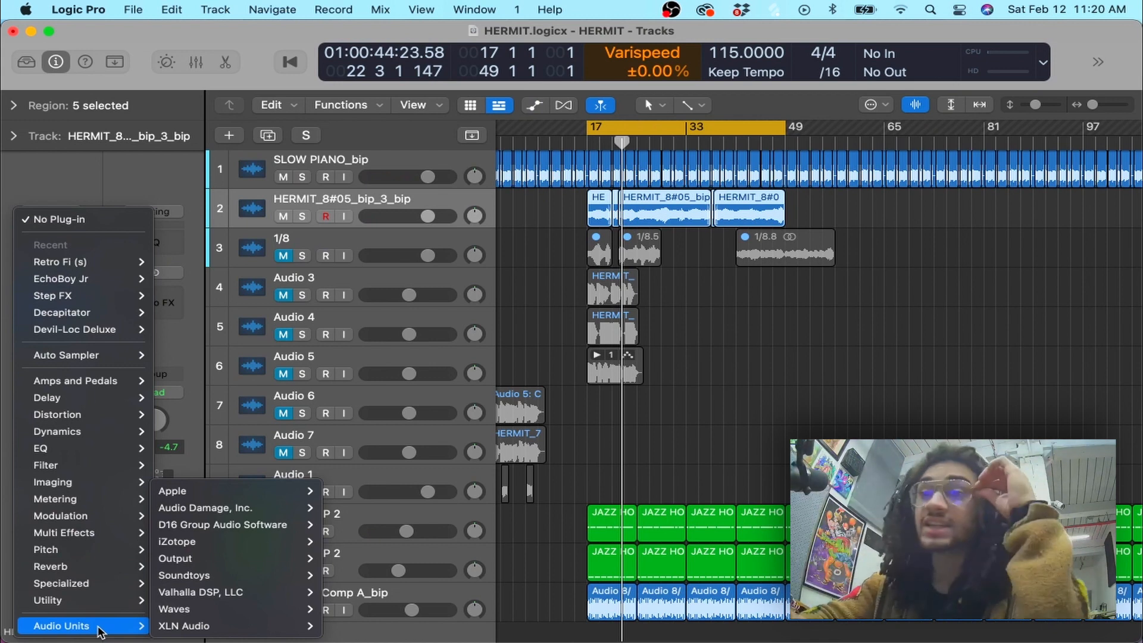
mouse_move(262, 560)
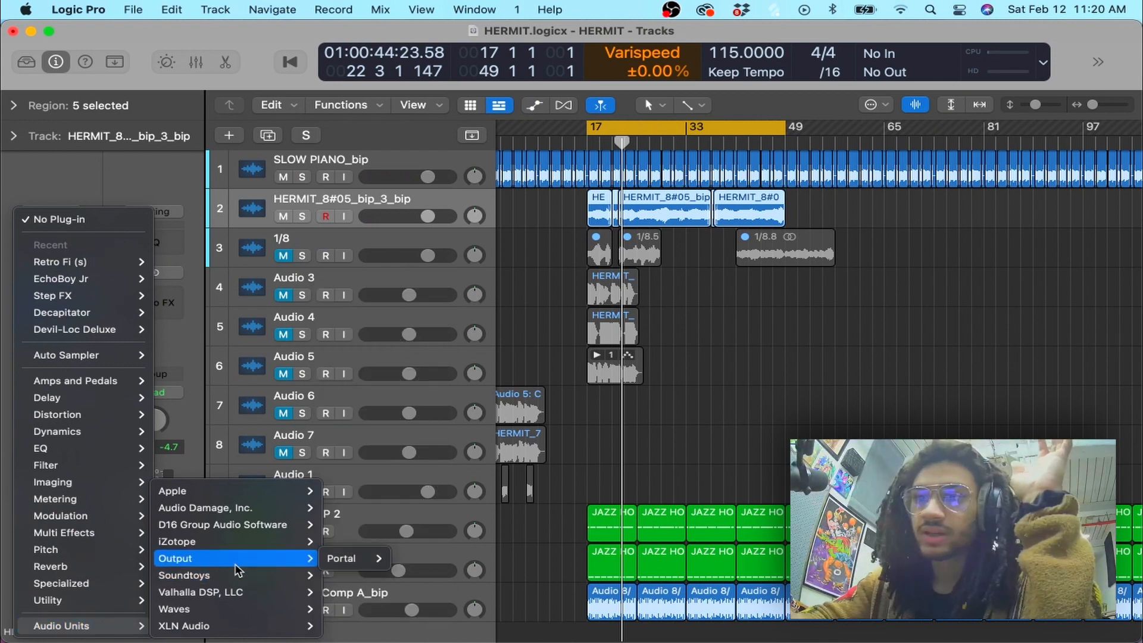
mouse_move(241, 575)
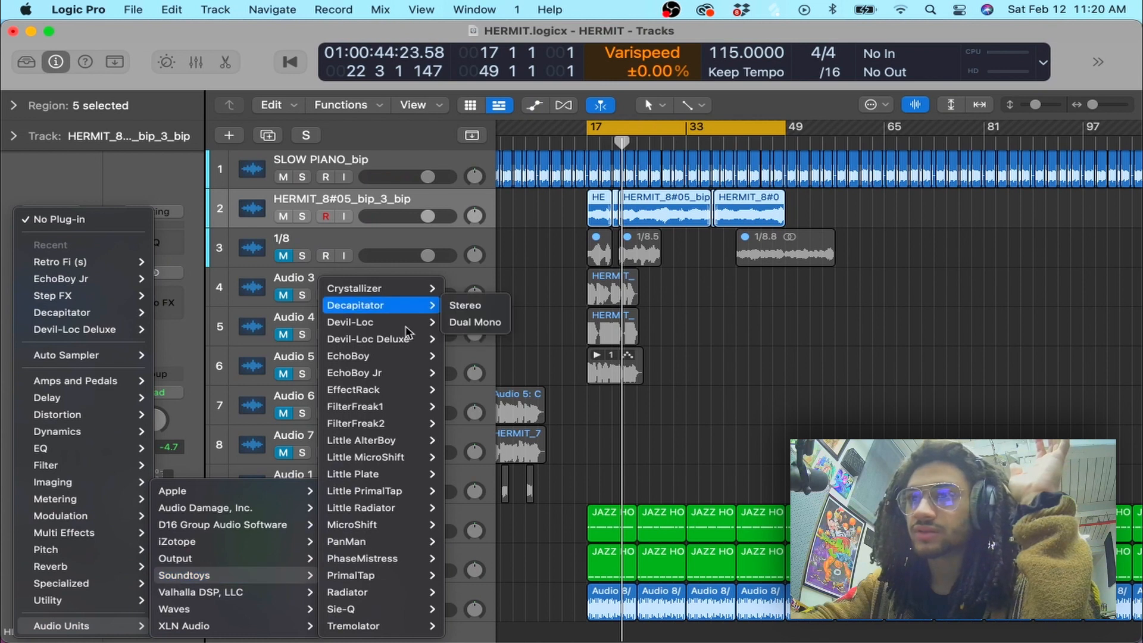
mouse_move(401, 441)
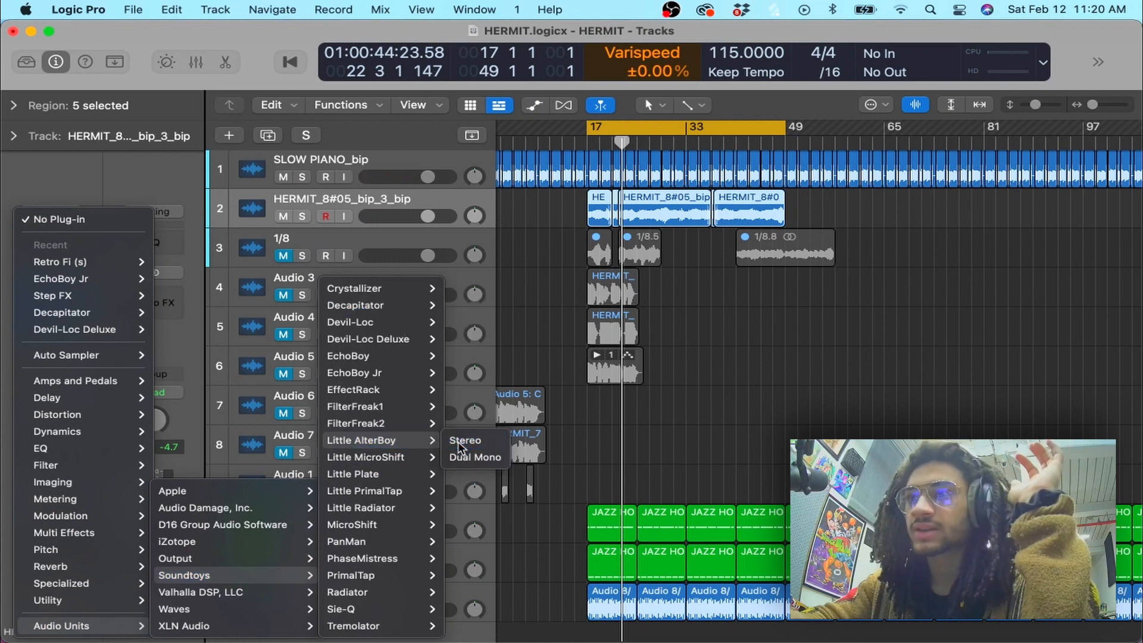
click(458, 442)
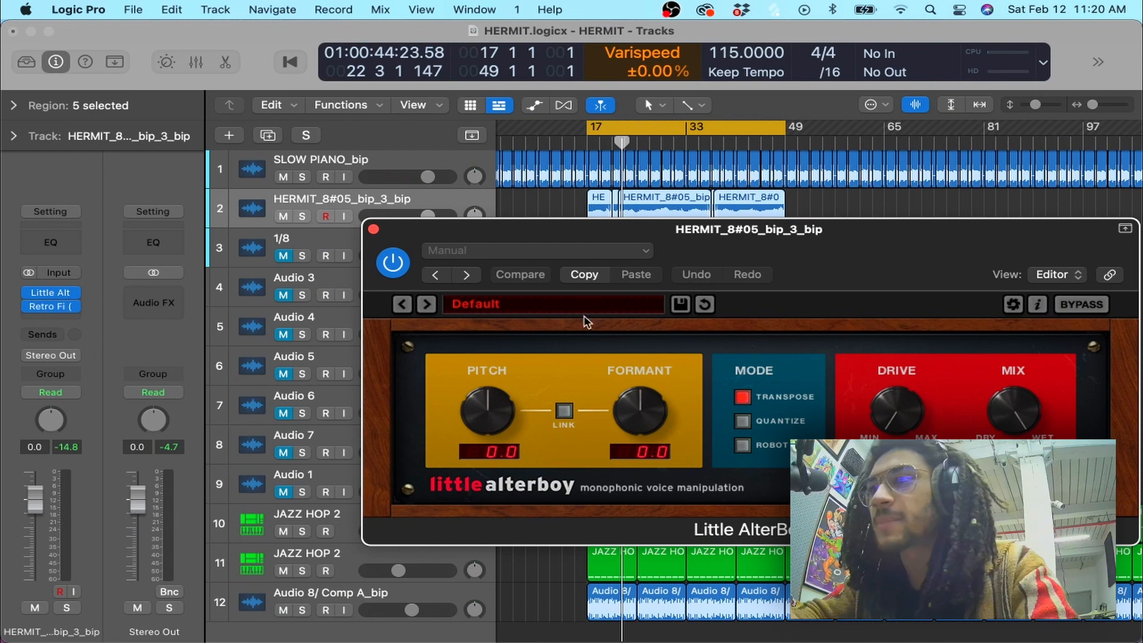
drag(575, 238, 463, 273)
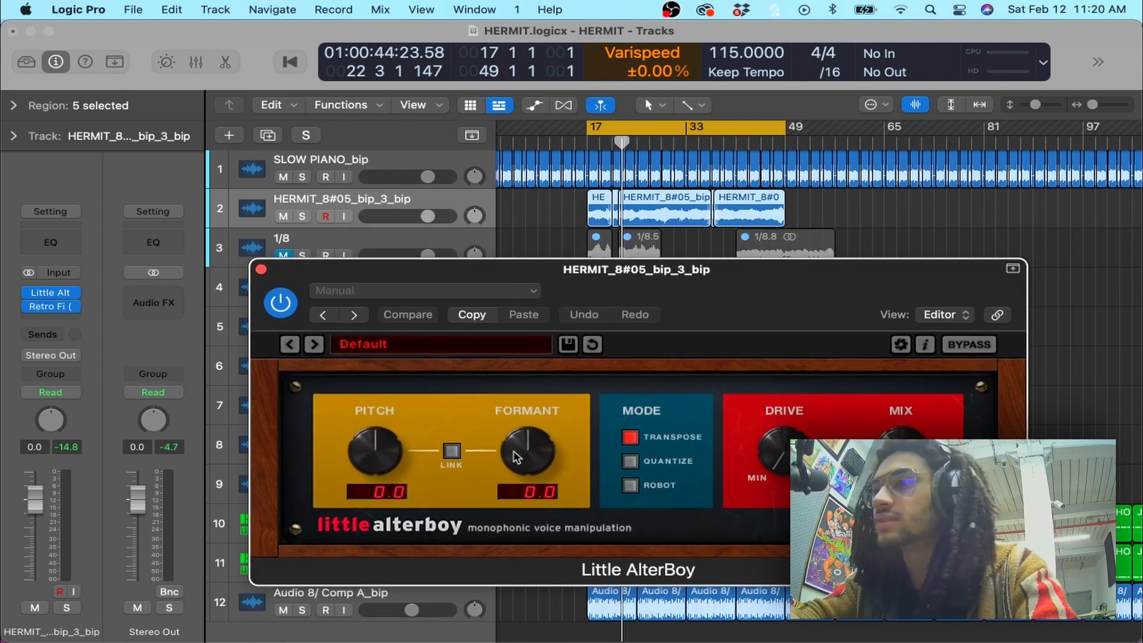
Try Little AlterBoy's Formant at -6.8 during playback, reset it to 0.0, and remove the plug-in from the HERMIT track
key(space)
drag(515, 457, 547, 537)
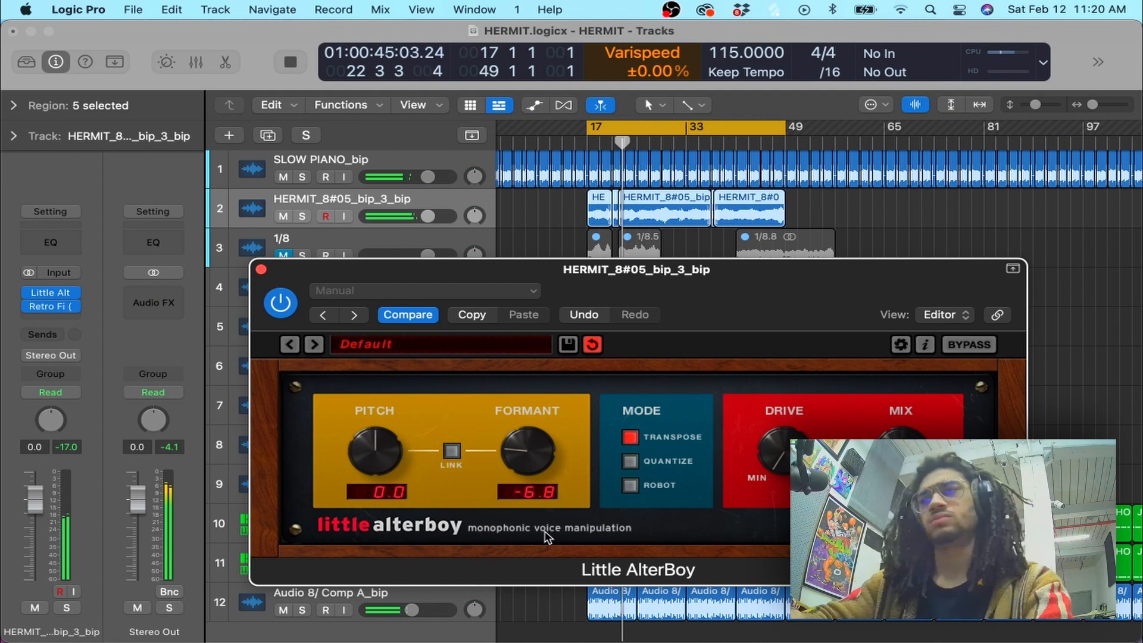
key(space)
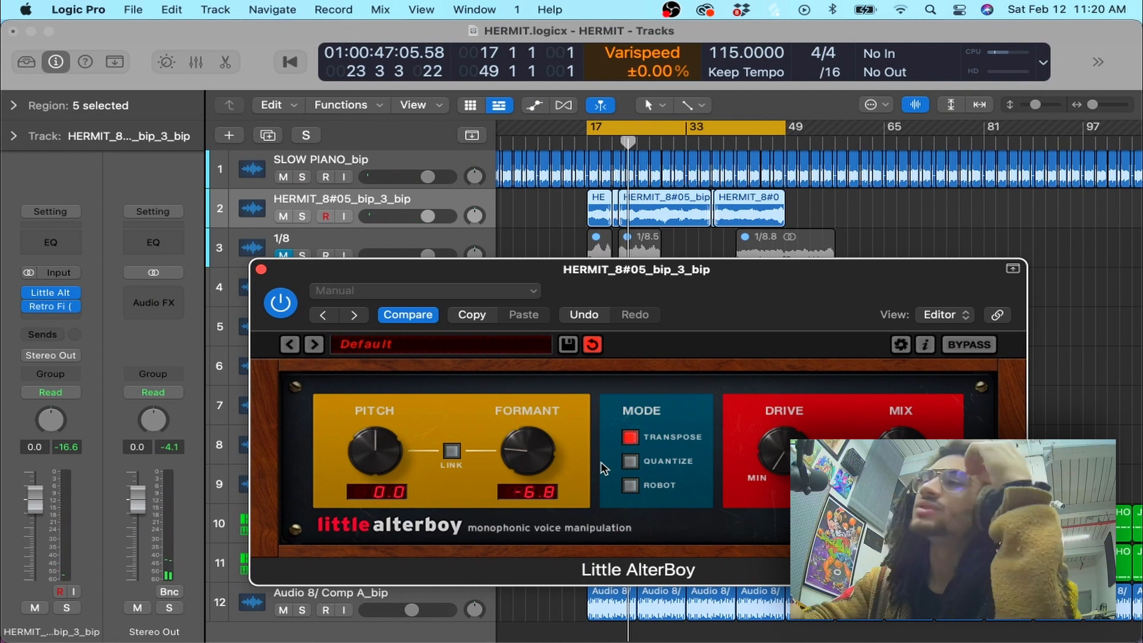
drag(546, 452, 549, 406)
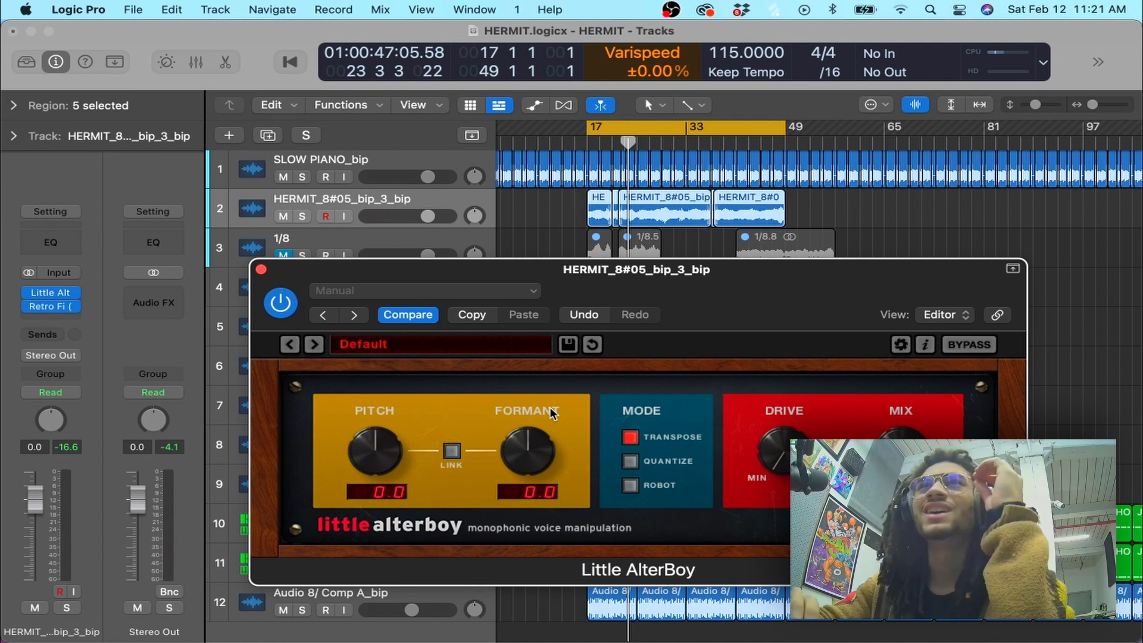
click(261, 271)
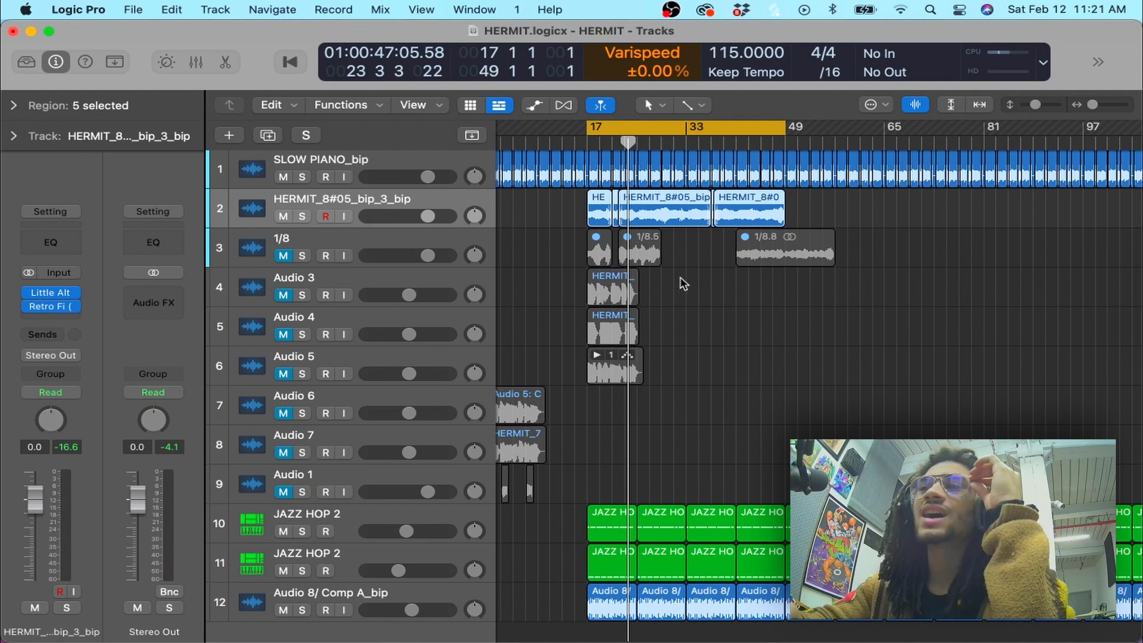
click(77, 291)
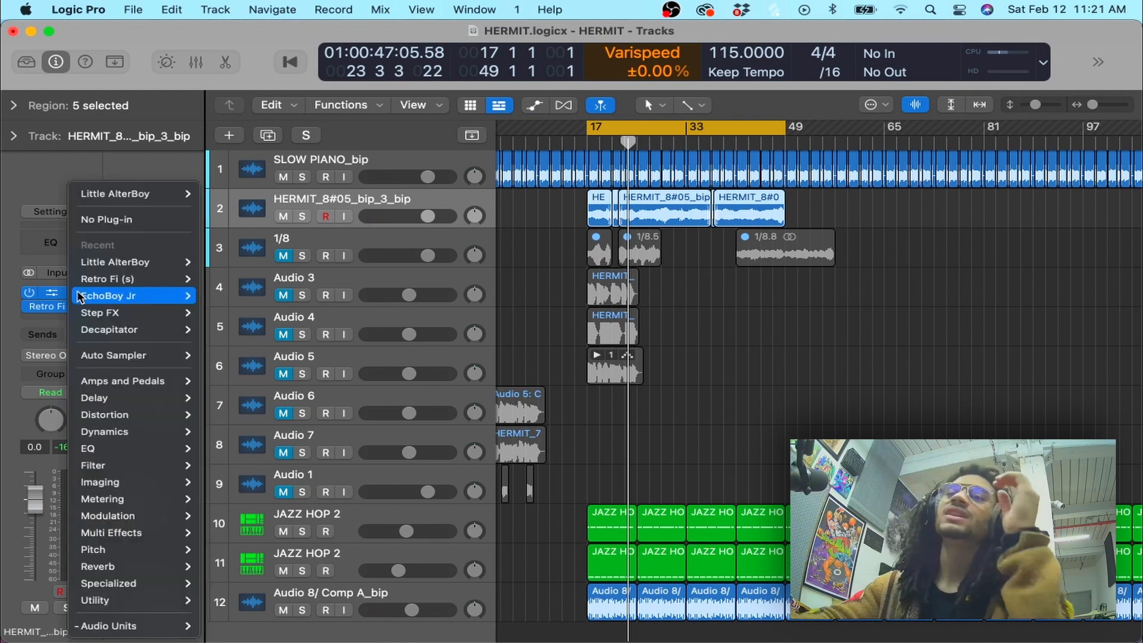
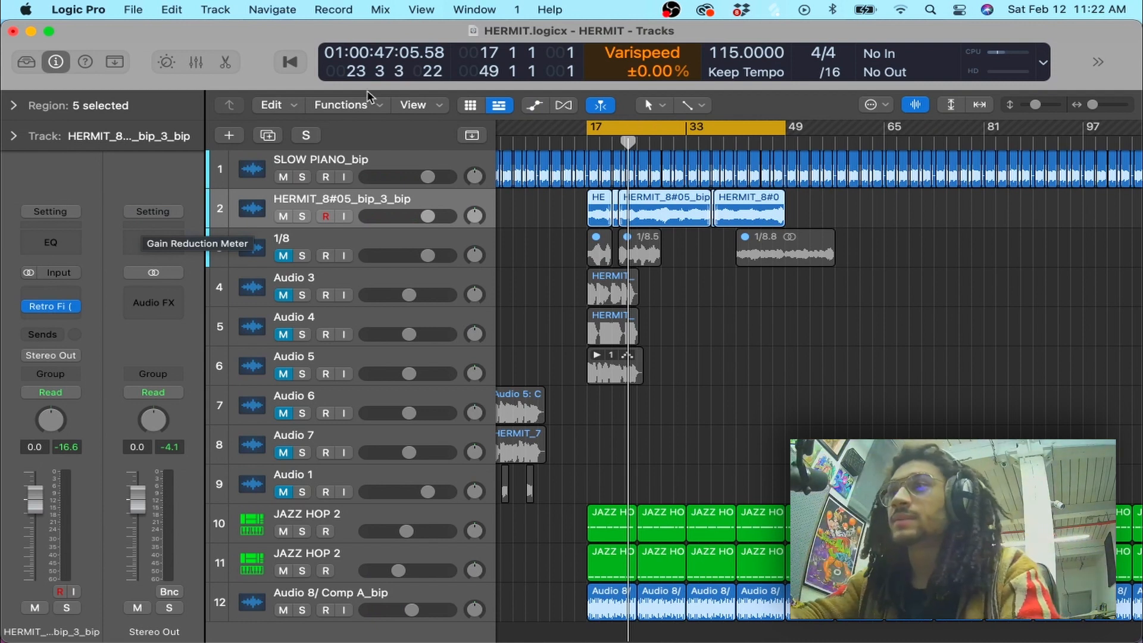
Play the beat from bar 17 to listen to the HERMIT track with only Retro Fi on it
drag(628, 143, 589, 144)
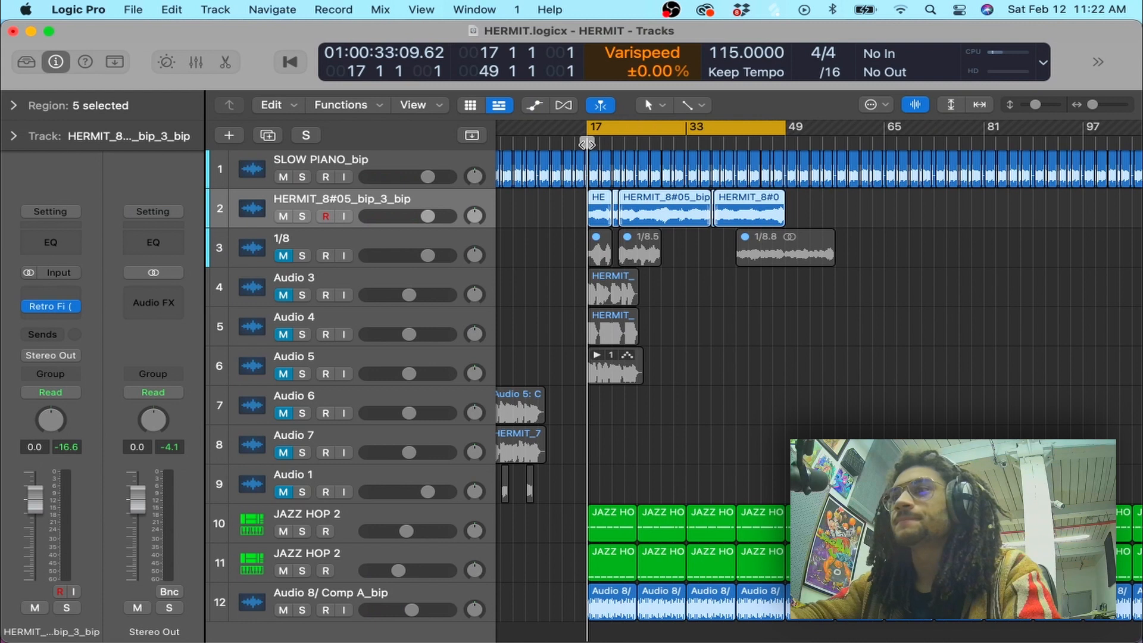
key(space)
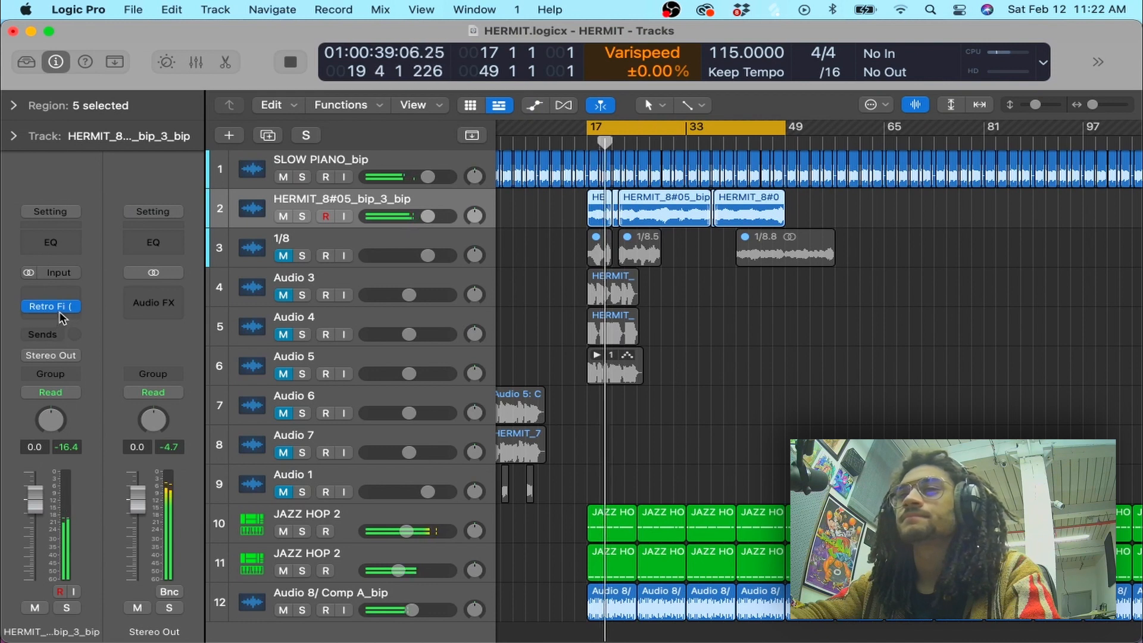
key(space)
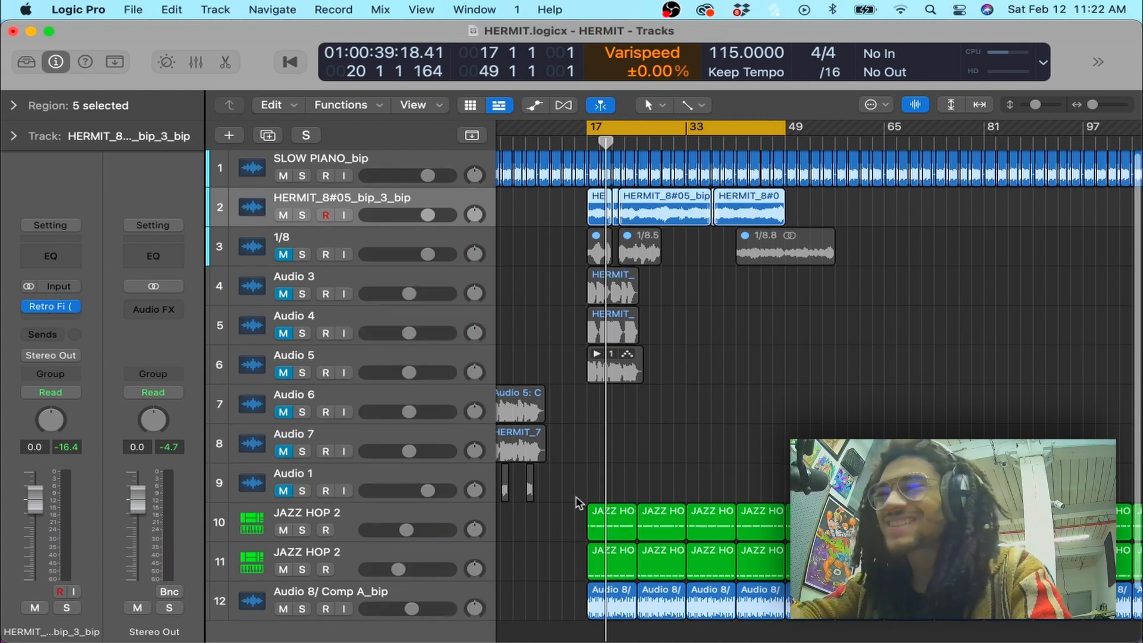
scroll(576, 495, down, 2)
click(364, 533)
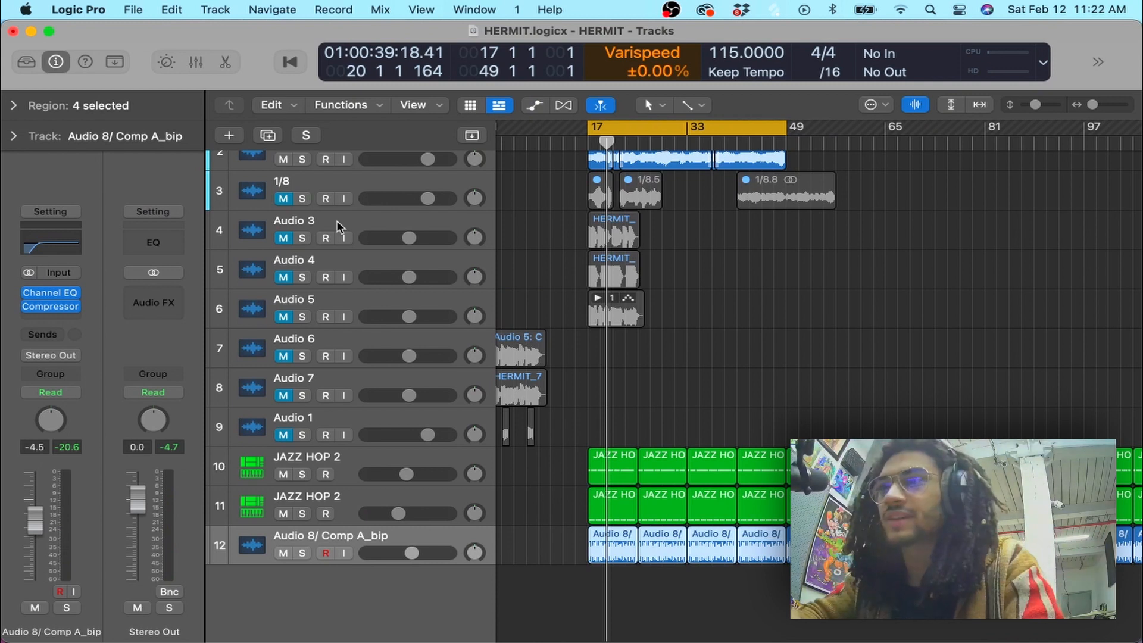
click(227, 138)
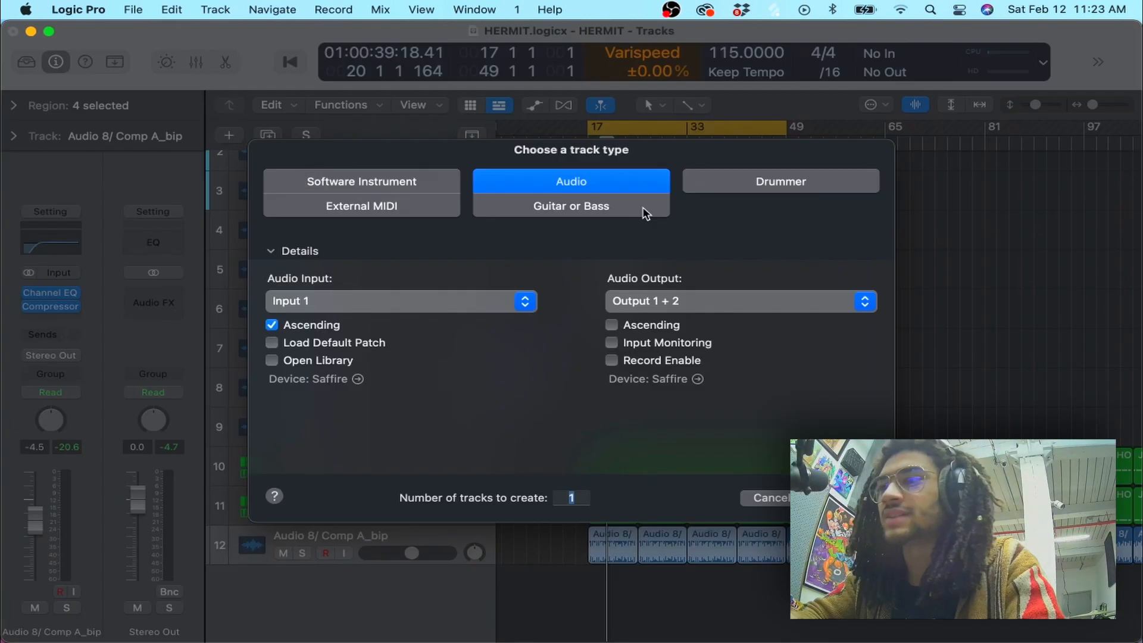
click(764, 498)
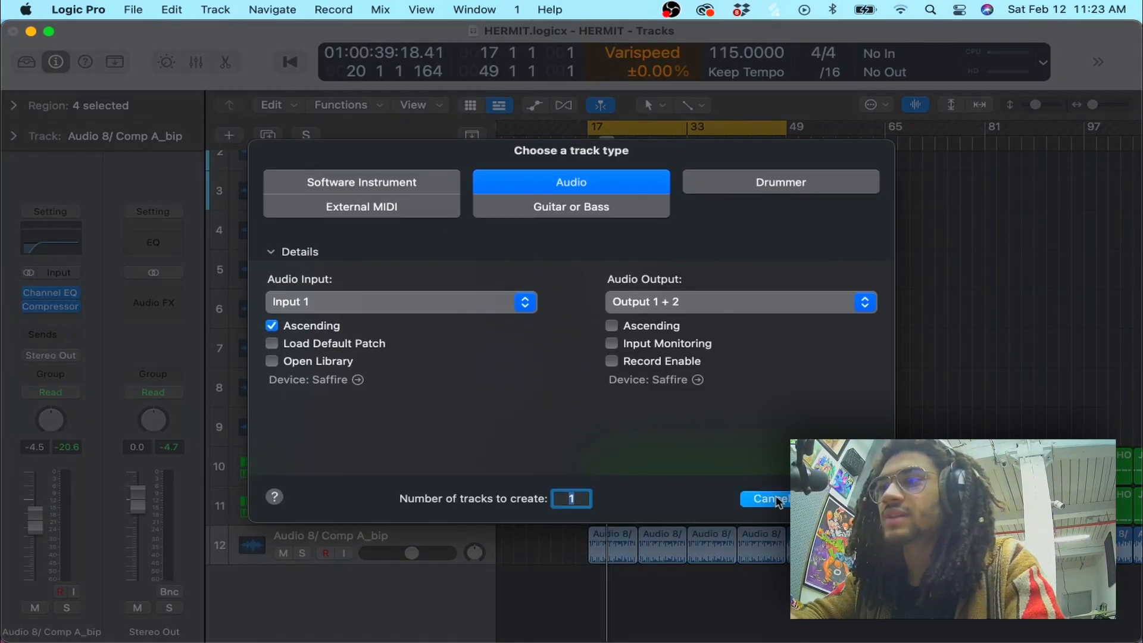
click(334, 490)
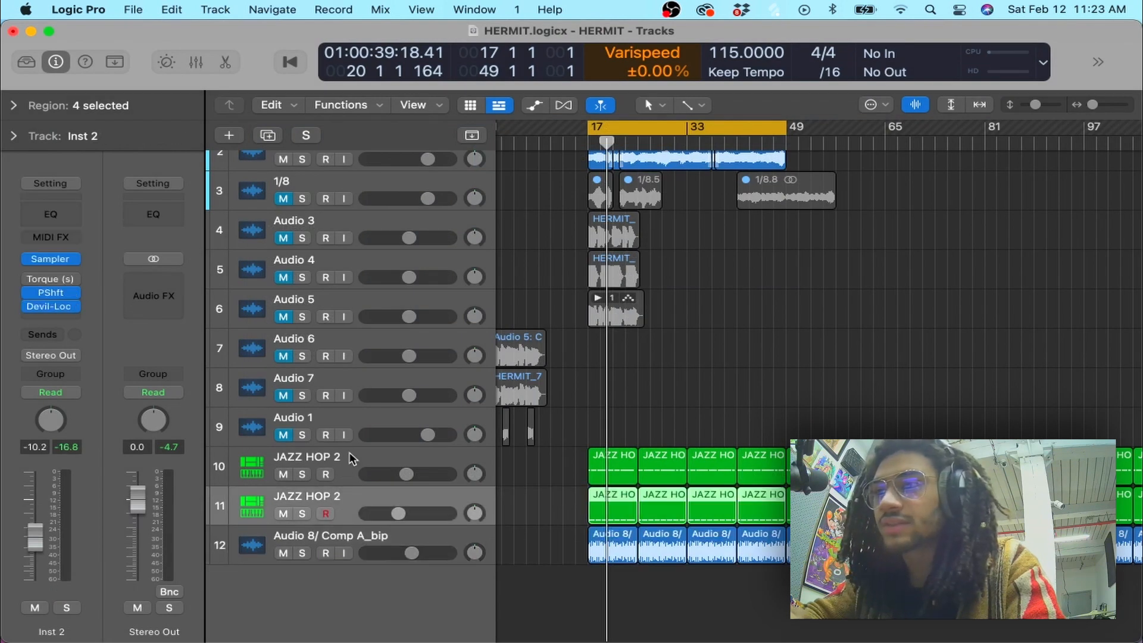
Create one new software instrument track below the Audio 8/ Comp A_bip track
click(288, 560)
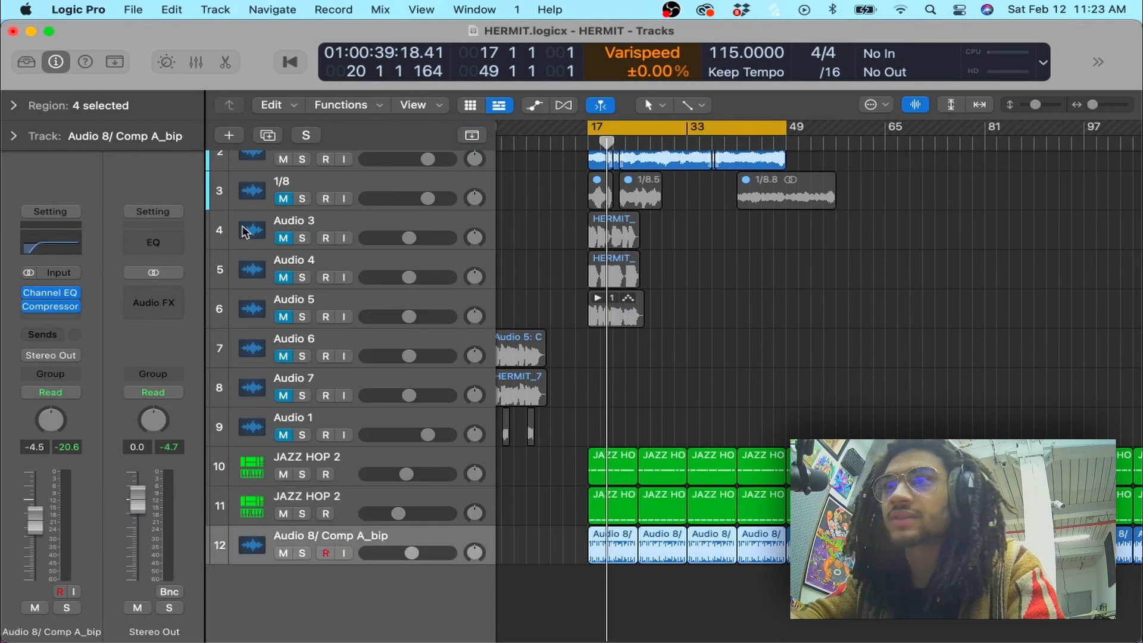
click(229, 136)
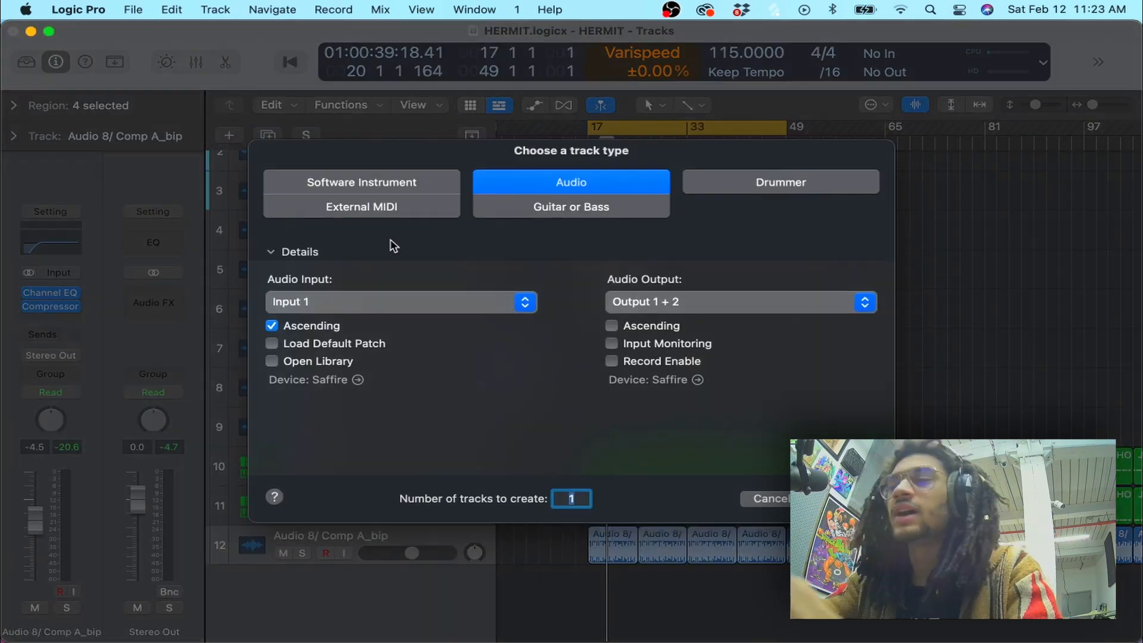
click(404, 189)
key(Return)
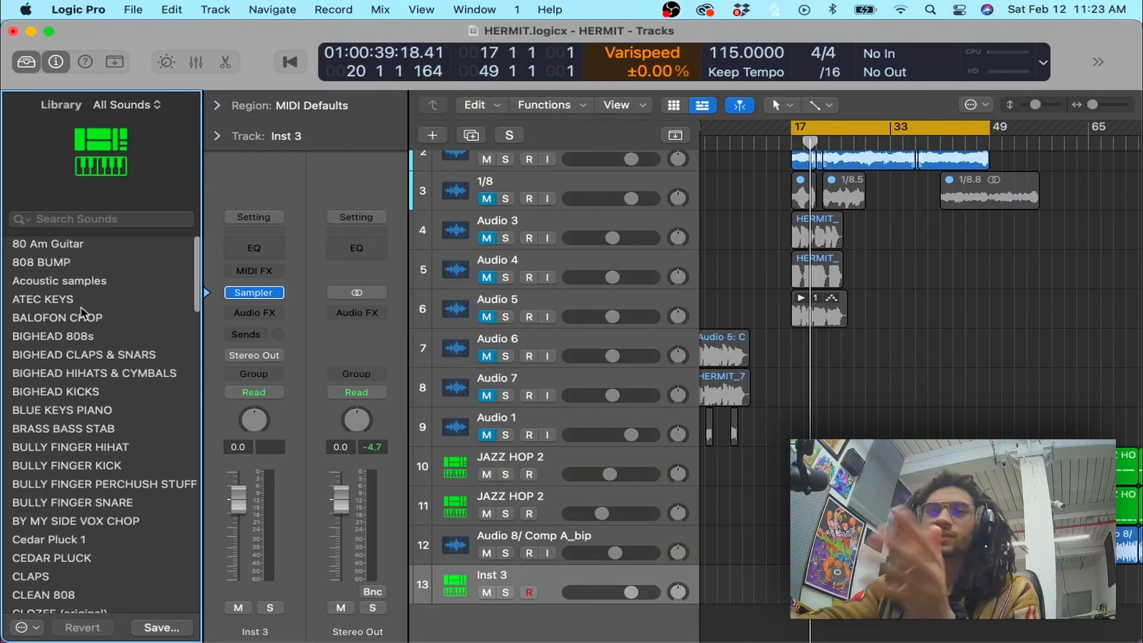
Load the BIGHEAD KICKS sound on the new instrument track and close the Musical Typing keyboard
click(68, 391)
key(super+k)
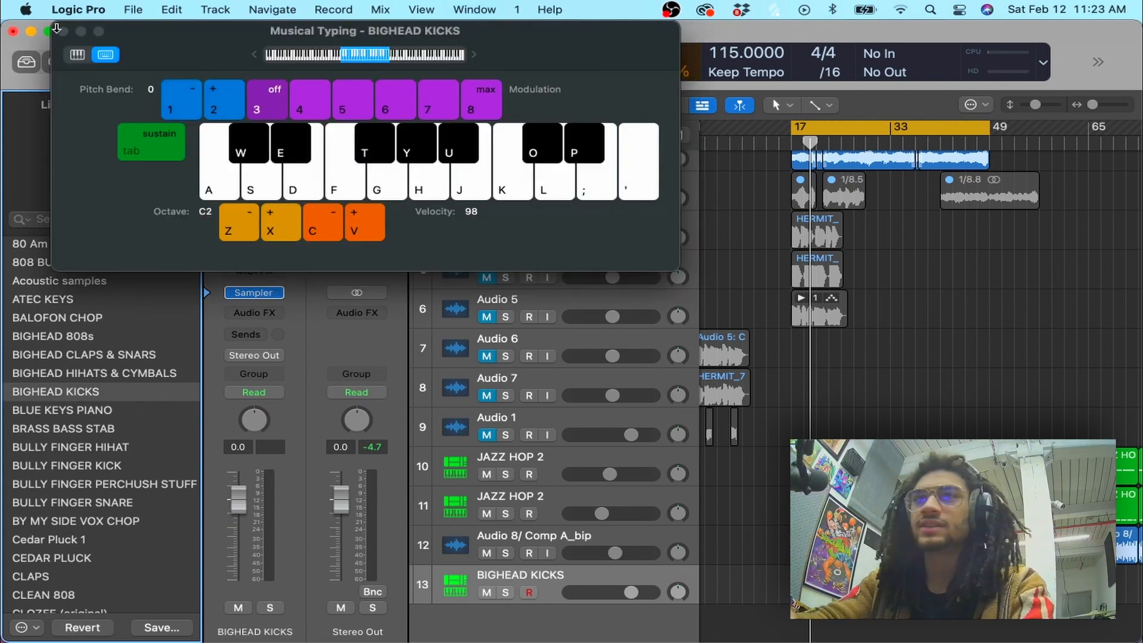
click(63, 31)
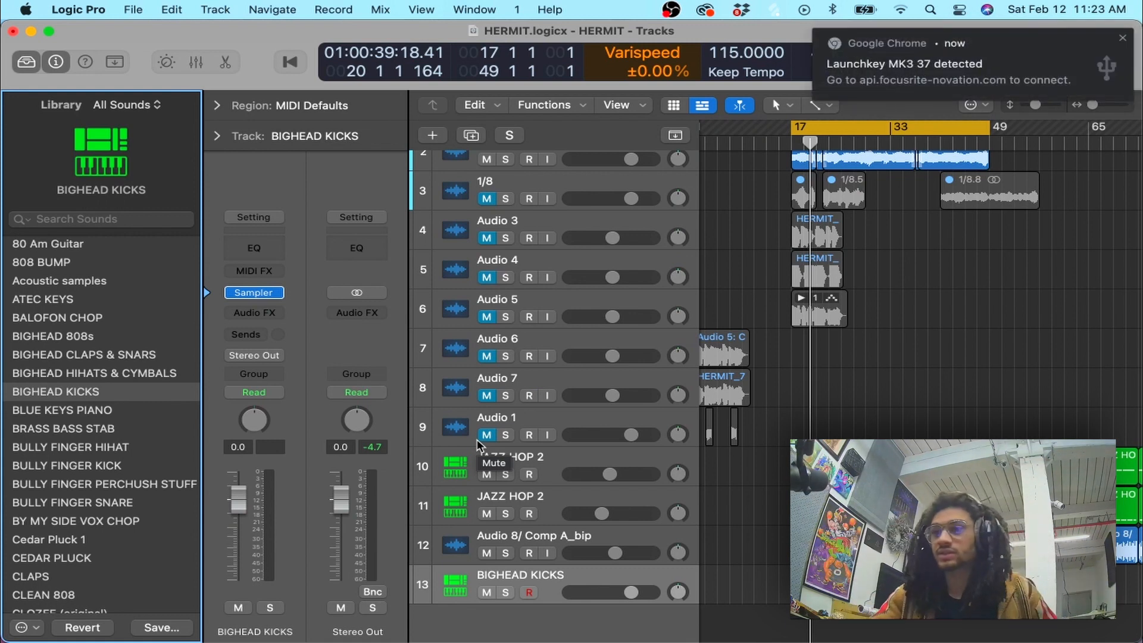
Record-enable the BIGHEAD KICKS track and record about four bars of kicks with the full beat from bar 17
click(528, 591)
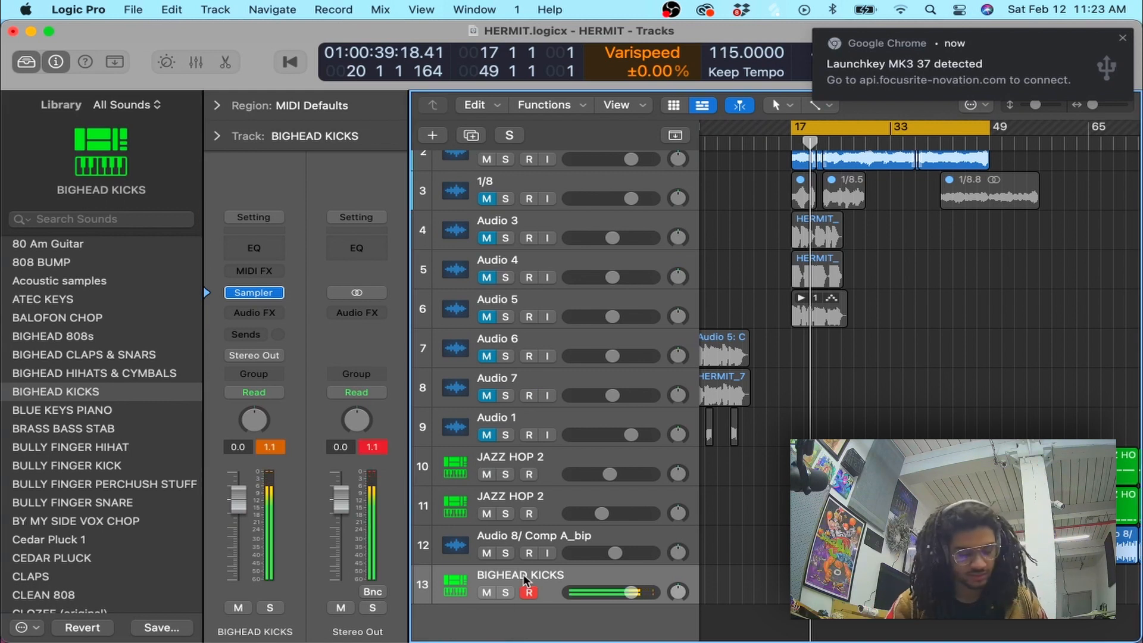
key(Return)
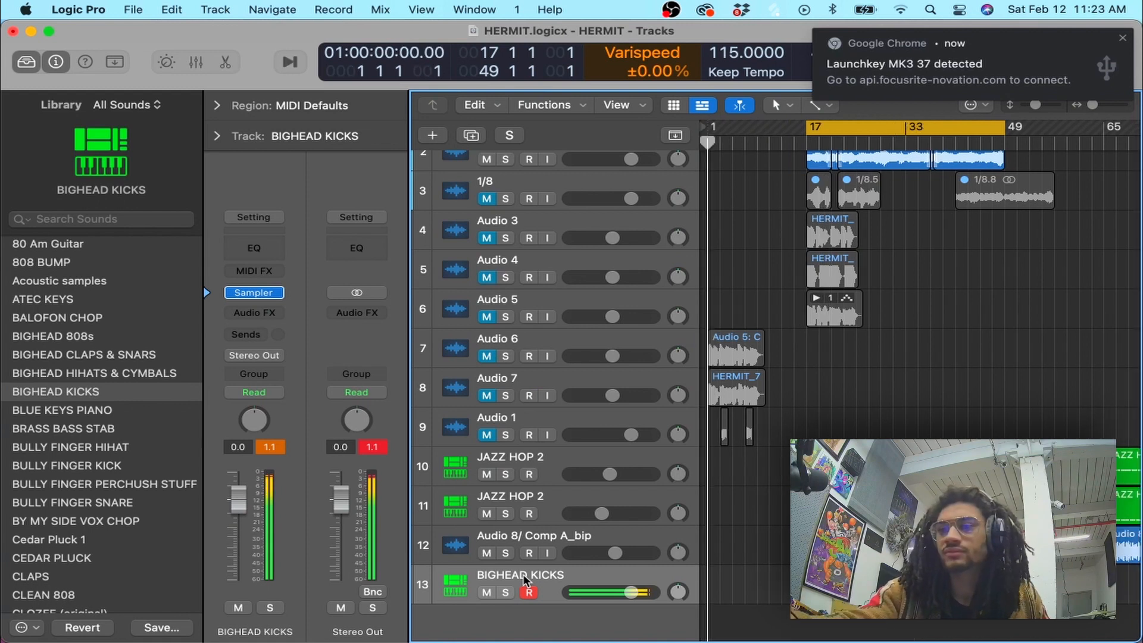
key(space)
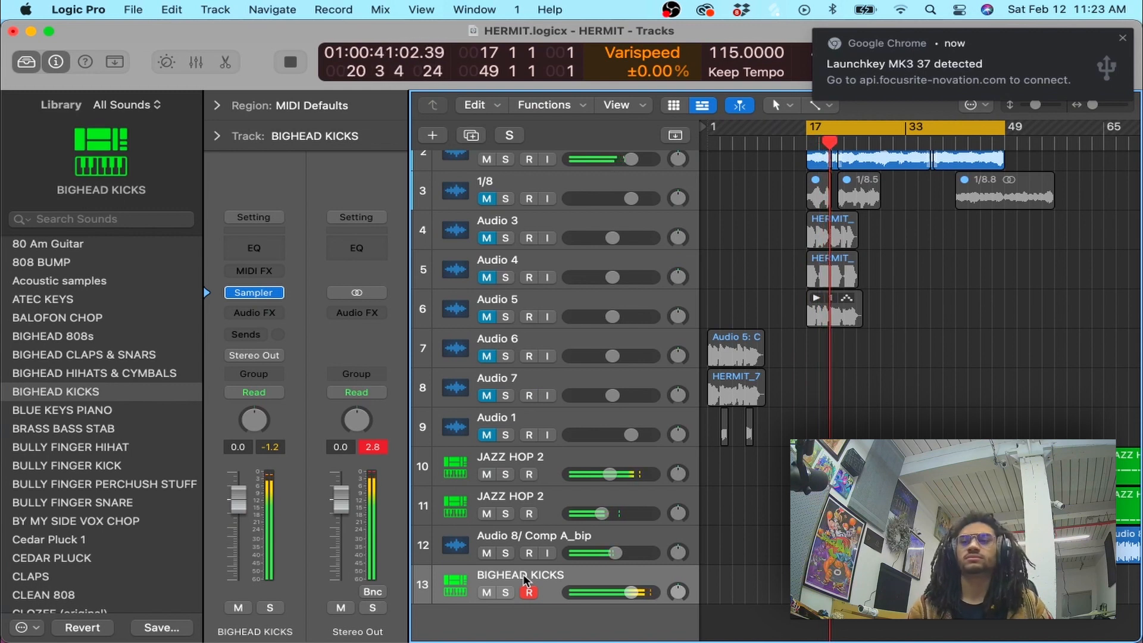
key(space)
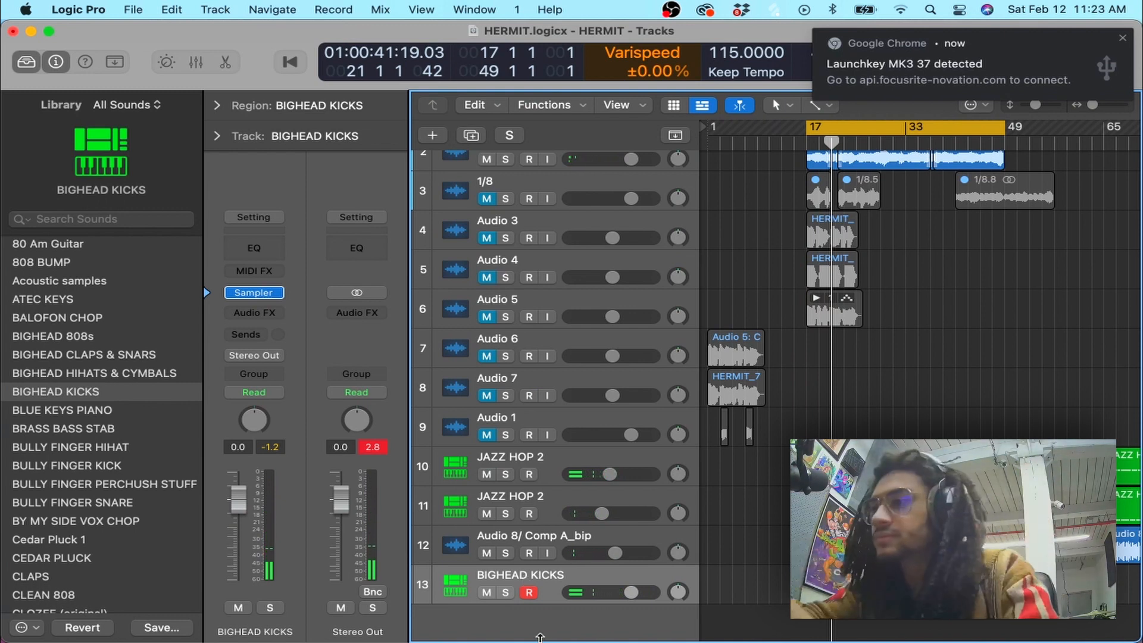
Open the recorded BIGHEAD KICKS region in the Piano Roll and quantize all its kick notes to 1/4 Note
key(p)
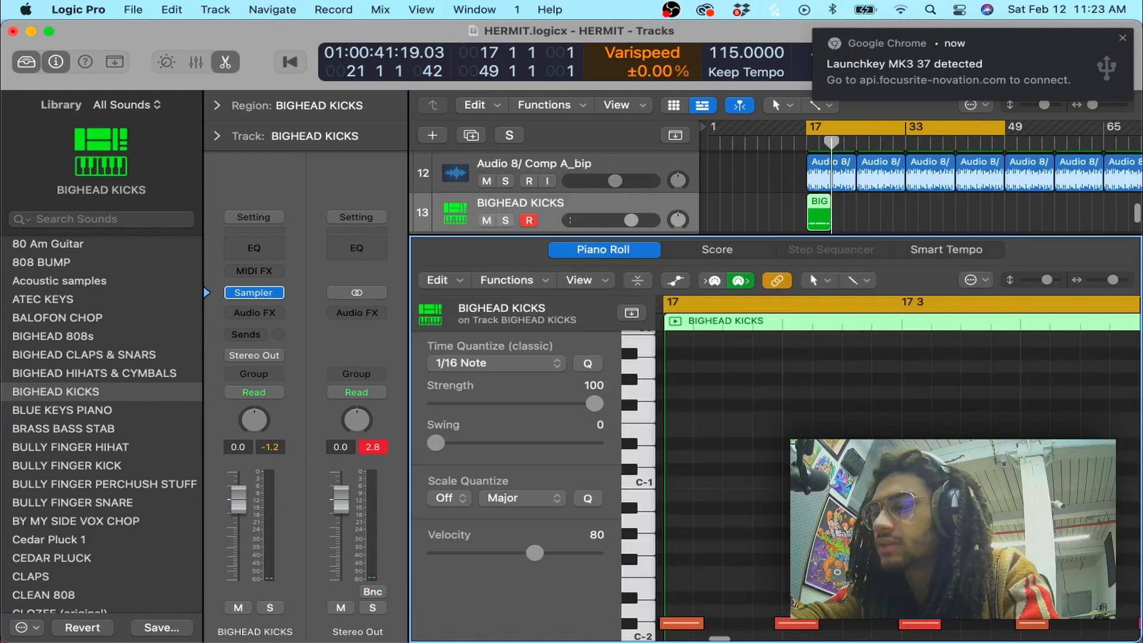
click(639, 625)
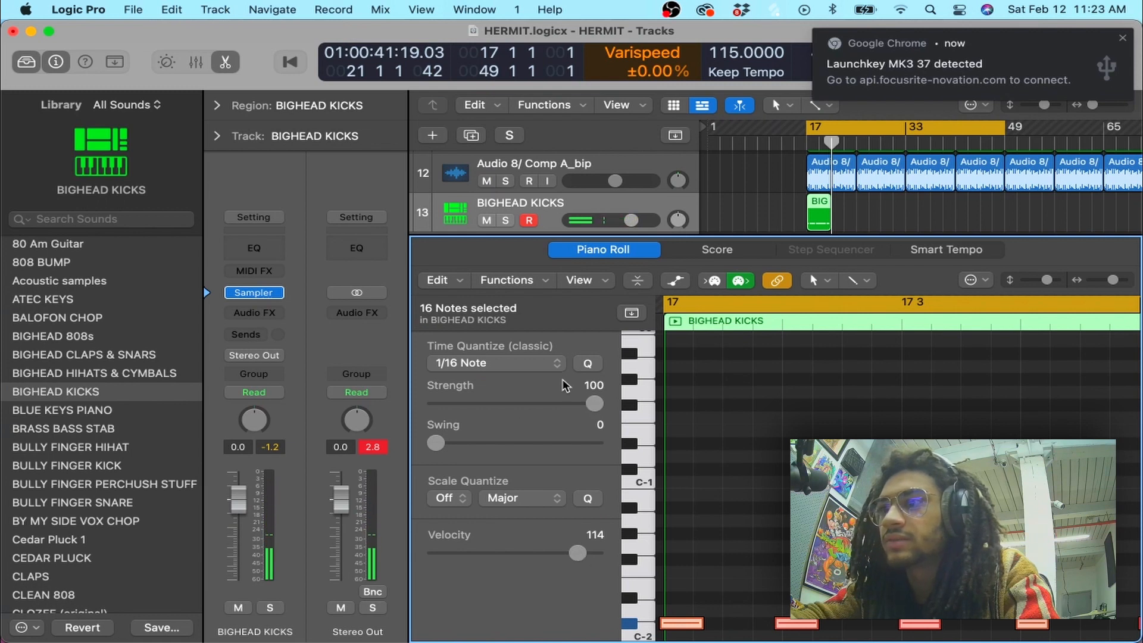
click(550, 363)
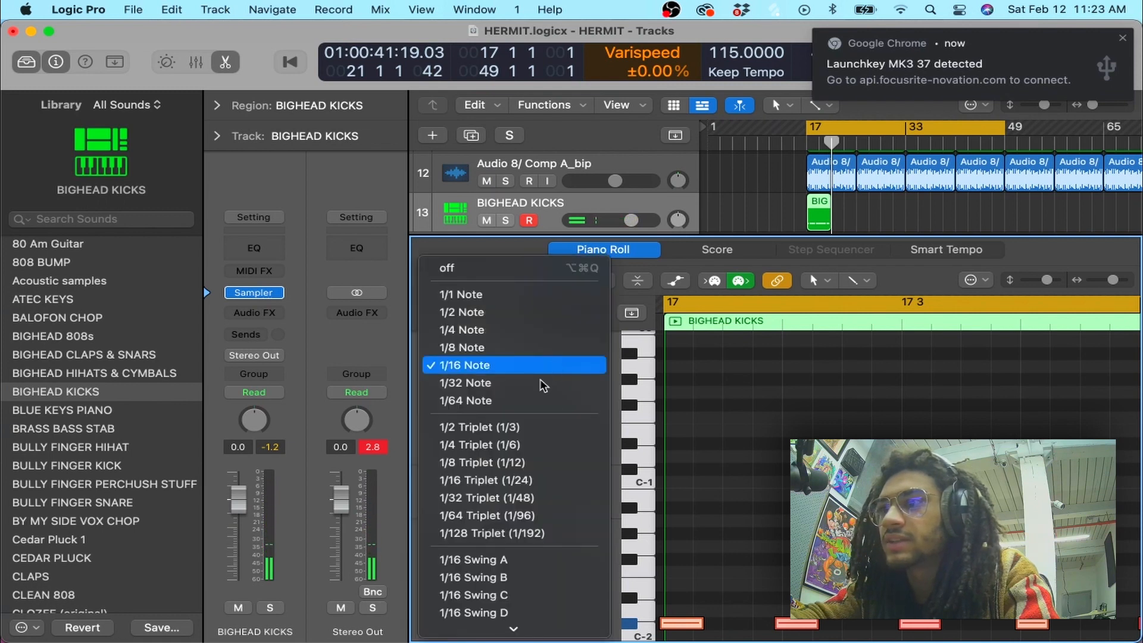
click(519, 331)
Apply the Fixed Velocity MIDI transform at 127 to all selected kick notes and play the result
click(503, 282)
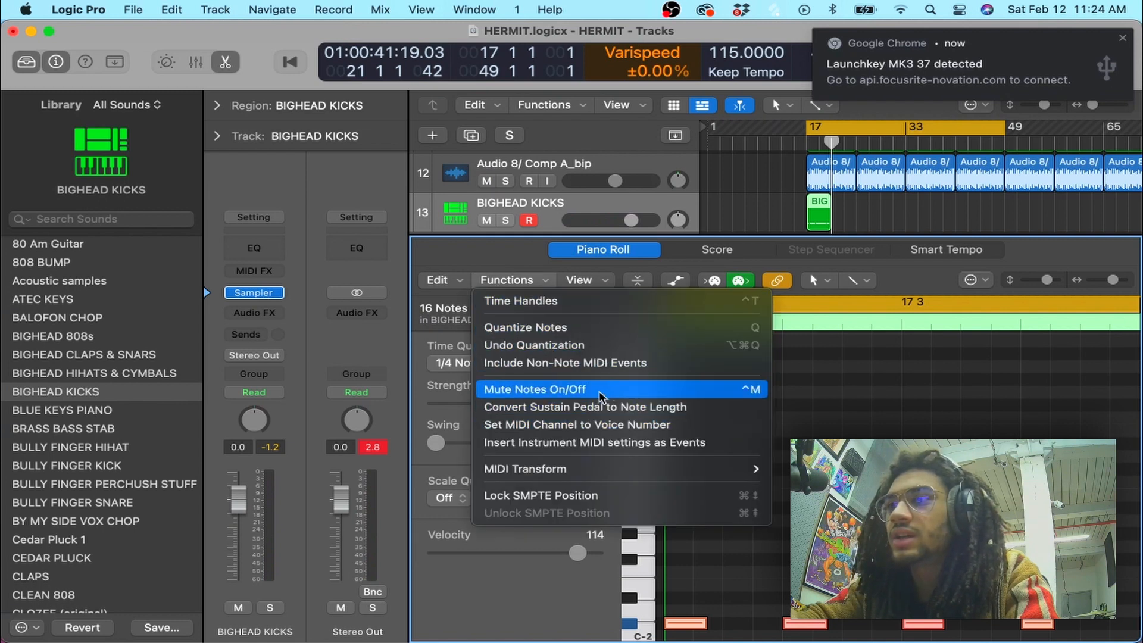
mouse_move(612, 469)
click(812, 338)
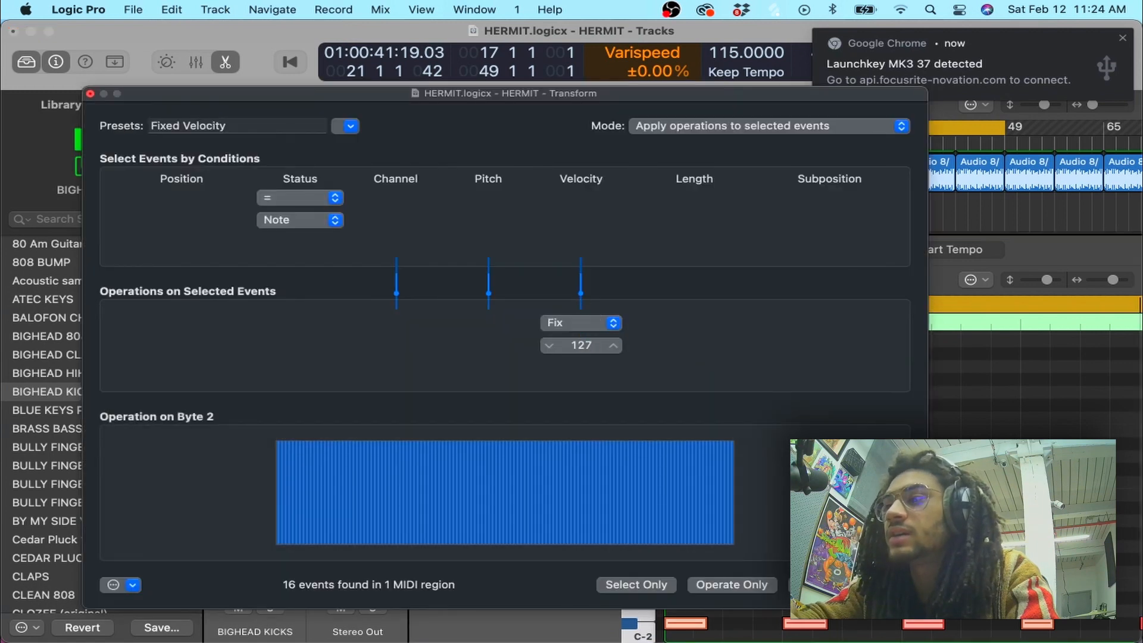
click(91, 94)
key(space)
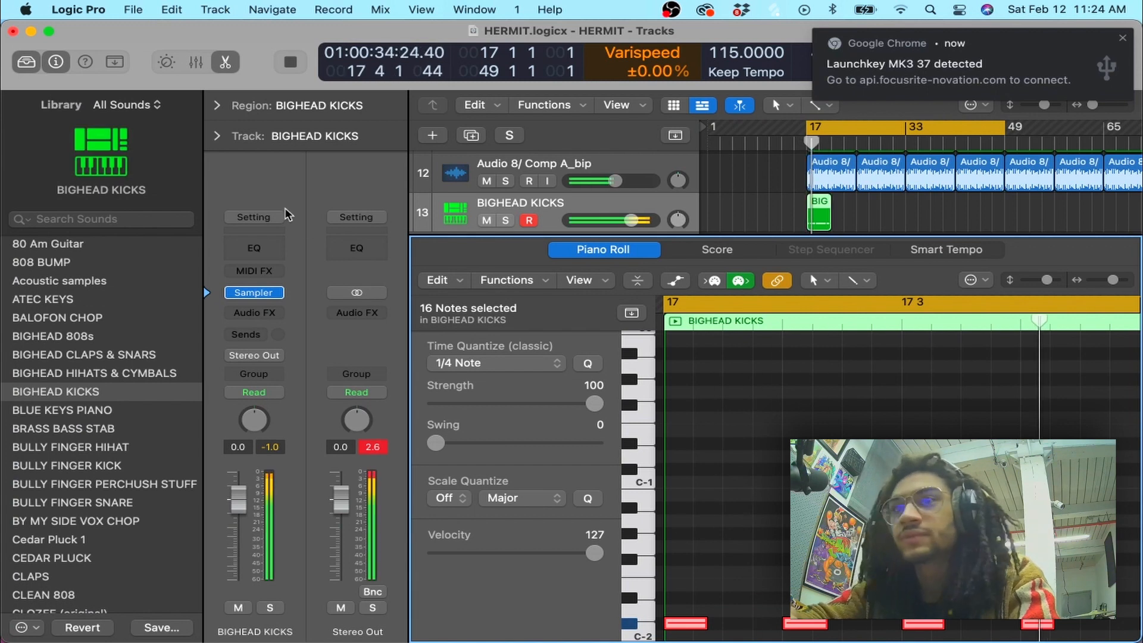
Close the Piano Roll and Library, stop playback, and repeat the BIGHEAD KICKS region until the part fills bars 17 to 49
click(226, 63)
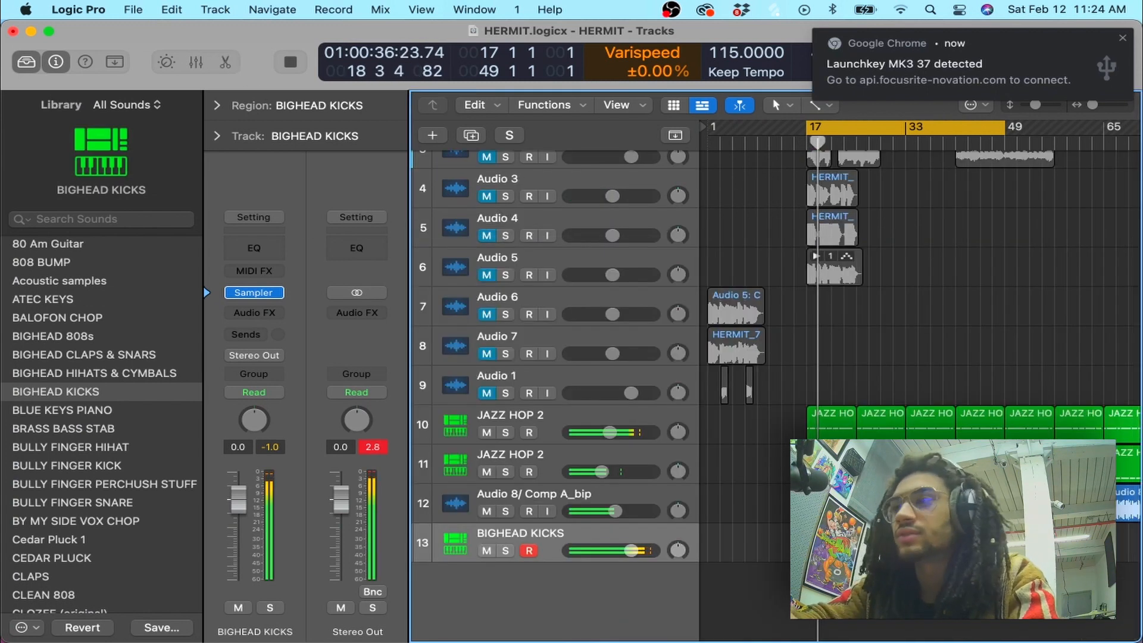
click(28, 63)
key(space)
key(super+r)
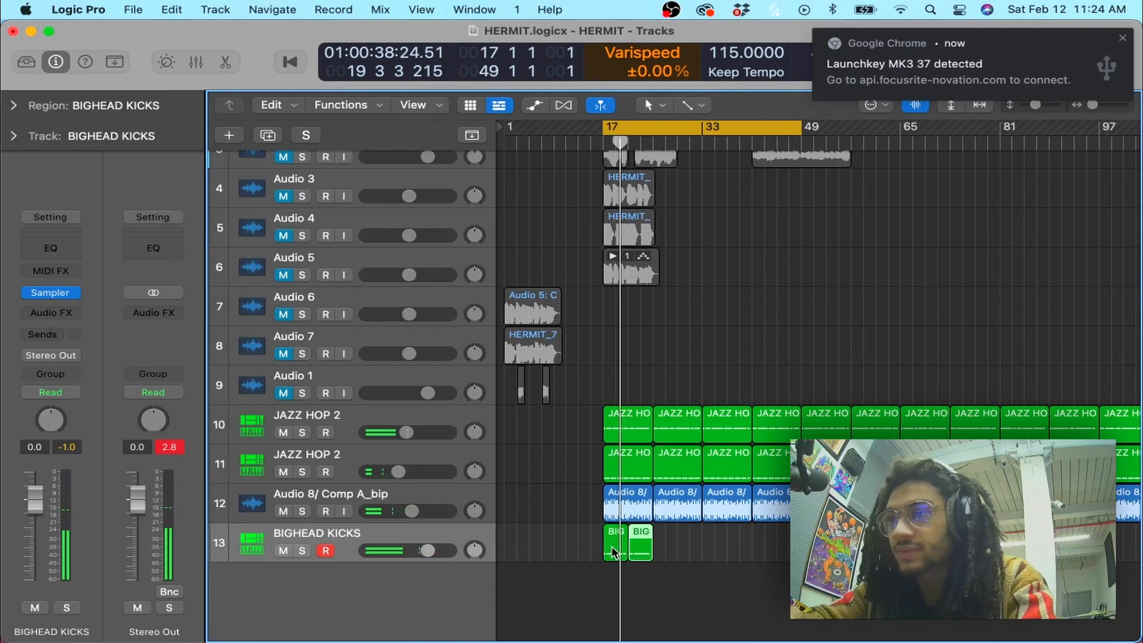
key(super+r)
key(super+r)
key(super+Left)
key(super+Left)
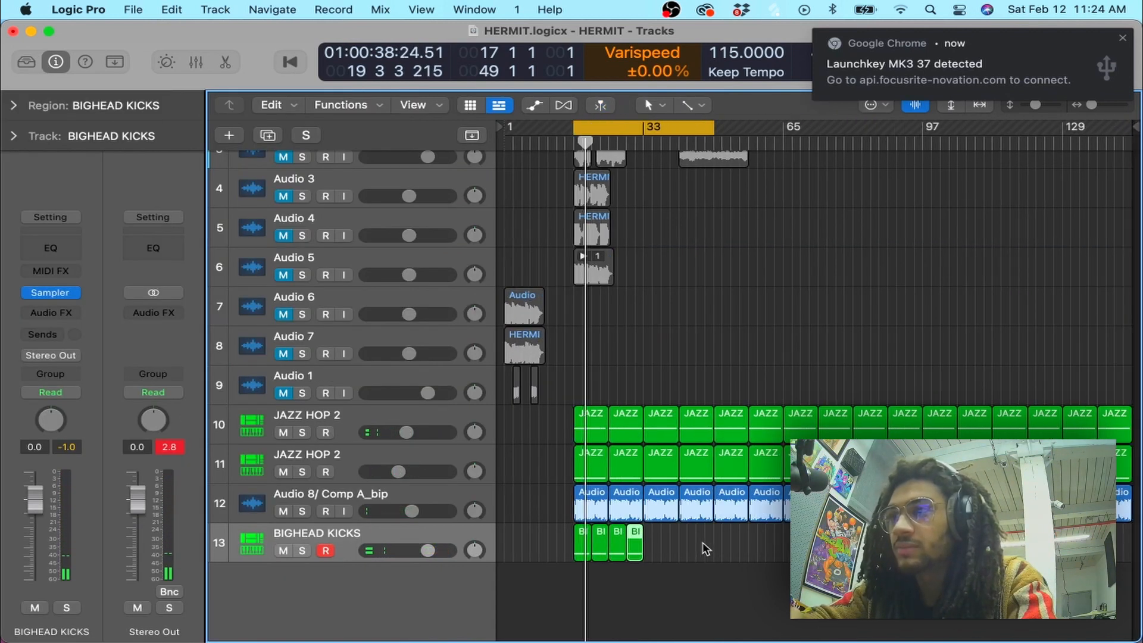
scroll(703, 547, up, 3)
key(super+r)
key(super+r)
key(super+r)
key(super+r)
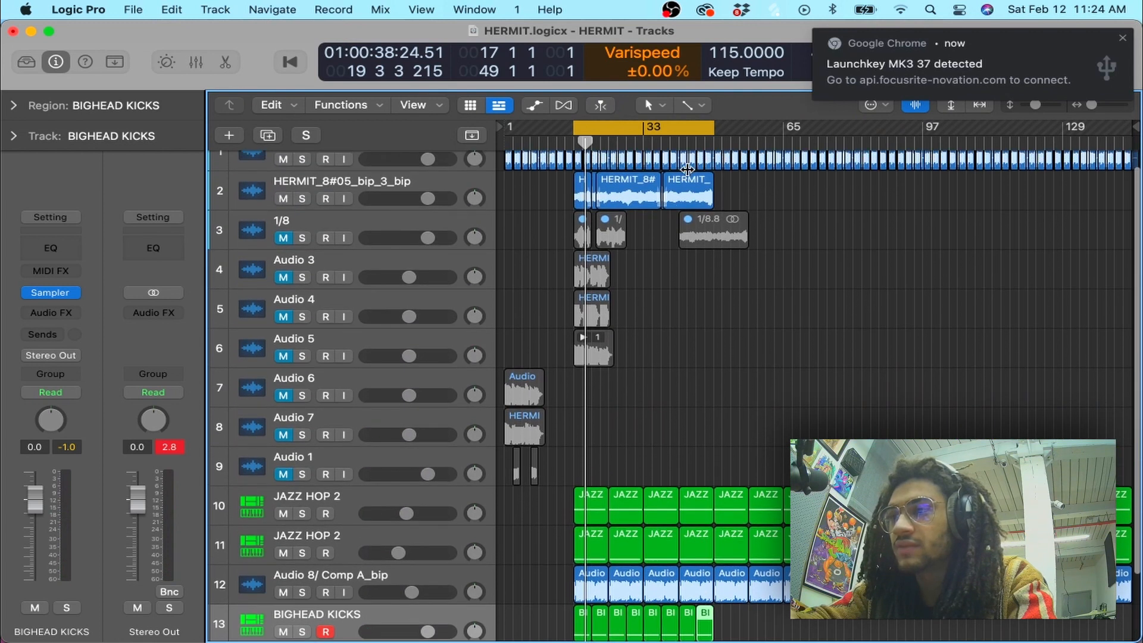
Set the playhead at bar 49 and delete all JAZZ HOP 2 and Audio 8/ Comp A_bip regions beyond it
click(714, 144)
scroll(717, 357, down, 3)
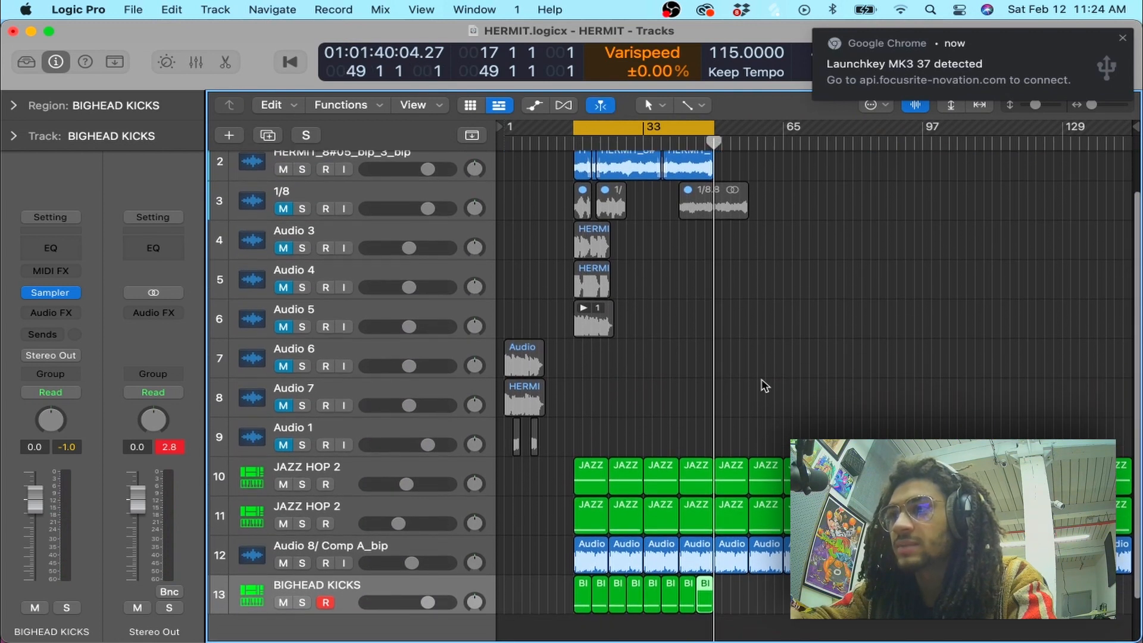
drag(736, 424, 1137, 640)
key(Delete)
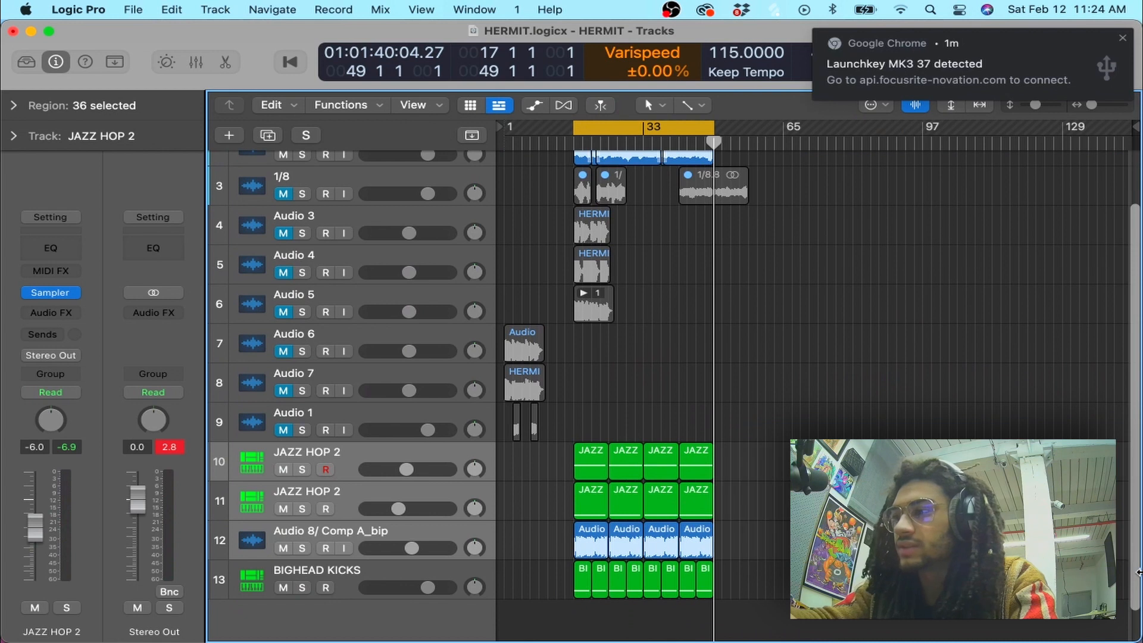
Delete all SLOW PIANO_bip regions after bar 49, checking the selection against the cut point up close
scroll(906, 316, up, 2)
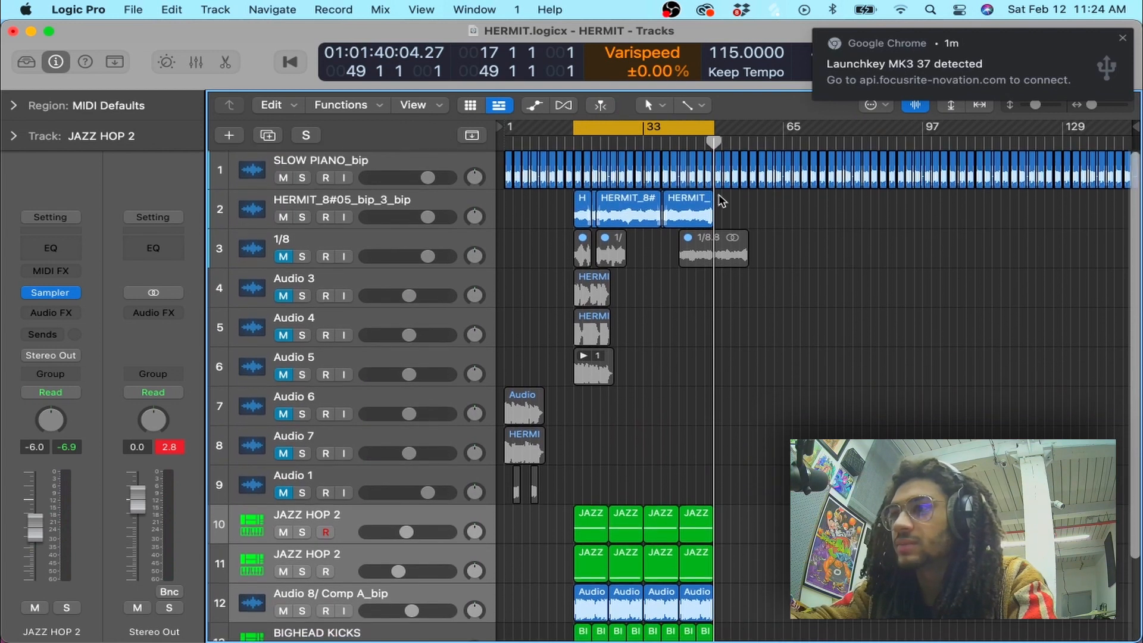
drag(1034, 196, 725, 178)
key(Delete)
scroll(974, 147, up, 1)
key(super+Right)
key(super+Right)
key(super+Right)
key(super+Right)
key(super+Right)
key(super+Right)
key(super+z)
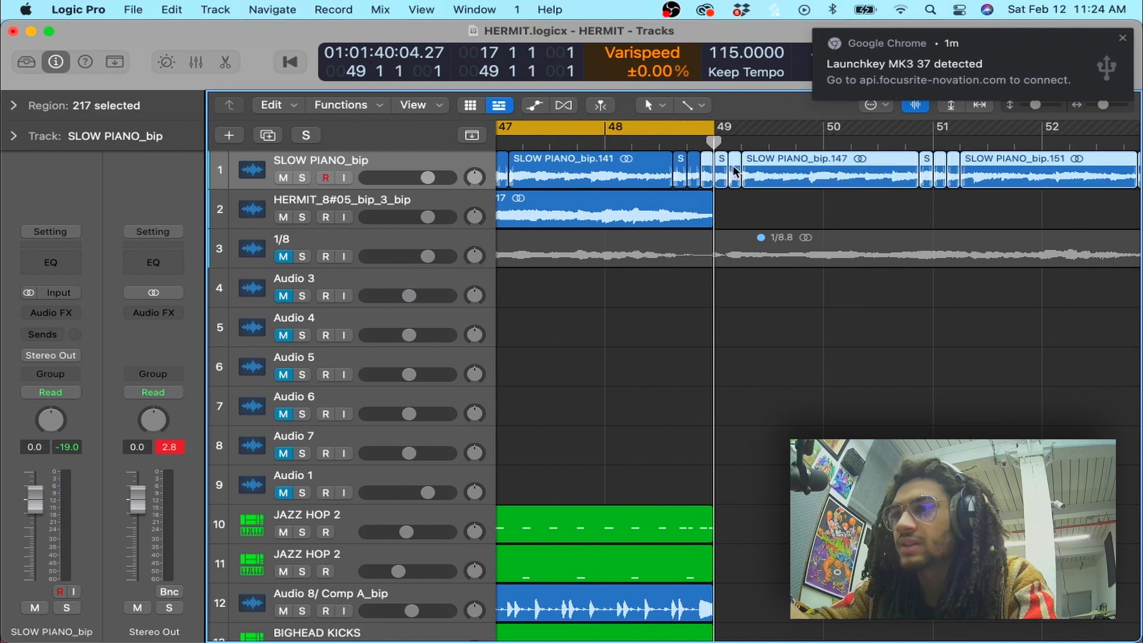
key(Delete)
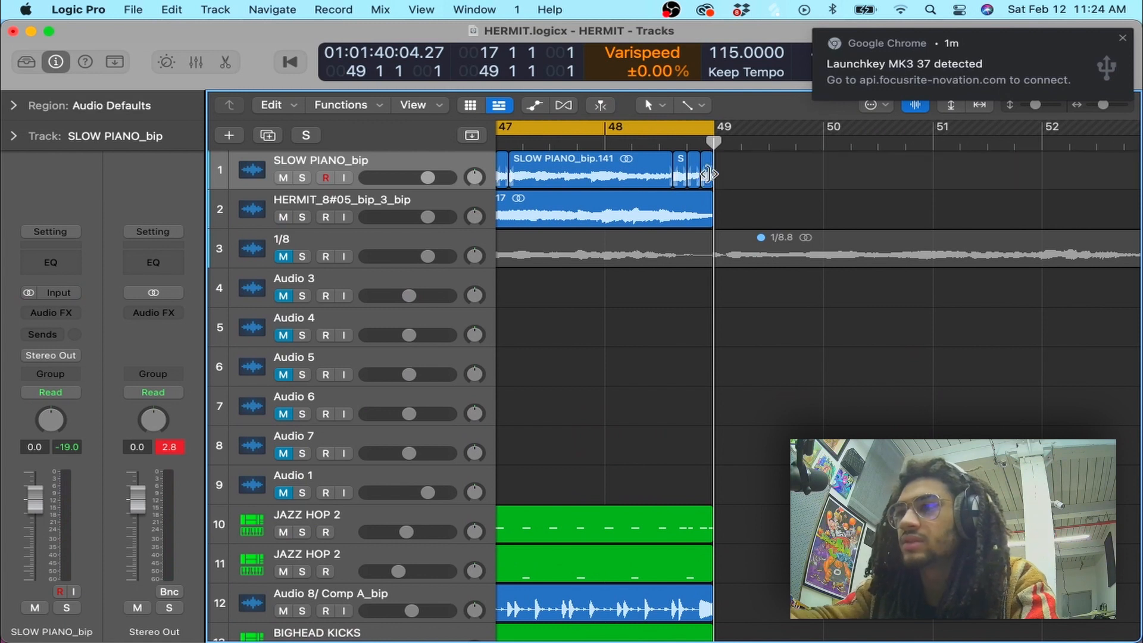
Mute the BIGHEAD KICKS track and move it directly below the HERMIT_8#05_bip_3_bip track
scroll(753, 426, left, 12)
key(super+Left)
key(super+Left)
key(super+Left)
key(super+Left)
key(super+Left)
key(super+Left)
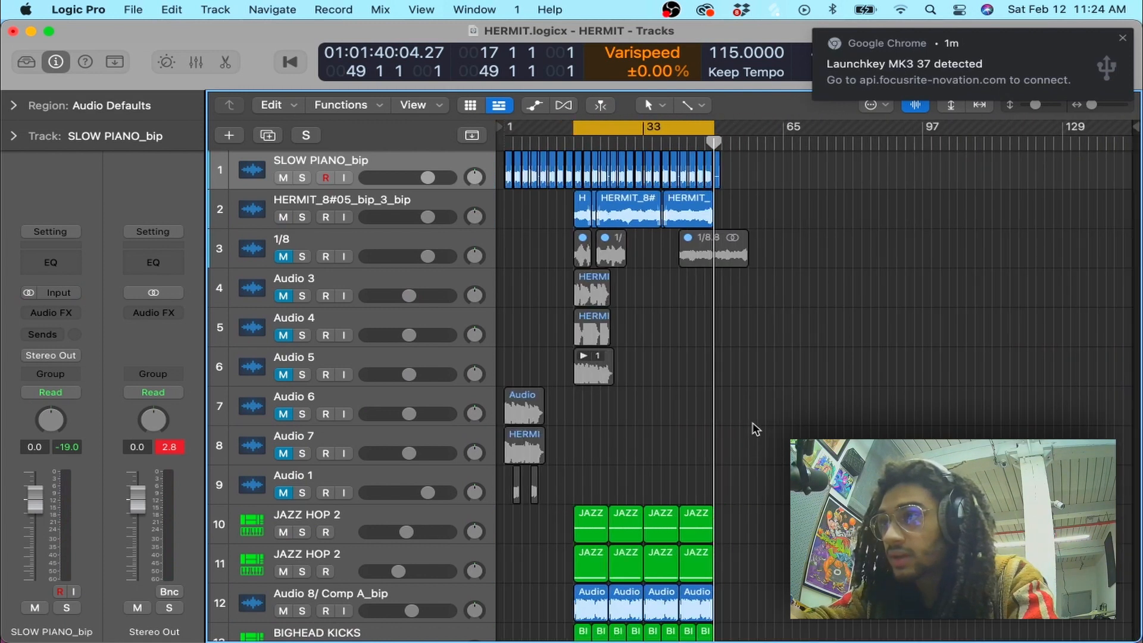
scroll(755, 428, down, 3)
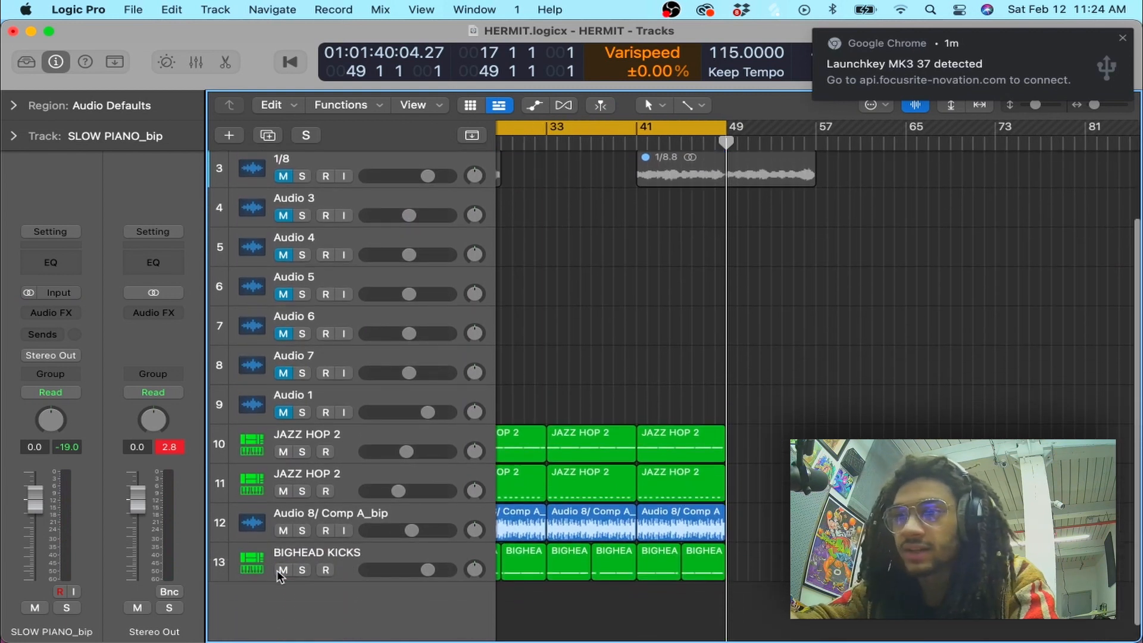
click(282, 570)
drag(307, 548, 349, 222)
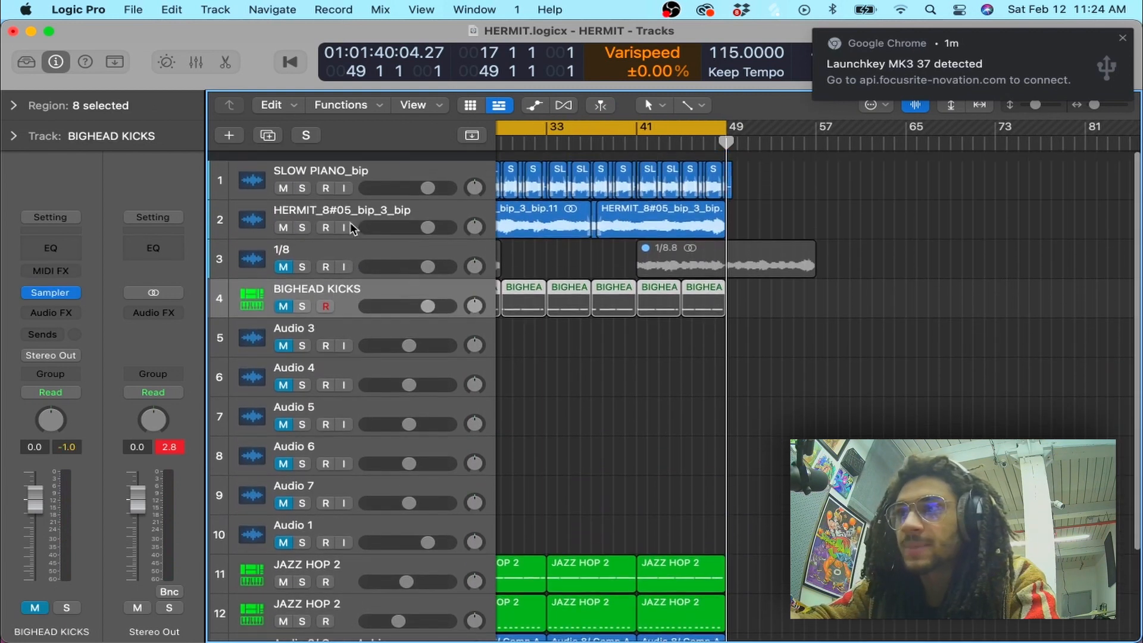
drag(347, 279, 343, 240)
Insert a Compressor after Retro Fi on the HERMIT_8#05_bip_3_bip track
click(350, 197)
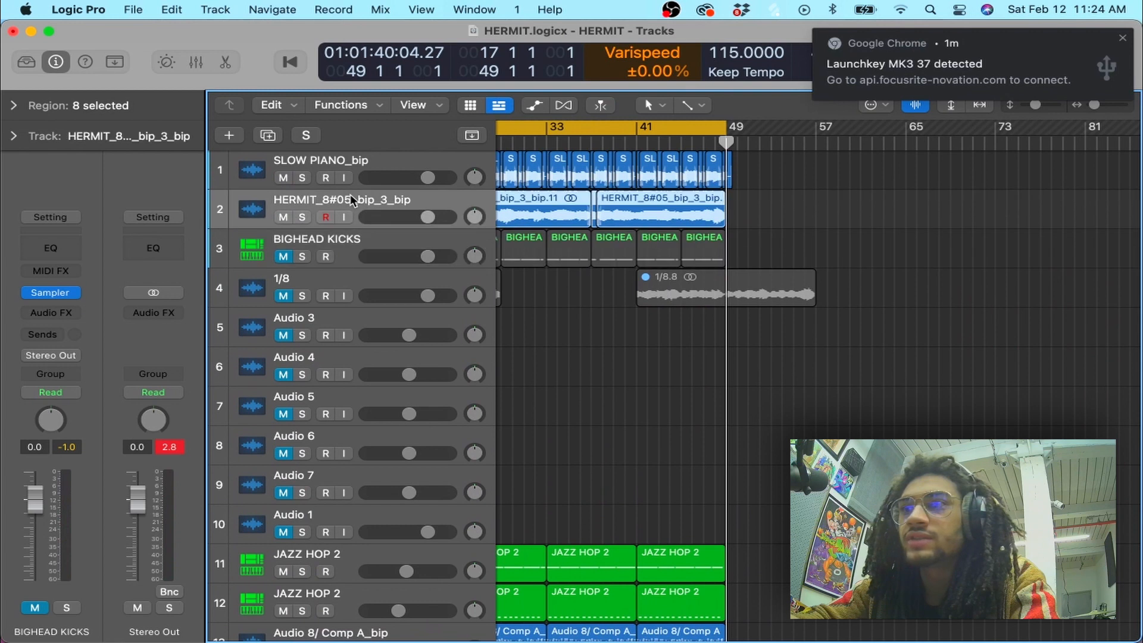
scroll(683, 377, left, 10)
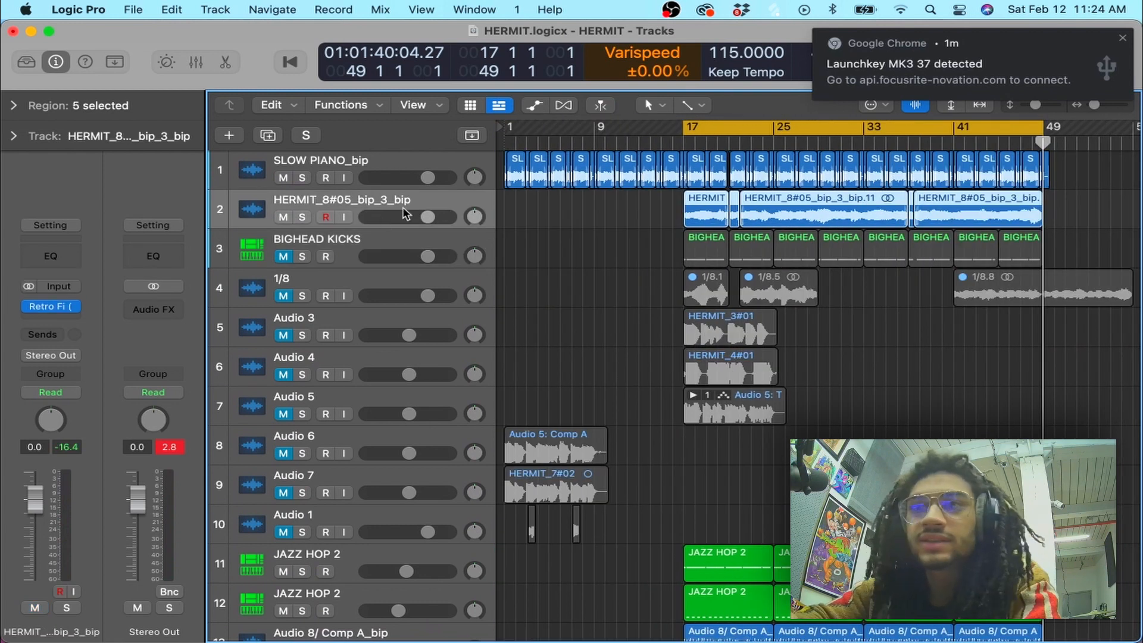
click(66, 317)
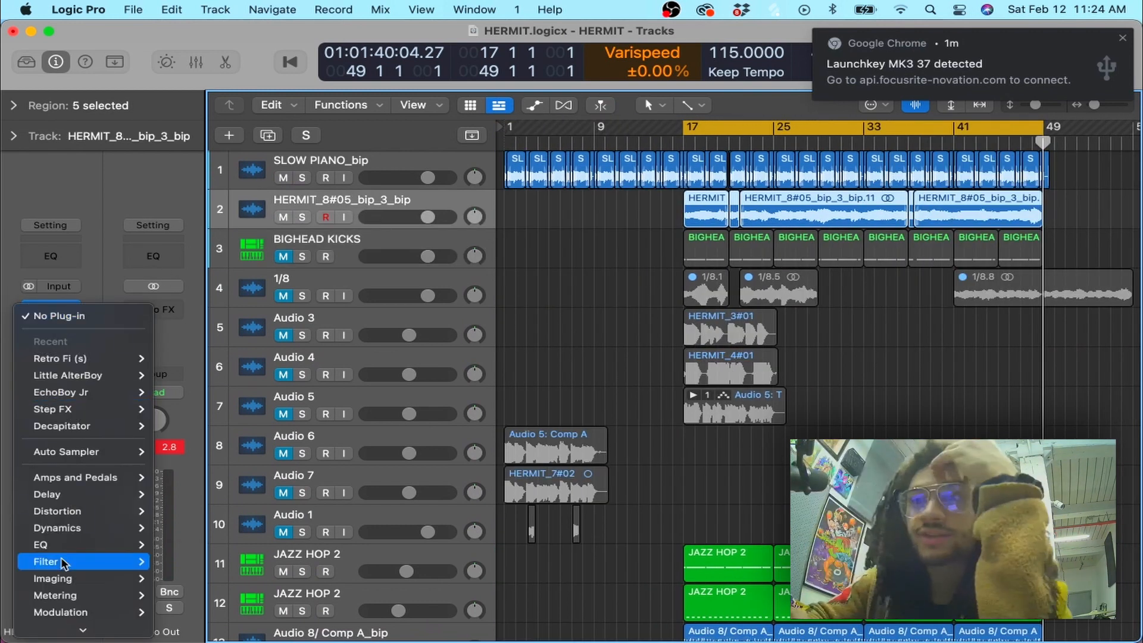
mouse_move(73, 529)
mouse_move(207, 542)
click(300, 540)
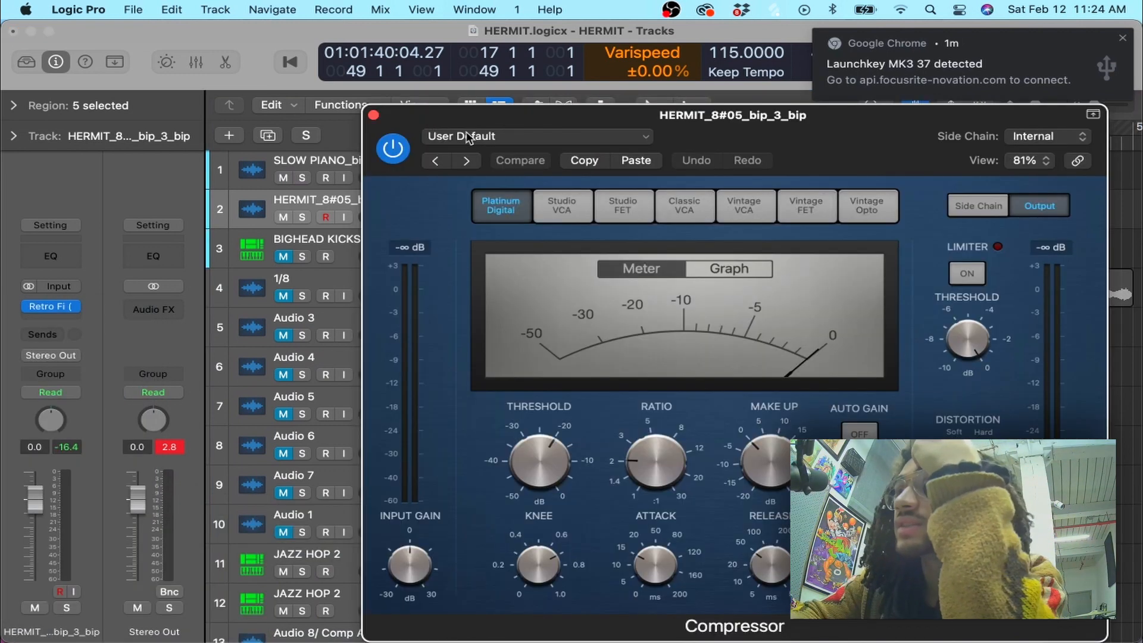
Load the Crunch Guitar preset in the Compressor and set its side chain to BIGHEAD KICKS (Inst 3)
click(520, 138)
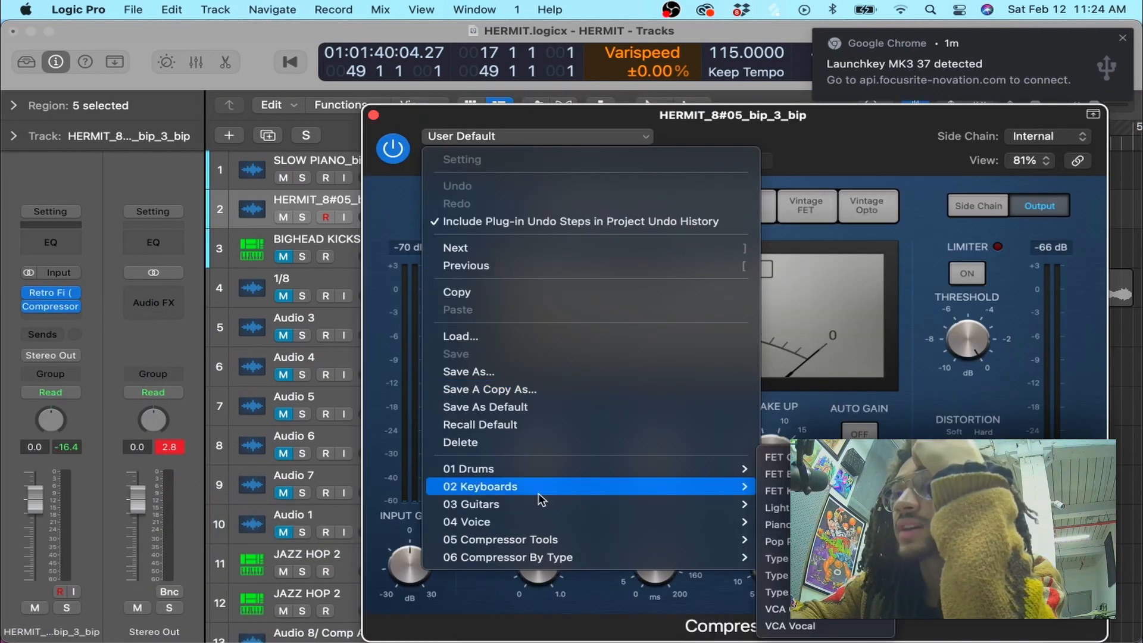
mouse_move(543, 528)
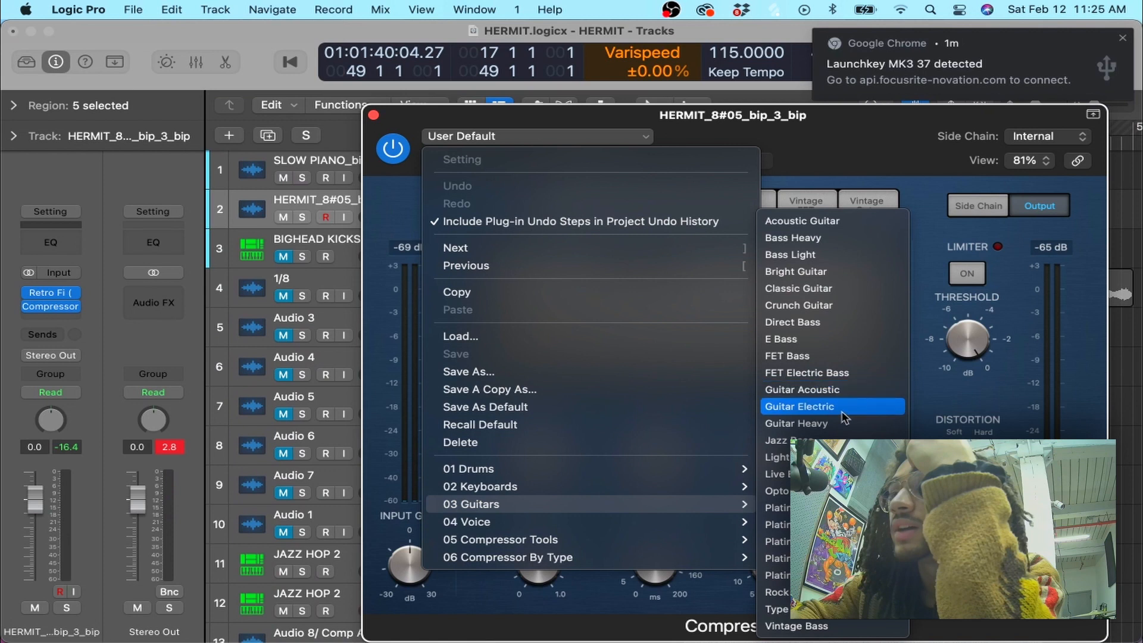
click(830, 306)
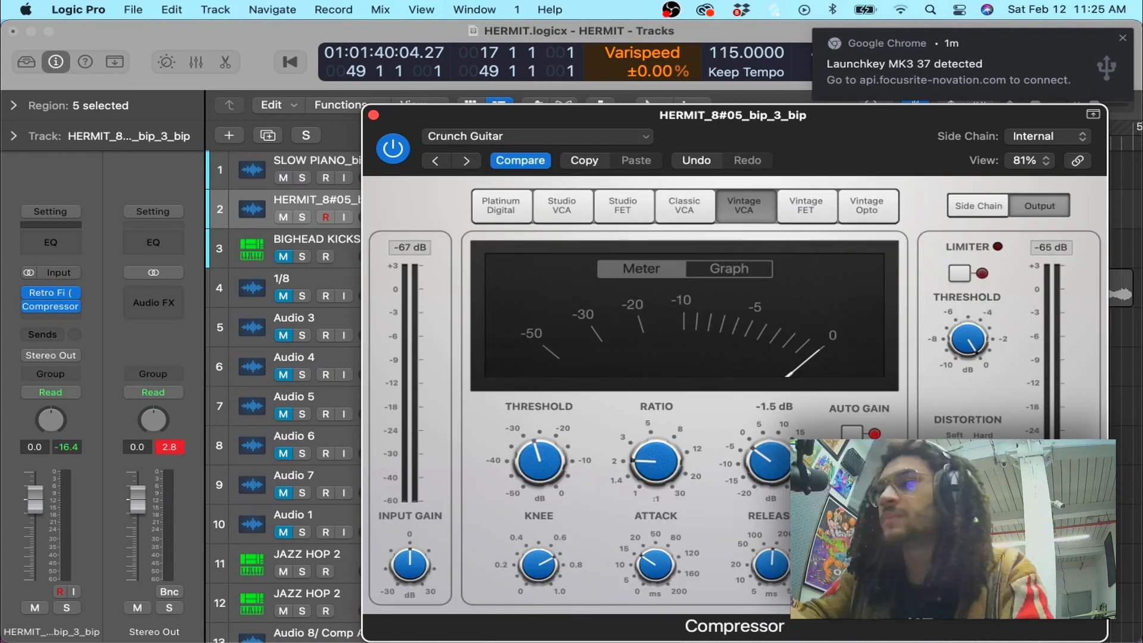
click(1051, 141)
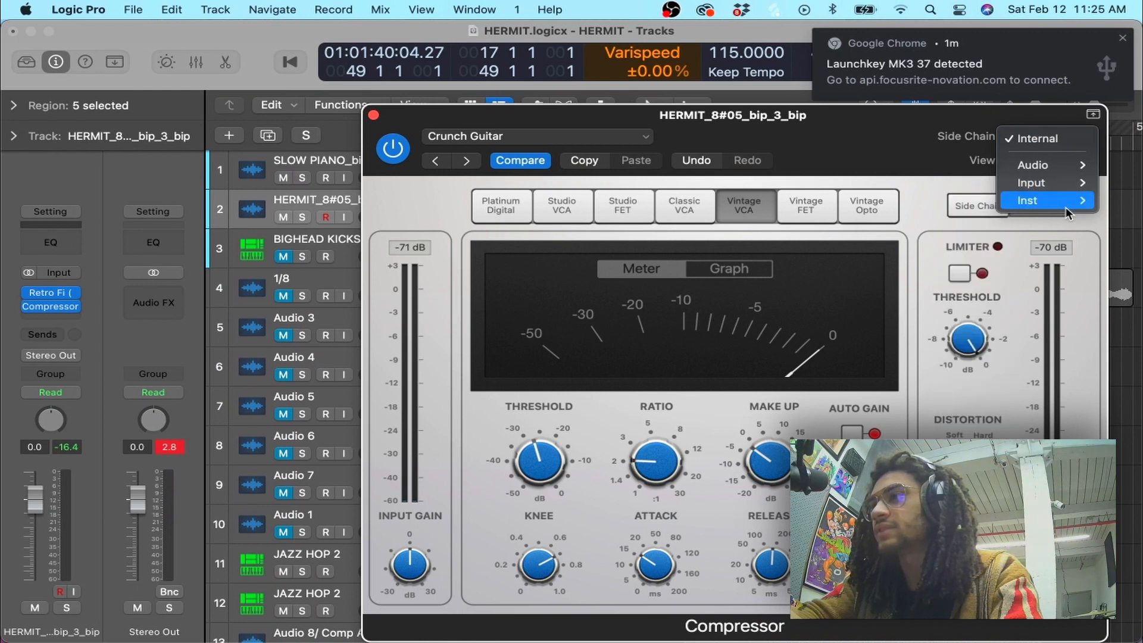
mouse_move(1065, 201)
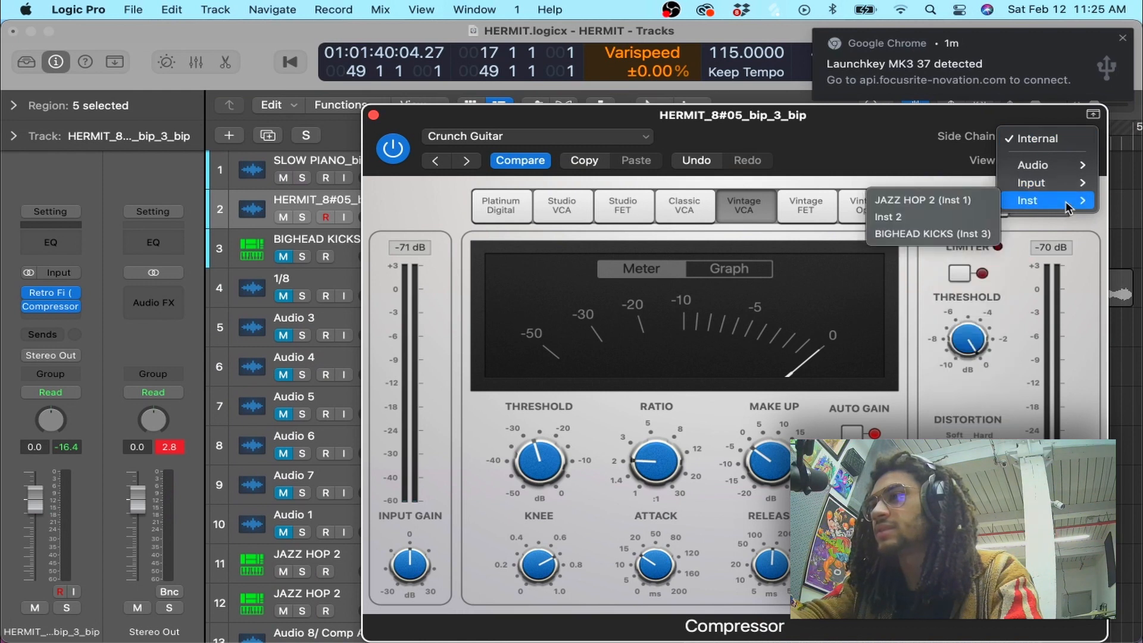
click(938, 233)
key(space)
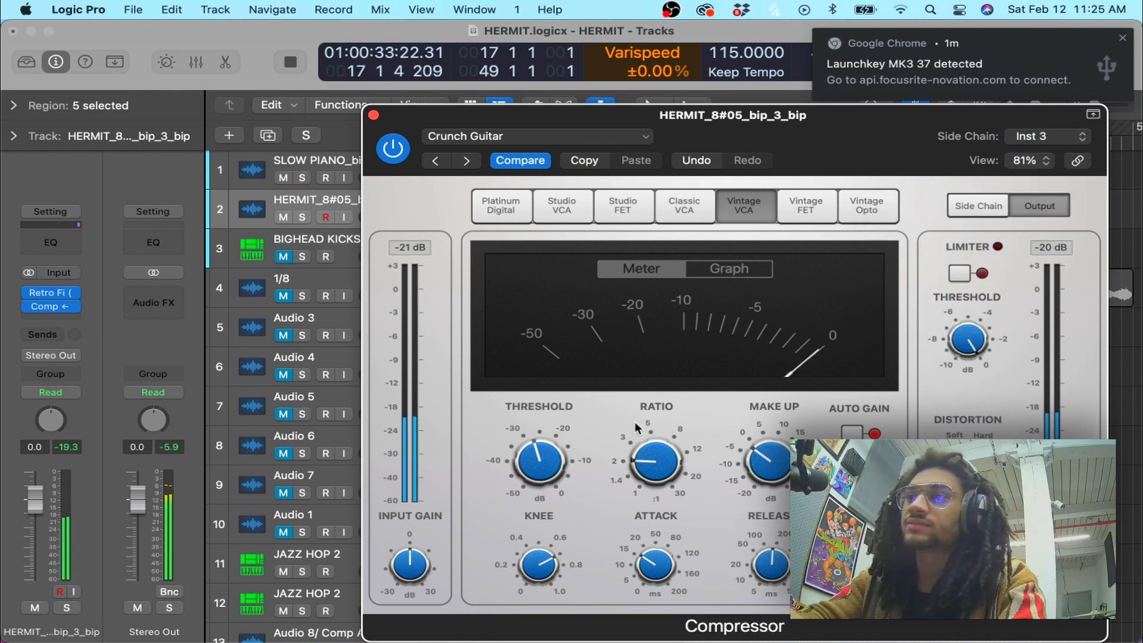
Solo the HERMIT_8#05_bip_3_bip track and raise the Compressor's threshold slightly while listening from bar 17
key(space)
click(302, 217)
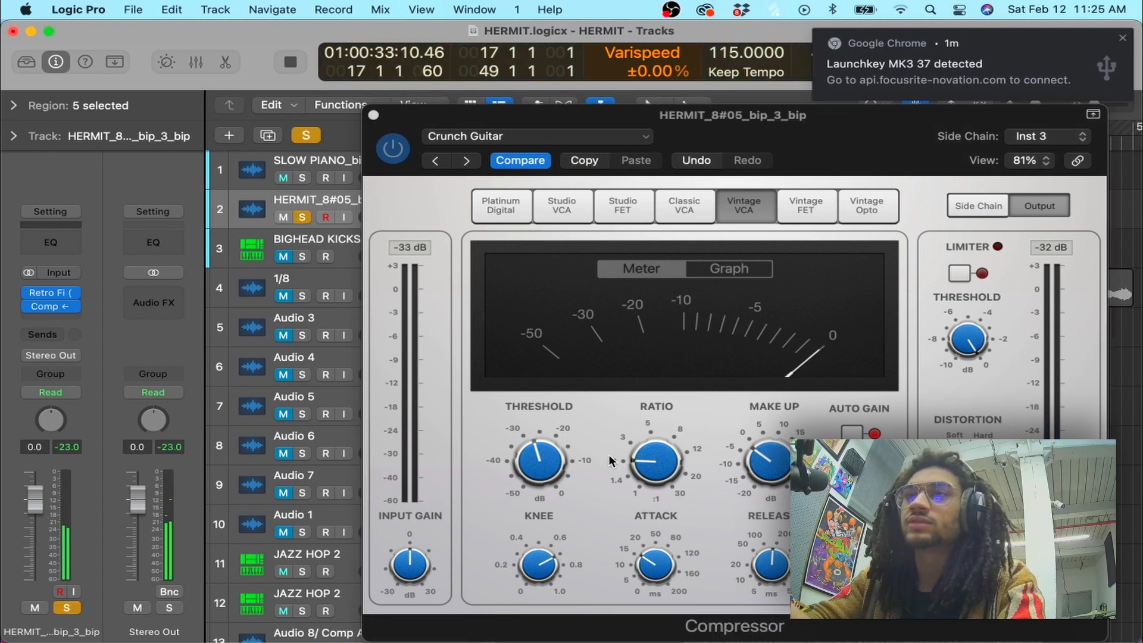
key(space)
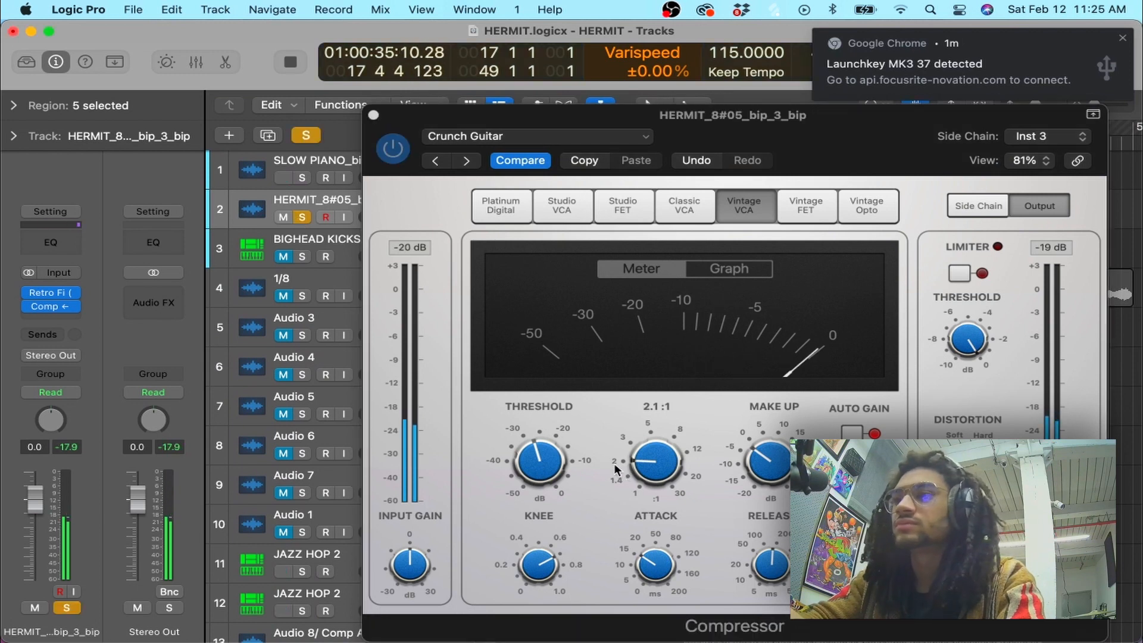
drag(546, 458, 548, 453)
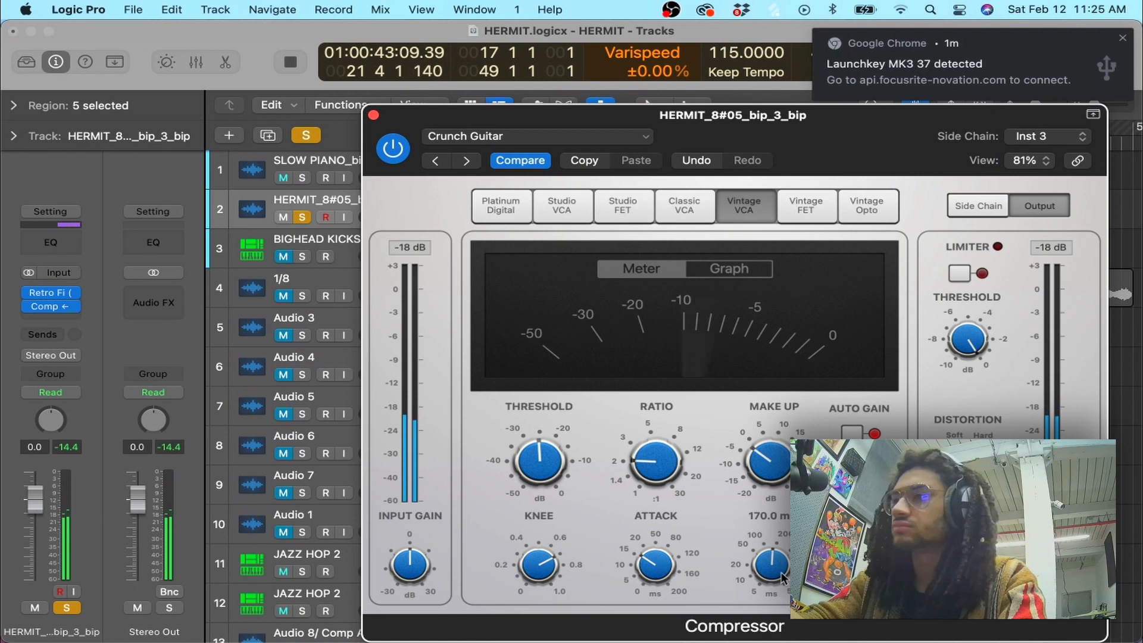
key(space)
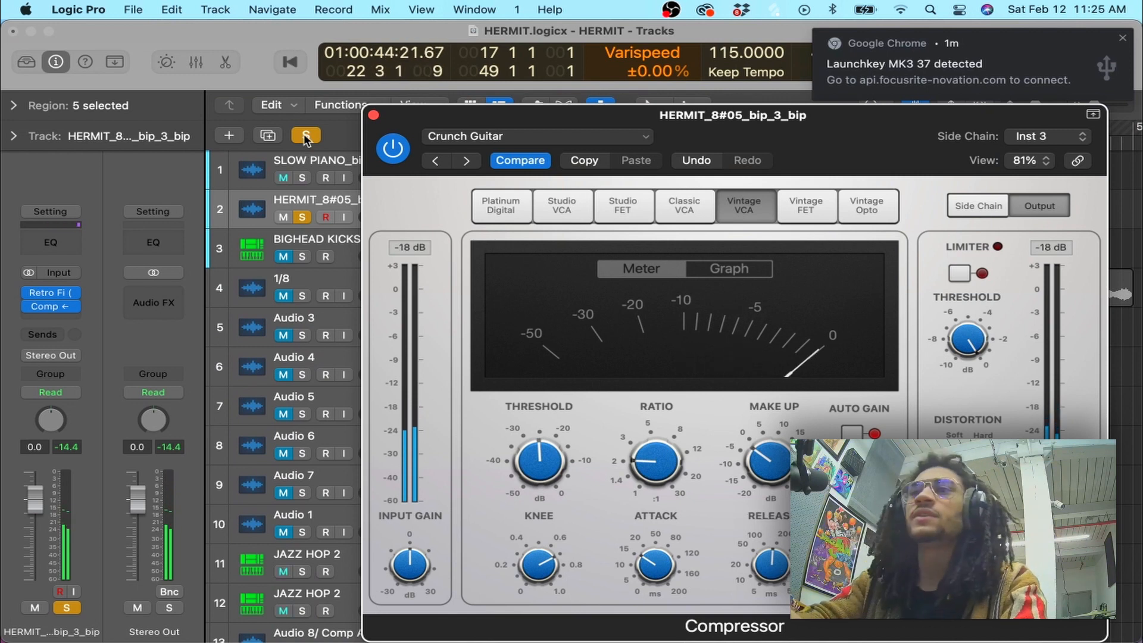
Solo both JAZZ HOP 2 tracks and the Audio 8/ Comp A_bip track alongside the HERMIT track and start playback
scroll(334, 465, down, 5)
drag(430, 115, 896, 420)
drag(302, 472, 305, 551)
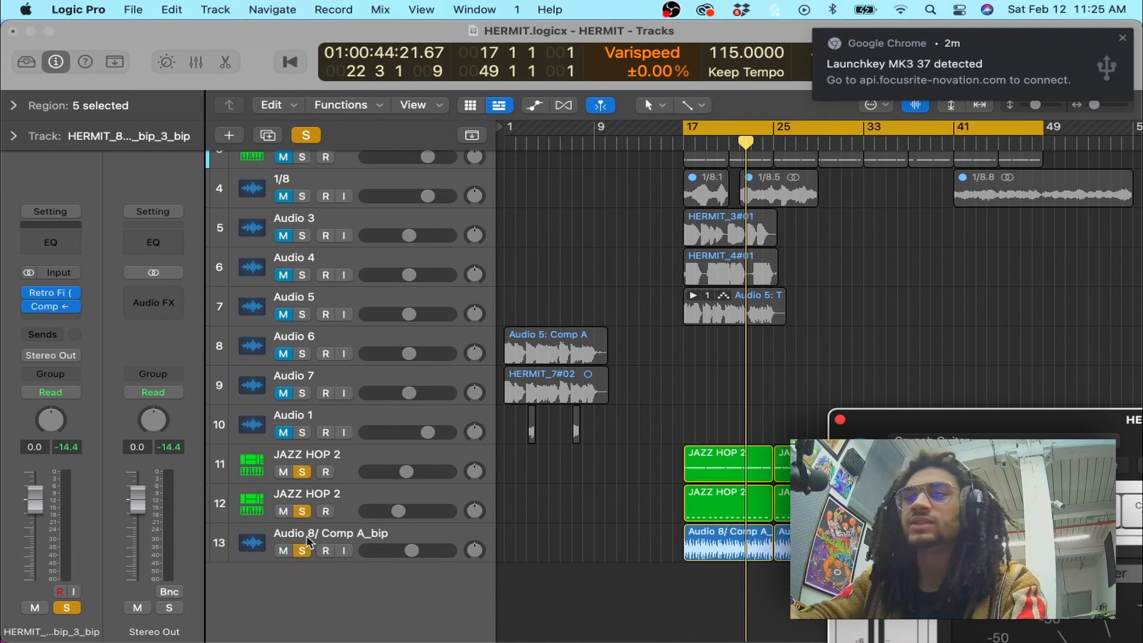
key(space)
Audition the Compressor's release at 97 ms and 140 ms with the soloed tracks playing, ending back at 170 ms
drag(1012, 420, 698, 216)
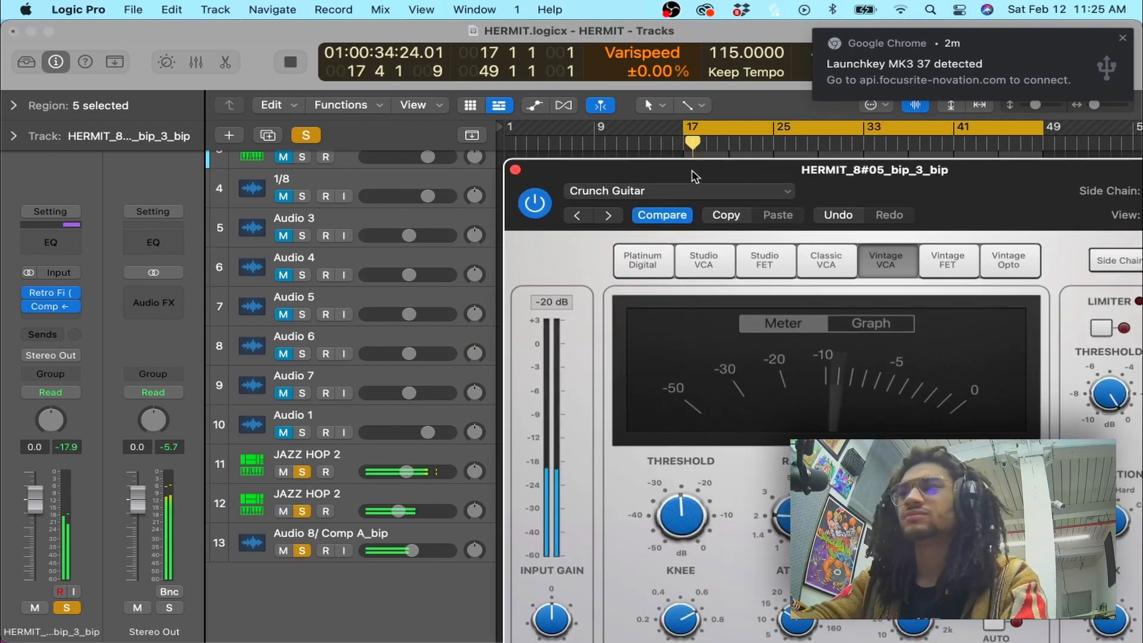
drag(972, 238, 795, 141)
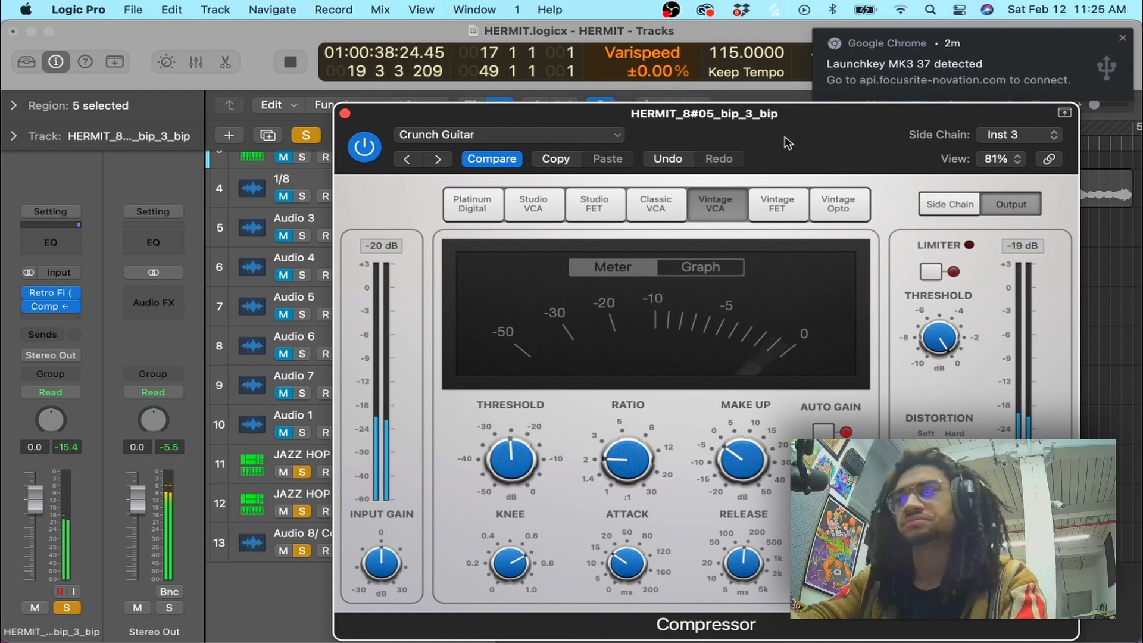
drag(726, 549, 736, 575)
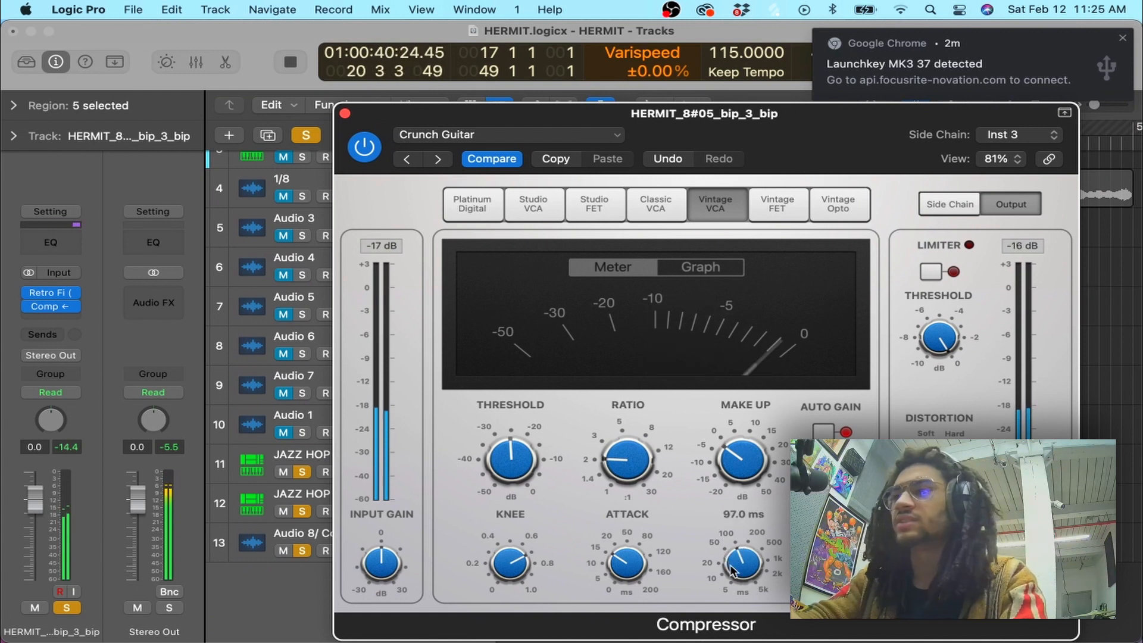
drag(732, 569, 694, 475)
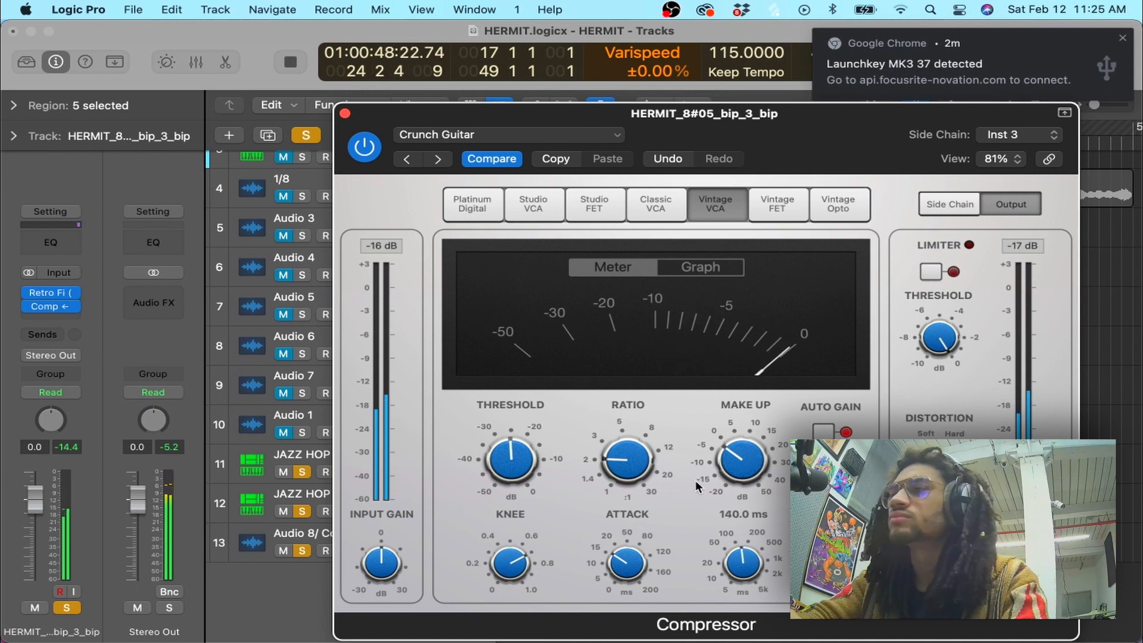
drag(744, 553, 753, 565)
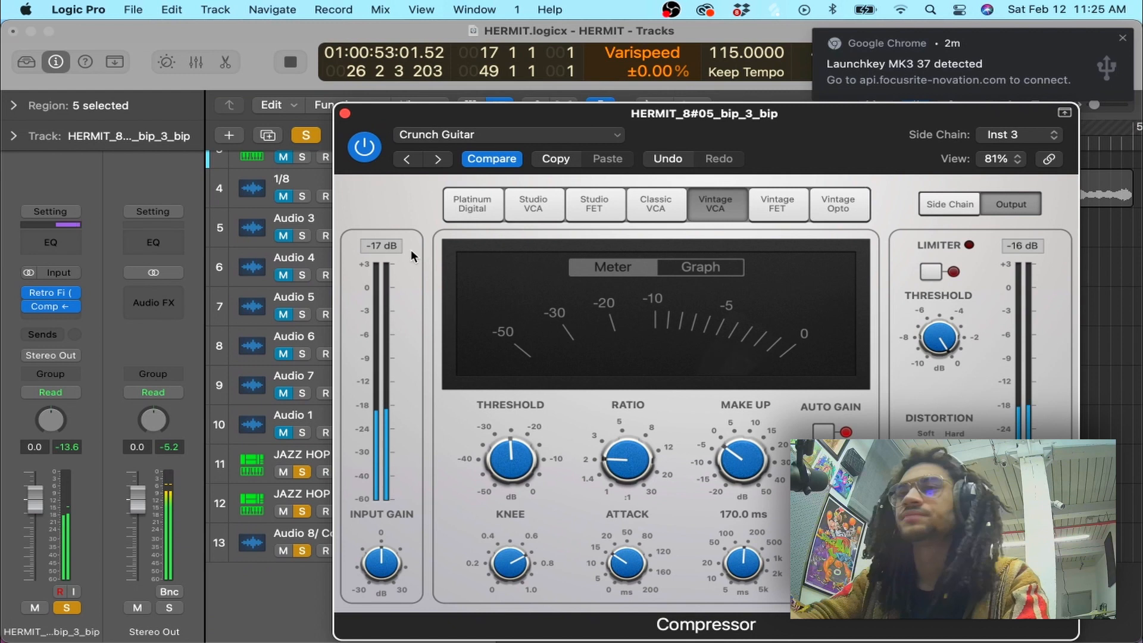
Close the Compressor window and lower the HERMIT_8#05_bip_3_bip track's volume to -4.5 dB
click(346, 114)
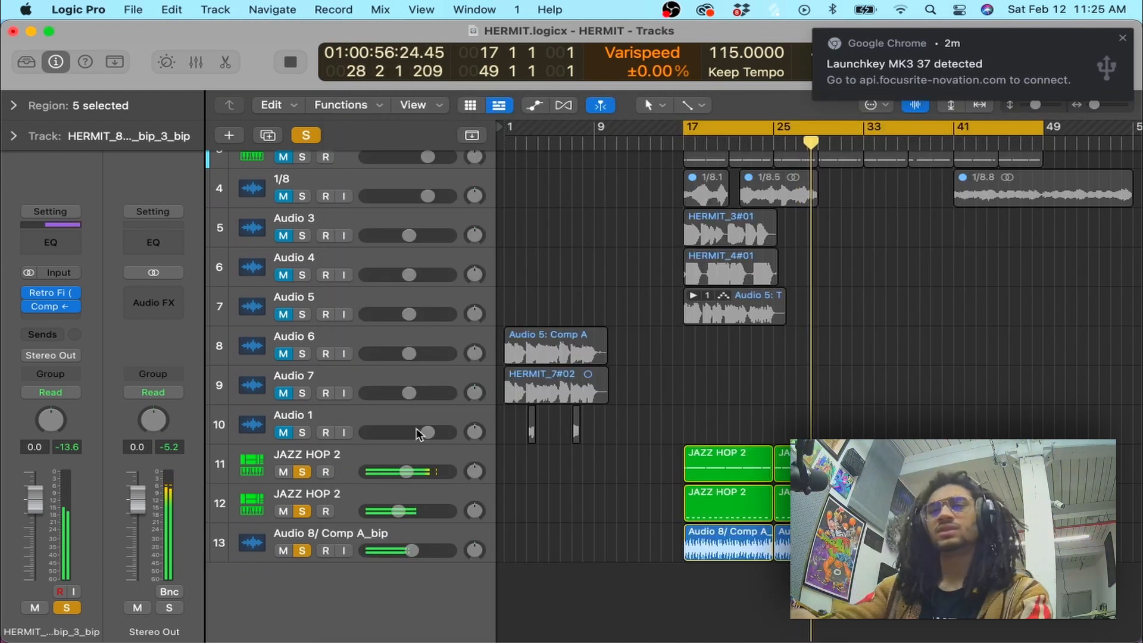
scroll(418, 429, up, 3)
drag(417, 222, 400, 222)
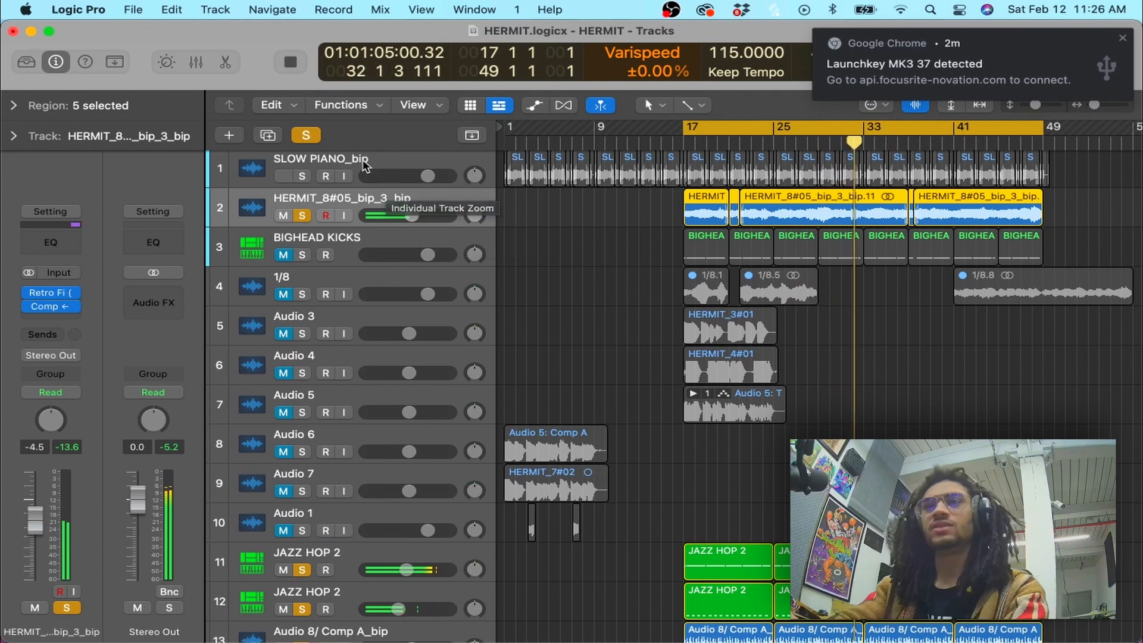
Clear all solos and lower the HERMIT_8#05_bip_3_bip track's volume to -5.6 dB while playing the full beat to bar 49
click(305, 135)
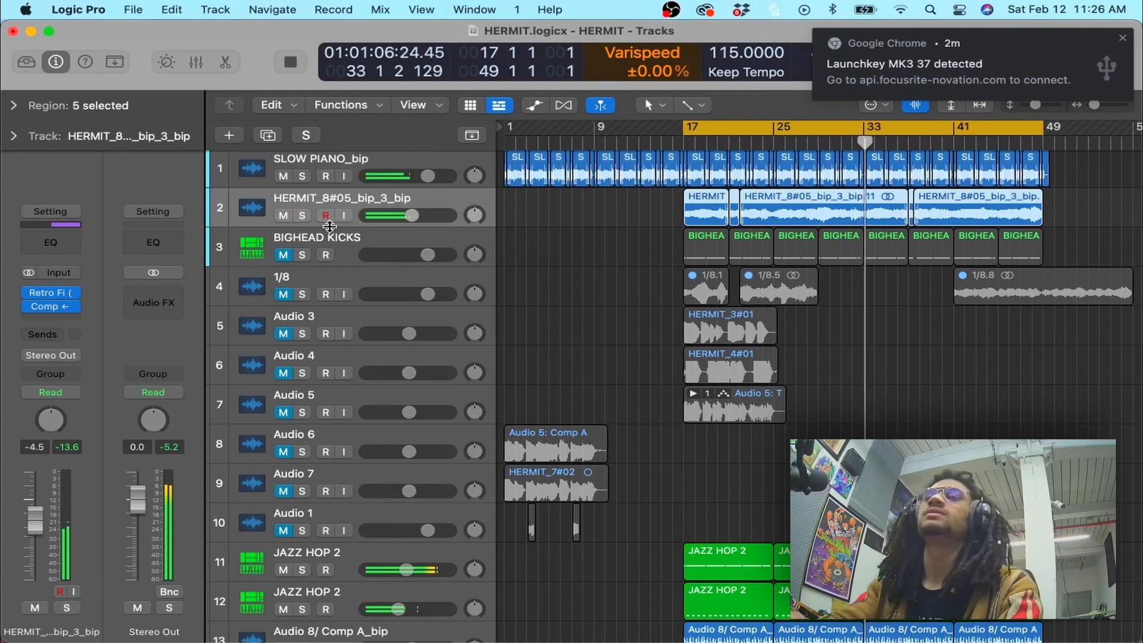
drag(412, 215, 407, 222)
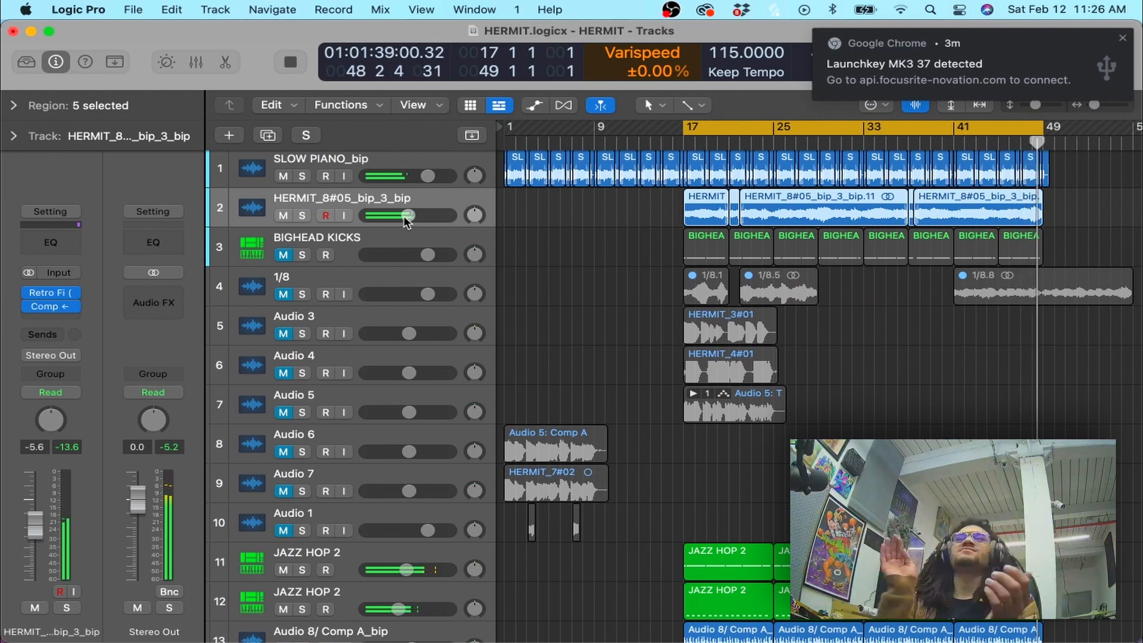
key(space)
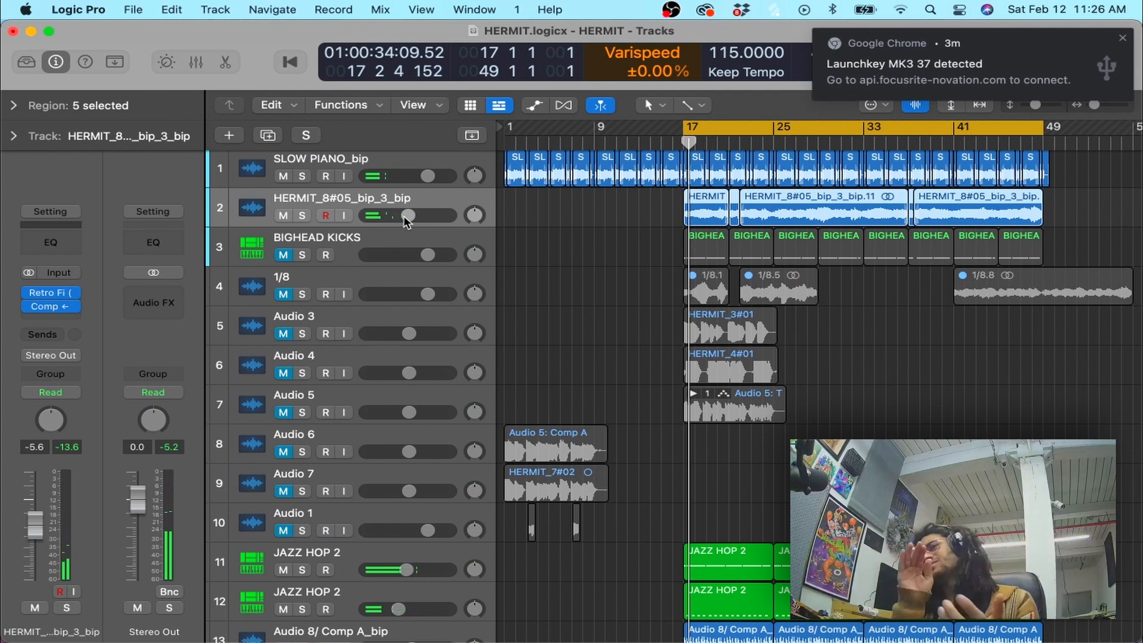